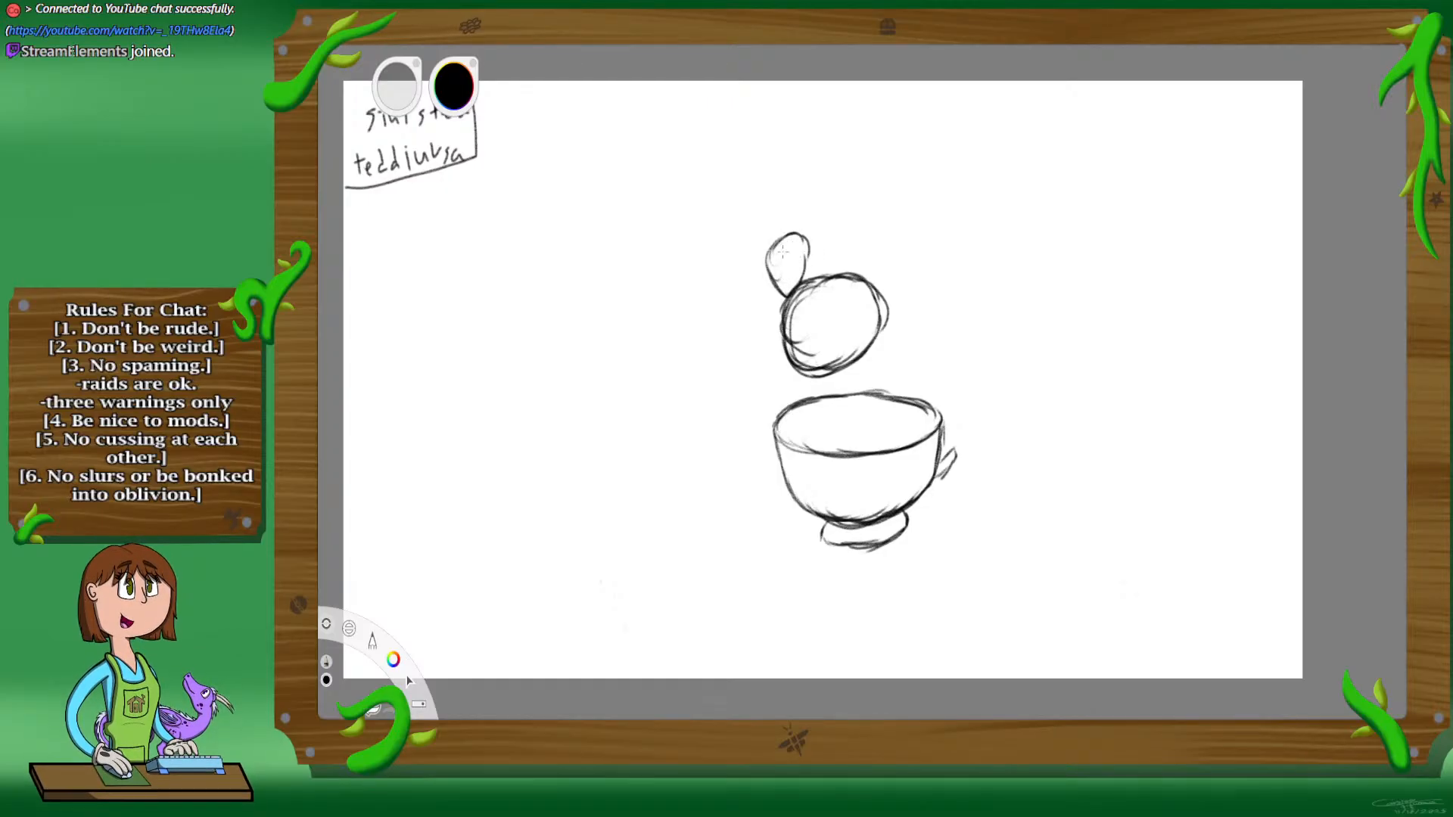
Step: Sketch the character's second ear and its torso rising out of the cup, with ripple curves in the liquid
mouse_move(869, 273)
left_mouse_down()
mouse_move(854, 236)
mouse_move(879, 276)
left_mouse_up()
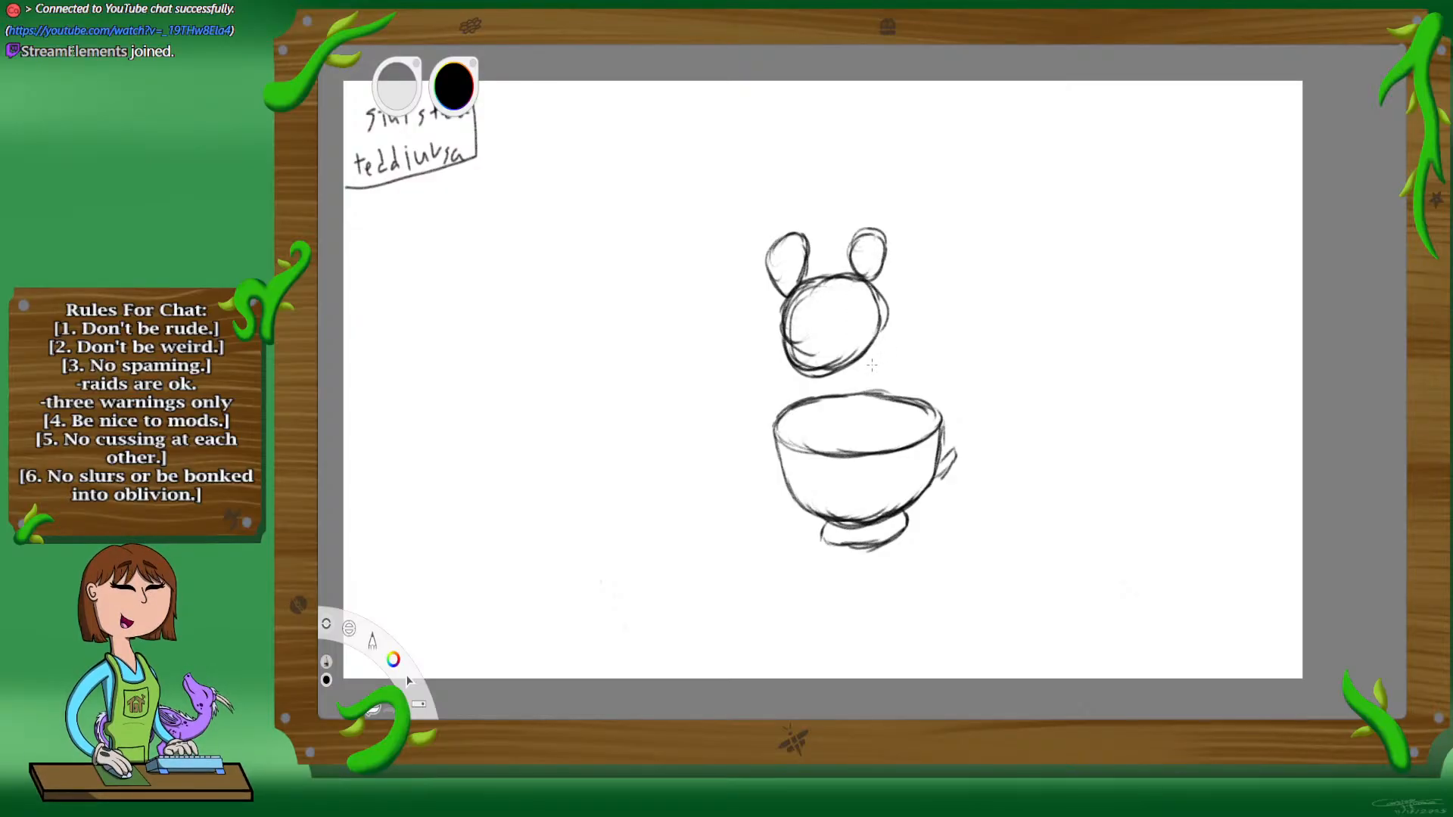
left_click_drag(811, 373, 834, 429)
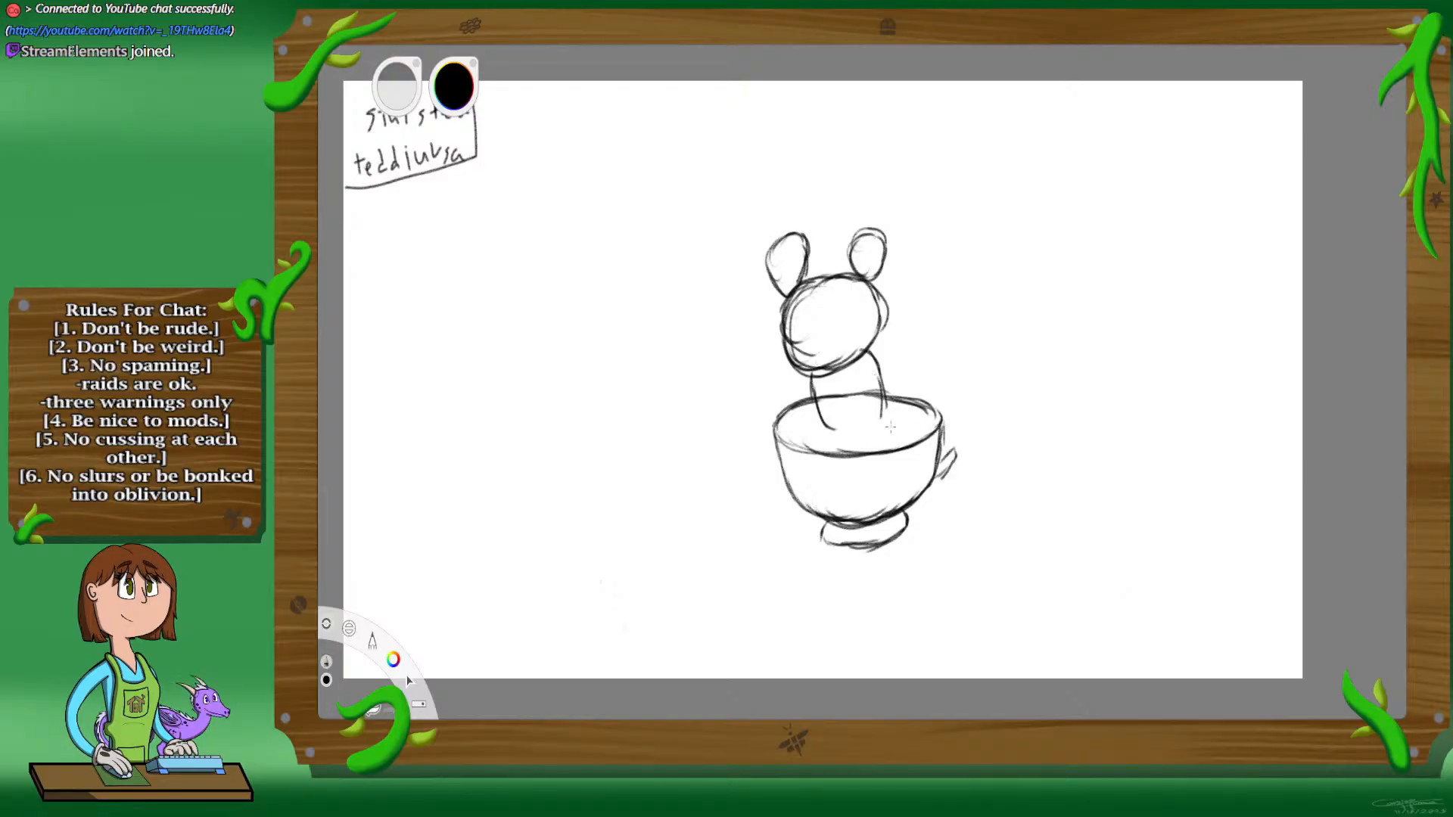
mouse_move(886, 387)
left_mouse_down()
mouse_move(822, 441)
mouse_move(809, 415)
mouse_move(806, 434)
mouse_move(860, 415)
mouse_move(846, 434)
mouse_move(914, 409)
left_mouse_up()
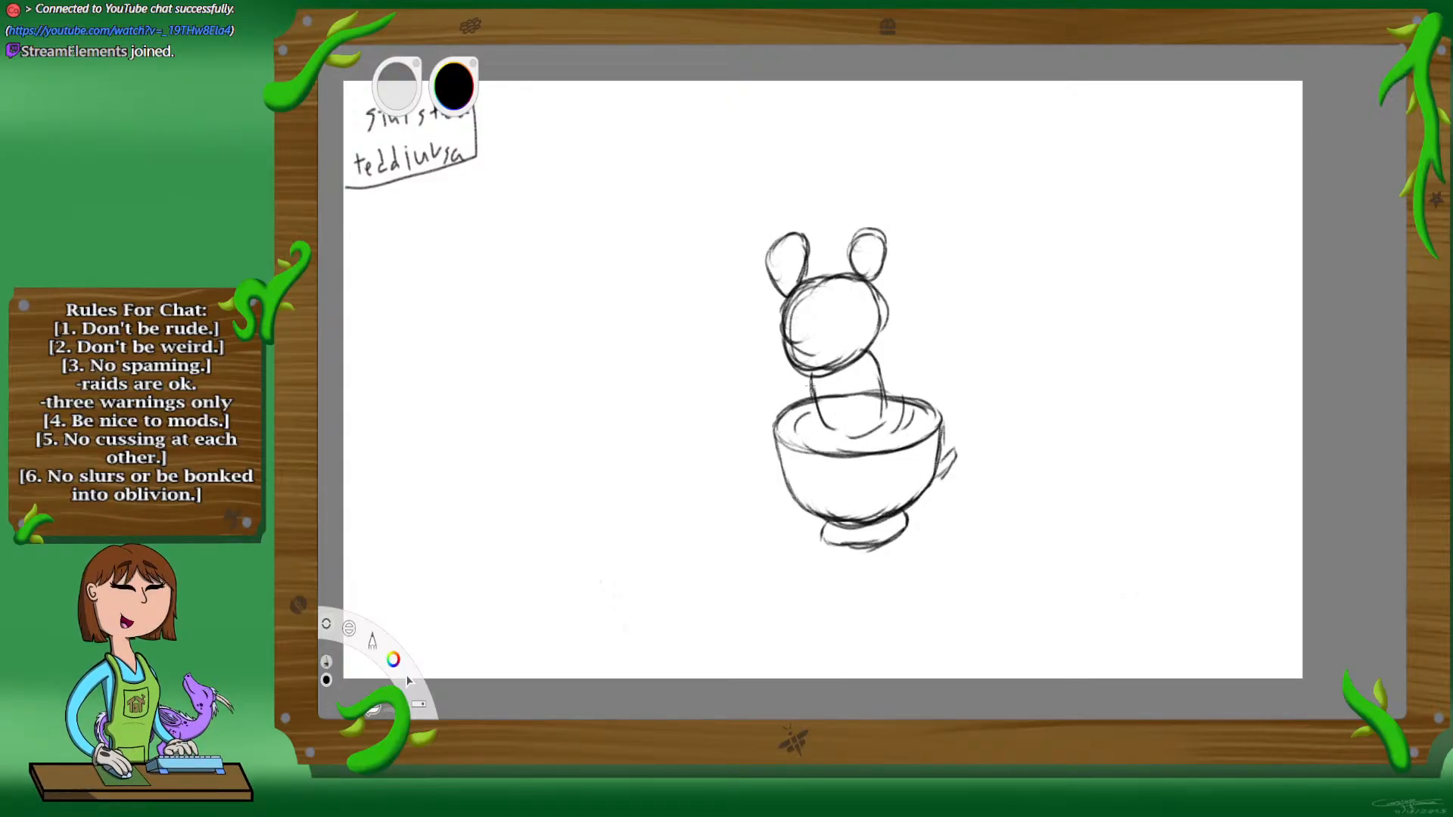
Step: Sketch the character's two arms reaching out over the cup rim and add two small oval eyes
mouse_move(787, 392)
left_mouse_down()
mouse_move(762, 404)
mouse_move(812, 409)
mouse_move(800, 414)
left_mouse_up()
left_click_drag(882, 365, 913, 353)
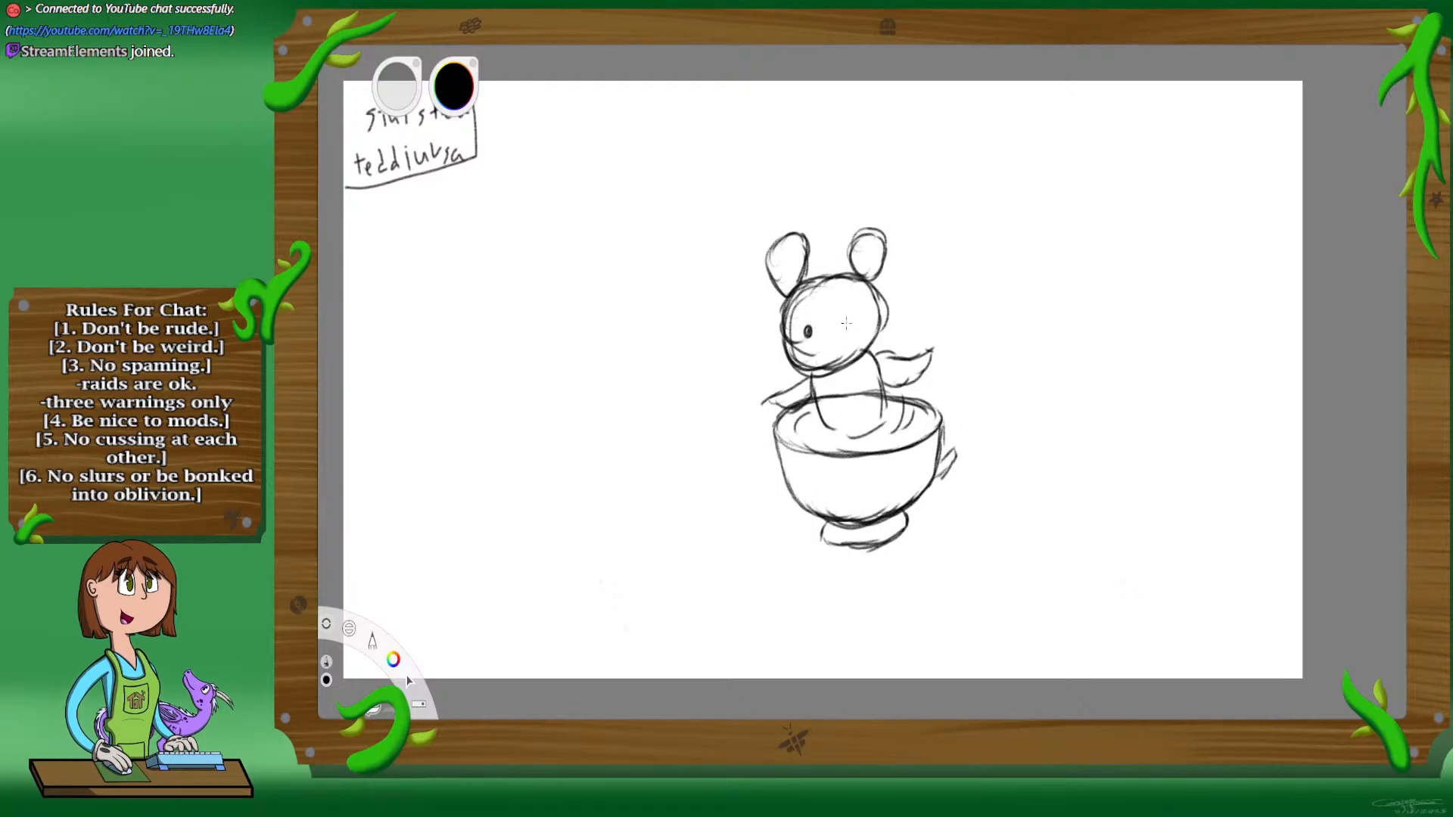
left_click_drag(840, 321, 841, 329)
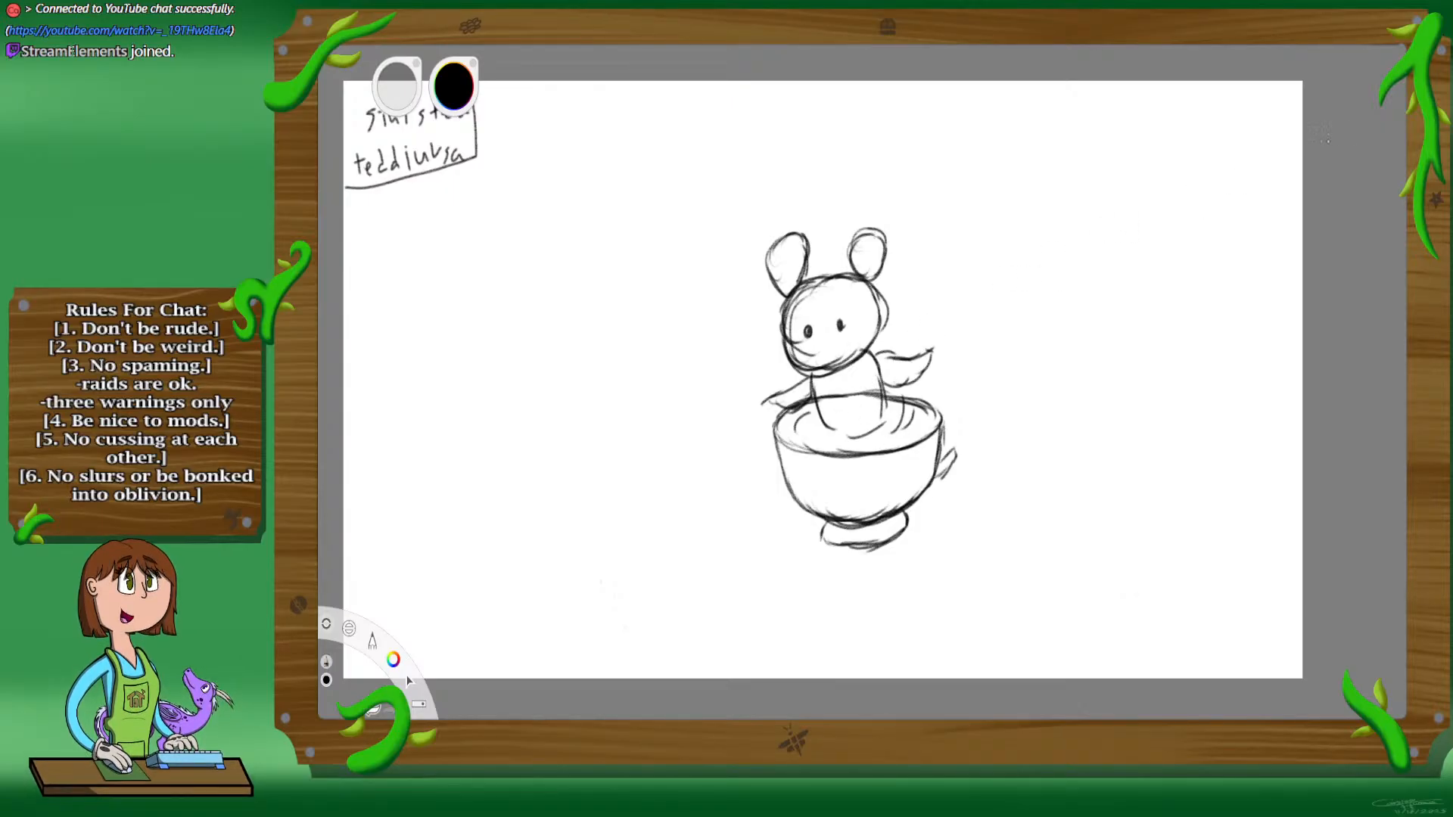
Step: Fade the rough character and cup sketch to a pale grey guide by lowering its opacity
left_click(1376, 116)
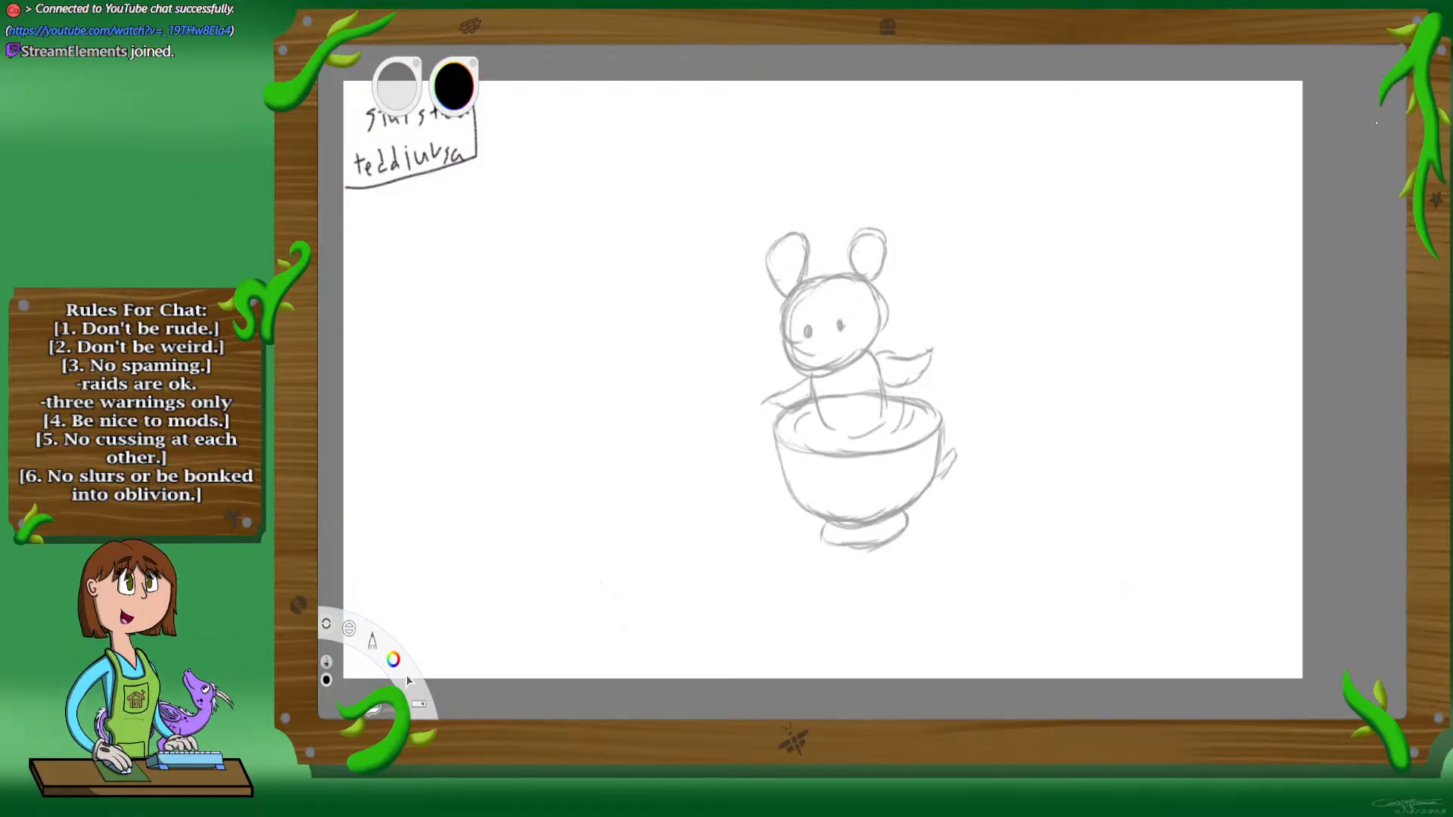
left_click_drag(1376, 116, 1389, 110)
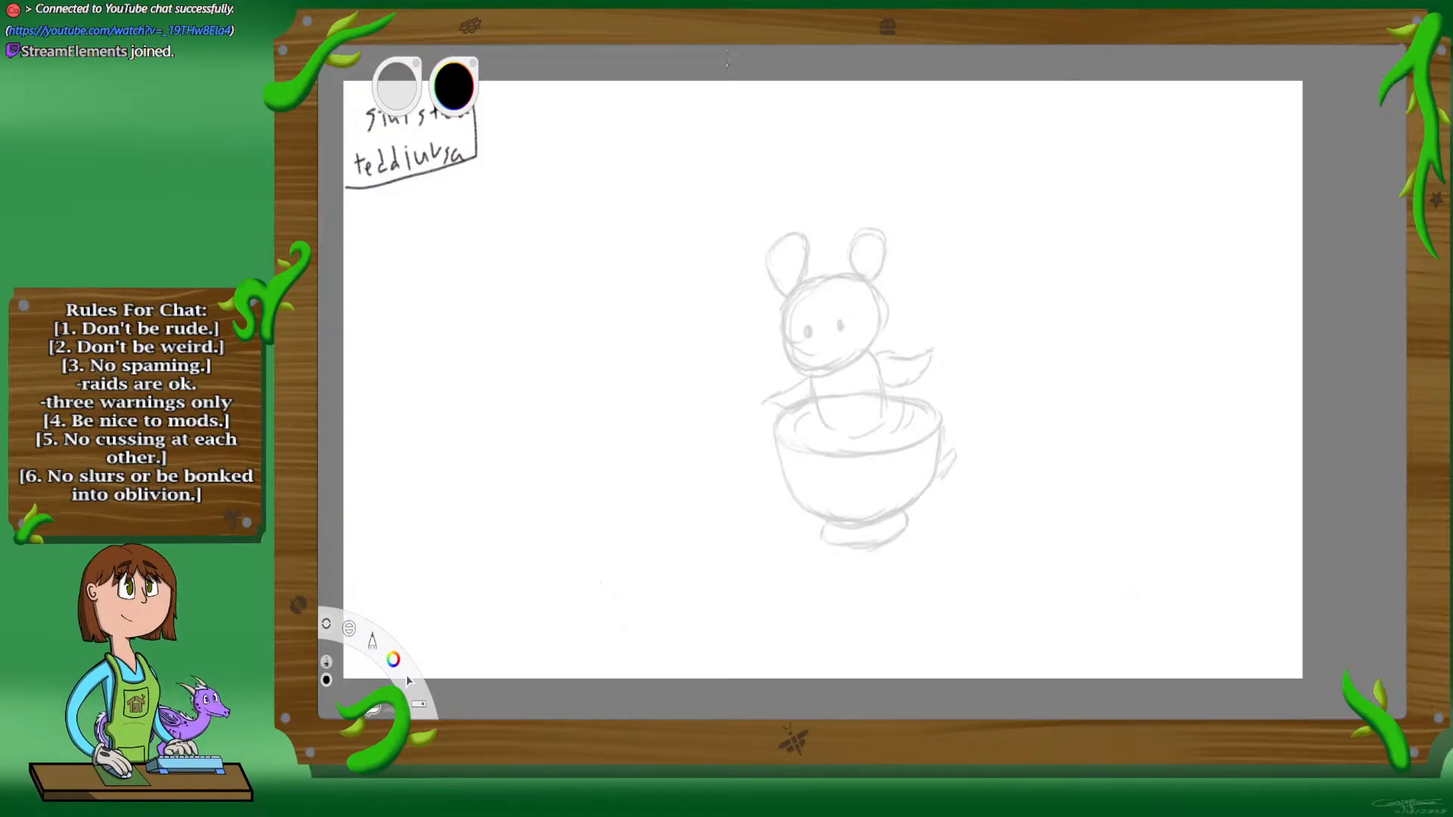
Step: Ink the cup's elliptical rim in black over the sketch, leaving the back open behind the character's torso
key("space")
left_click_drag(854, 485, 925, 263)
left_click_drag(1015, 450, 1030, 459)
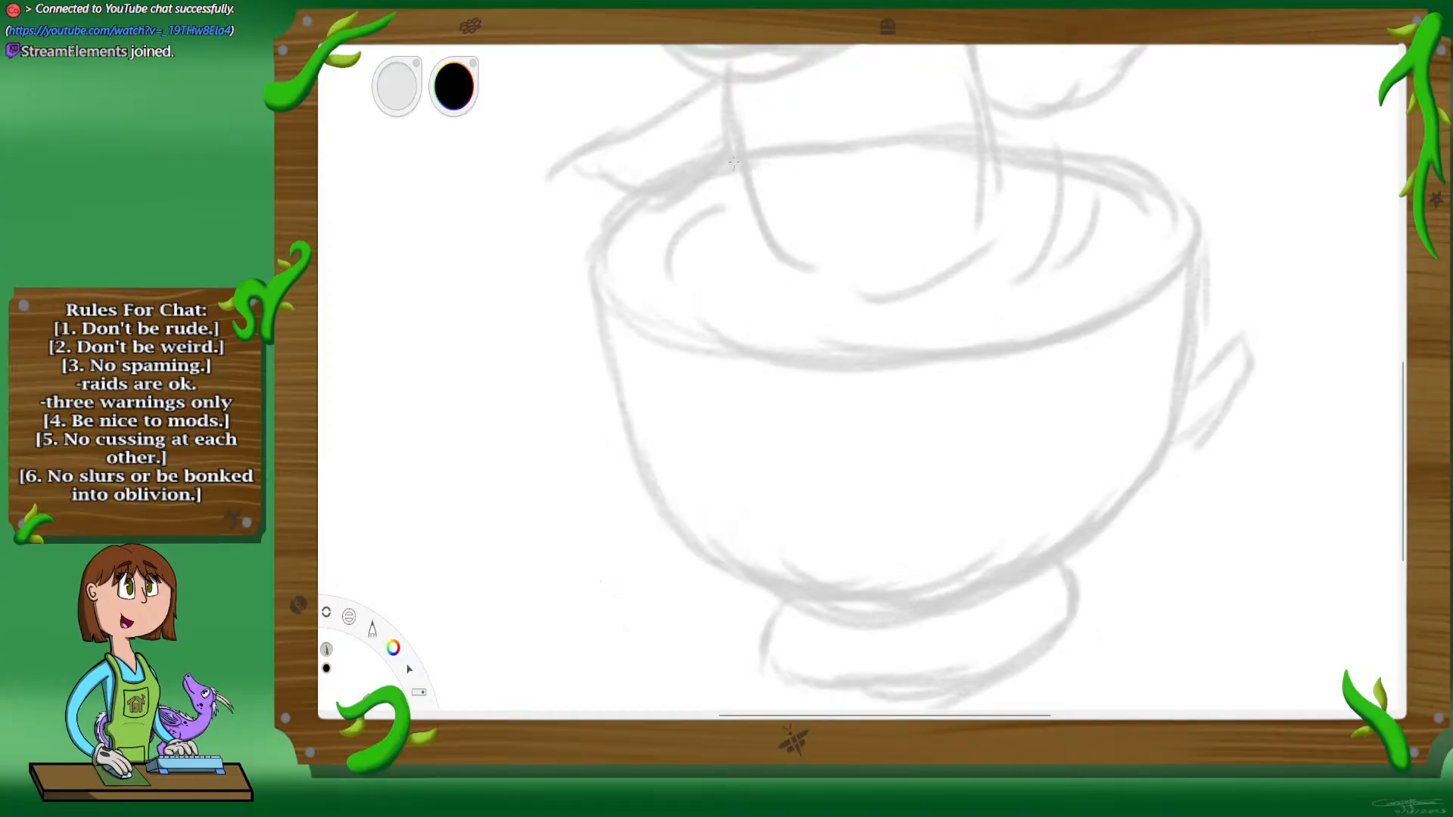
mouse_move(738, 155)
left_mouse_down()
mouse_move(629, 200)
mouse_move(670, 166)
mouse_move(624, 202)
mouse_move(651, 183)
mouse_move(596, 255)
mouse_move(615, 217)
mouse_move(600, 247)
left_mouse_up()
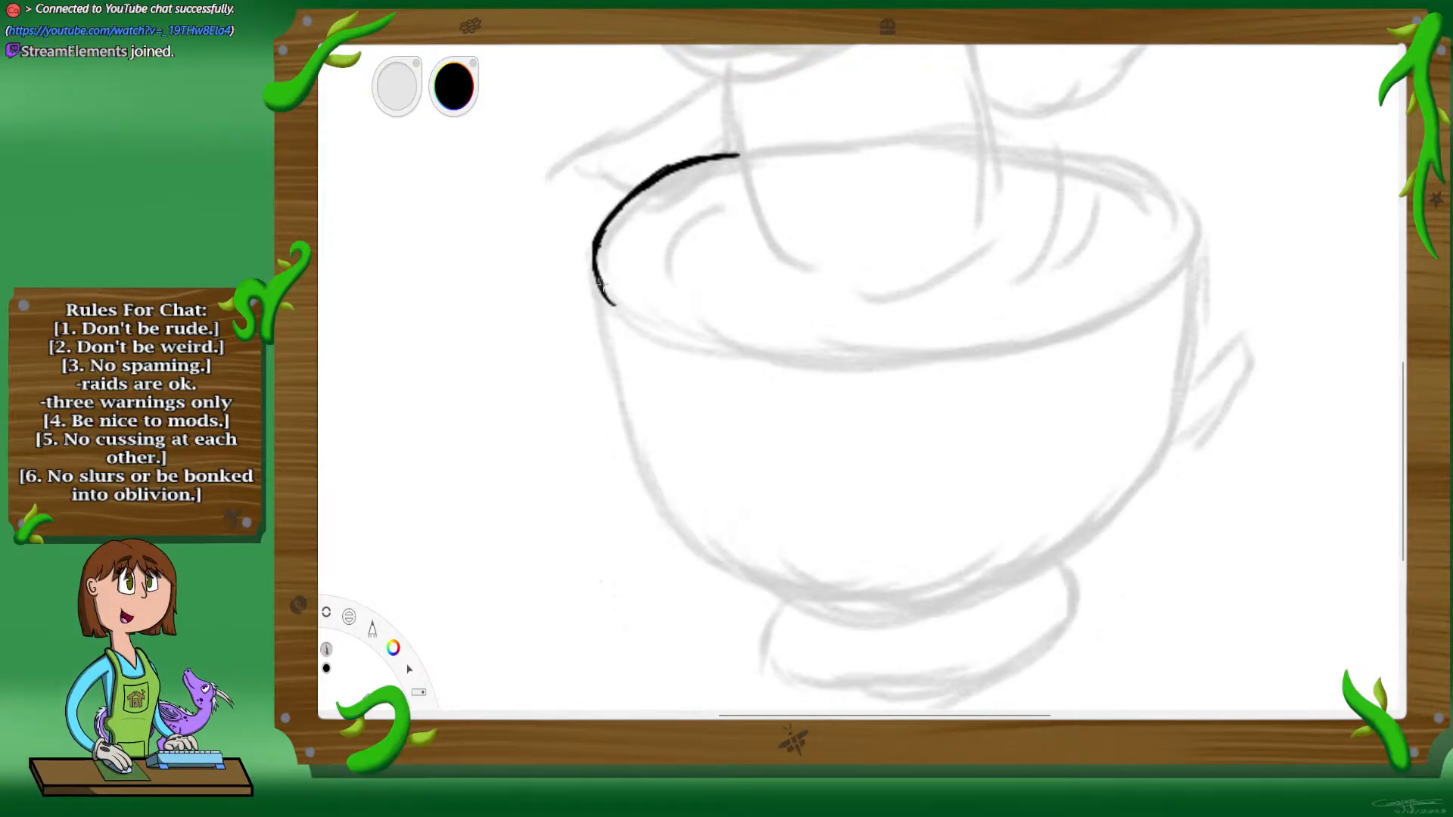
mouse_move(610, 303)
left_mouse_down()
mouse_move(785, 362)
mouse_move(733, 356)
mouse_move(874, 367)
left_mouse_up()
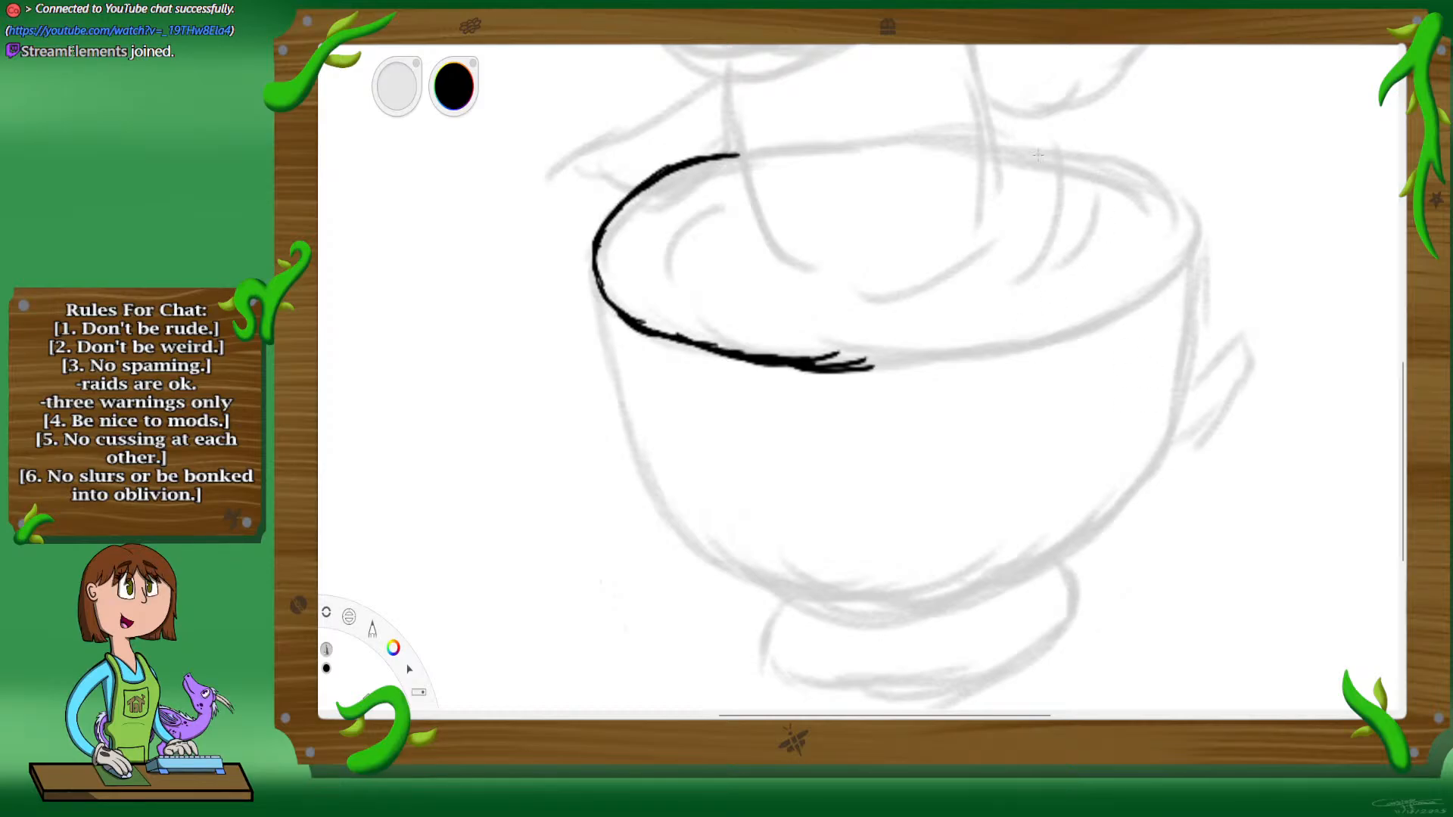
mouse_move(994, 140)
left_mouse_down()
mouse_move(1143, 164)
mouse_move(1204, 227)
mouse_move(1173, 274)
mouse_move(1102, 318)
left_mouse_up()
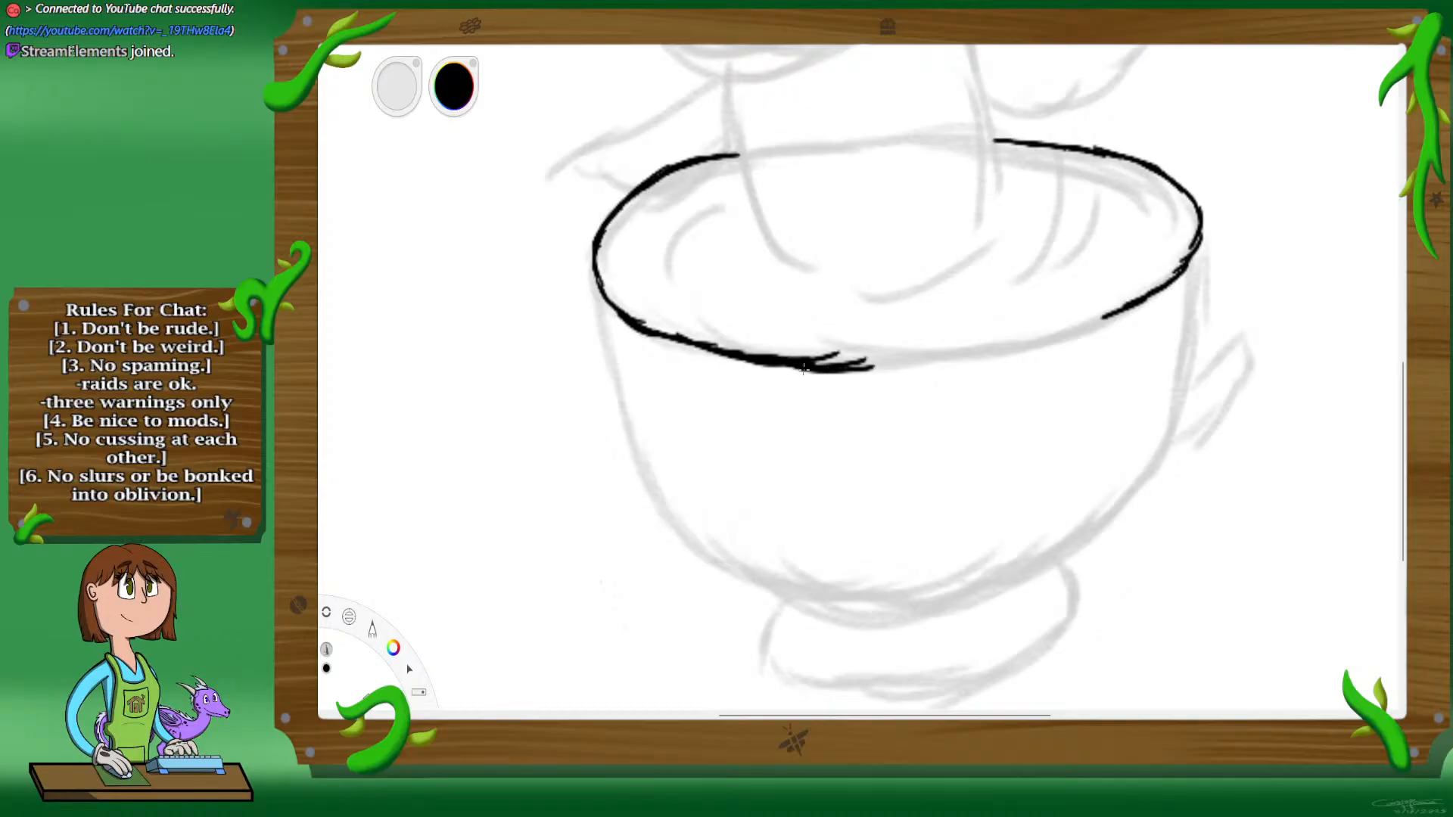
mouse_move(805, 369)
left_mouse_down()
mouse_move(998, 363)
mouse_move(1094, 334)
mouse_move(1182, 273)
mouse_move(1070, 337)
left_mouse_up()
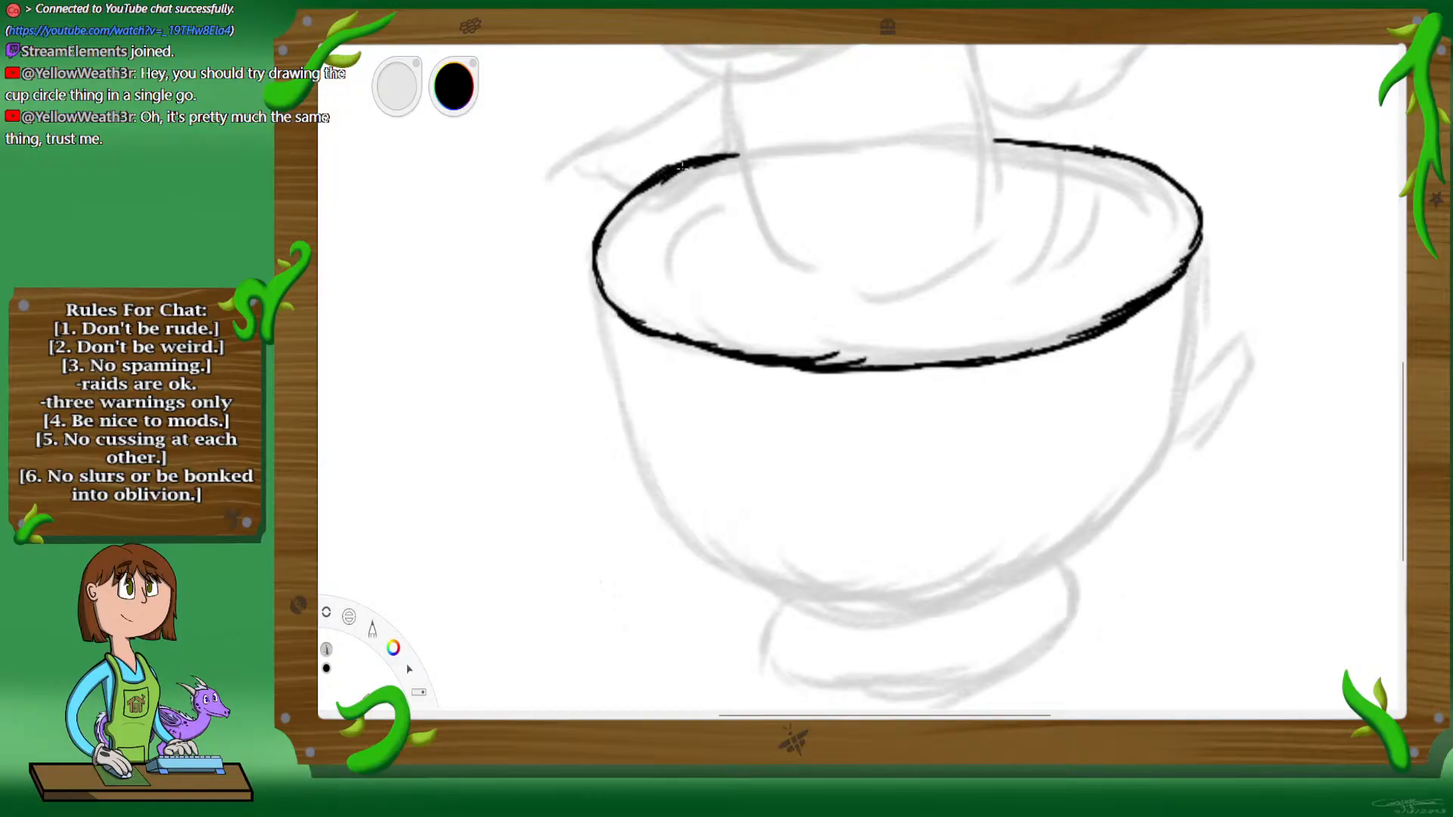
Step: Thicken the inked rim line around the cup's left end and along its front edge
mouse_move(606, 223)
left_mouse_down()
mouse_move(605, 282)
mouse_move(625, 301)
left_mouse_up()
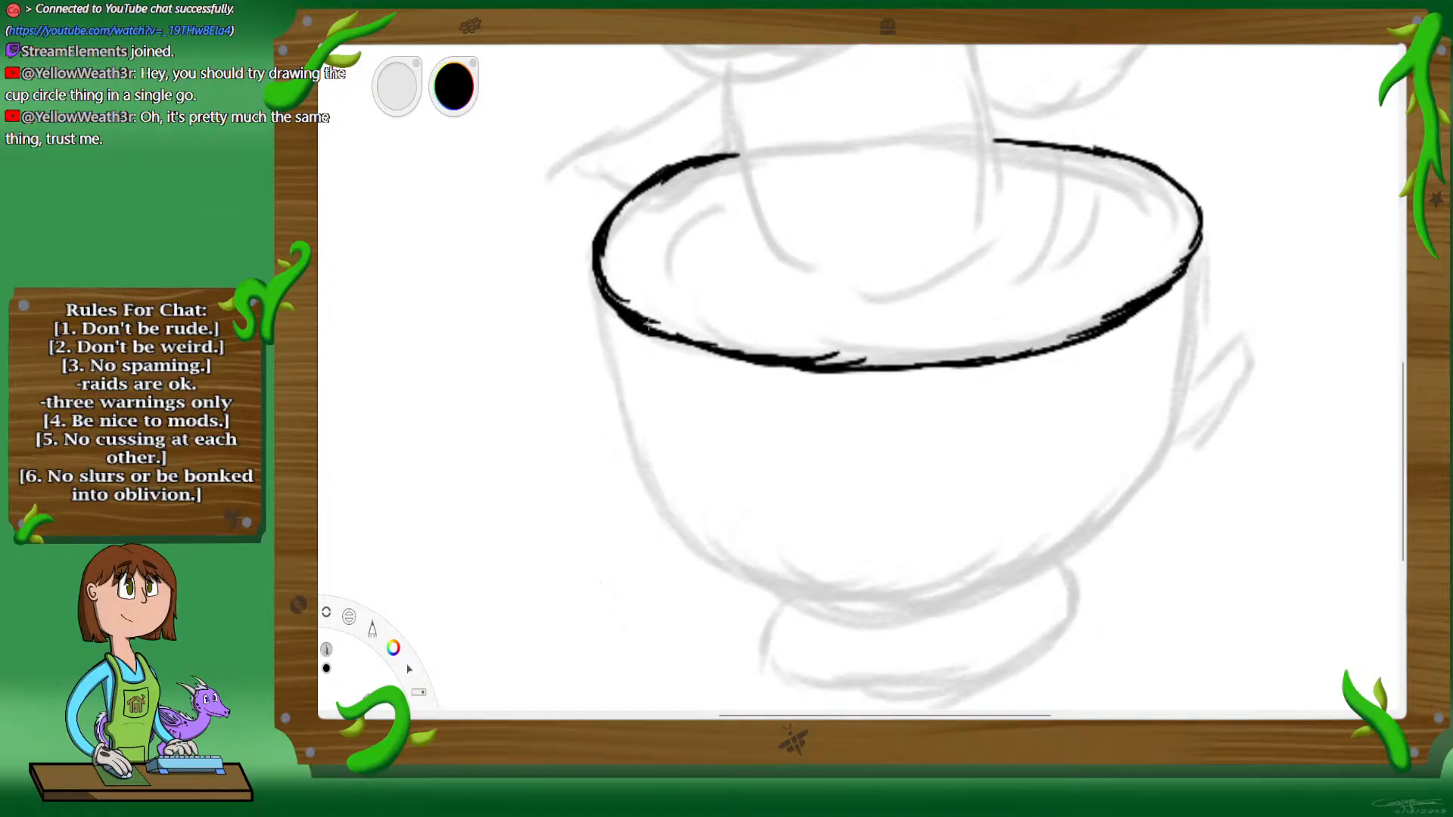
mouse_move(642, 324)
left_mouse_down()
mouse_move(711, 345)
mouse_move(672, 339)
mouse_move(815, 346)
mouse_move(852, 365)
left_mouse_up()
mouse_move(946, 364)
left_mouse_down()
mouse_move(1094, 333)
mouse_move(1058, 343)
mouse_move(1144, 300)
mouse_move(1135, 307)
mouse_move(1182, 255)
left_mouse_up()
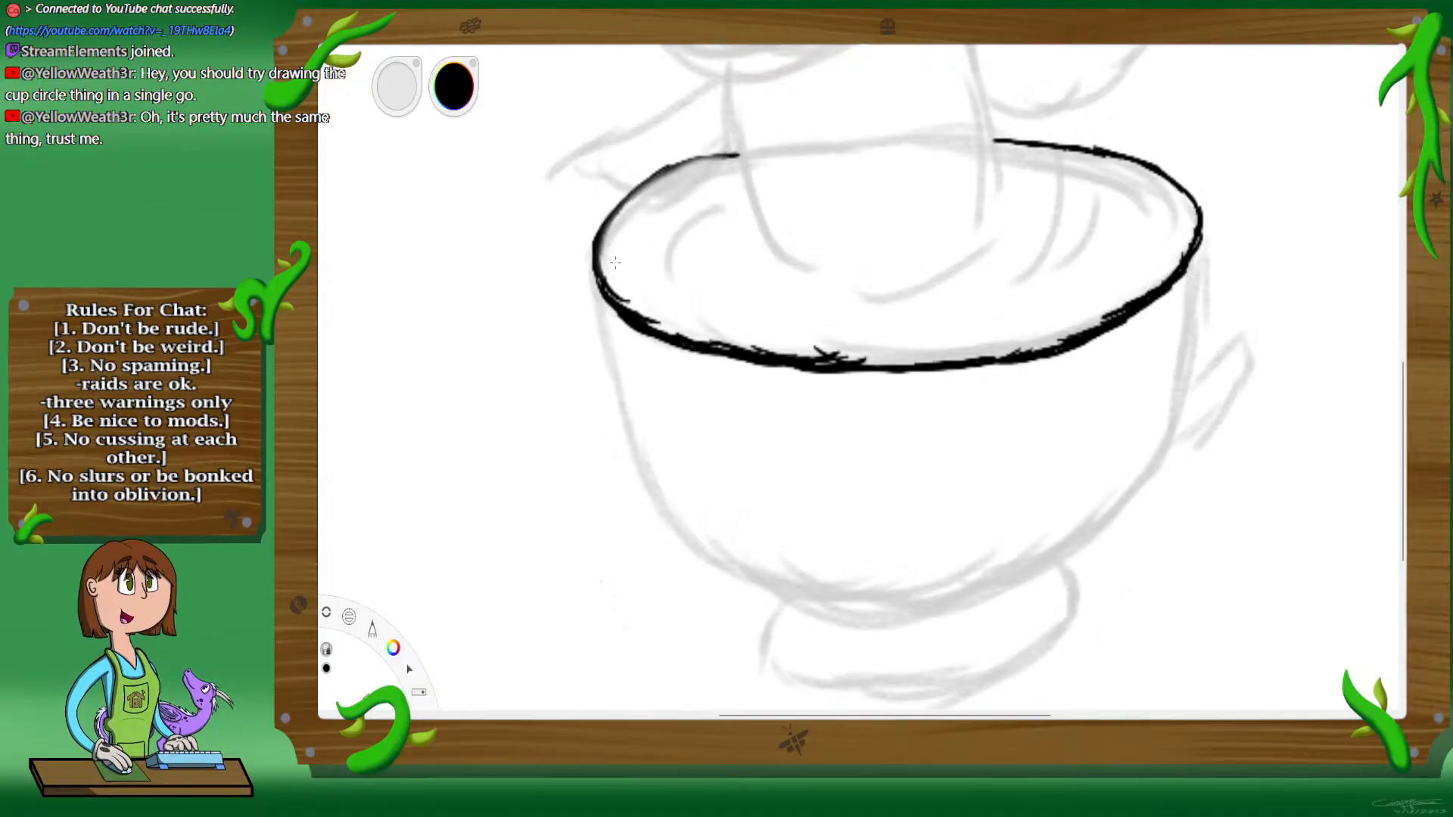
Step: Erase the rough stroke ends along the front rim line and even it out with a fresh black stroke
mouse_move(649, 301)
left_mouse_down()
mouse_move(785, 342)
mouse_move(737, 334)
mouse_move(825, 333)
mouse_move(758, 339)
mouse_move(865, 344)
mouse_move(799, 347)
mouse_move(854, 346)
left_mouse_up()
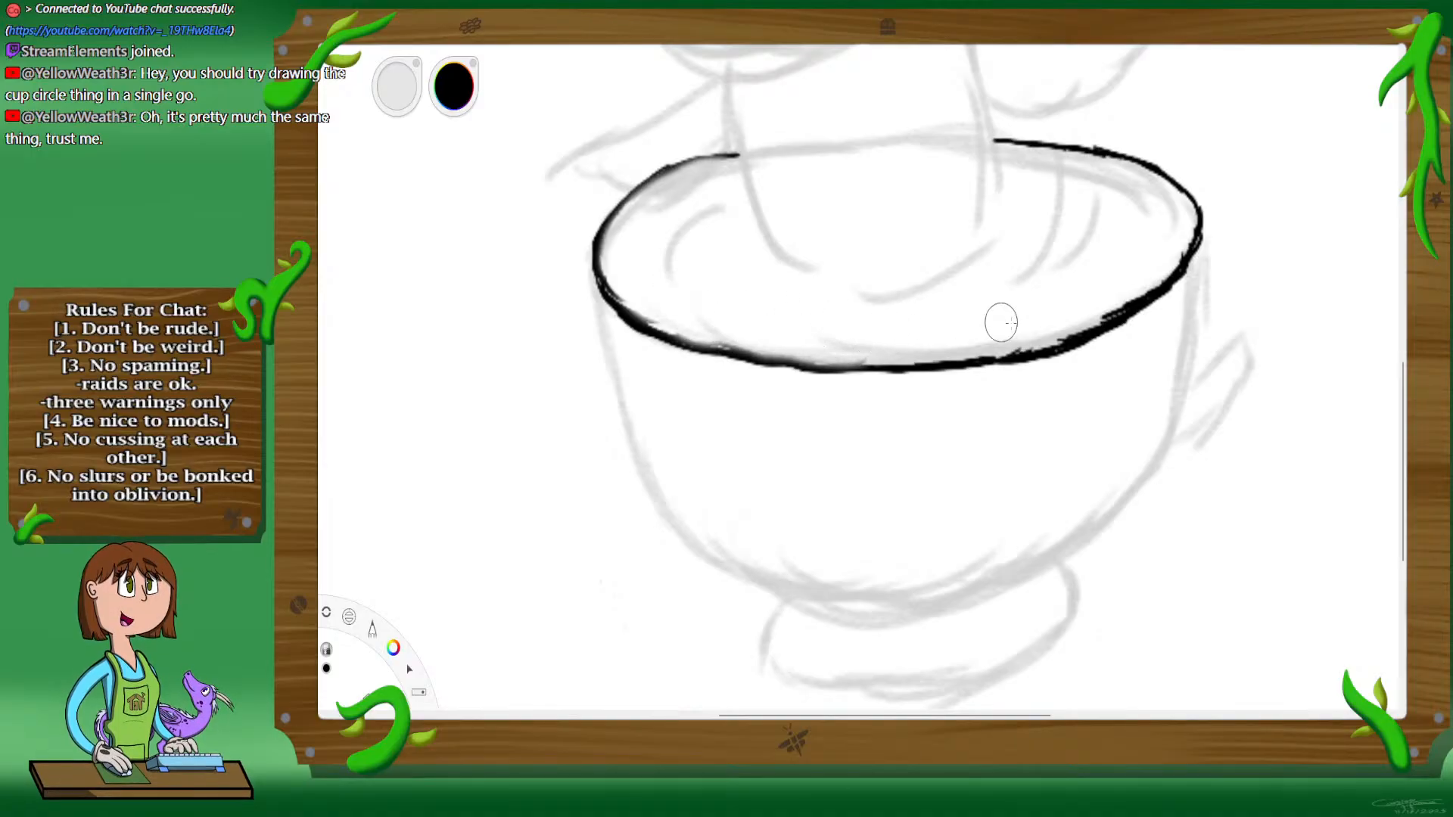
mouse_move(1018, 335)
left_mouse_down()
mouse_move(1099, 305)
mouse_move(1088, 312)
left_mouse_up()
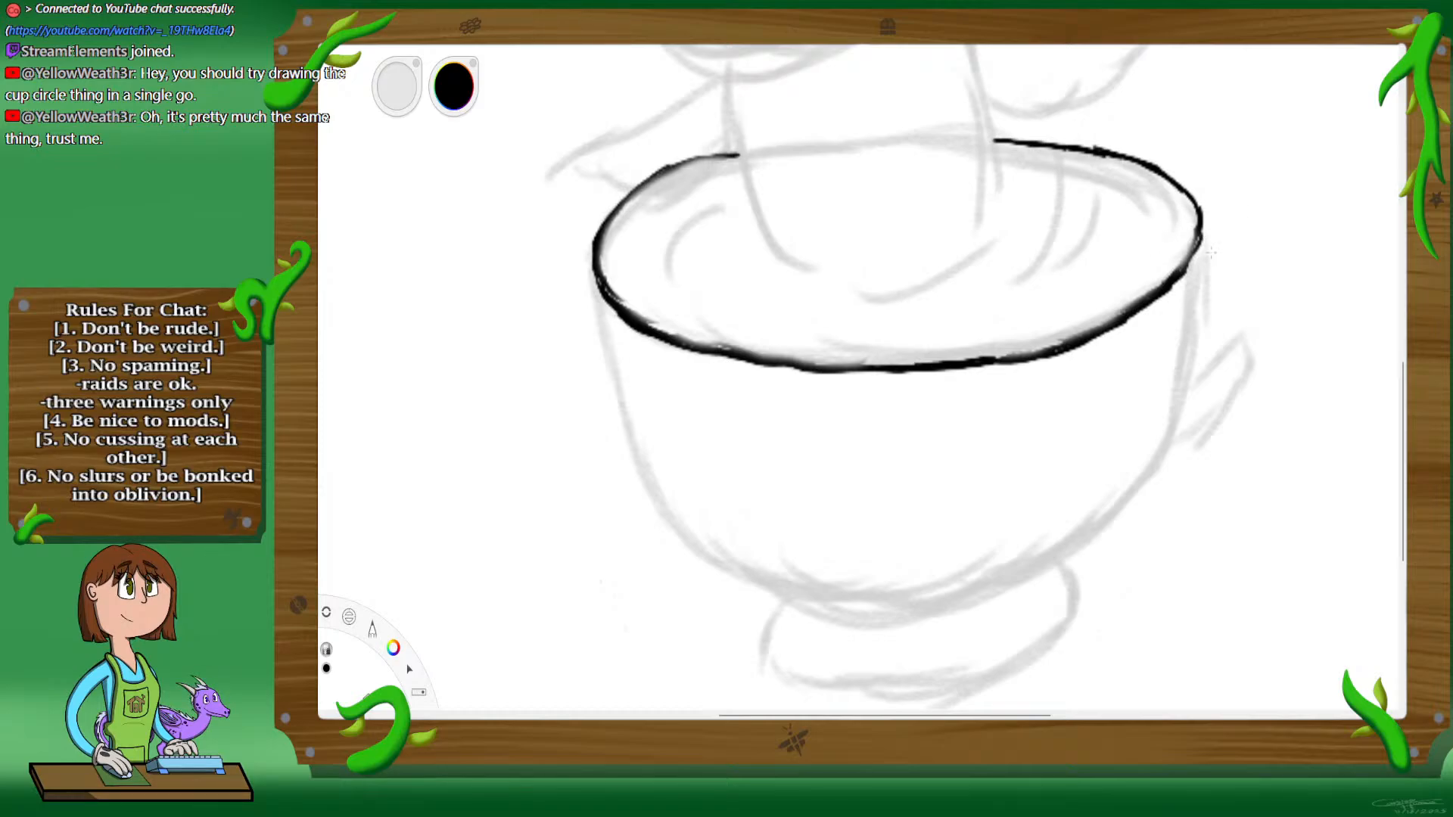
left_click_drag(1192, 277, 1046, 367)
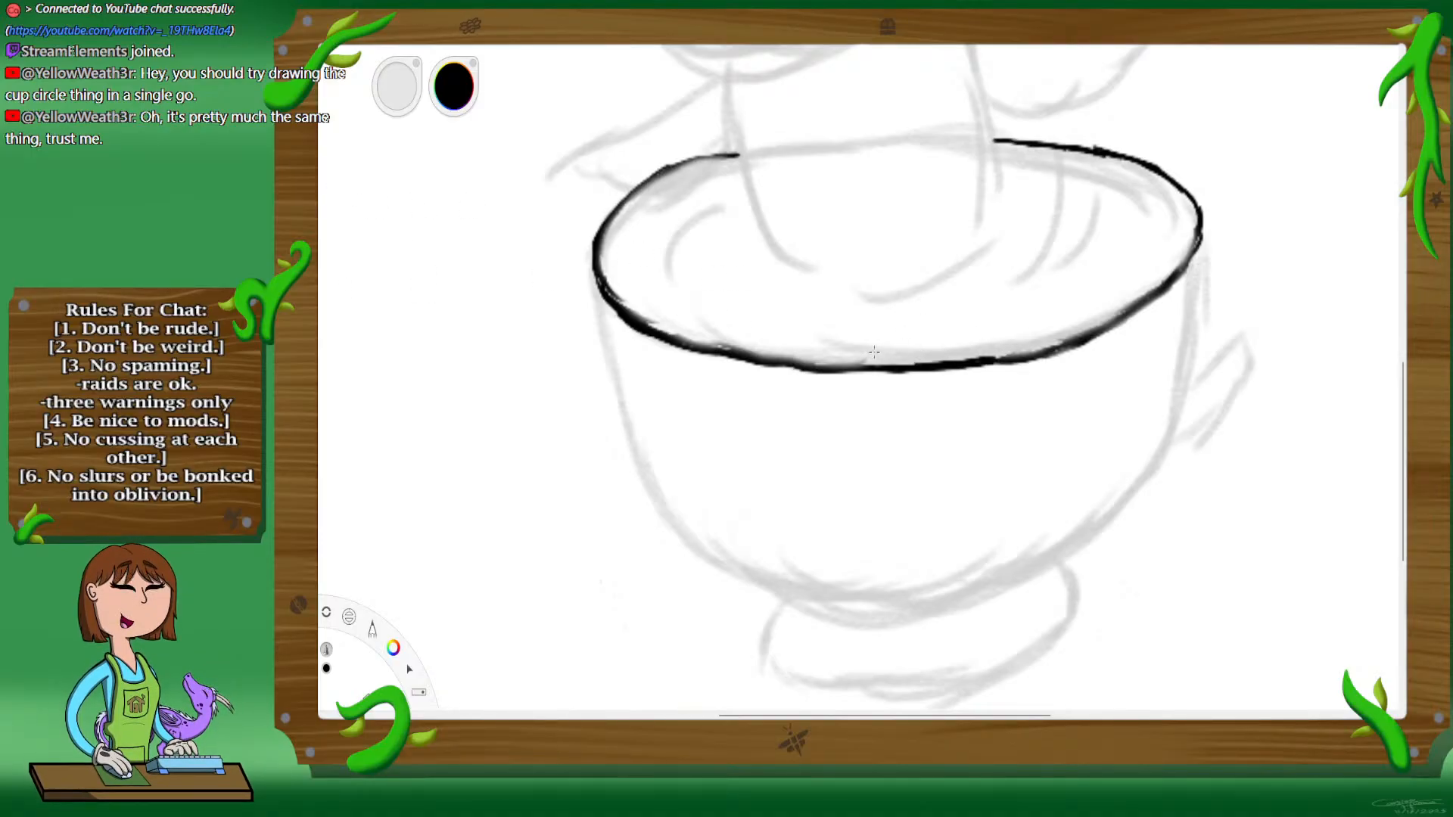
mouse_move(703, 351)
left_mouse_down()
mouse_move(916, 368)
mouse_move(1078, 349)
left_mouse_up()
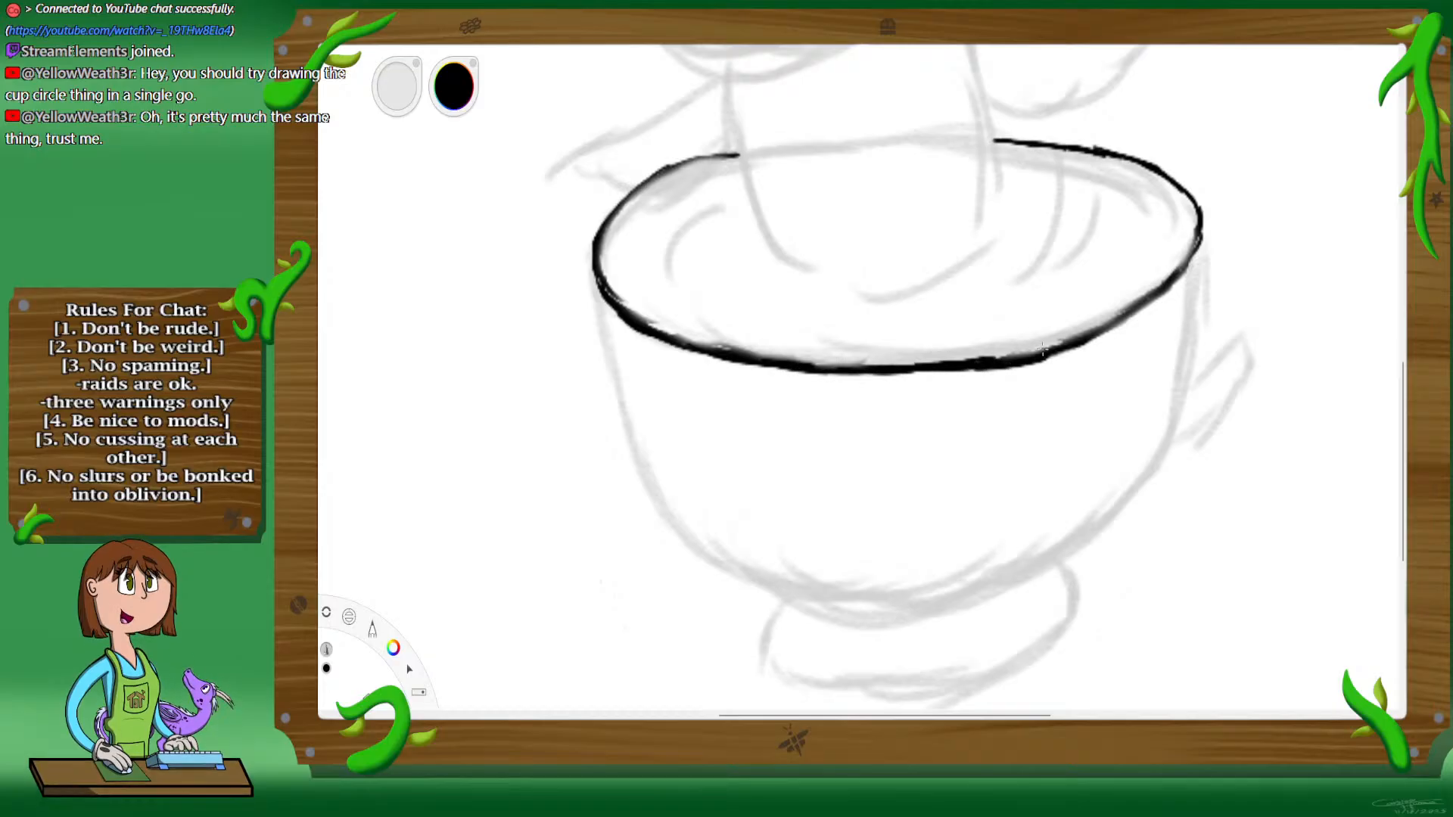
Step: Thicken and smooth the outer rim line around the cup's left end up to the torso
key("space")
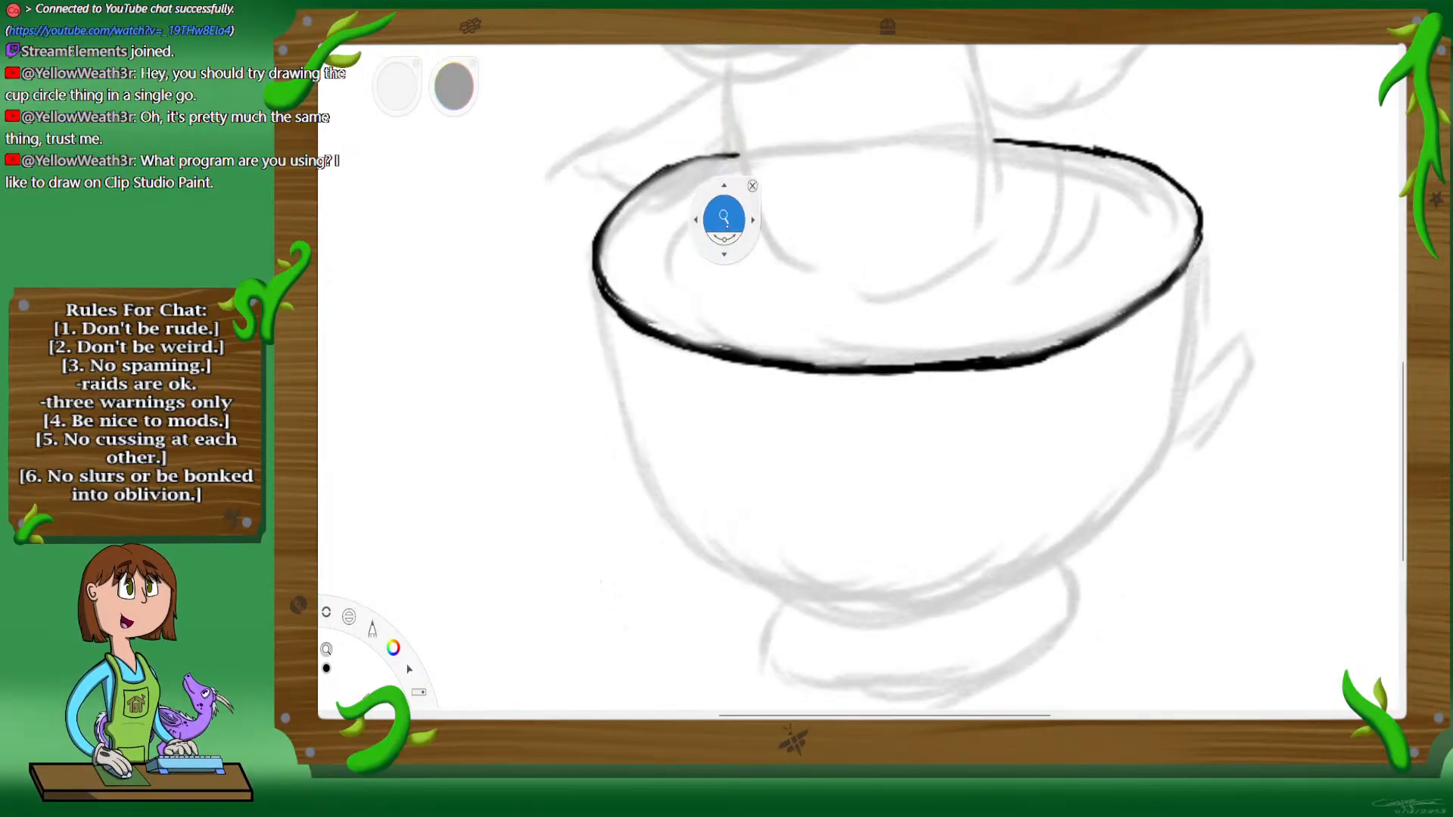
left_click_drag(713, 243, 731, 219)
left_click_drag(703, 285, 887, 365)
left_click_drag(961, 296, 997, 379)
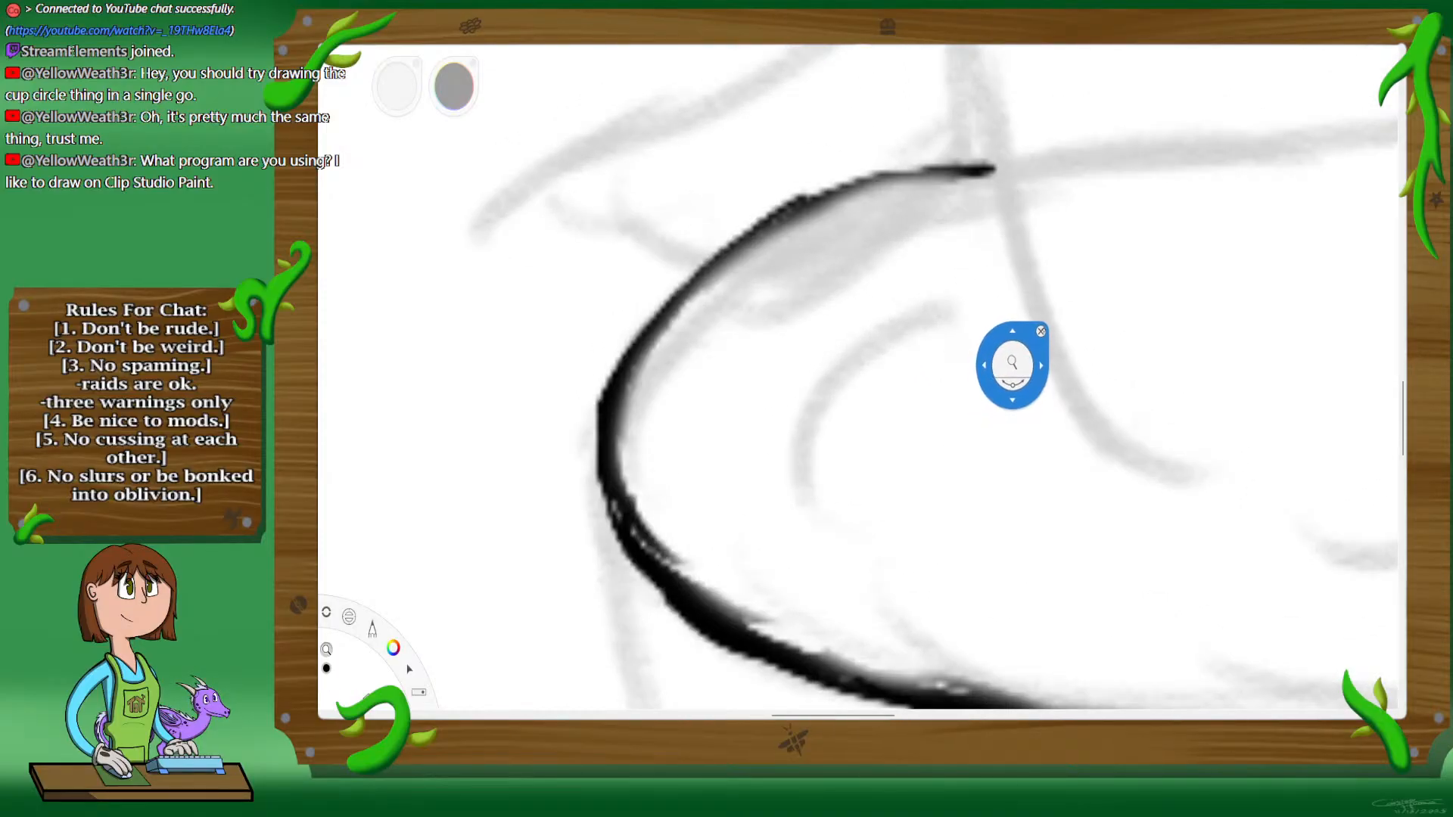
left_click(1043, 330)
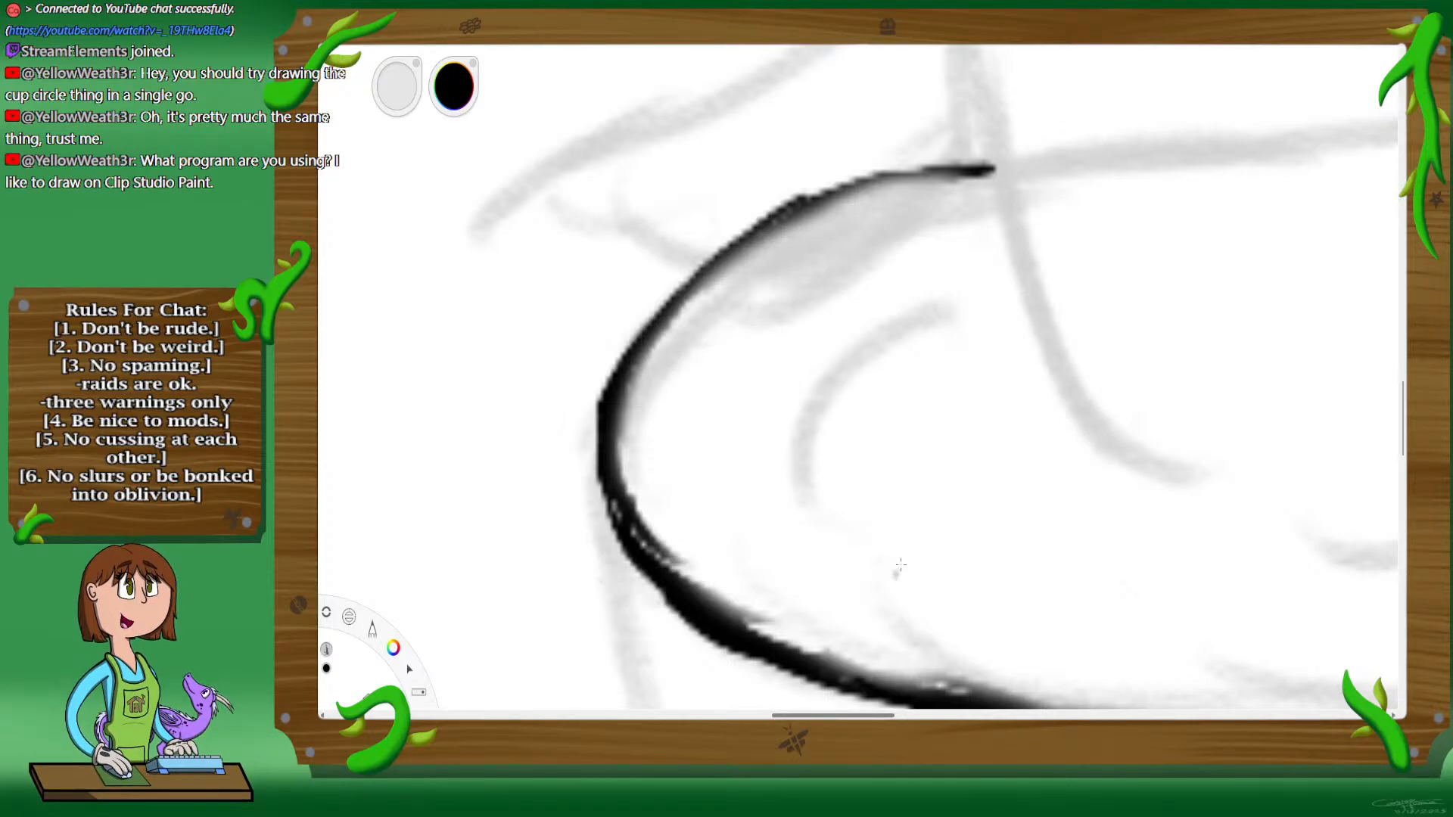
mouse_move(992, 168)
left_mouse_down()
mouse_move(890, 182)
mouse_move(772, 223)
mouse_move(715, 269)
mouse_move(621, 412)
mouse_move(613, 476)
mouse_move(632, 522)
mouse_move(610, 486)
left_mouse_up()
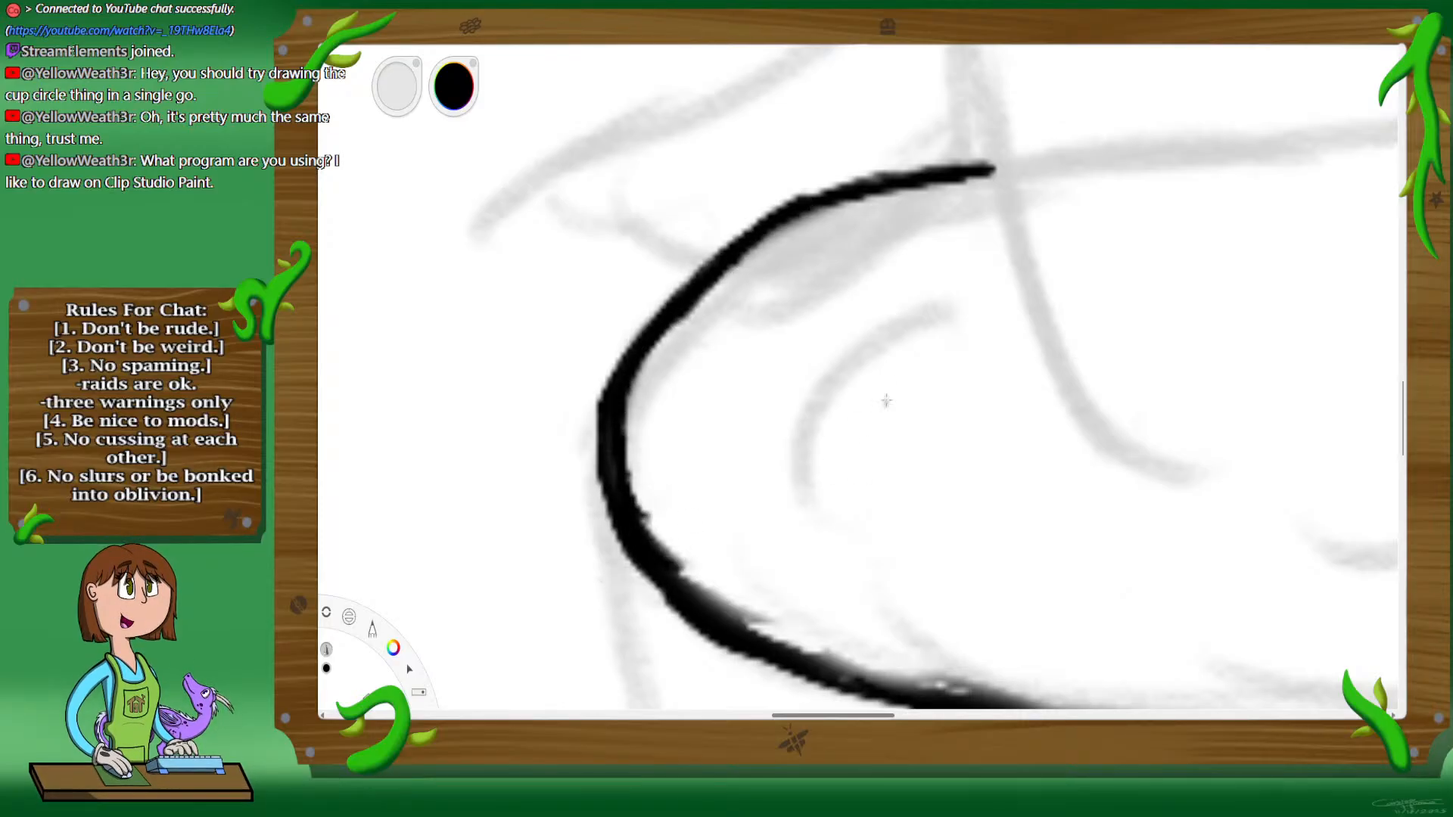
left_click_drag(833, 205, 748, 249)
mouse_move(895, 191)
left_mouse_down()
mouse_move(811, 214)
mouse_move(988, 169)
left_mouse_up()
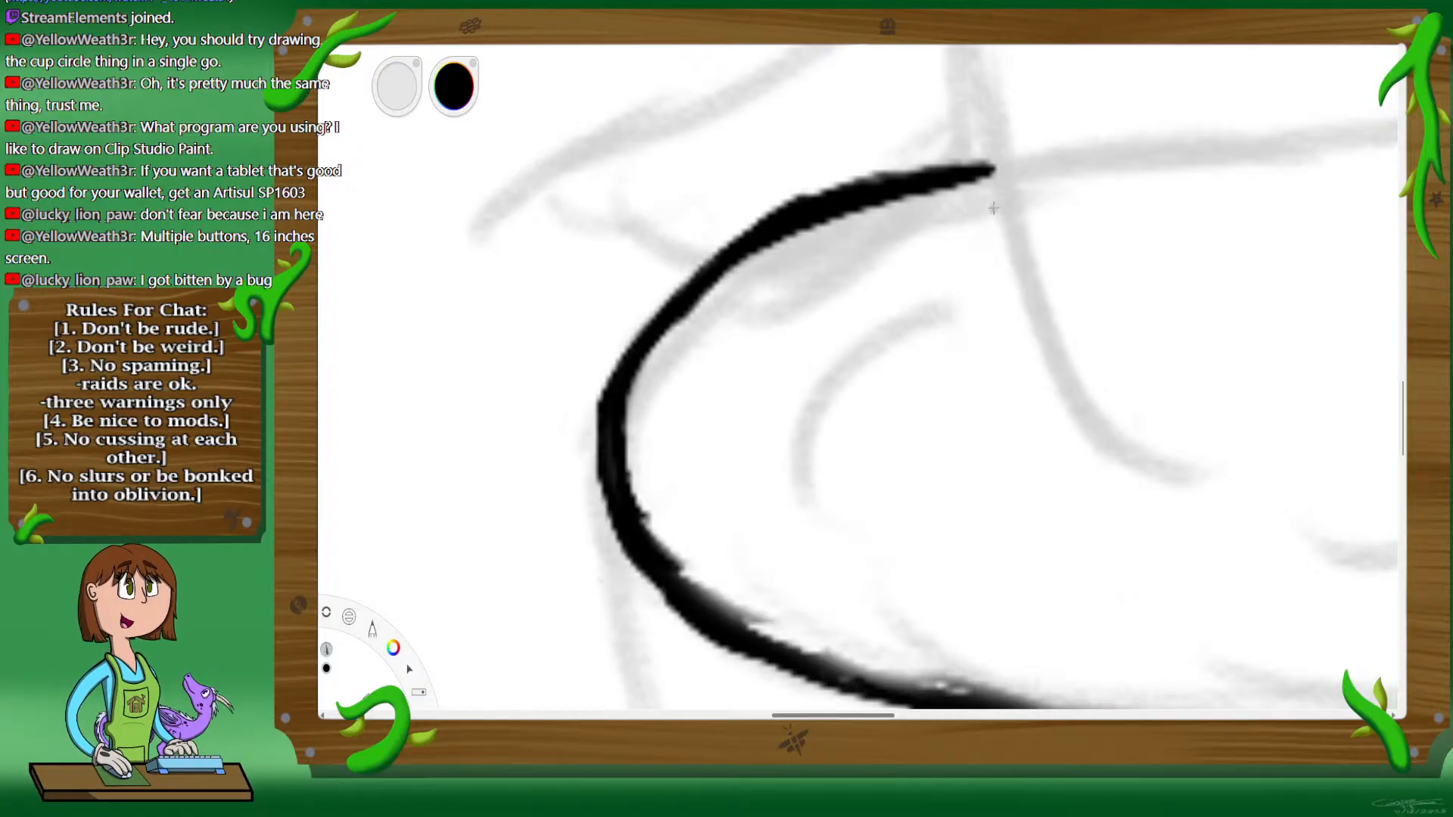
Step: Ink the inner rim line parallel to the outer one, around the cup's left end and onto the front
mouse_move(994, 207)
left_mouse_down()
mouse_move(774, 293)
mouse_move(706, 350)
mouse_move(737, 321)
mouse_move(674, 410)
mouse_move(698, 362)
mouse_move(685, 382)
mouse_move(675, 463)
mouse_move(671, 425)
mouse_move(699, 496)
mouse_move(682, 476)
mouse_move(685, 498)
mouse_move(741, 554)
mouse_move(704, 527)
mouse_move(720, 546)
mouse_move(834, 604)
mouse_move(765, 577)
mouse_move(815, 598)
mouse_move(791, 592)
mouse_move(803, 602)
mouse_move(874, 619)
left_mouse_up()
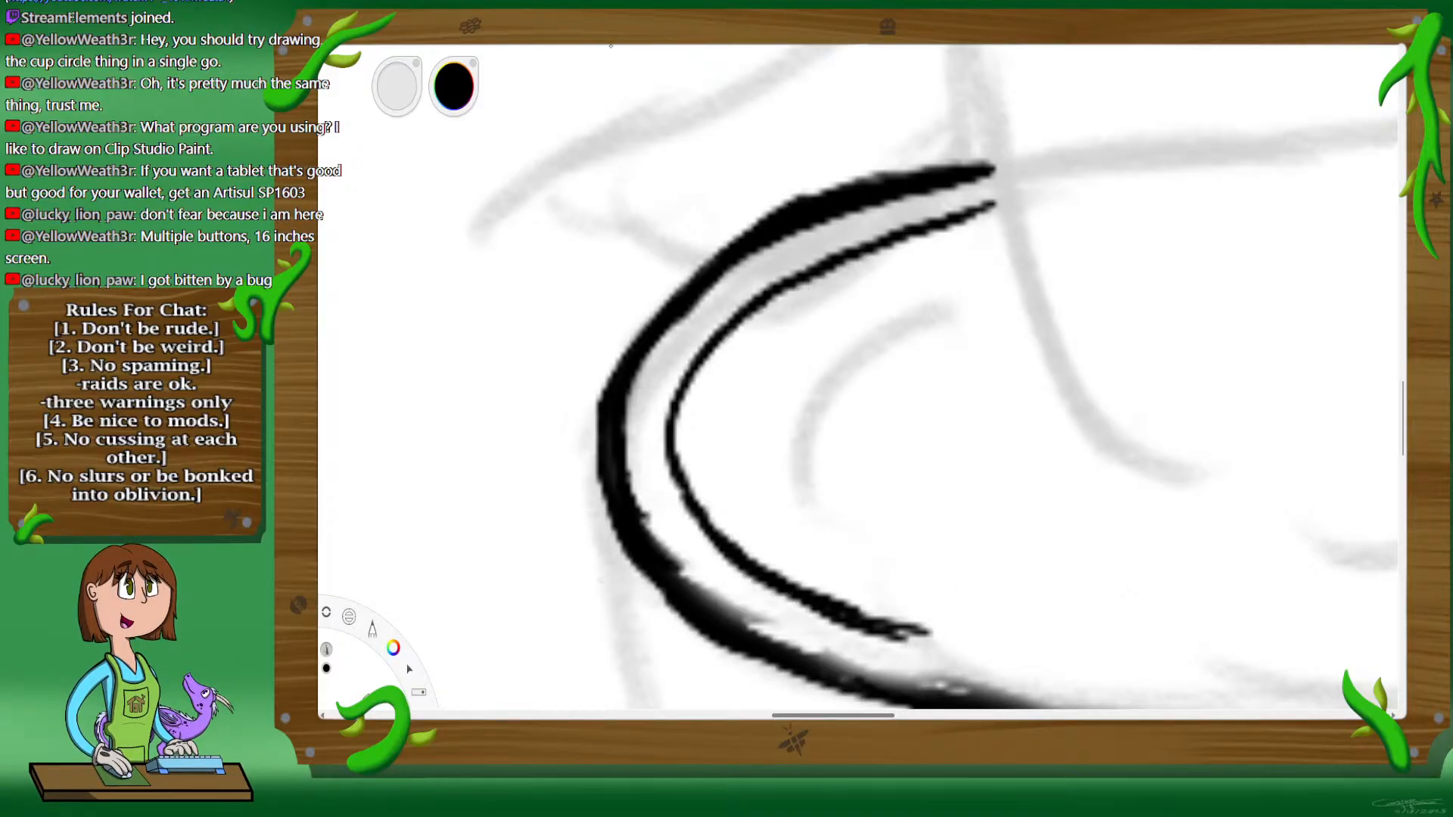
key("space")
left_click_drag(963, 542, 790, 240)
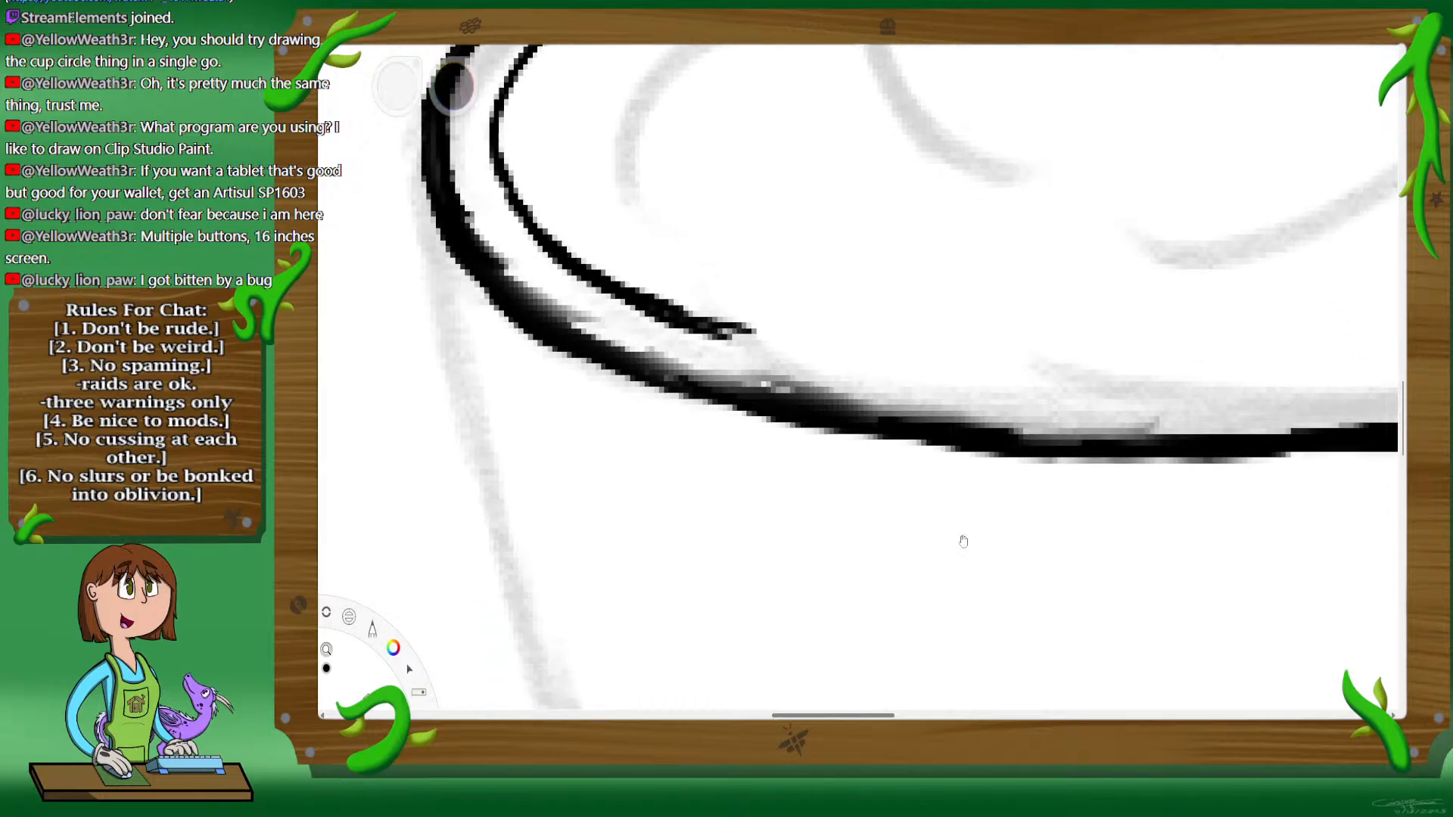
left_click_drag(881, 450, 922, 335)
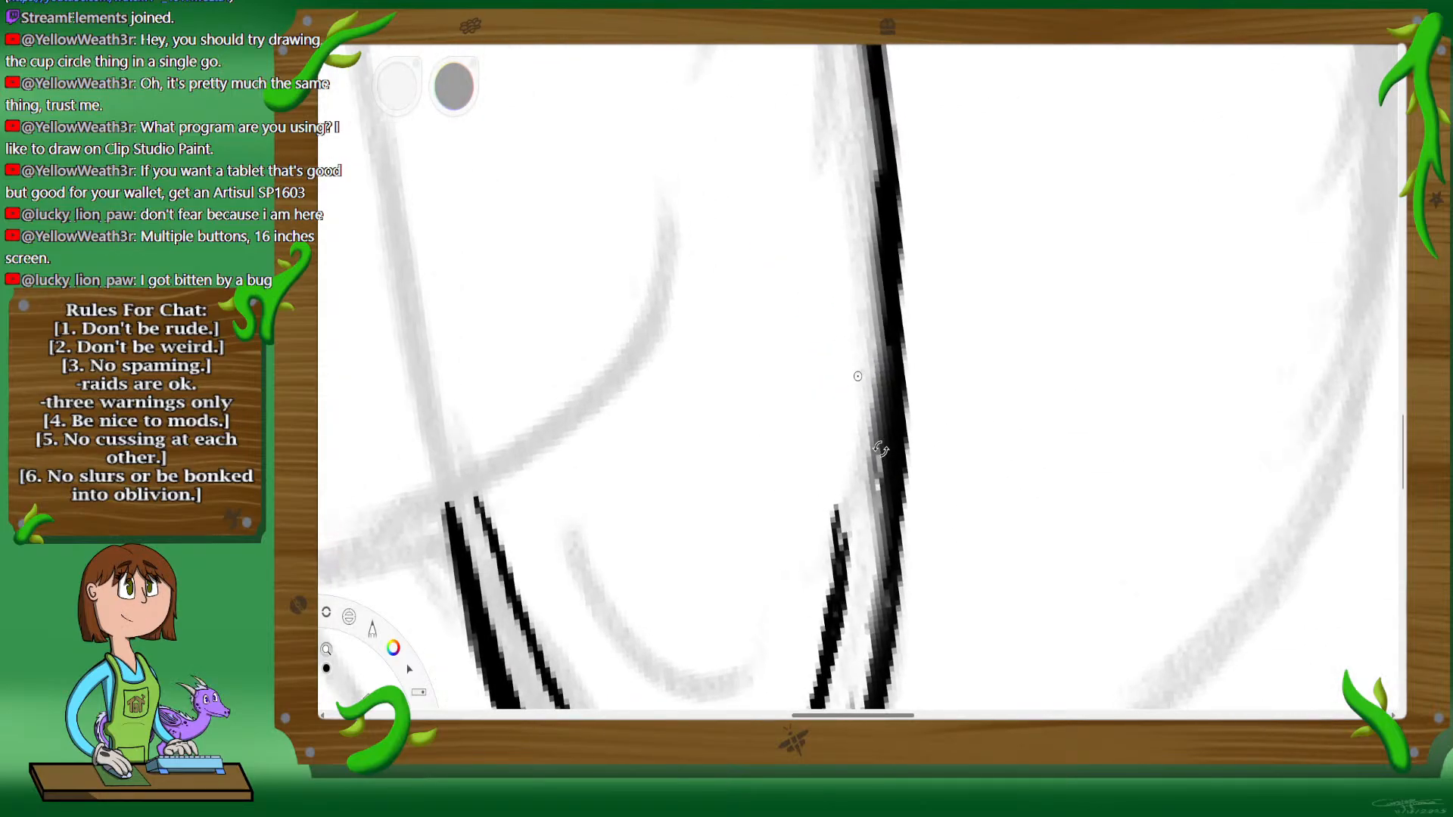
left_click_drag(839, 234, 841, 556)
left_click_drag(840, 471, 839, 526)
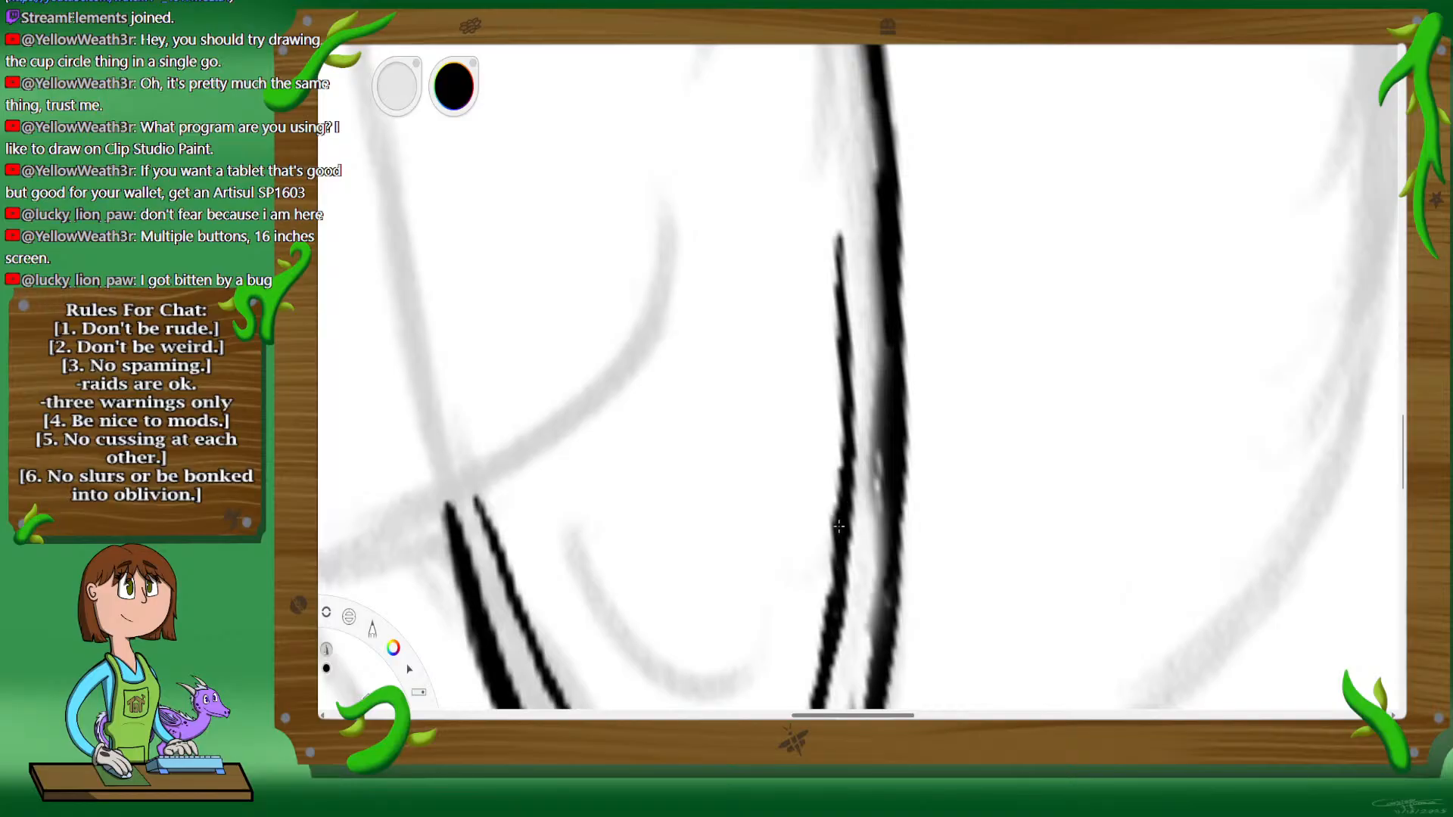
mouse_move(818, 85)
left_mouse_down()
mouse_move(841, 245)
mouse_move(833, 158)
mouse_move(850, 352)
left_mouse_up()
Step: Extend the inner rim line along the front of the cup toward its right end
key("space")
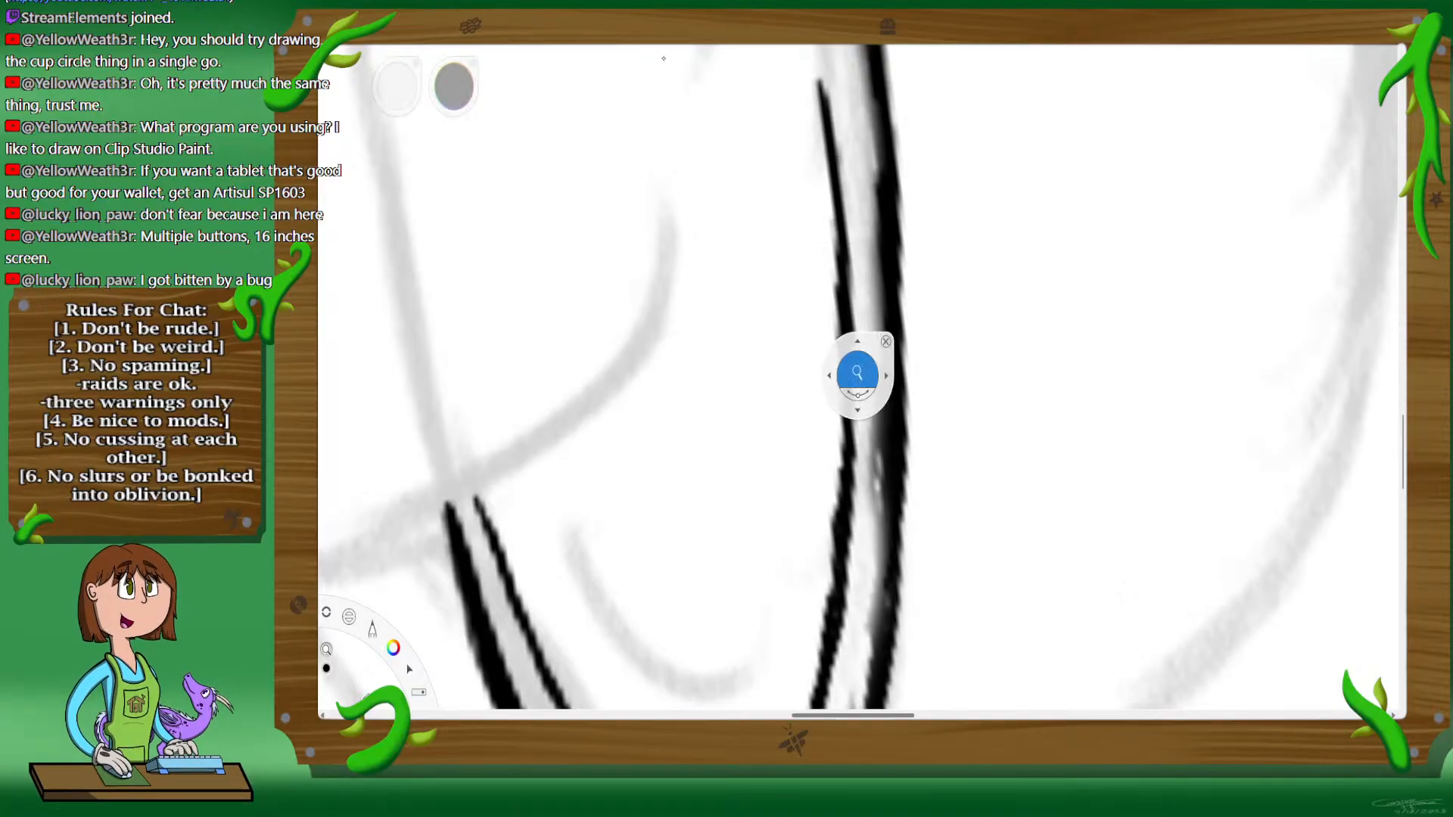
left_click_drag(919, 102, 972, 196)
left_click_drag(980, 140, 1055, 306)
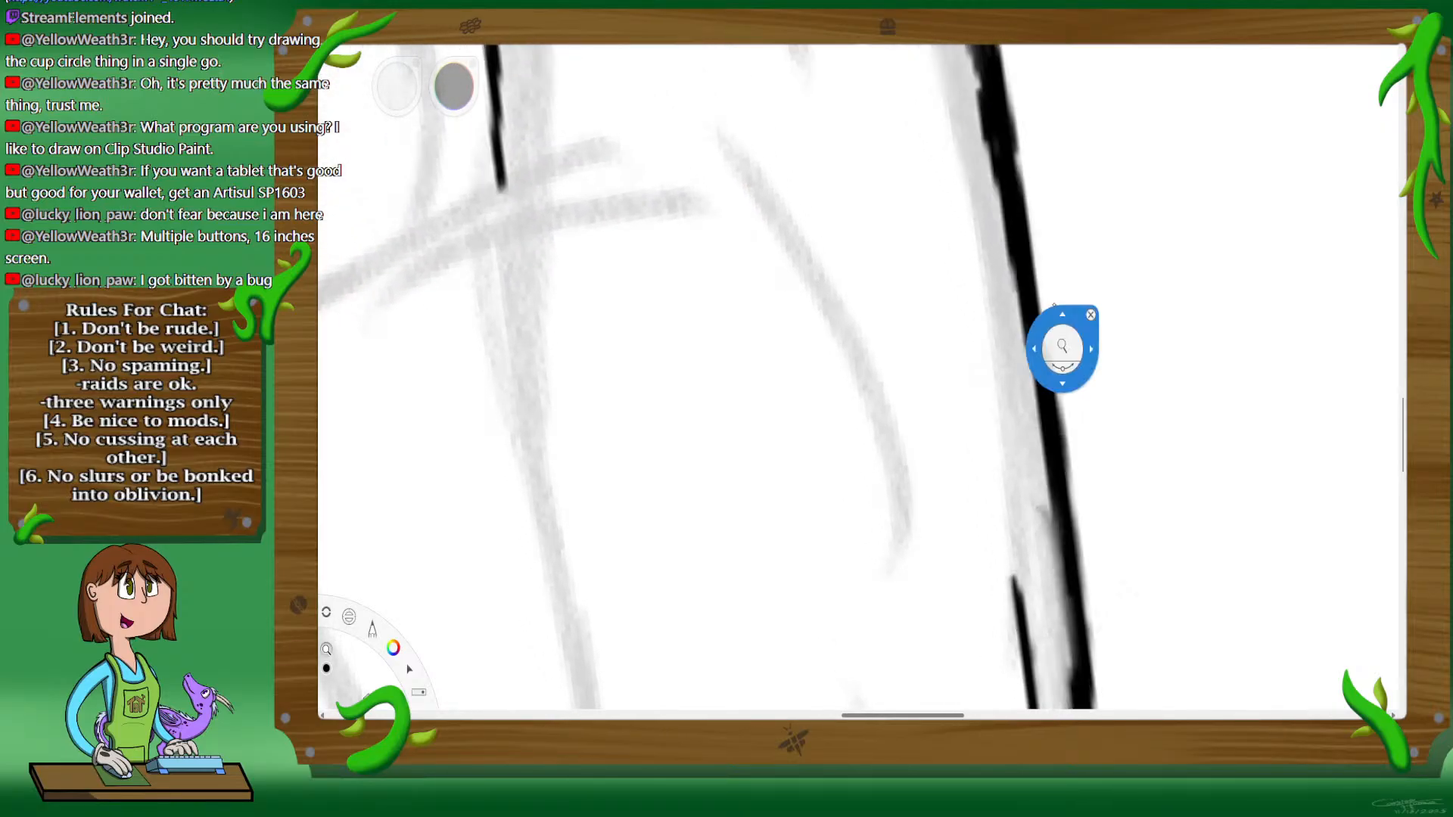
mouse_move(957, 191)
left_mouse_down()
mouse_move(1010, 402)
mouse_move(1011, 488)
left_mouse_up()
left_click_drag(1001, 421, 1025, 657)
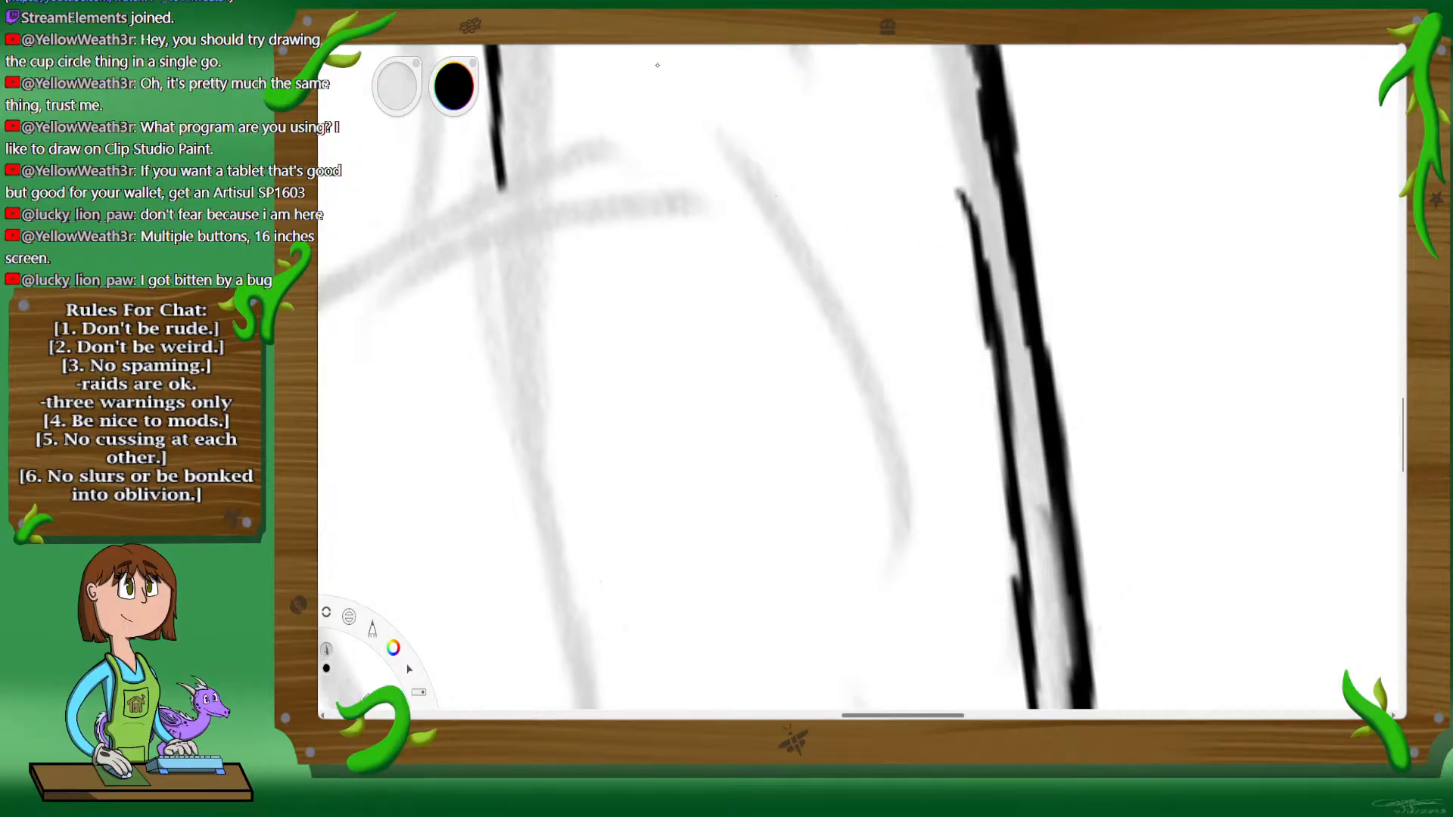
Step: Ink the inner rim line along the back of the cup, parallel to the outer line near the right end
key("space")
left_click_drag(770, 146, 1005, 502)
left_click_drag(819, 117, 872, 346)
left_click_drag(895, 459, 878, 527)
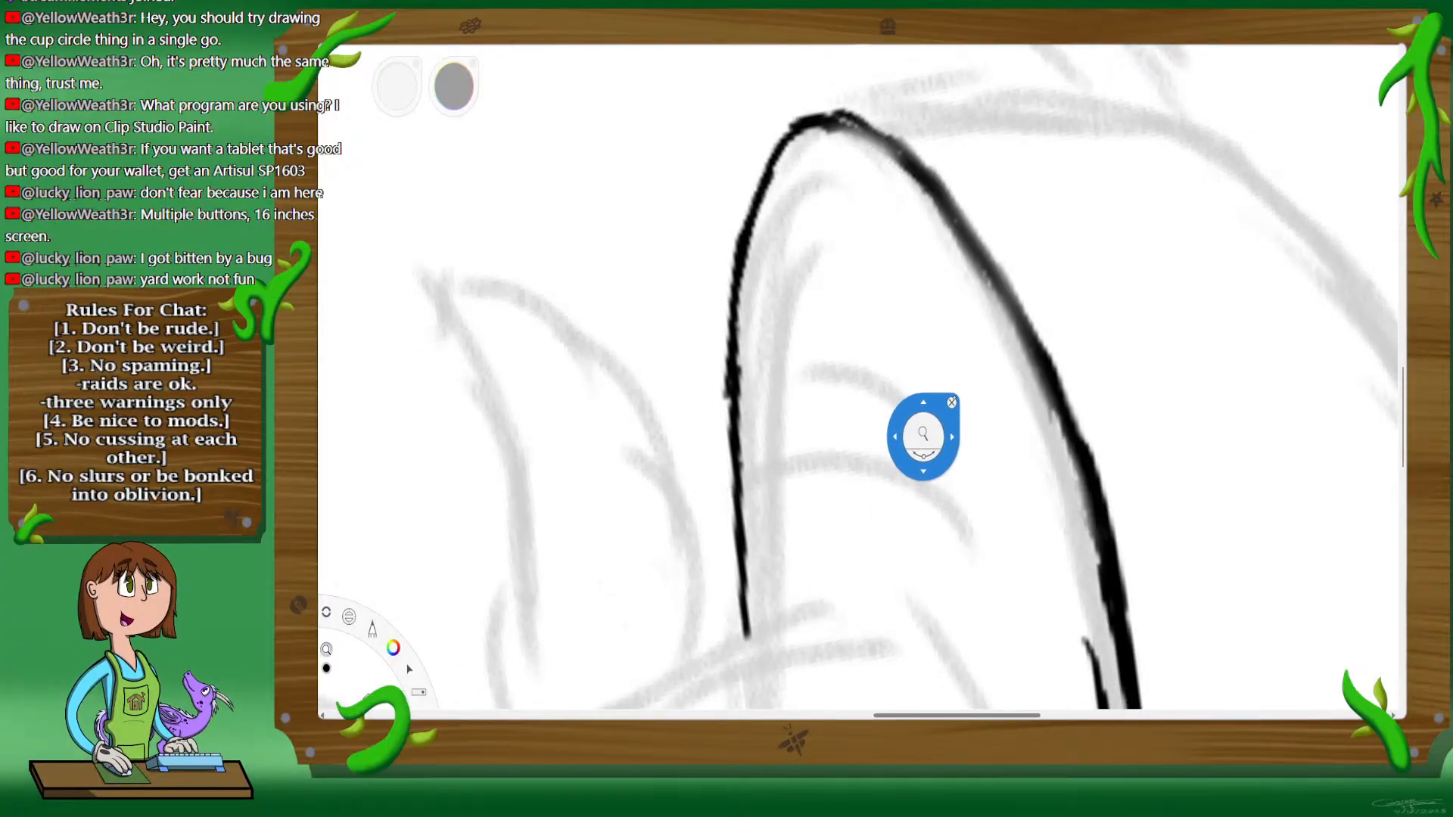
left_click_drag(958, 384, 958, 386)
key("space")
left_click_drag(944, 280, 943, 283)
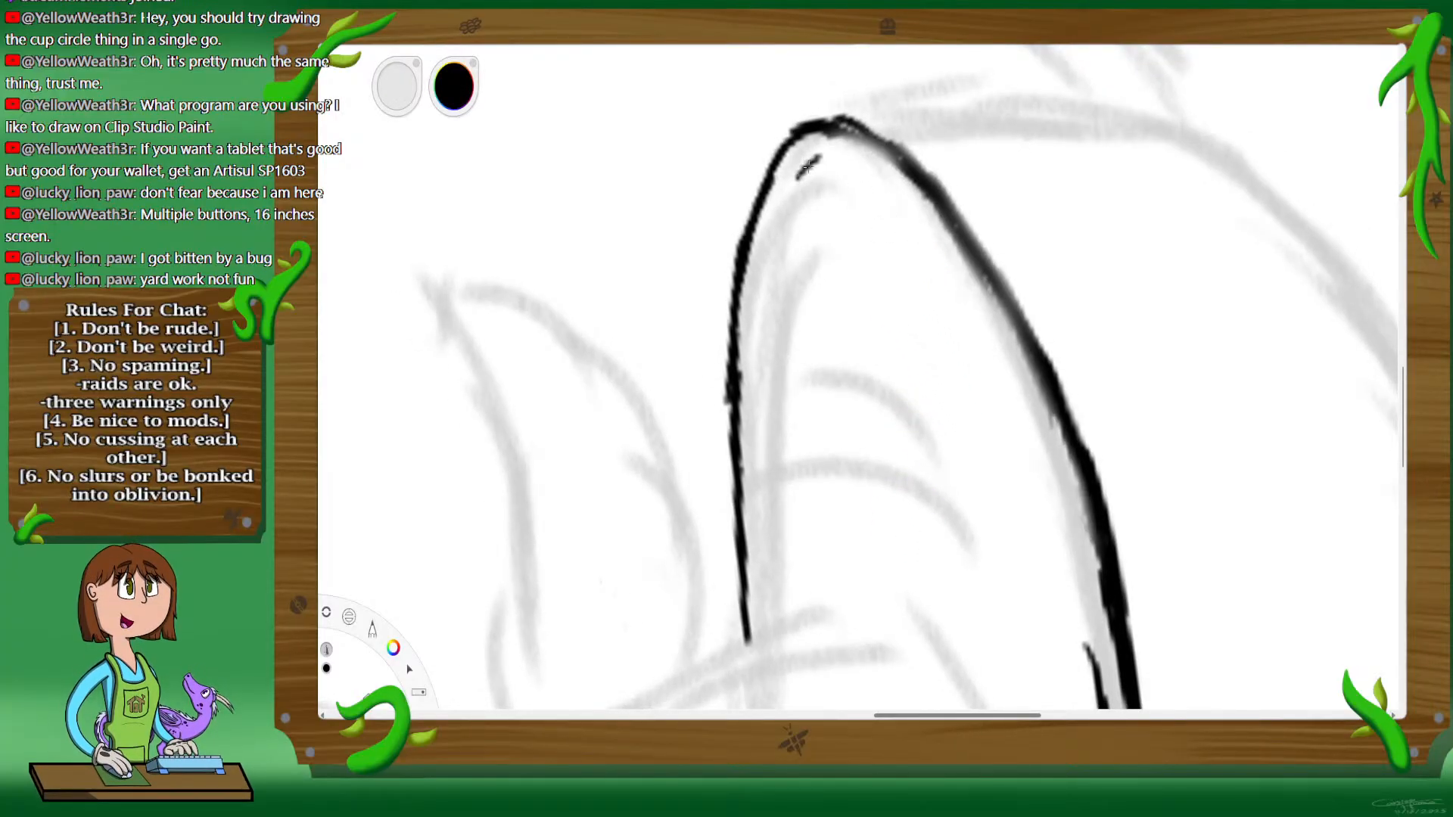
mouse_move(808, 167)
left_mouse_down()
mouse_move(765, 348)
mouse_move(776, 531)
left_mouse_up()
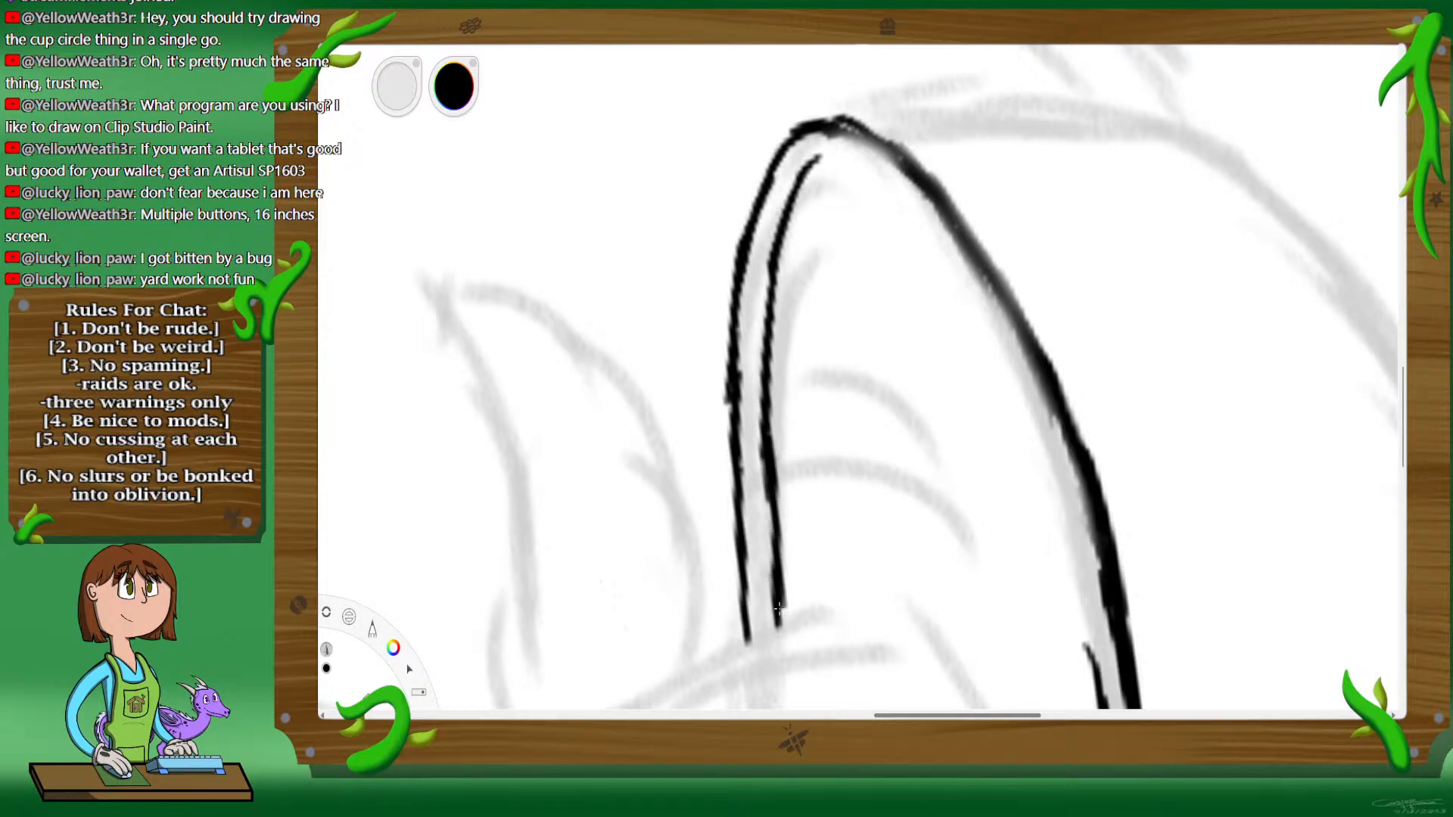
left_click_drag(779, 597, 768, 490)
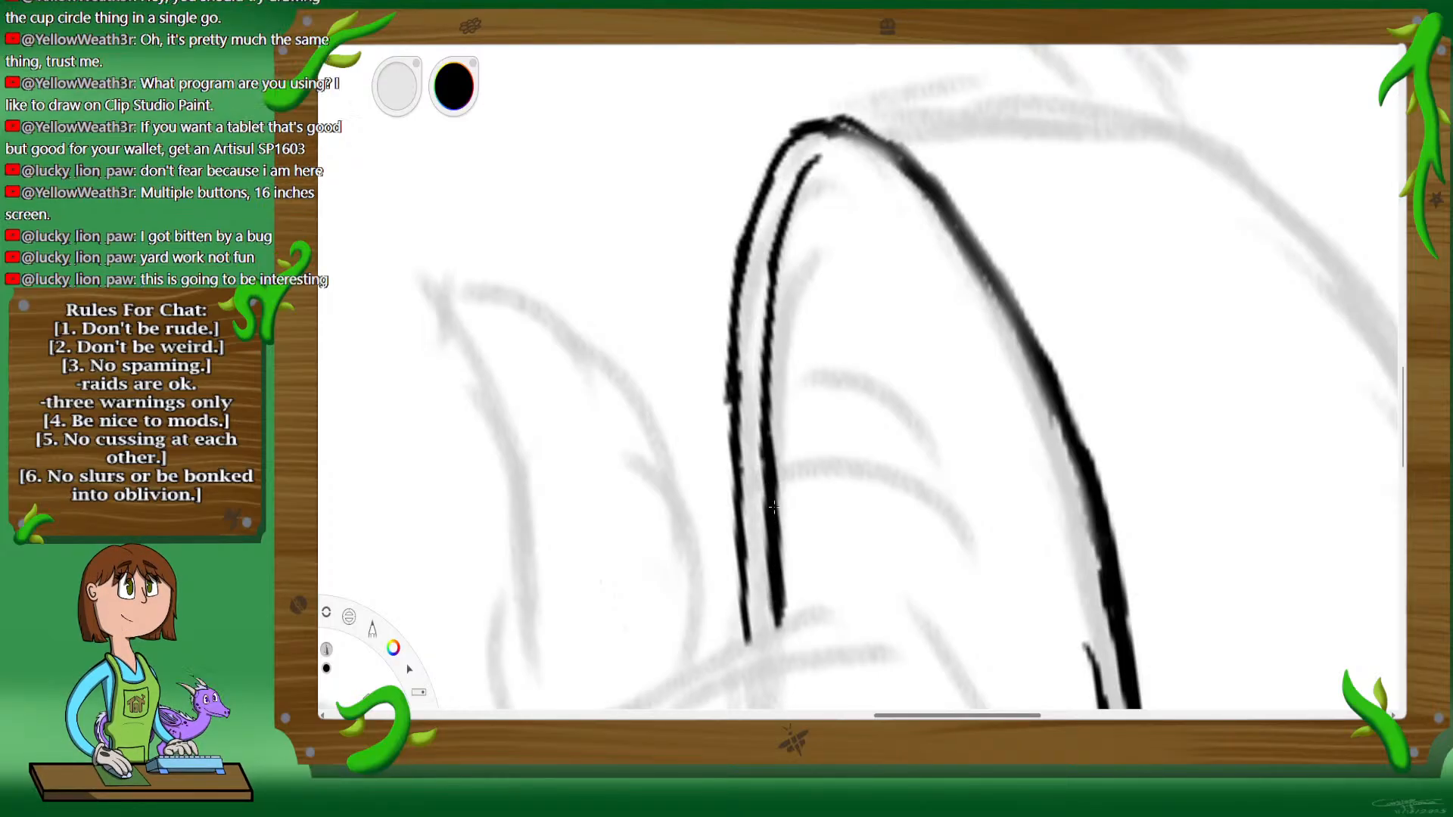
Step: Carry the inner rim line around the cup's right end and onto the start of the front
mouse_move(789, 206)
left_mouse_down()
mouse_move(816, 164)
mouse_move(867, 177)
mouse_move(823, 161)
mouse_move(856, 166)
mouse_move(931, 256)
left_mouse_up()
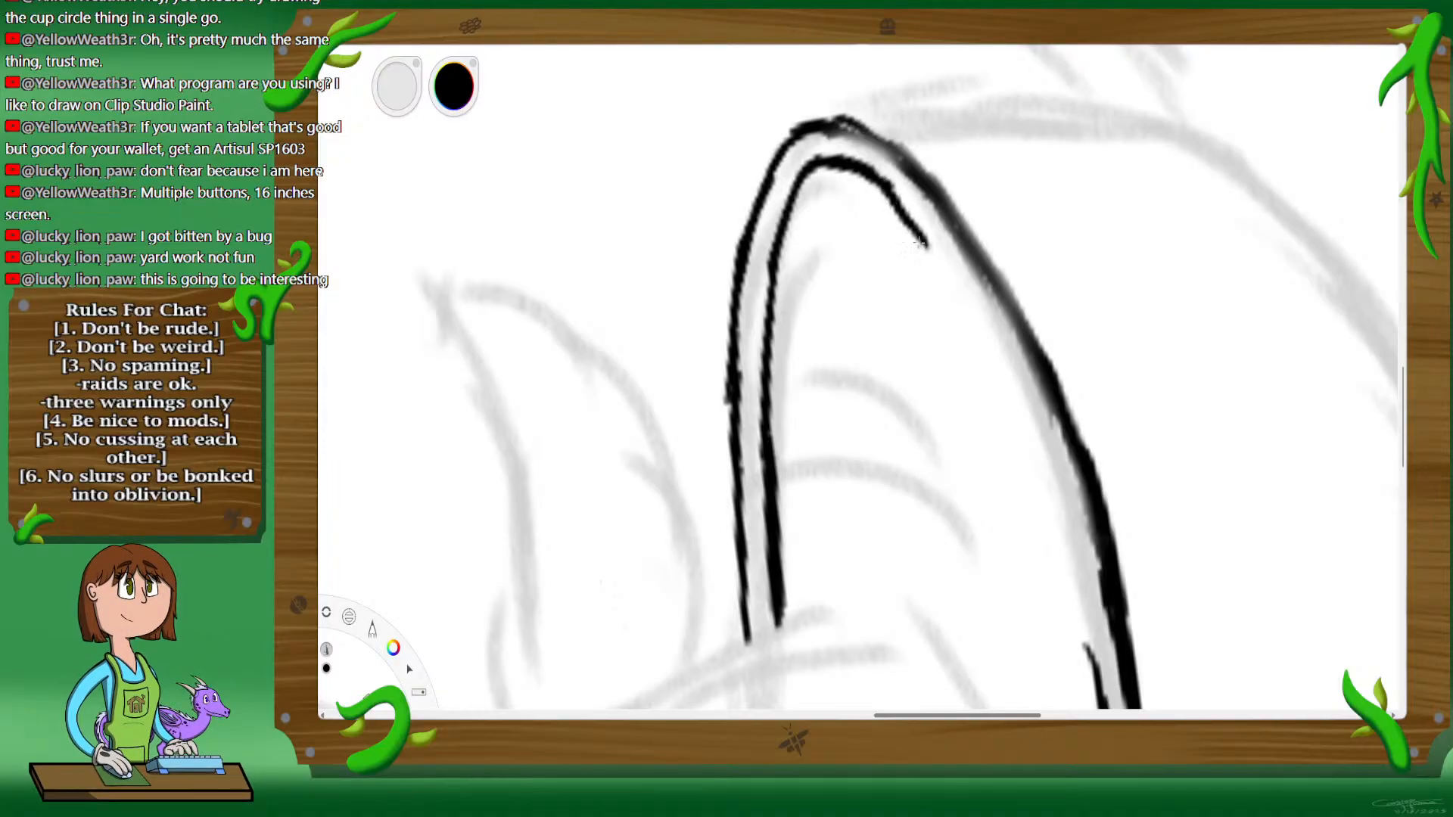
left_click_drag(889, 191, 934, 264)
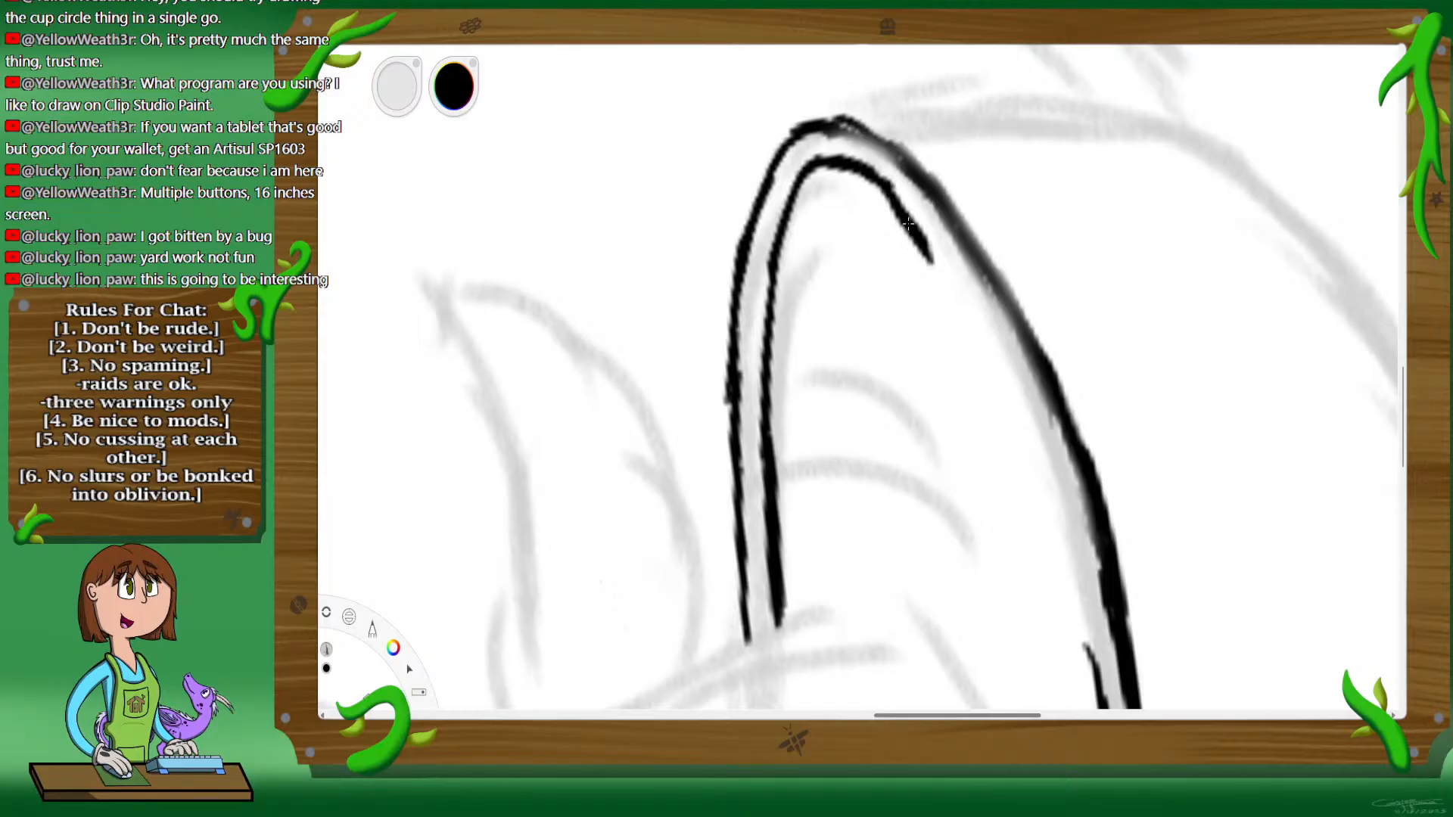
left_click_drag(884, 188, 980, 346)
left_click_drag(943, 273, 1005, 382)
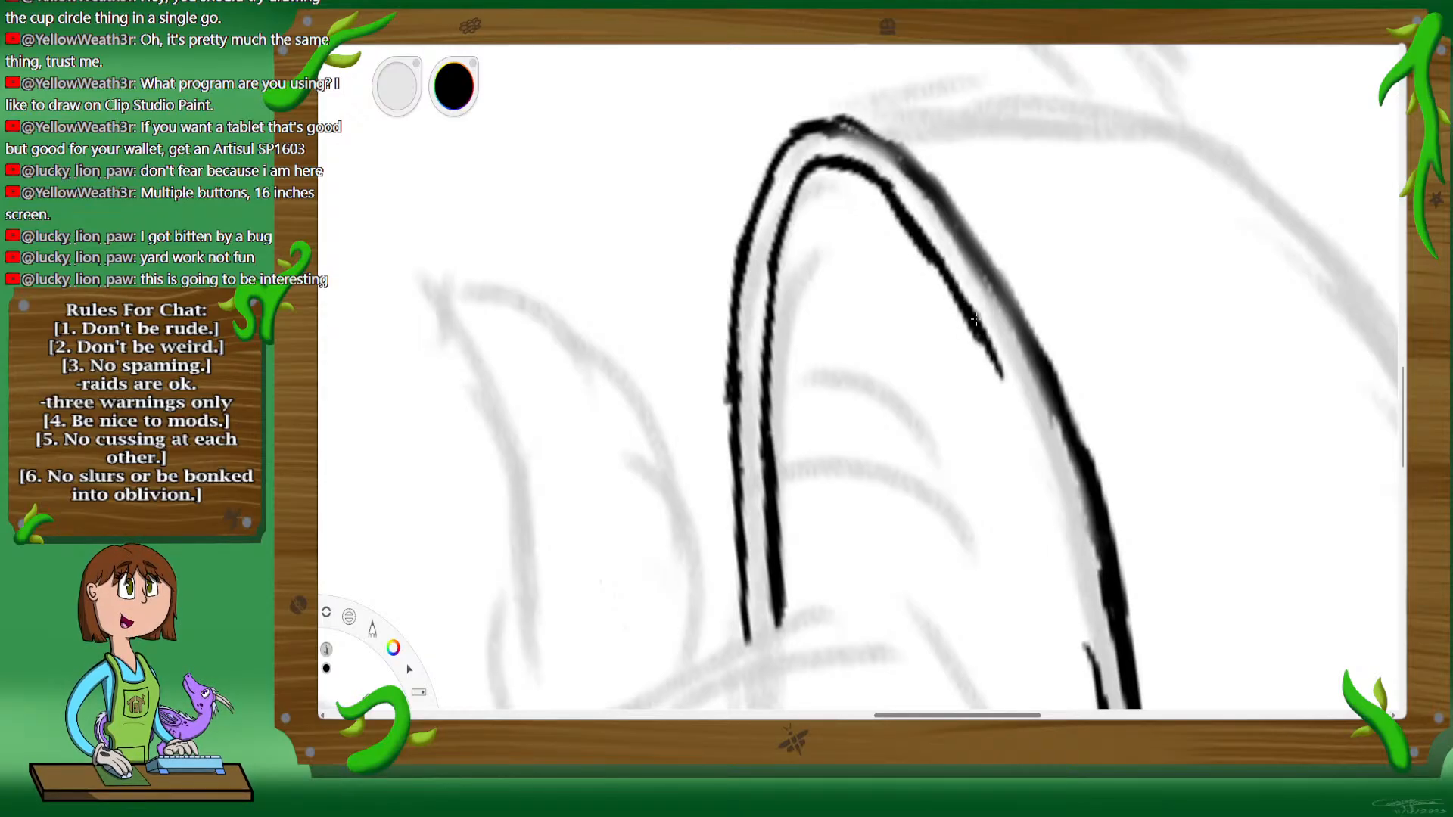
Step: Join the inner rim line to its front segment and darken the outer rim line beside it
left_click_drag(976, 310, 1031, 413)
left_click_drag(1011, 362, 992, 348)
left_click_drag(1010, 398, 1050, 484)
left_click_drag(1030, 424, 1067, 532)
left_click_drag(1048, 462, 1077, 567)
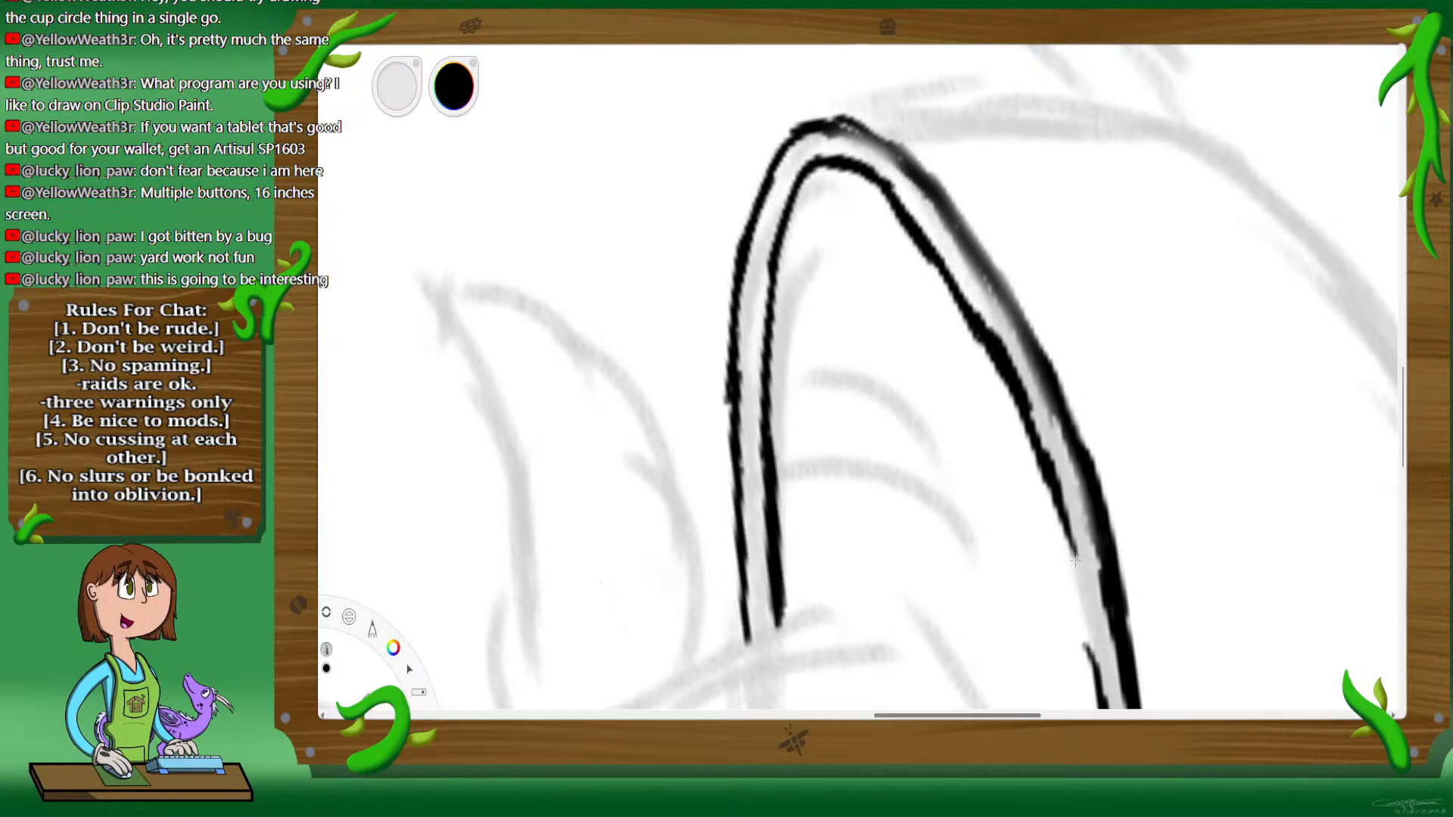
left_click_drag(1064, 505, 1102, 660)
left_click_drag(1083, 605, 1103, 681)
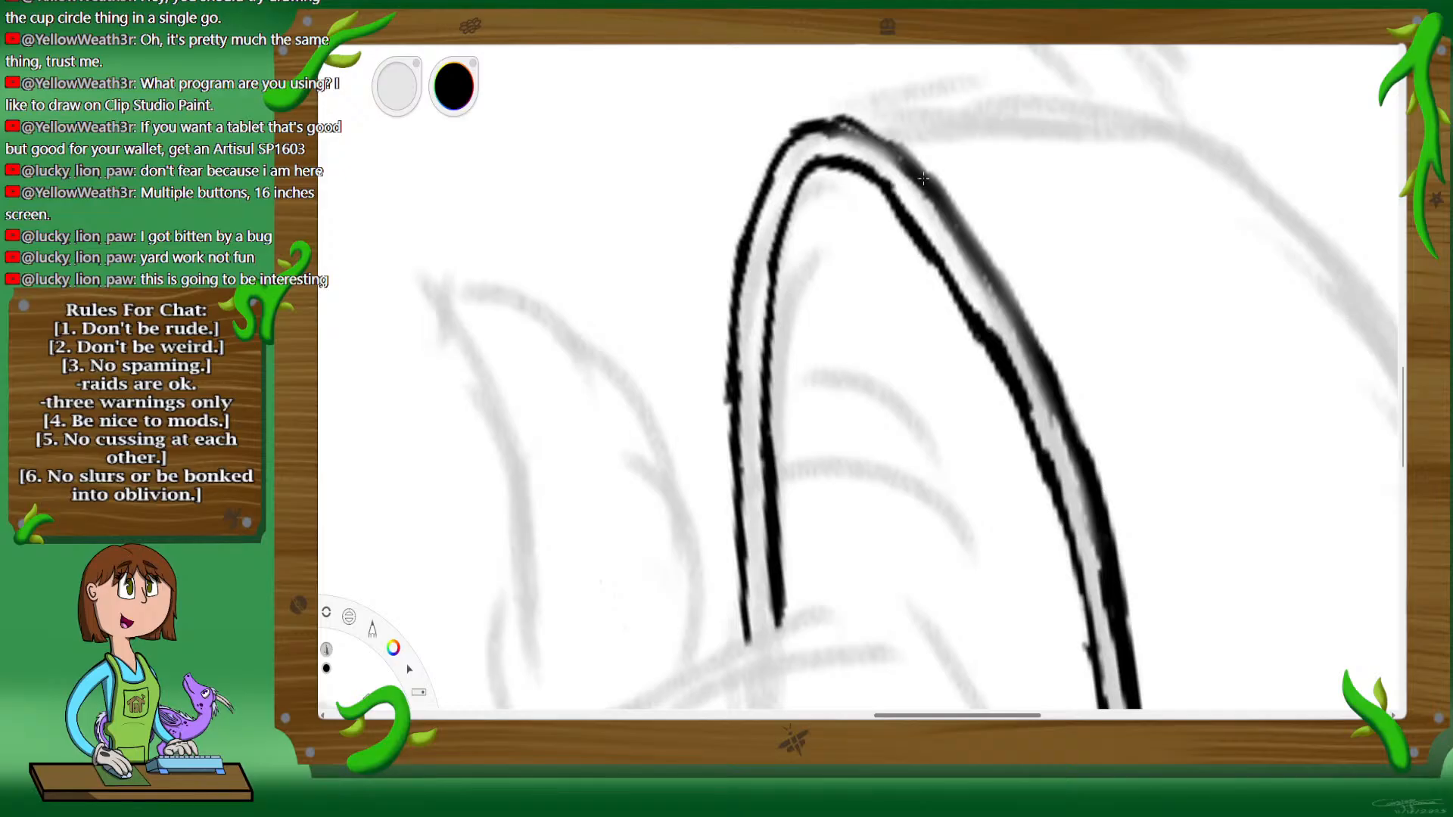
left_click_drag(832, 125, 876, 142)
mouse_move(848, 130)
left_mouse_down()
mouse_move(931, 197)
mouse_move(923, 180)
mouse_move(971, 248)
mouse_move(1025, 332)
mouse_move(994, 282)
mouse_move(1064, 439)
left_mouse_up()
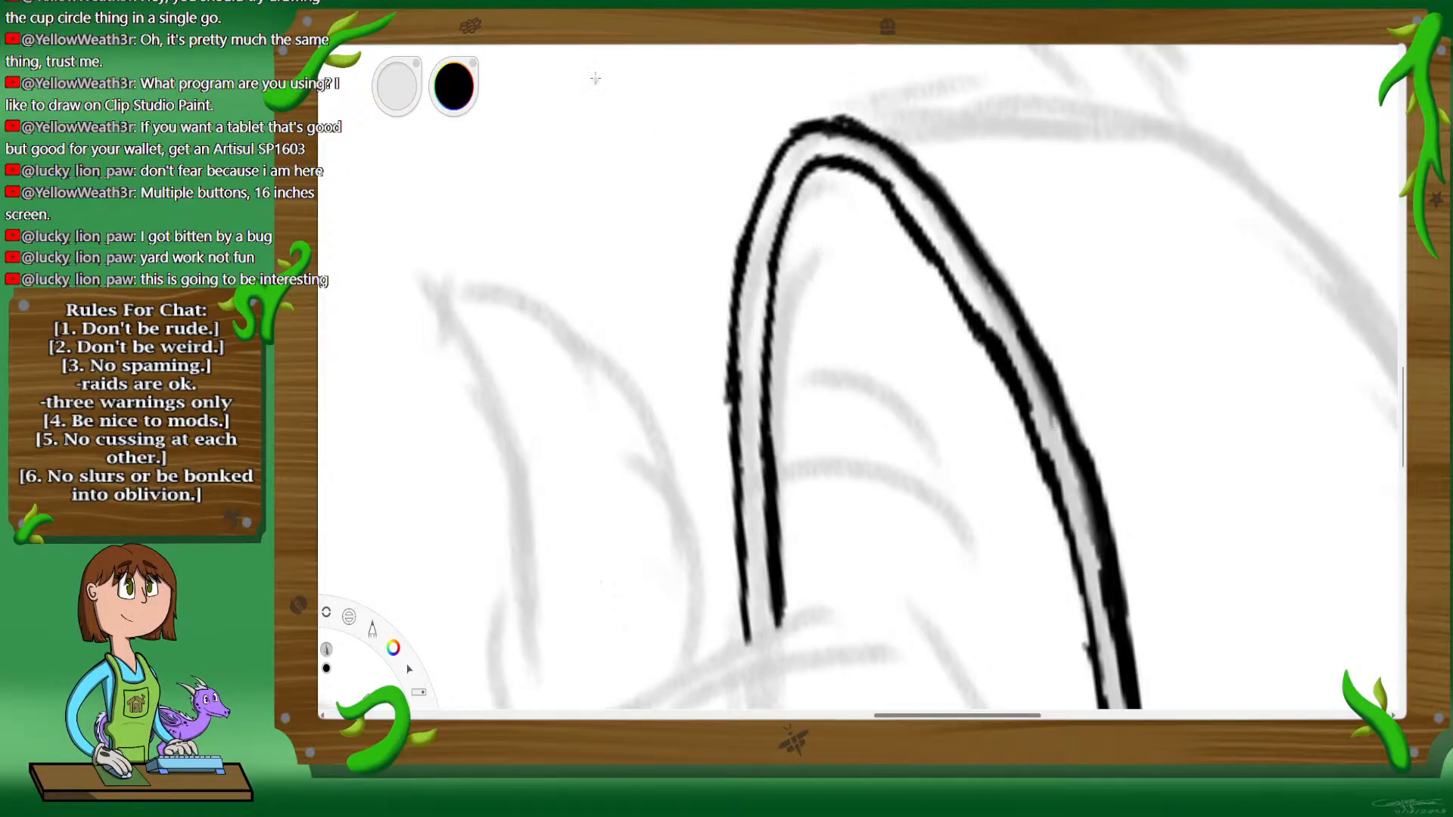
Step: Ink the cup body's left side from the rim down and around onto the bottom curve
key("space")
left_click_drag(955, 323, 961, 334)
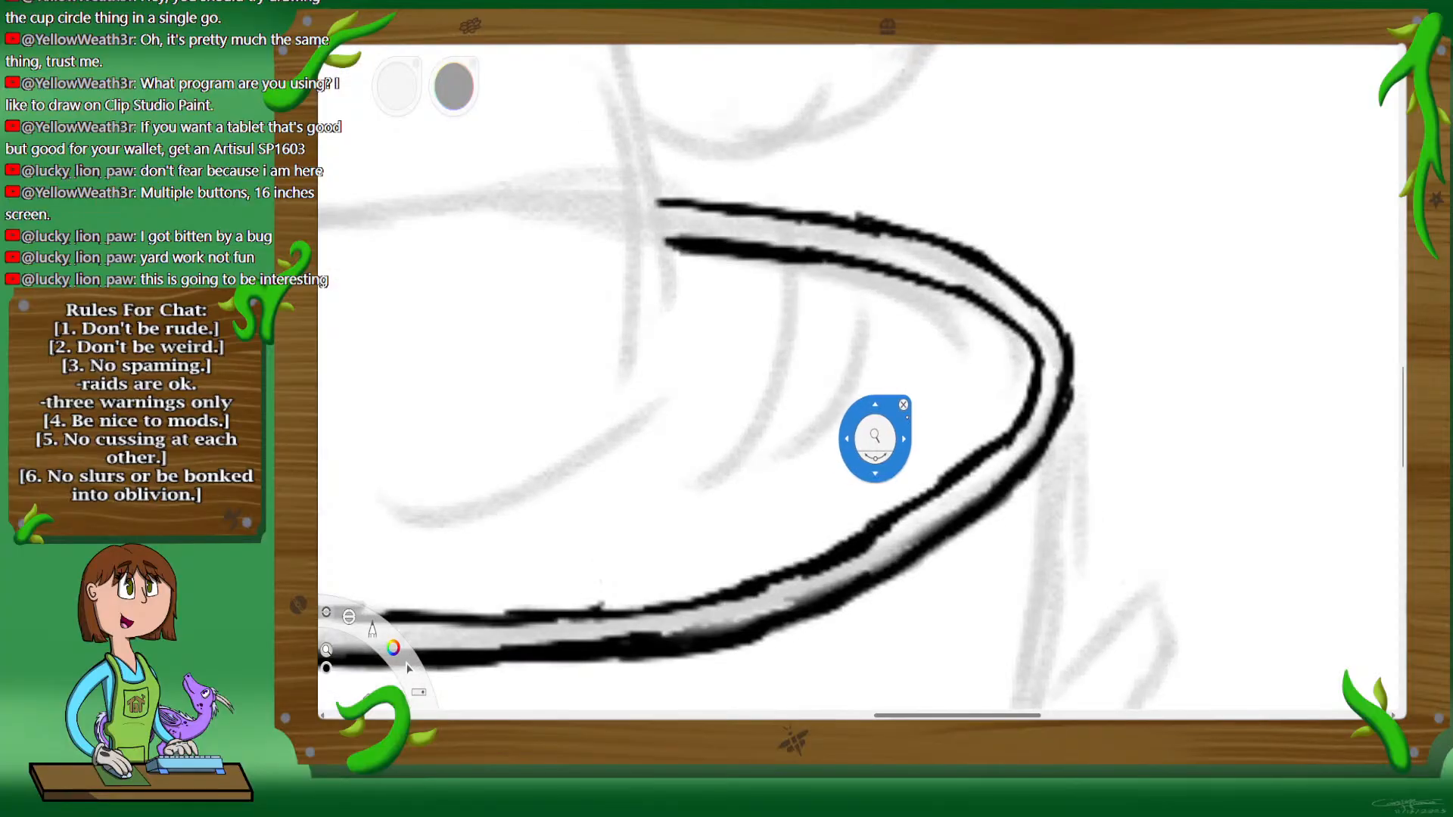
left_click_drag(730, 423, 1052, 252)
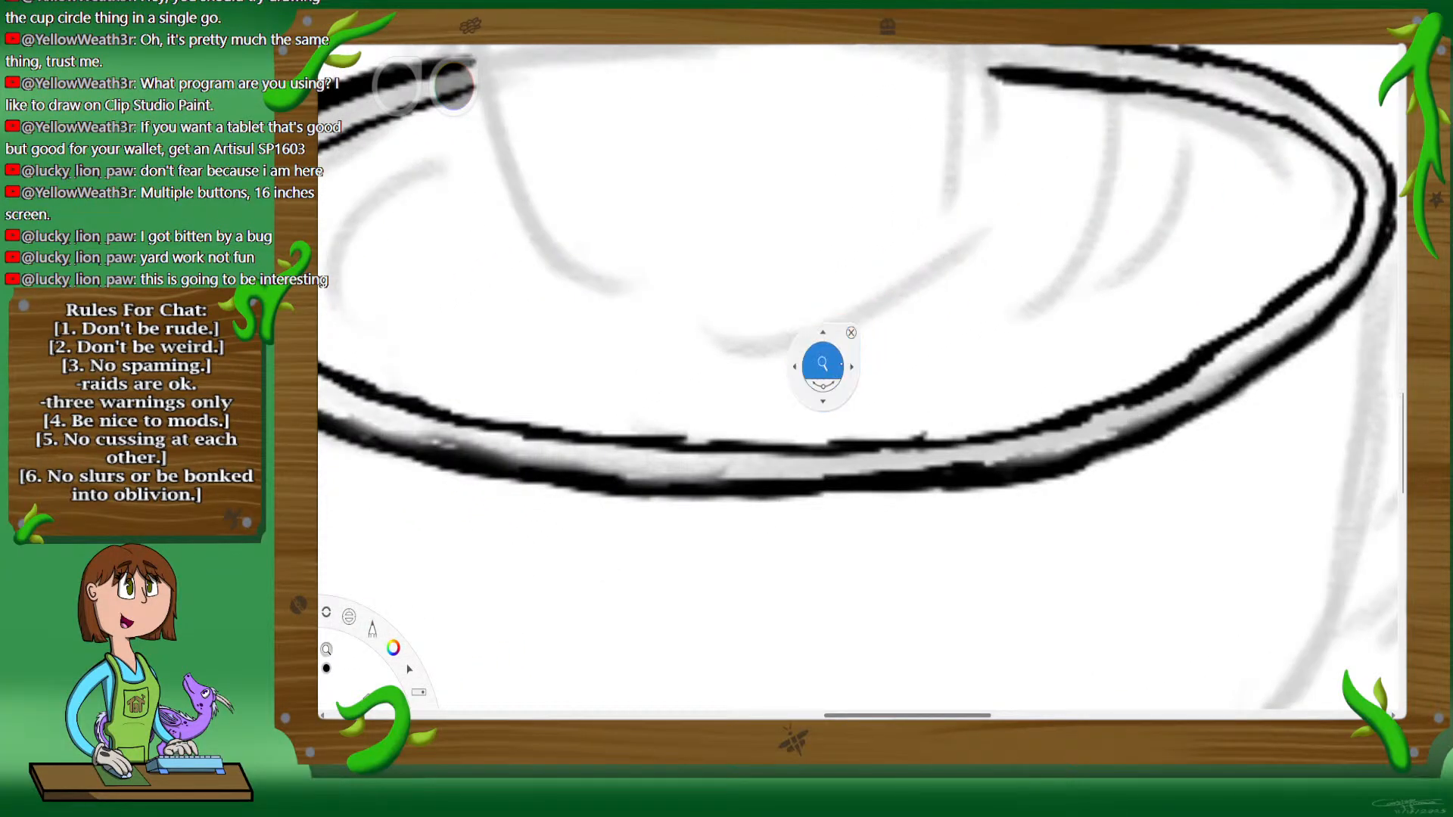
left_click_drag(824, 363, 838, 359)
left_click_drag(837, 360, 999, 241)
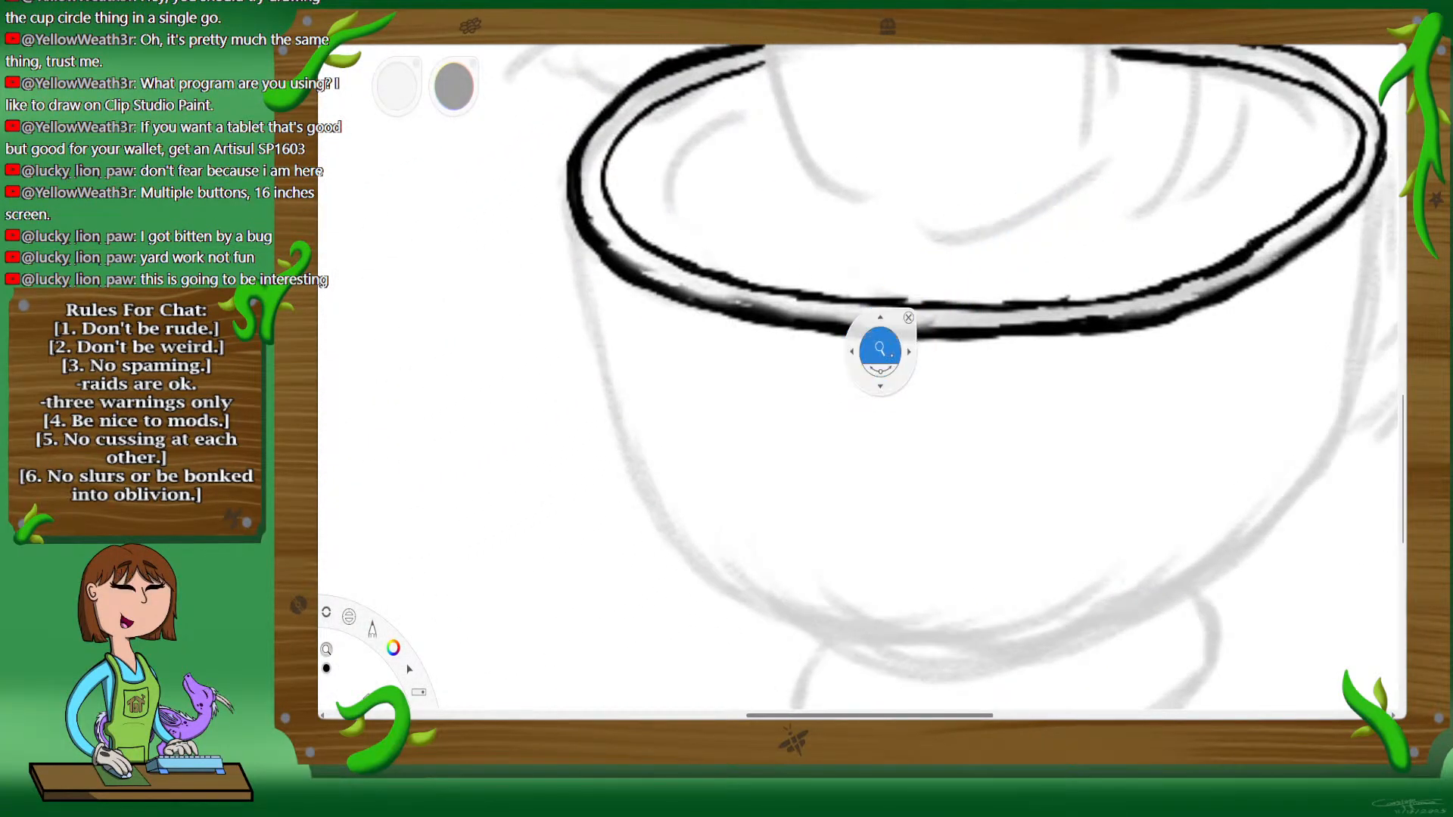
left_click_drag(1053, 342, 1003, 297)
left_click_drag(727, 349, 835, 367)
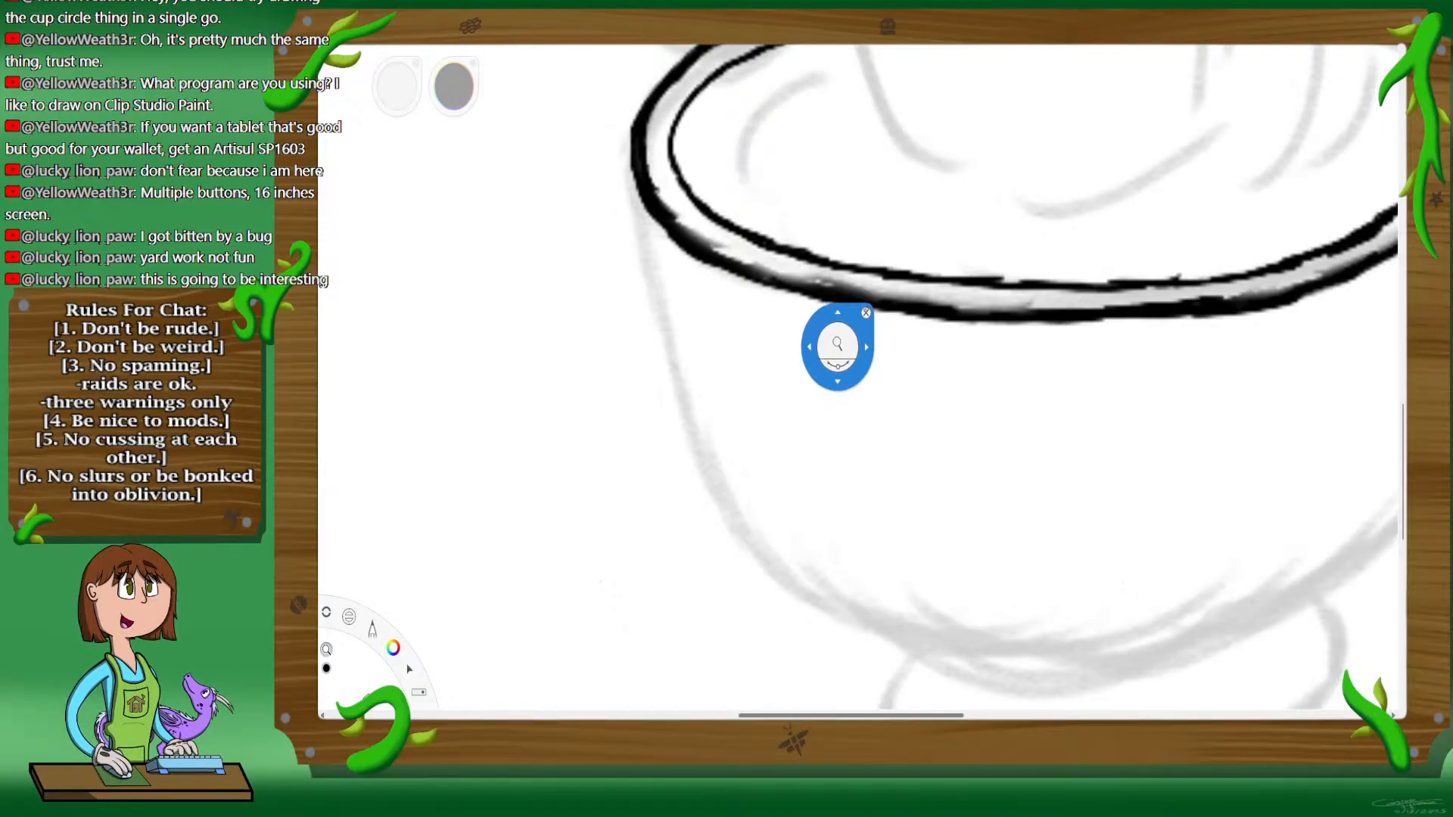
left_click(866, 315)
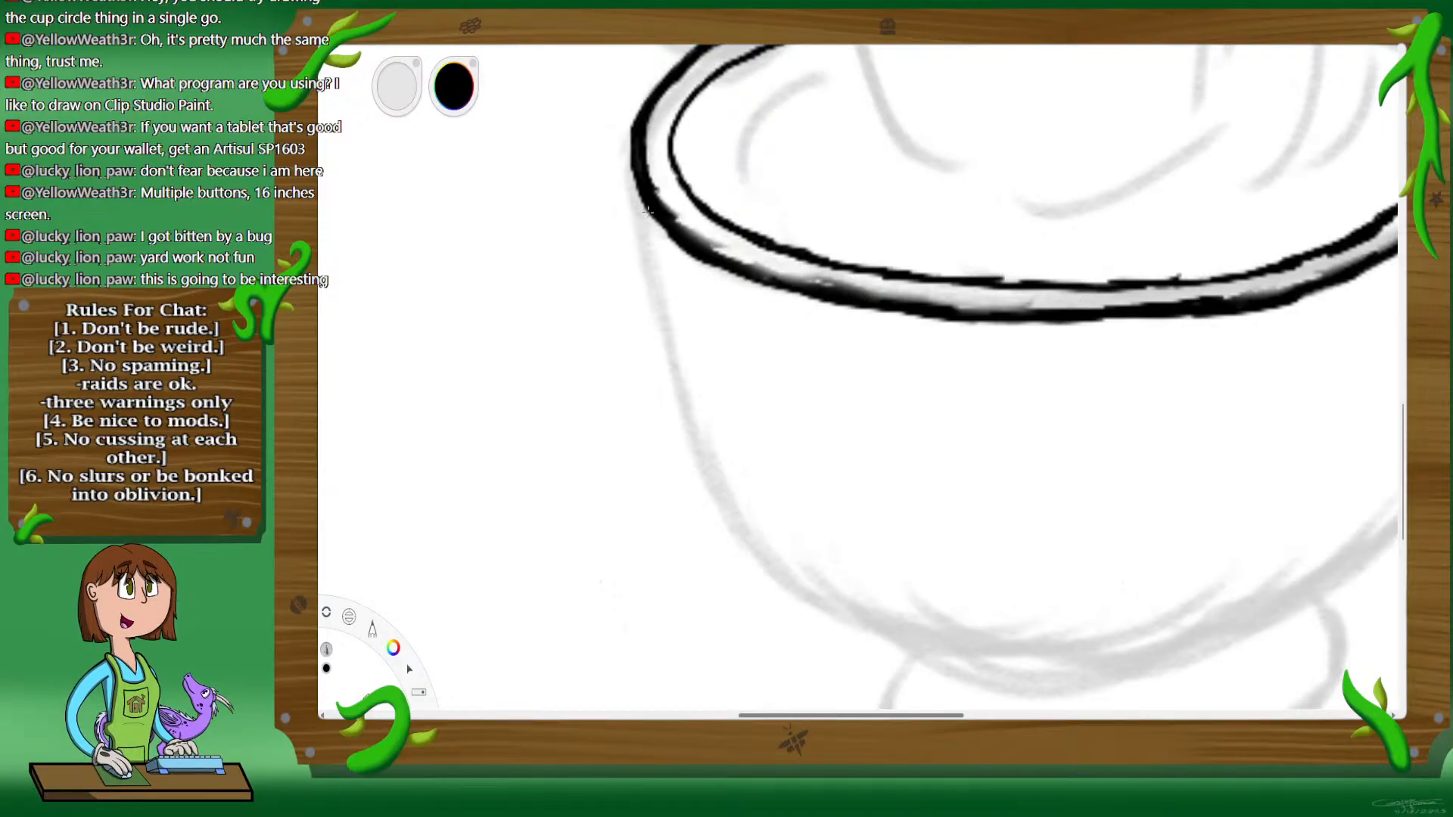
mouse_move(647, 239)
left_mouse_down()
mouse_move(712, 466)
mouse_move(698, 425)
mouse_move(730, 503)
mouse_move(784, 571)
left_mouse_up()
left_click_drag(741, 515, 824, 592)
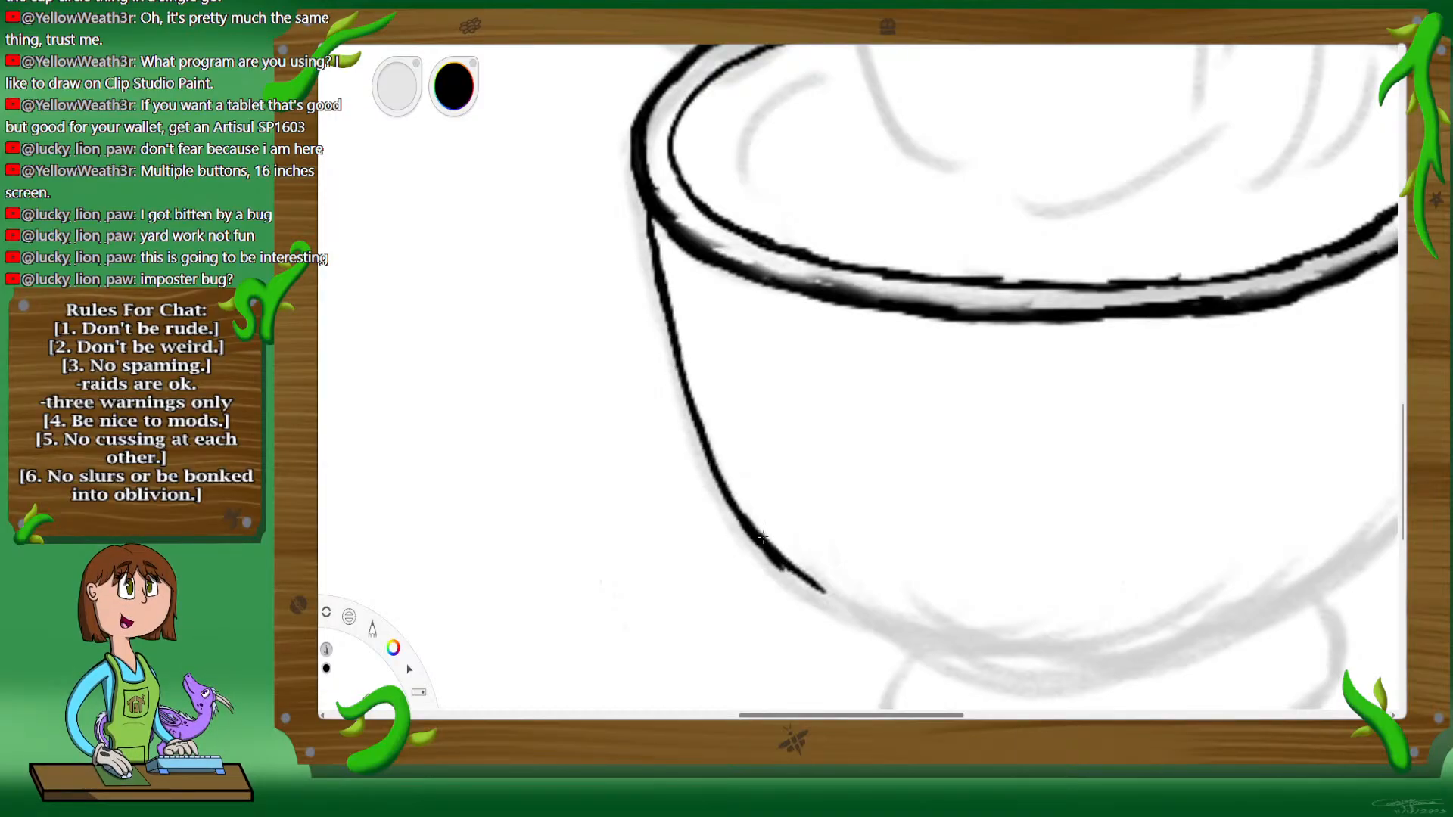
mouse_move(763, 538)
left_mouse_down()
mouse_move(897, 622)
mouse_move(1029, 633)
left_mouse_up()
left_click_drag(939, 614, 1120, 631)
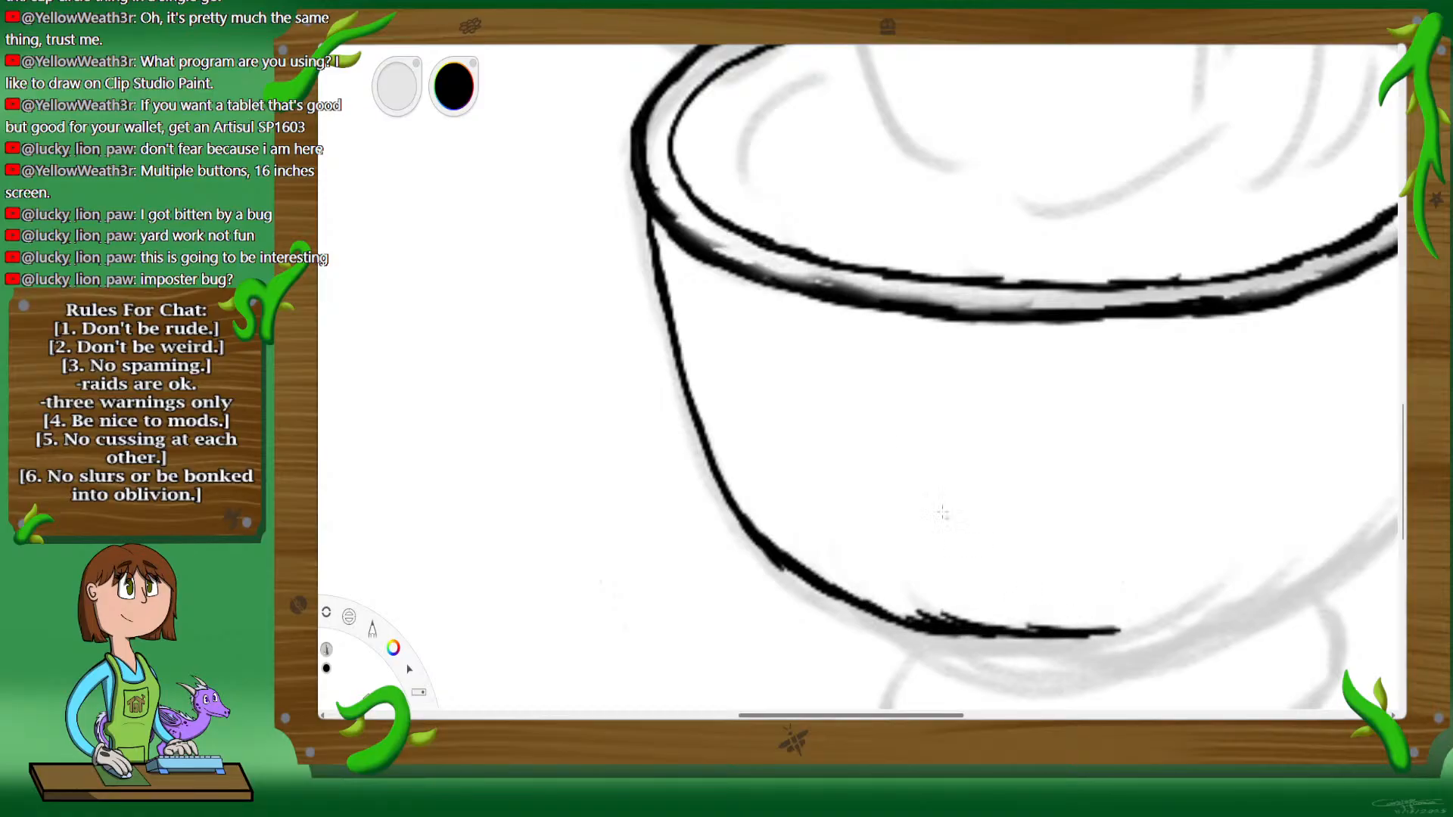
Step: Clear all the inked cup line art, leaving only the faded rough sketch
key("space")
key("space")
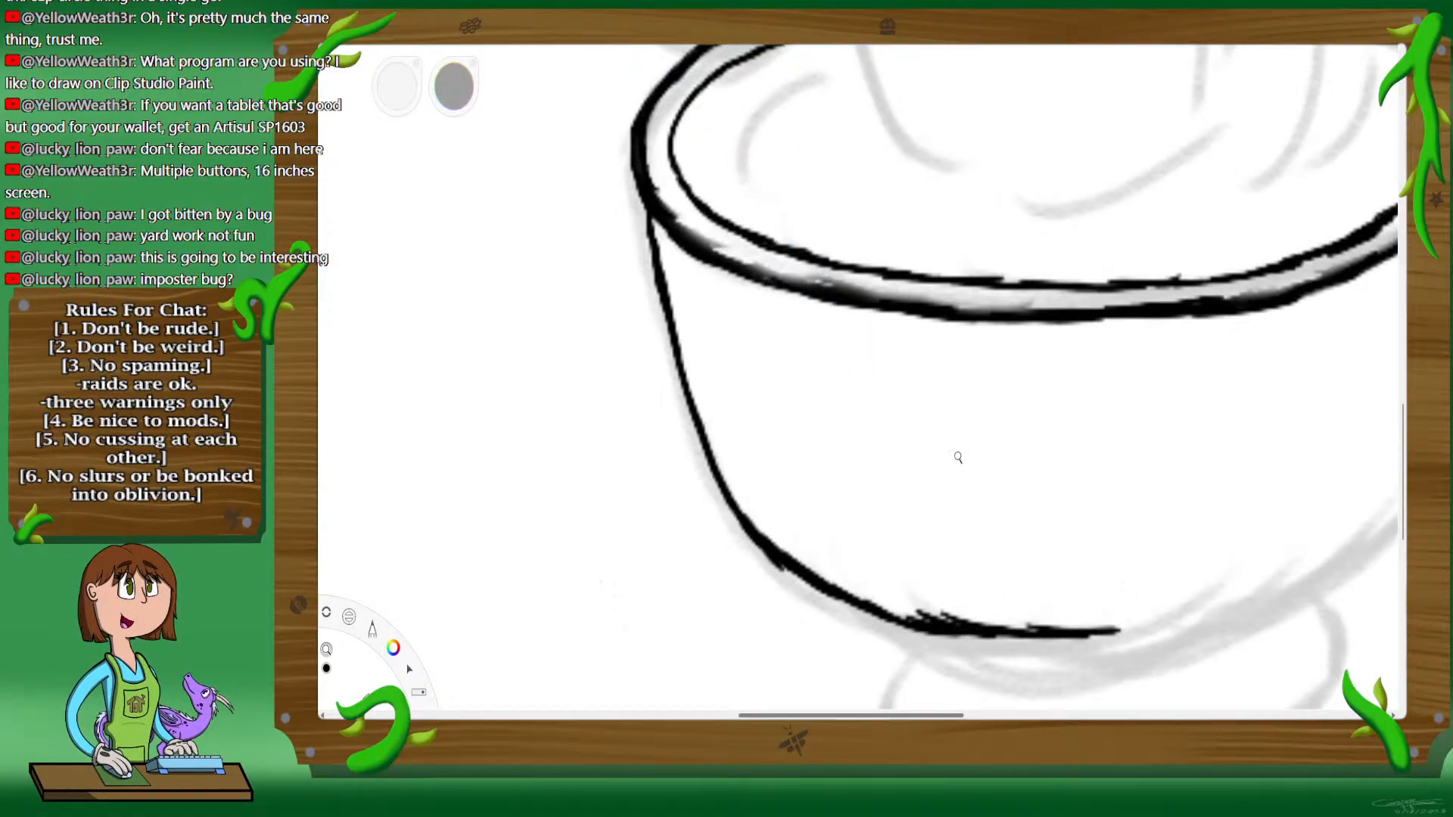
left_click_drag(958, 457, 957, 457)
left_click_drag(1200, 451, 857, 393)
left_click_drag(1218, 301, 1109, 296)
key("space")
left_click_drag(951, 310, 1041, 321)
key("space")
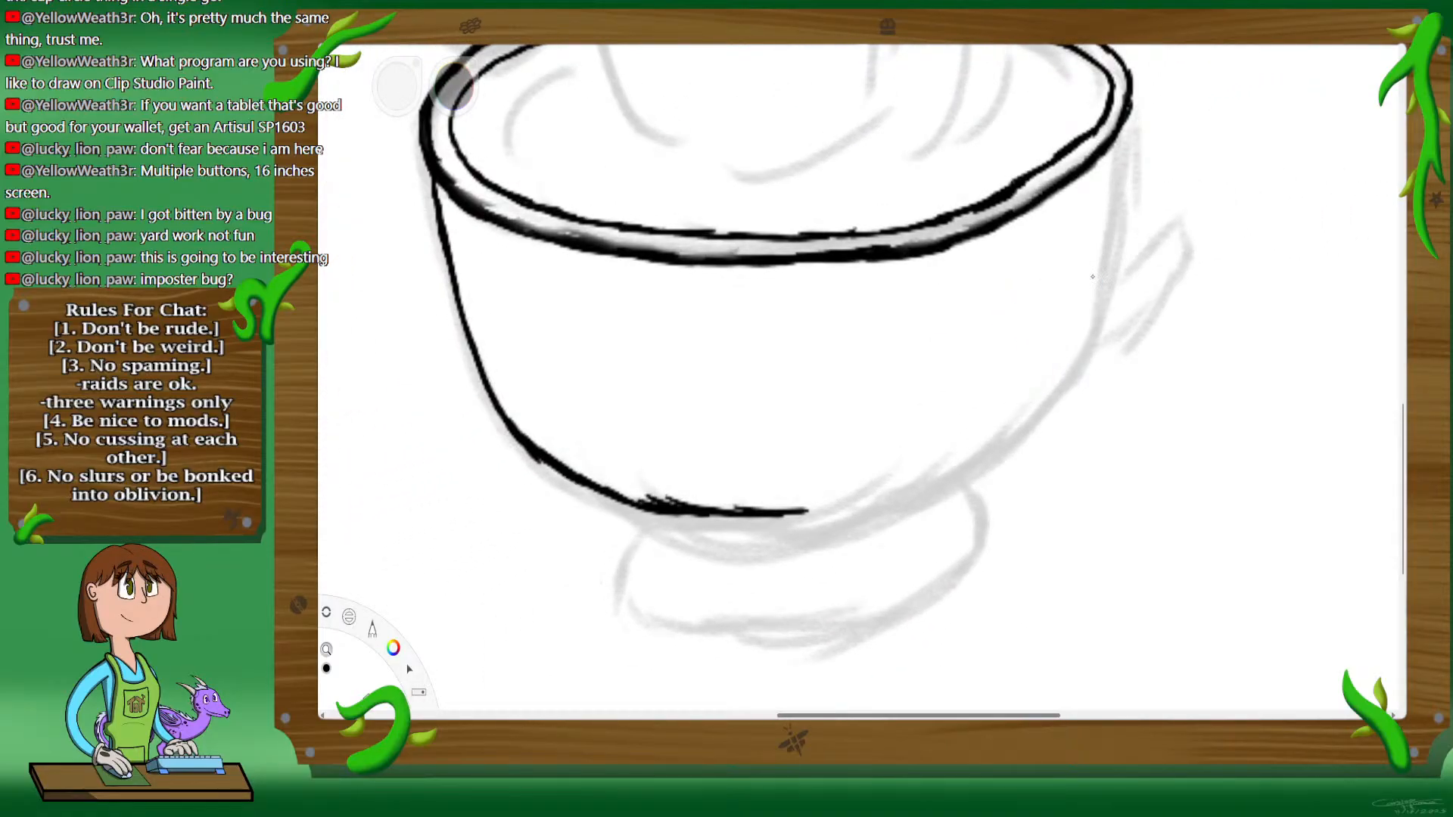
key("space")
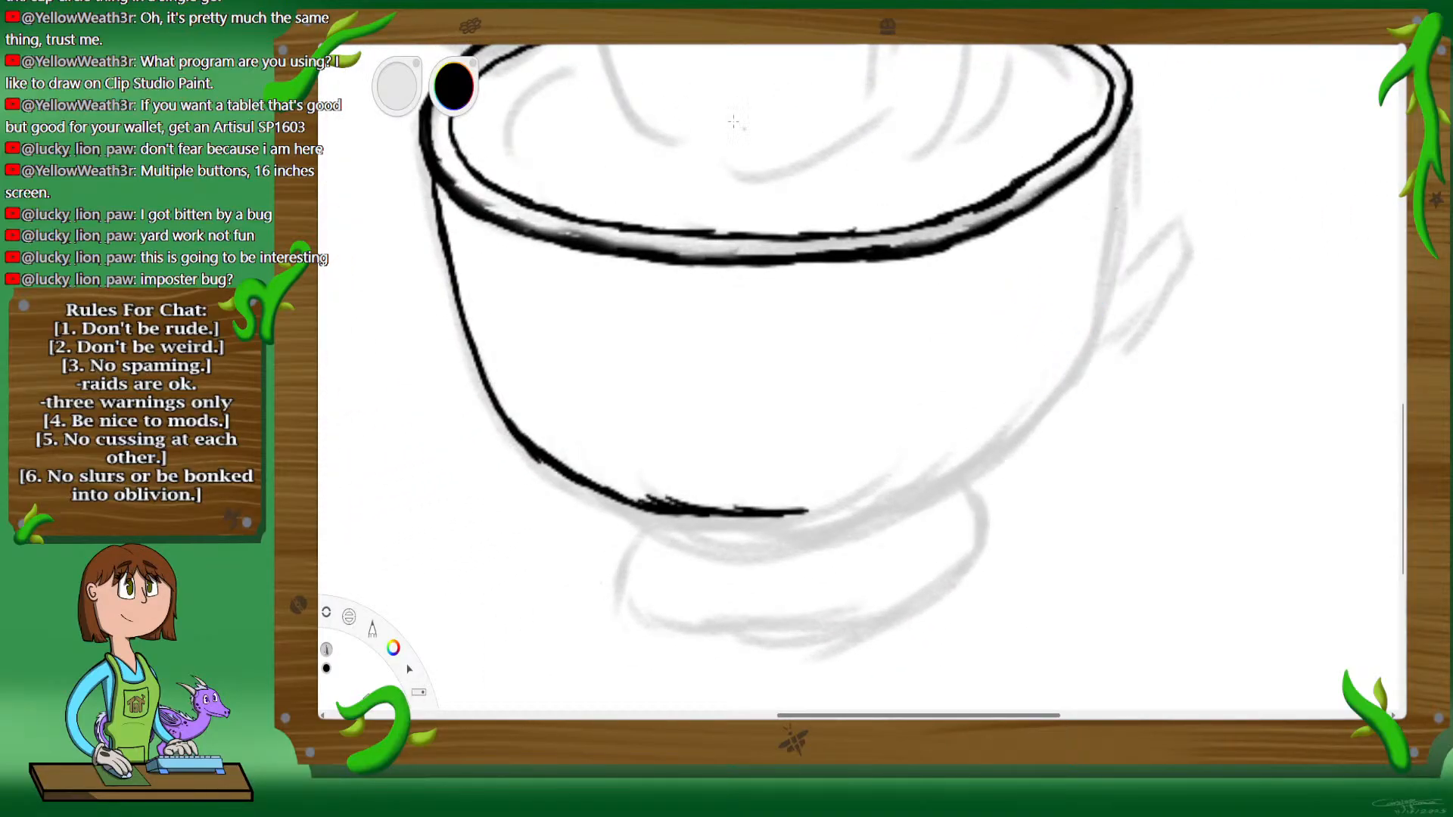
key("space")
key("space")
left_click_drag(876, 289, 860, 331)
left_click_drag(893, 325, 941, 495)
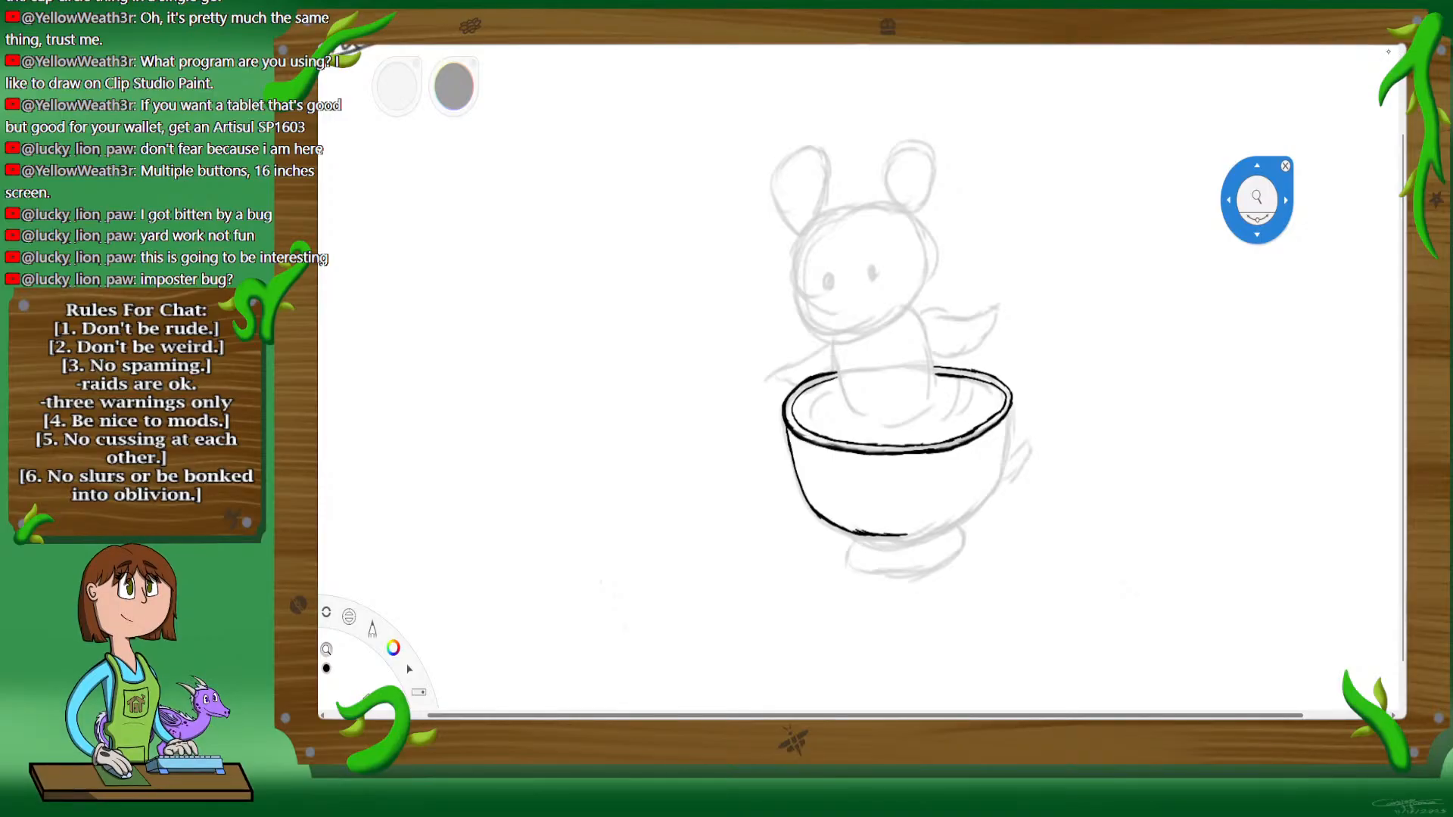
key("Delete")
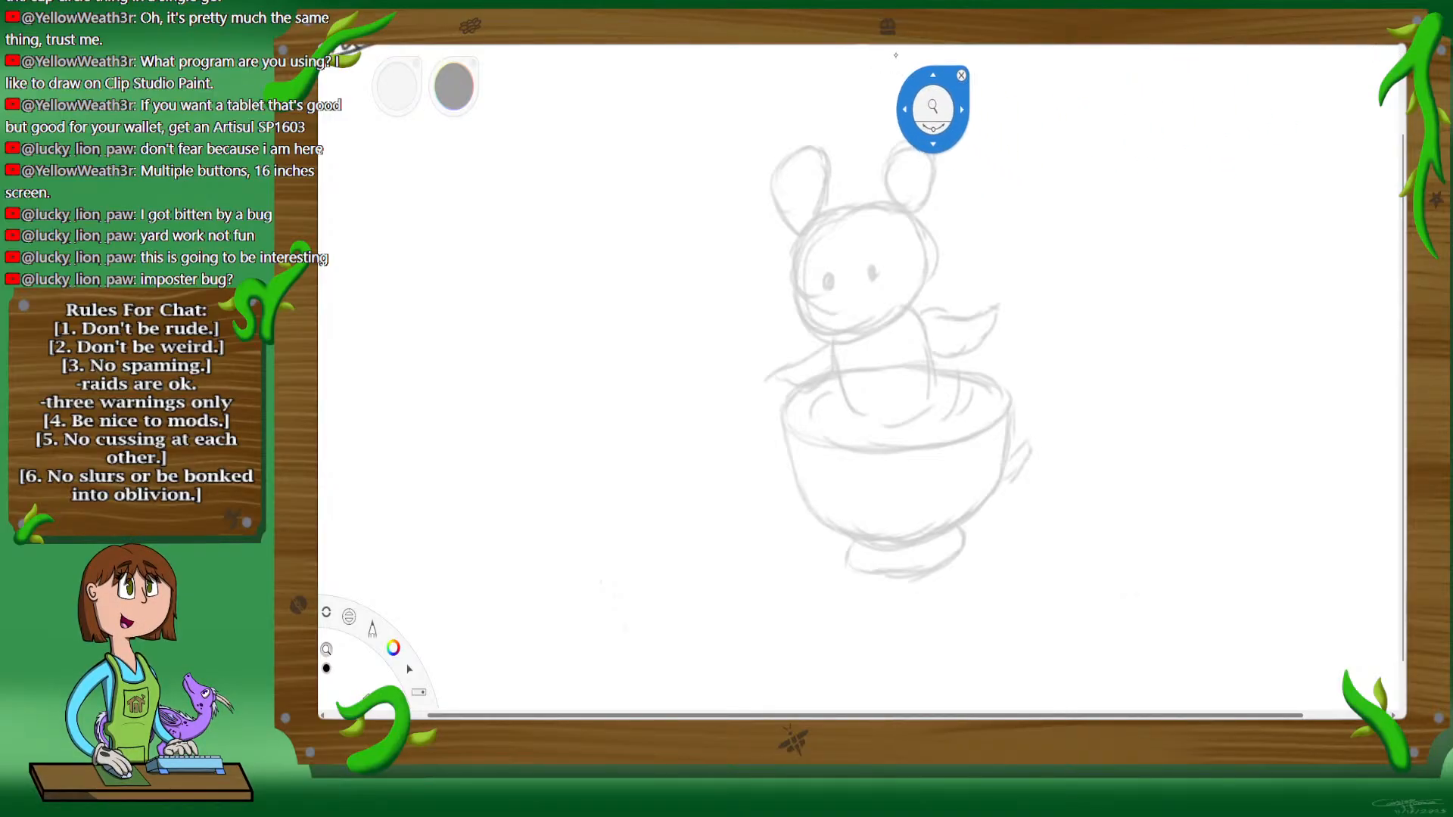
Step: Turn on vertical symmetry with its axis through the cup's centre and ink the mirrored outer rim line in black
left_click(895, 35)
left_click_drag(848, 348, 897, 347)
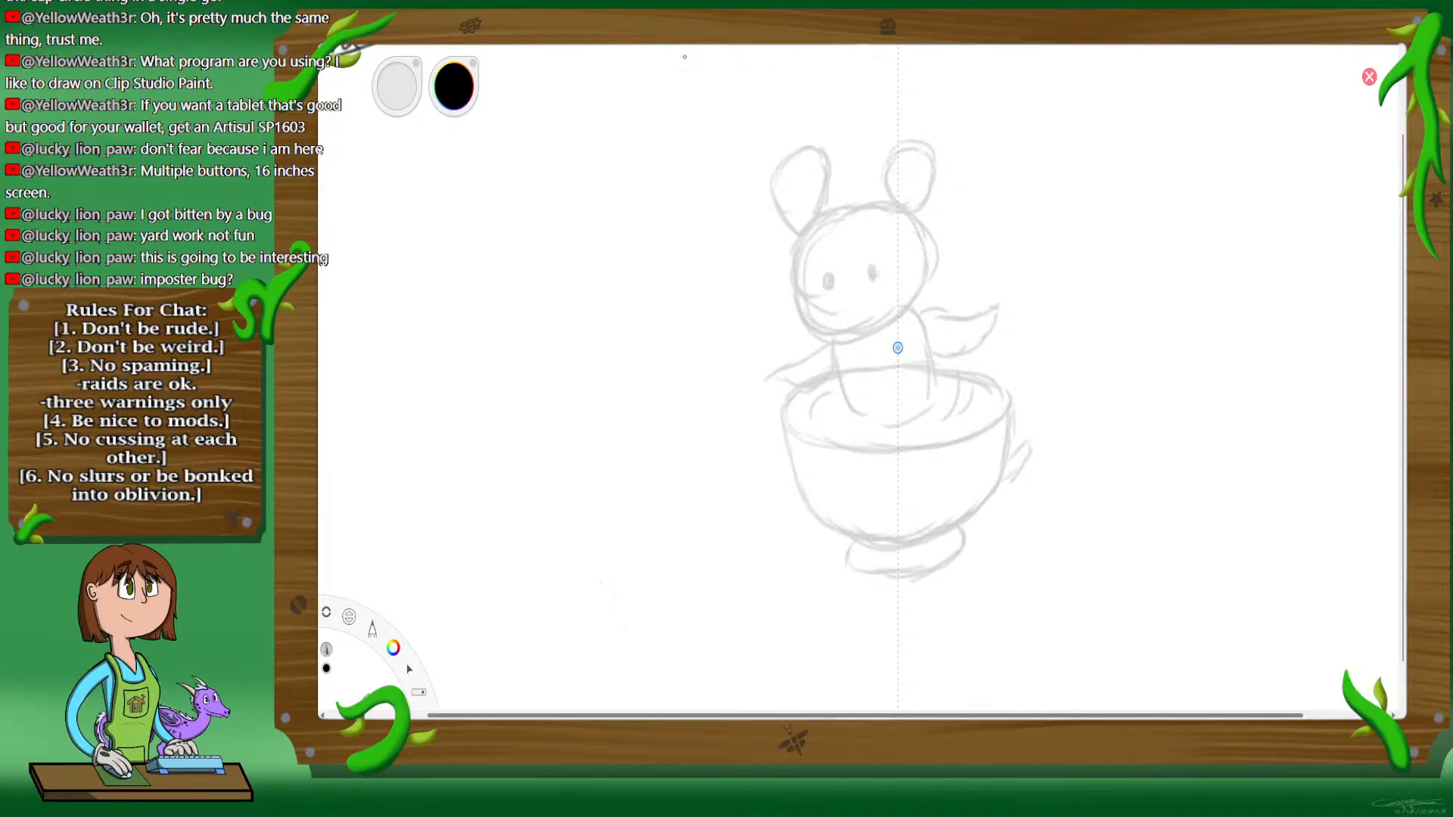
key("space")
left_click_drag(853, 545, 946, 303)
mouse_move(967, 265)
left_mouse_down()
mouse_move(997, 272)
mouse_move(987, 389)
left_mouse_up()
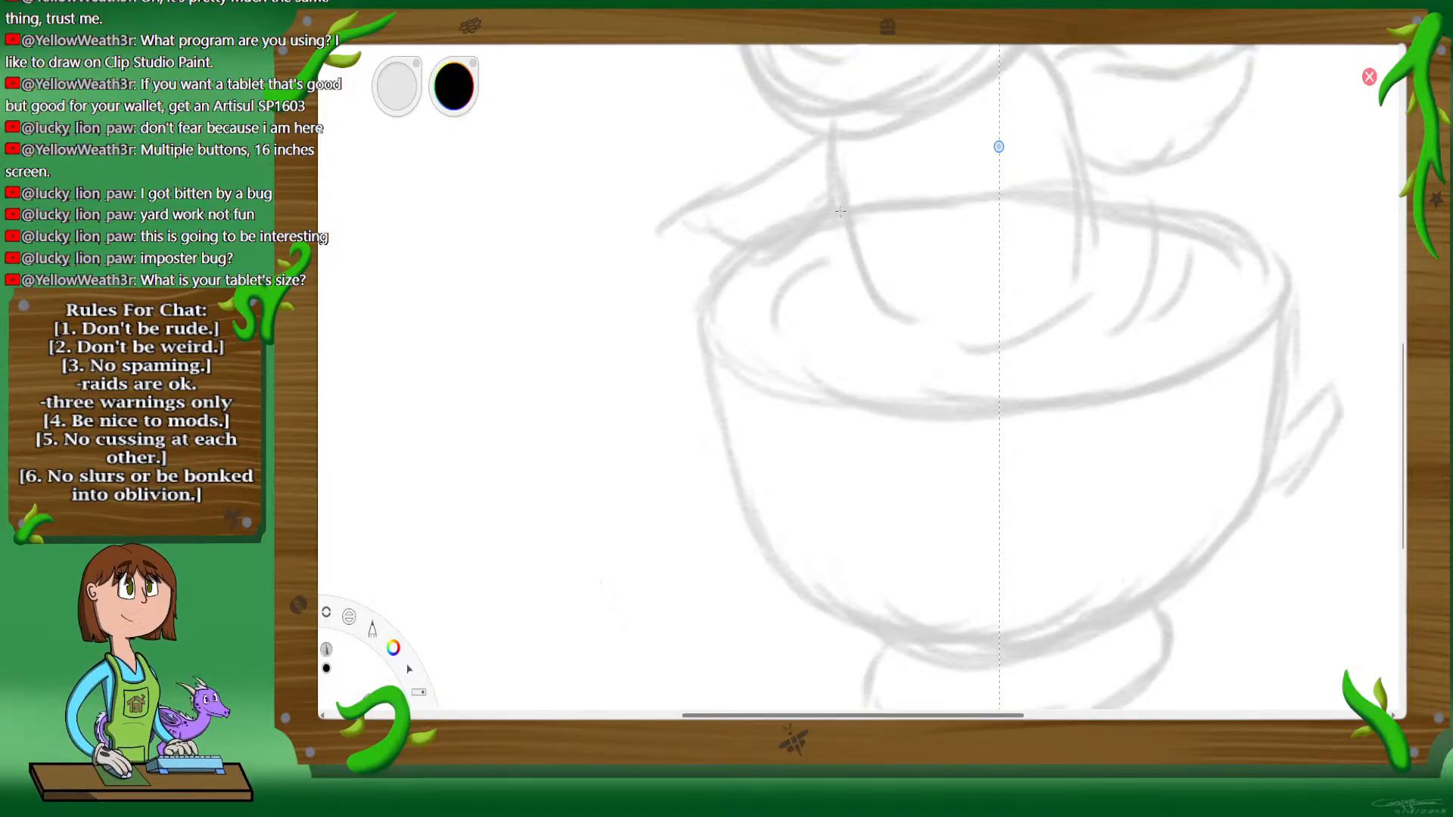
mouse_move(840, 212)
left_mouse_down()
mouse_move(766, 224)
mouse_move(725, 255)
mouse_move(708, 328)
mouse_move(804, 401)
mouse_move(996, 424)
left_mouse_up()
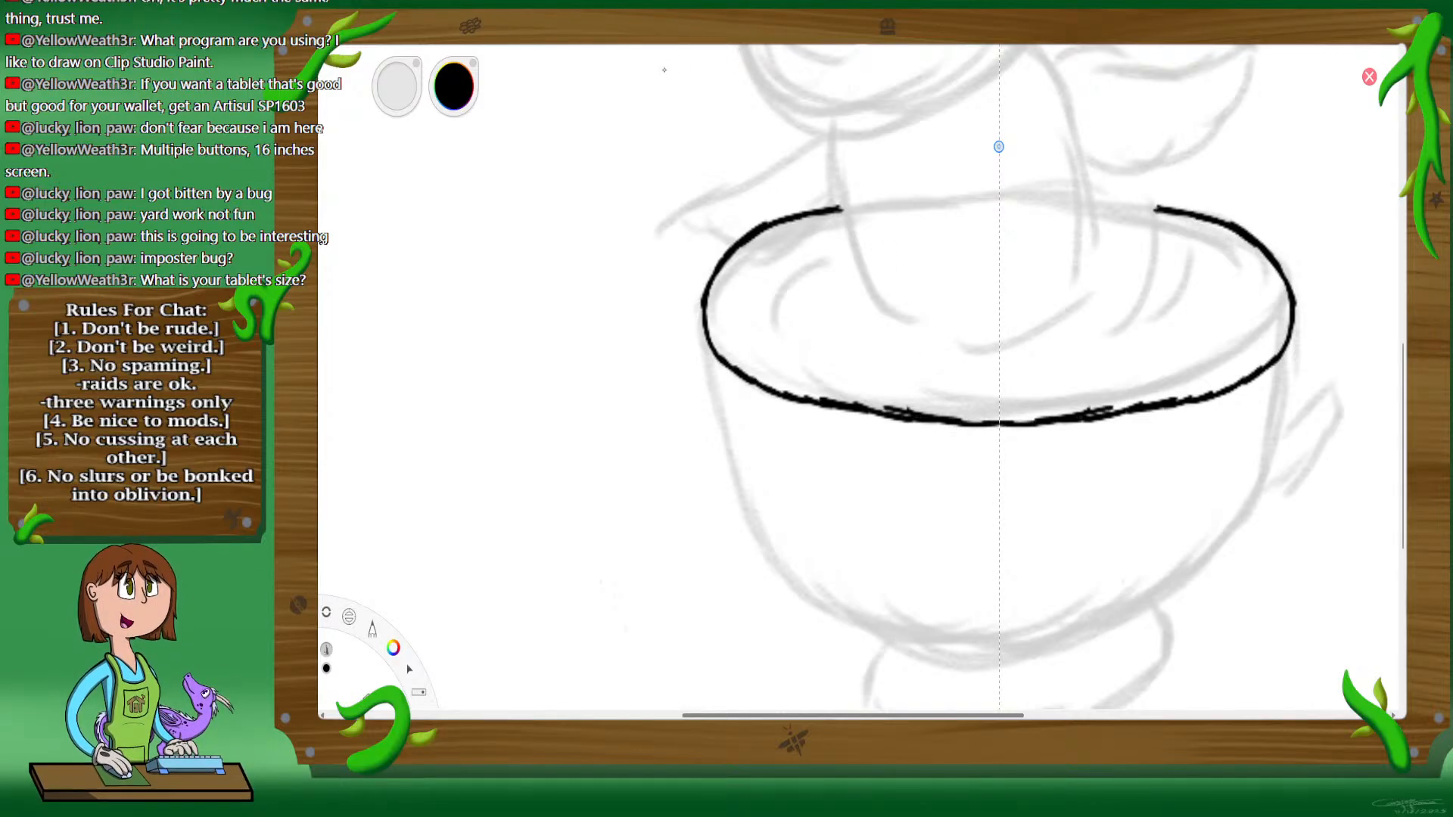
Step: Thicken and smooth the mirrored outer rim line along the front and close it across the back through the torso
key("space")
left_click_drag(829, 325, 857, 441)
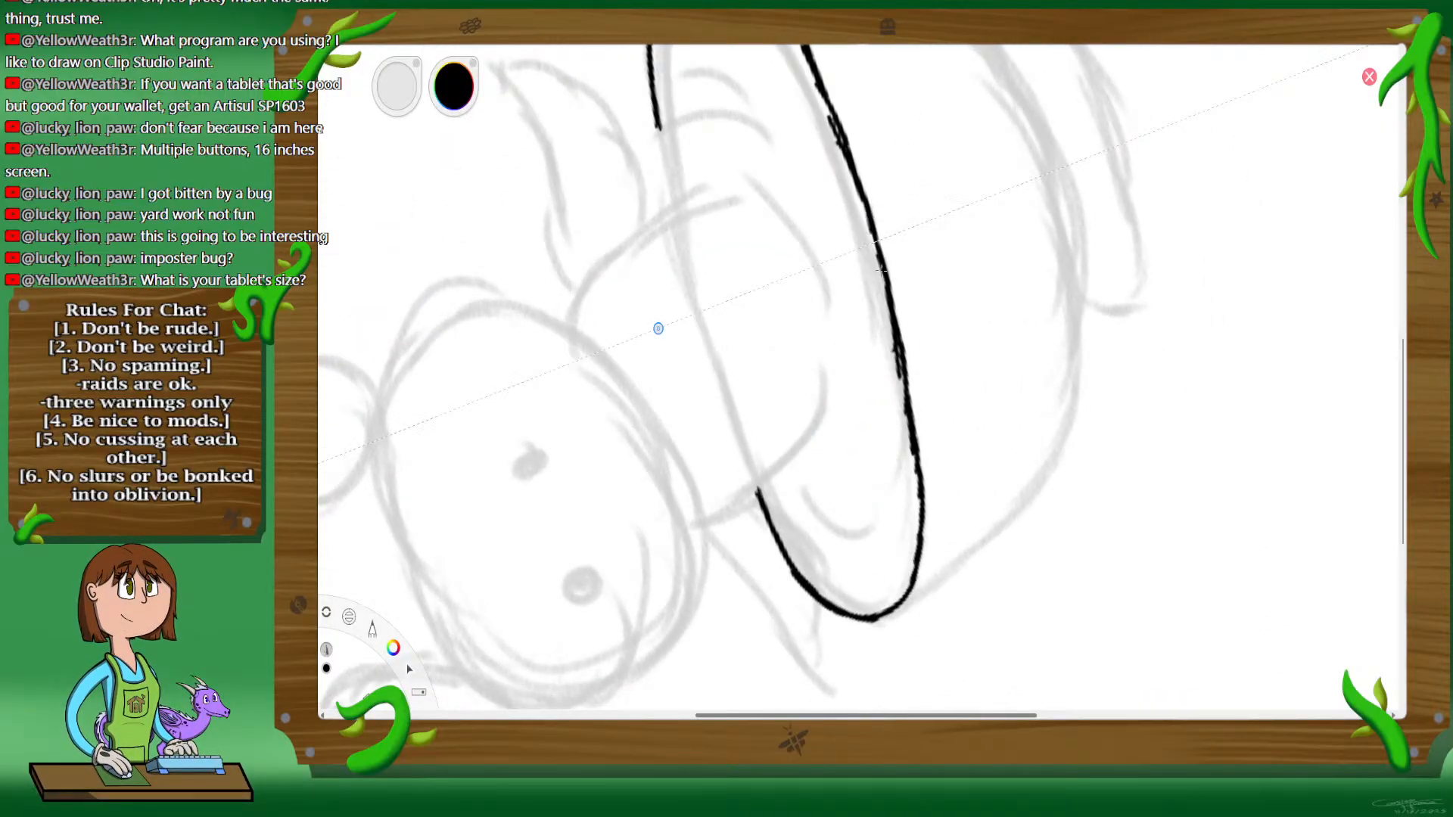
left_click_drag(896, 324, 920, 436)
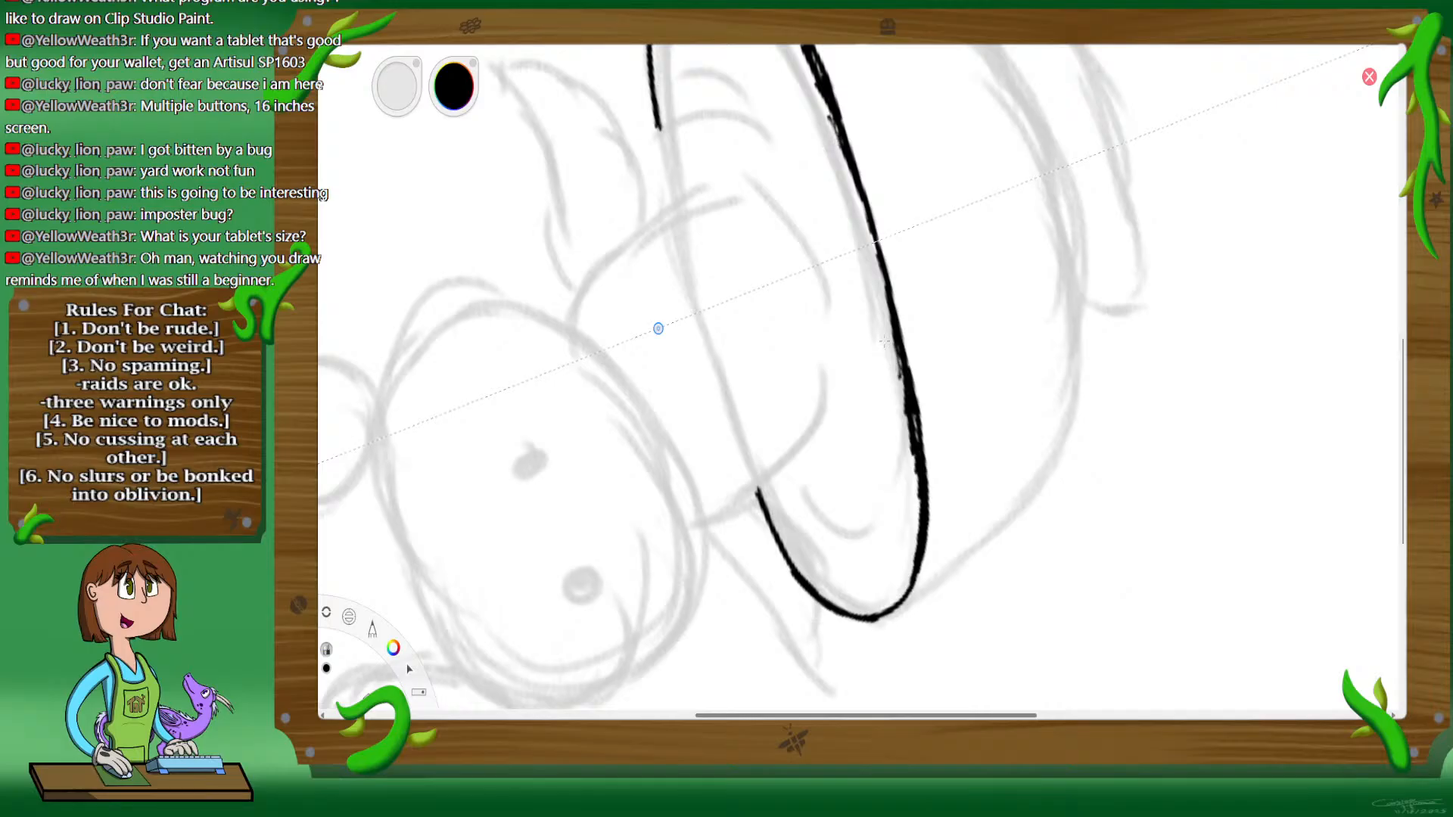
mouse_move(884, 343)
left_mouse_down()
mouse_move(898, 420)
mouse_move(899, 390)
mouse_move(903, 428)
left_mouse_up()
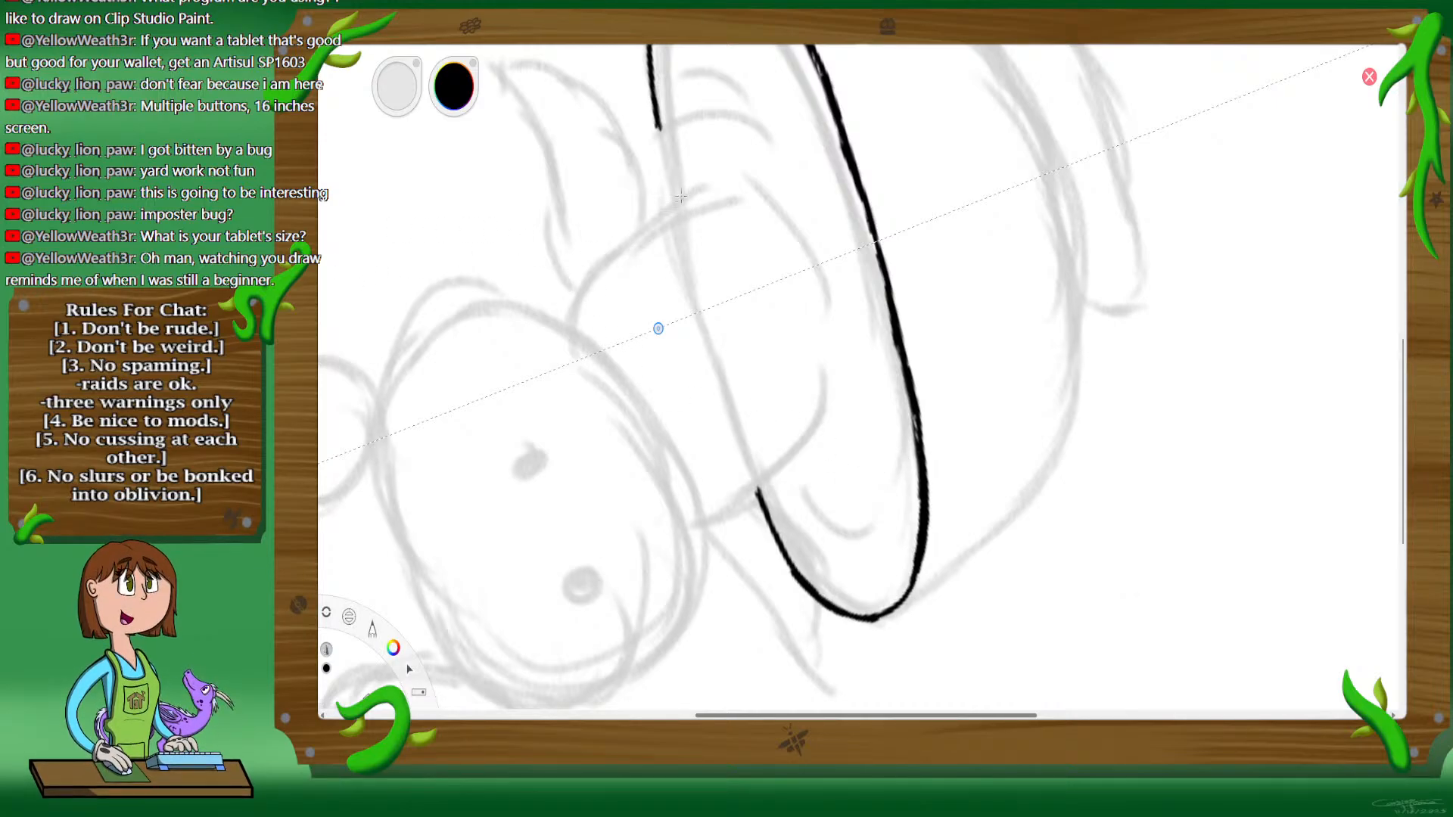
mouse_move(658, 134)
left_mouse_down()
mouse_move(671, 196)
mouse_move(659, 141)
mouse_move(693, 299)
left_mouse_up()
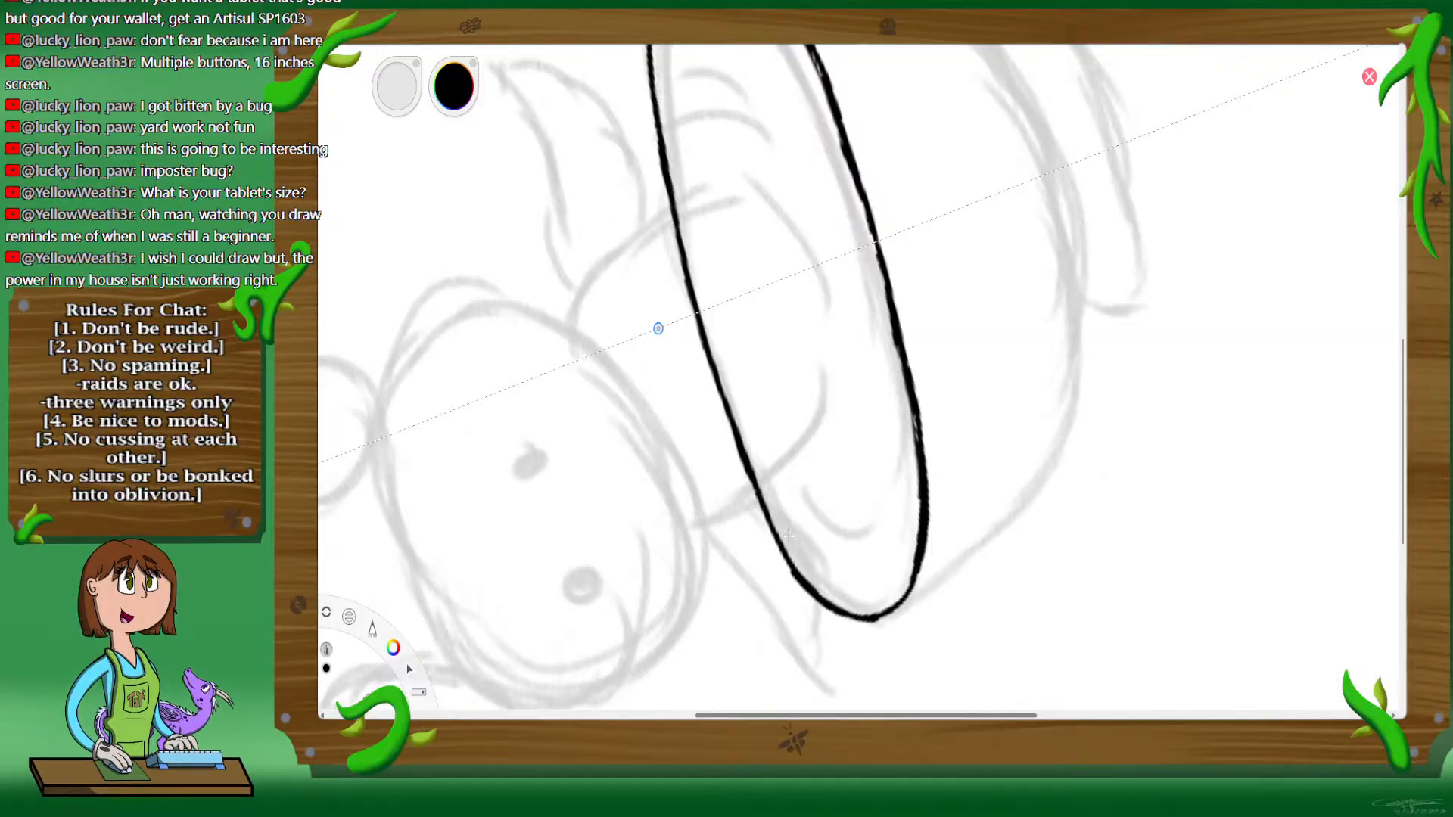
Step: Ink a mirrored inner rim line parallel to the outer one all the way around the cup opening
mouse_move(789, 533)
left_mouse_down()
mouse_move(830, 587)
mouse_move(875, 594)
mouse_move(906, 536)
left_mouse_up()
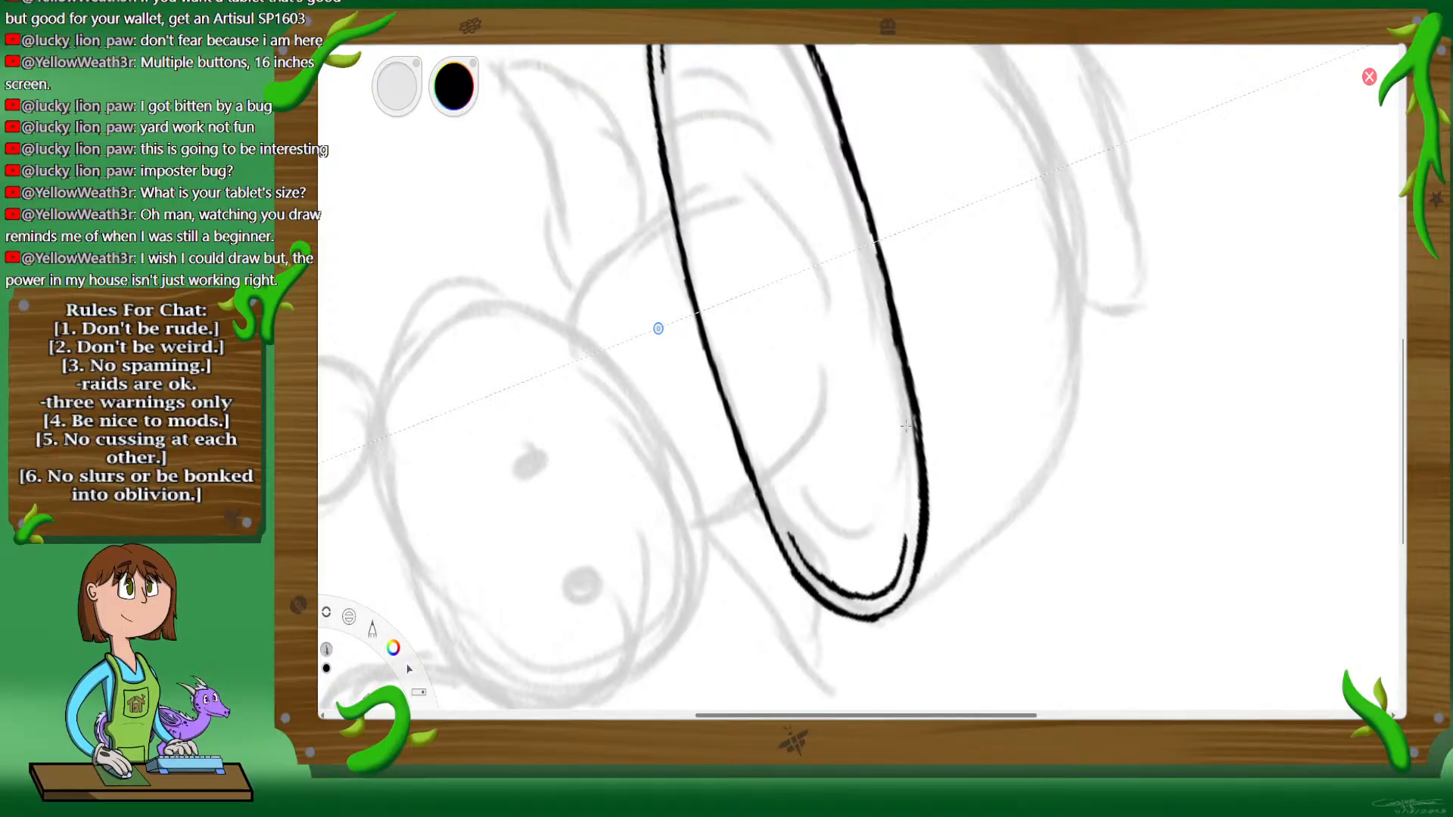
left_click_drag(864, 261, 890, 370)
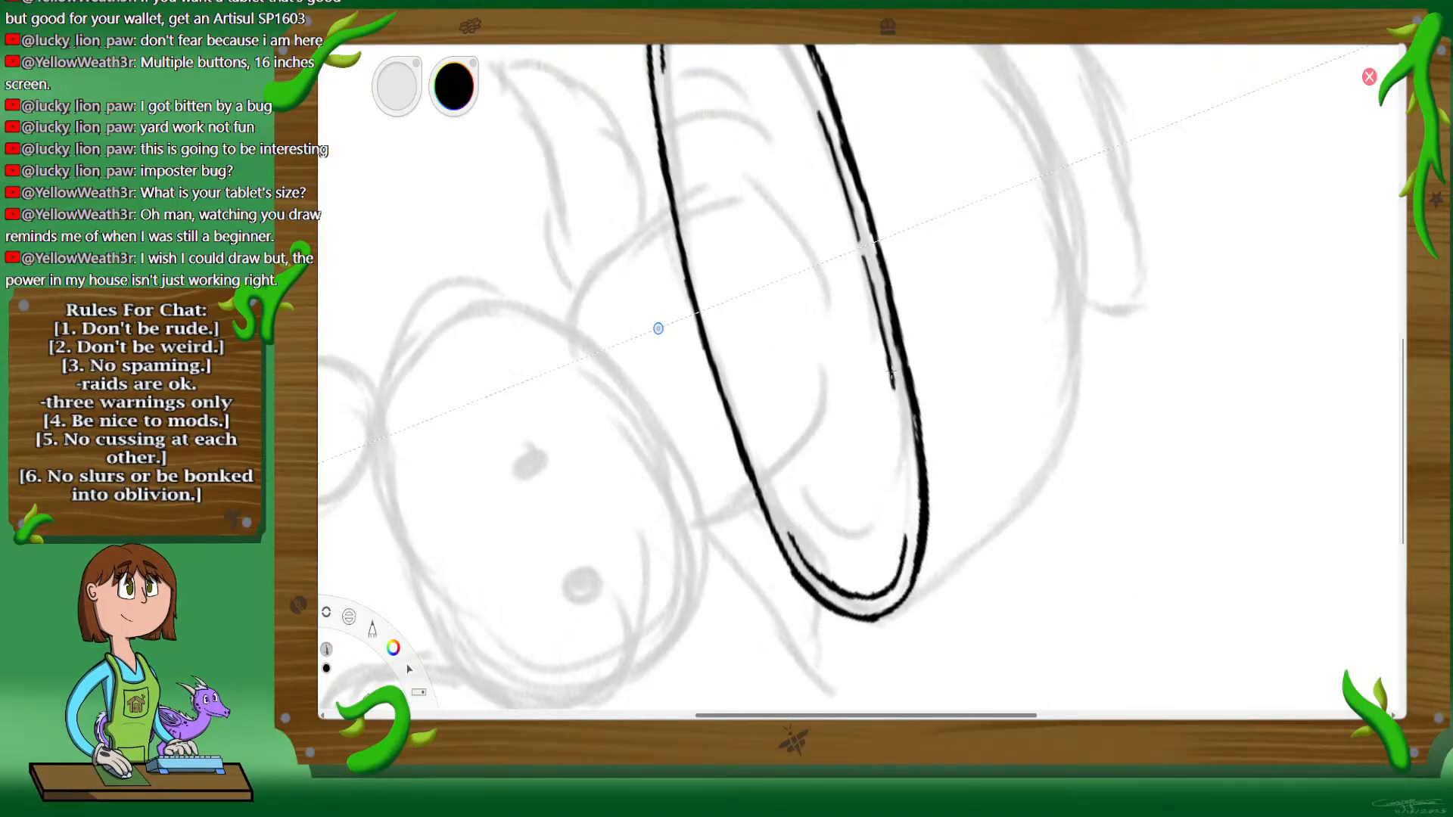
left_click_drag(902, 463, 908, 543)
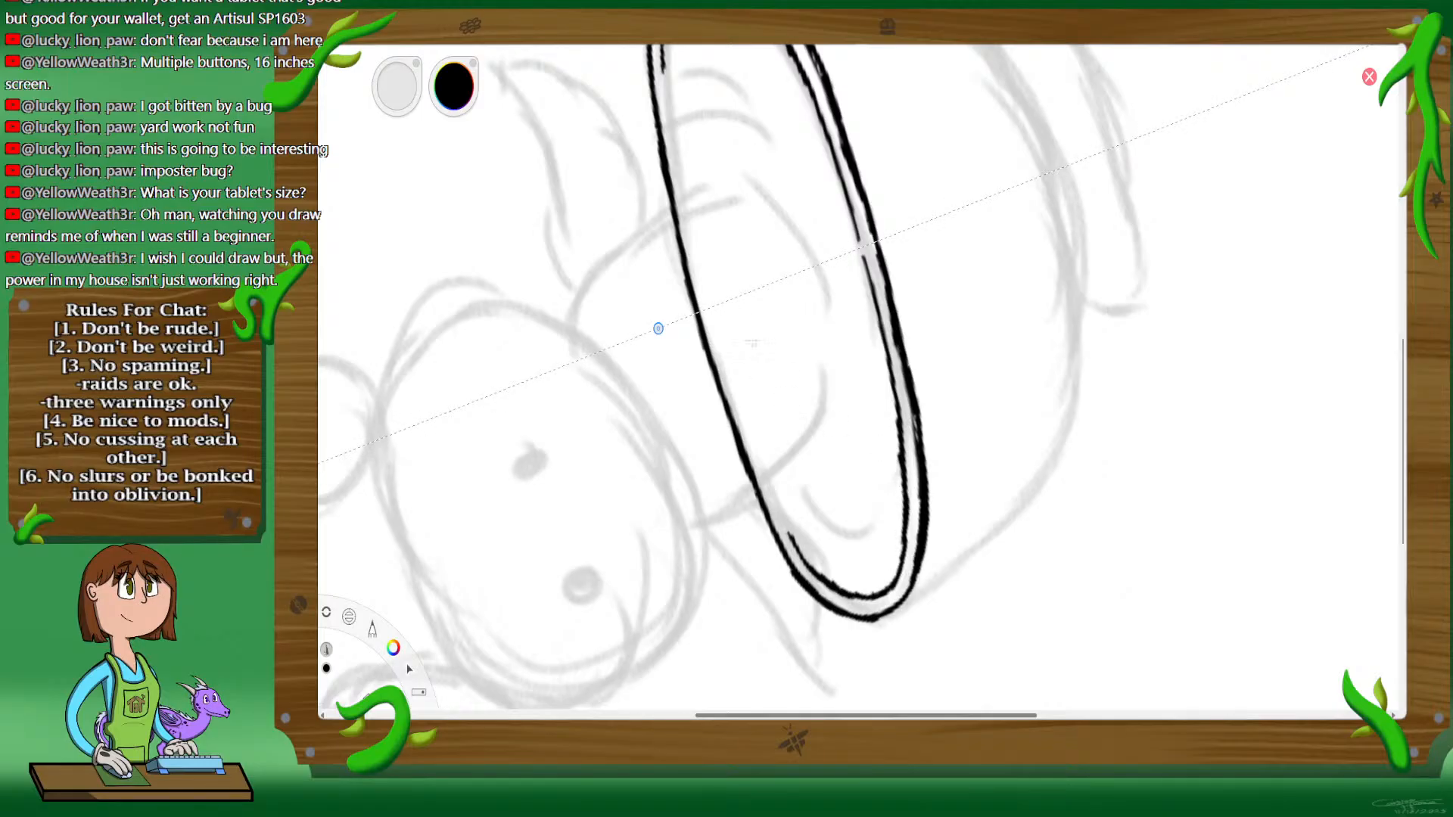
left_click_drag(701, 266, 705, 302)
left_click_drag(711, 316, 769, 490)
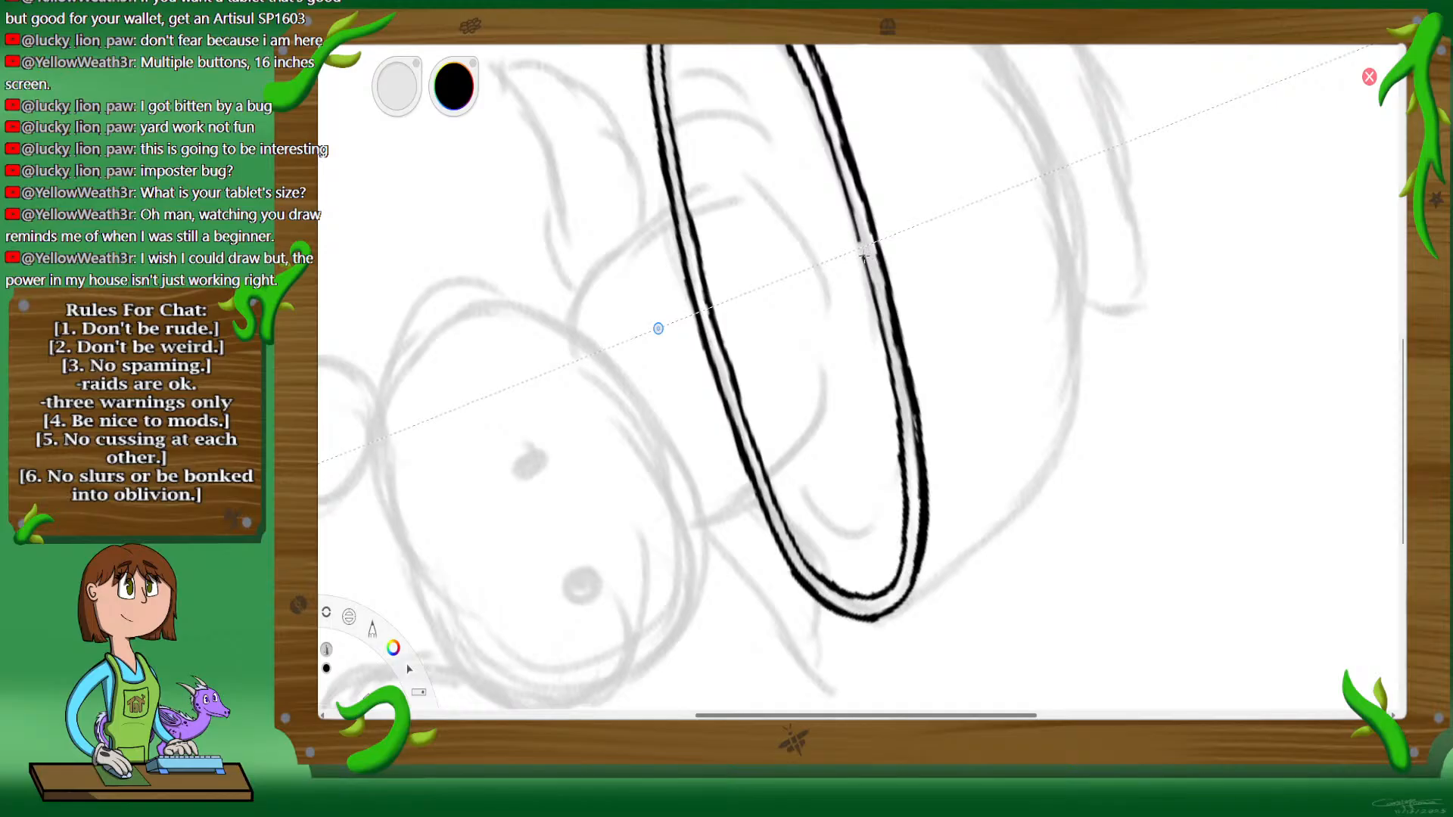
key("space")
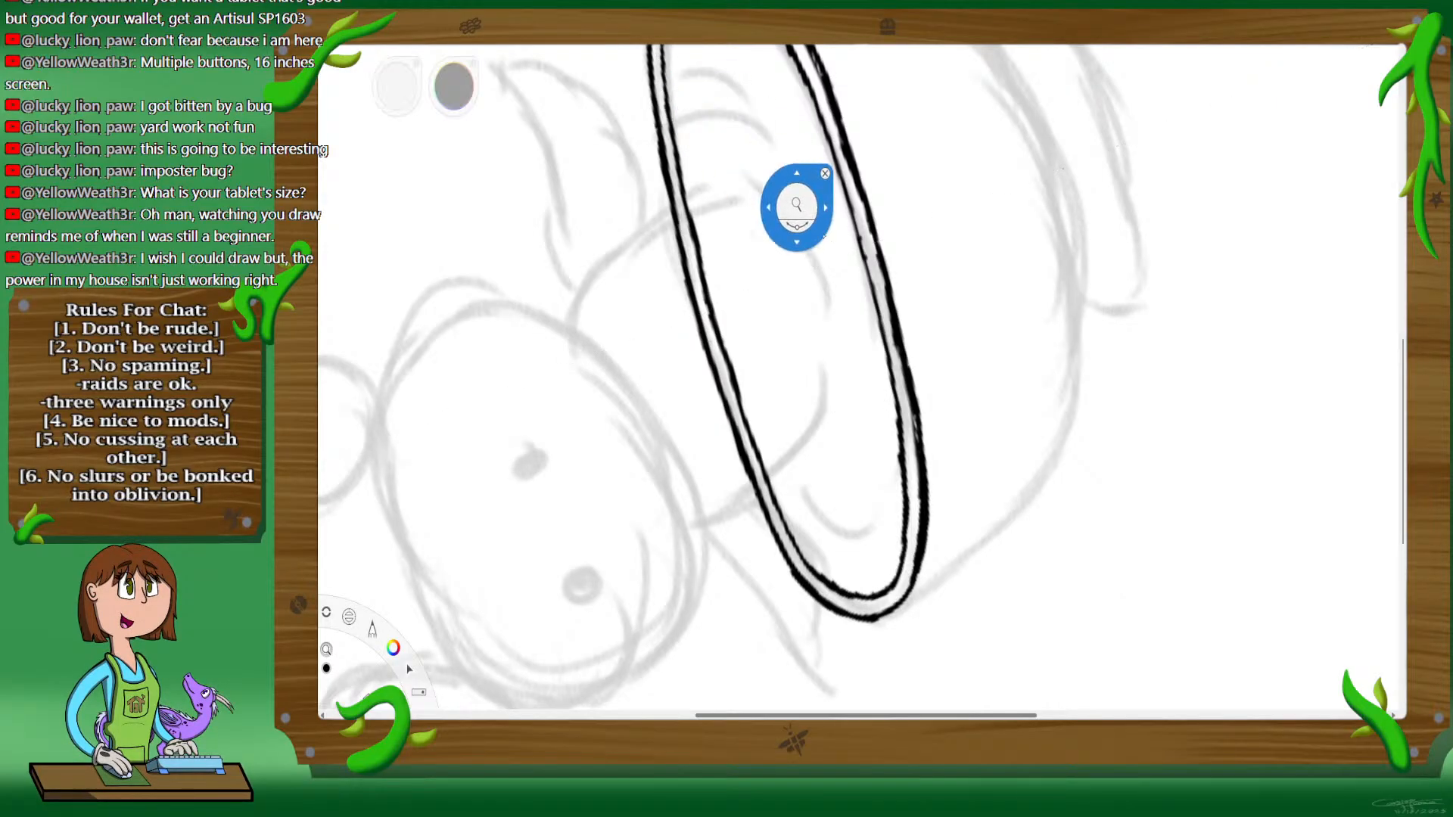
left_click_drag(908, 365, 914, 368)
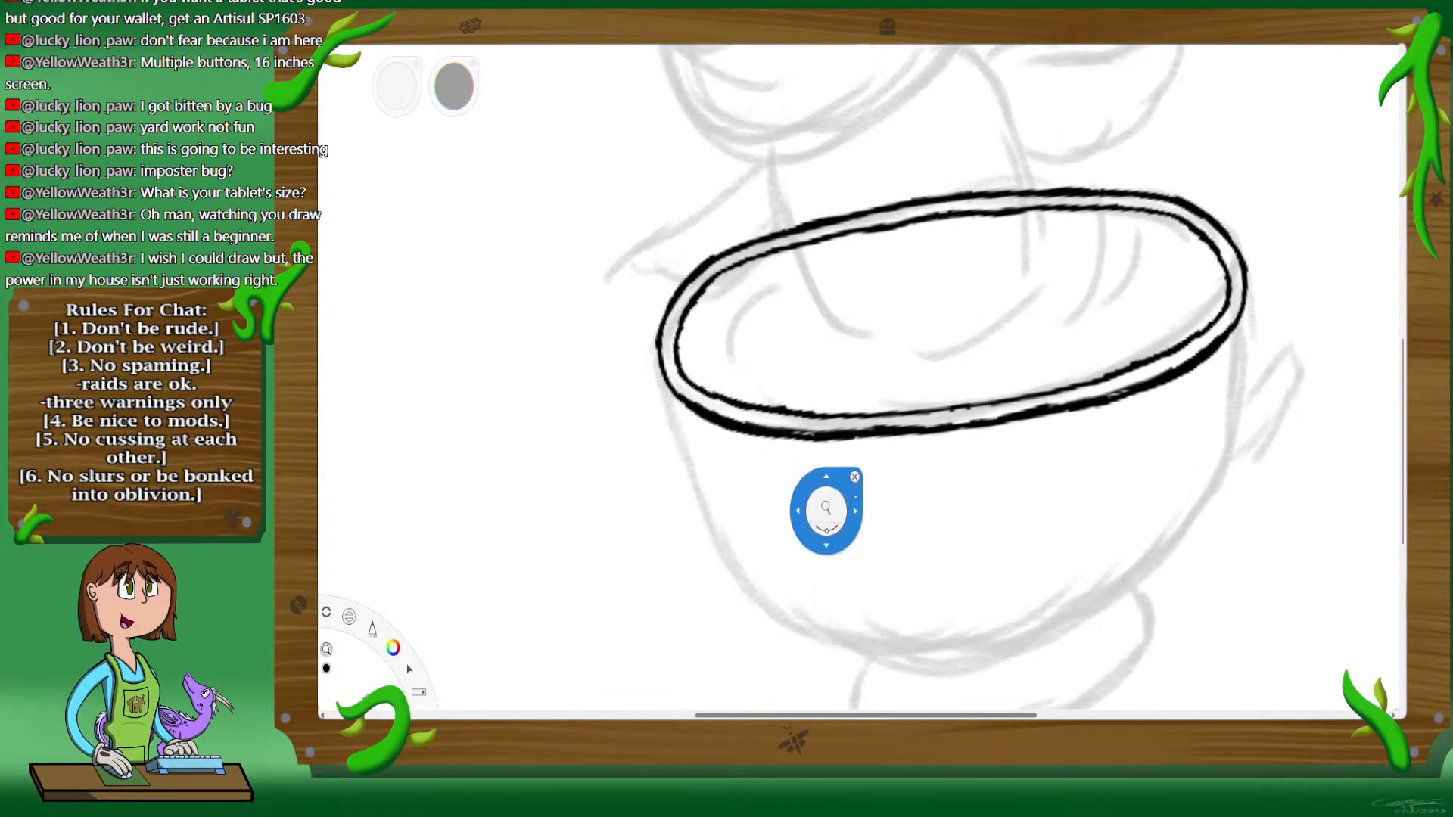
Step: Ink the upper part of the cup bowl's left side in black, running down from the outer rim
left_click_drag(938, 602, 914, 483)
left_click_drag(861, 388, 907, 333)
left_click_drag(907, 298, 954, 308)
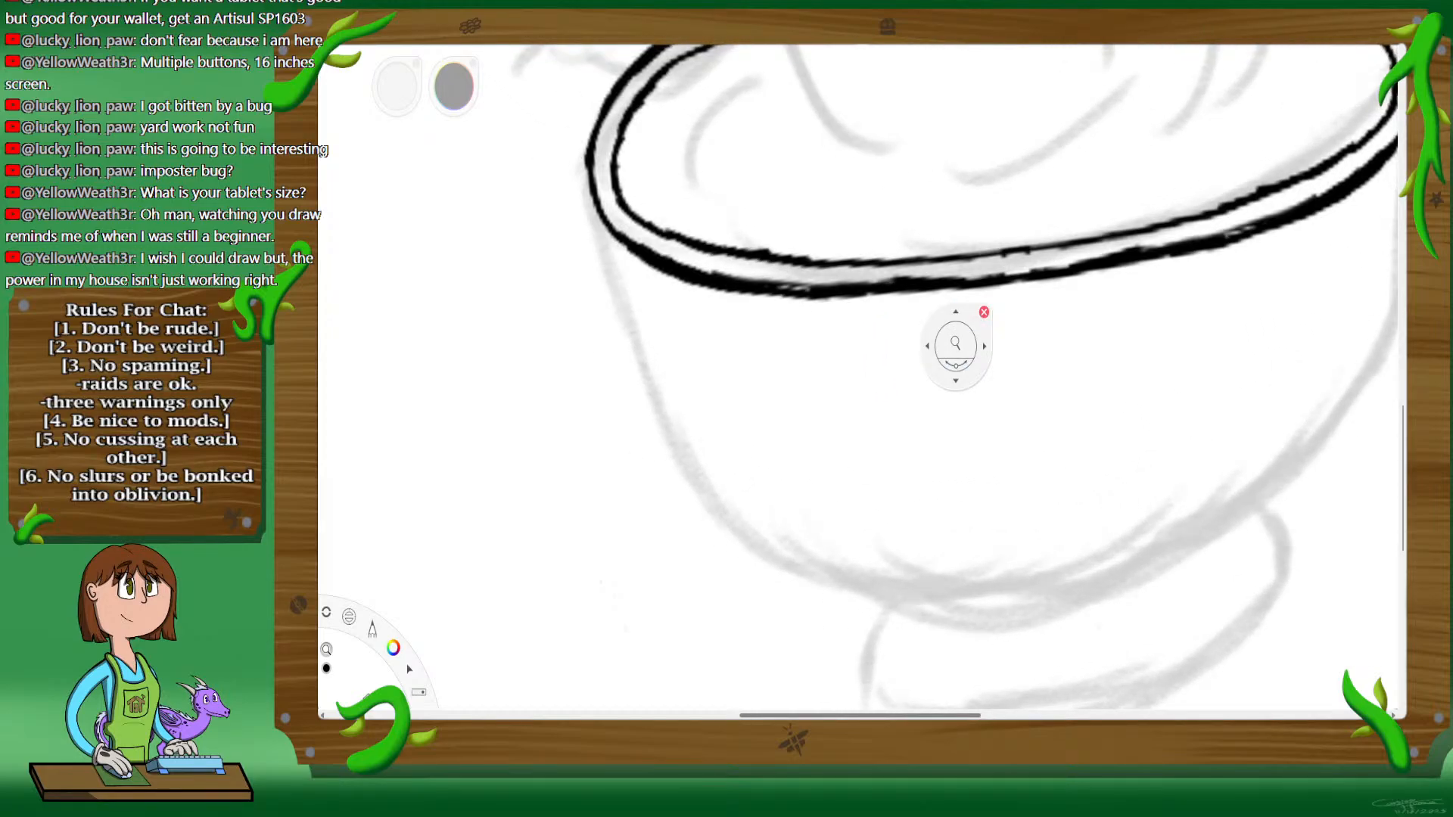
left_click(1006, 220)
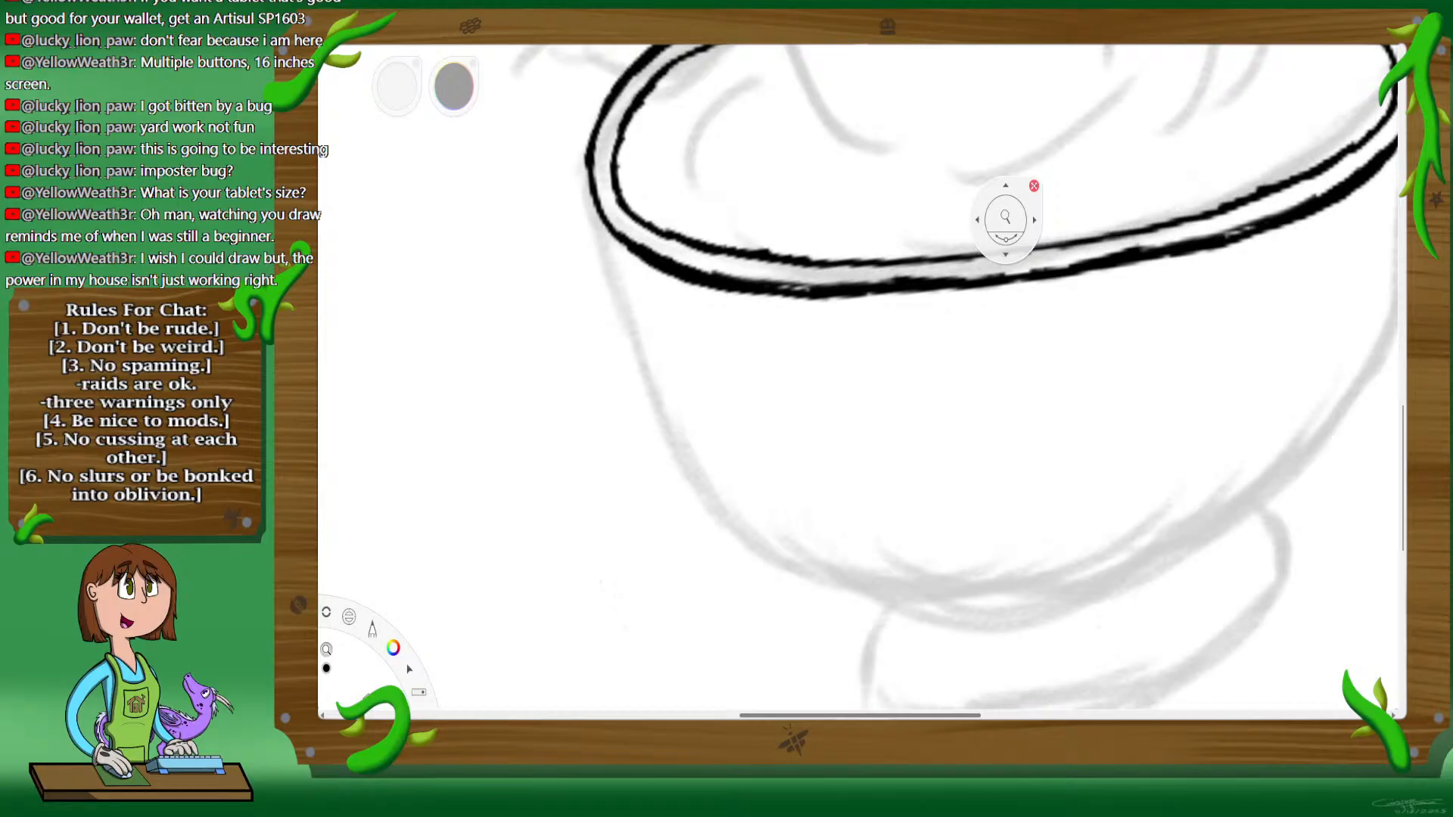
left_click_drag(1006, 252, 1007, 245)
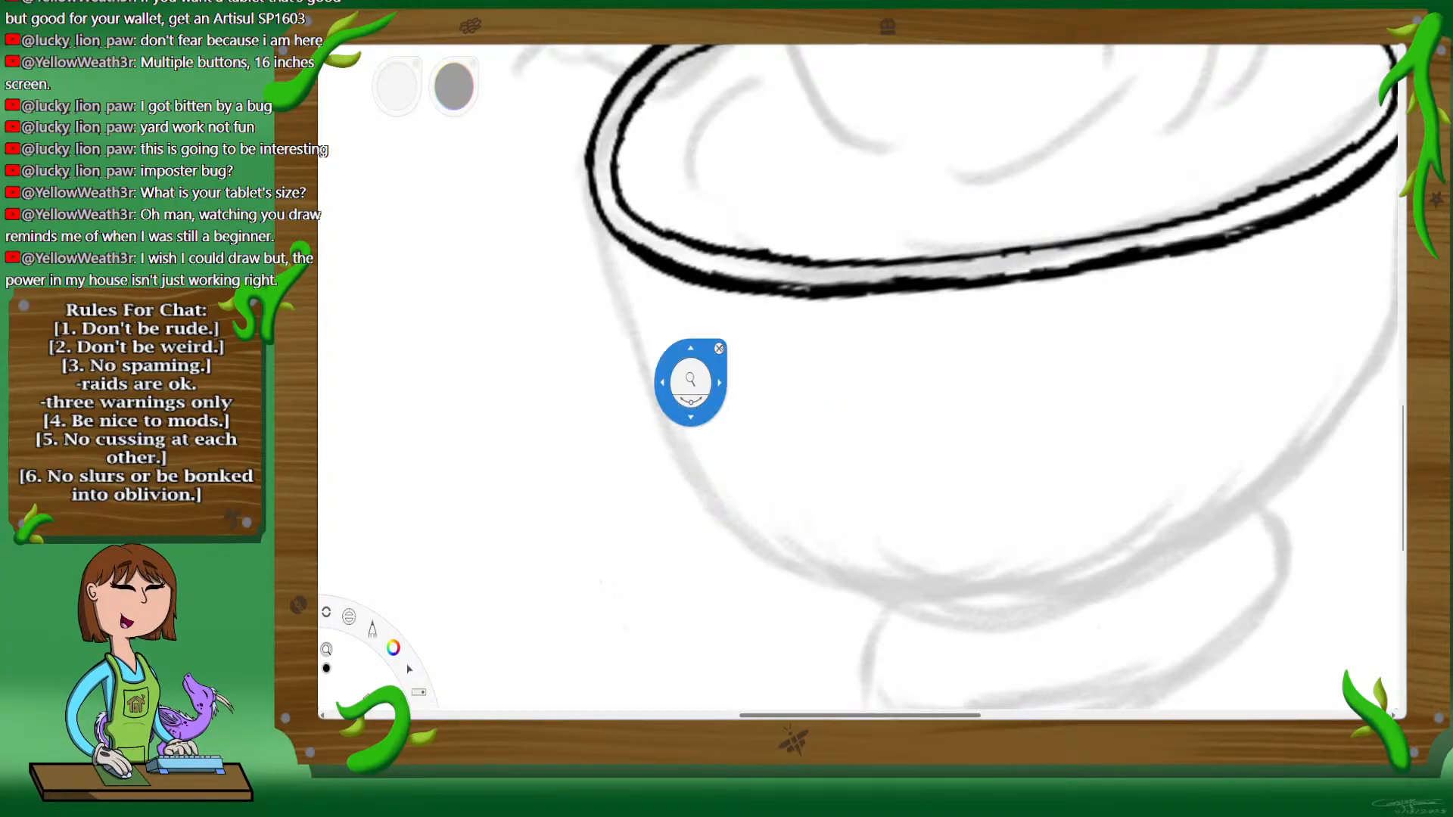
left_click(720, 348)
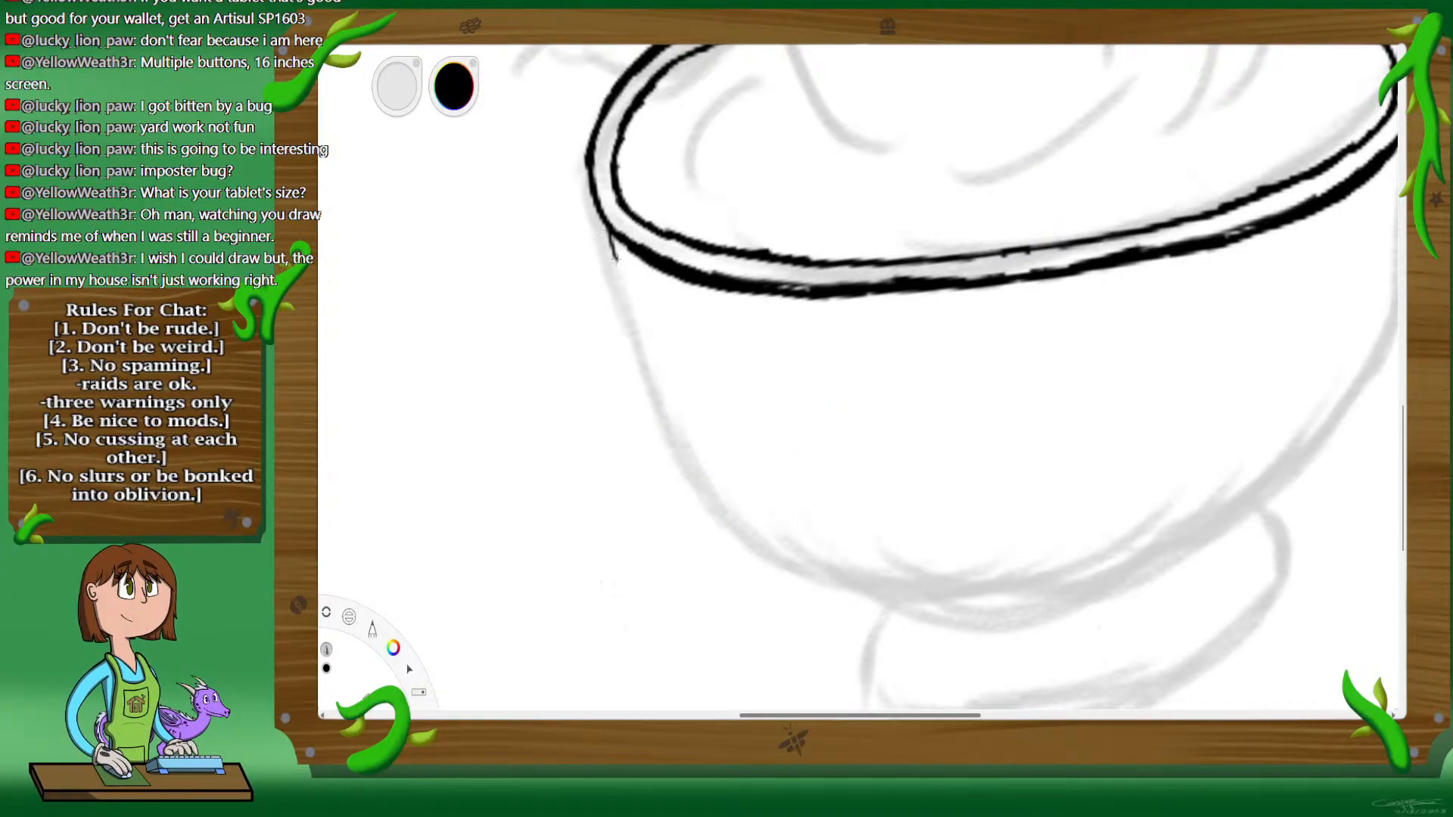
left_click_drag(620, 259, 650, 355)
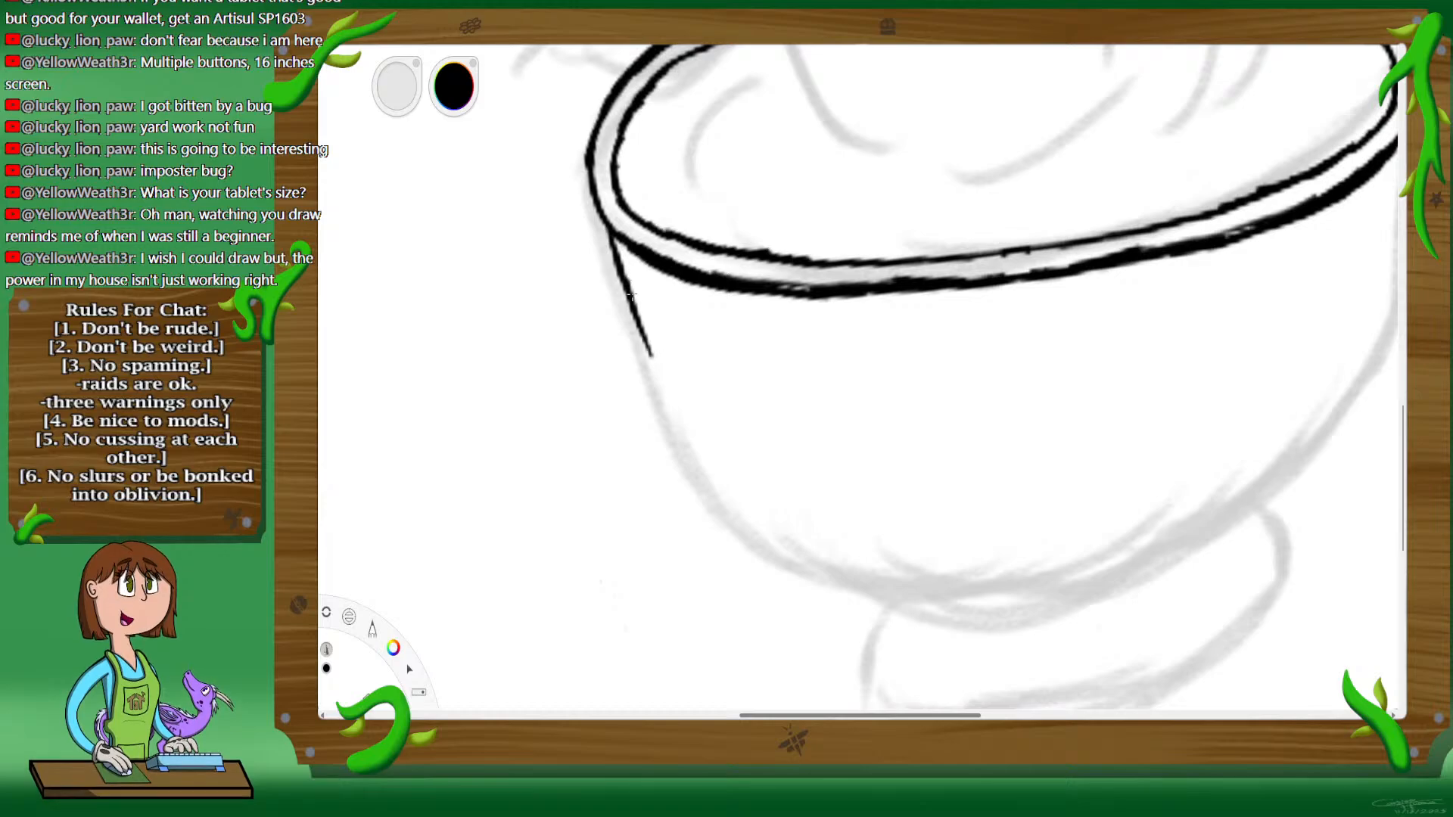
left_click_drag(631, 296, 637, 307)
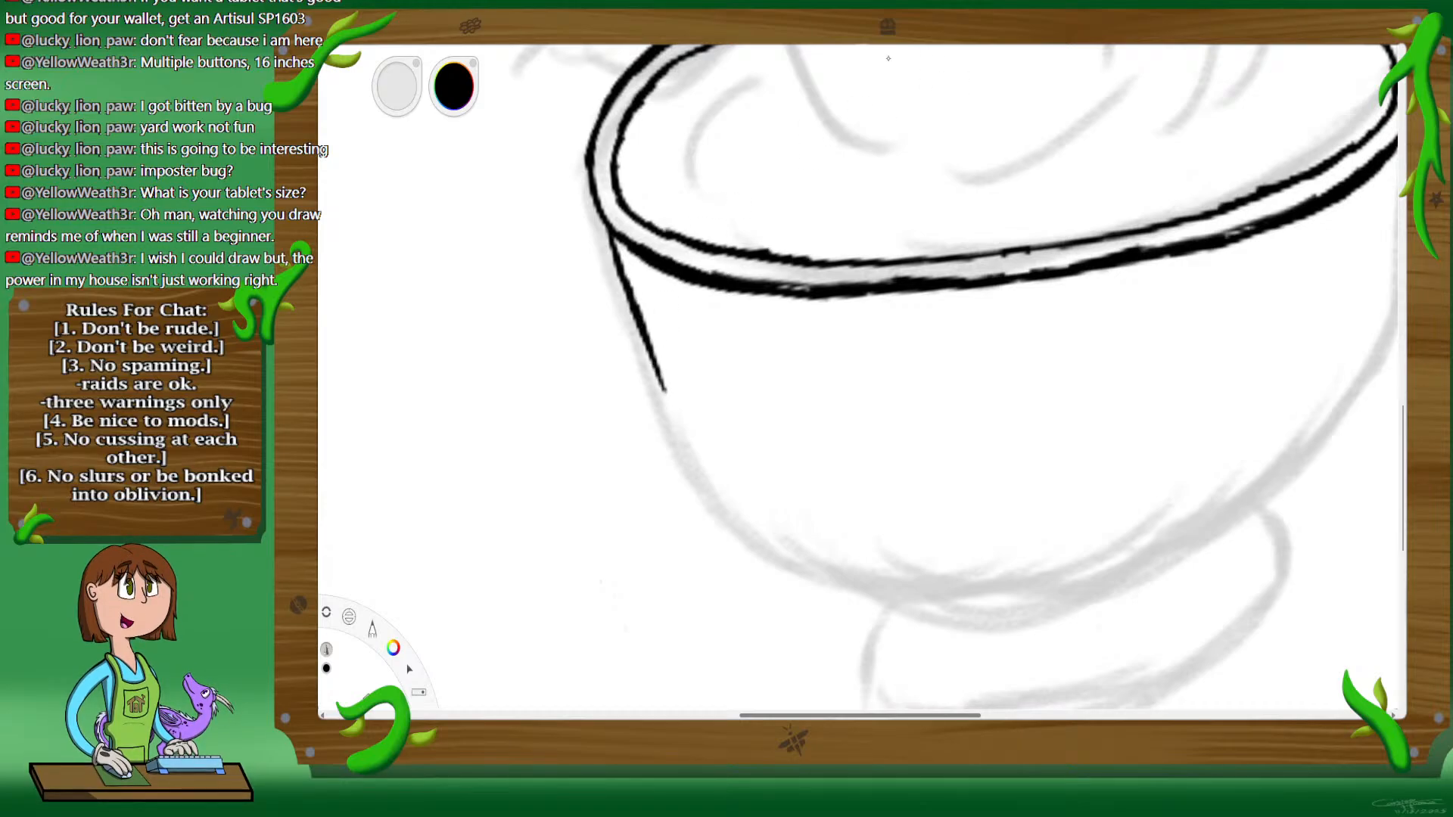
Step: Turn vertical symmetry back on and ink the mirrored bowl outline from the rim down and around the bottom, thickening the curve
key("x")
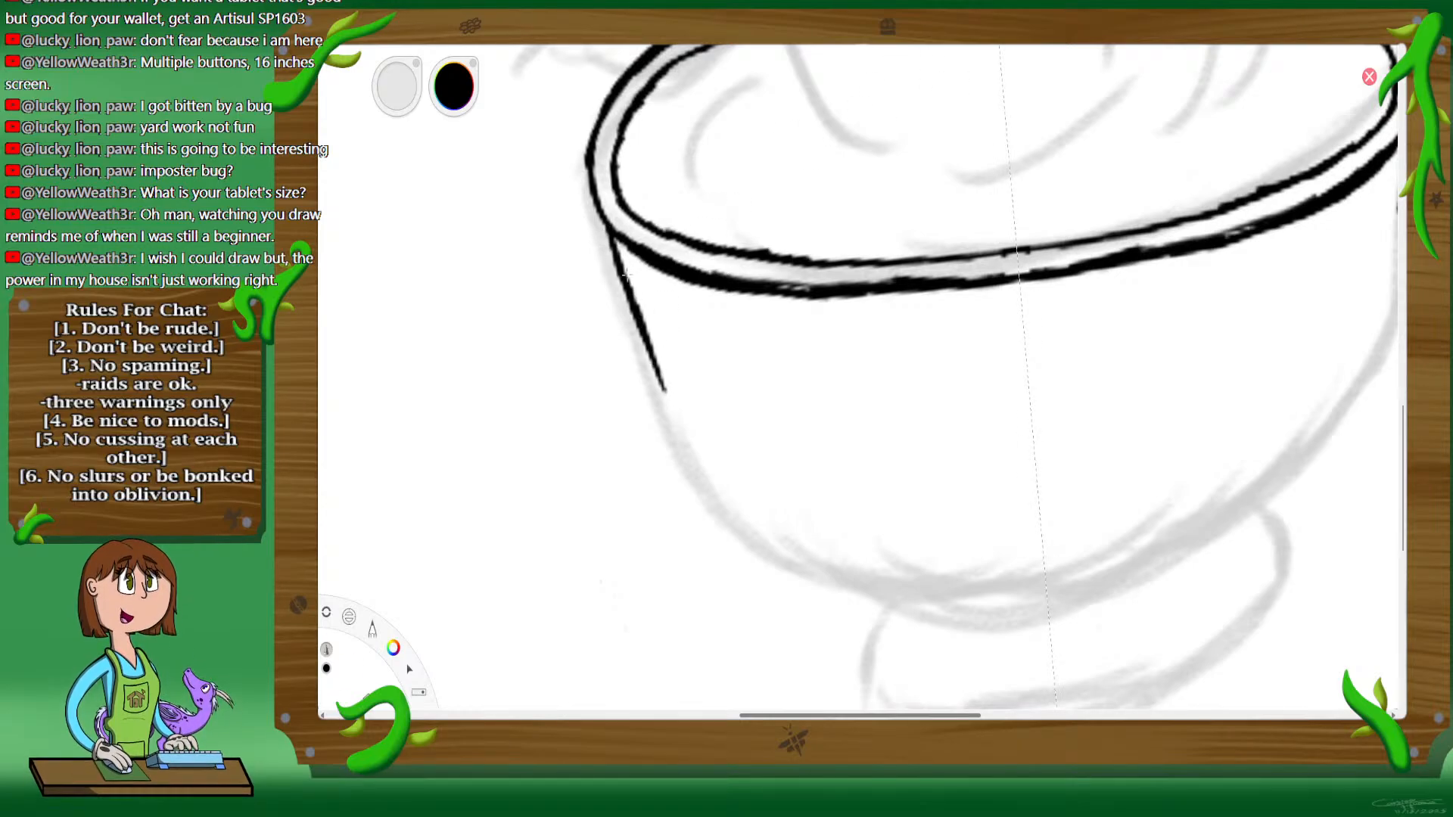
left_click_drag(608, 230, 685, 443)
mouse_move(664, 391)
left_mouse_down()
mouse_move(718, 488)
mouse_move(692, 441)
mouse_move(749, 518)
mouse_move(820, 555)
mouse_move(776, 530)
mouse_move(810, 543)
mouse_move(774, 535)
mouse_move(792, 547)
mouse_move(883, 579)
mouse_move(1048, 580)
mouse_move(1011, 583)
left_mouse_up()
left_click_drag(908, 583, 868, 567)
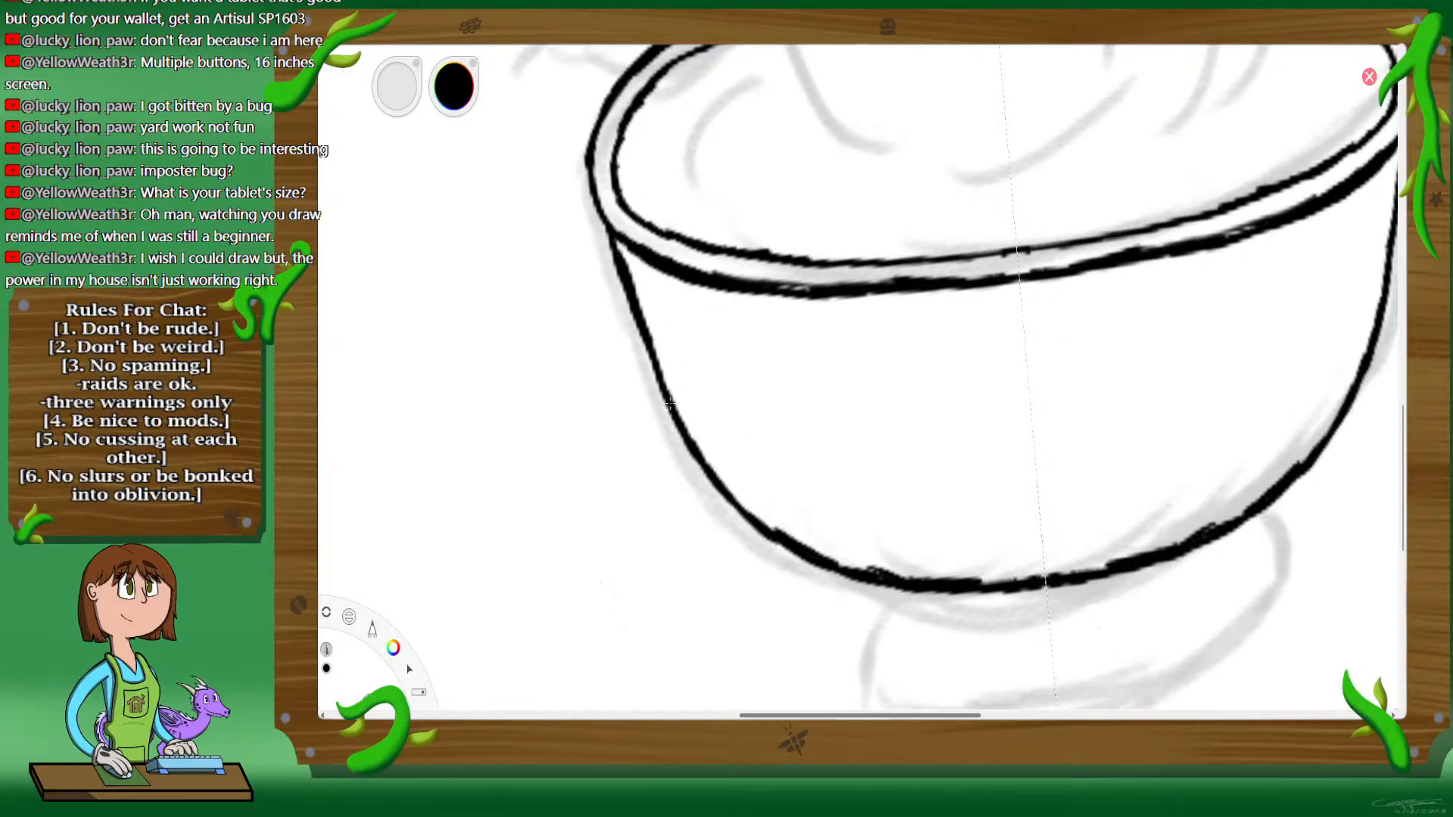
mouse_move(619, 255)
left_mouse_down()
mouse_move(655, 362)
mouse_move(740, 514)
left_mouse_up()
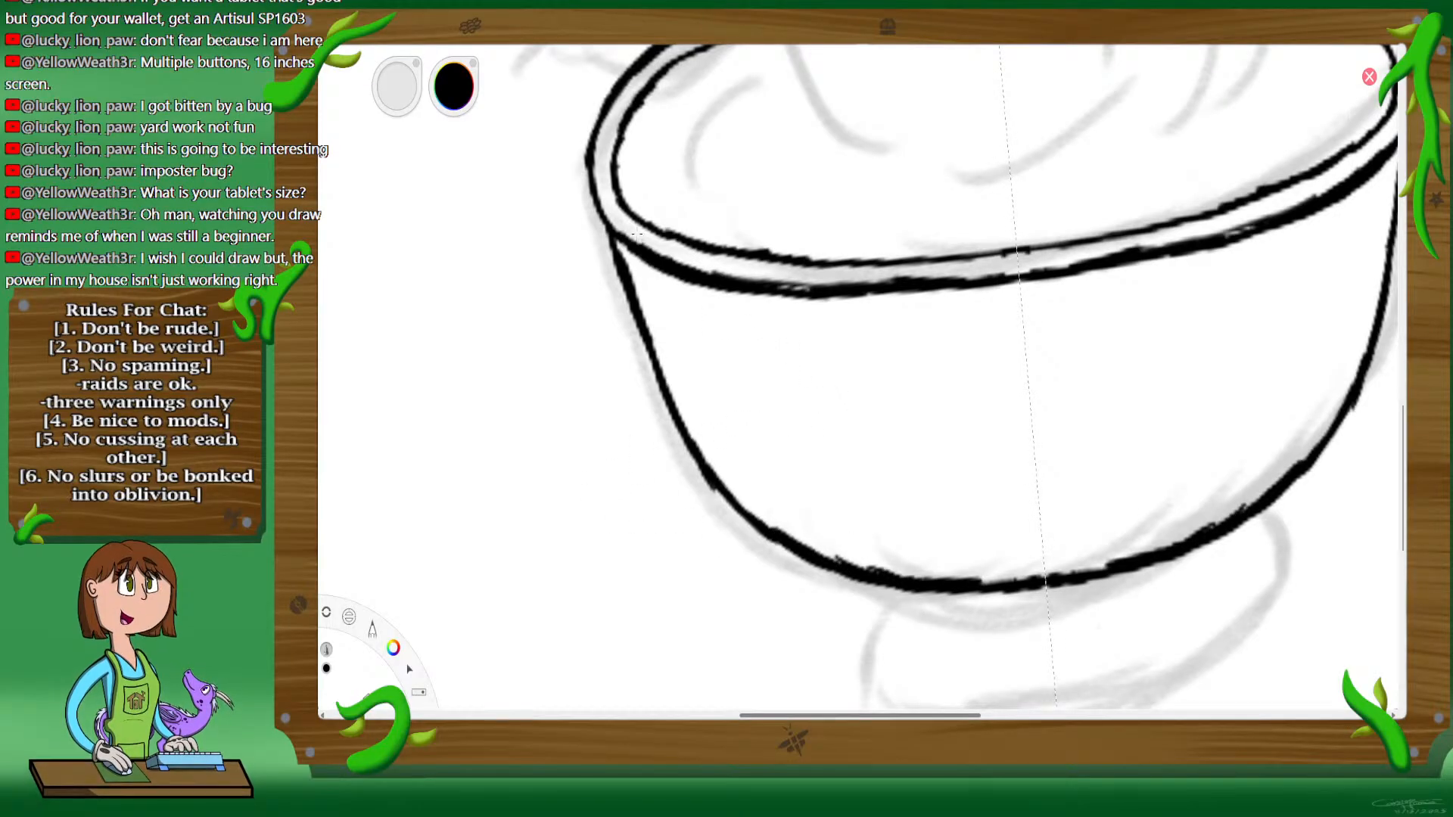
Step: Ink the cup's mirrored foot beneath the bowl with slanted sides and a thickened curved base line
key("space")
left_click_drag(918, 647, 894, 430)
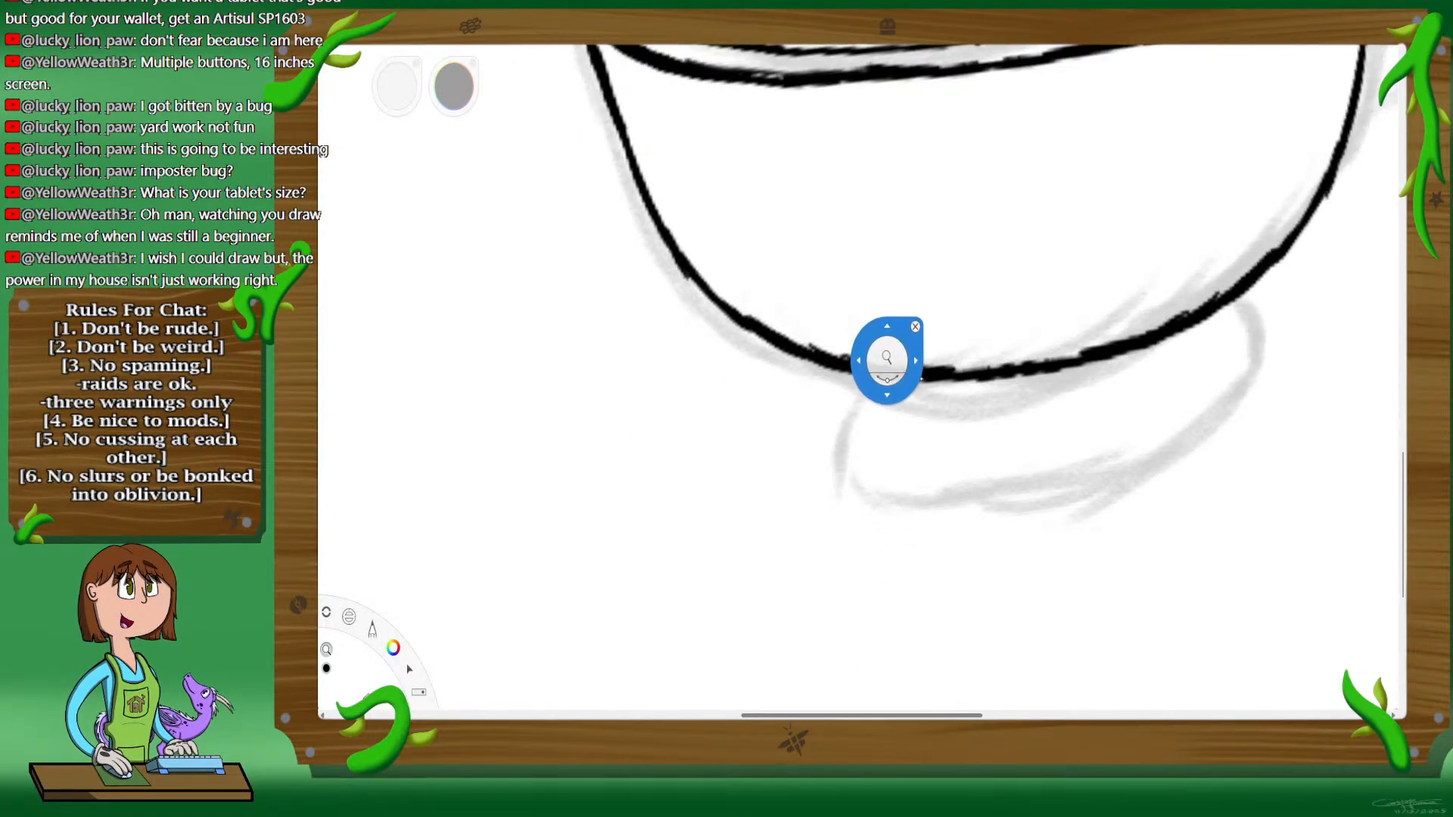
left_click_drag(895, 362, 946, 296)
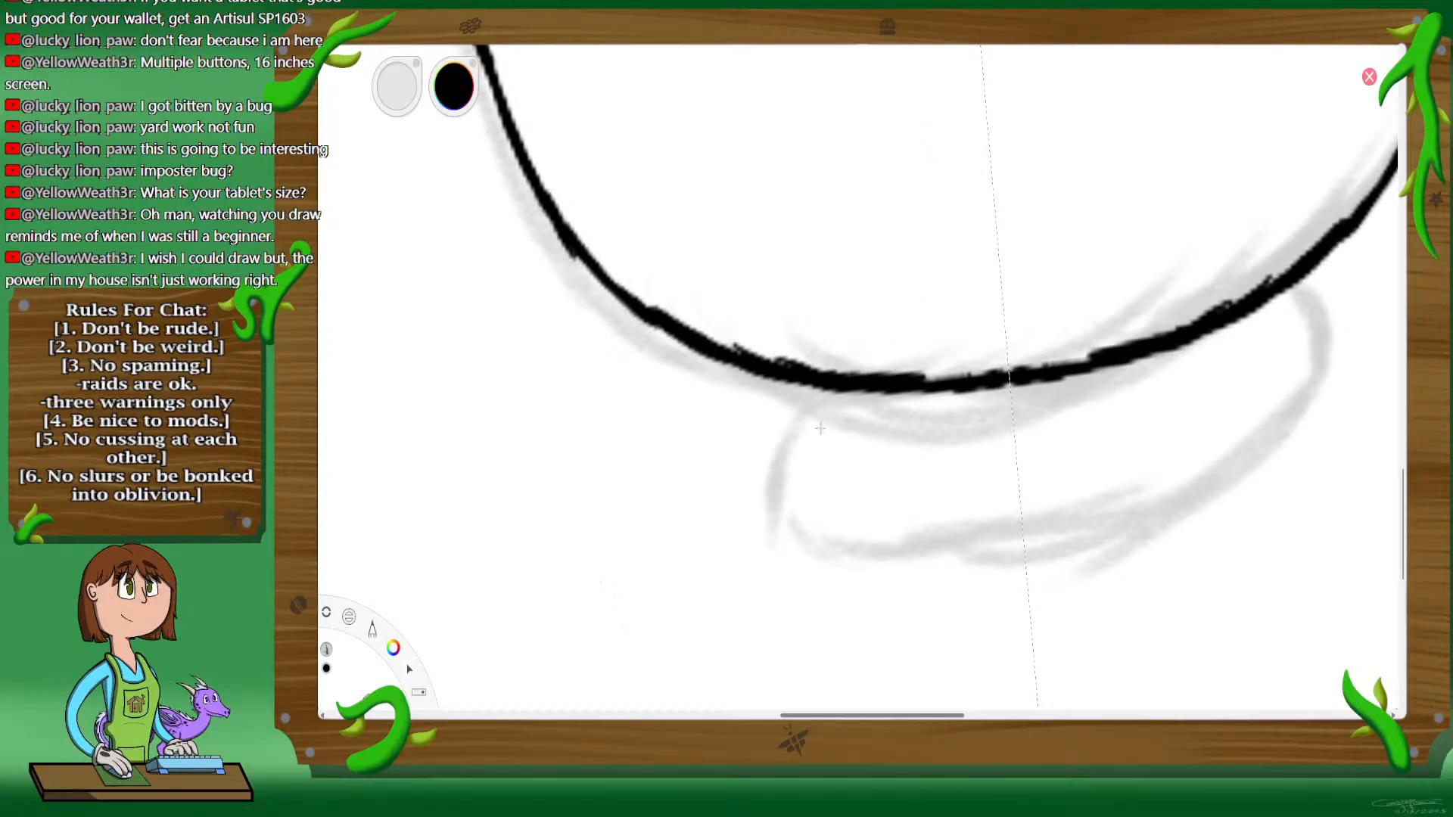
mouse_move(828, 388)
left_mouse_down()
mouse_move(780, 483)
mouse_move(796, 432)
mouse_move(786, 487)
mouse_move(808, 528)
mouse_move(783, 500)
mouse_move(803, 524)
mouse_move(963, 566)
mouse_move(900, 558)
mouse_move(1023, 567)
left_mouse_up()
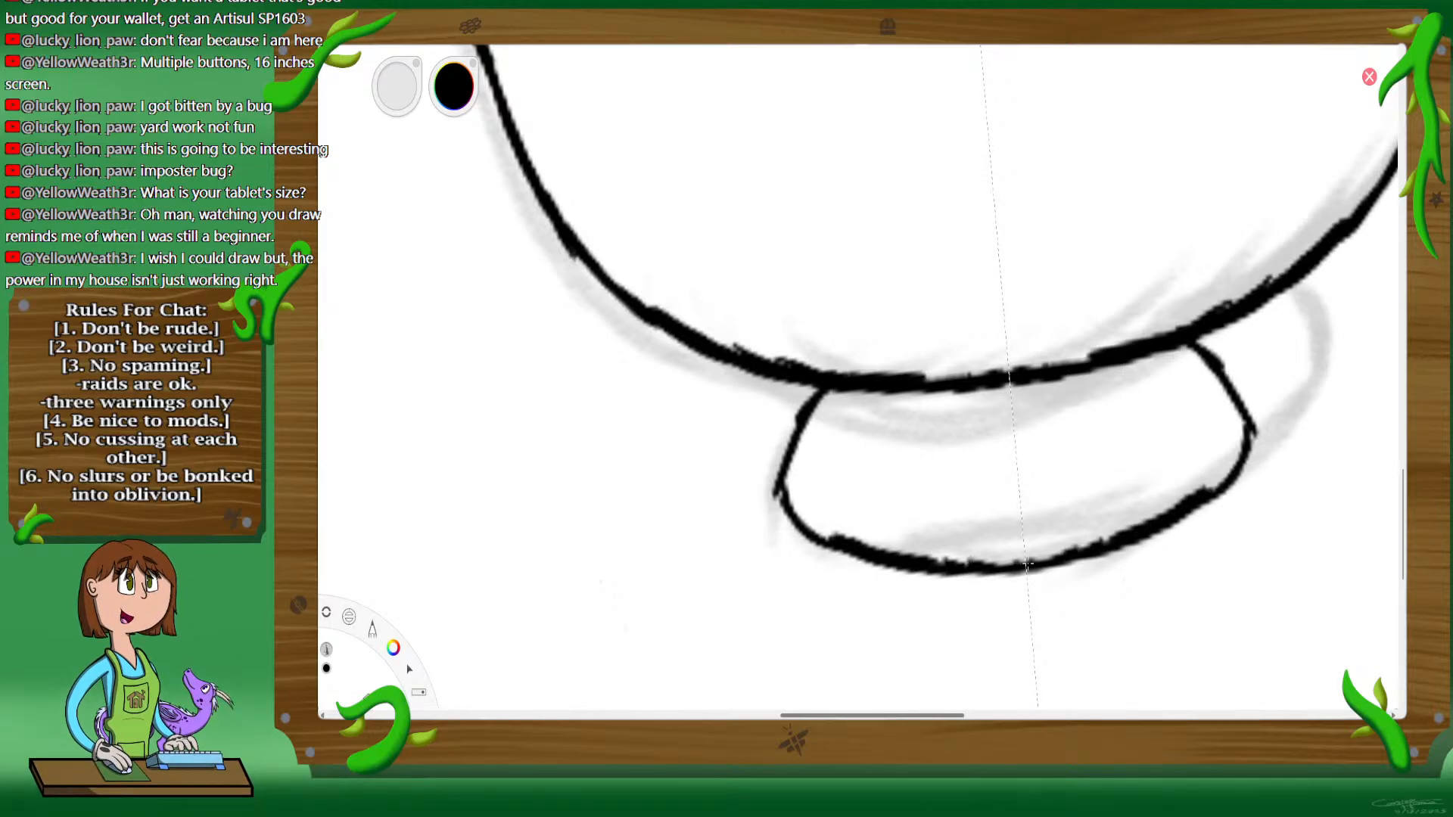
mouse_move(926, 552)
left_mouse_down()
mouse_move(826, 534)
mouse_move(781, 484)
mouse_move(801, 522)
left_mouse_up()
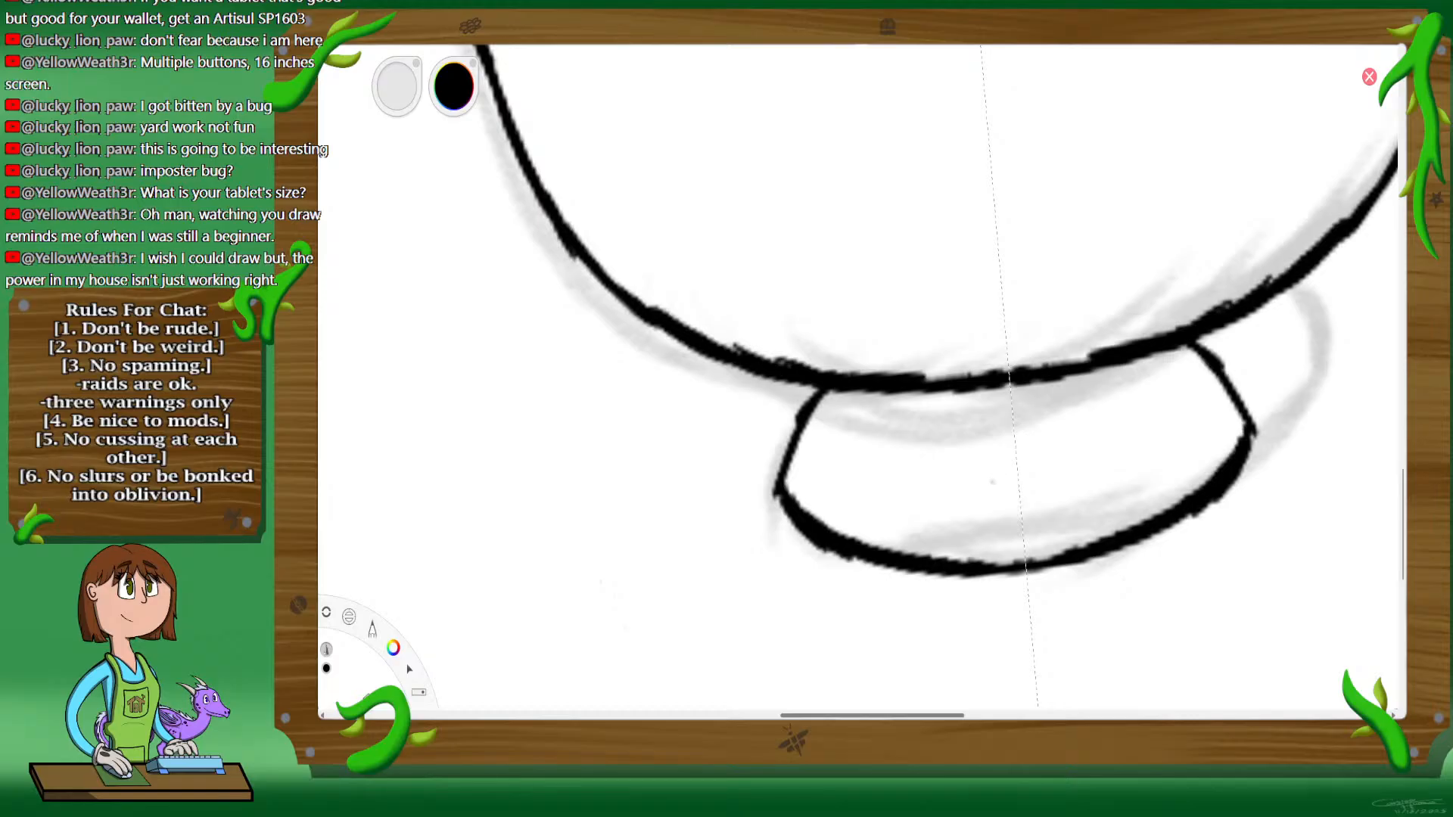
Step: Ink a small wavy handle without mirroring on the lower right side of the cup bowl and thicken its outline
key("space")
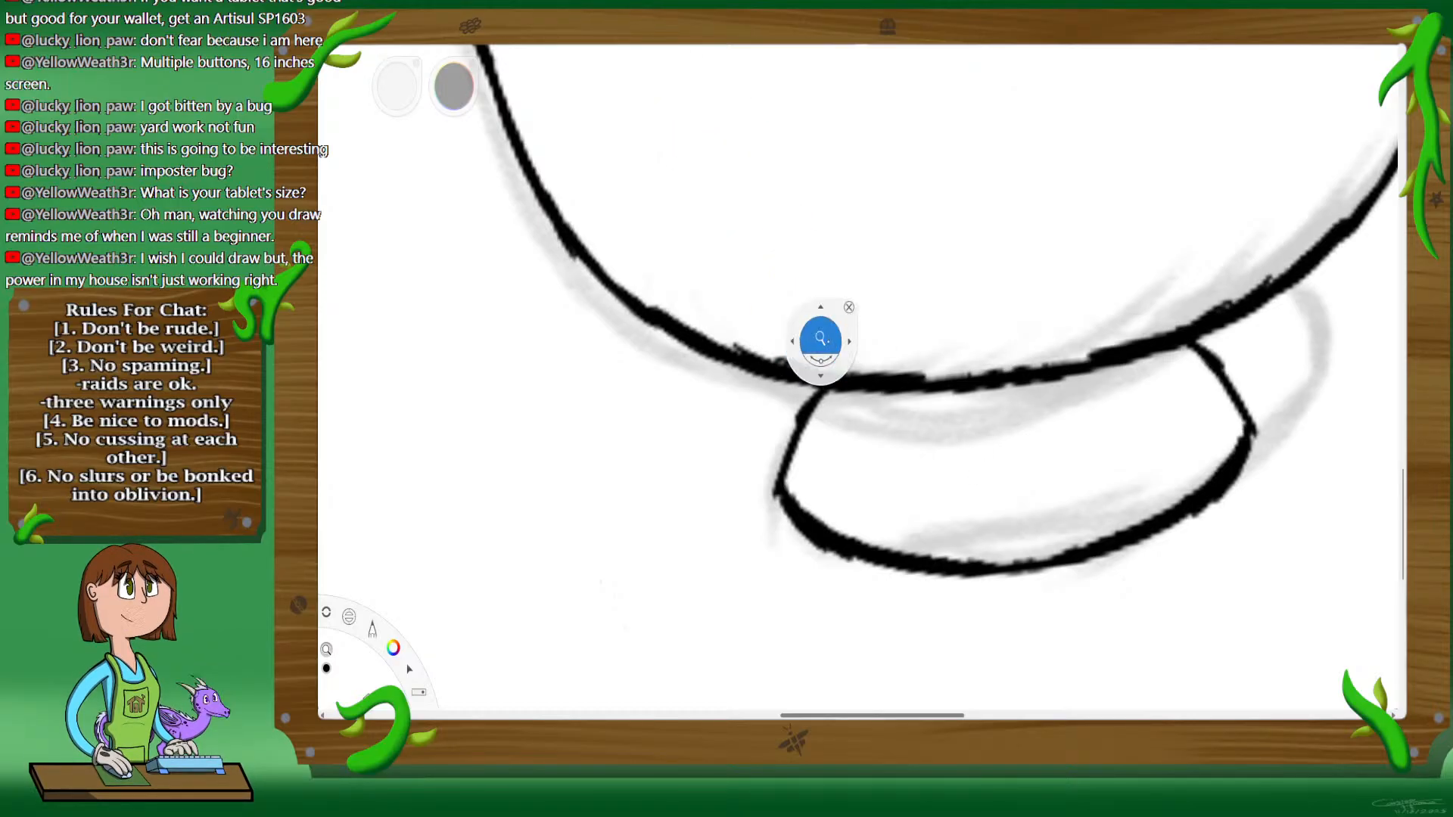
left_click_drag(840, 324, 830, 346)
left_click_drag(907, 155, 875, 353)
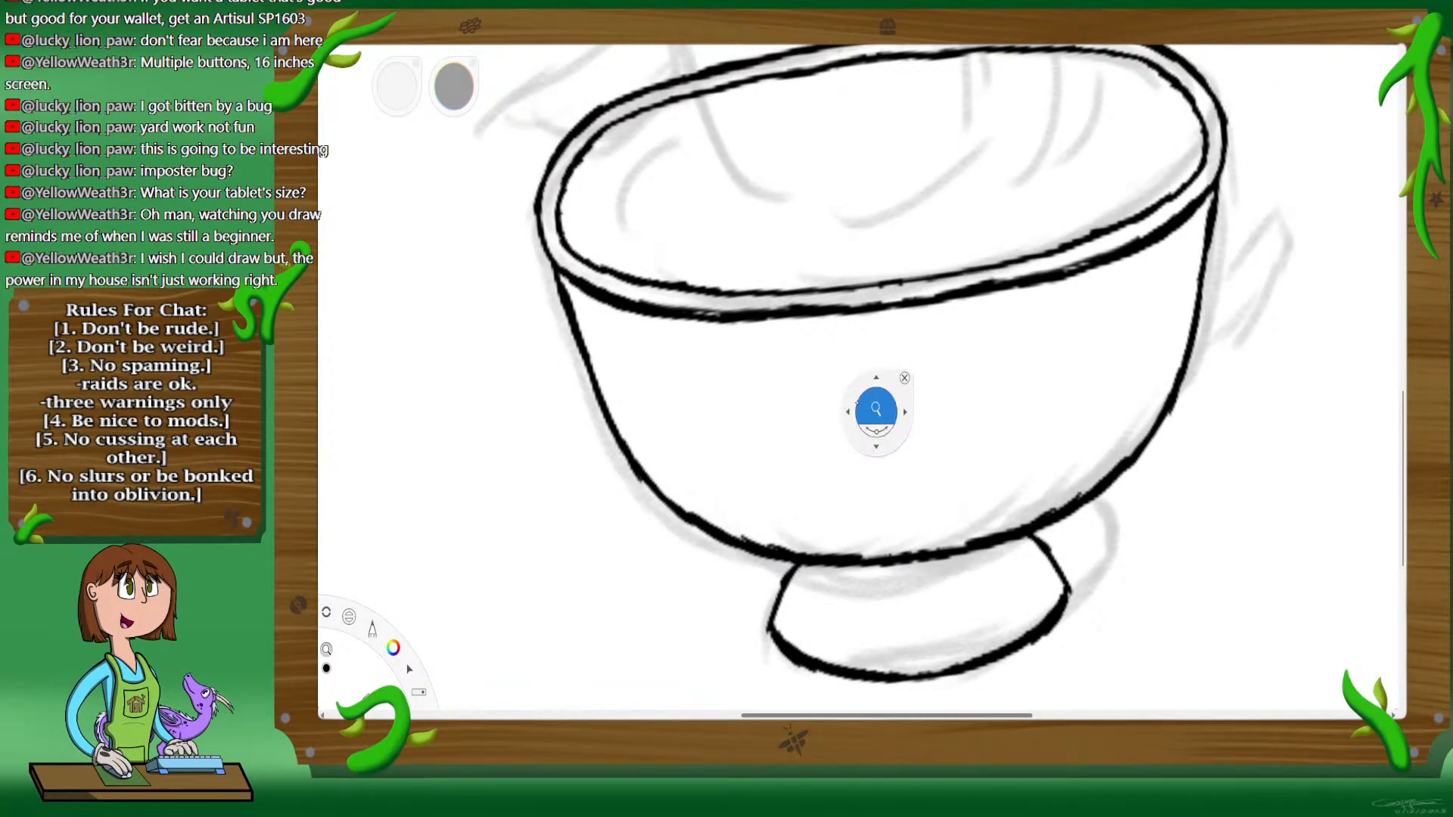
left_click_drag(884, 432, 1003, 369)
left_click_drag(911, 403, 998, 179)
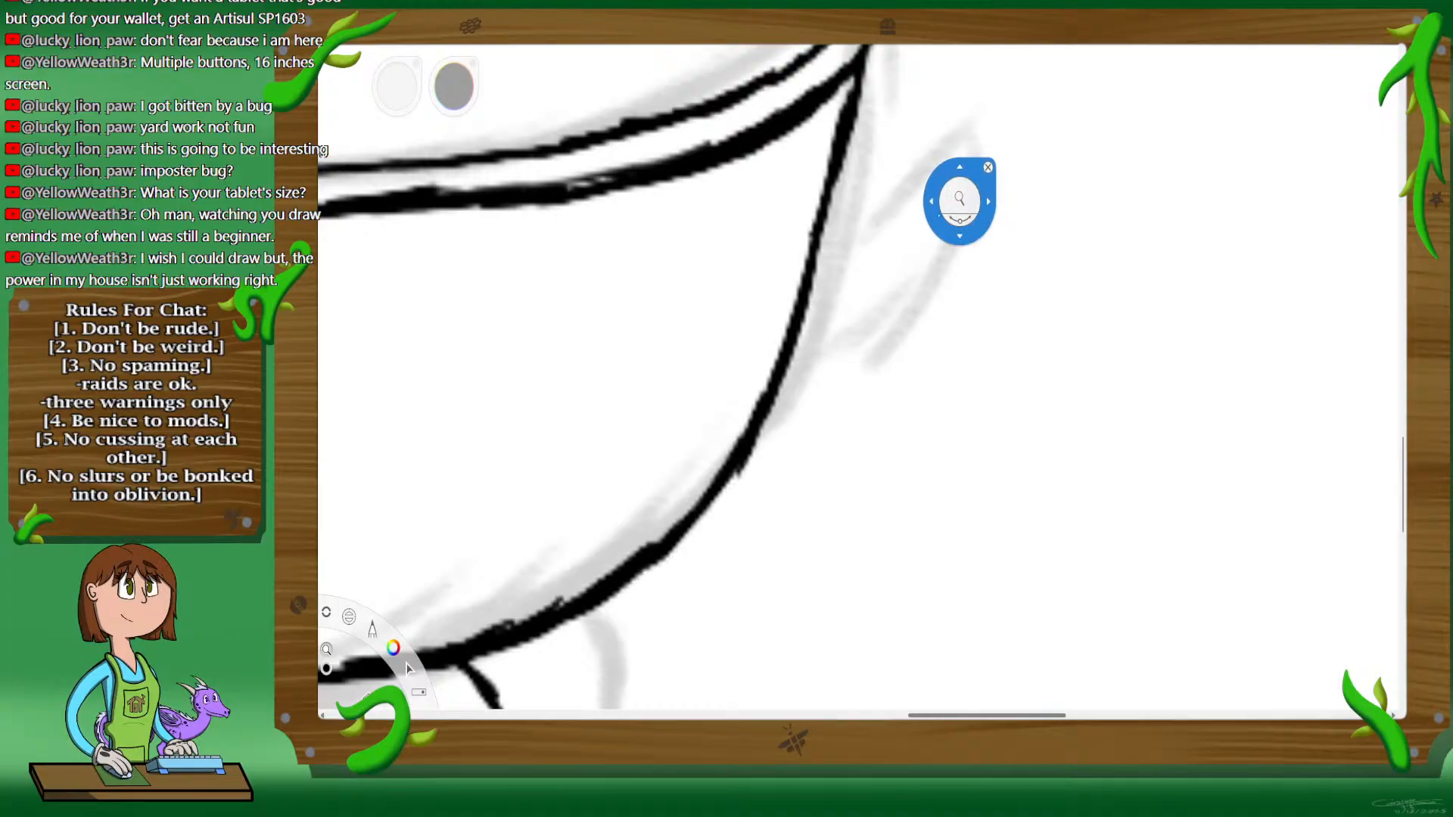
left_click(992, 172)
mouse_move(791, 356)
left_mouse_down()
mouse_move(884, 277)
mouse_move(890, 335)
mouse_move(838, 381)
mouse_move(883, 350)
mouse_move(719, 485)
left_mouse_up()
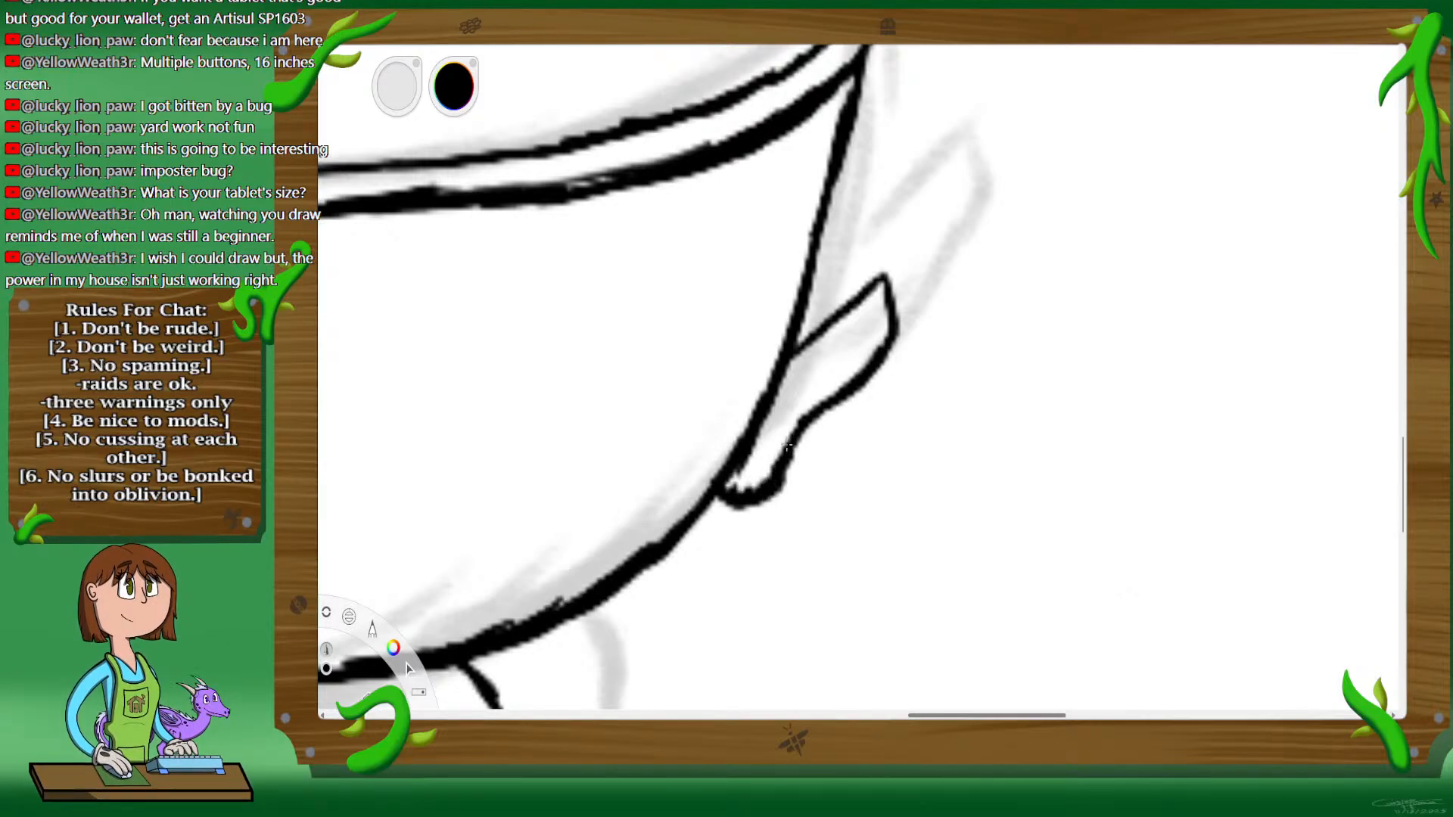
left_click_drag(823, 397, 781, 478)
left_click_drag(861, 373, 838, 391)
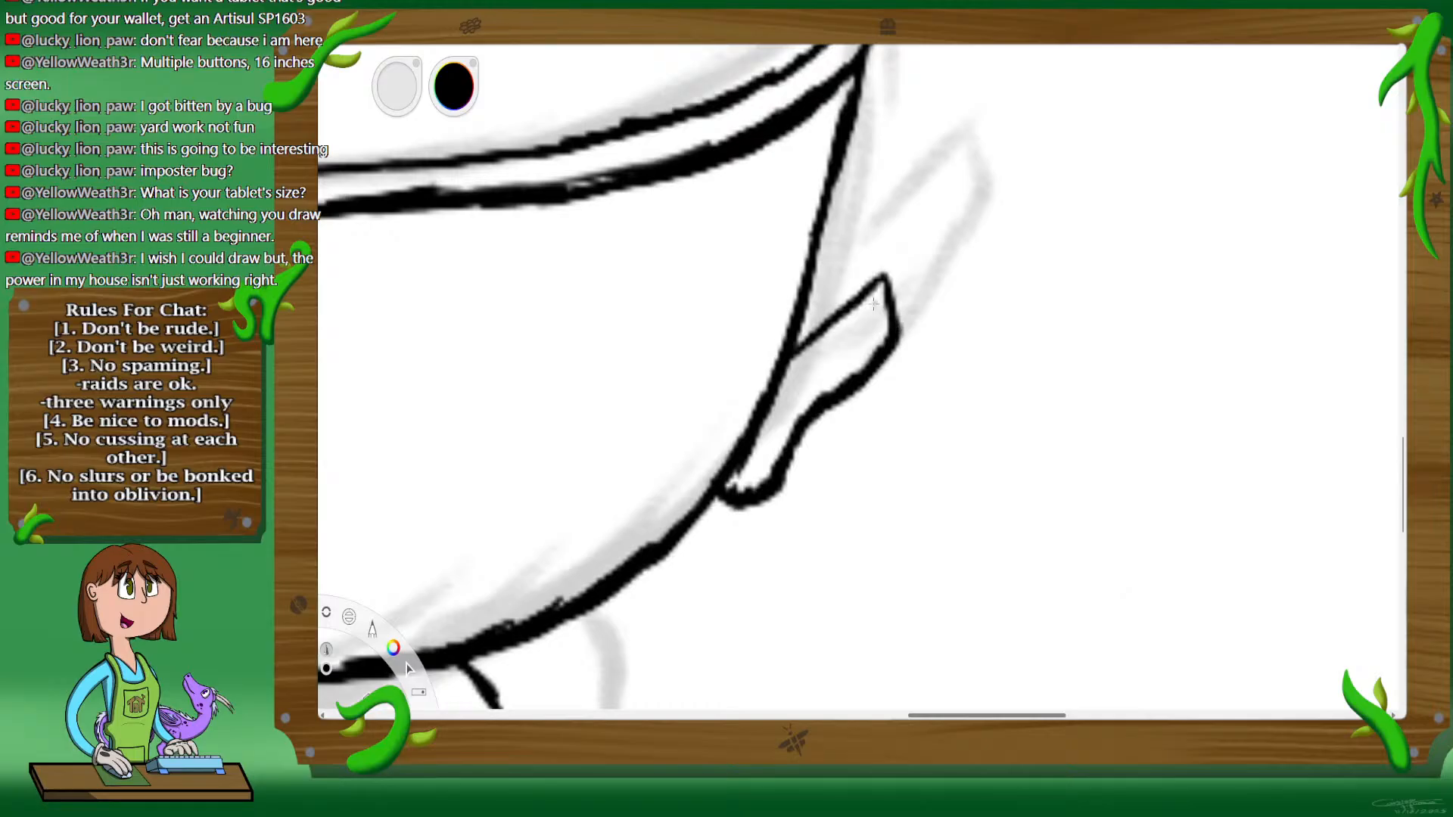
left_click_drag(823, 332, 805, 346)
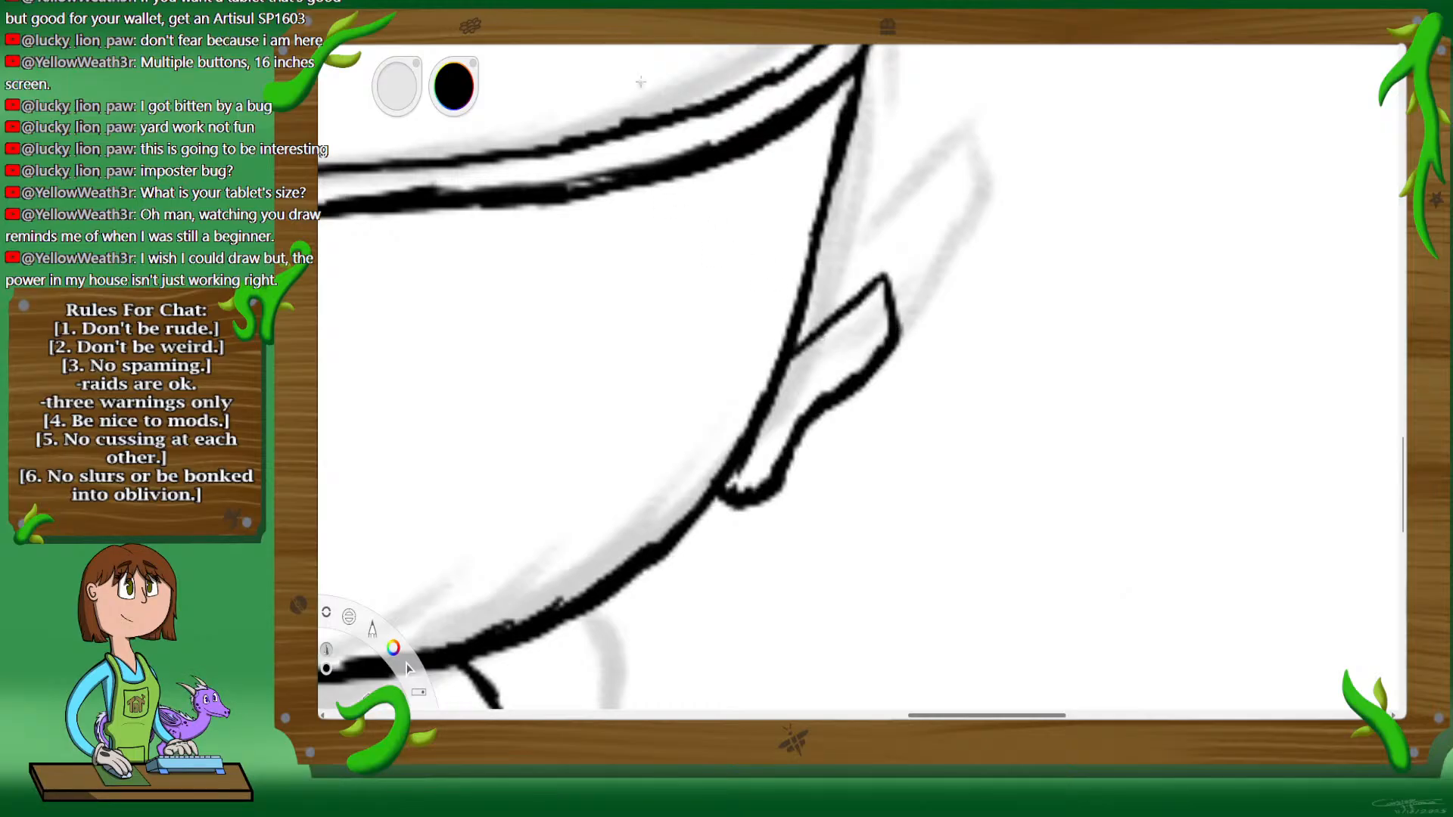
Step: Ink the left side and chin of the character's head in black over the sketch, running up to the forehead
key("space")
left_click_drag(798, 396, 1022, 431)
left_click_drag(687, 457, 868, 390)
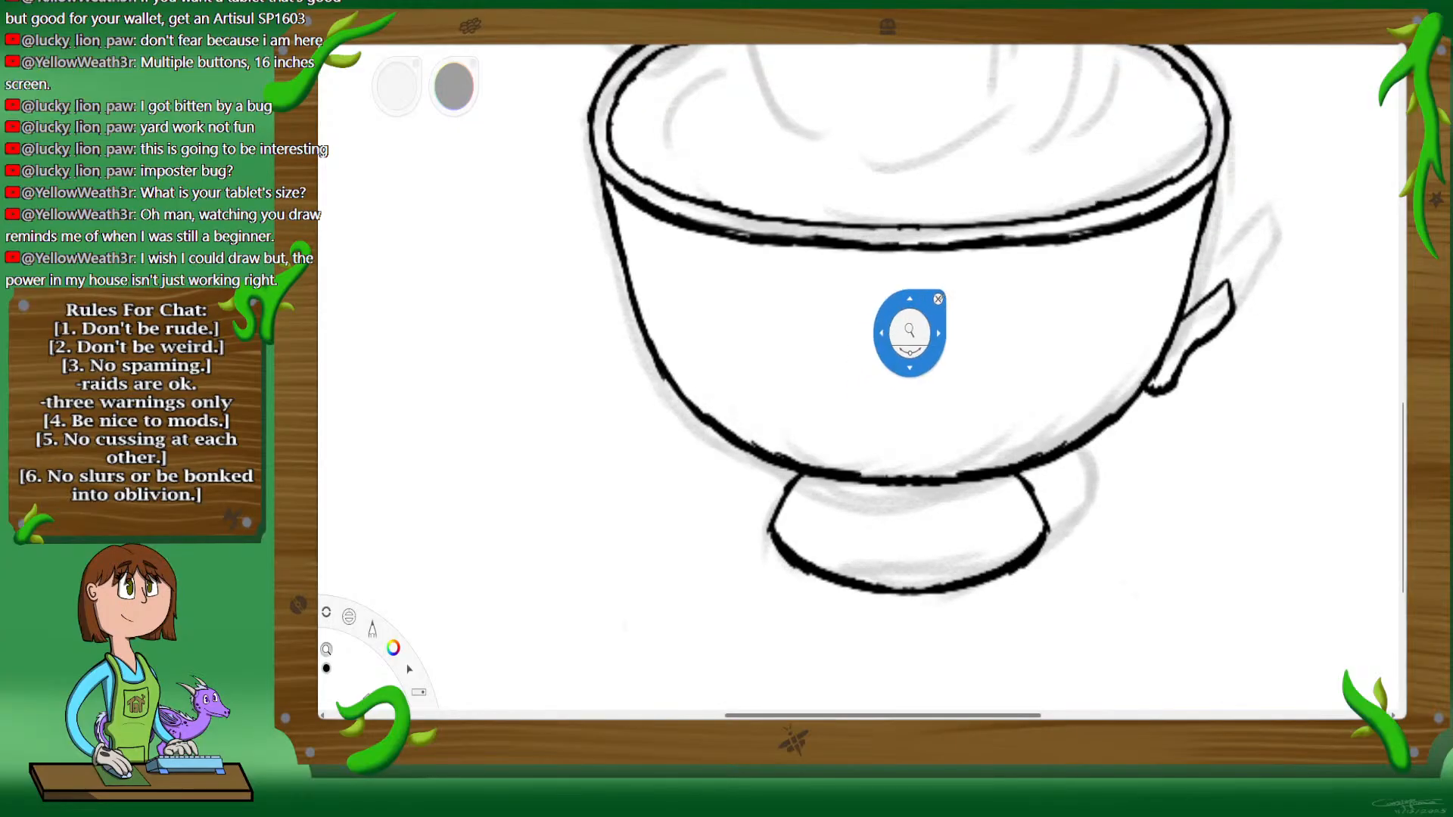
mouse_move(911, 302)
left_mouse_down()
mouse_move(872, 395)
mouse_move(949, 235)
mouse_move(952, 332)
left_mouse_up()
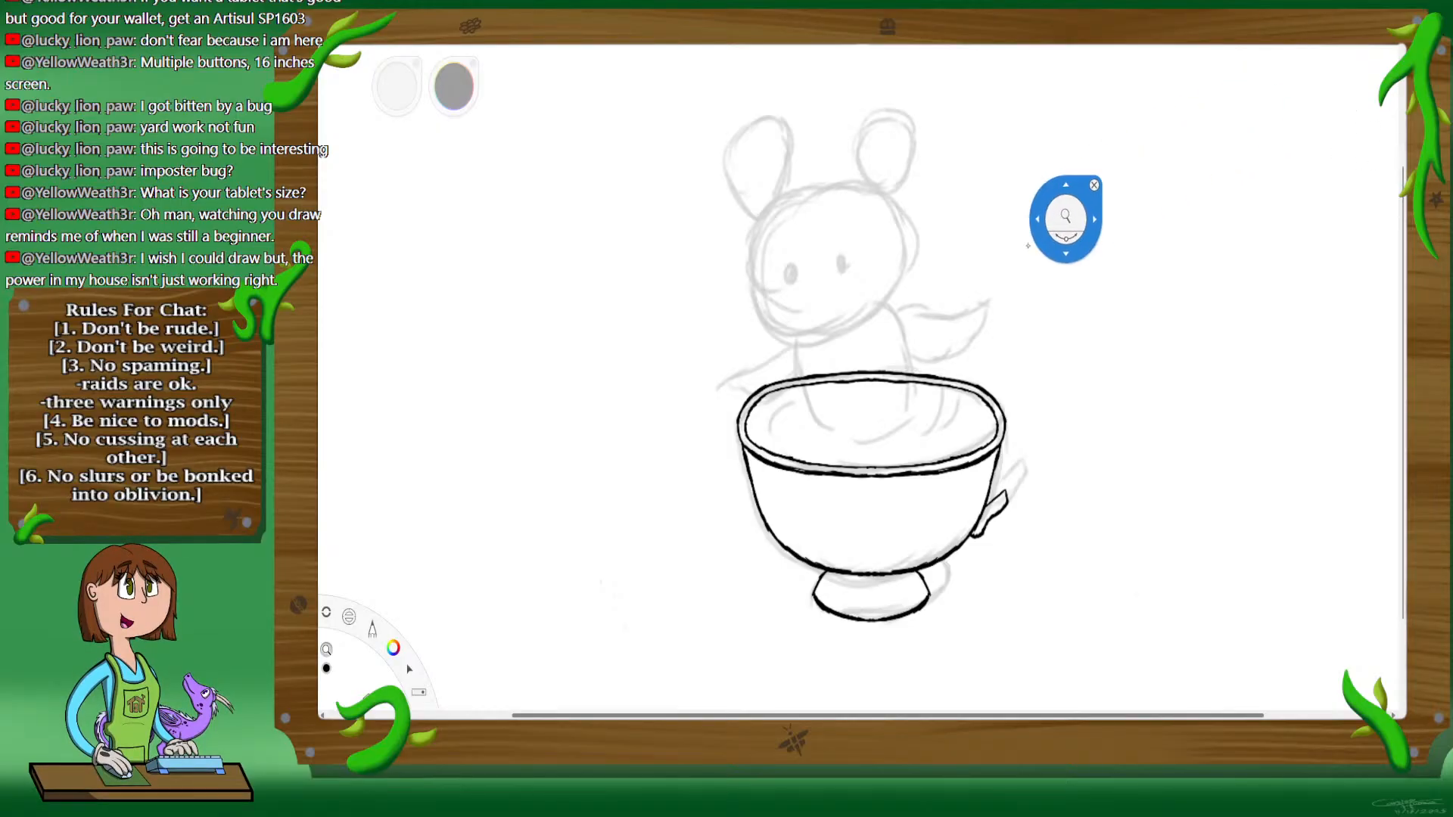
left_click_drag(866, 395, 872, 334)
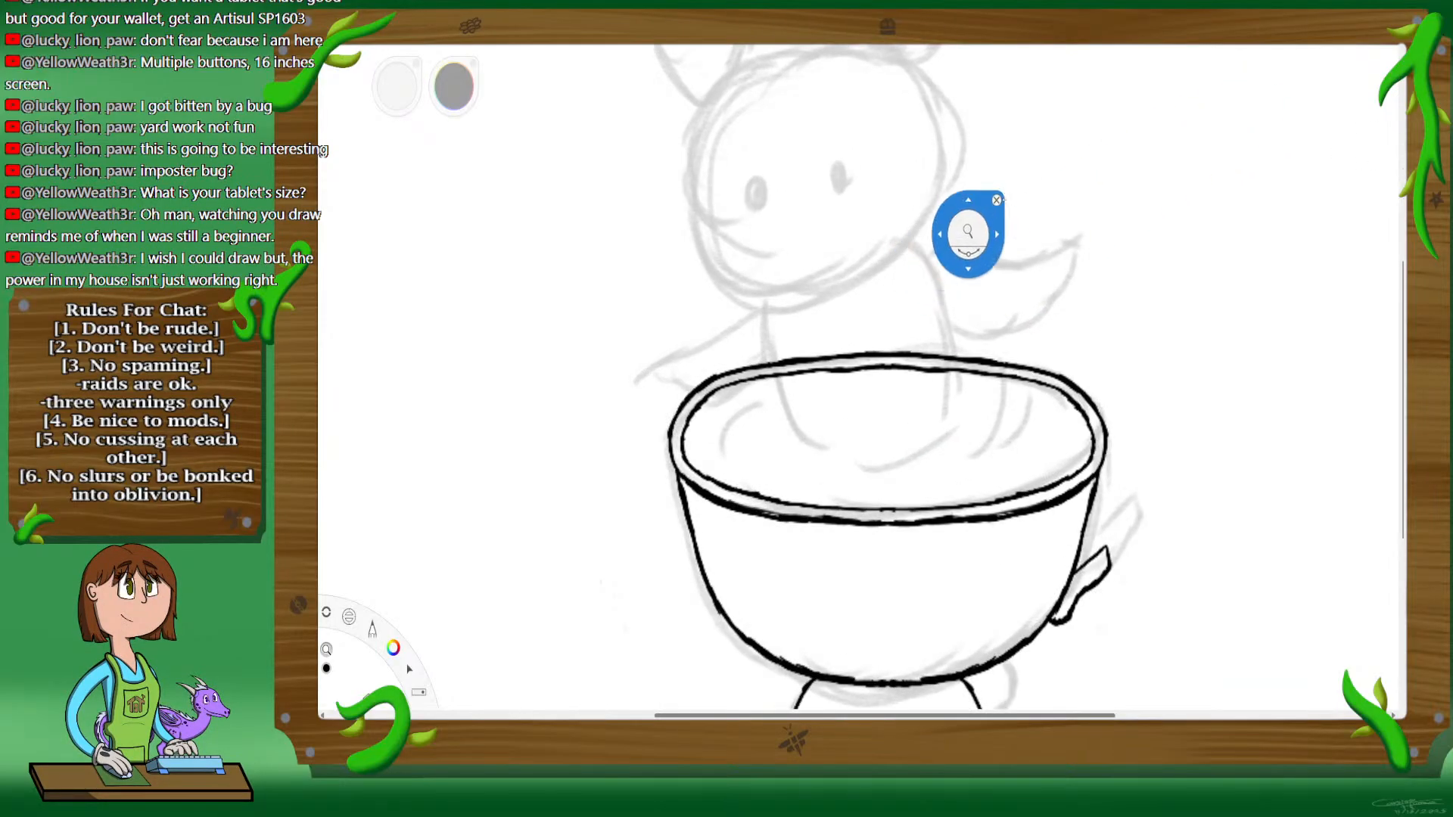
left_click_drag(978, 200, 992, 392)
left_click_drag(898, 399, 904, 381)
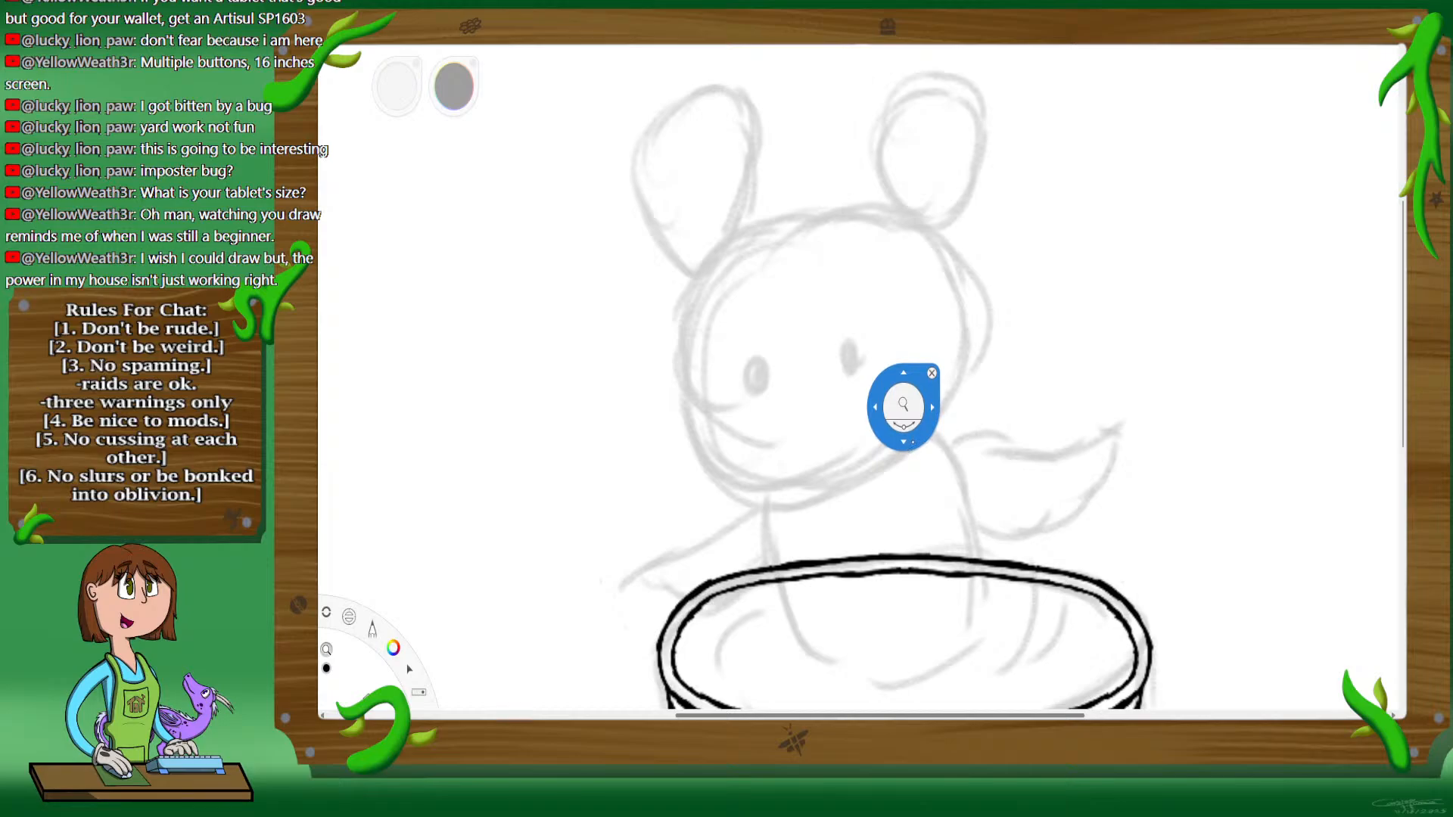
left_click_drag(905, 402, 914, 455)
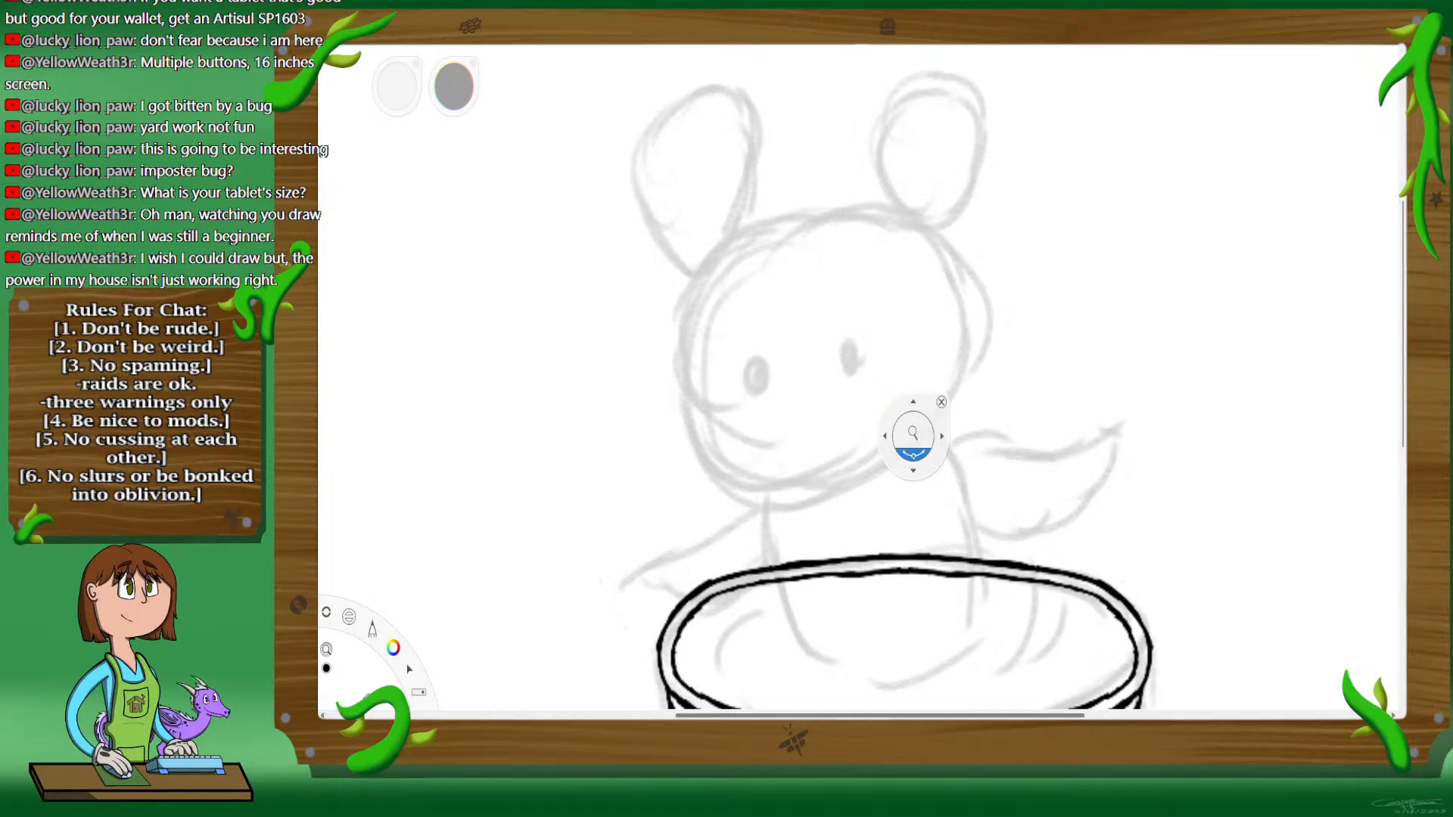
left_click_drag(913, 455, 810, 398)
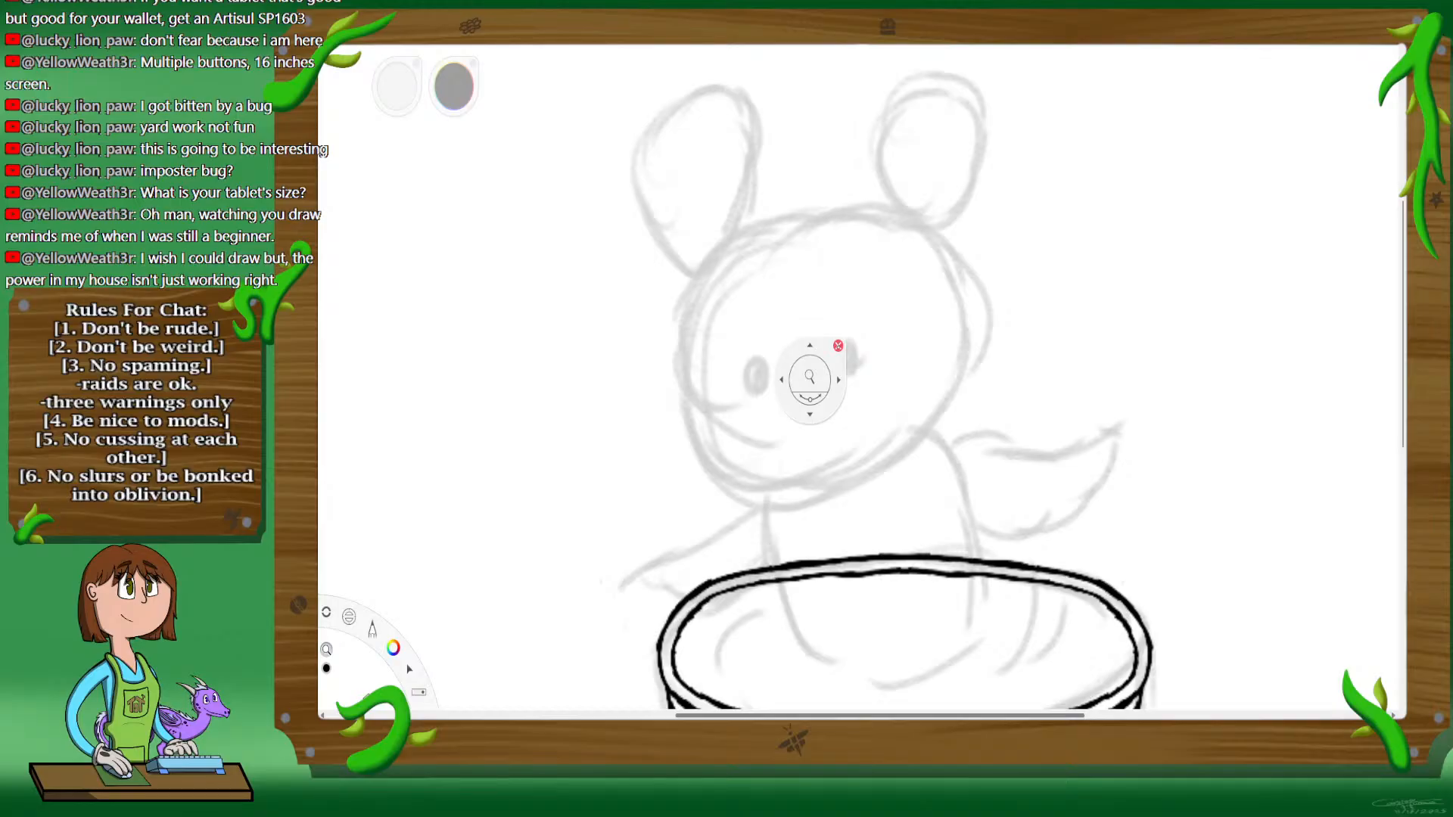
left_click(838, 345)
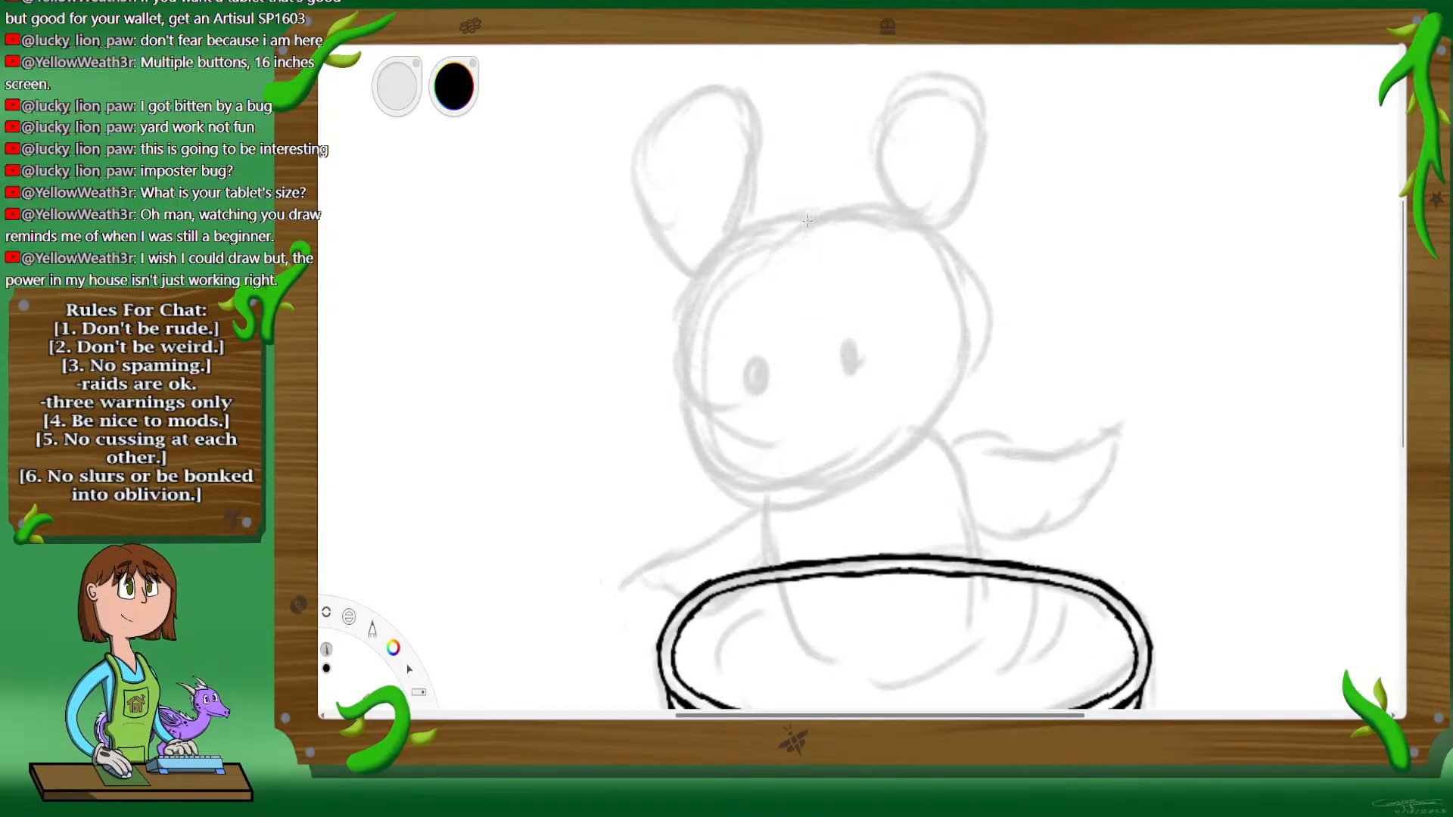
mouse_move(818, 216)
left_mouse_down()
mouse_move(726, 237)
mouse_move(684, 370)
left_mouse_up()
left_click_drag(688, 318, 711, 448)
mouse_move(690, 405)
left_mouse_down()
mouse_move(697, 435)
mouse_move(733, 483)
left_mouse_up()
mouse_move(693, 426)
left_mouse_down()
mouse_move(761, 506)
mouse_move(882, 474)
mouse_move(930, 428)
left_mouse_up()
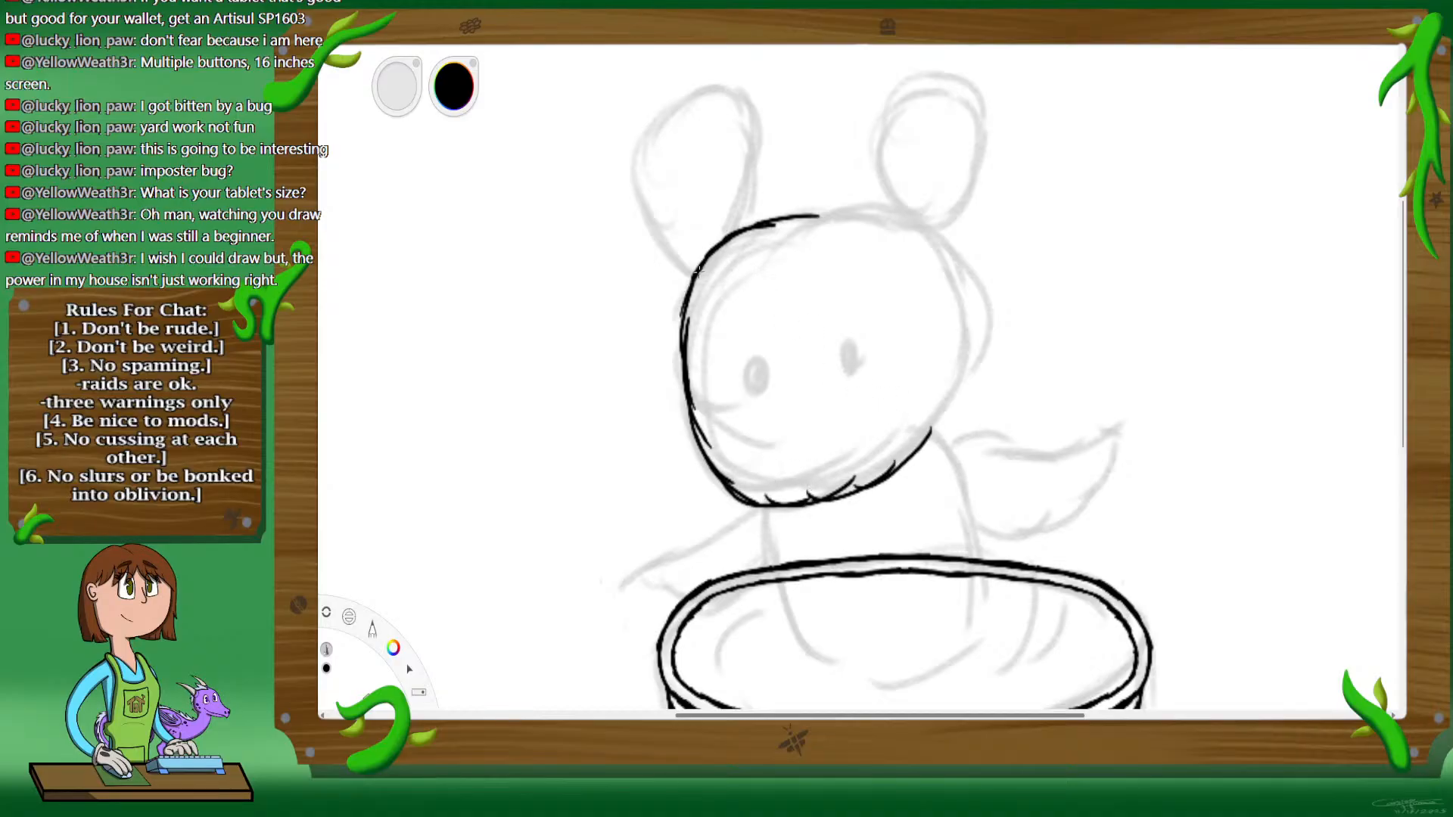
left_click_drag(683, 293, 759, 227)
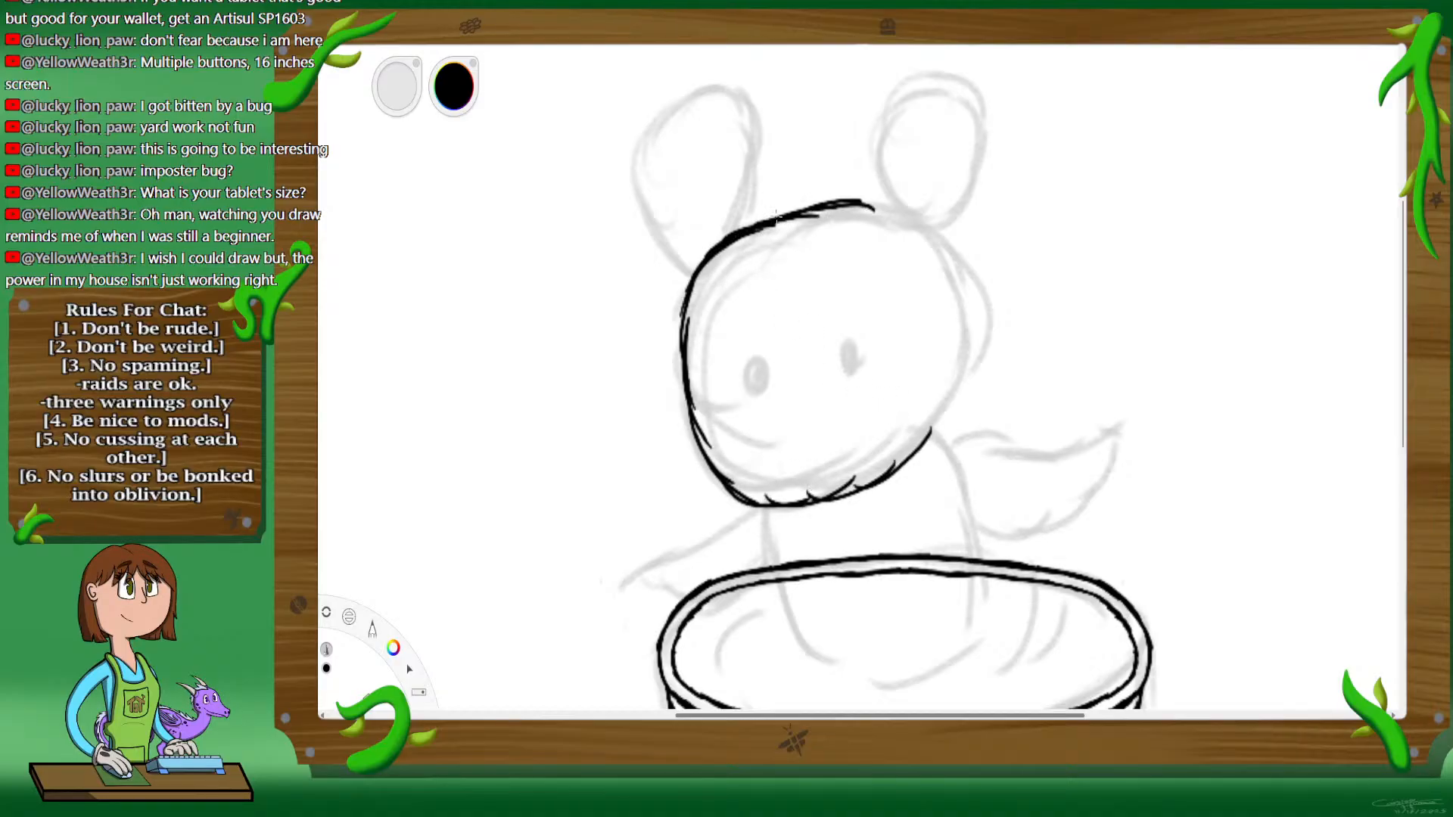
Step: Ink the top and right side of the head to close its outline, smoothing and thickening the line all around
mouse_move(821, 206)
left_mouse_down()
mouse_move(893, 220)
mouse_move(932, 256)
left_mouse_up()
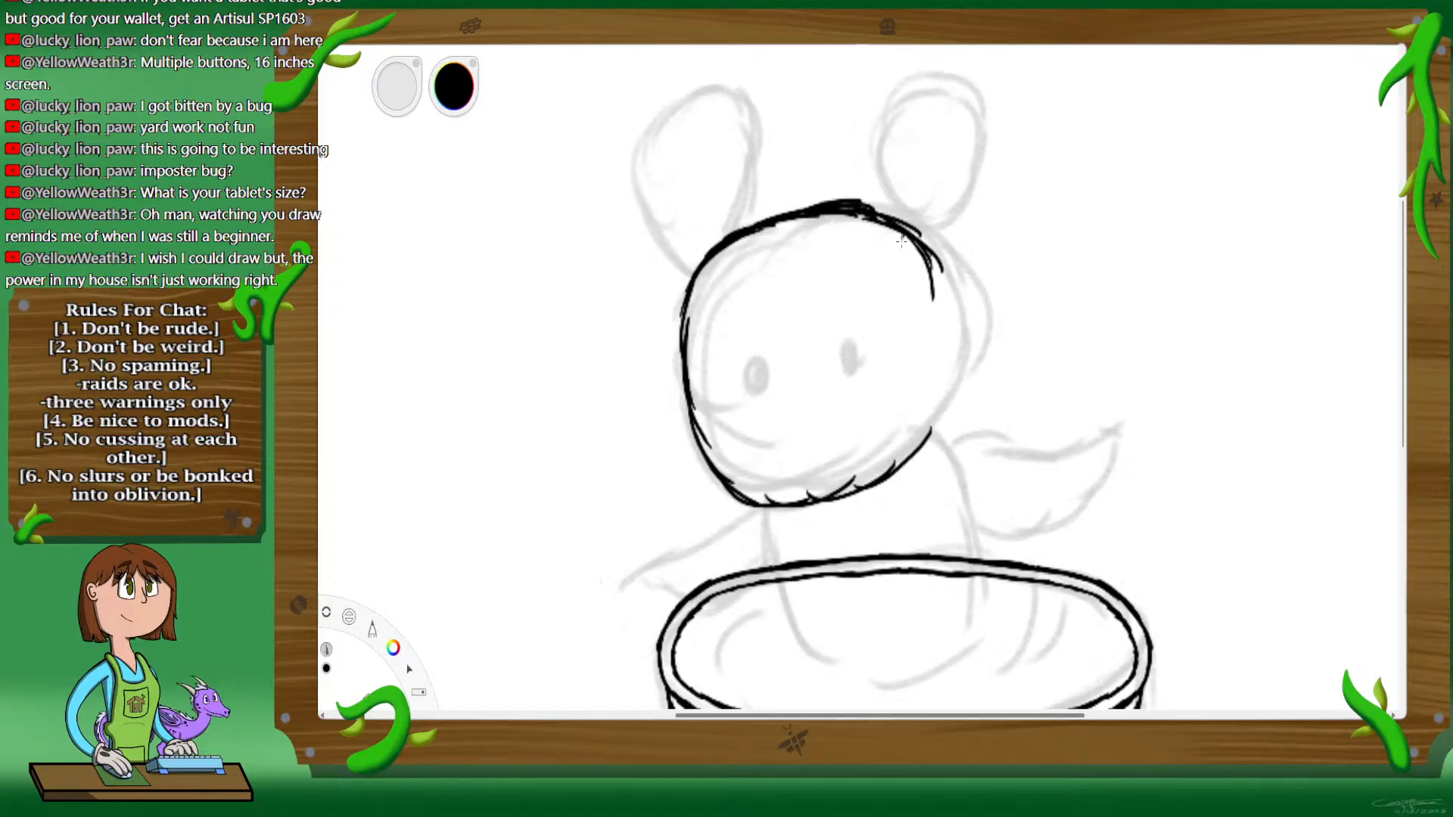
left_click_drag(943, 333, 928, 420)
left_click_drag(944, 311, 931, 279)
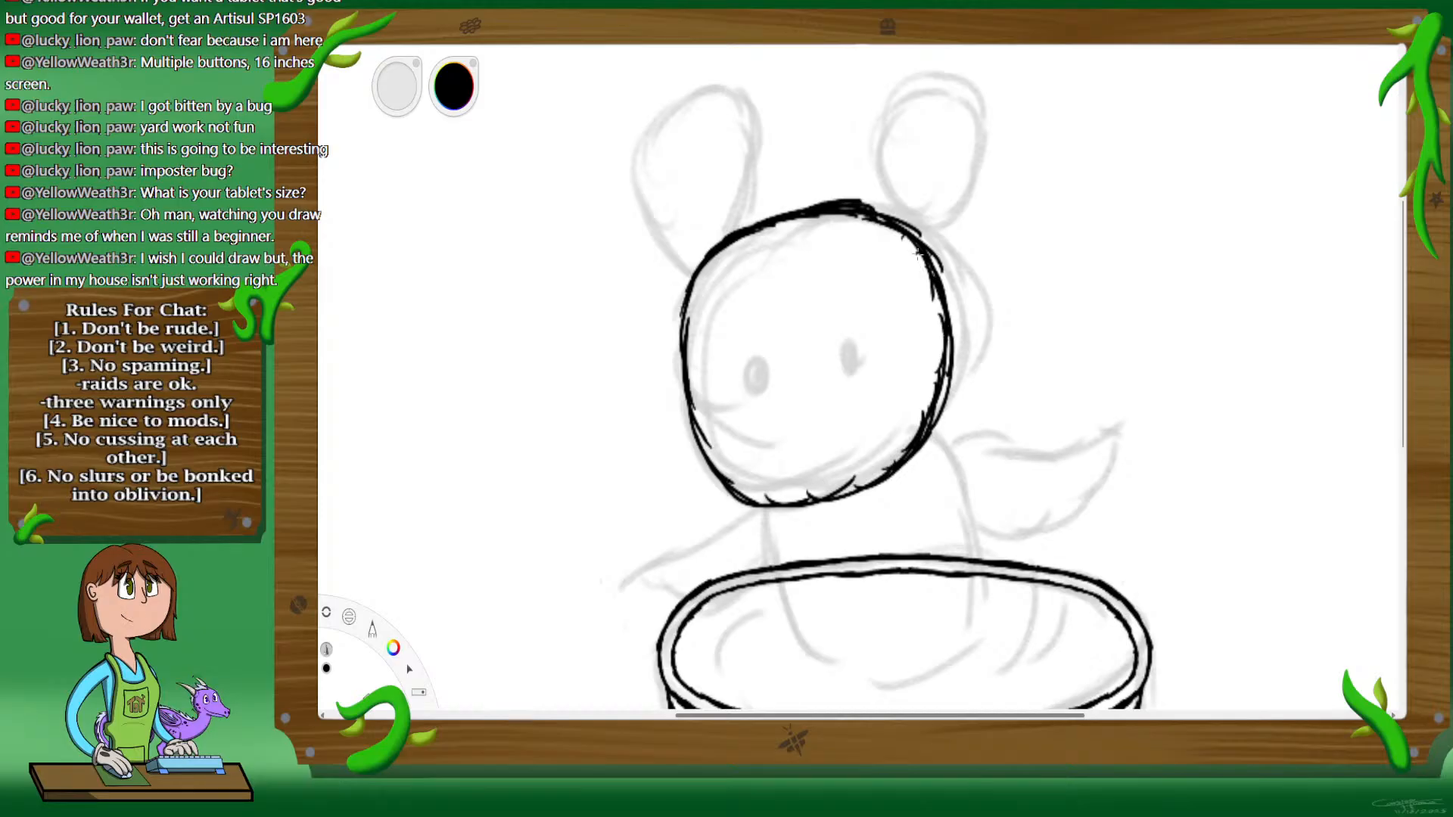
left_click_drag(947, 369, 919, 451)
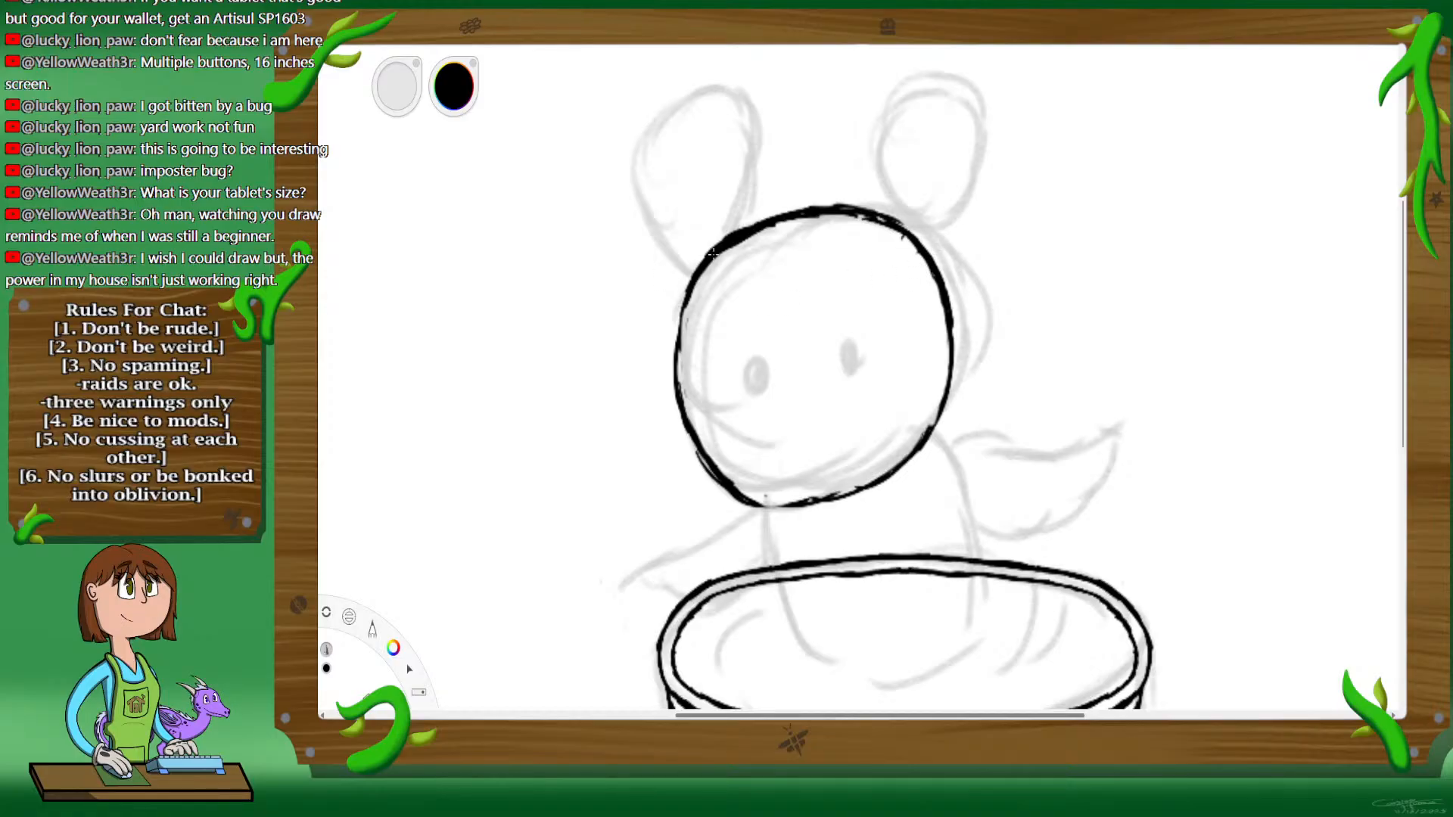
mouse_move(693, 274)
left_mouse_down()
mouse_move(688, 409)
mouse_move(679, 357)
mouse_move(679, 373)
mouse_move(703, 442)
mouse_move(683, 402)
mouse_move(713, 464)
mouse_move(787, 504)
left_mouse_up()
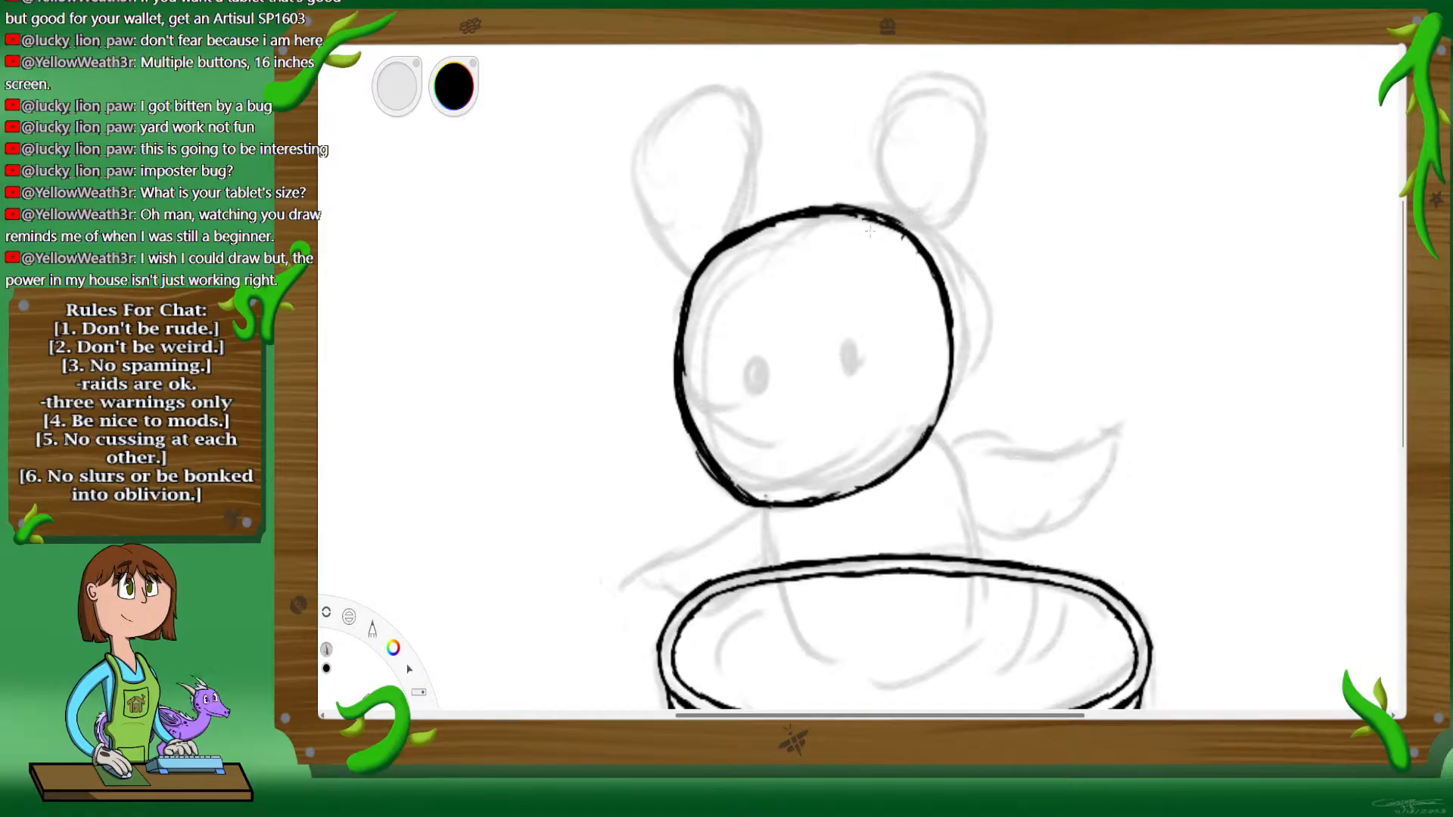
Step: Ink two rounded ears in black on top of the head, shorter than sketched, and raise the left ear's tip with a second curve
mouse_move(874, 234)
left_mouse_down()
mouse_move(867, 187)
mouse_move(892, 137)
mouse_move(946, 137)
mouse_move(967, 216)
mouse_move(954, 244)
mouse_move(918, 261)
left_mouse_up()
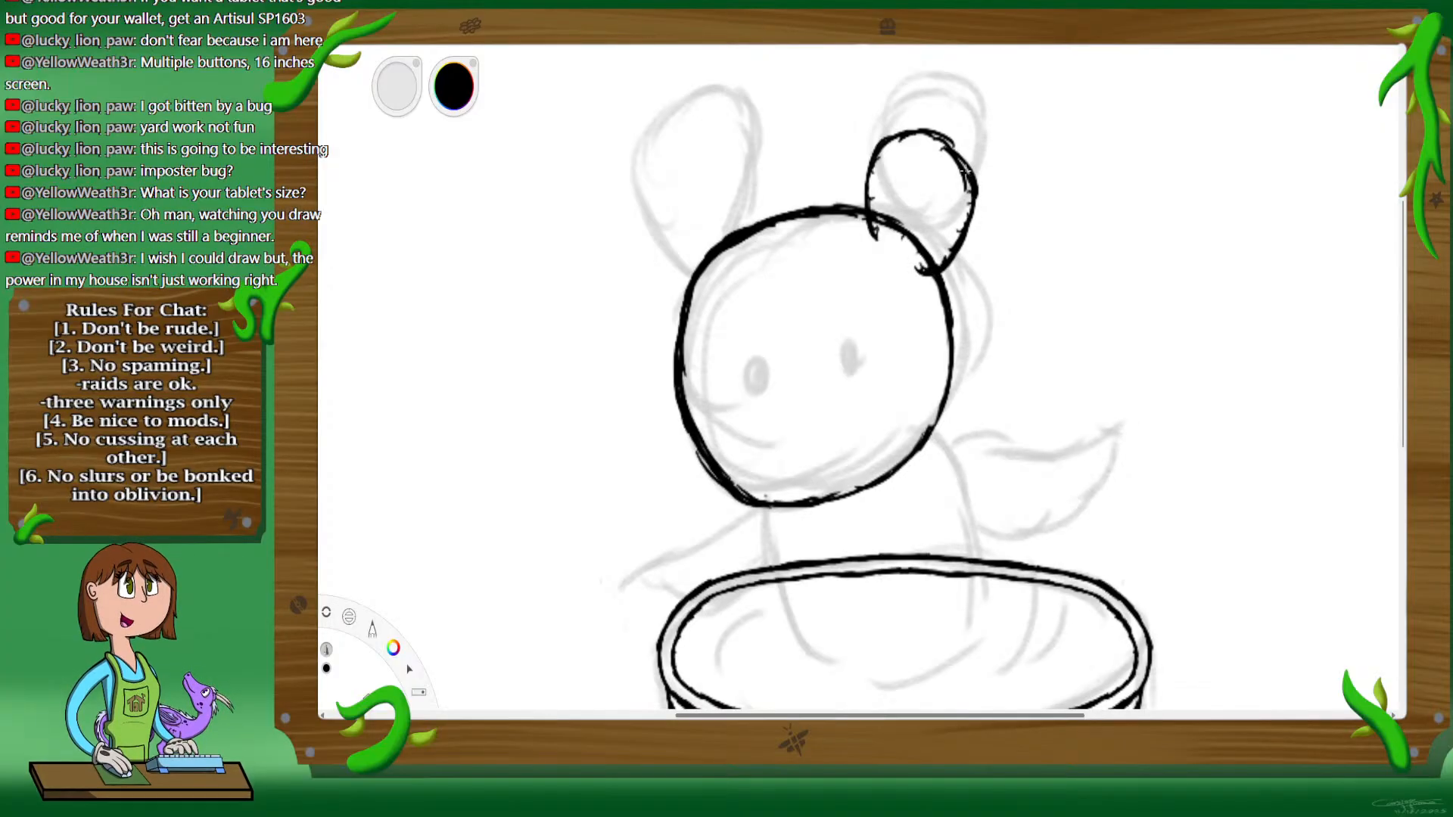
left_click_drag(914, 133, 957, 154)
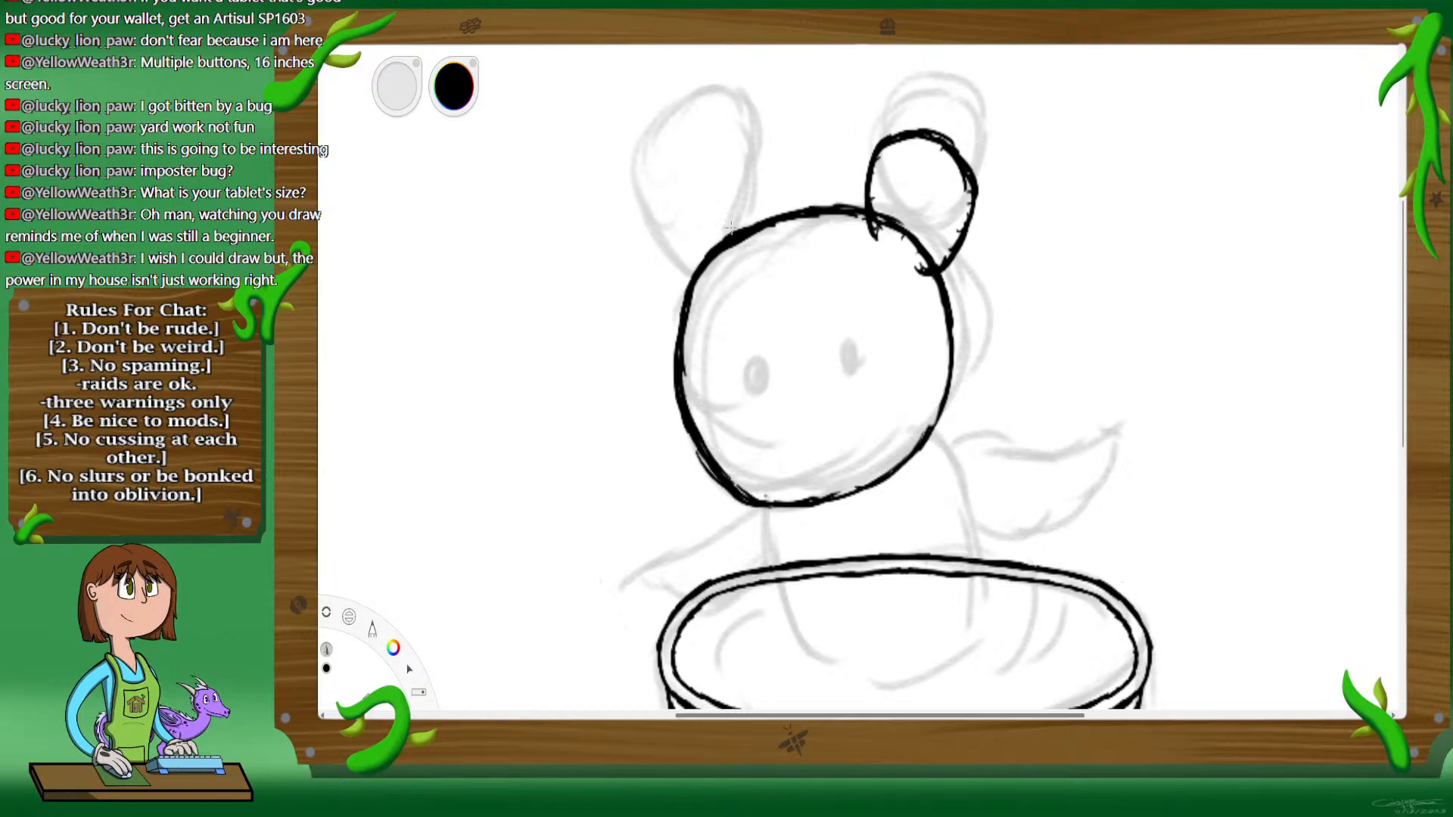
mouse_move(746, 236)
left_mouse_down()
mouse_move(747, 177)
mouse_move(710, 164)
left_mouse_up()
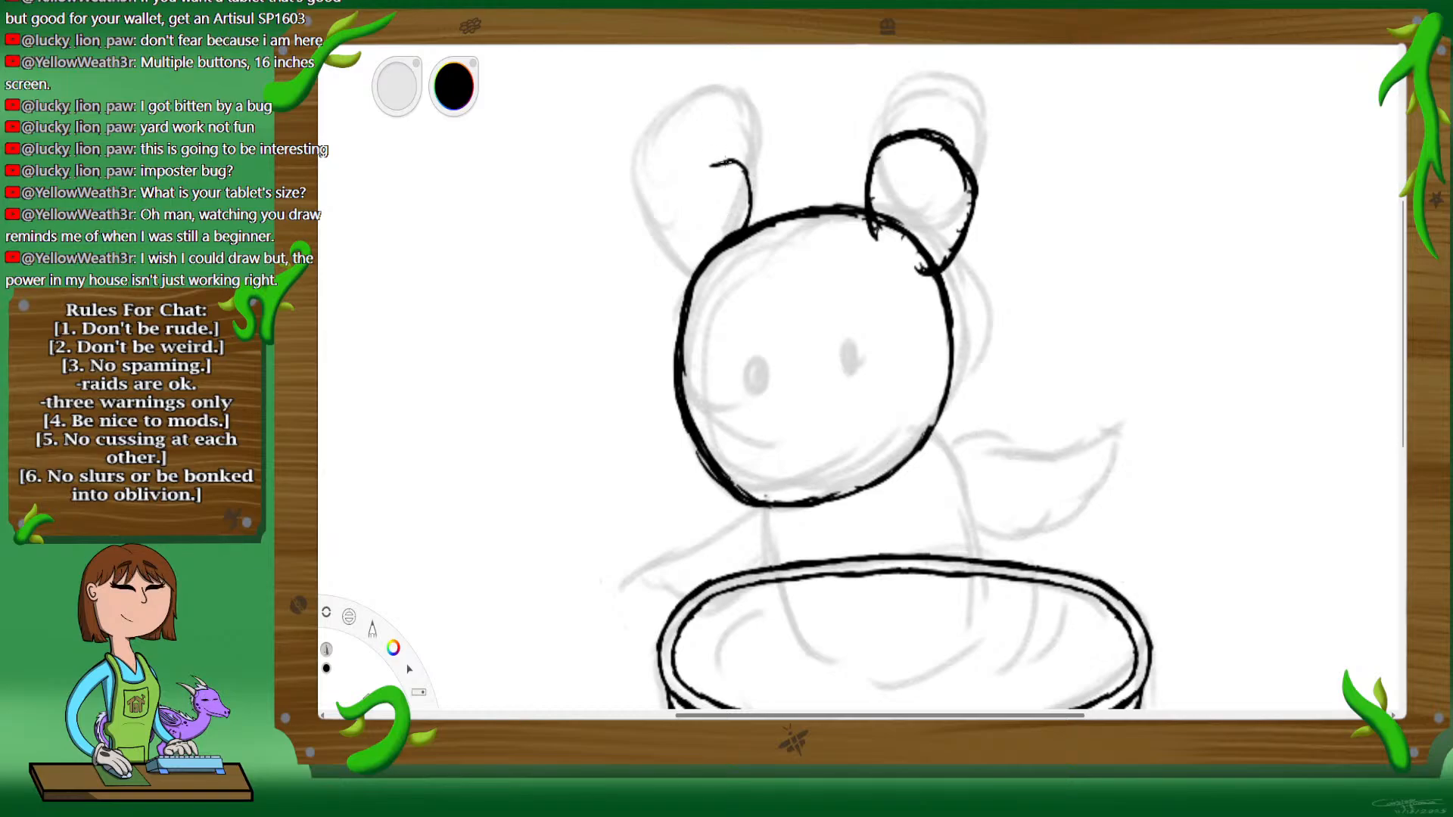
mouse_move(687, 286)
left_mouse_down()
mouse_move(659, 238)
mouse_move(677, 270)
mouse_move(659, 218)
mouse_move(673, 261)
mouse_move(687, 176)
mouse_move(665, 196)
mouse_move(698, 168)
mouse_move(746, 183)
left_mouse_up()
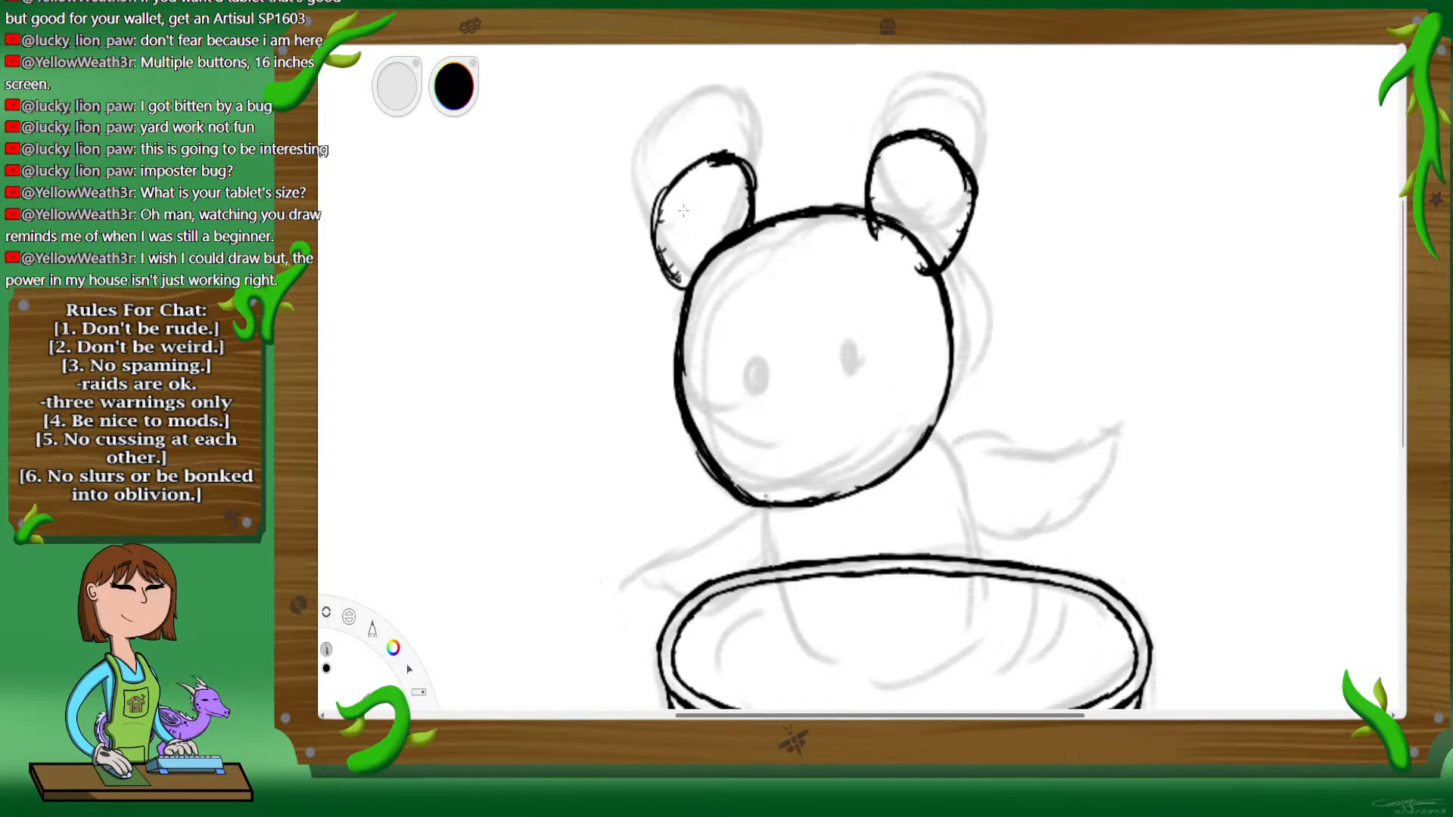
mouse_move(669, 169)
left_mouse_down()
mouse_move(661, 190)
mouse_move(700, 140)
mouse_move(738, 152)
left_mouse_up()
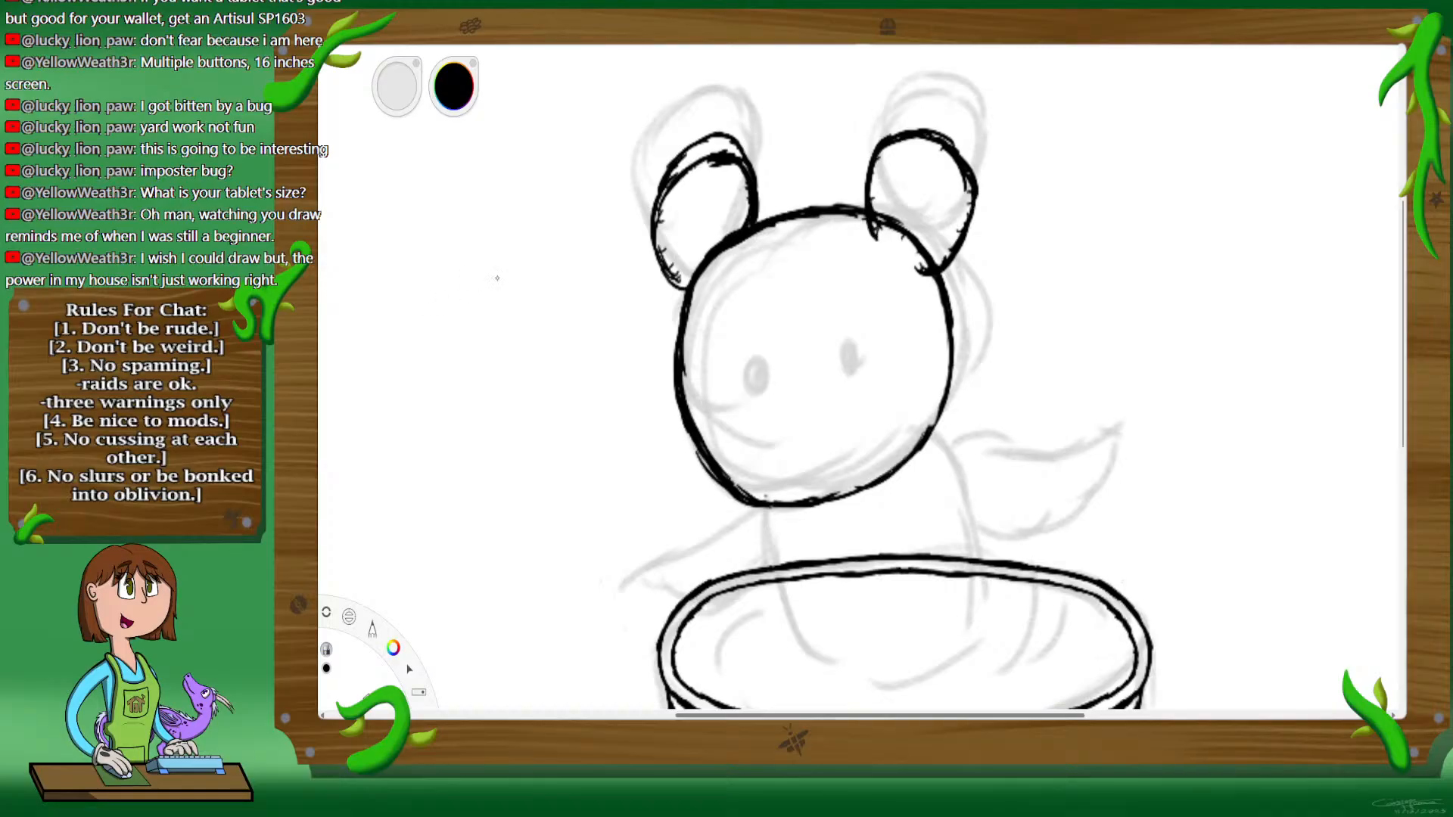
Step: Clean up the left ear's leftover inner lines and erase the head outline where it crosses the inside of the right ear
key("ctrl+z")
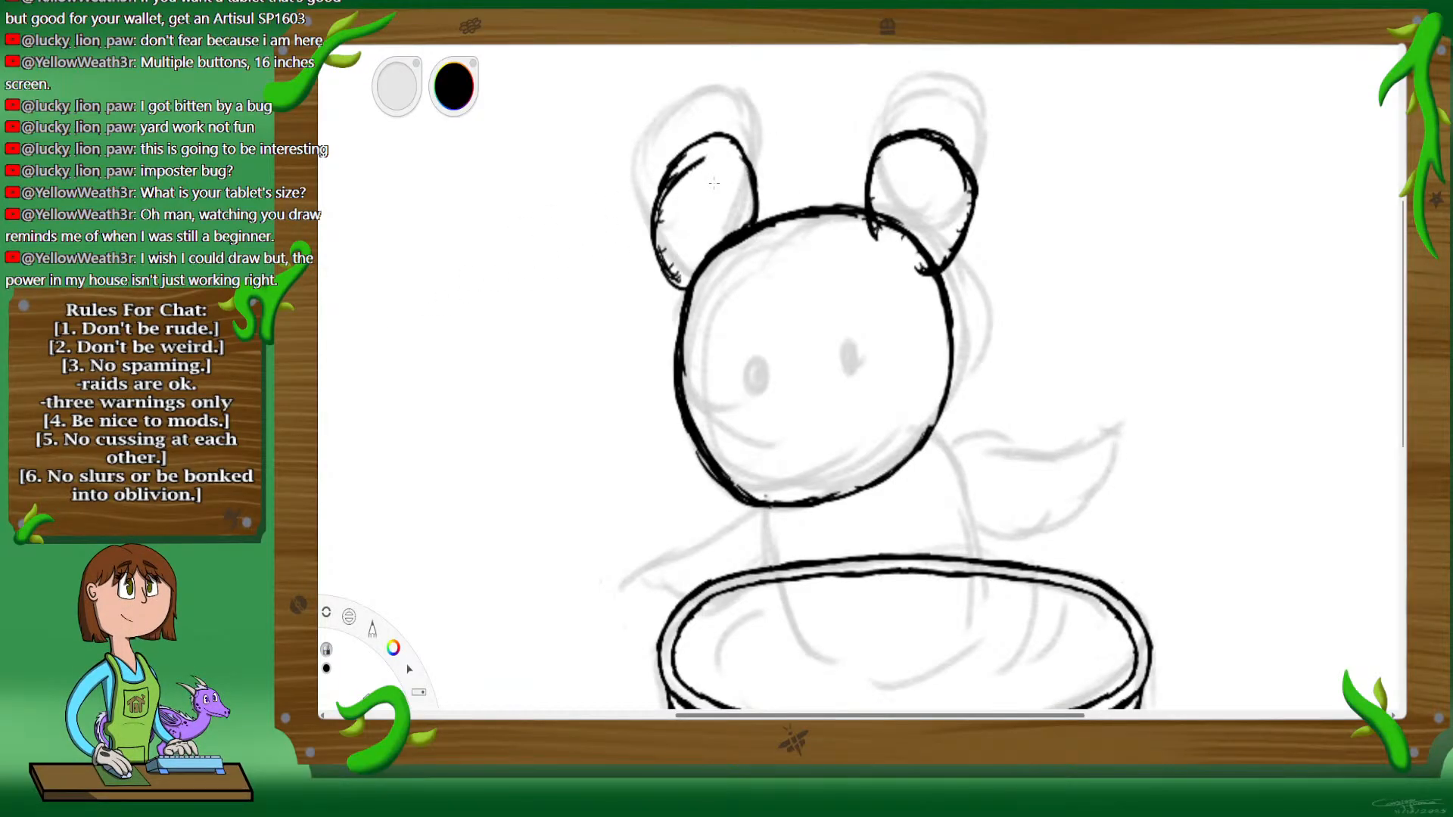
key("ctrl+z")
left_click_drag(684, 255, 672, 229)
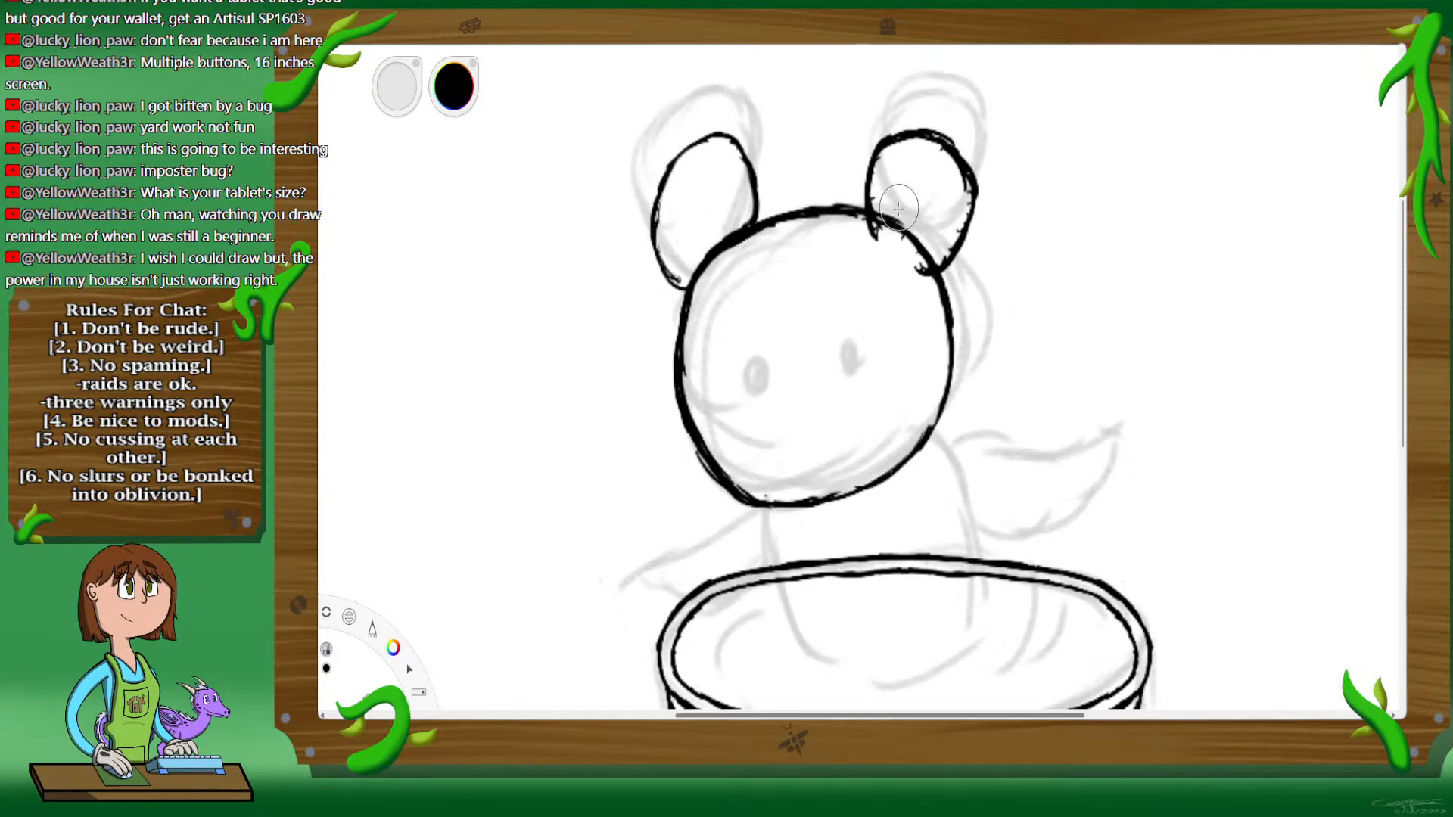
left_click_drag(897, 208, 938, 262)
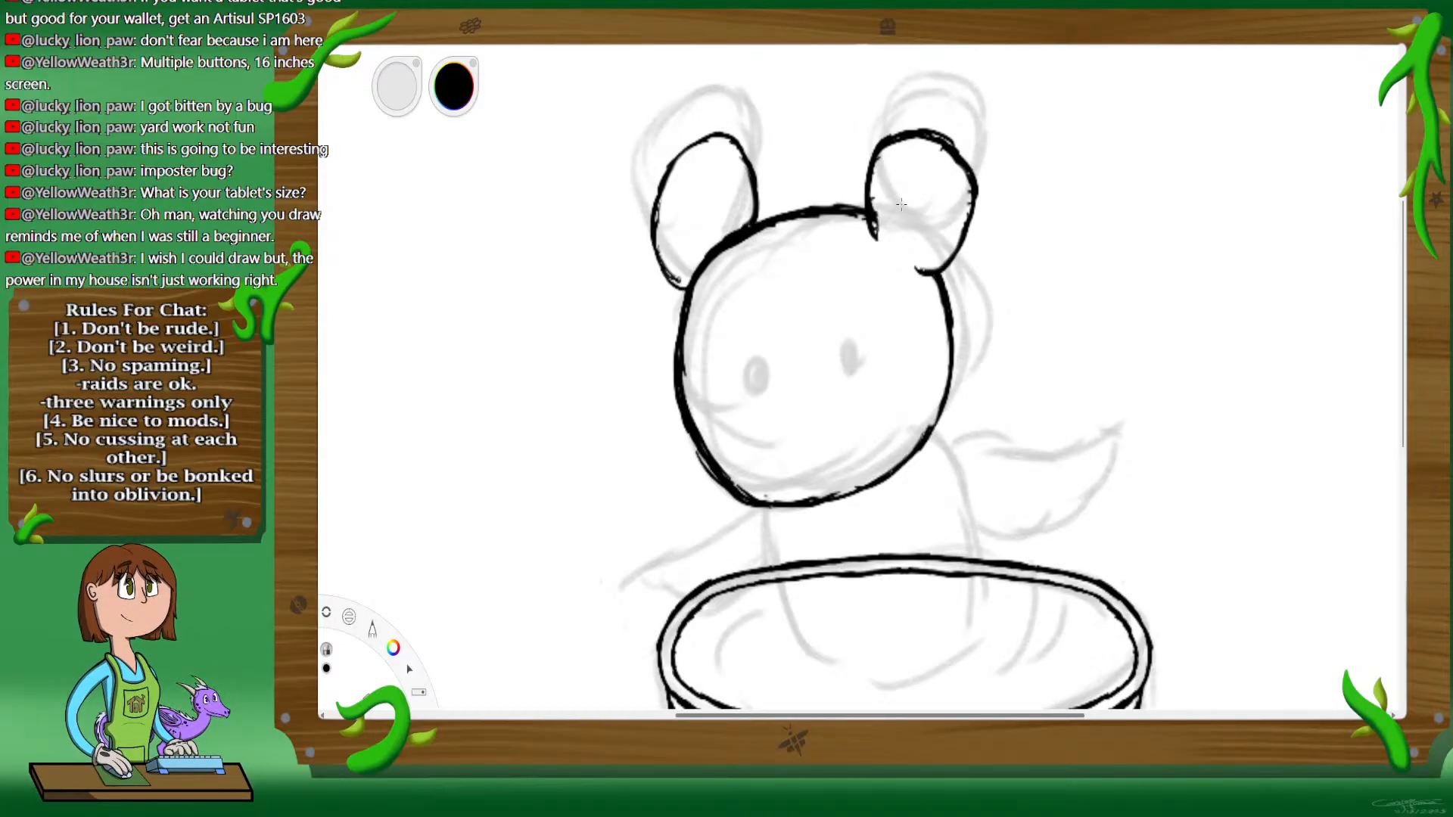
left_click_drag(902, 204, 900, 221)
Step: Ink both sides of the body from beneath the head down into the cup, erasing and redrawing the lower left side
left_click_drag(921, 451, 995, 629)
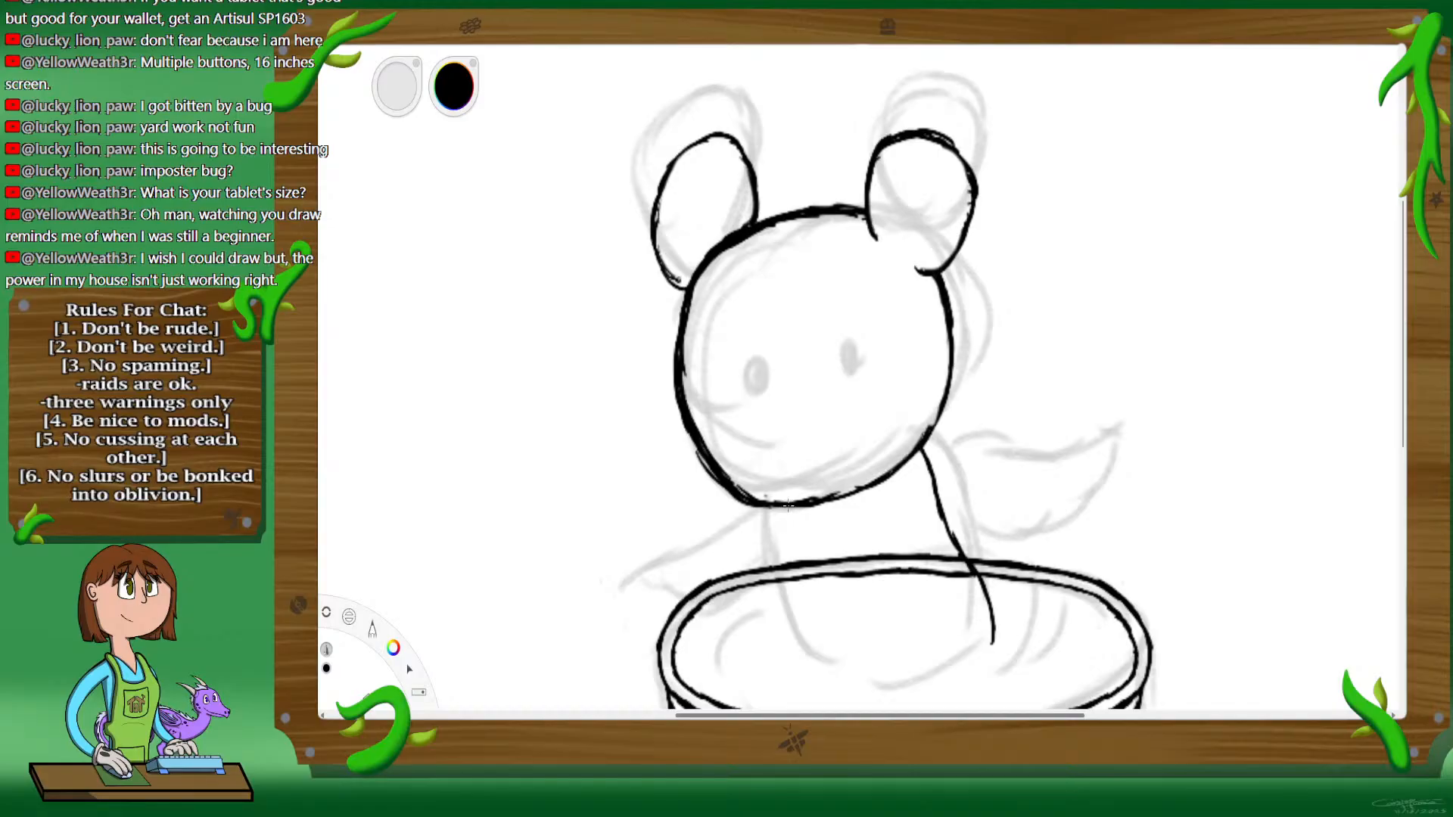
mouse_move(788, 506)
left_mouse_down()
mouse_move(778, 579)
mouse_move(794, 649)
mouse_move(809, 659)
left_mouse_up()
key("space")
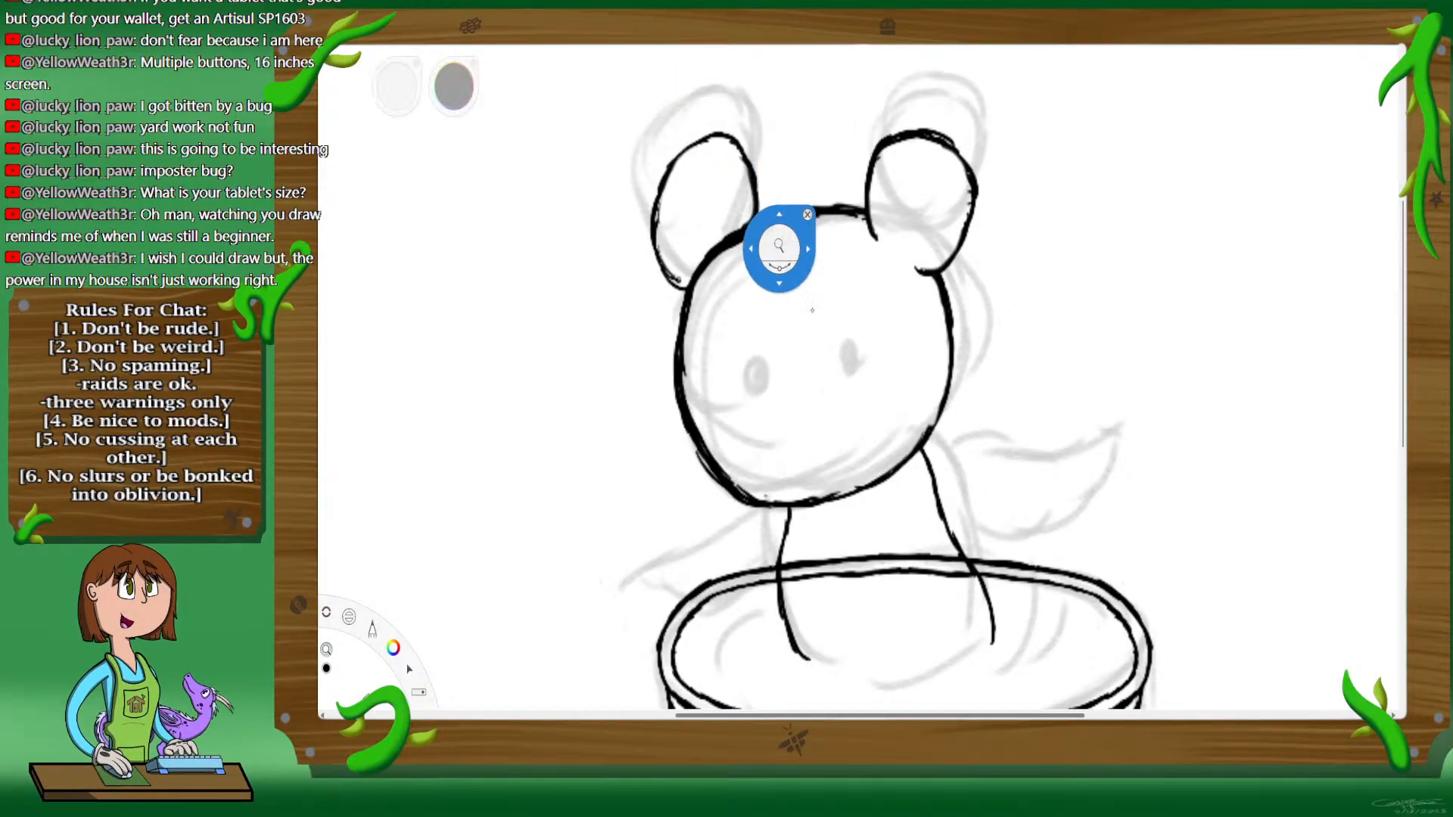
left_click_drag(941, 597, 932, 414)
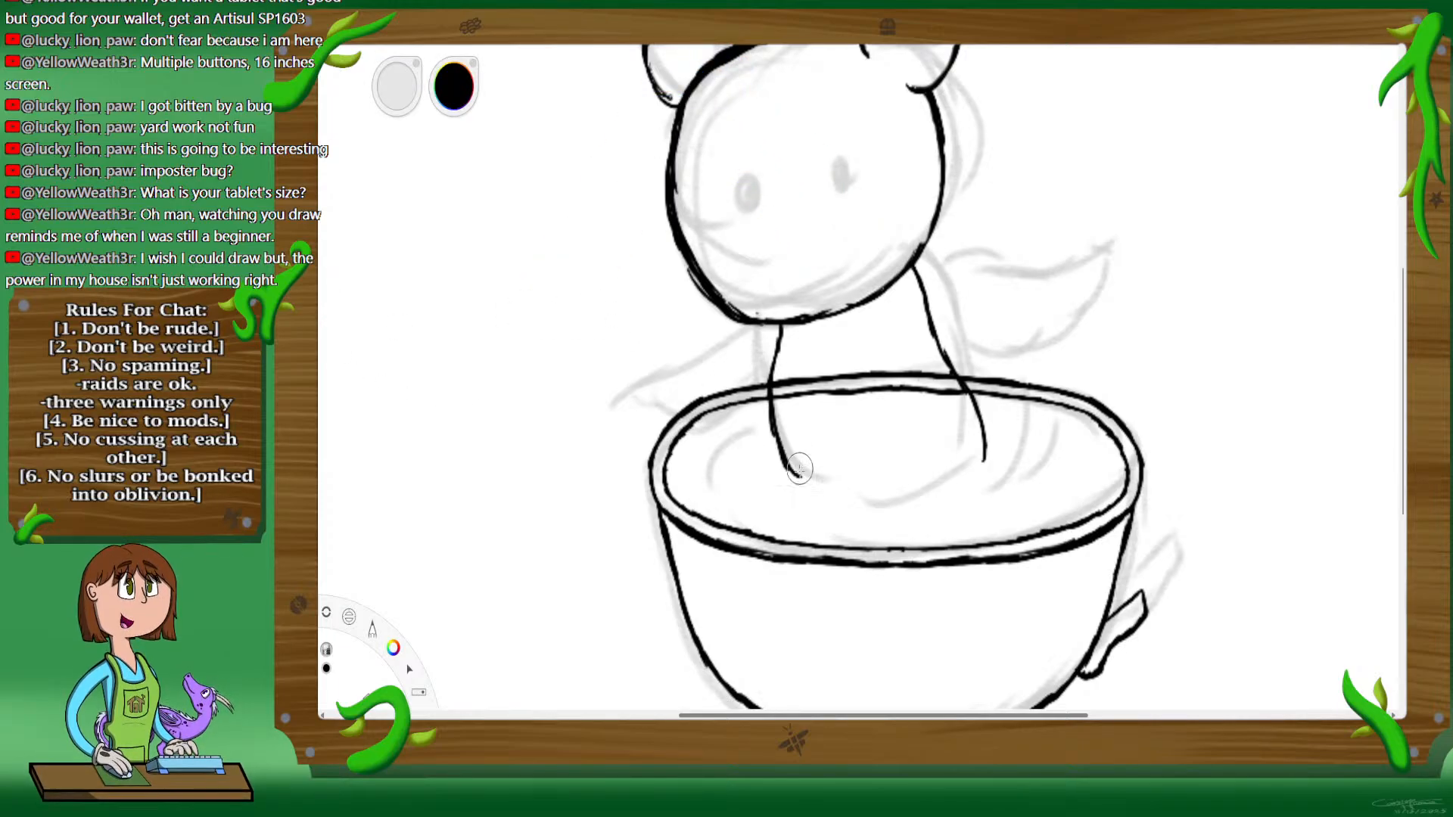
key("ctrl+z")
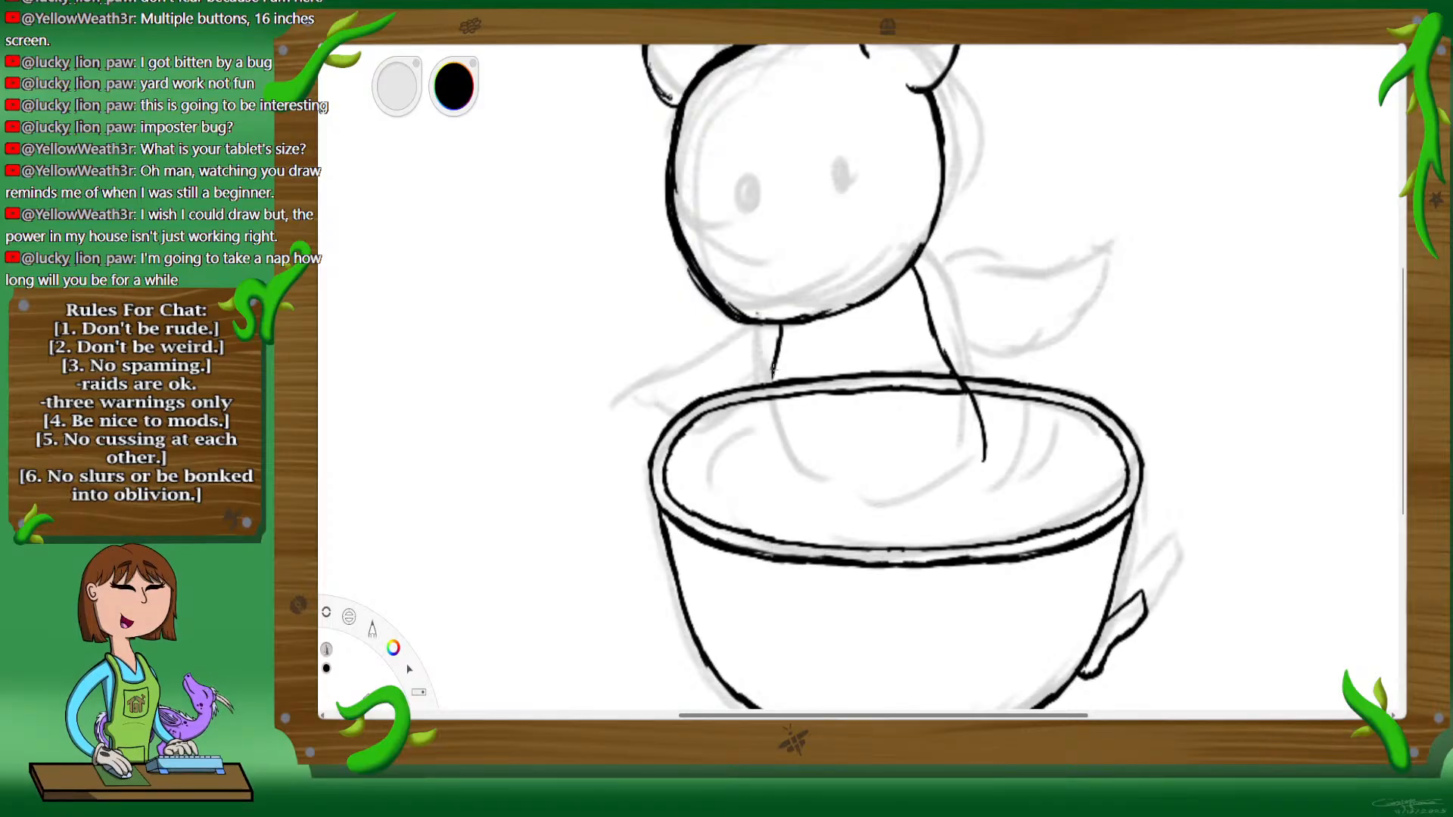
mouse_move(768, 424)
left_mouse_down()
mouse_move(774, 363)
mouse_move(771, 467)
mouse_move(792, 489)
left_mouse_up()
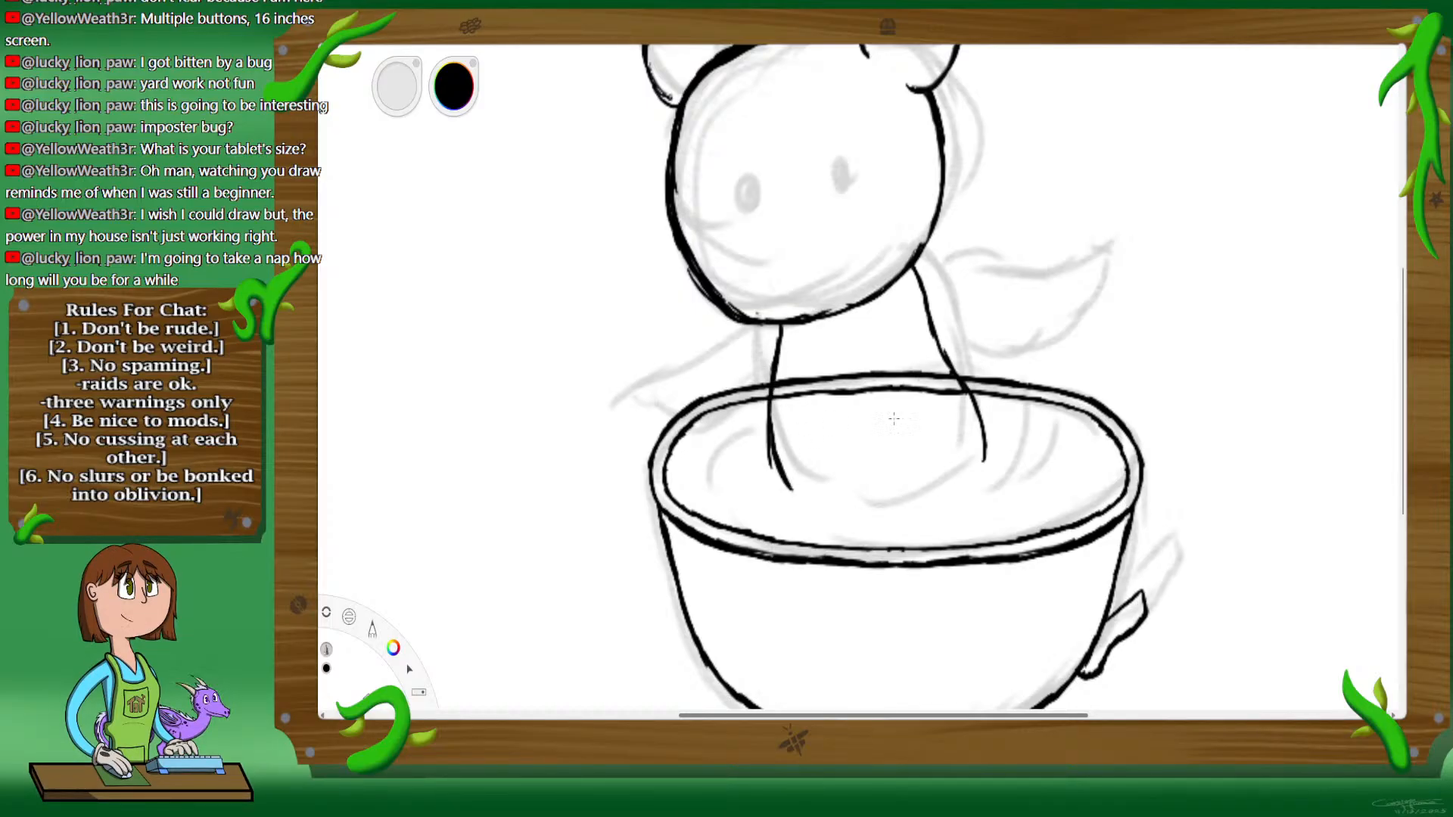
left_click_drag(983, 447, 986, 495)
Step: Ink the right arm hanging into the cup and the raised left arm, and add a small rounded shape beneath the right hand
mouse_move(919, 287)
left_mouse_down()
mouse_move(971, 316)
mouse_move(944, 301)
mouse_move(1033, 401)
left_mouse_up()
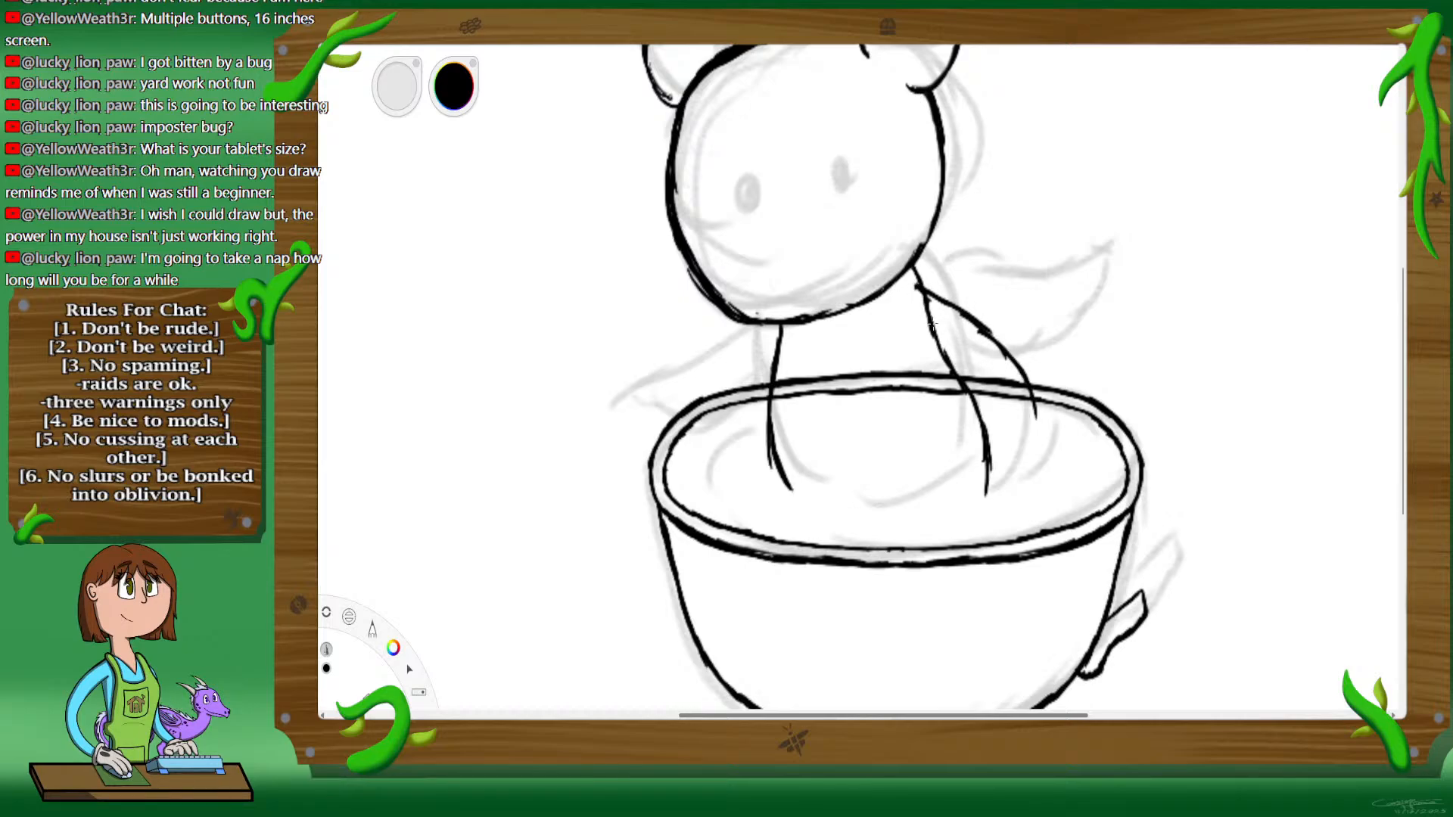
mouse_move(915, 313)
left_mouse_down()
mouse_move(980, 425)
mouse_move(950, 398)
mouse_move(970, 419)
mouse_move(1035, 420)
left_mouse_up()
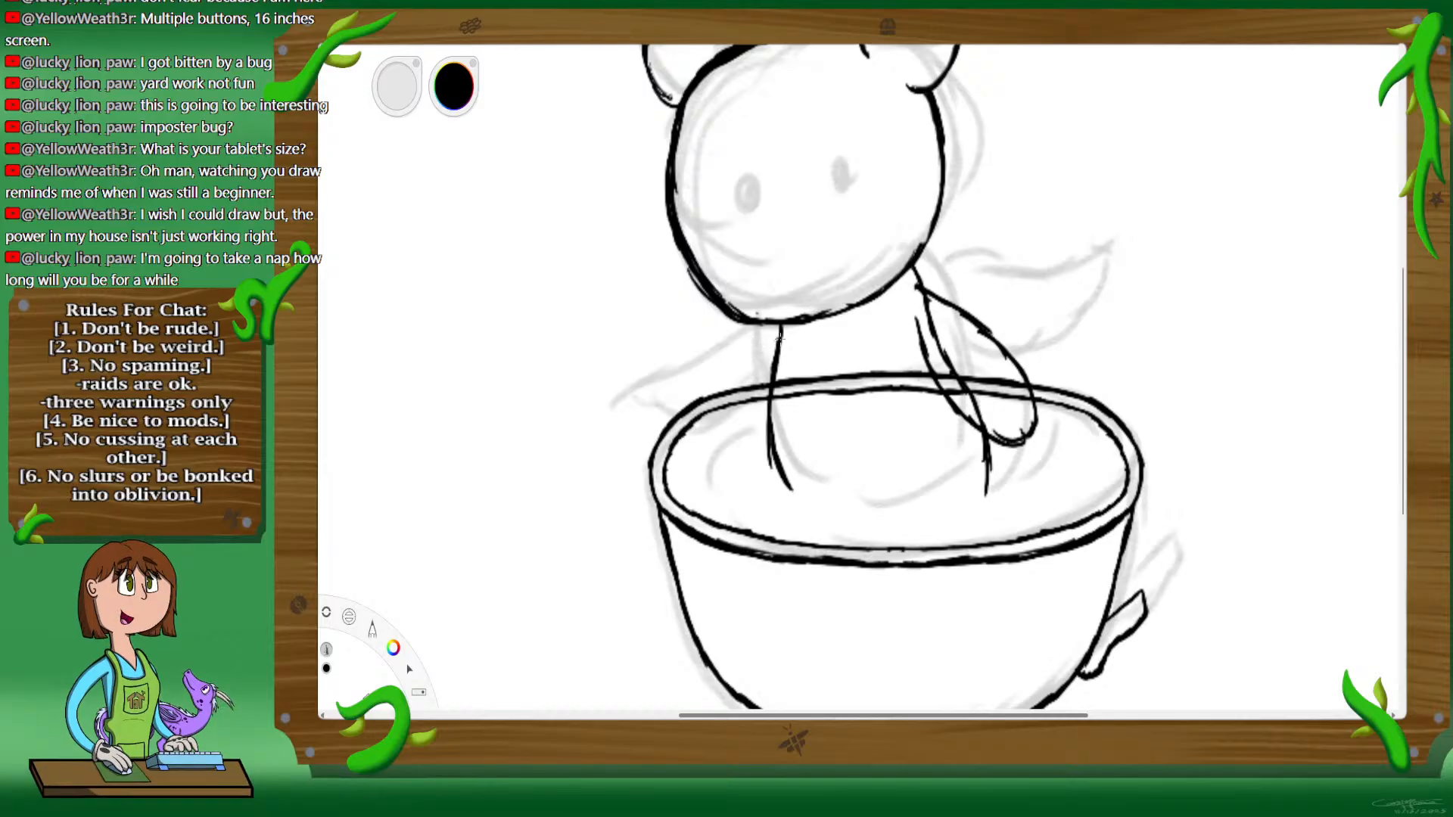
mouse_move(780, 345)
left_mouse_down()
mouse_move(663, 270)
mouse_move(637, 287)
mouse_move(654, 338)
mouse_move(641, 328)
mouse_move(672, 364)
mouse_move(758, 379)
left_mouse_up()
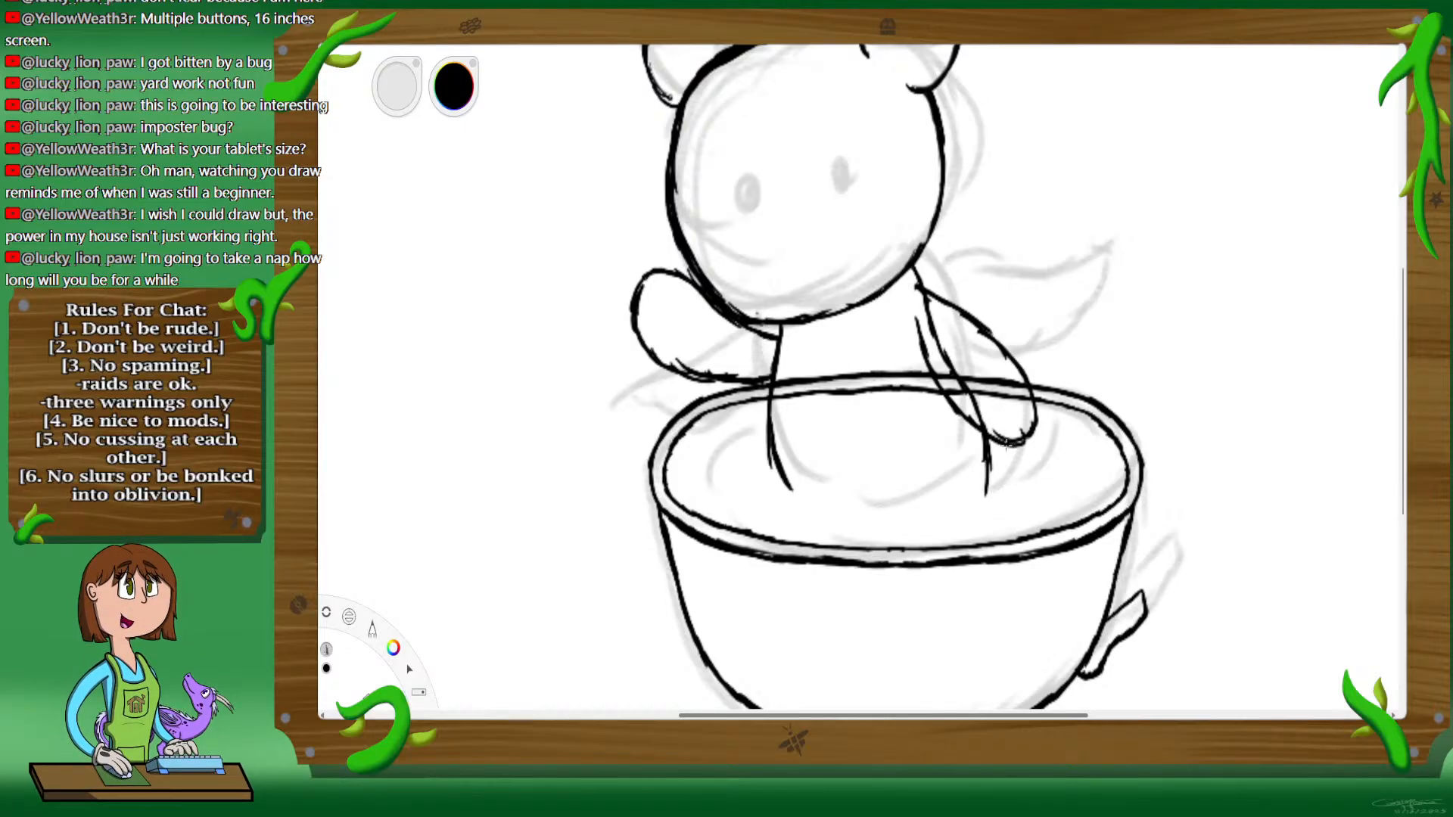
left_click_drag(992, 476, 1023, 447)
Step: Ink thin curved ripple lines on the liquid's surface around the body inside the cup
left_click_drag(742, 436, 707, 485)
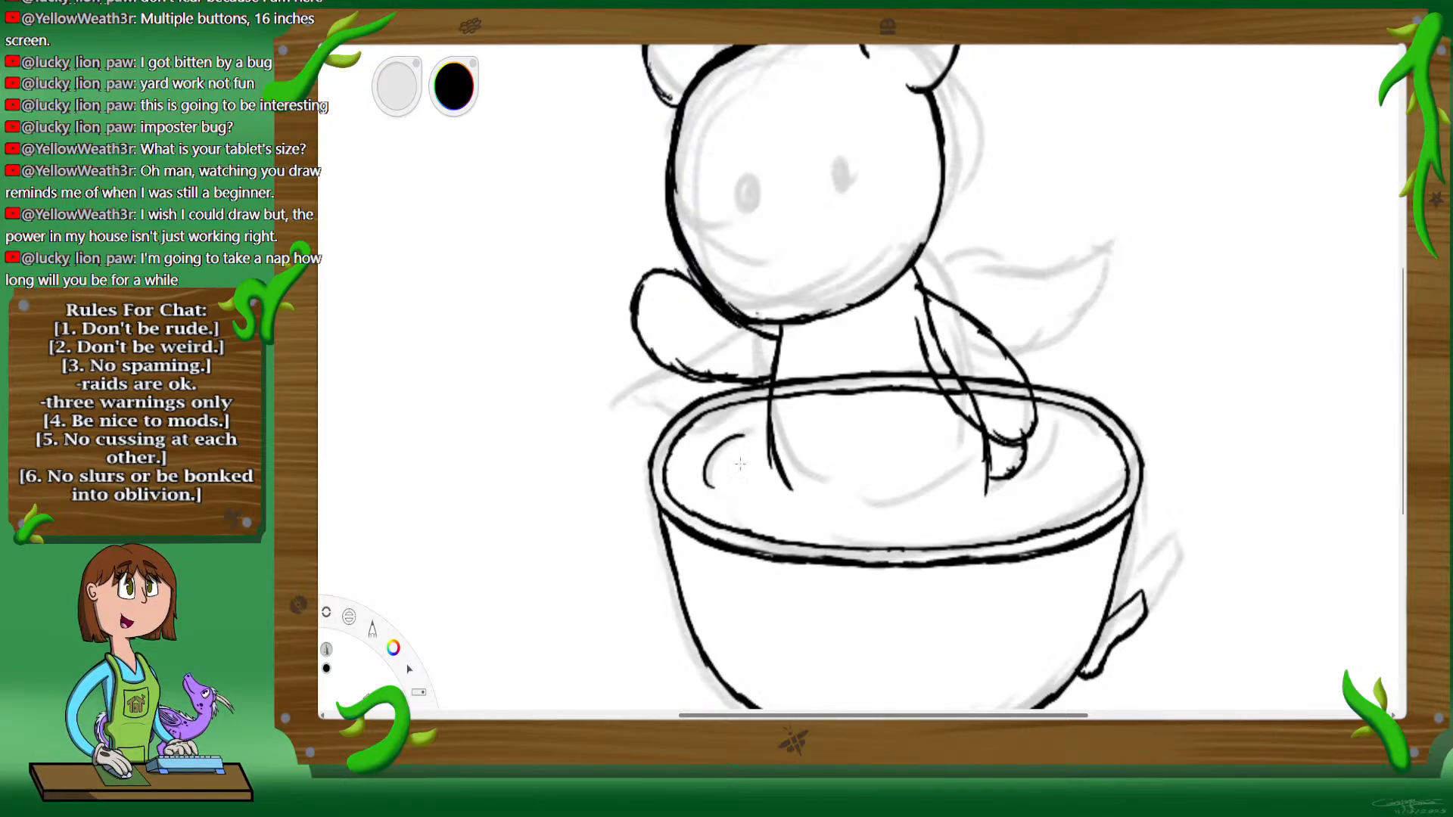
mouse_move(797, 515)
left_mouse_down()
mouse_move(916, 534)
mouse_move(953, 501)
mouse_move(1041, 470)
mouse_move(1059, 496)
left_mouse_up()
left_click_drag(1088, 448, 1088, 488)
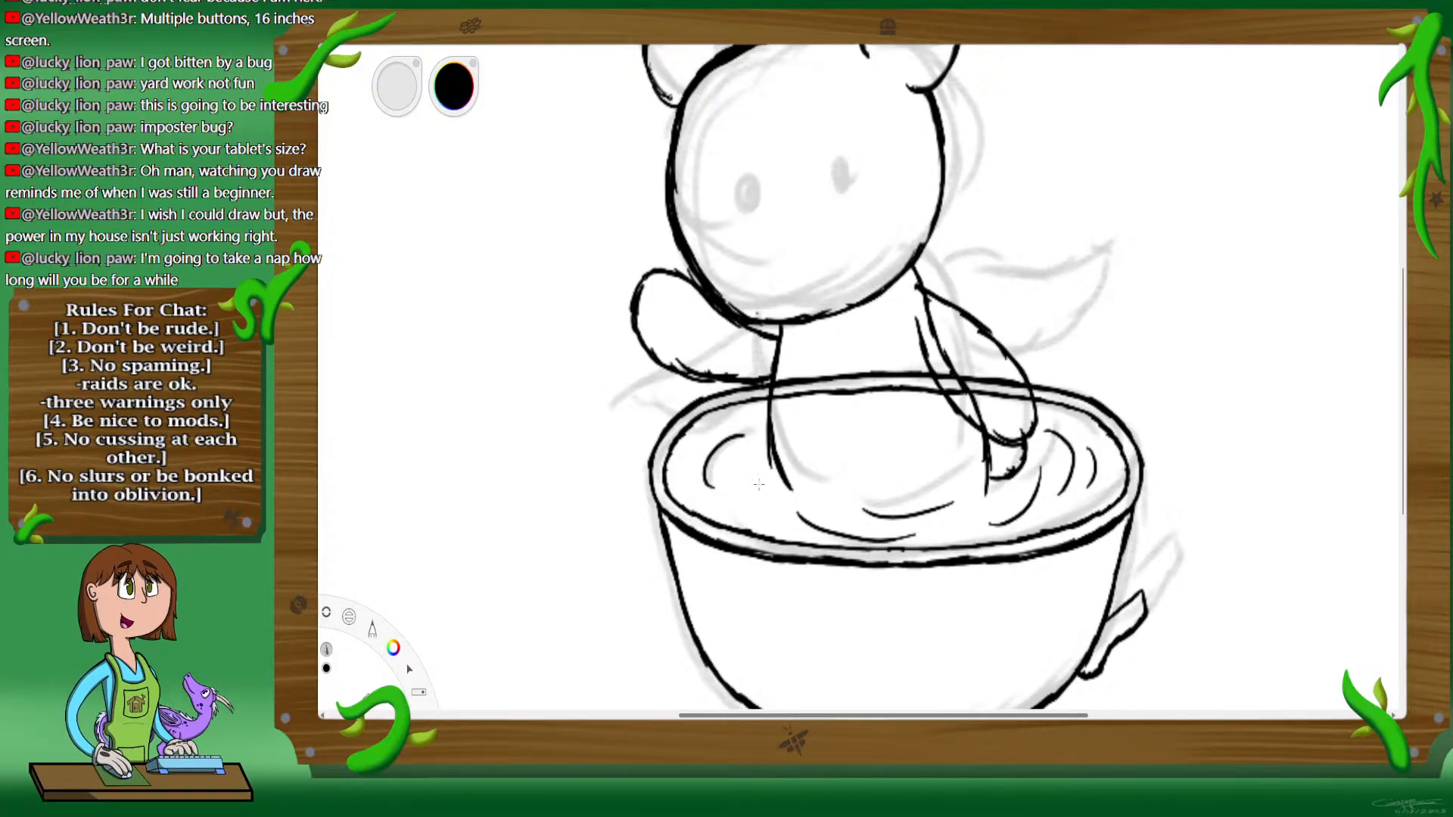
left_click_drag(761, 475, 781, 522)
Step: Examine the whole drawing with the rough sketch briefly hidden and shown again to check the line art
key("space")
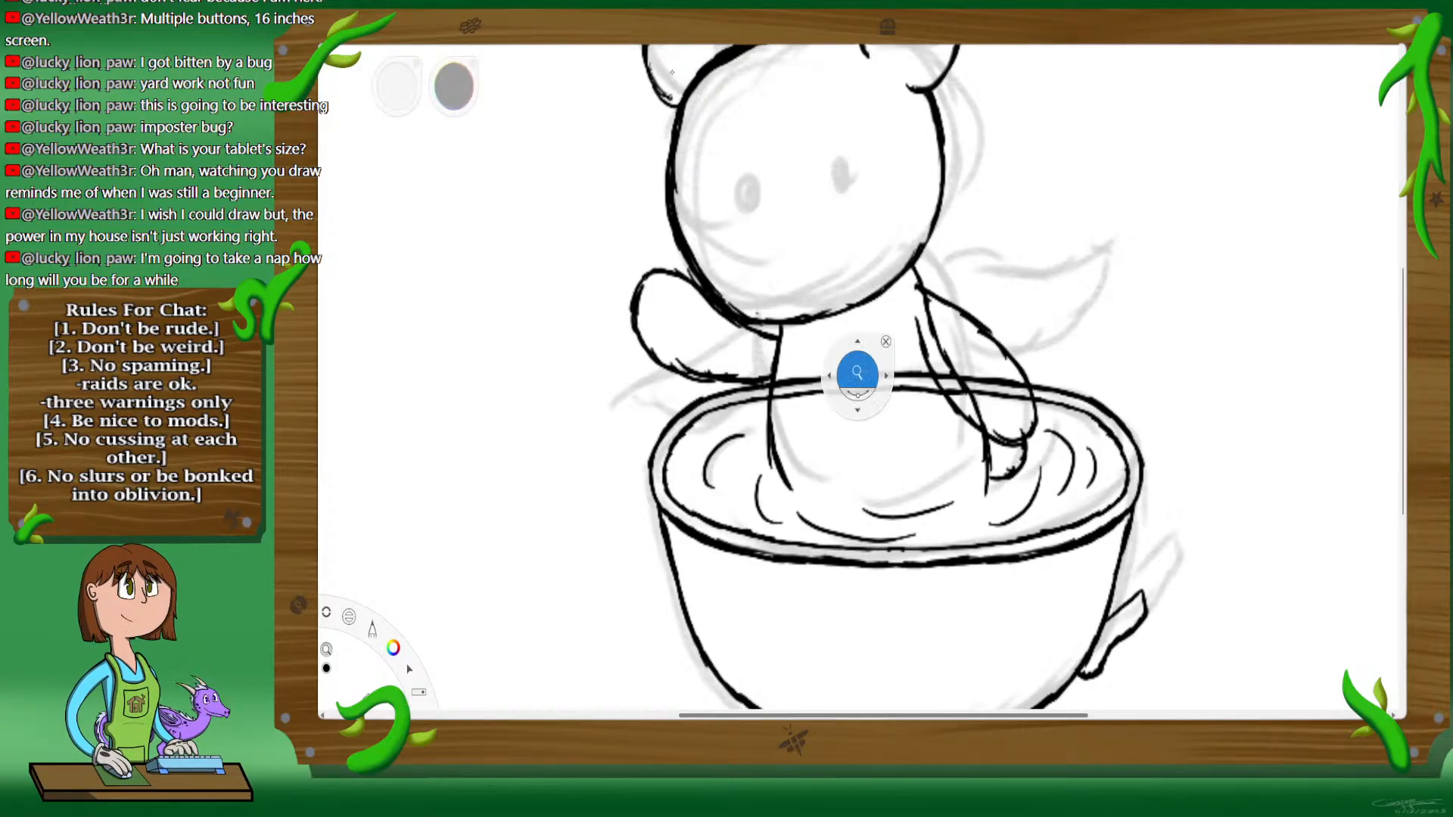
left_click_drag(923, 338, 886, 412)
left_click_drag(1017, 318, 986, 350)
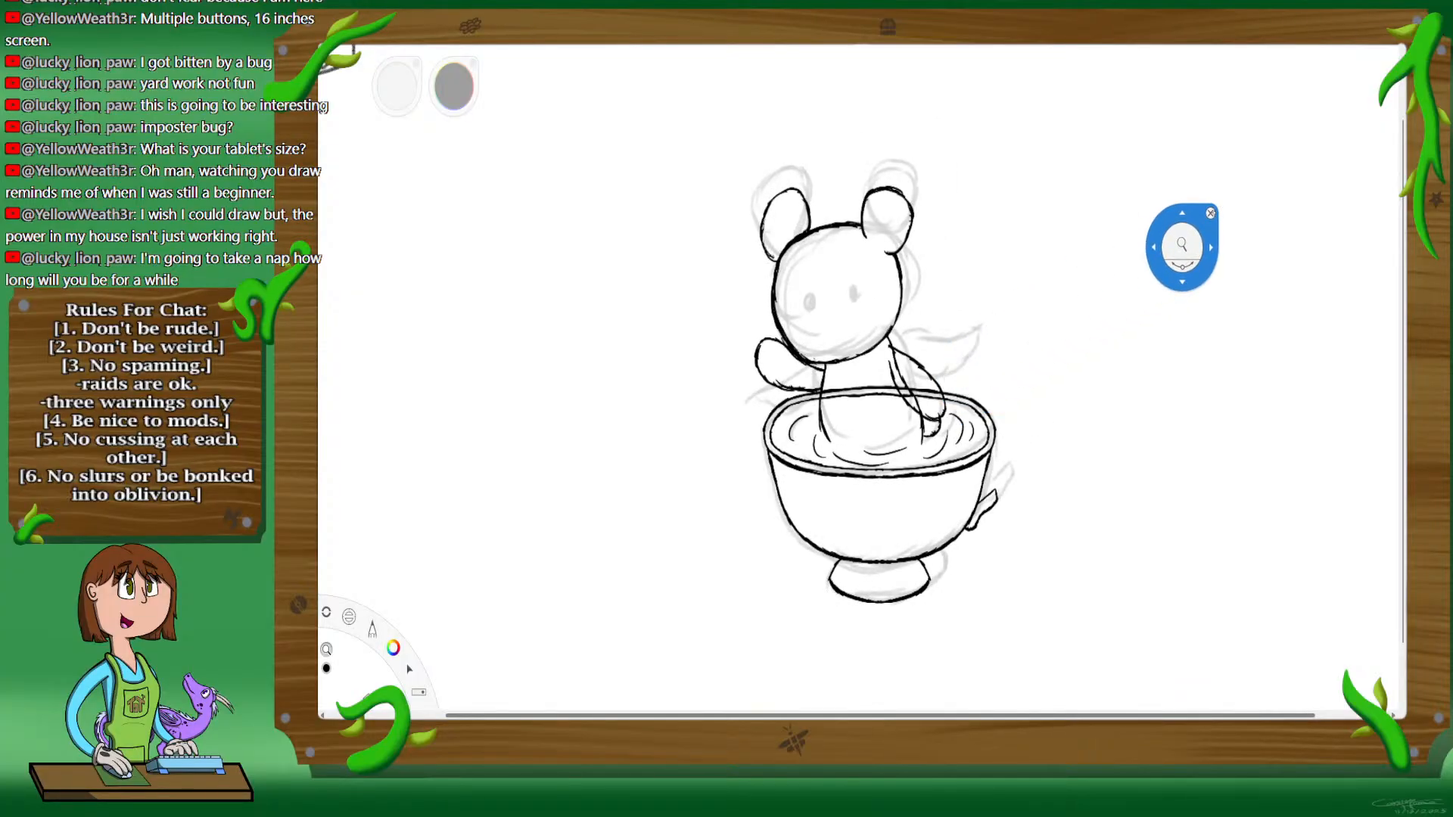
left_click(1299, 236)
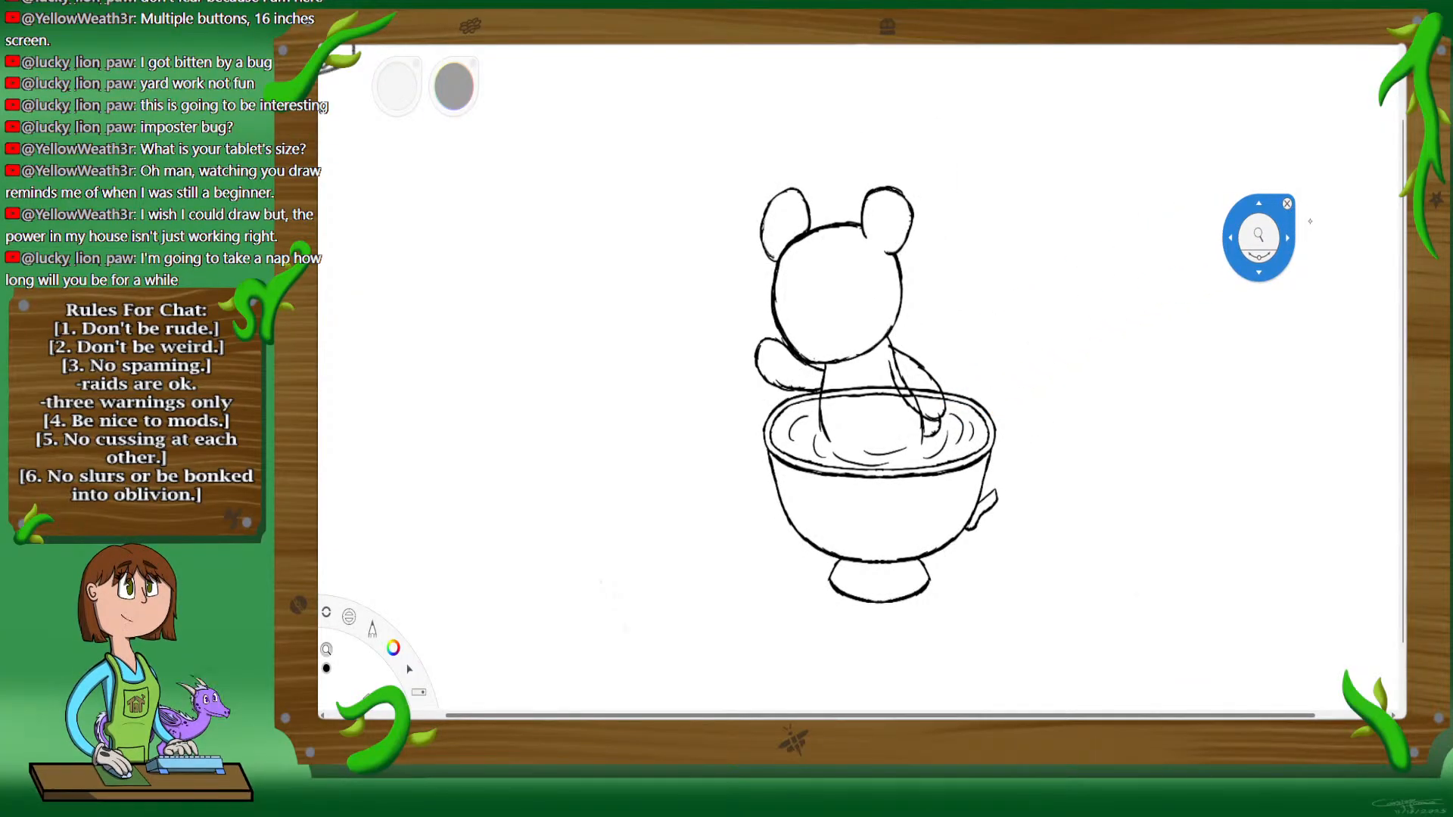
left_click(1302, 230)
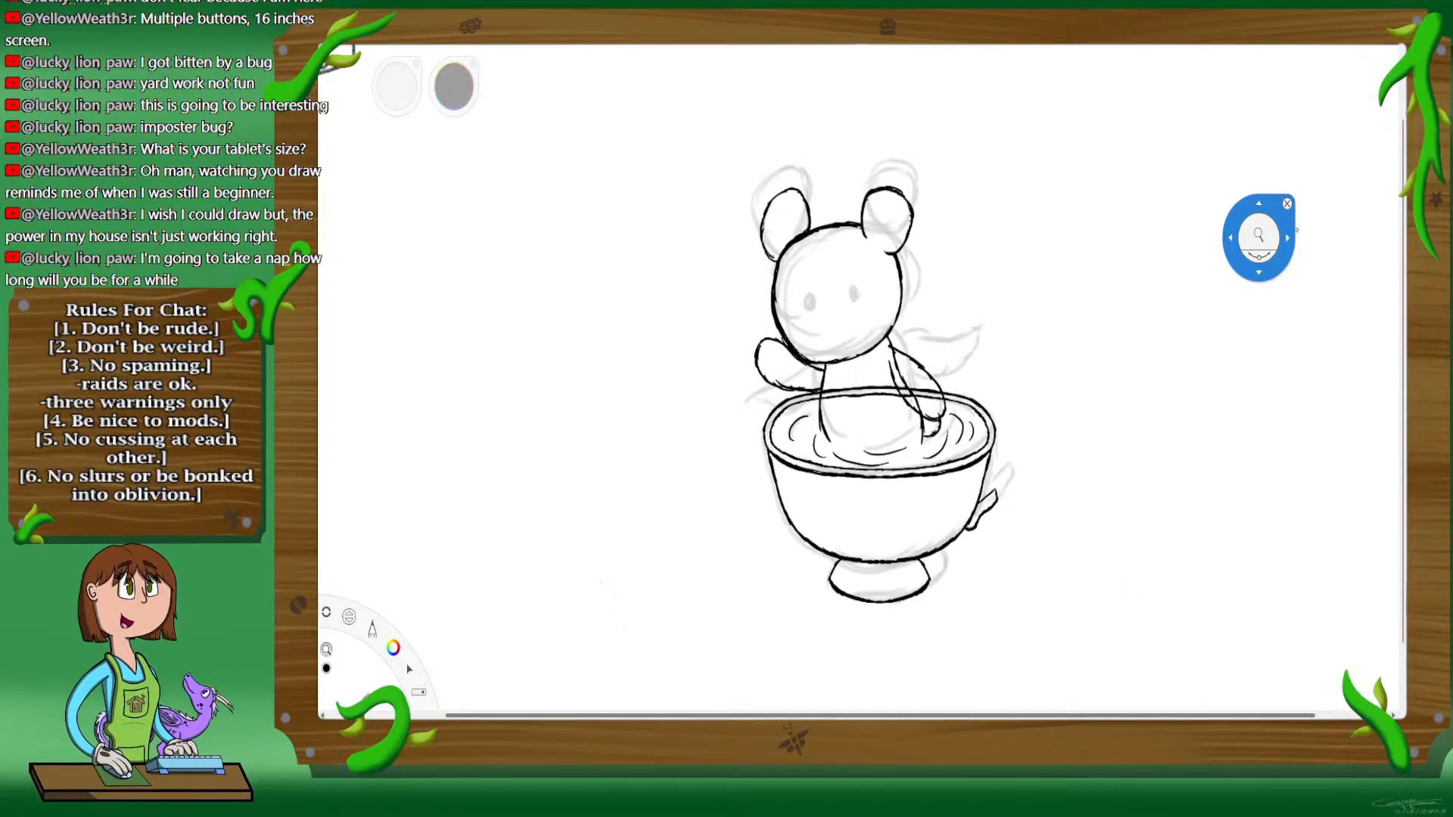
Step: Ink a small oval nose between the sketched eyes, thicken its outline and fill it solid black
left_click_drag(834, 411, 941, 243)
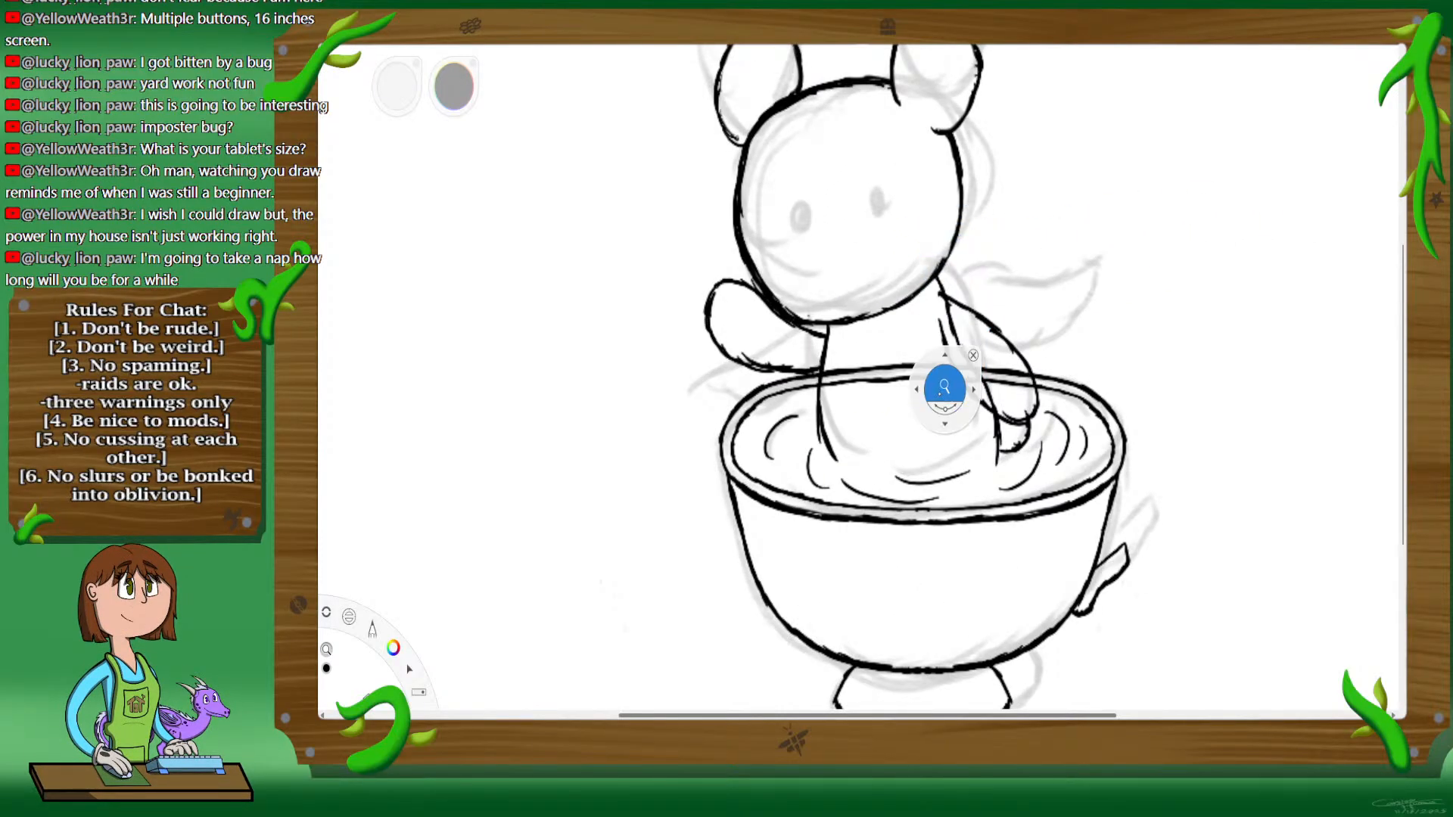
left_click_drag(944, 384, 1000, 280)
left_click_drag(1005, 83, 1079, 326)
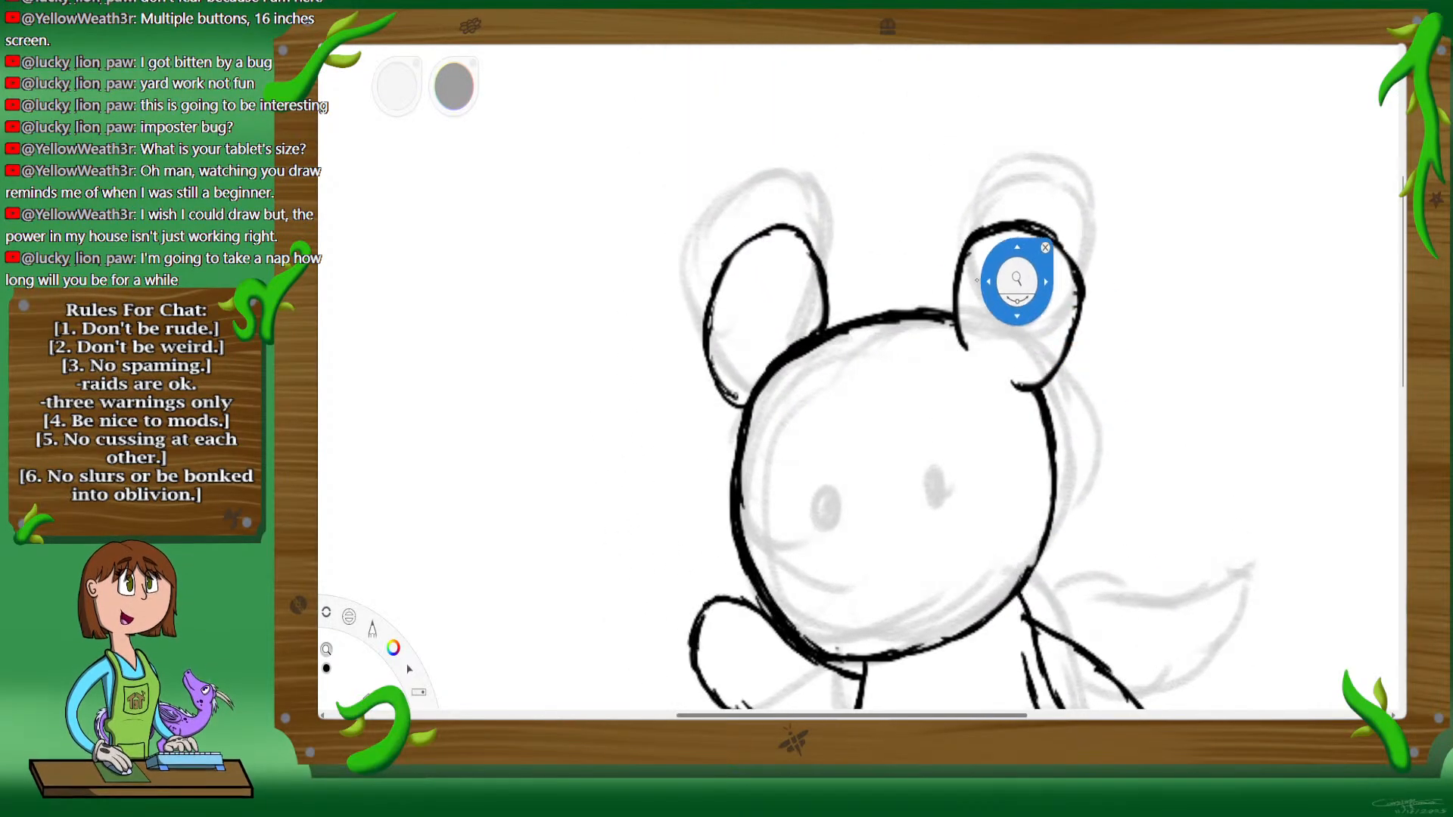
left_click_drag(931, 423, 946, 413)
left_click_drag(954, 666, 975, 446)
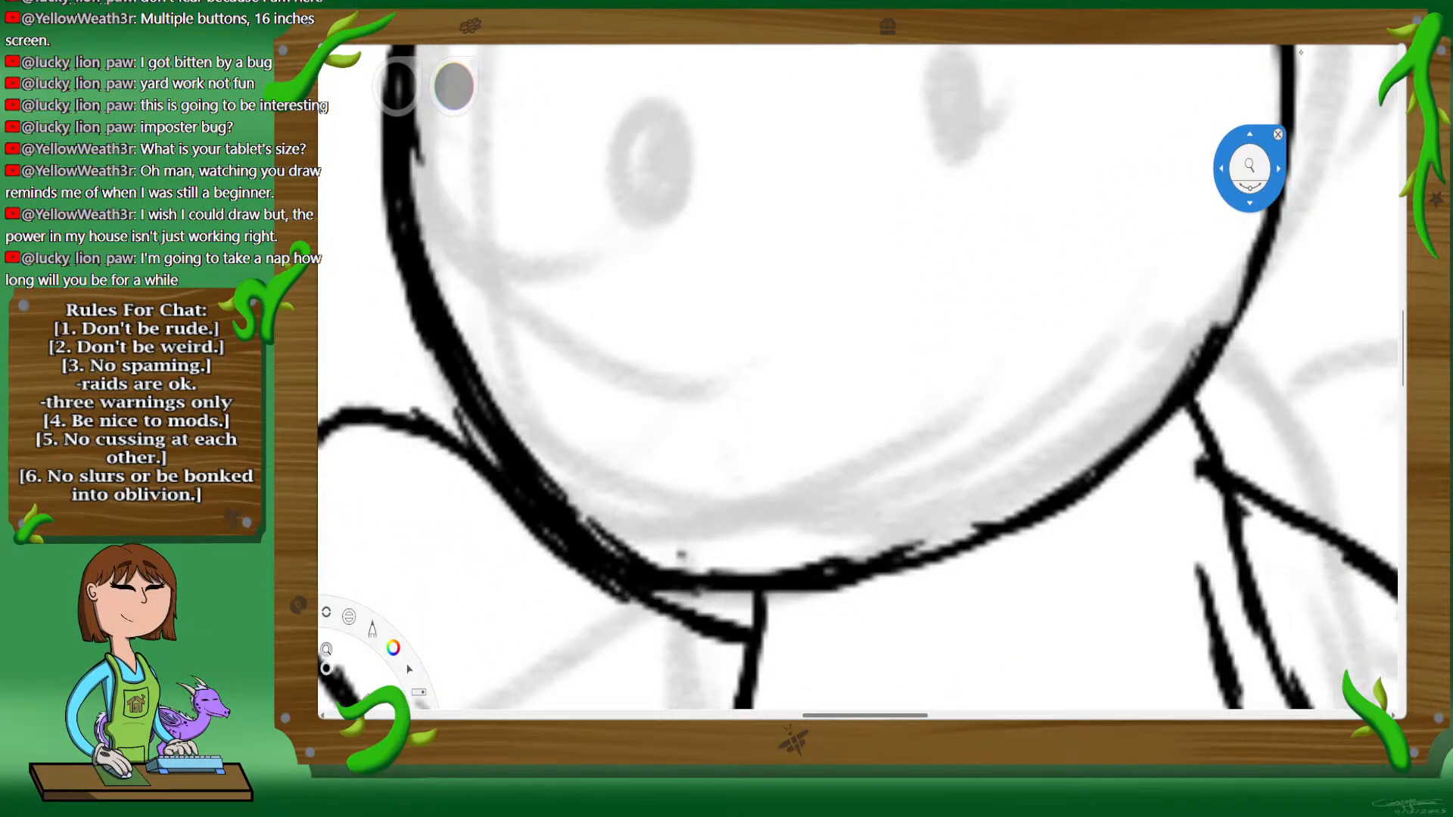
left_click_drag(985, 333, 1011, 311)
left_click_drag(1107, 107, 1223, 205)
left_click_drag(731, 373, 845, 269)
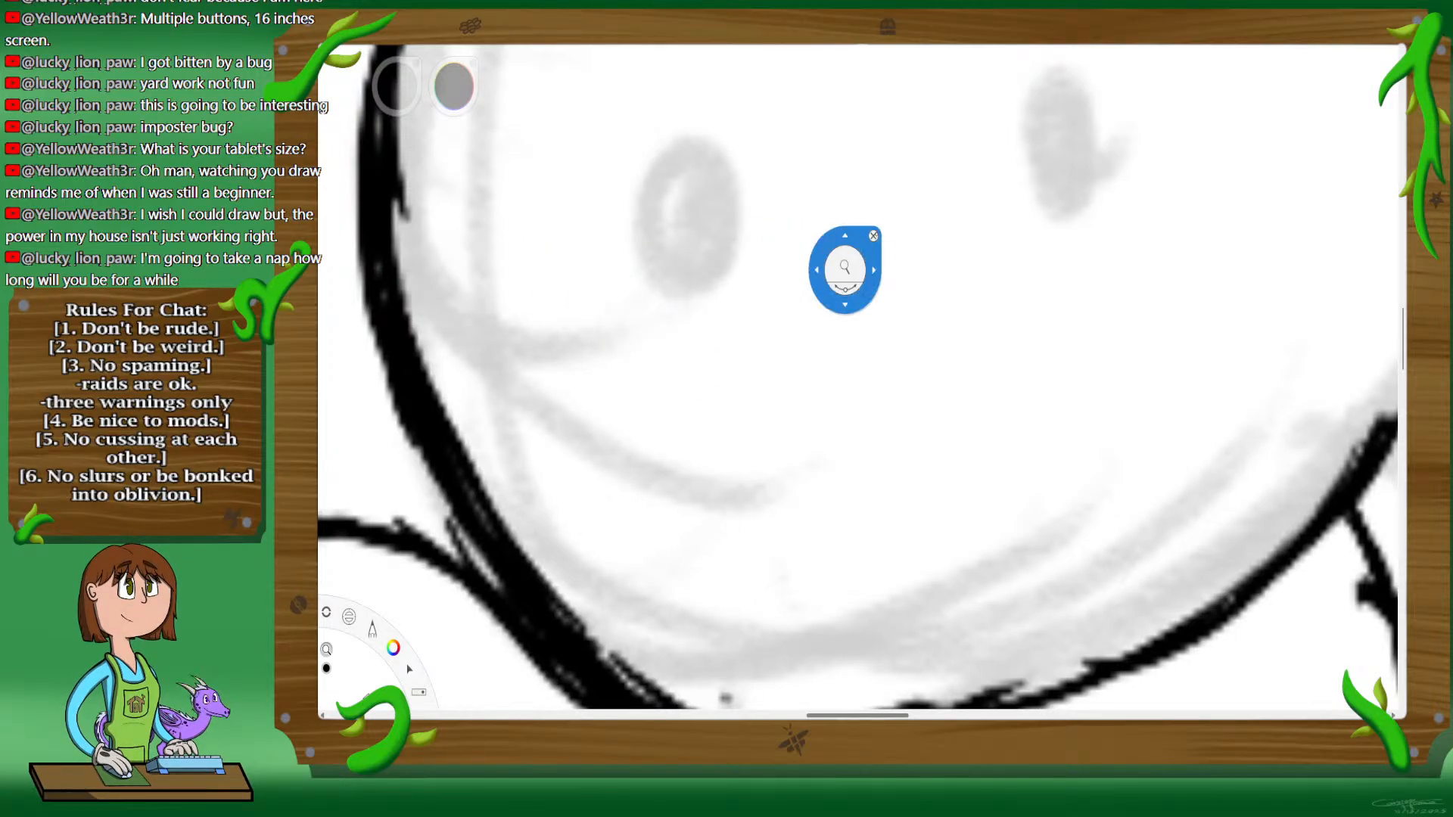
left_click(874, 236)
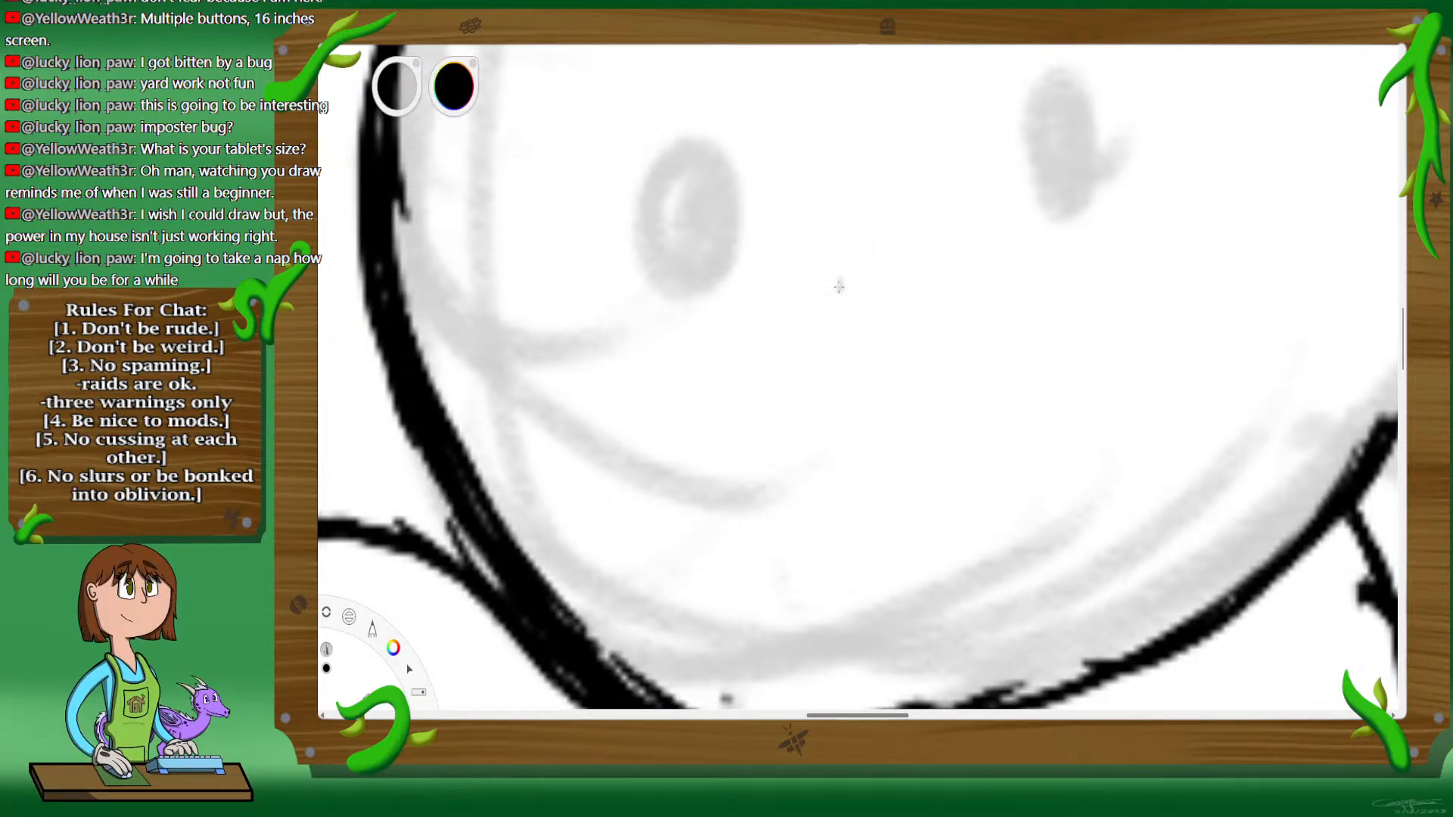
mouse_move(810, 276)
left_mouse_down()
mouse_move(853, 258)
mouse_move(902, 263)
mouse_move(912, 281)
mouse_move(808, 282)
mouse_move(832, 324)
mouse_move(884, 330)
mouse_move(908, 281)
left_mouse_up()
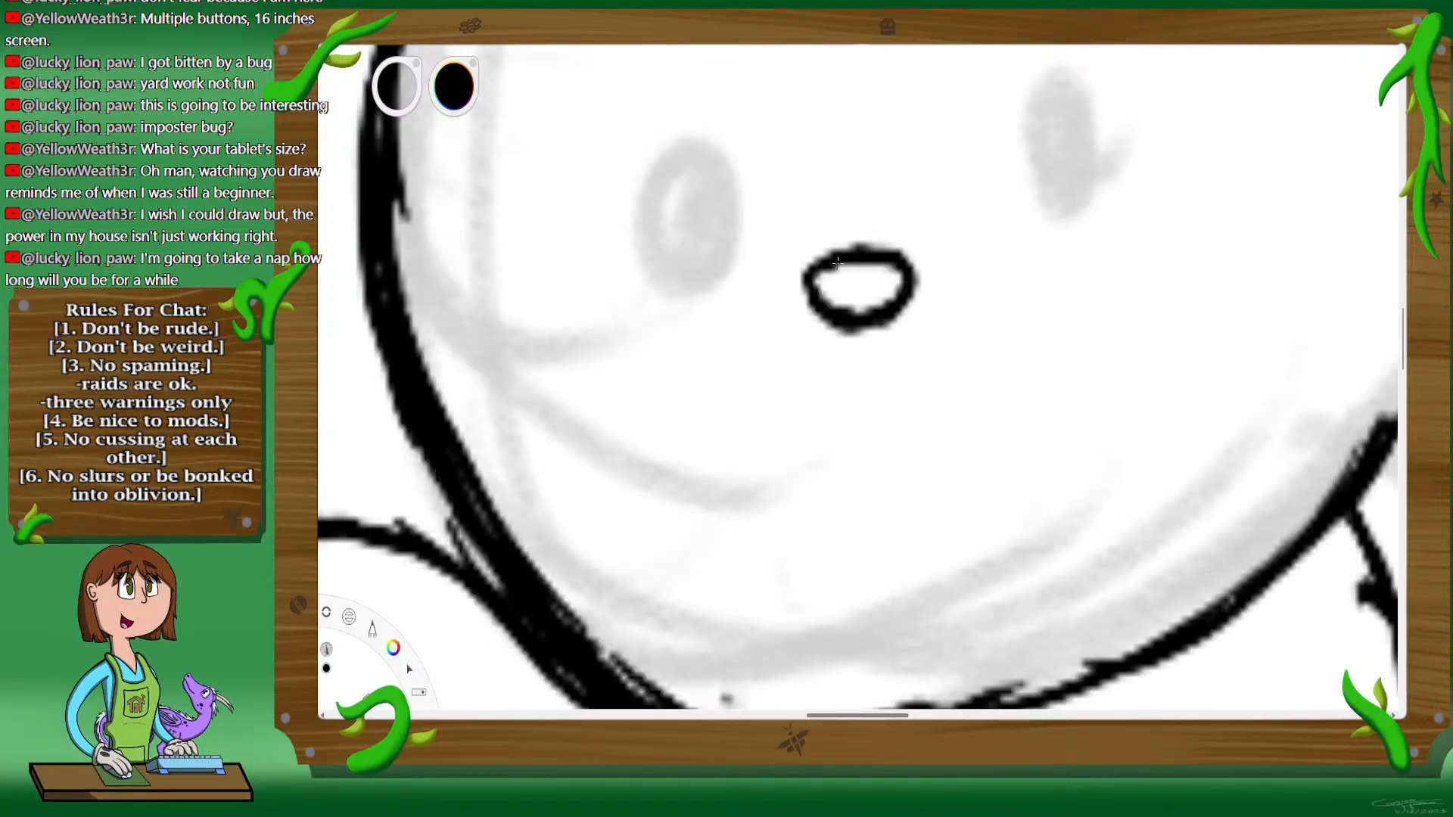
mouse_move(826, 256)
left_mouse_down()
mouse_move(802, 291)
mouse_move(838, 305)
mouse_move(800, 267)
mouse_move(836, 247)
mouse_move(896, 249)
left_mouse_up()
mouse_move(921, 277)
left_mouse_down()
mouse_move(867, 312)
mouse_move(794, 303)
mouse_move(804, 251)
mouse_move(836, 257)
mouse_move(842, 296)
mouse_move(881, 303)
left_mouse_up()
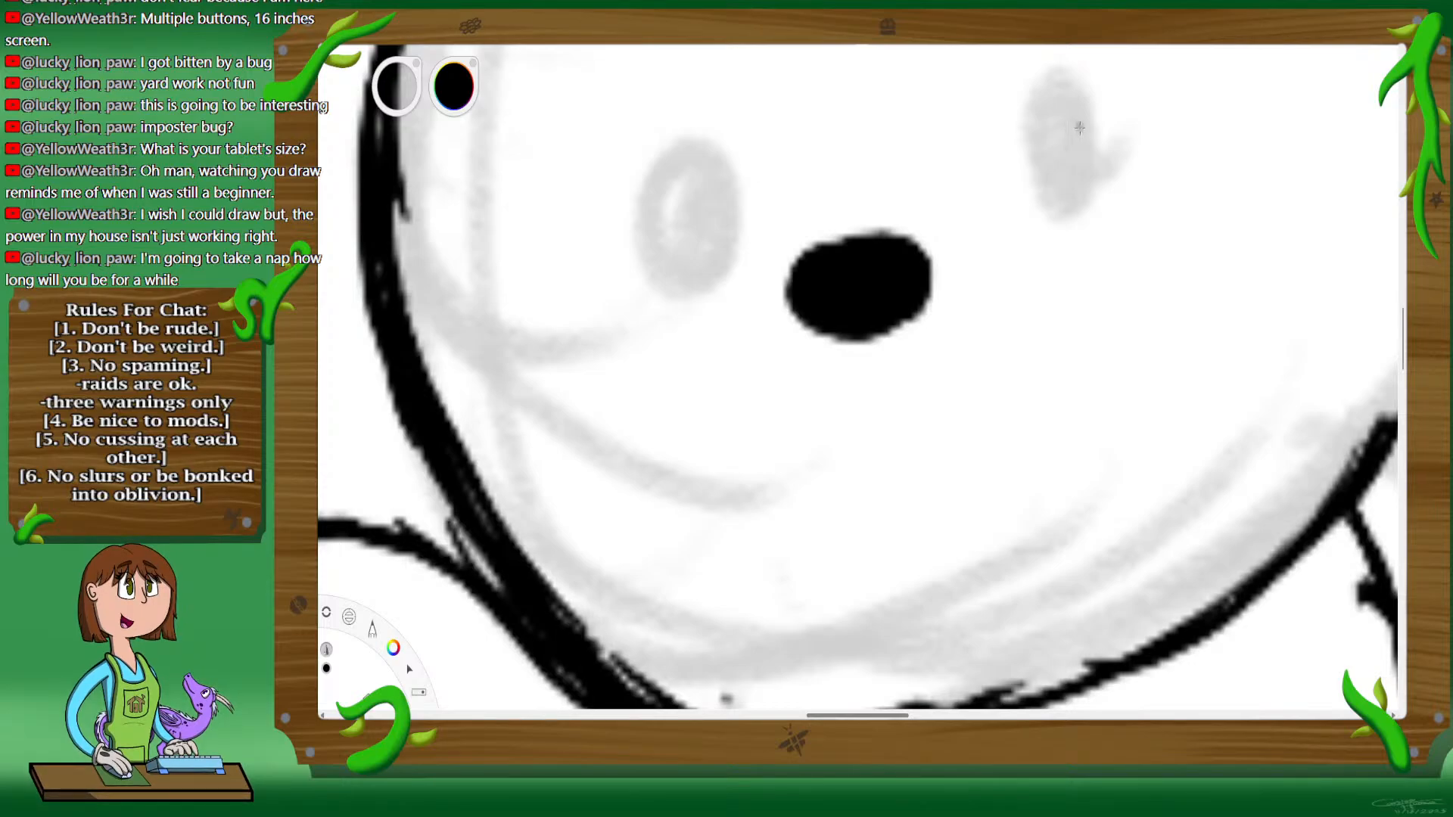
Step: Ink the right eye as an upright oval over the sketch, thicken its outline and fill it solid black
mouse_move(1106, 80)
left_mouse_down()
mouse_move(1053, 127)
mouse_move(1049, 167)
mouse_move(1079, 198)
mouse_move(1062, 214)
mouse_move(1092, 220)
mouse_move(1149, 130)
left_mouse_up()
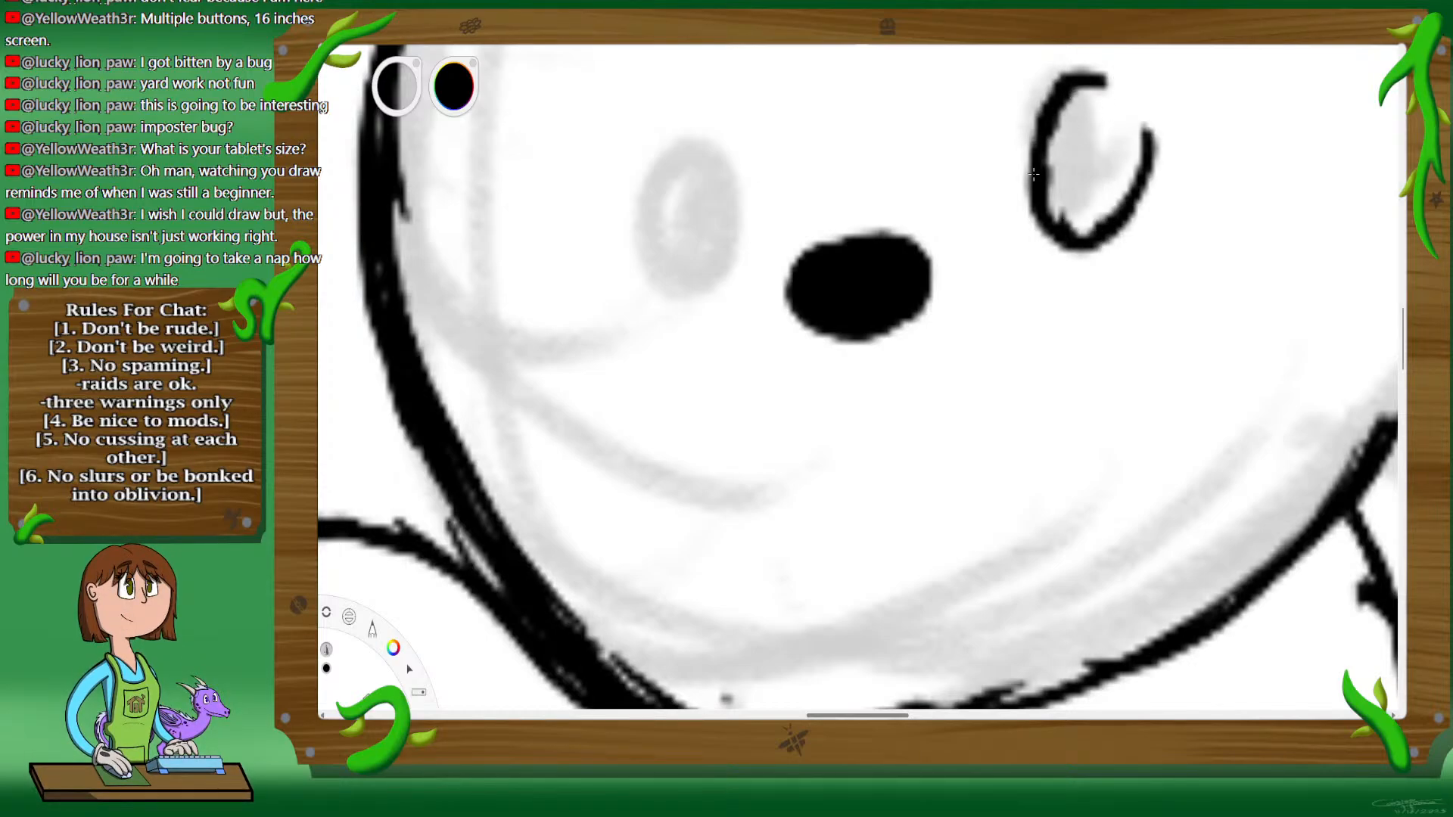
mouse_move(1034, 174)
left_mouse_down()
mouse_move(1079, 88)
mouse_move(1135, 94)
mouse_move(1149, 178)
left_mouse_up()
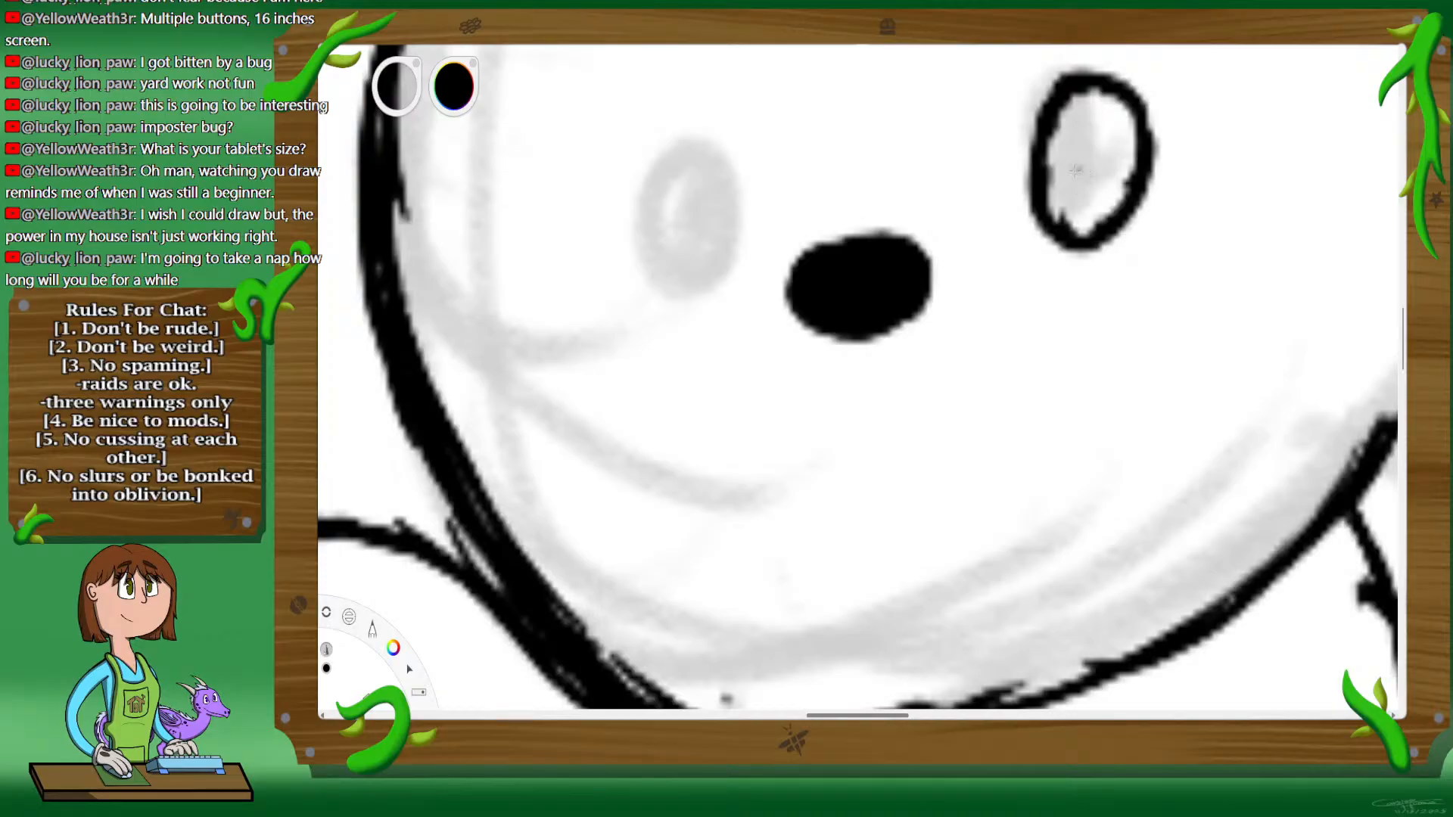
key("space")
left_click_drag(814, 135, 652, 261)
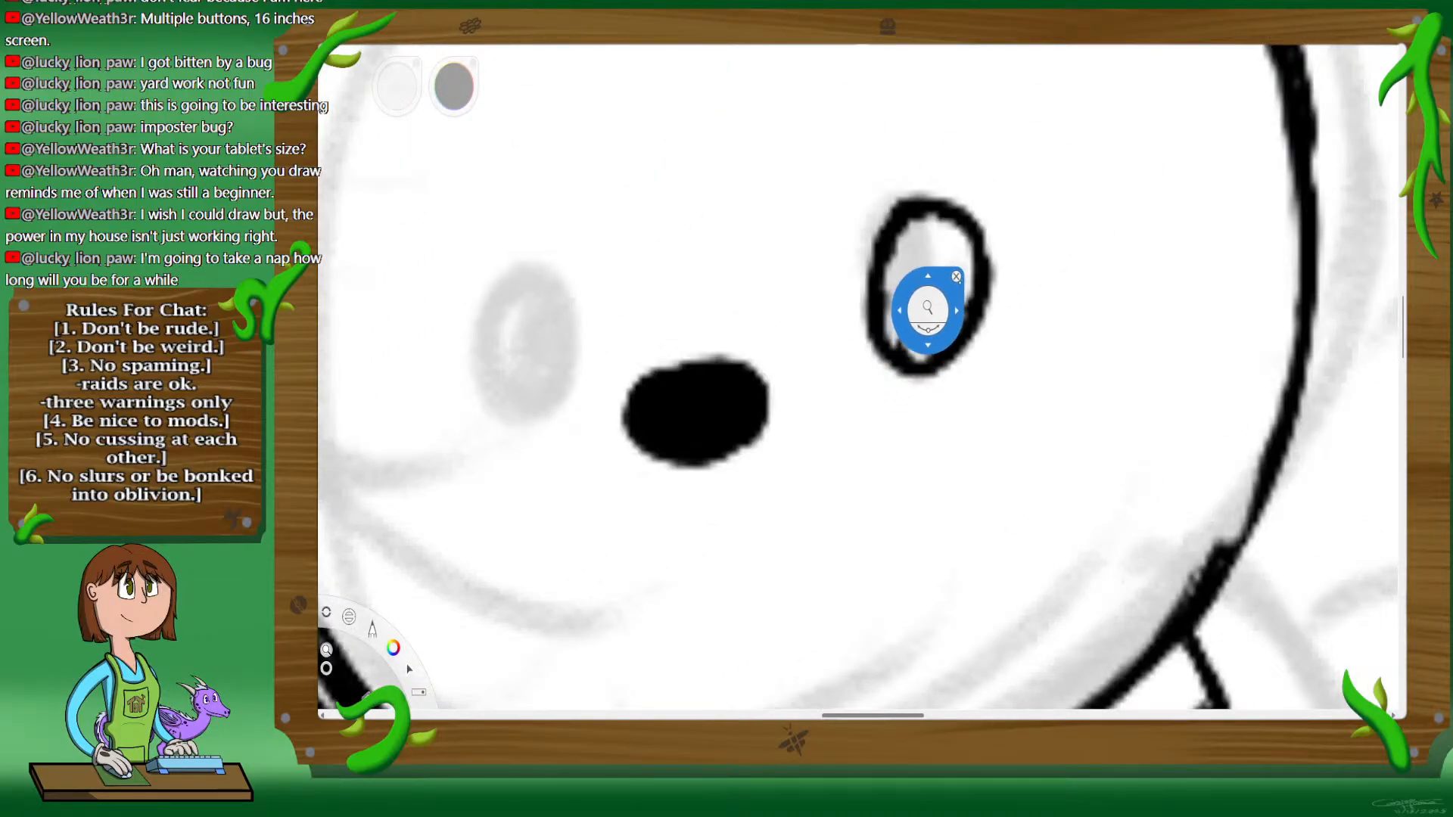
left_click_drag(955, 199, 918, 215)
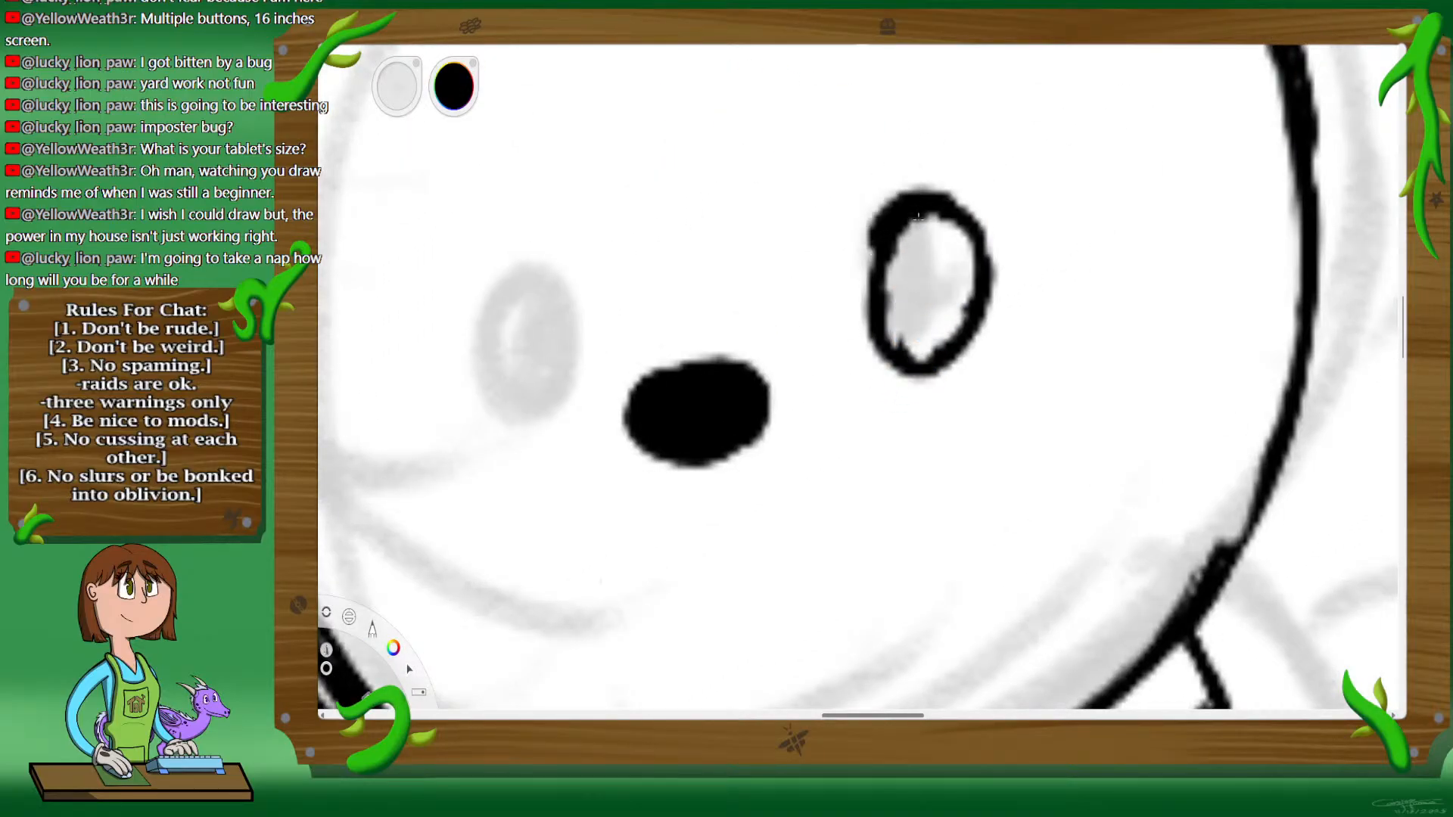
mouse_move(889, 263)
left_mouse_down()
mouse_move(894, 317)
mouse_move(967, 336)
mouse_move(914, 349)
mouse_move(959, 346)
mouse_move(984, 269)
left_mouse_up()
mouse_move(942, 201)
left_mouse_down()
mouse_move(976, 235)
mouse_move(999, 276)
left_mouse_up()
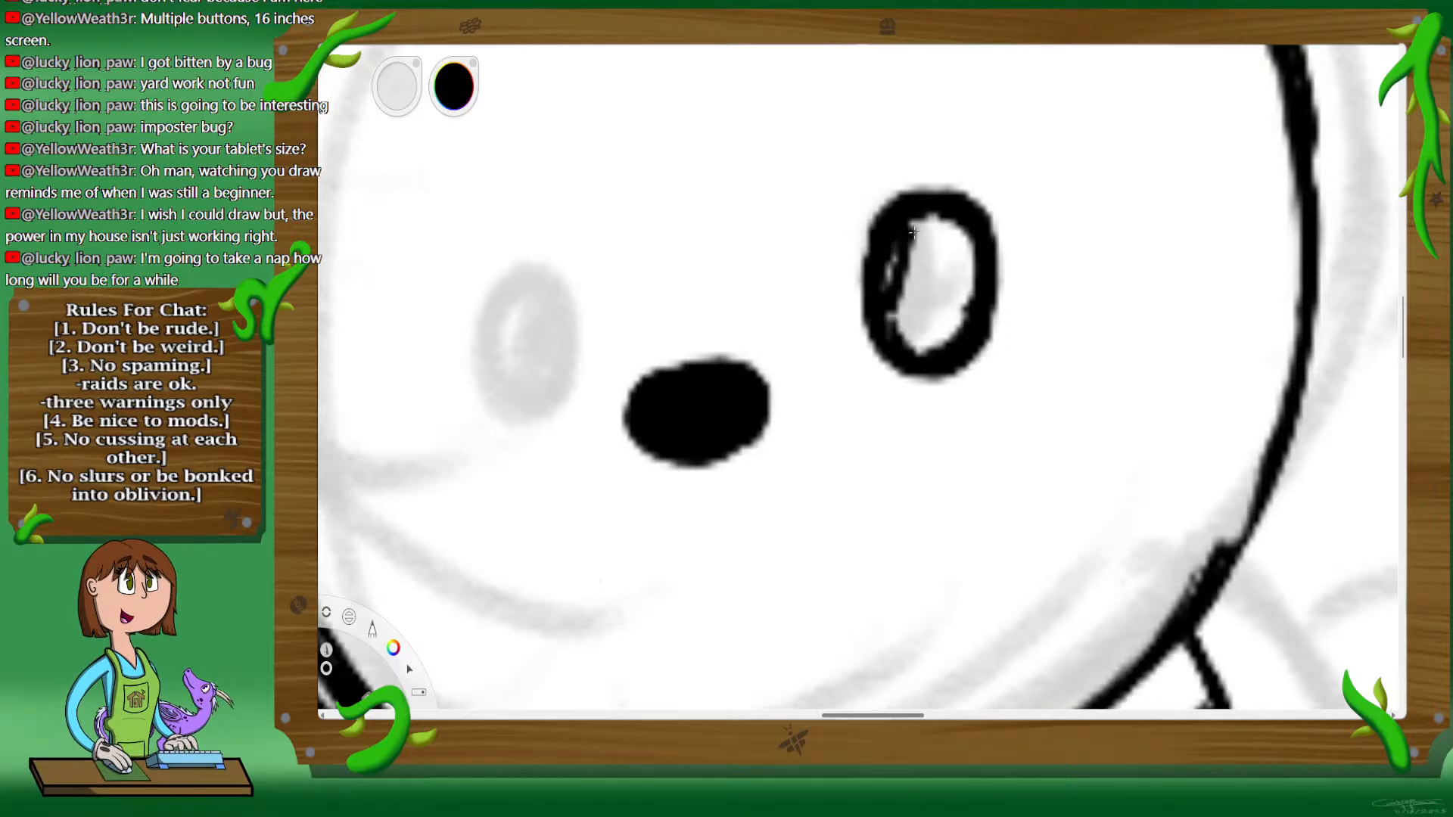
mouse_move(900, 246)
left_mouse_down()
mouse_move(893, 320)
mouse_move(908, 342)
mouse_move(914, 233)
left_mouse_up()
left_click_drag(946, 344, 955, 229)
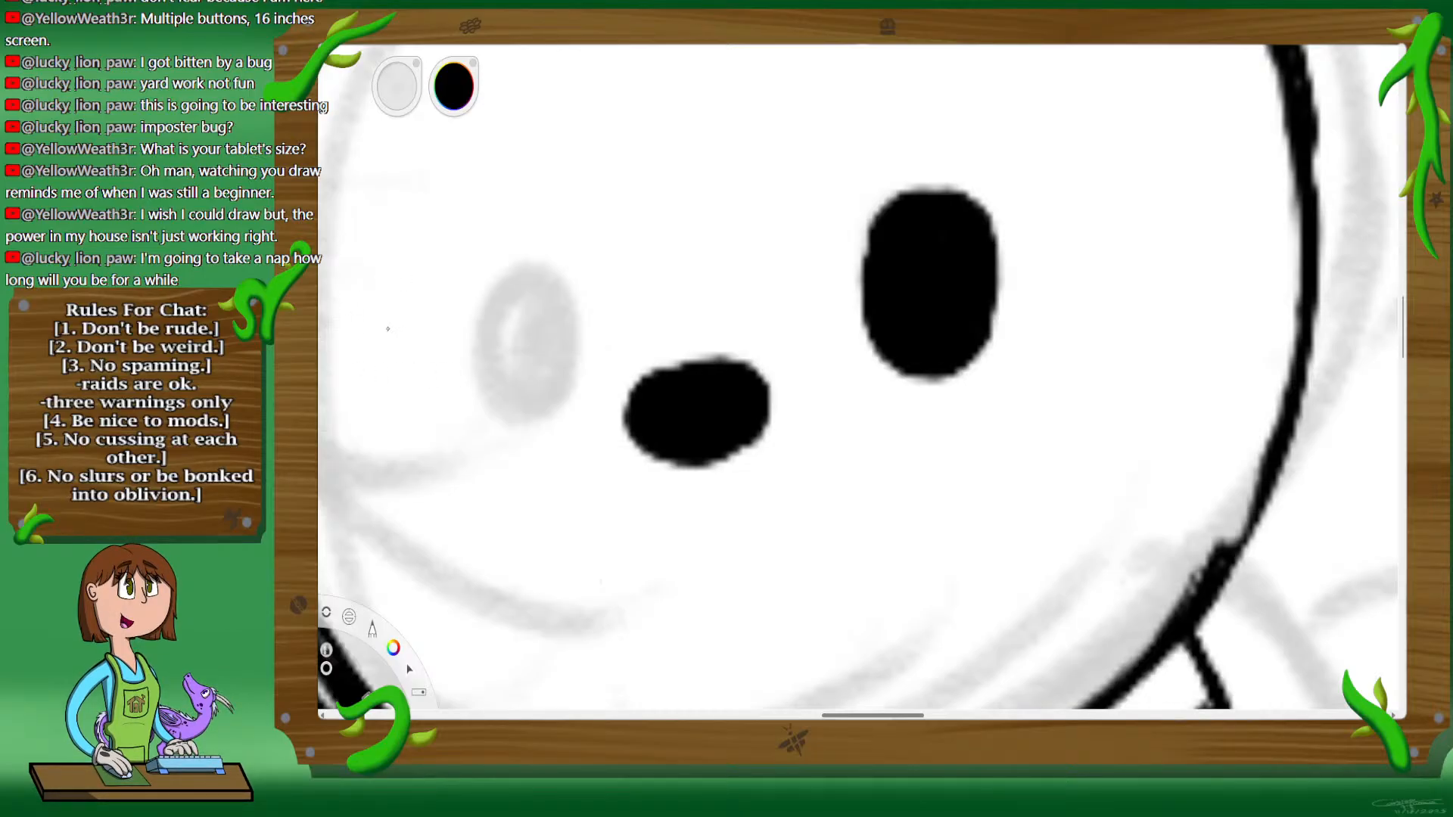
Step: Erase a small oval highlight into the upper part of the black right eye
mouse_move(924, 243)
left_mouse_down()
mouse_move(916, 261)
mouse_move(938, 227)
left_mouse_up()
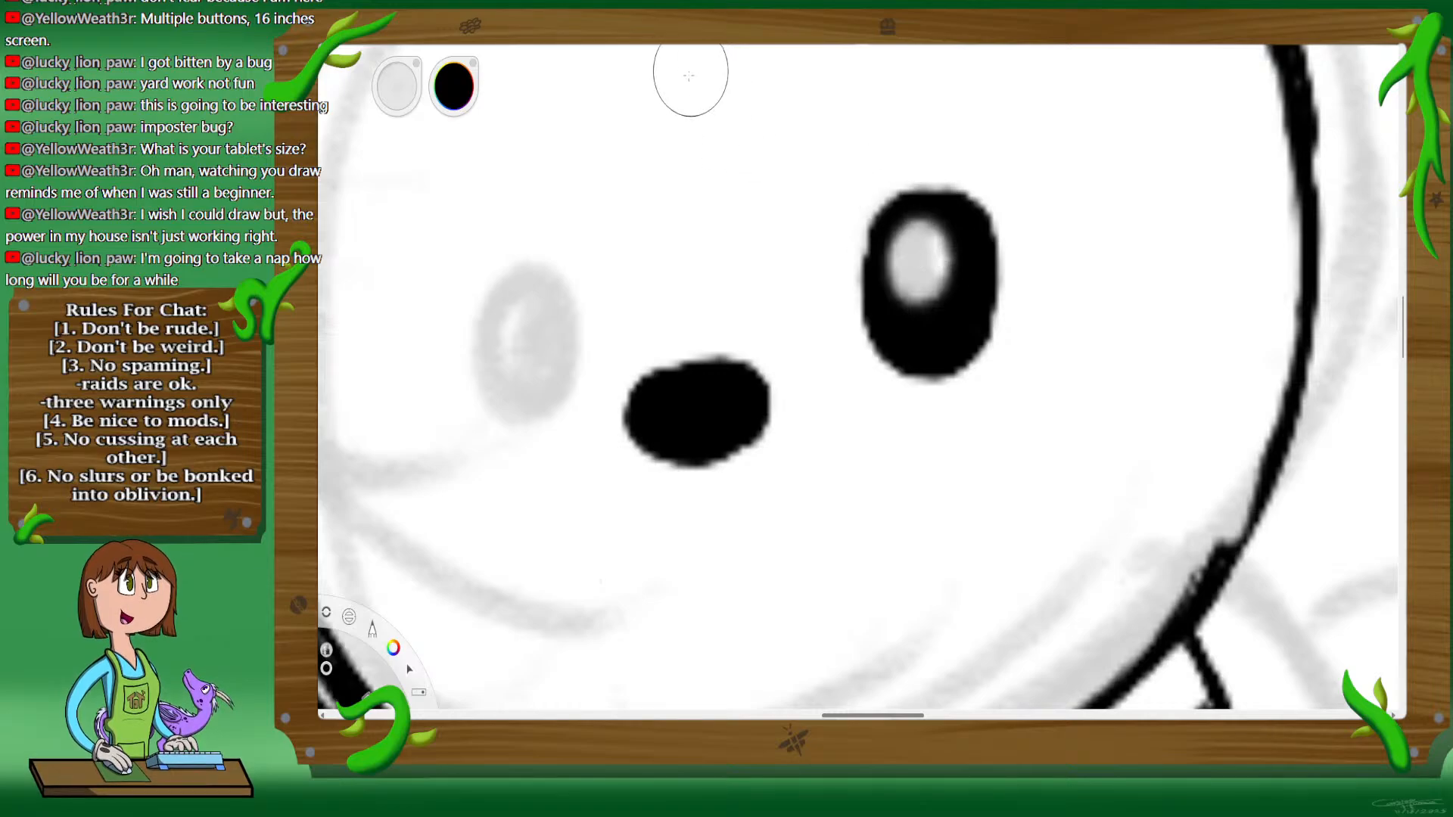
Step: Ink the left eye as an upright oval beside the nose, thicken its outline and fill it solid black
key("space")
left_click_drag(664, 324, 954, 344)
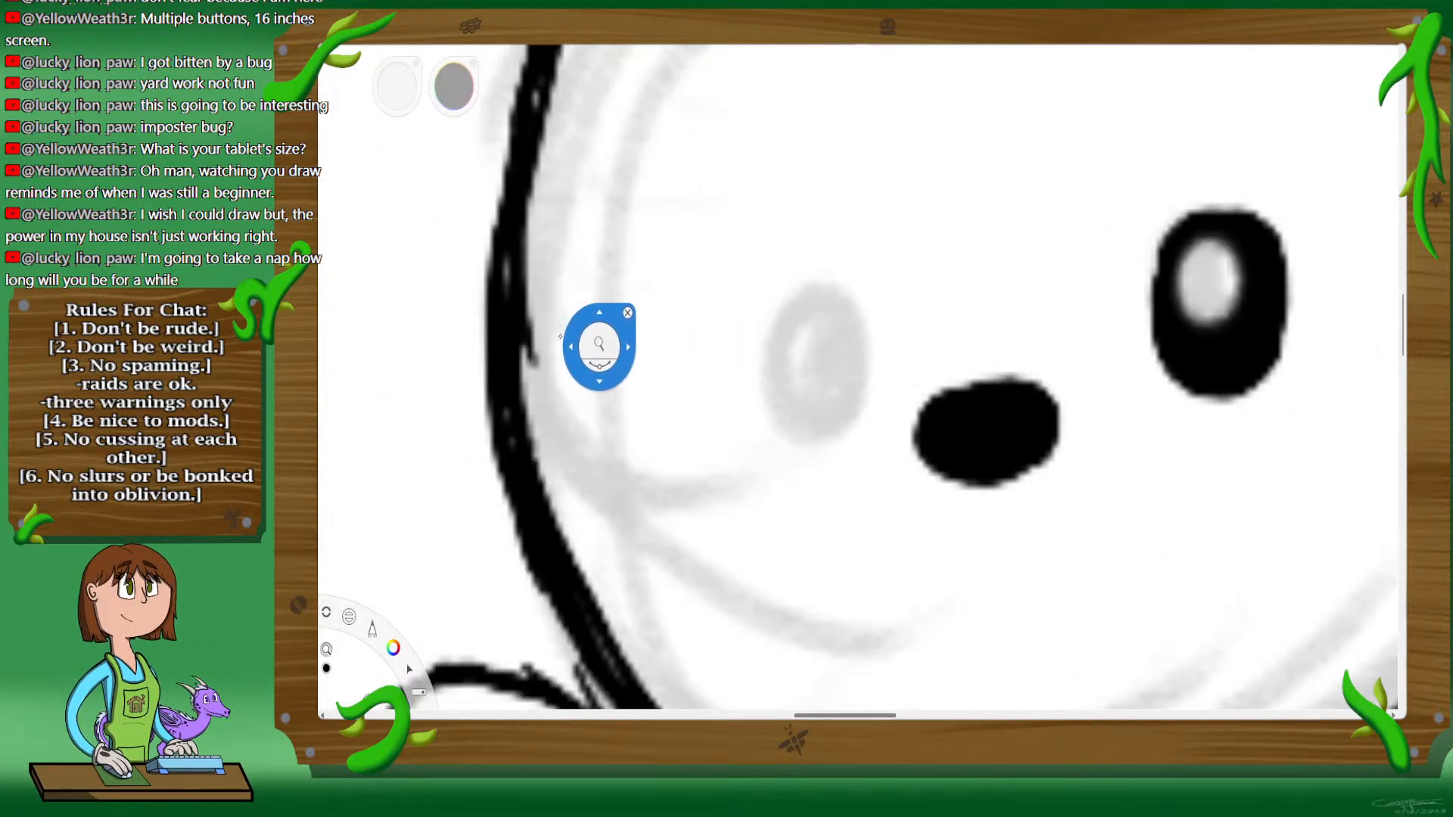
left_click_drag(950, 273, 927, 278)
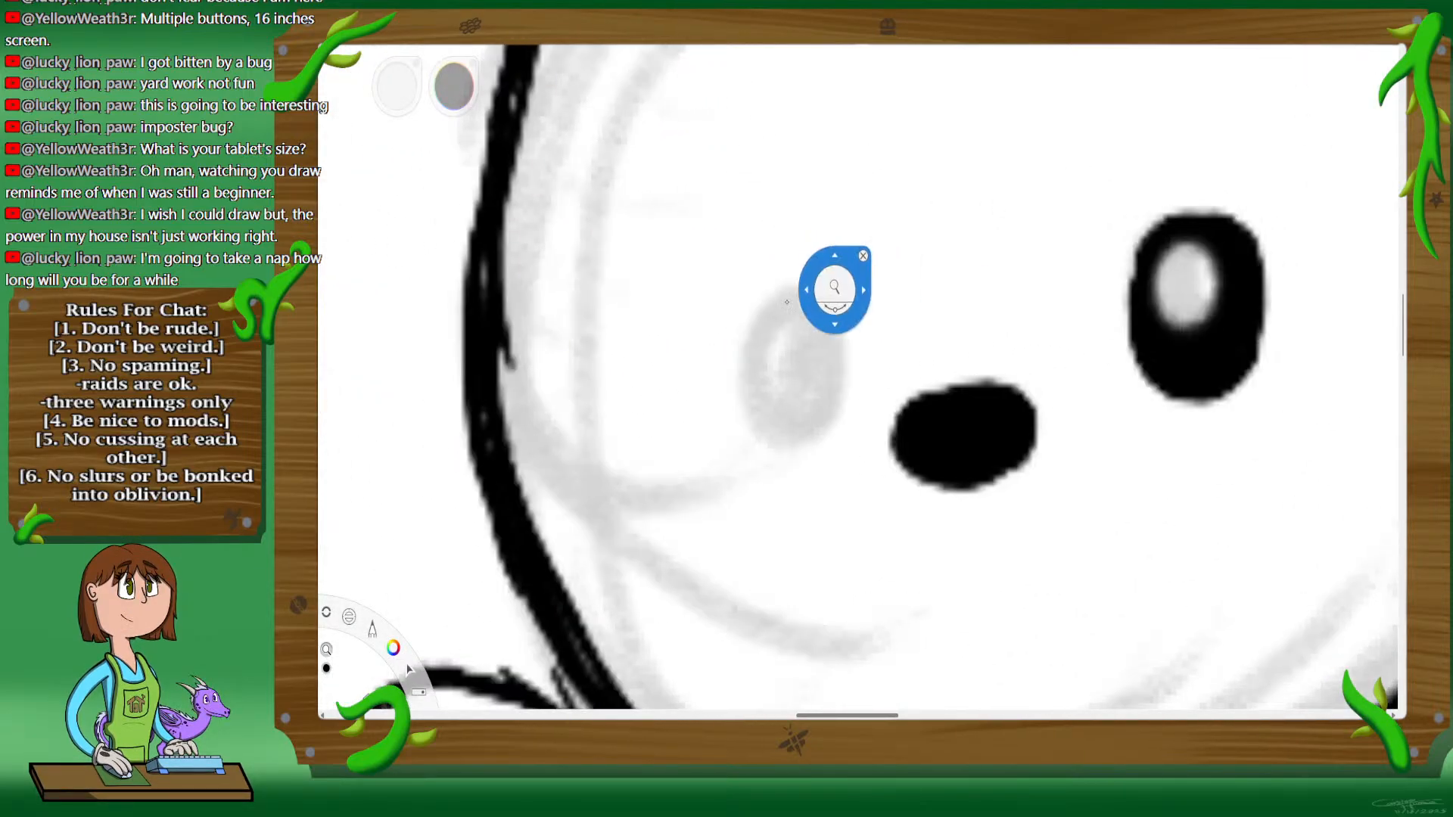
key("space")
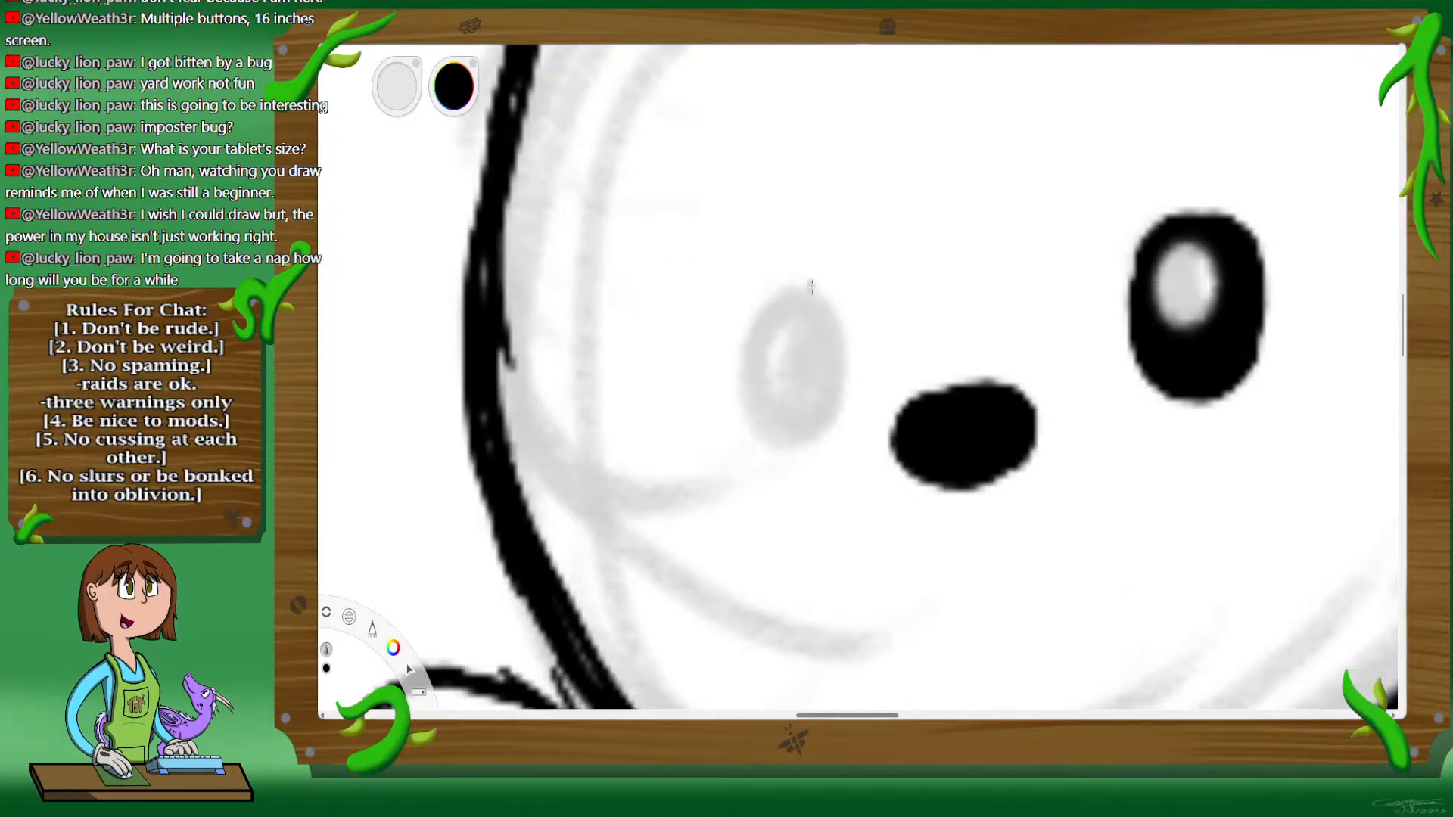
mouse_move(753, 274)
left_mouse_down()
mouse_move(711, 348)
mouse_move(745, 401)
mouse_move(776, 418)
mouse_move(712, 280)
mouse_move(817, 326)
mouse_move(814, 390)
mouse_move(753, 417)
left_mouse_up()
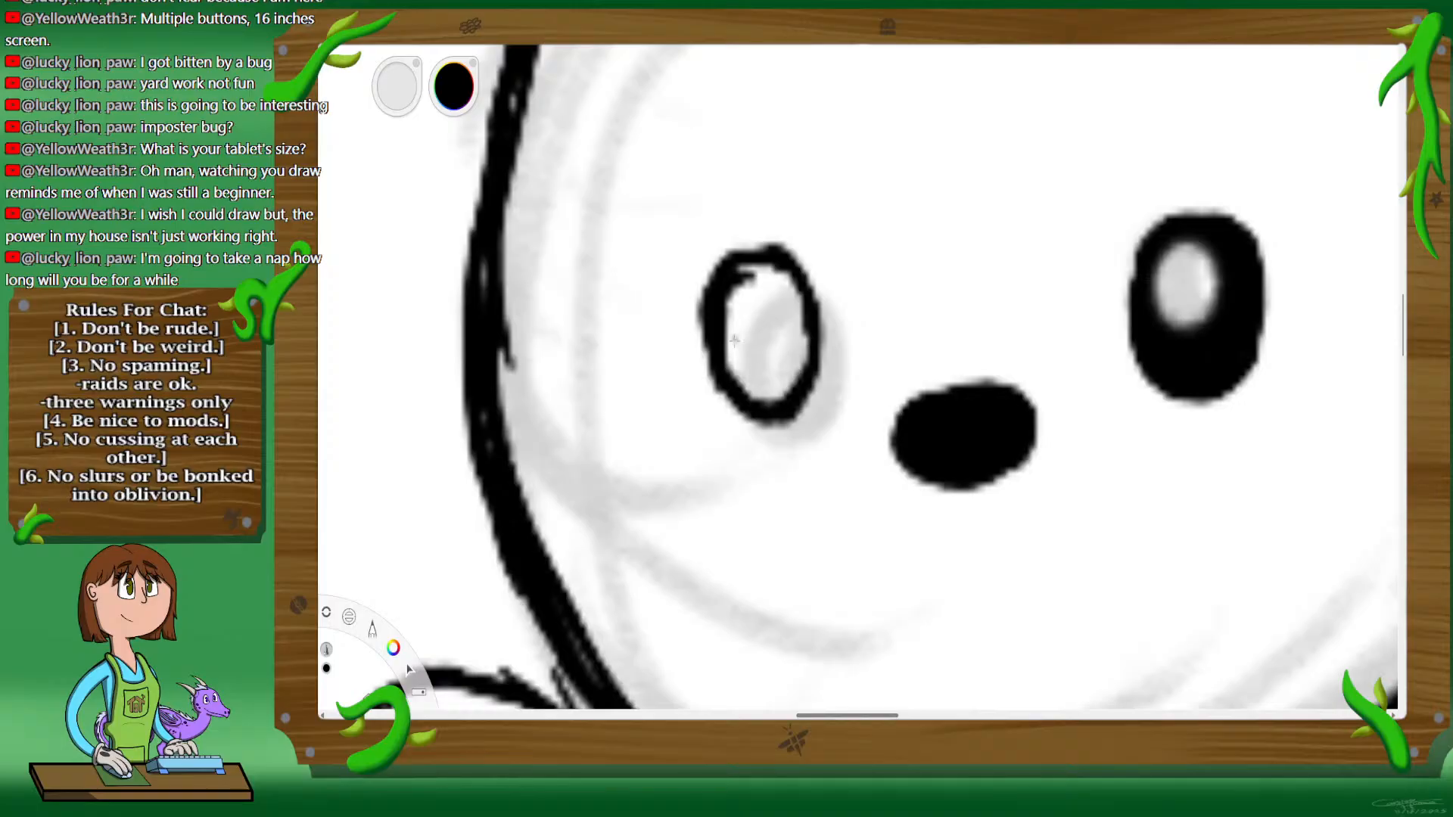
left_click_drag(731, 310, 737, 274)
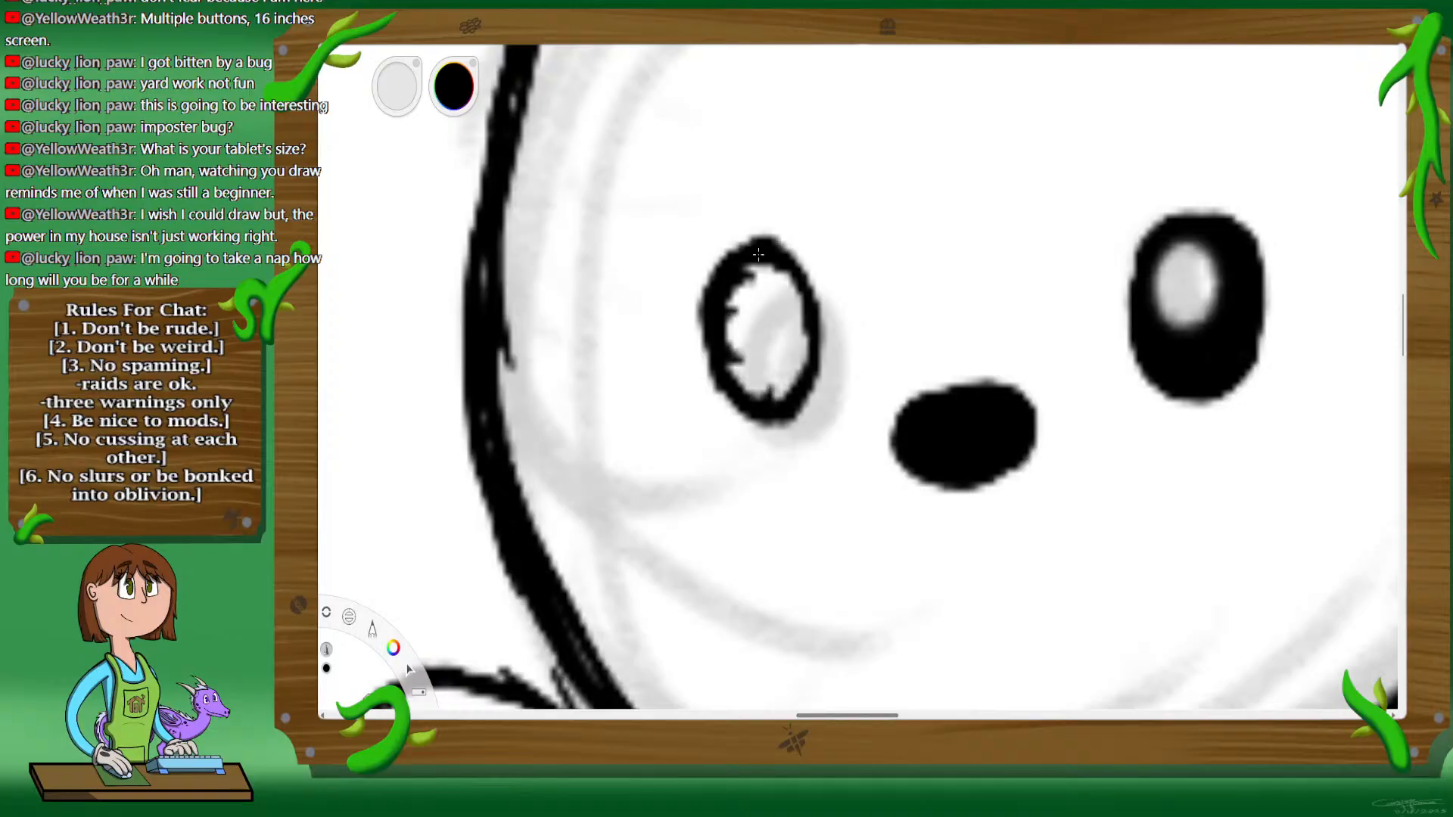
mouse_move(734, 352)
left_mouse_down()
mouse_move(760, 370)
mouse_move(740, 383)
mouse_move(773, 390)
left_mouse_up()
left_click_drag(778, 317, 787, 395)
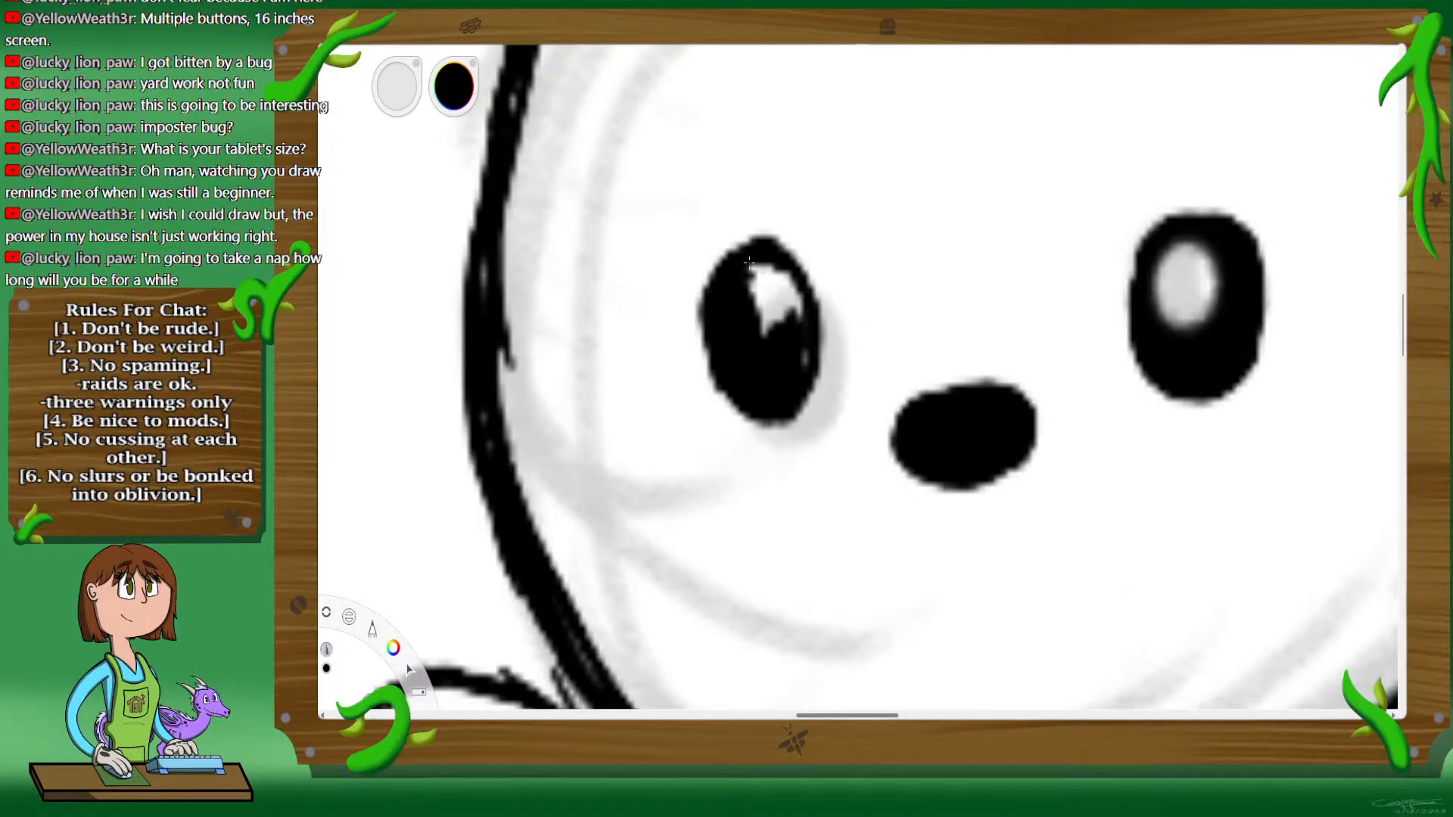
left_click_drag(799, 294, 775, 325)
left_click_drag(766, 266, 762, 330)
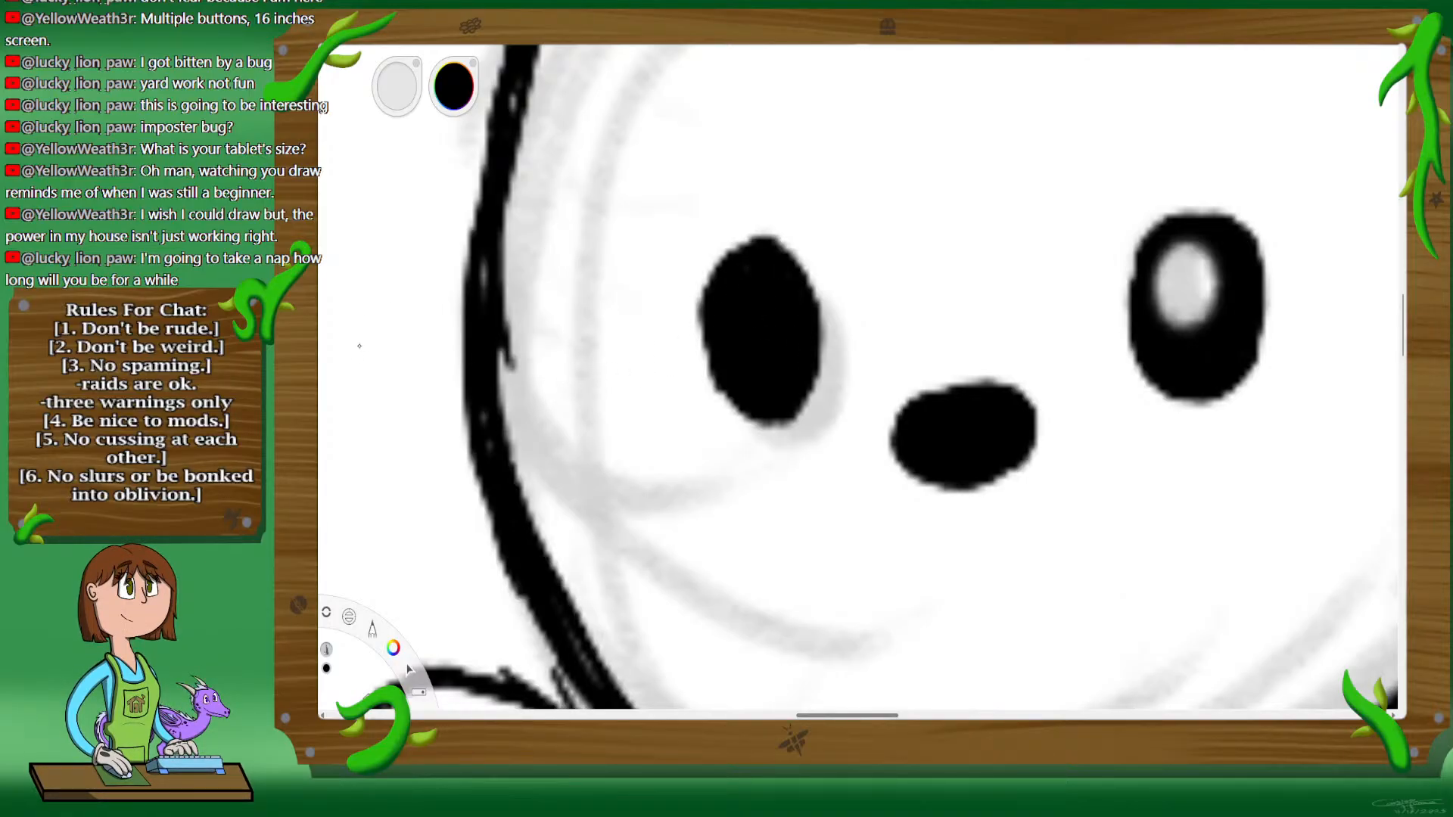
Step: Erase an oval highlight into the black left eye and enlarge it to match the right eye's highlight
left_click_drag(748, 305, 762, 323)
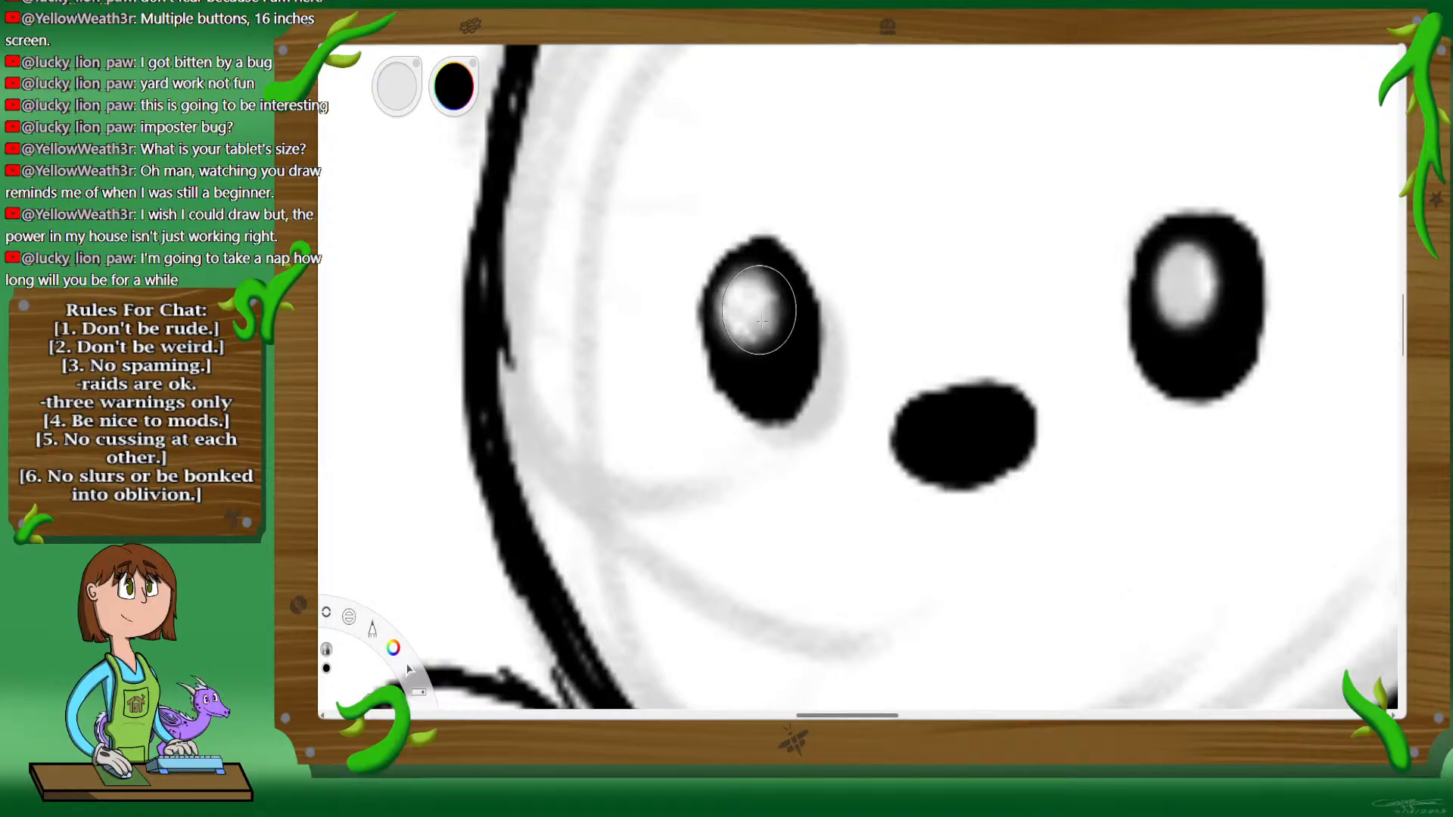
key("space")
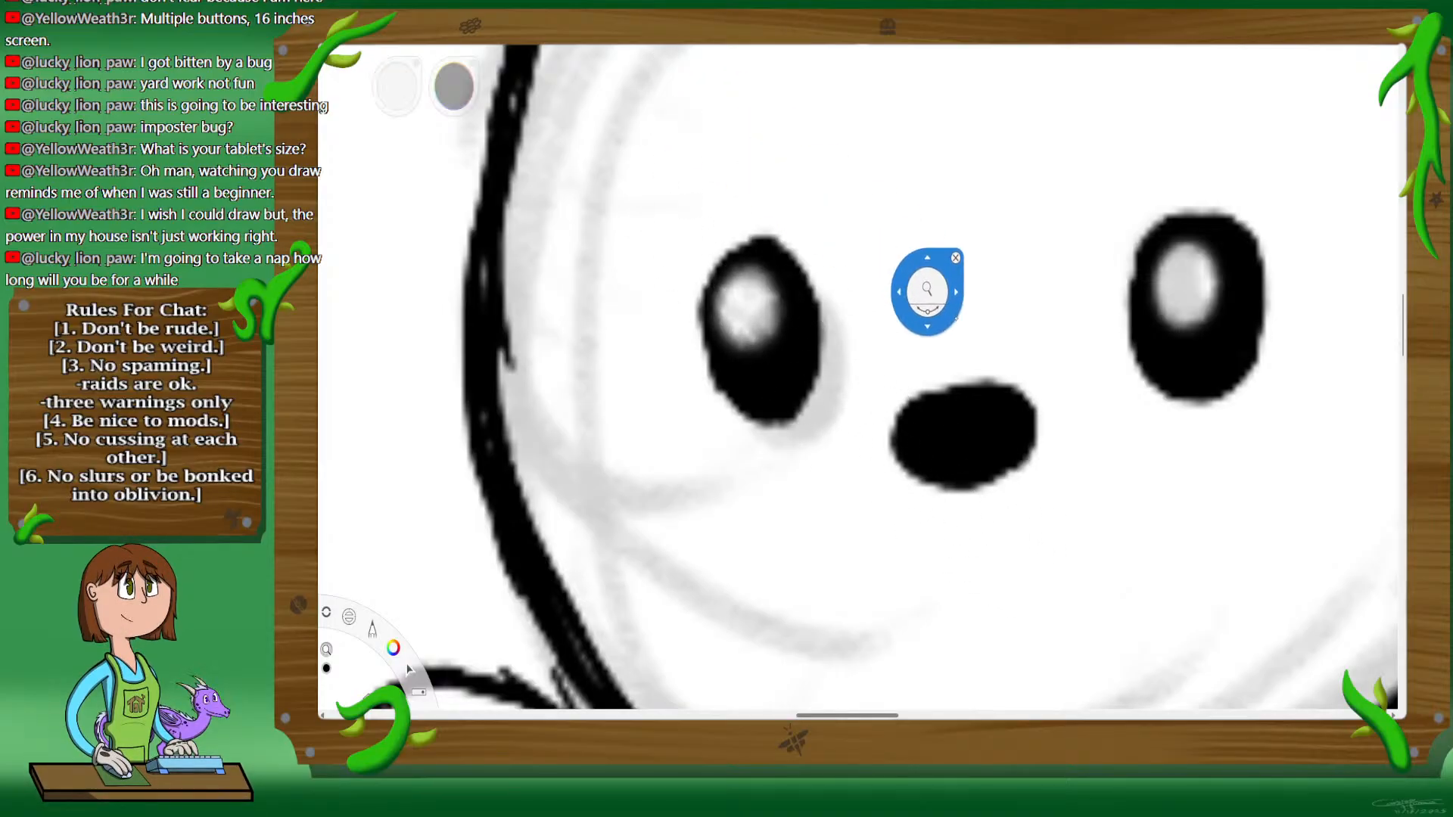
left_click_drag(956, 319, 820, 238)
key("space")
left_click_drag(905, 324, 924, 337)
left_click_drag(999, 383, 1006, 393)
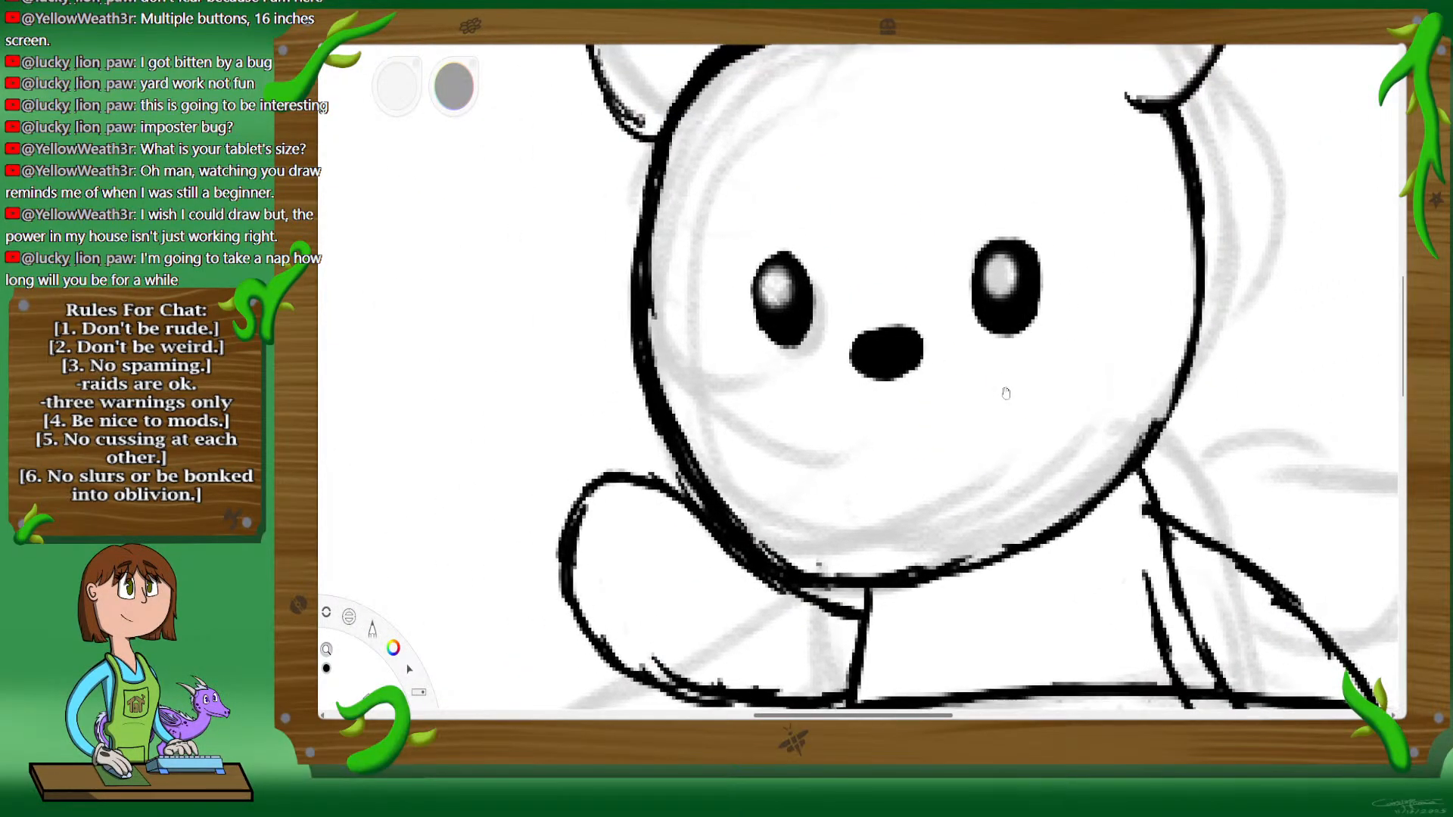
key("space")
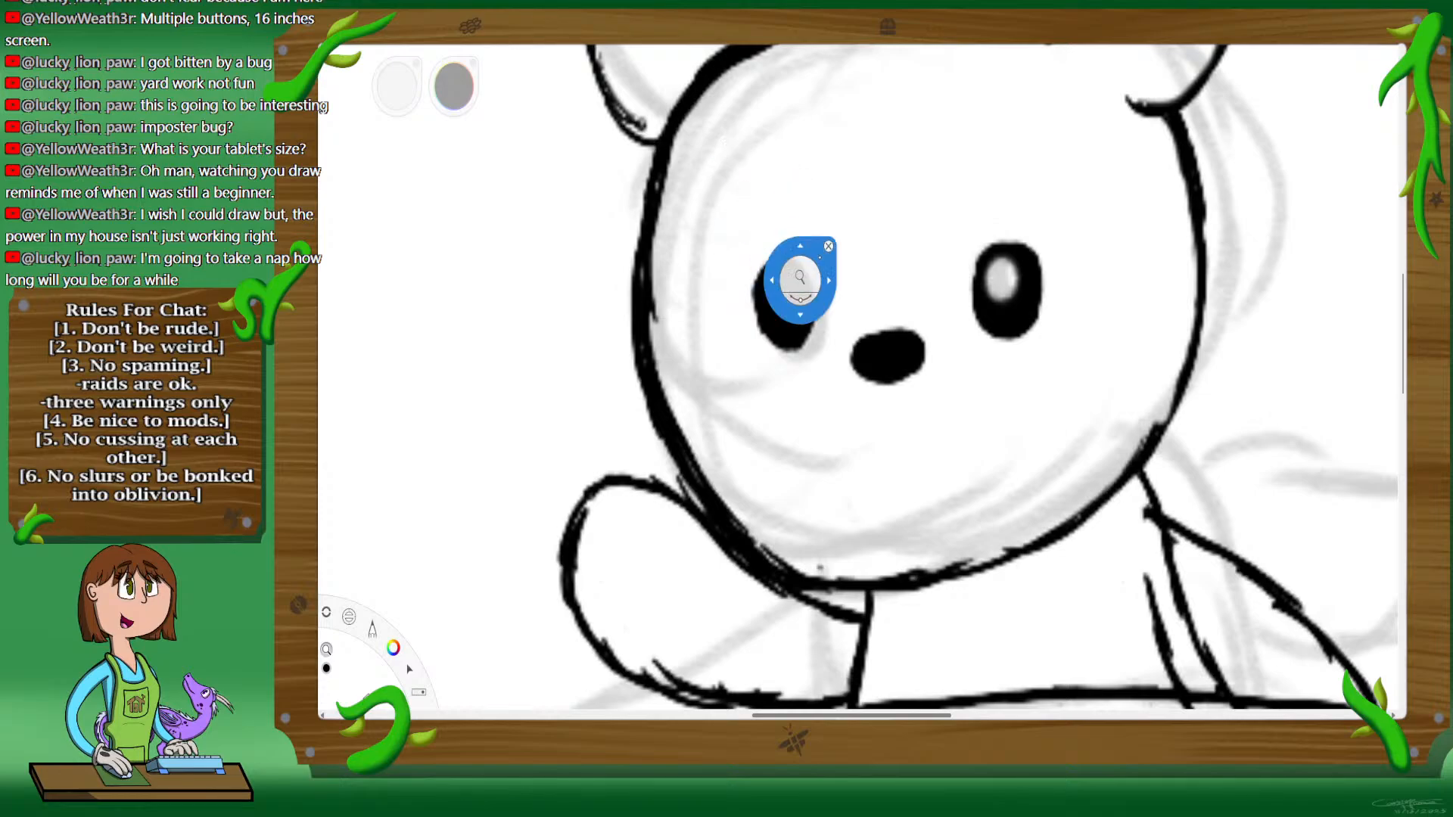
left_click(829, 247)
left_click_drag(791, 291, 789, 288)
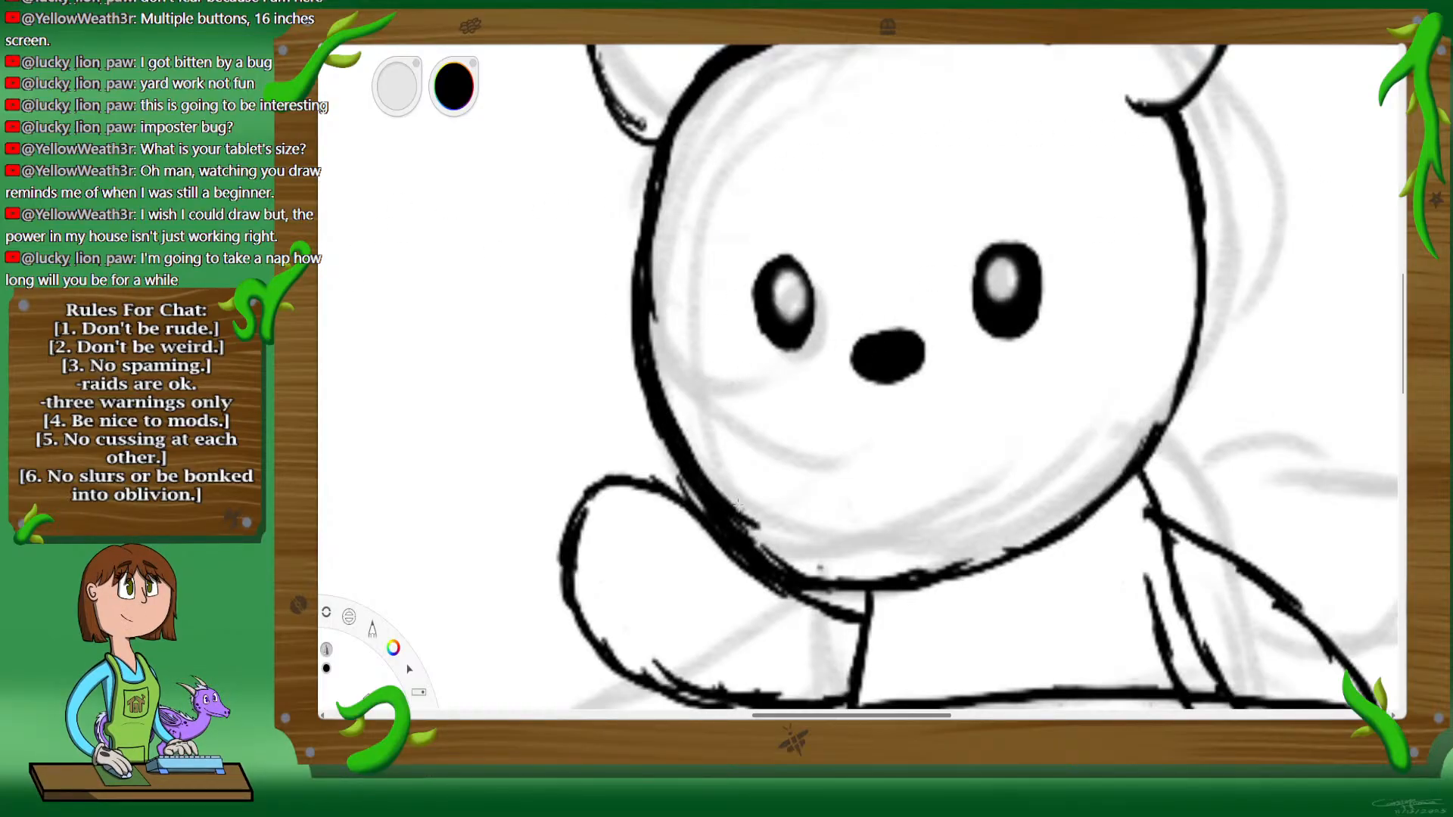
Step: Redraw the jaw outline above the raised arm slightly further inward and erase the stray outer strokes
left_click_drag(738, 504, 794, 546)
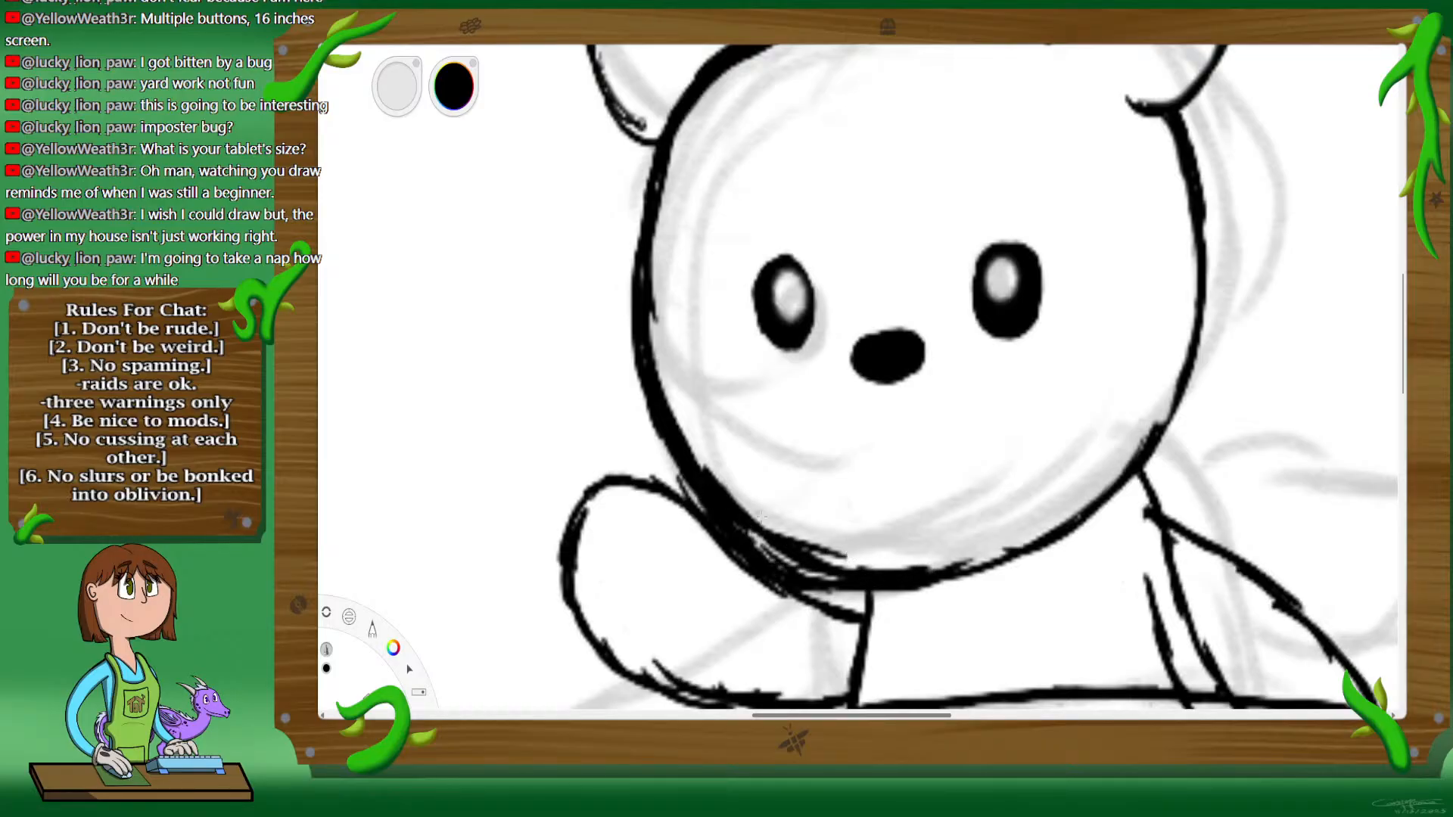
left_click_drag(754, 513, 876, 572)
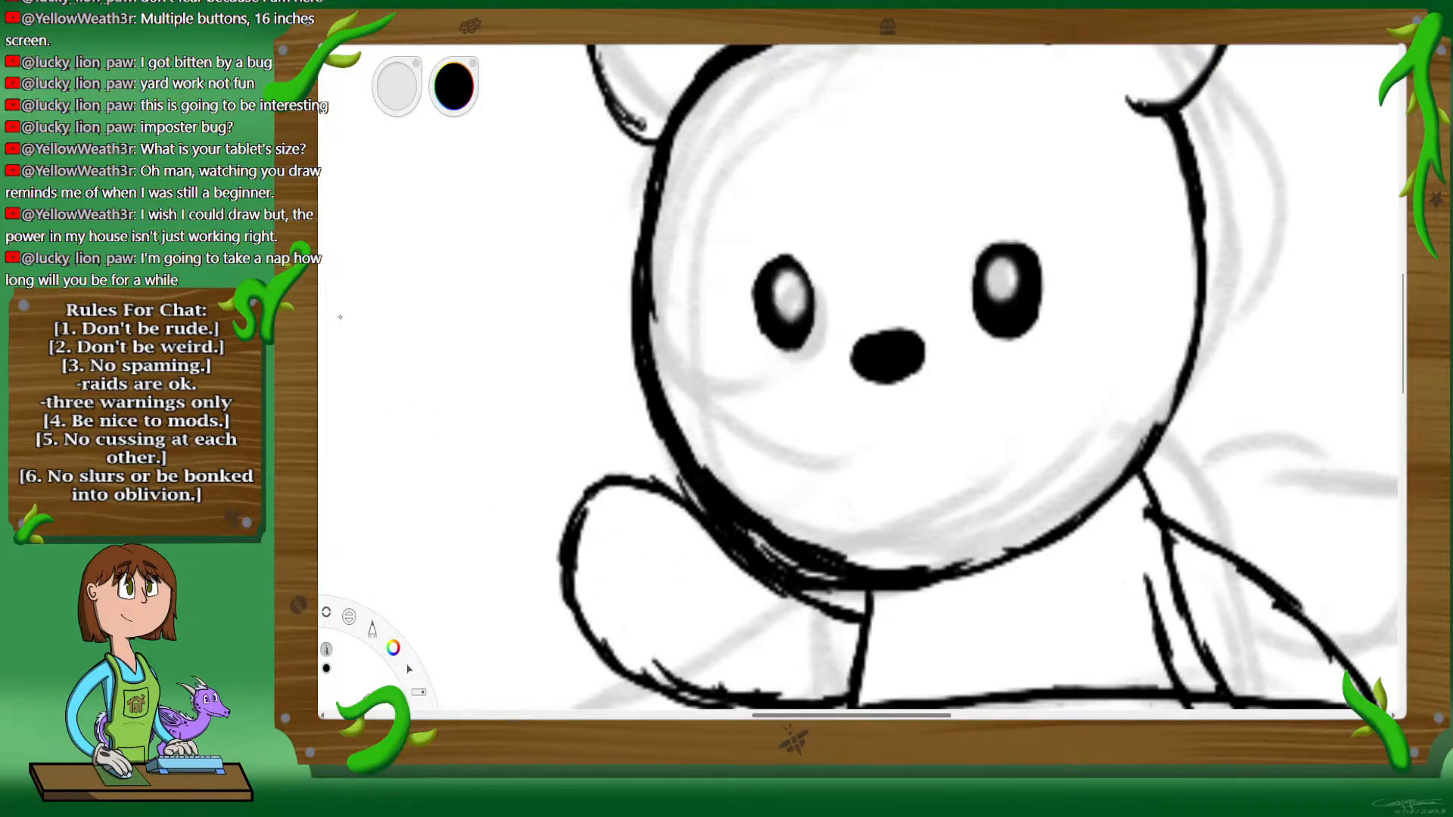
mouse_move(722, 524)
left_mouse_down()
mouse_move(682, 496)
mouse_move(759, 561)
left_mouse_up()
key("ctrl+z")
left_click_drag(802, 581, 796, 577)
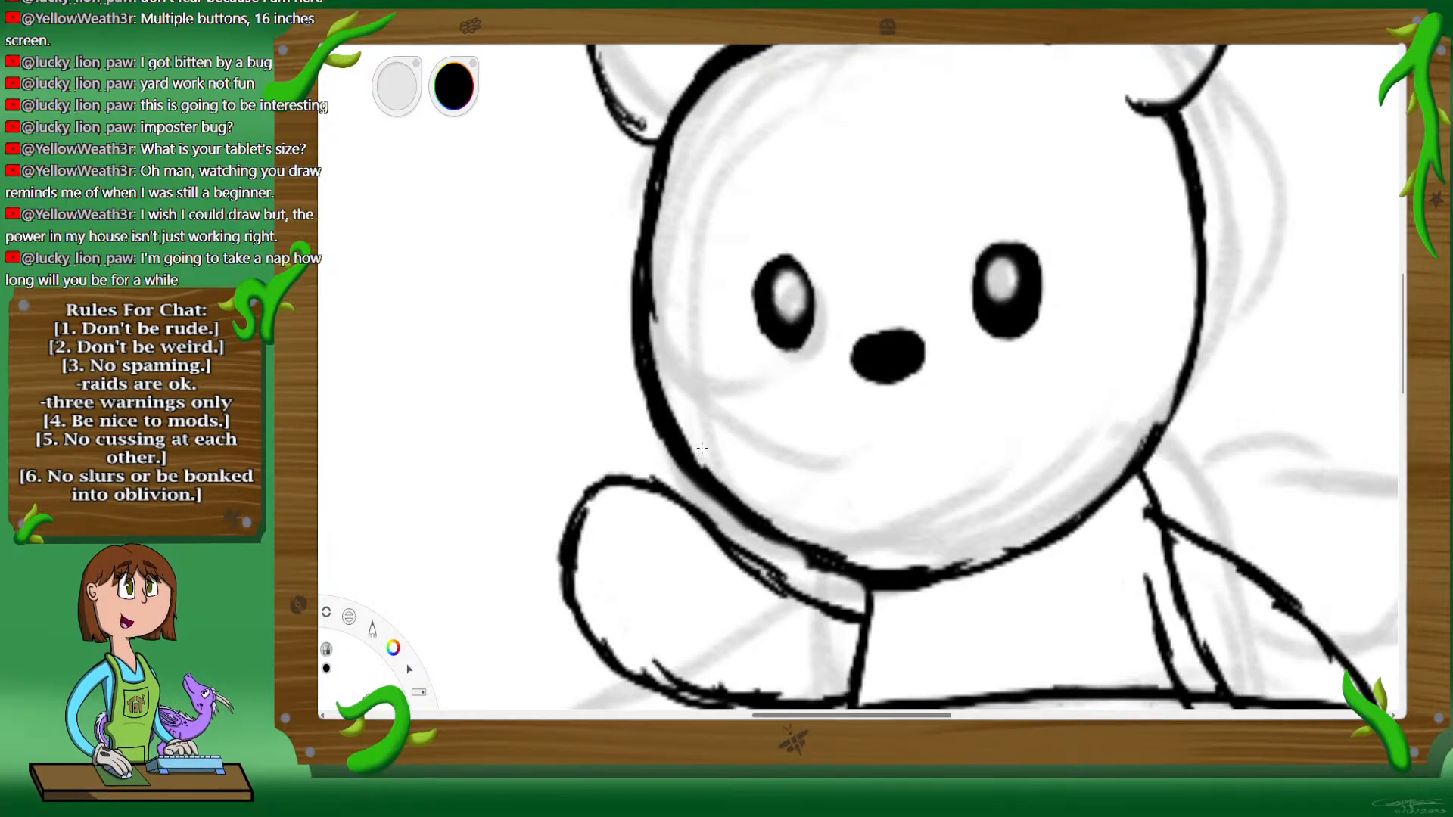
mouse_move(702, 448)
left_mouse_down()
mouse_move(741, 496)
mouse_move(853, 519)
left_mouse_up()
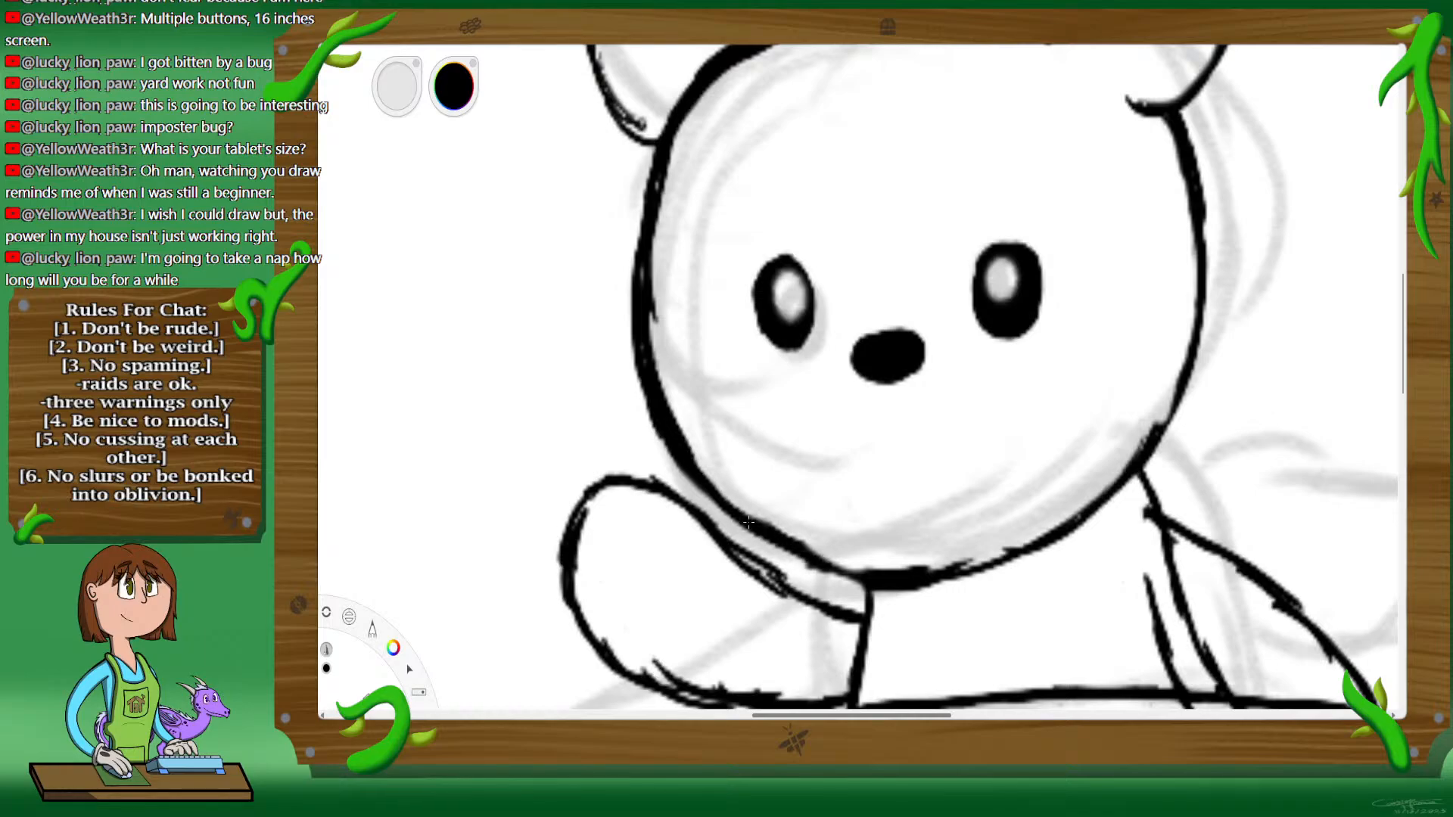
mouse_move(788, 551)
left_mouse_down()
mouse_move(870, 574)
mouse_move(842, 564)
left_mouse_up()
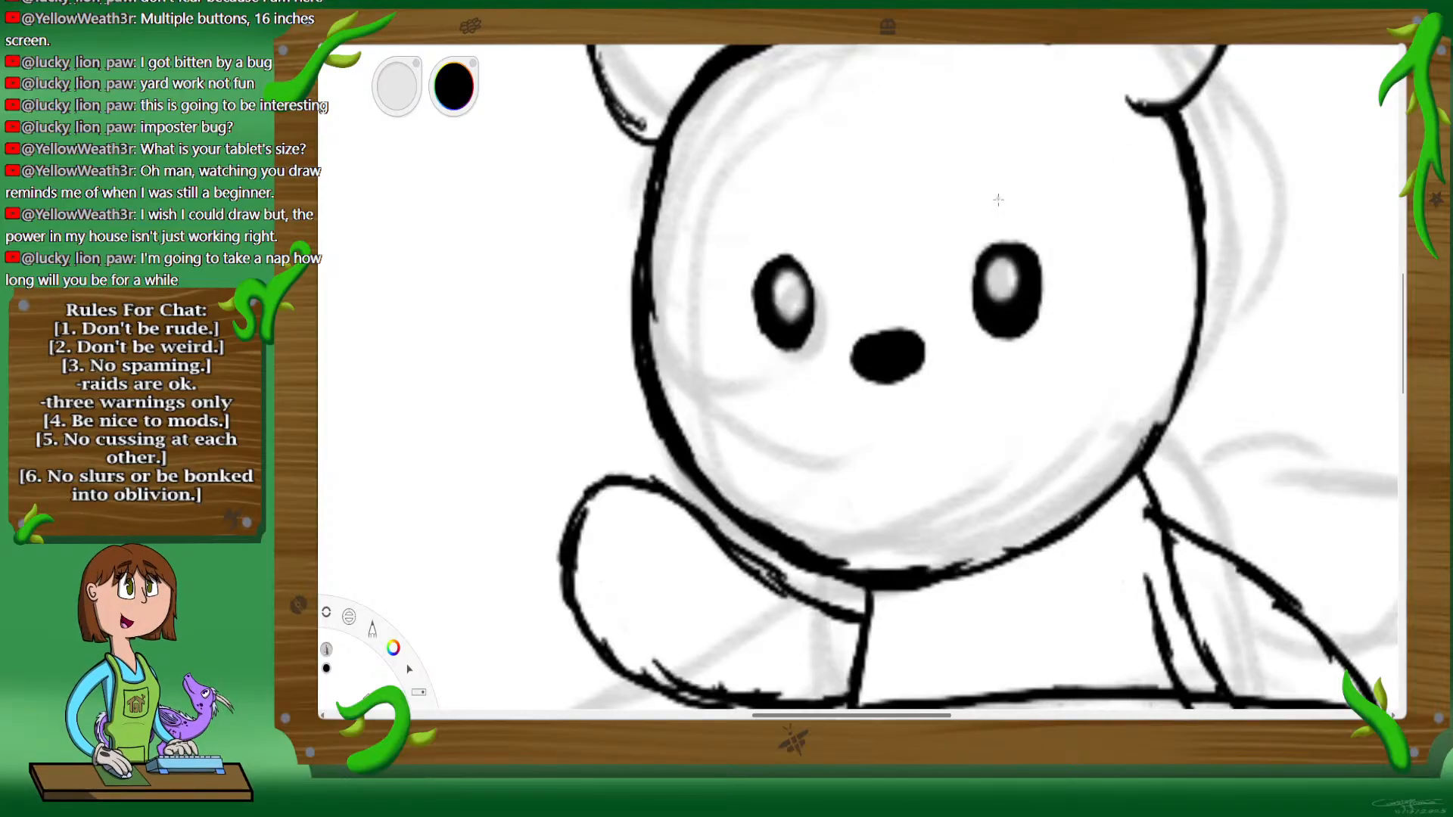
Step: Erase the inked left eye completely, keeping the nose and the right eye
key("space")
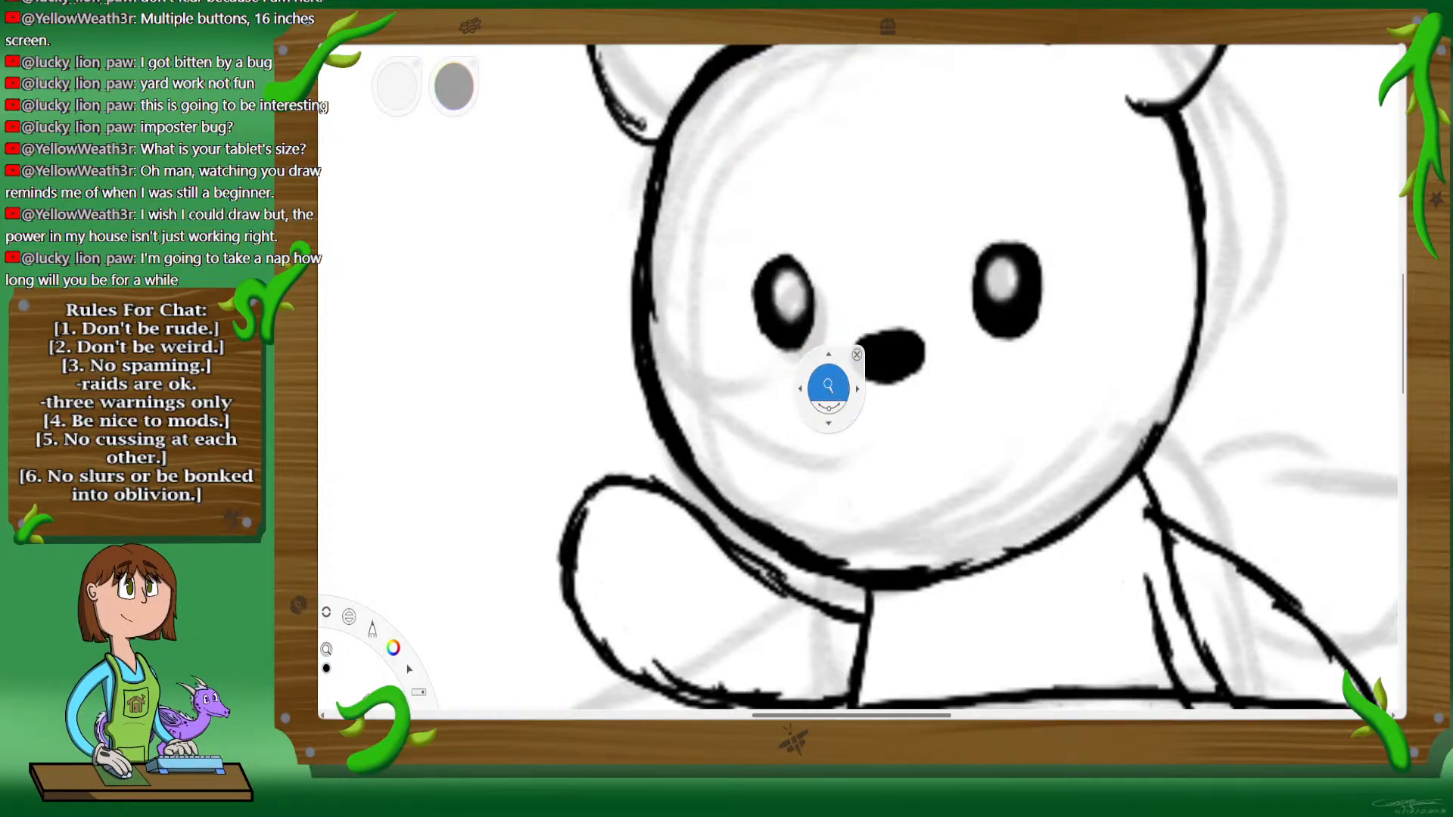
left_click_drag(824, 390, 912, 314)
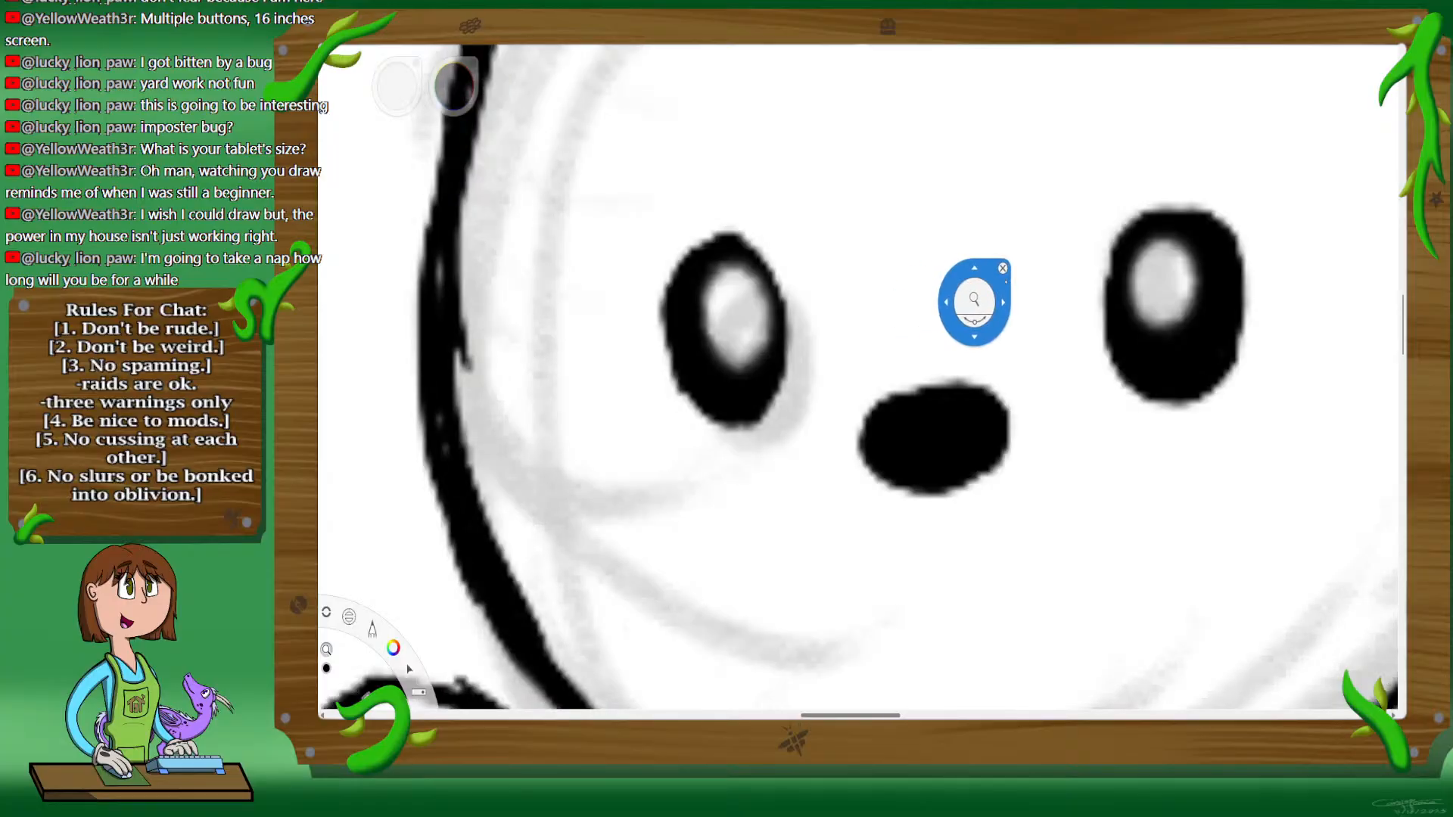
left_click(1004, 267)
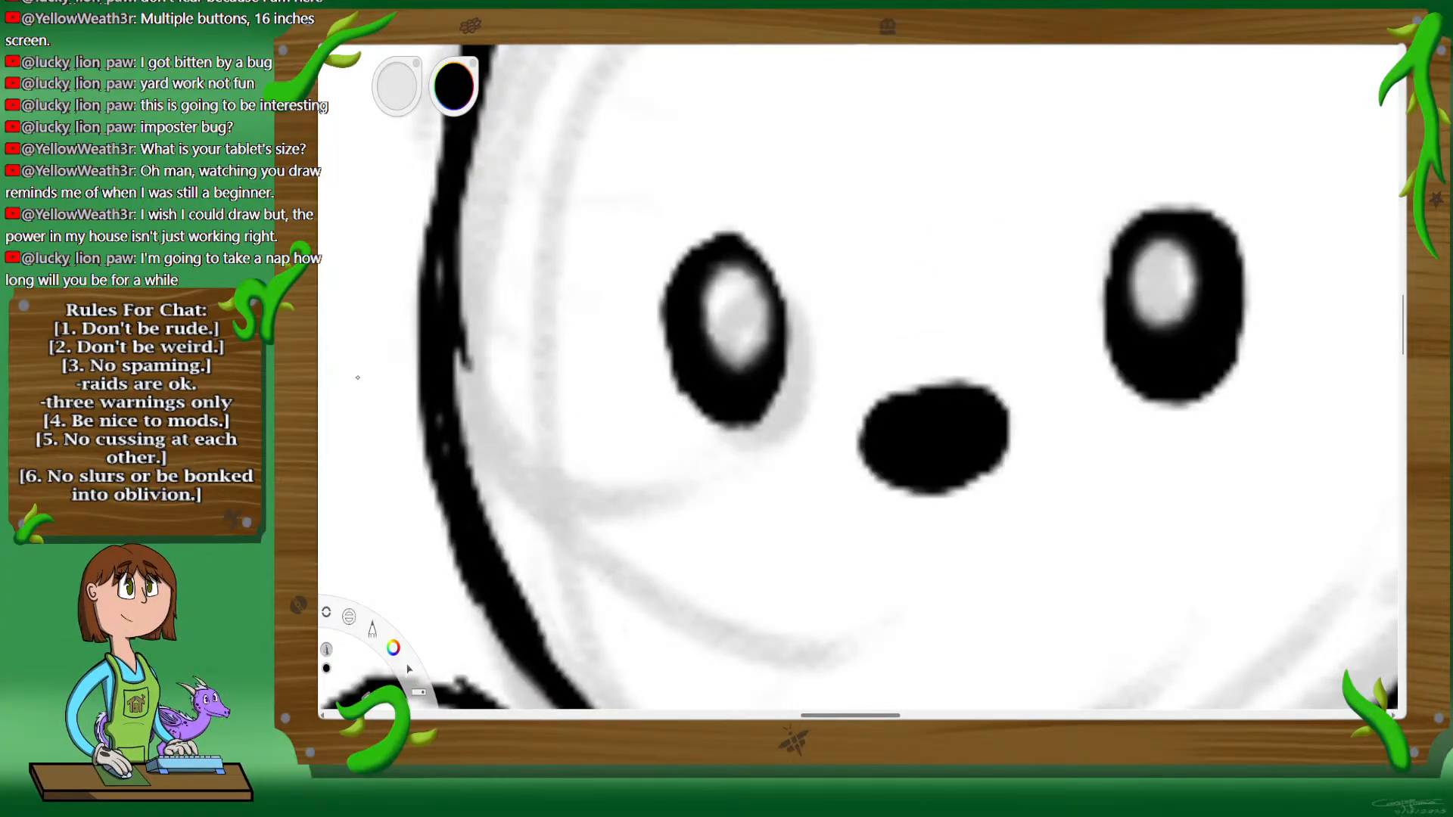
left_click(330, 302)
mouse_move(679, 286)
left_mouse_down()
mouse_move(692, 340)
mouse_move(719, 325)
mouse_move(714, 246)
left_mouse_up()
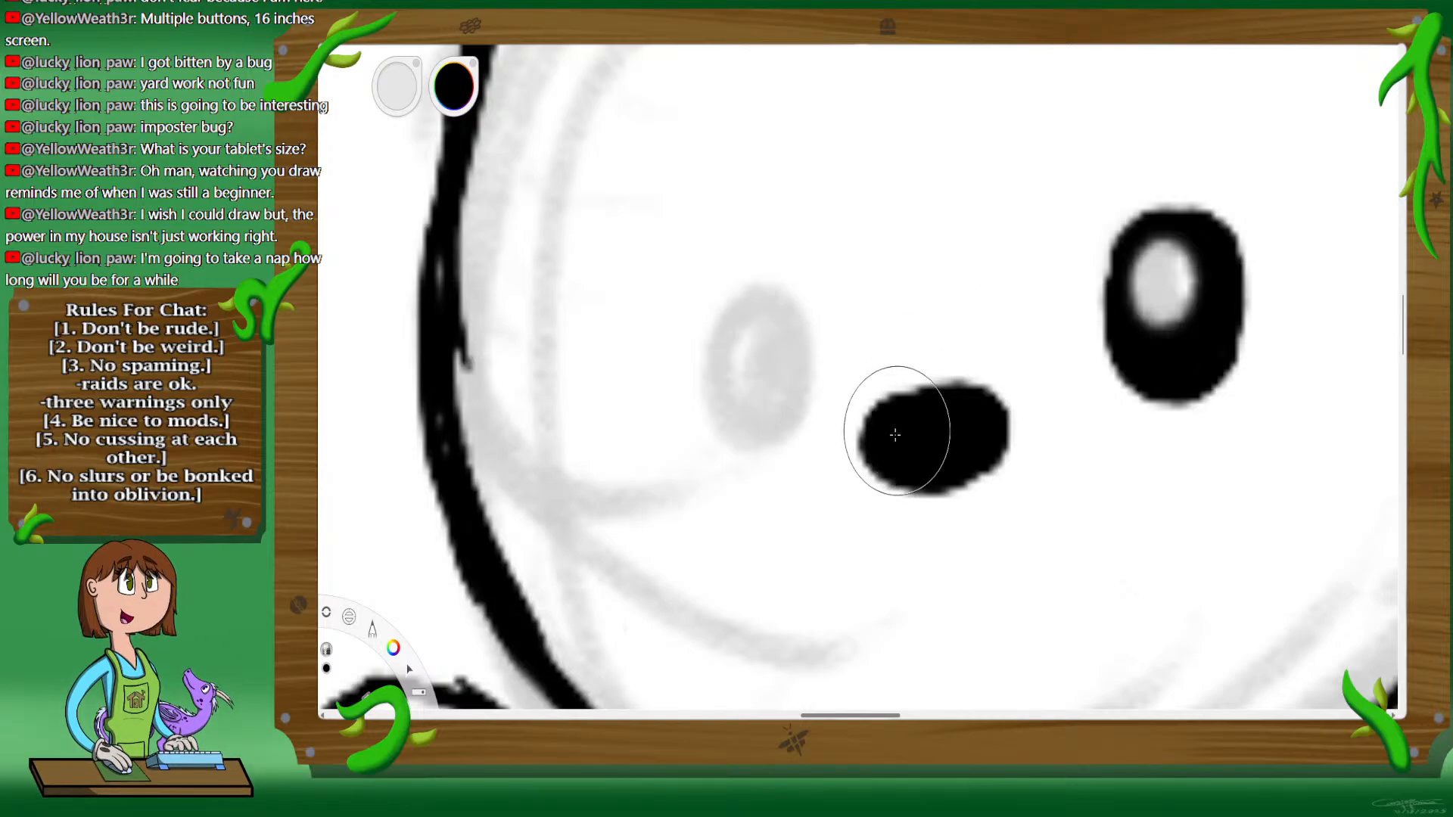
mouse_move(873, 399)
left_mouse_down()
mouse_move(908, 423)
mouse_move(961, 428)
left_mouse_up()
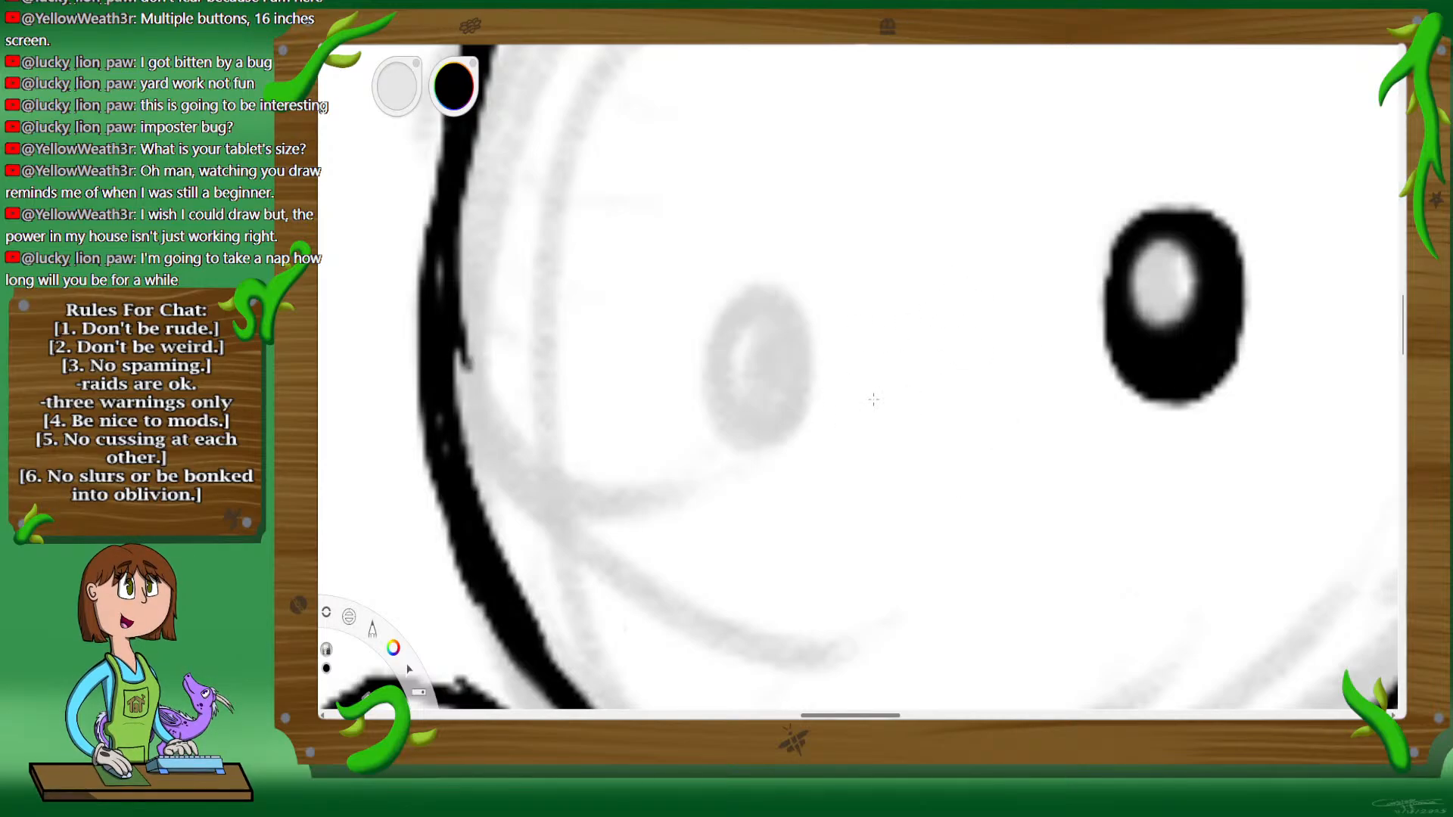
key("ctrl+z")
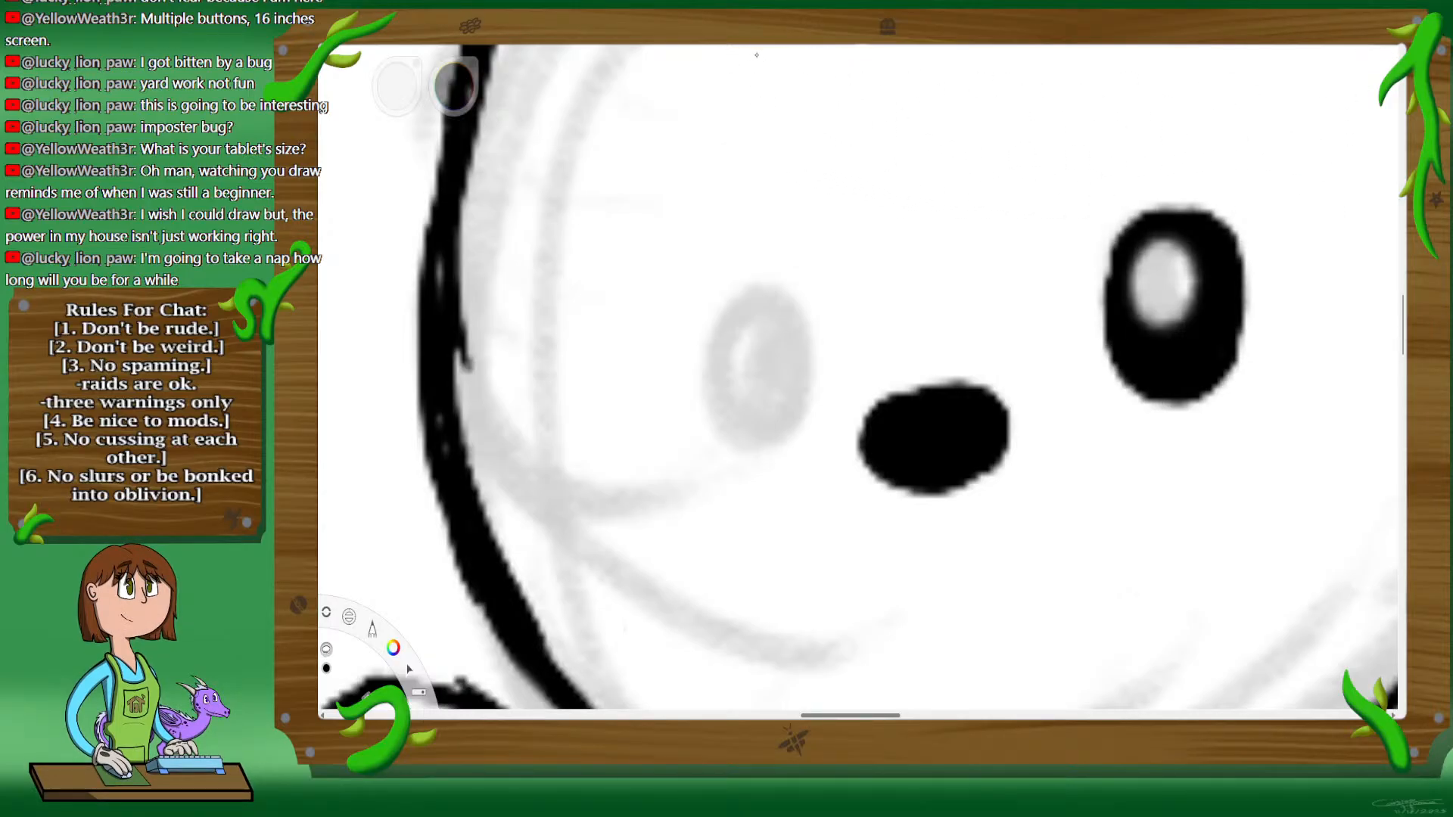
Step: Try to duplicate the right eye and position the copy as the left eye
key("v")
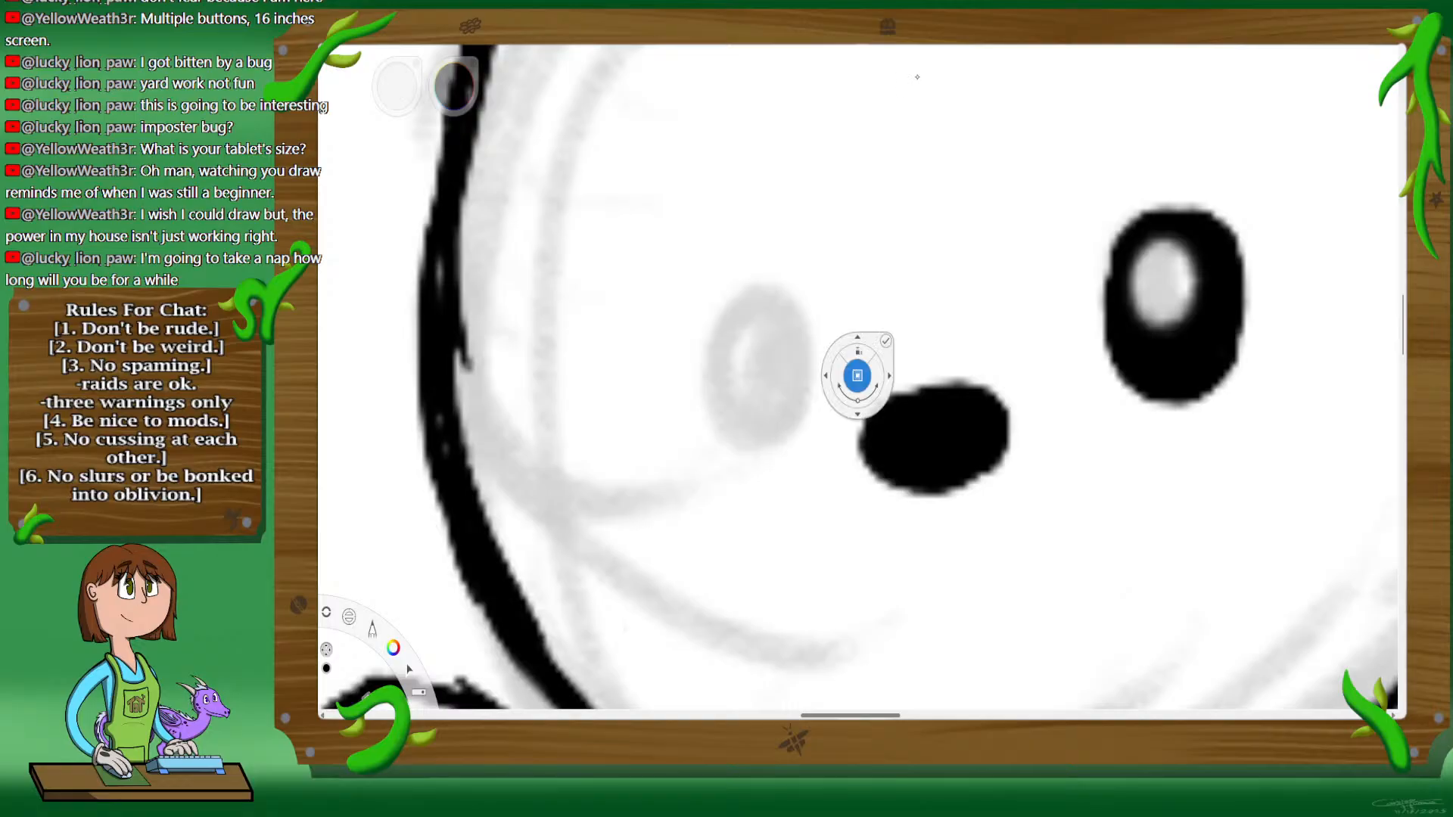
left_click(956, 313)
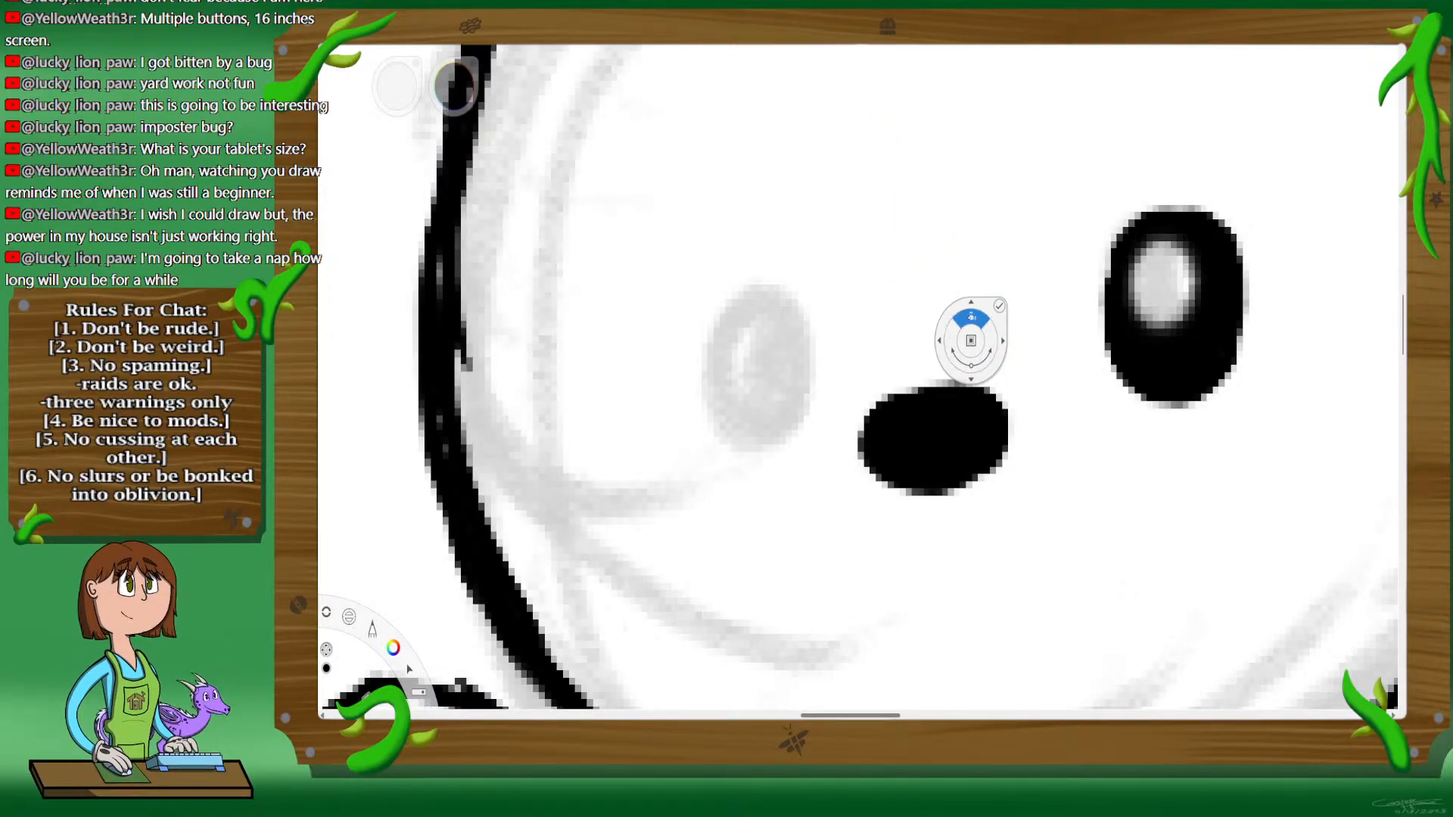
key("space")
left_click_drag(924, 343, 941, 494)
left_click_drag(1012, 360, 985, 436)
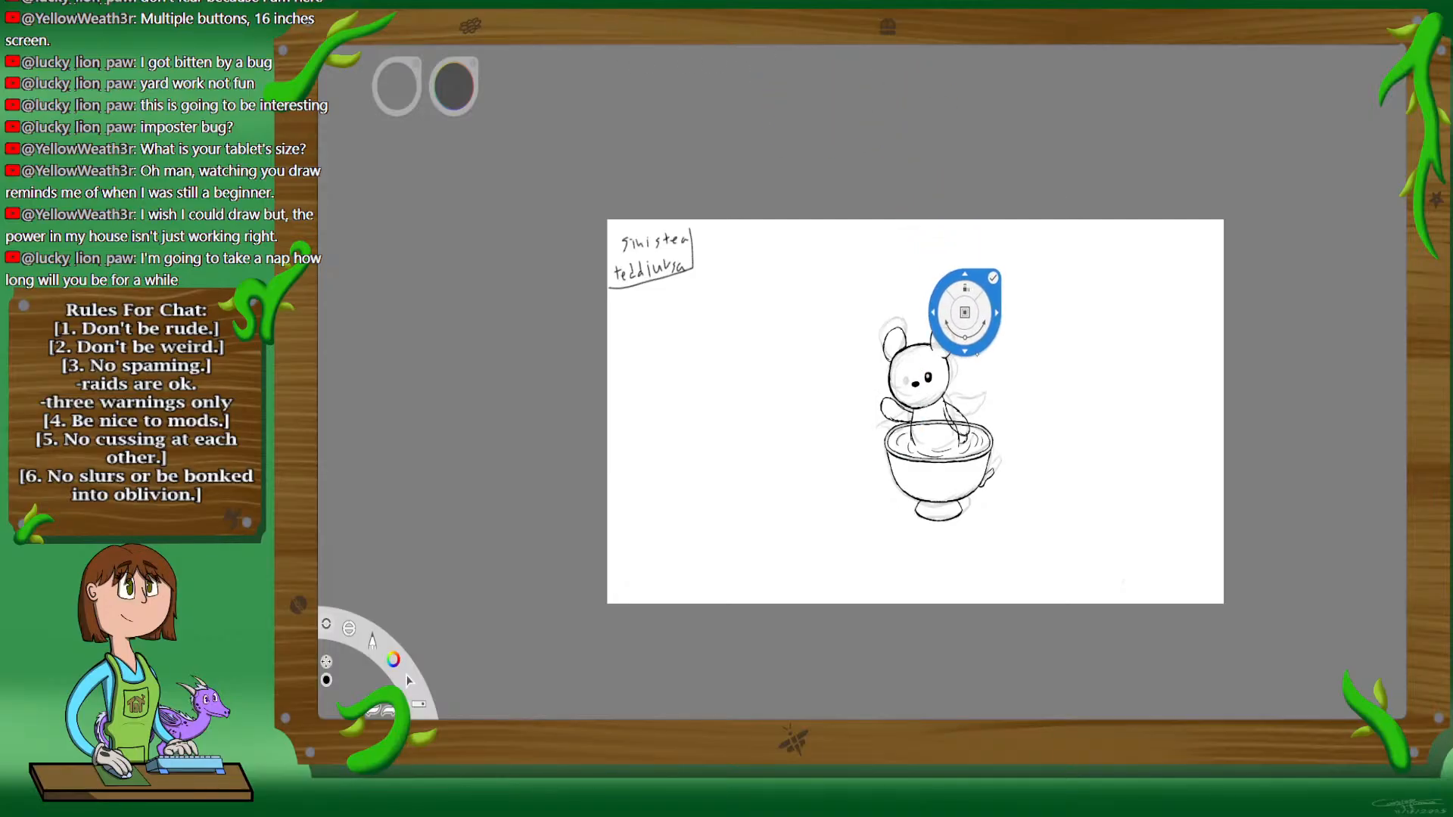
key("space")
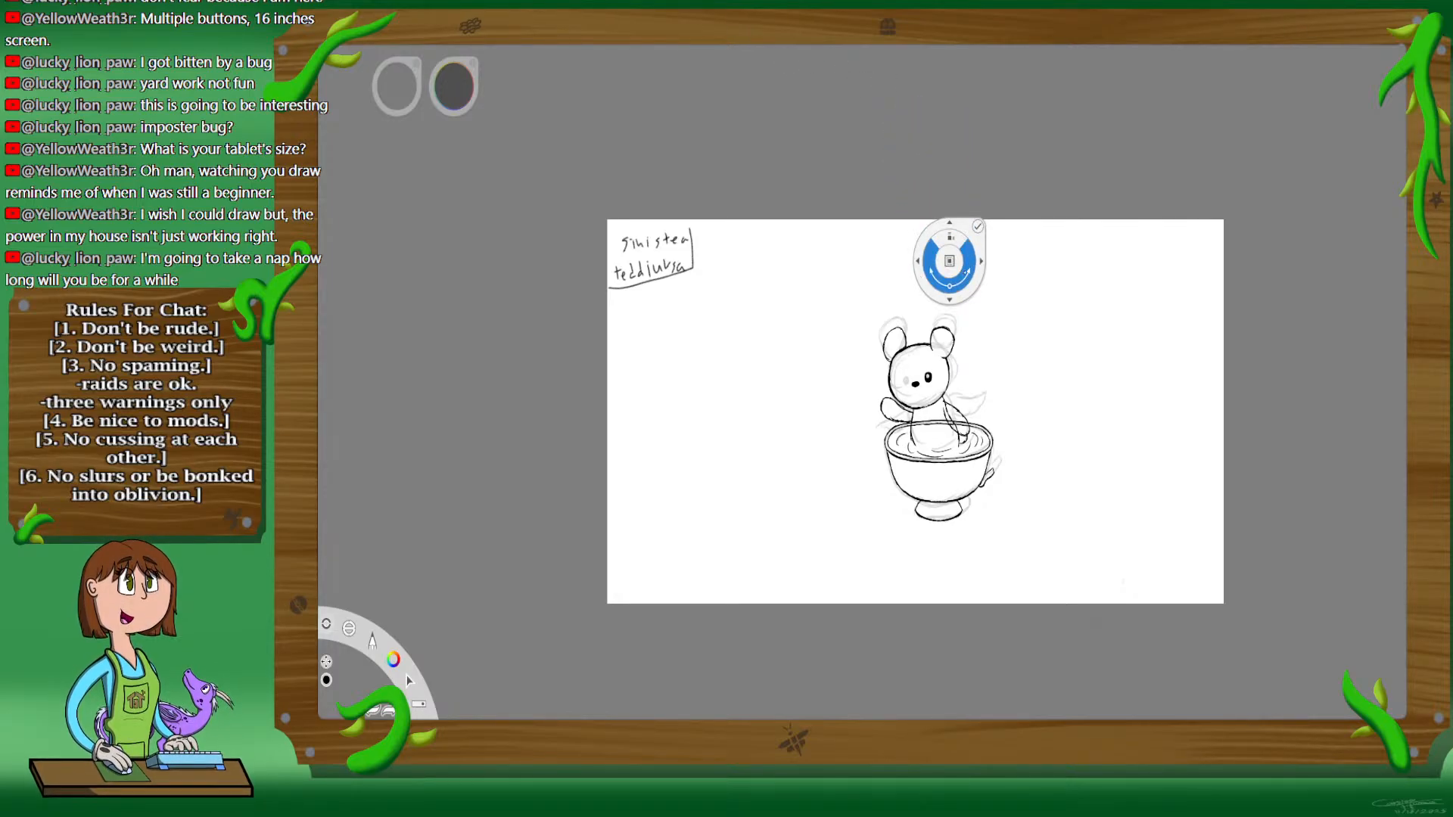
left_click(978, 226)
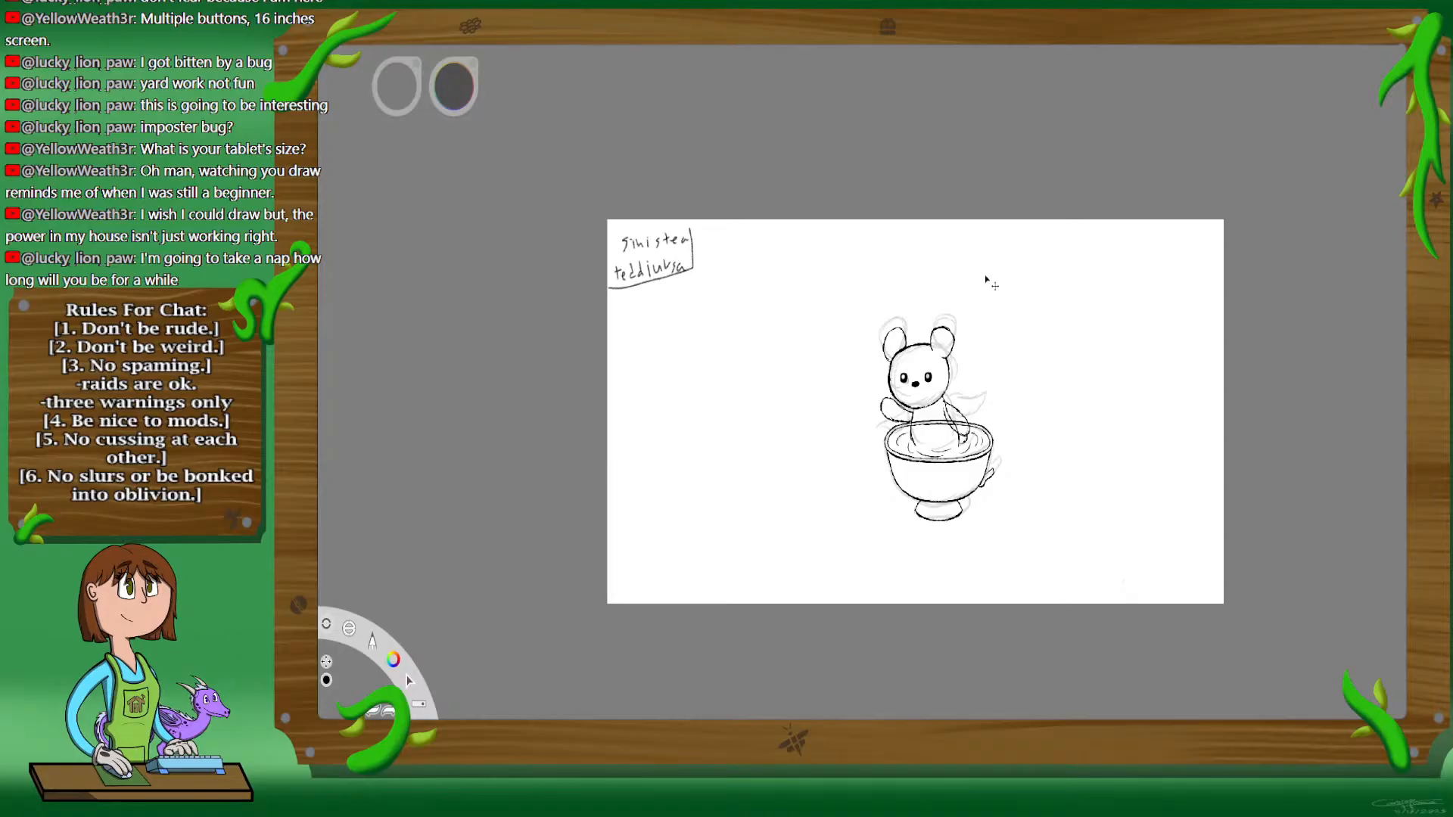
left_click_drag(986, 280, 935, 238)
left_click_drag(936, 238, 935, 237)
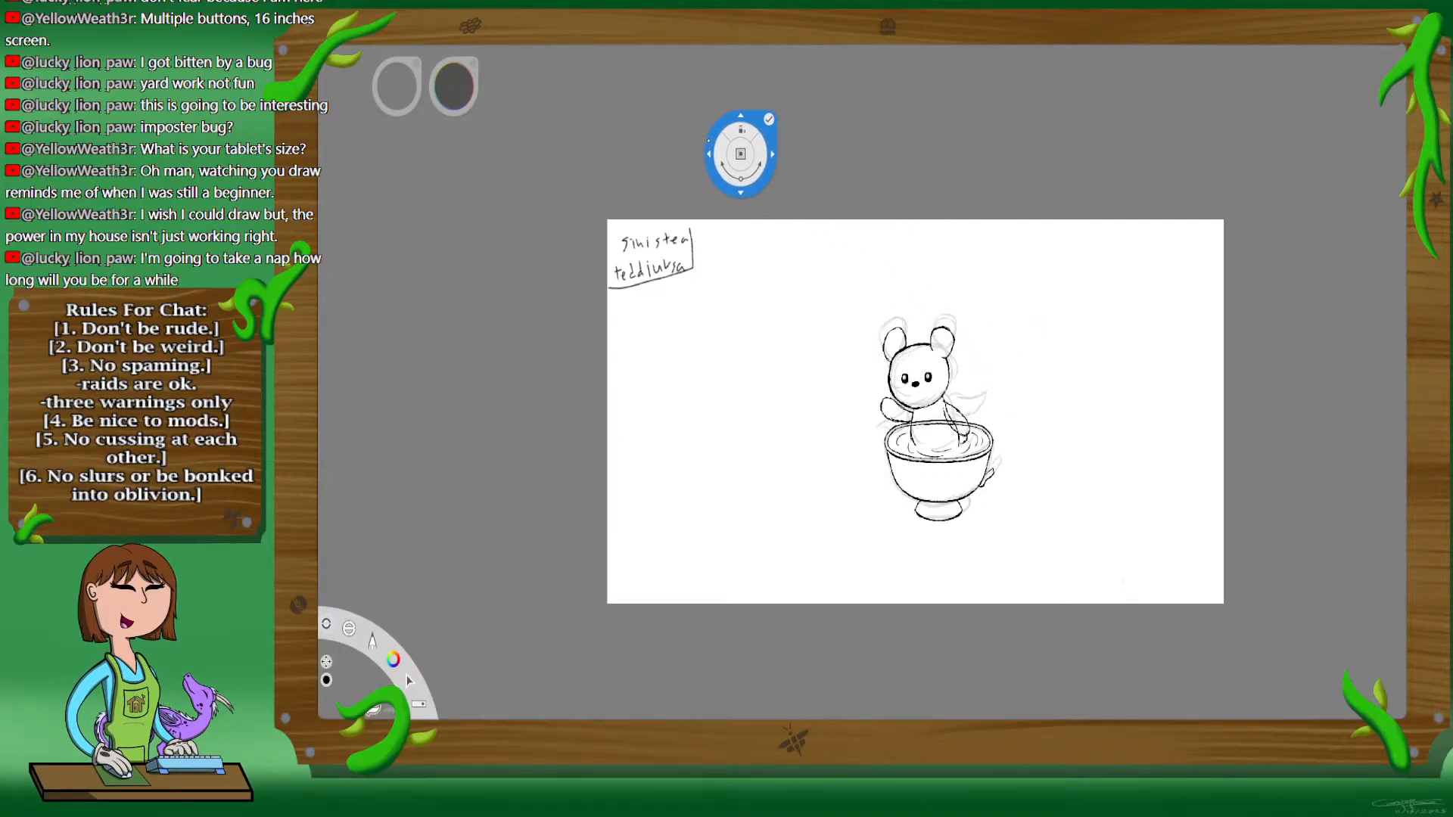
left_click_drag(709, 141, 897, 303)
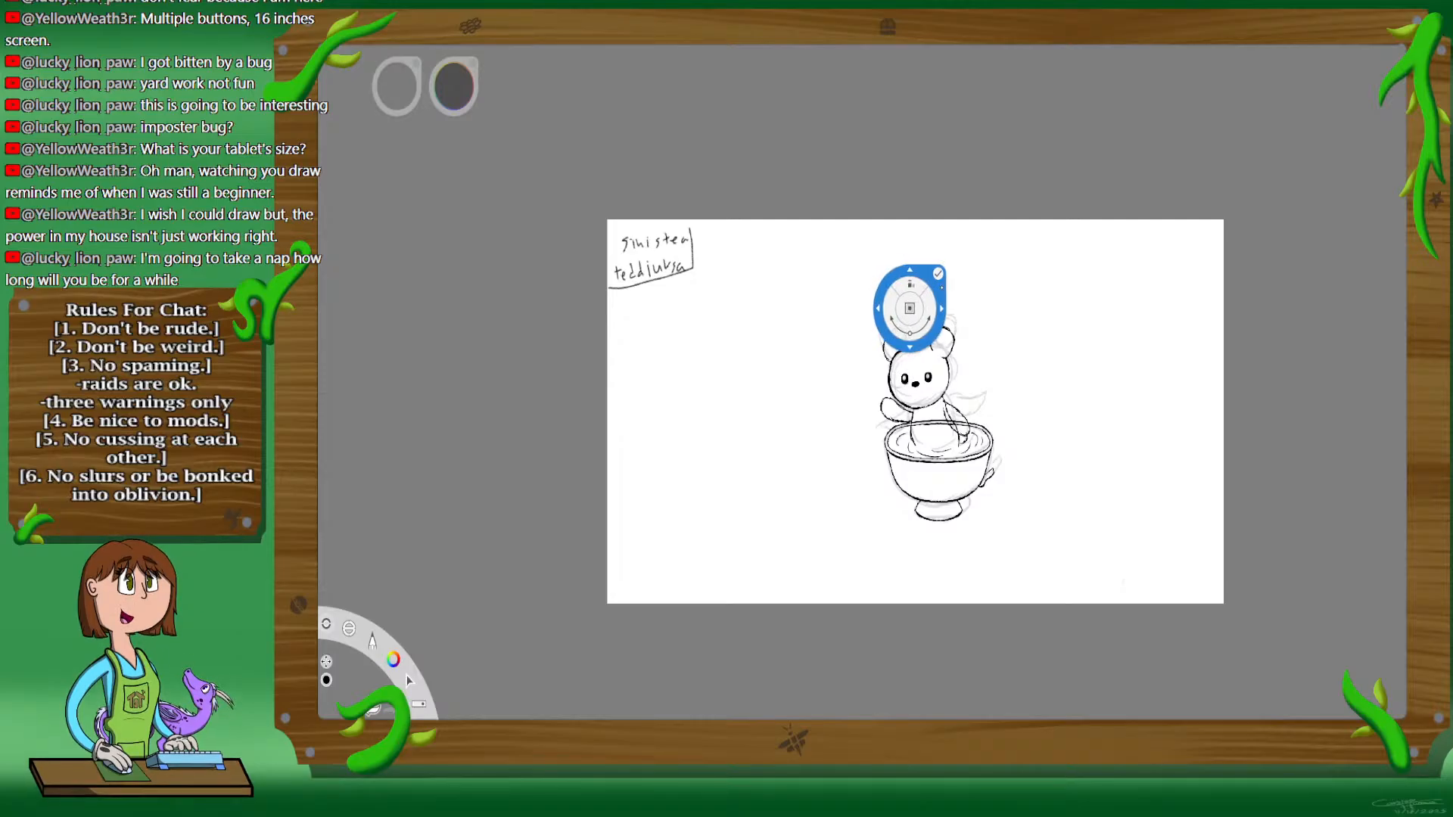
left_click(939, 273)
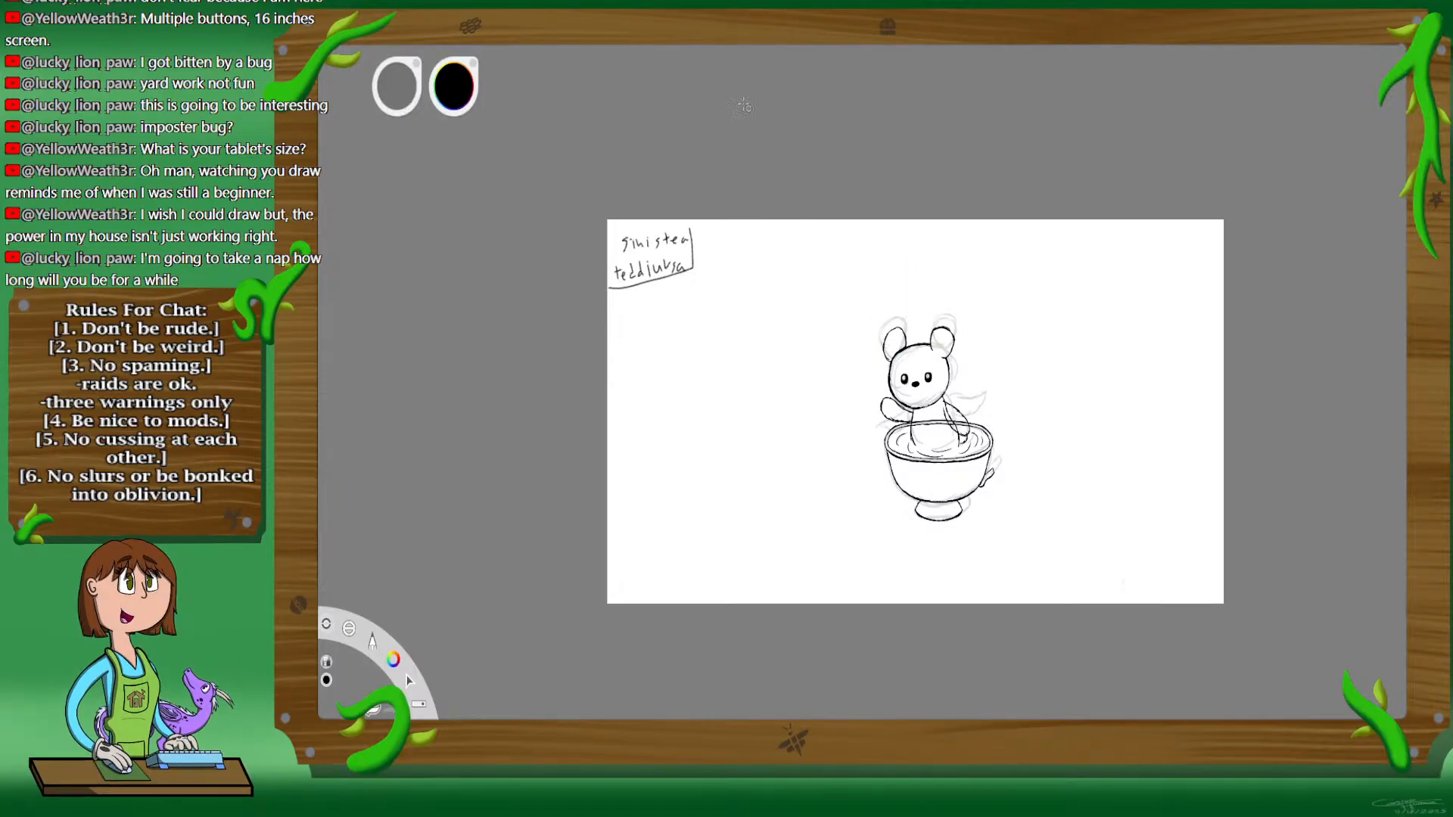
Step: Undo the placement of the duplicated eye on the left side of the face
key("space")
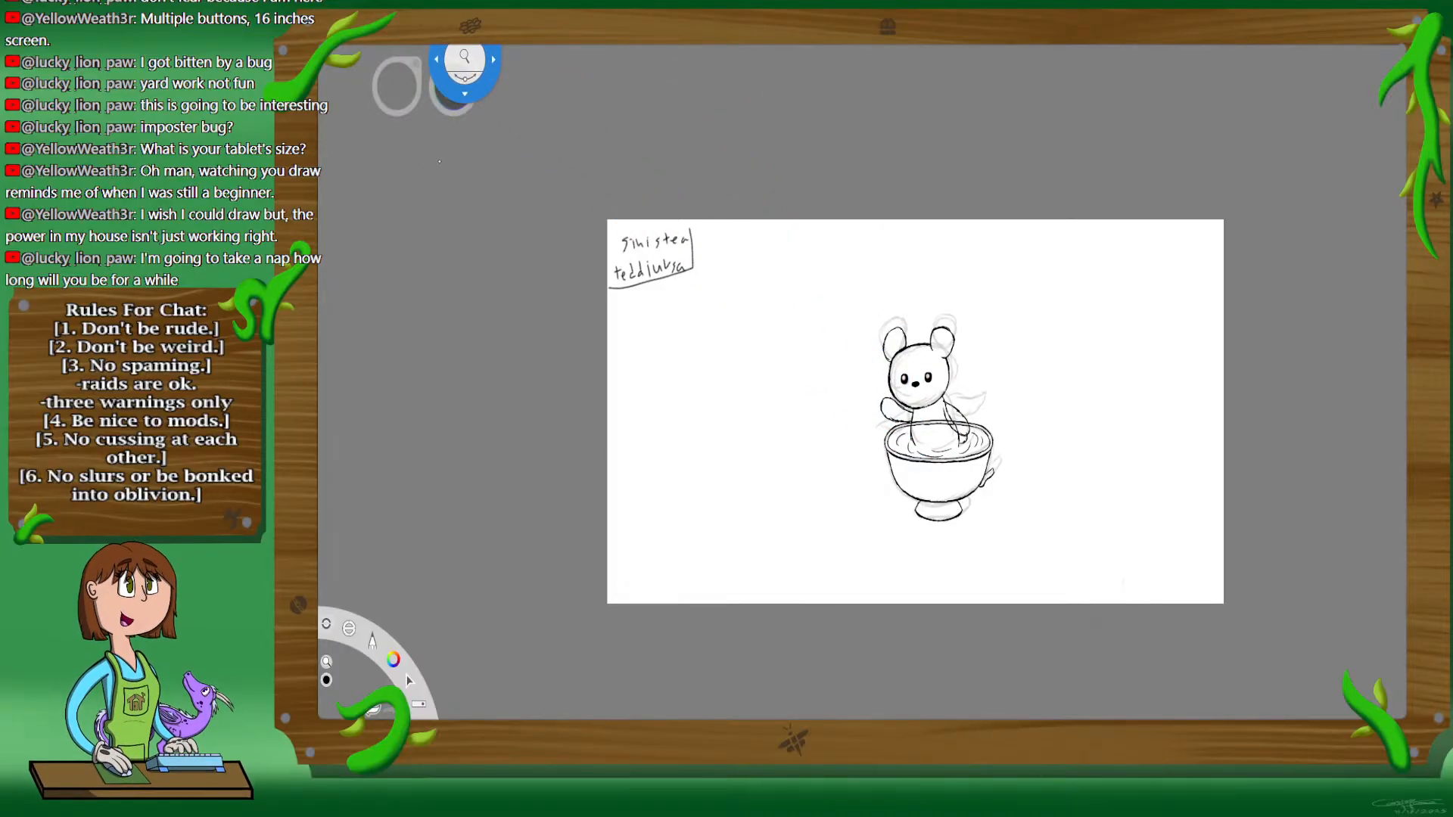
key("ctrl+z")
key("ctrl+z")
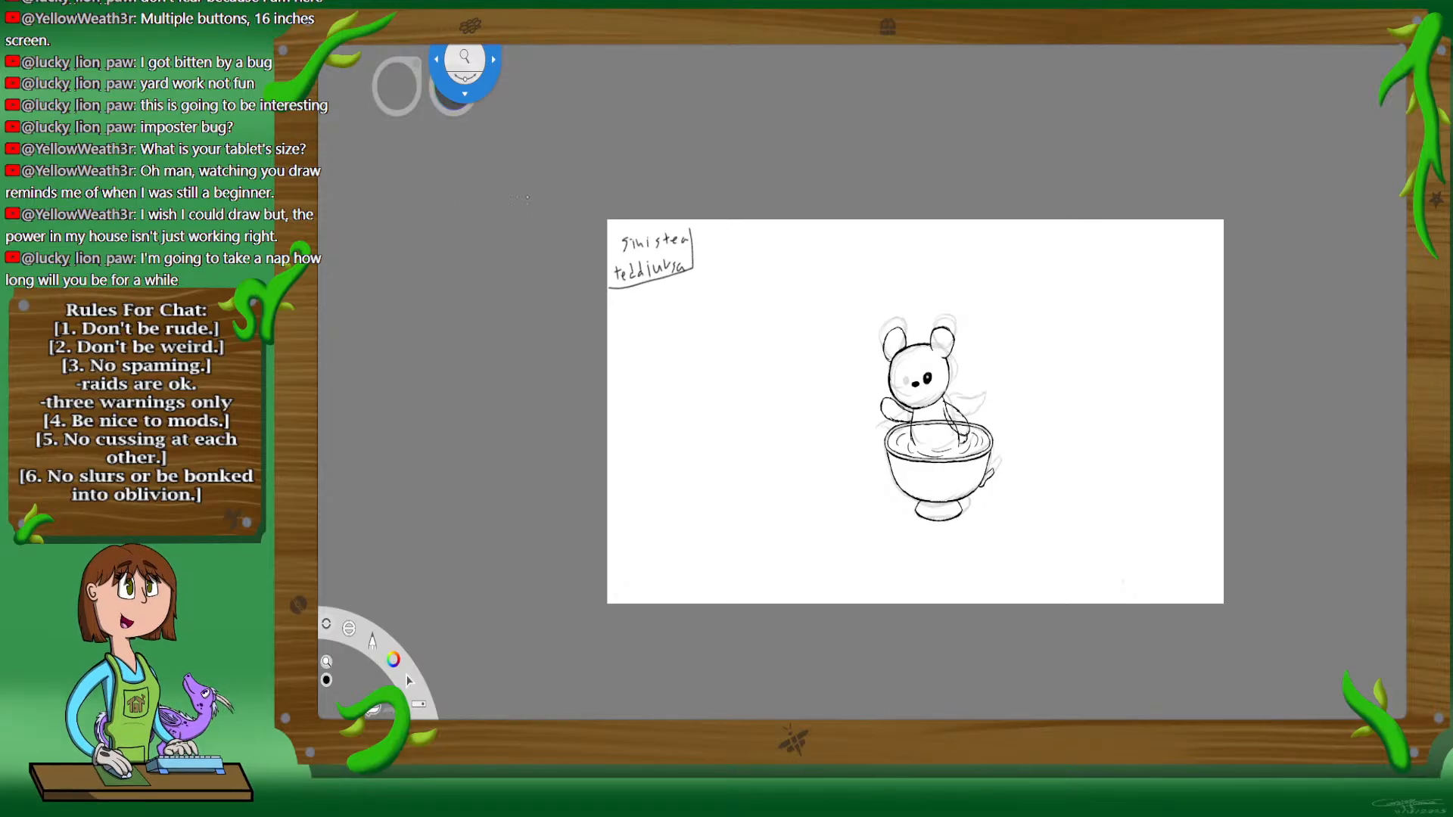
key("v")
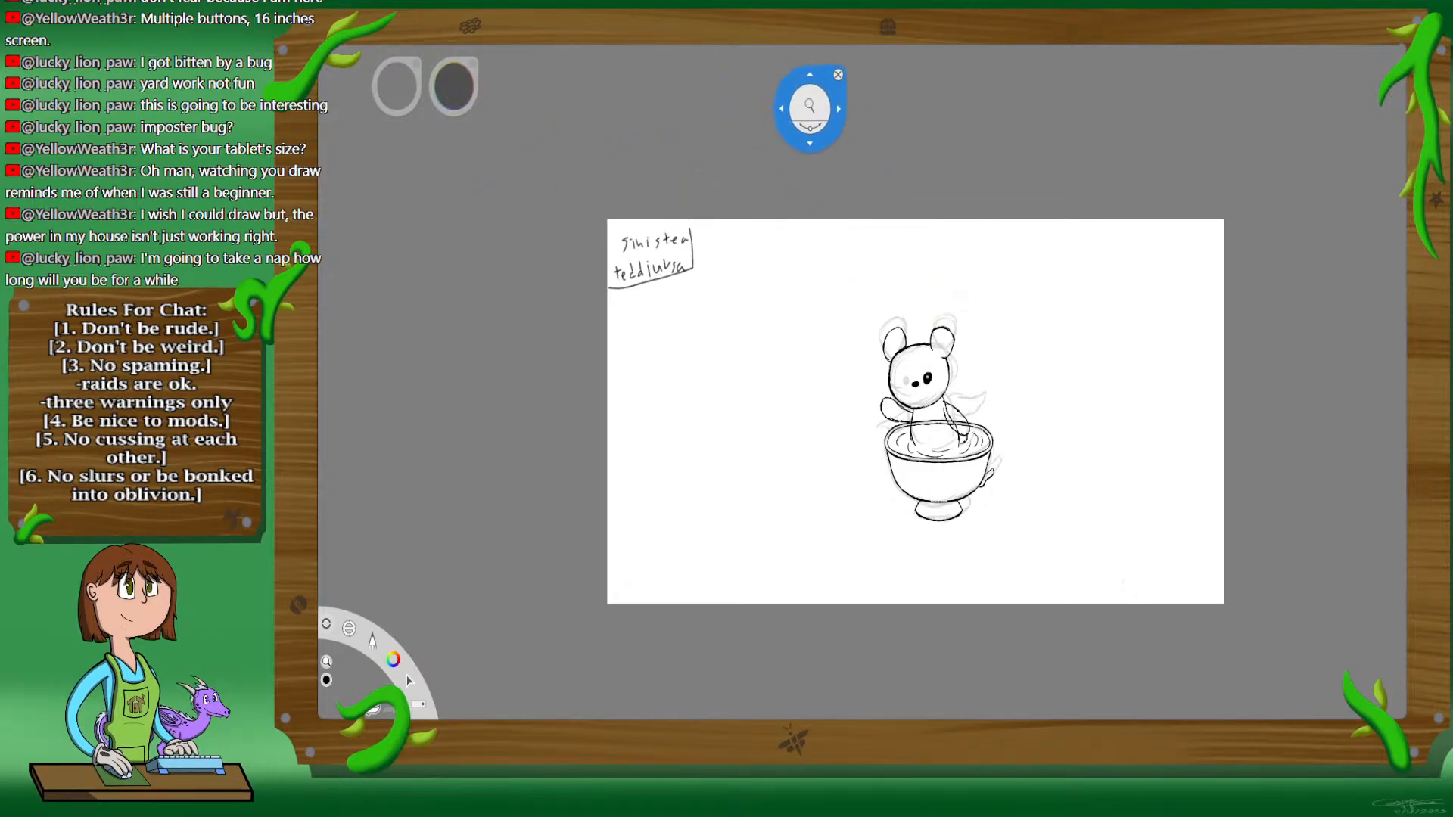
Step: Restore the duplicated left eye and hide the faded sketch beneath the line art
key("ctrl+y")
key("ctrl+y")
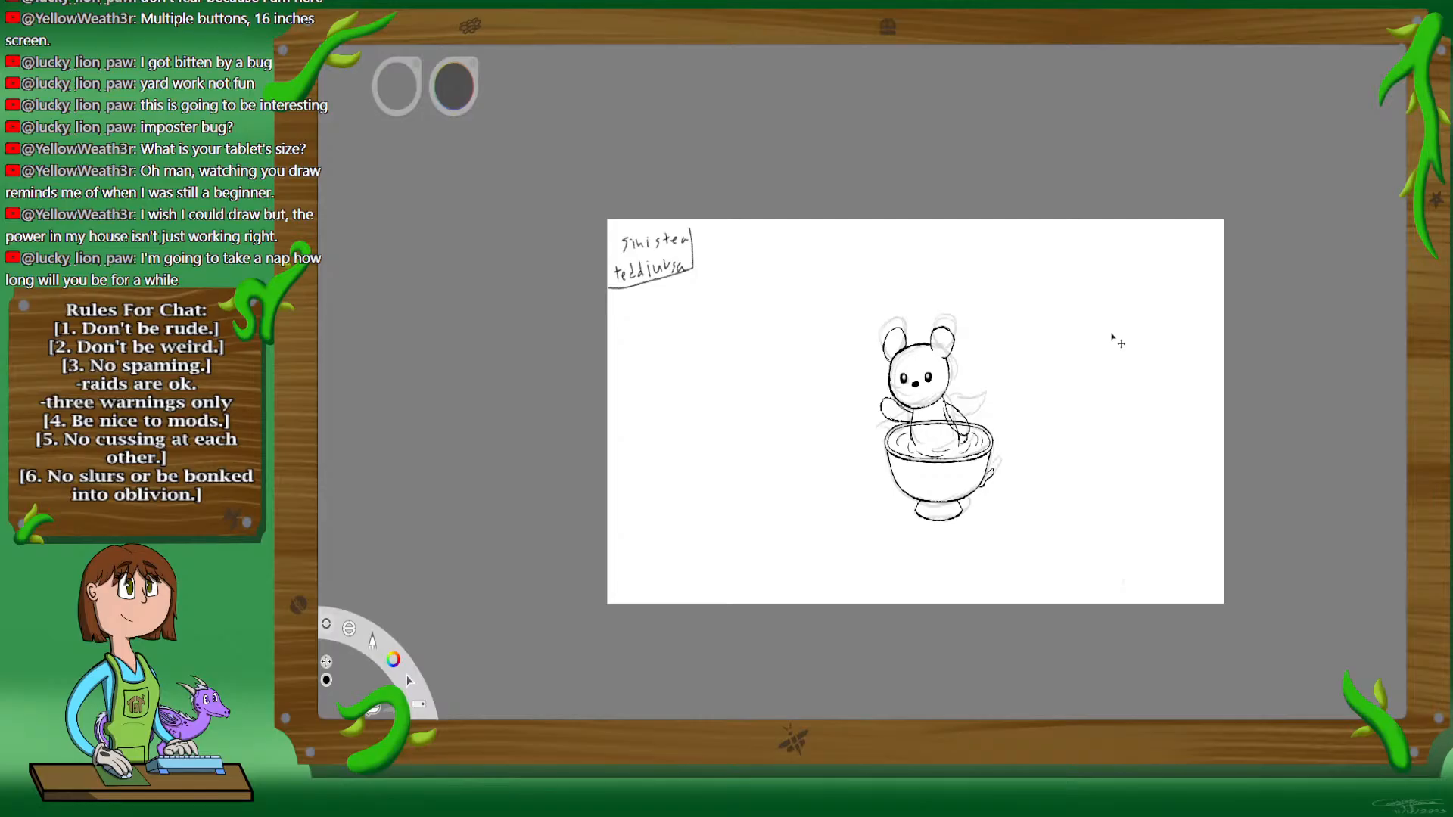
left_click(1092, 282)
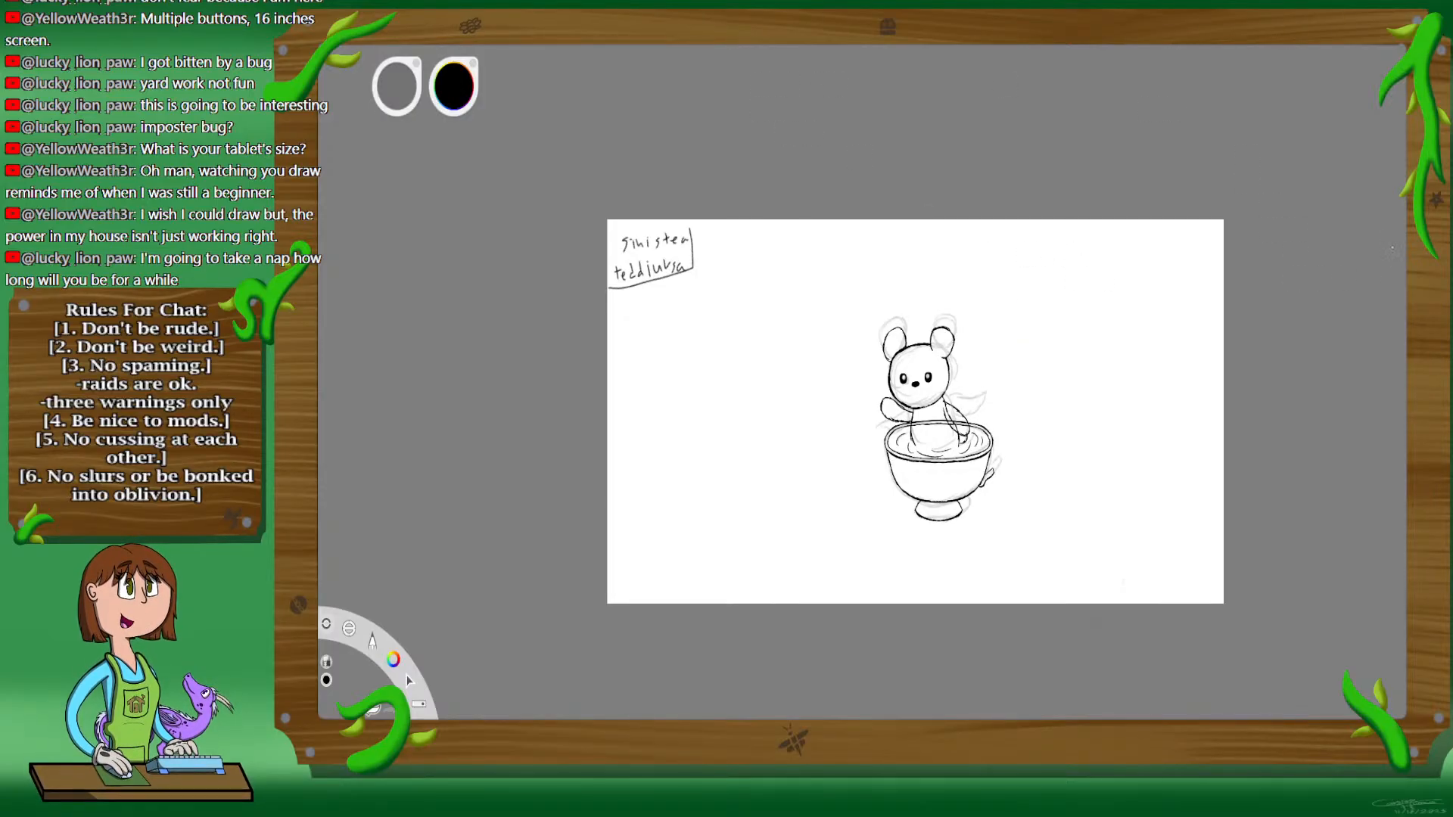
left_click(1323, 266)
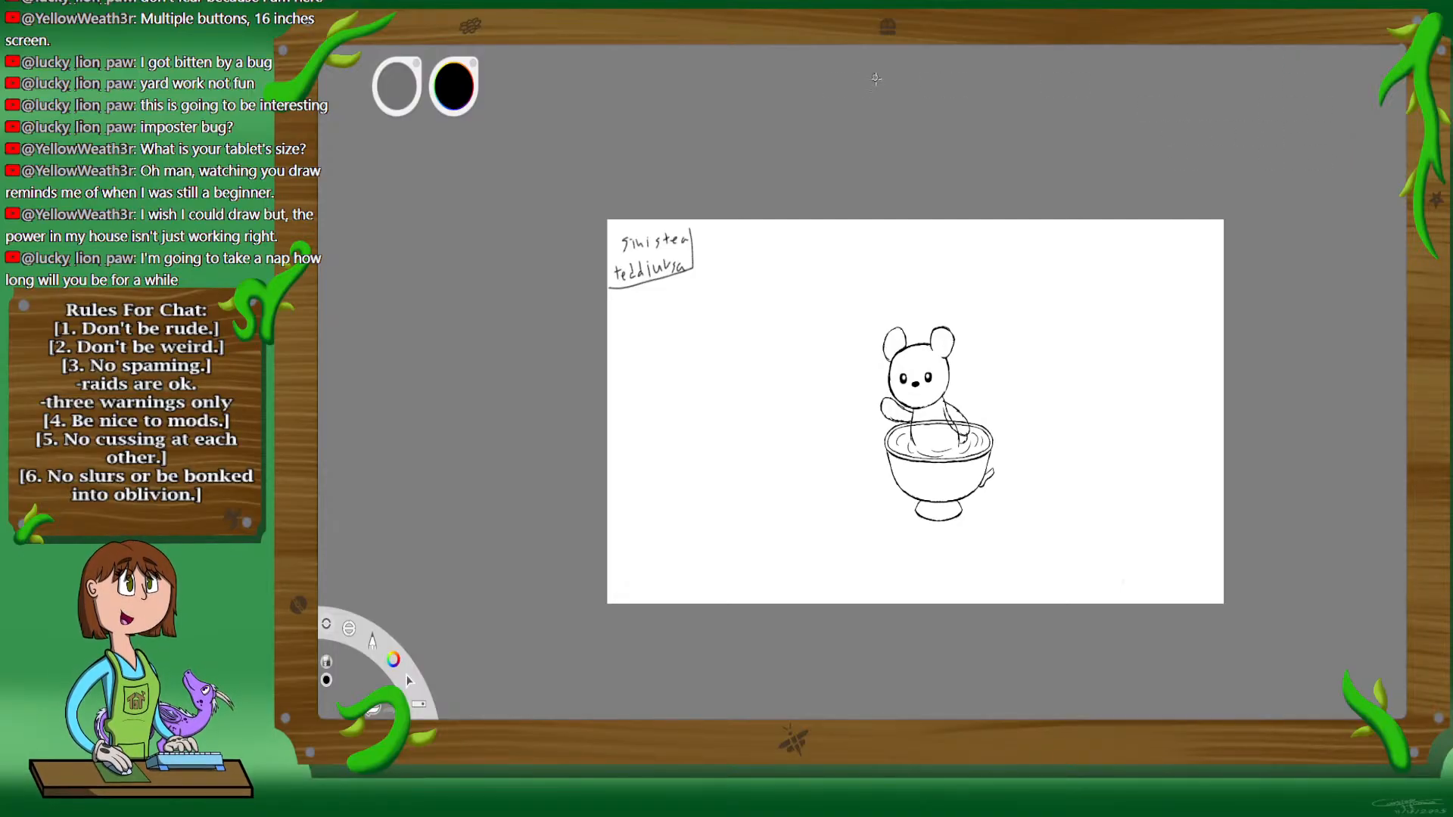
Step: Ink a curved muzzle line from the outer edge of each eye down to the jaw outline
left_click(660, 47)
left_click_drag(931, 483, 1016, 522)
left_click_drag(1004, 397, 1009, 371)
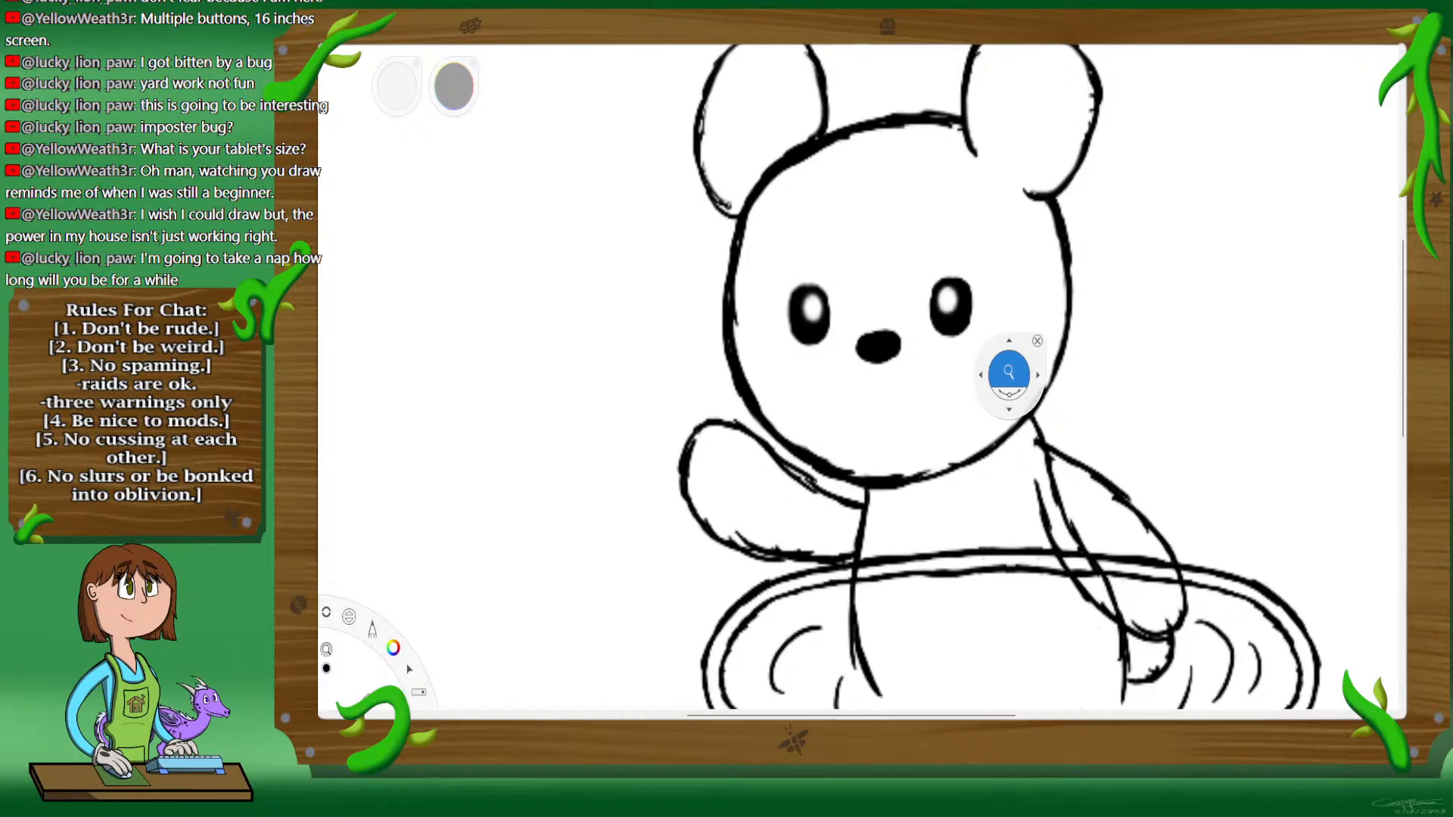
left_click_drag(1009, 371, 881, 480)
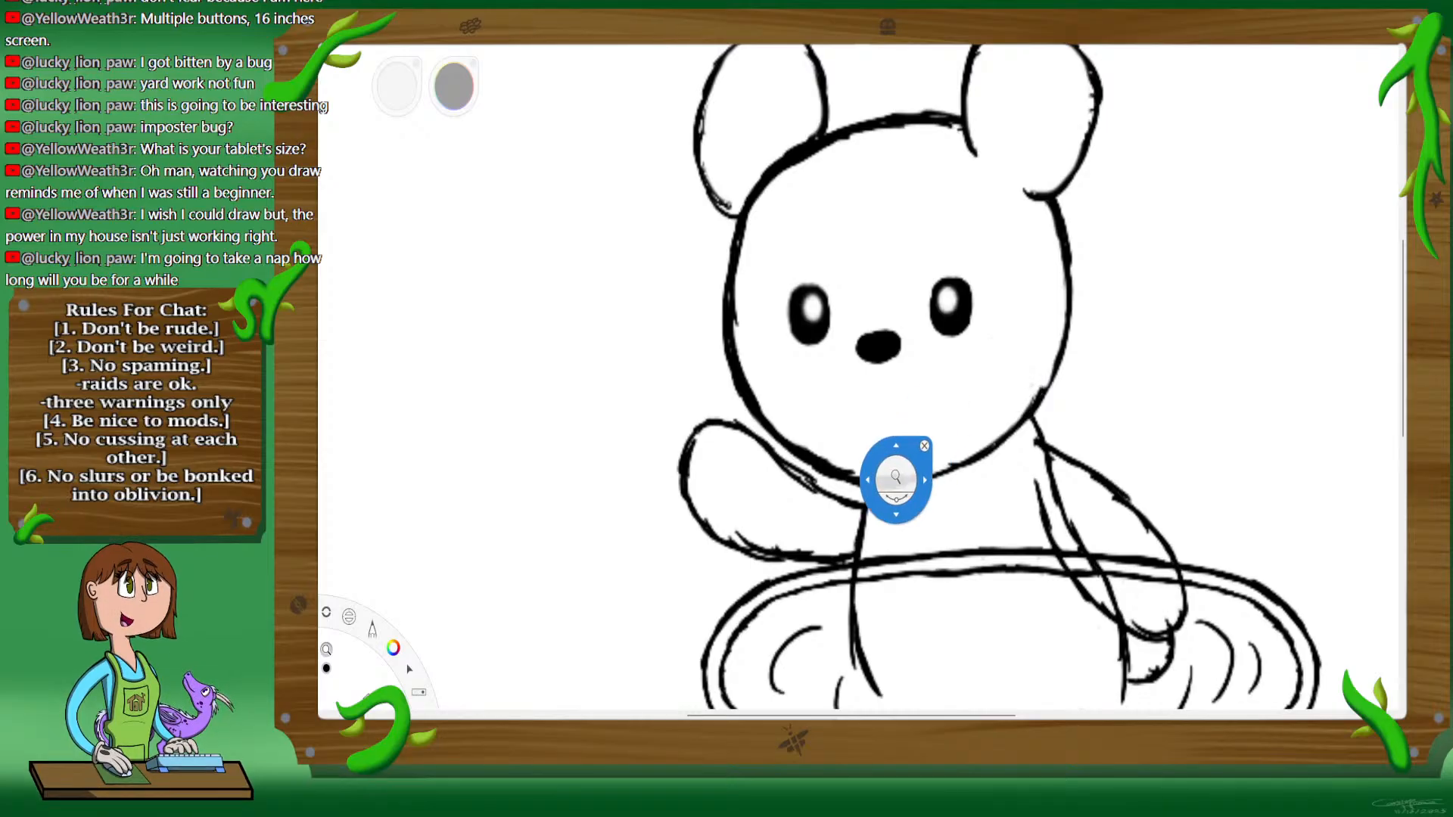
left_click(917, 448)
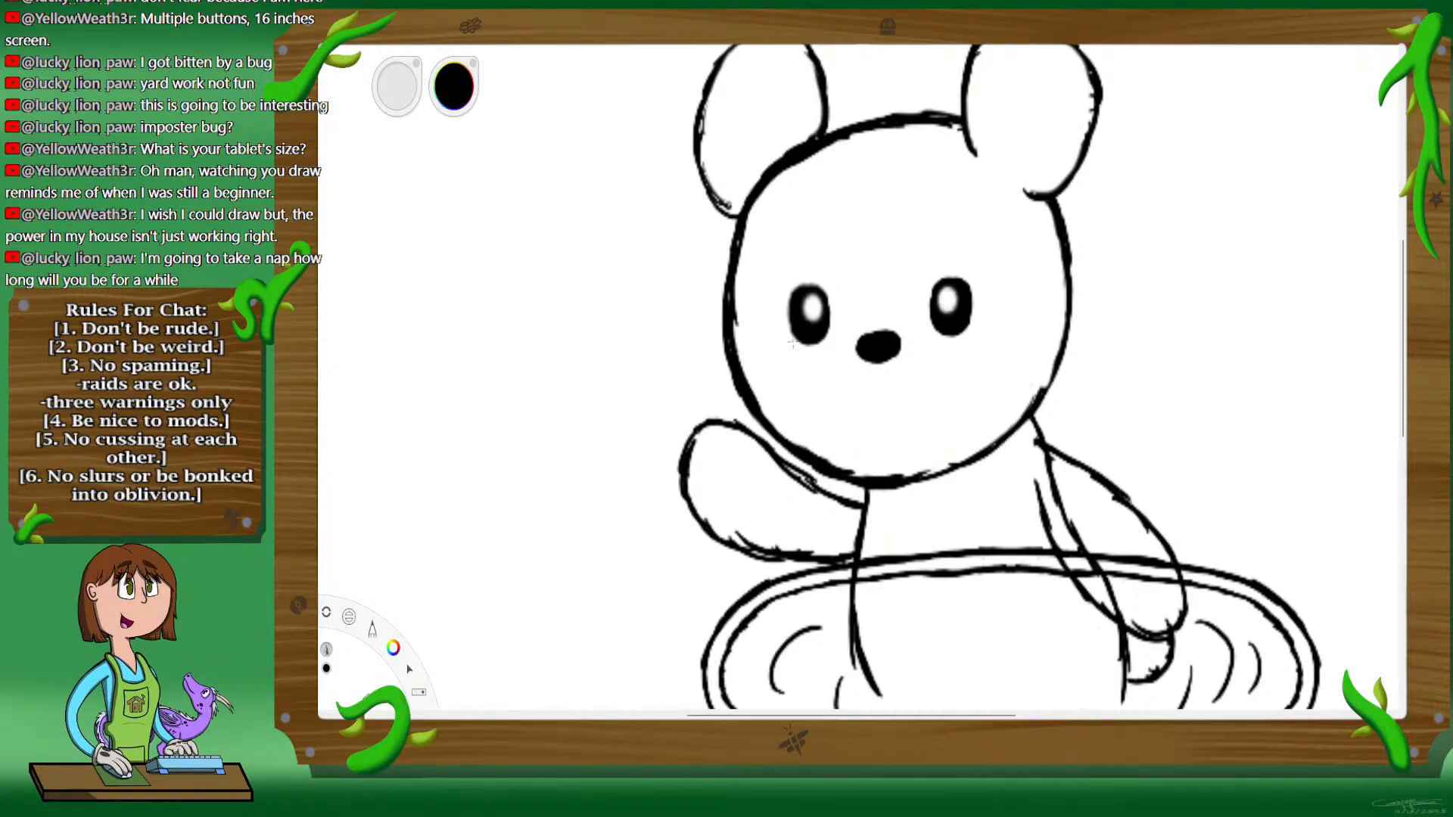
left_click_drag(796, 338, 775, 435)
left_click_drag(996, 361, 1012, 432)
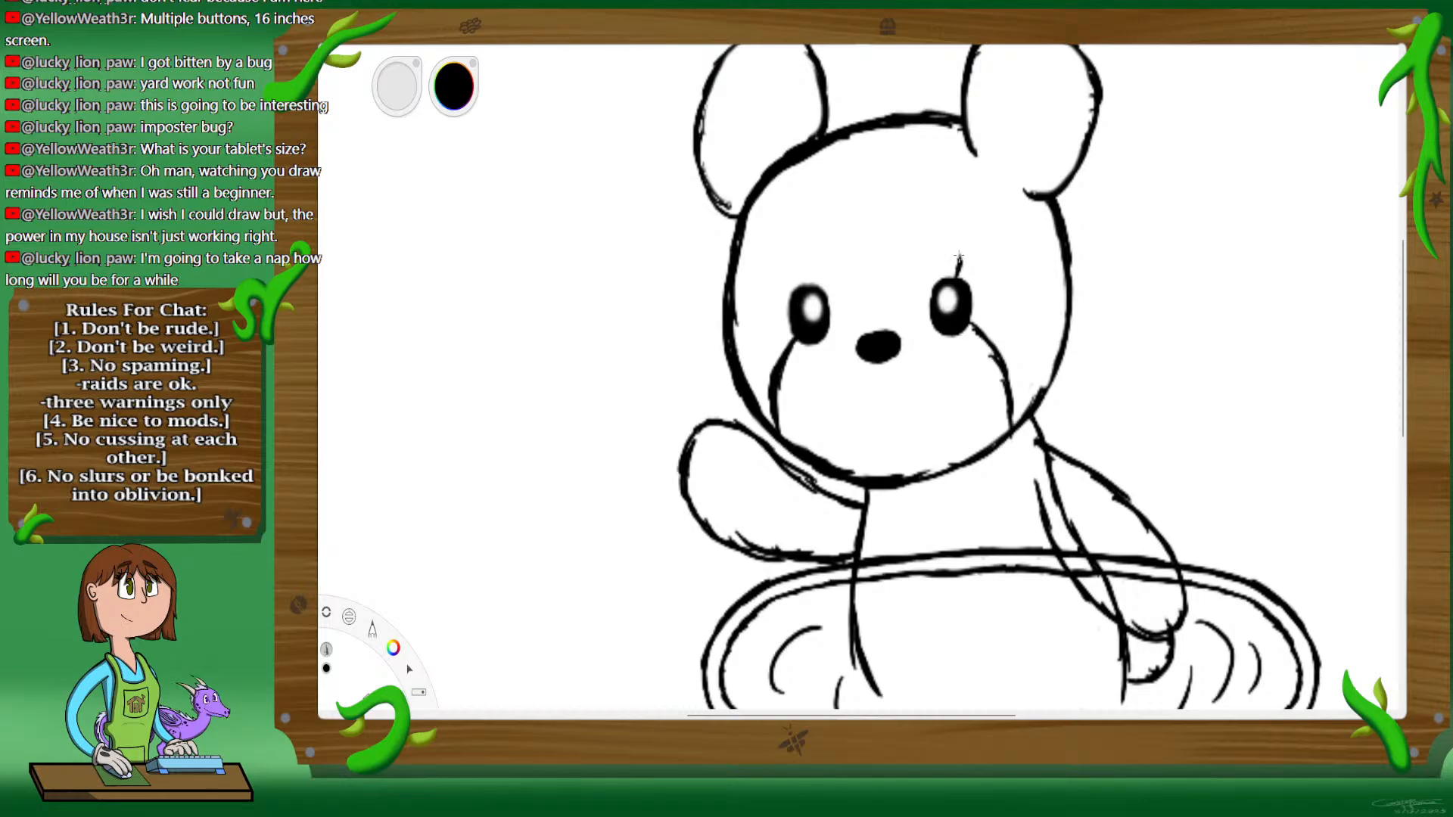
Step: Ink a crescent moon marking on the forehead and short lines joining both eyes to the nose
mouse_move(954, 259)
left_mouse_down()
mouse_move(893, 294)
mouse_move(861, 290)
mouse_move(839, 273)
mouse_move(855, 198)
mouse_move(917, 180)
mouse_move(902, 176)
mouse_move(938, 189)
mouse_move(841, 215)
left_mouse_up()
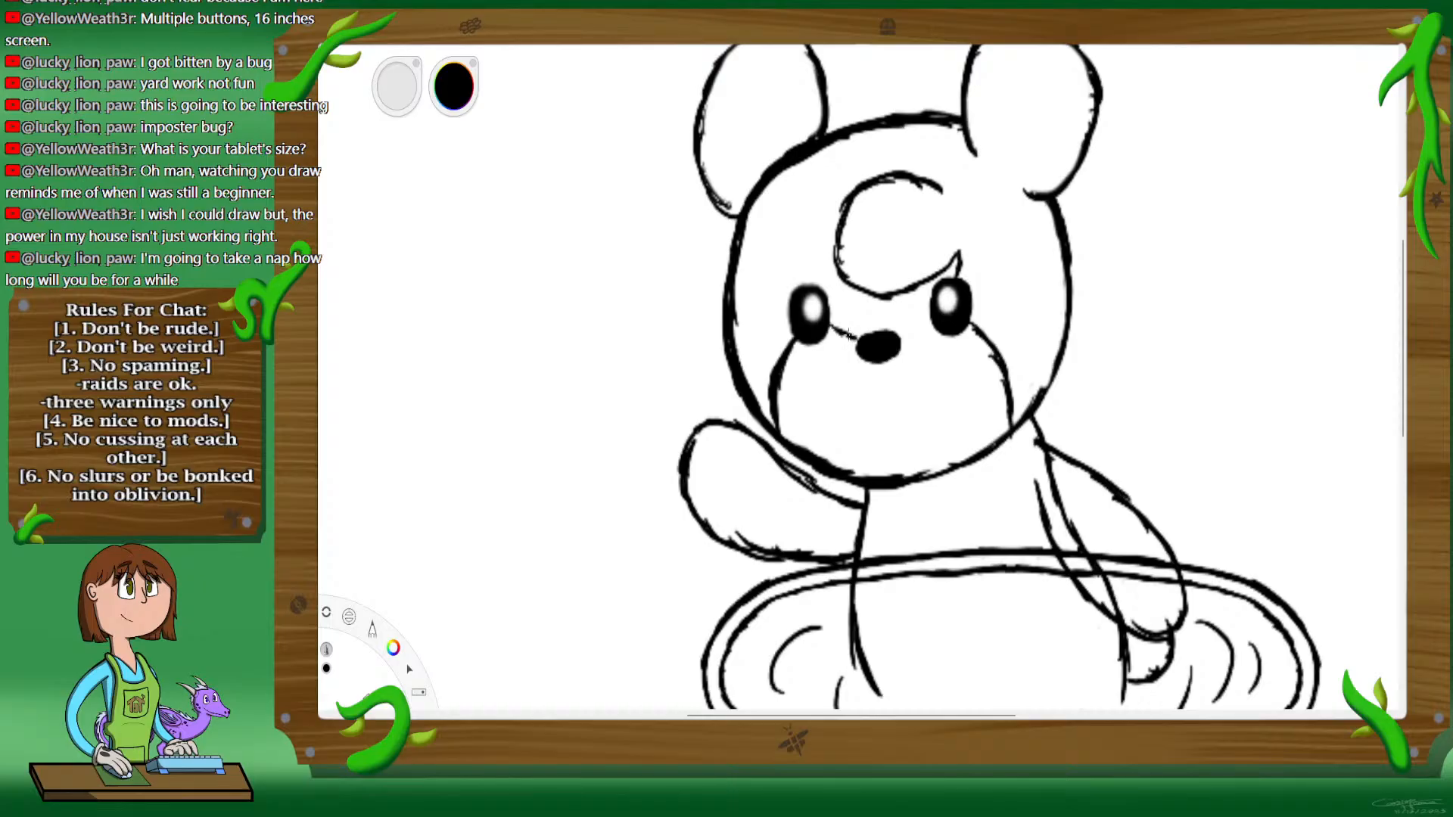
left_click_drag(895, 338, 921, 335)
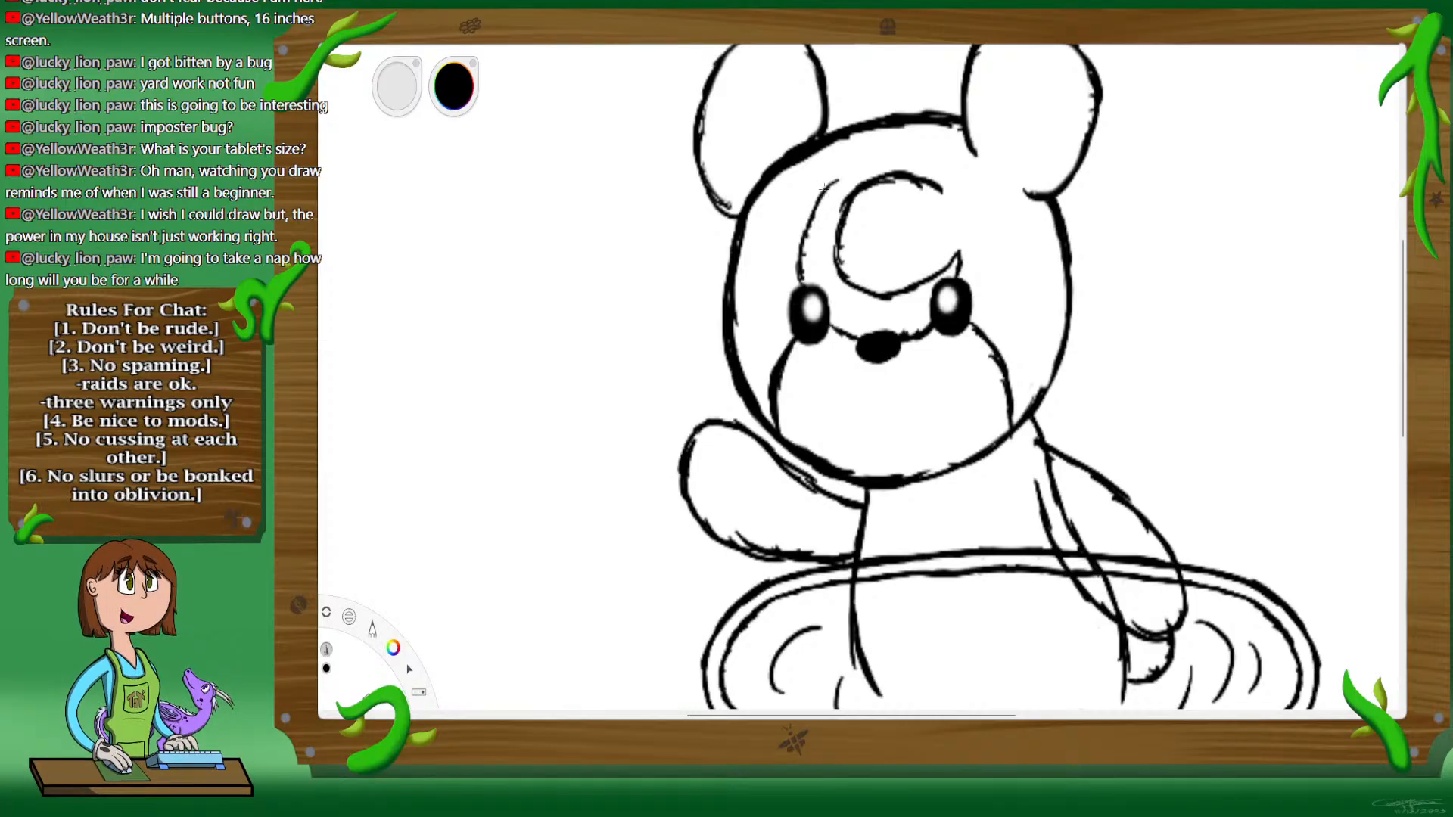
mouse_move(814, 216)
left_mouse_down()
mouse_move(896, 162)
mouse_move(912, 166)
mouse_move(902, 178)
left_mouse_up()
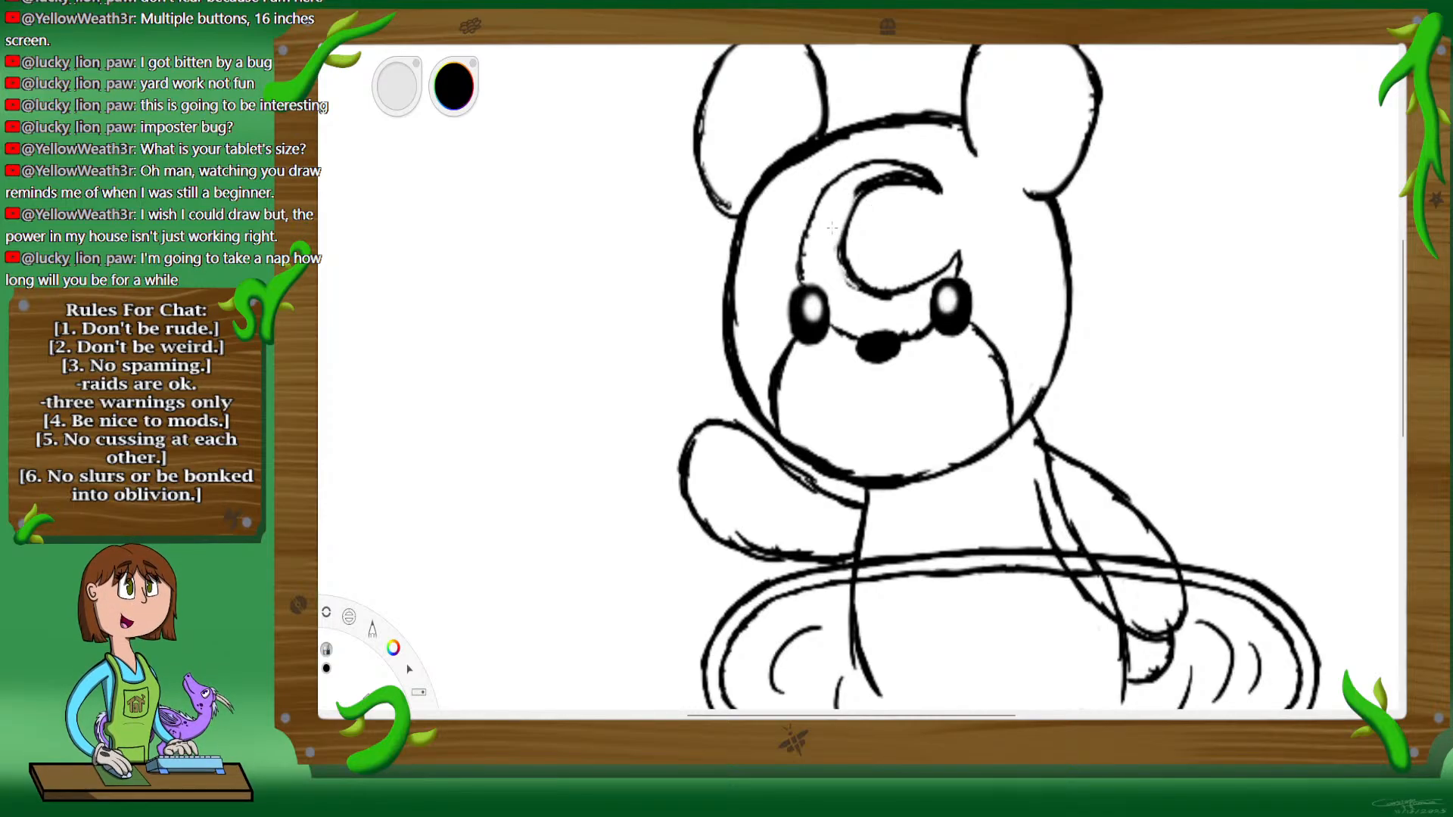
key("ctrl+z")
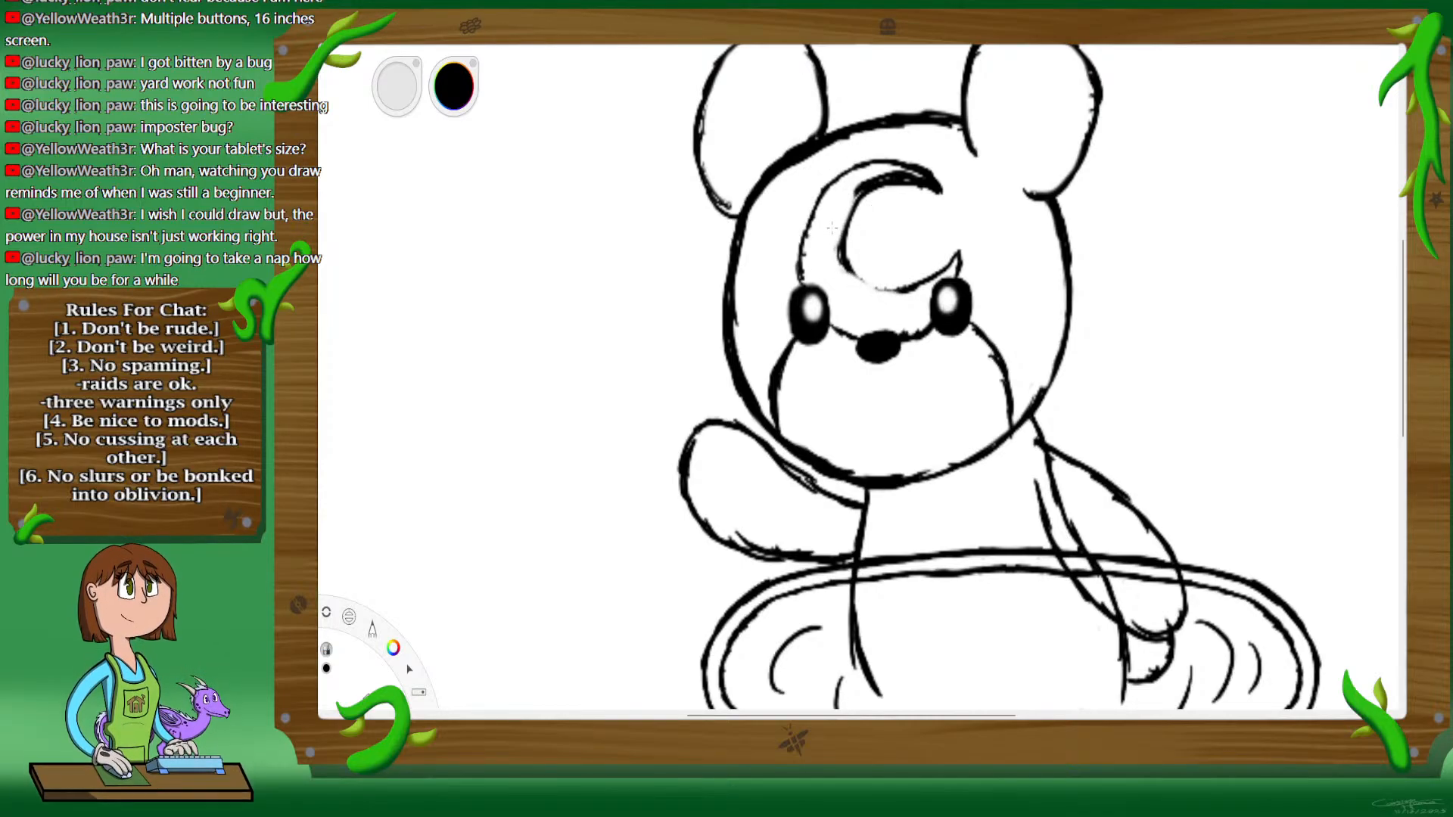
left_click_drag(840, 274, 834, 230)
mouse_move(866, 193)
left_mouse_down()
mouse_move(849, 233)
mouse_move(881, 291)
mouse_move(865, 283)
mouse_move(906, 277)
left_mouse_up()
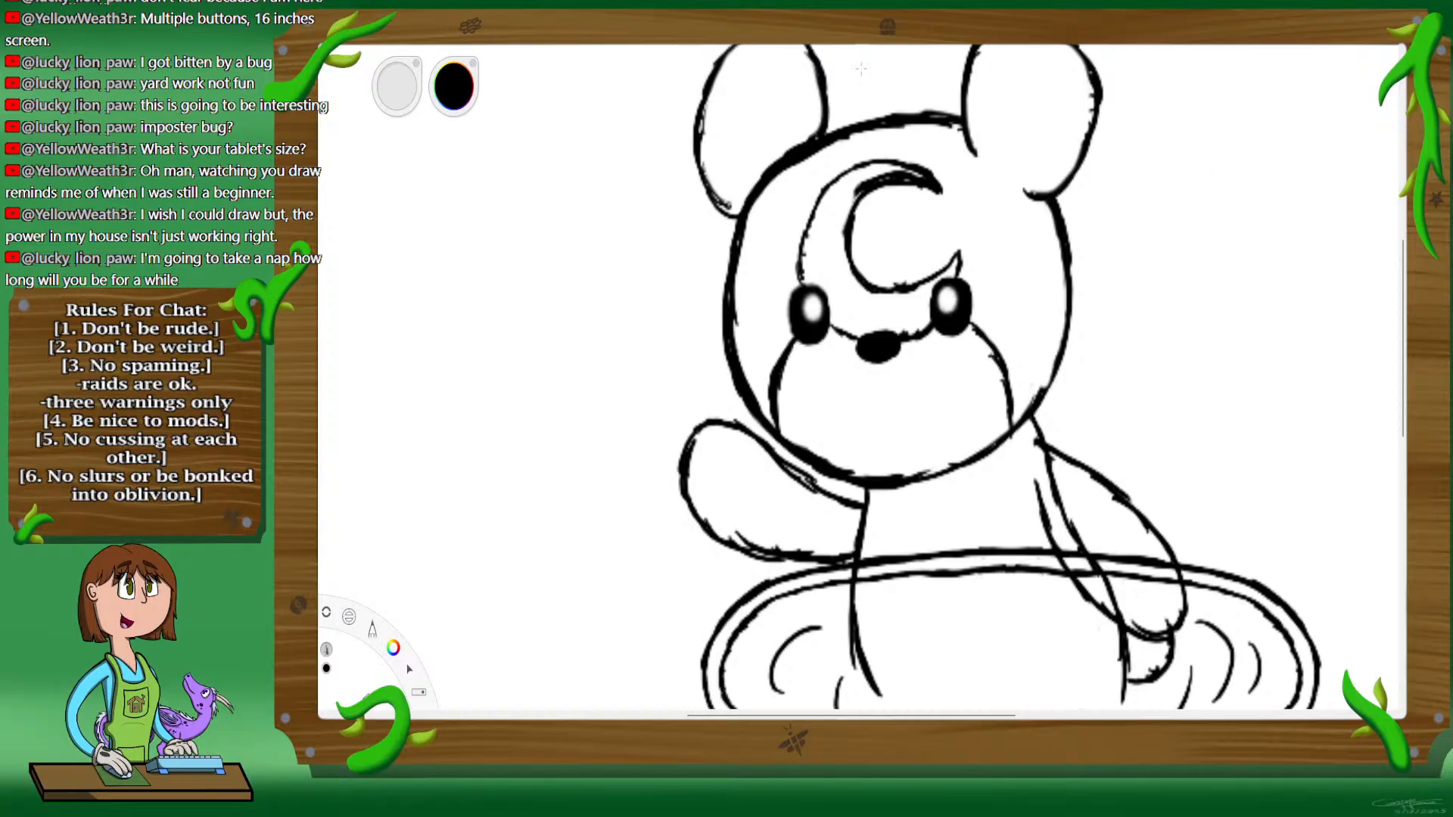
key("e")
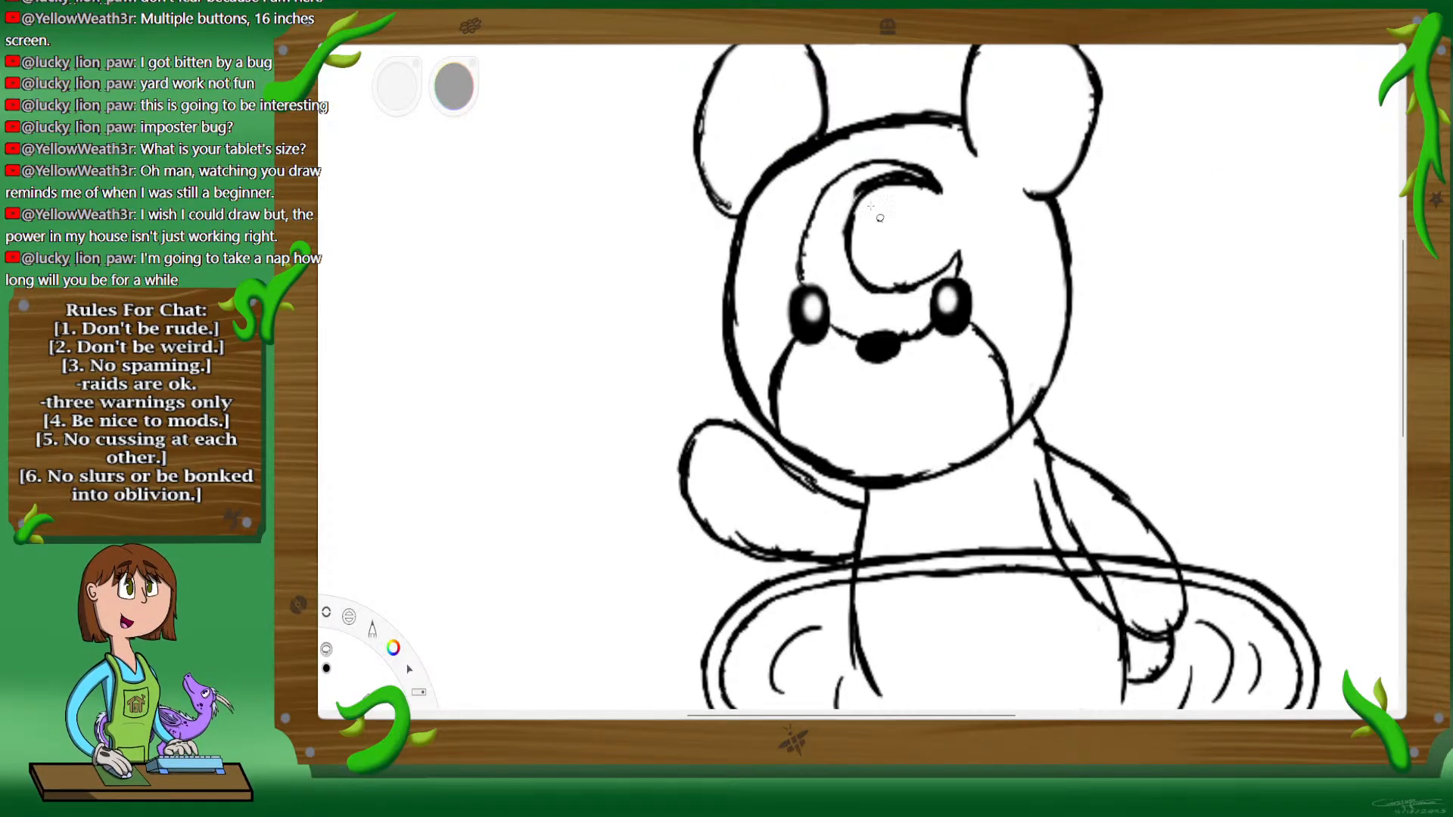
mouse_move(866, 489)
left_mouse_down()
mouse_move(628, 453)
mouse_move(637, 462)
left_mouse_up()
key("v")
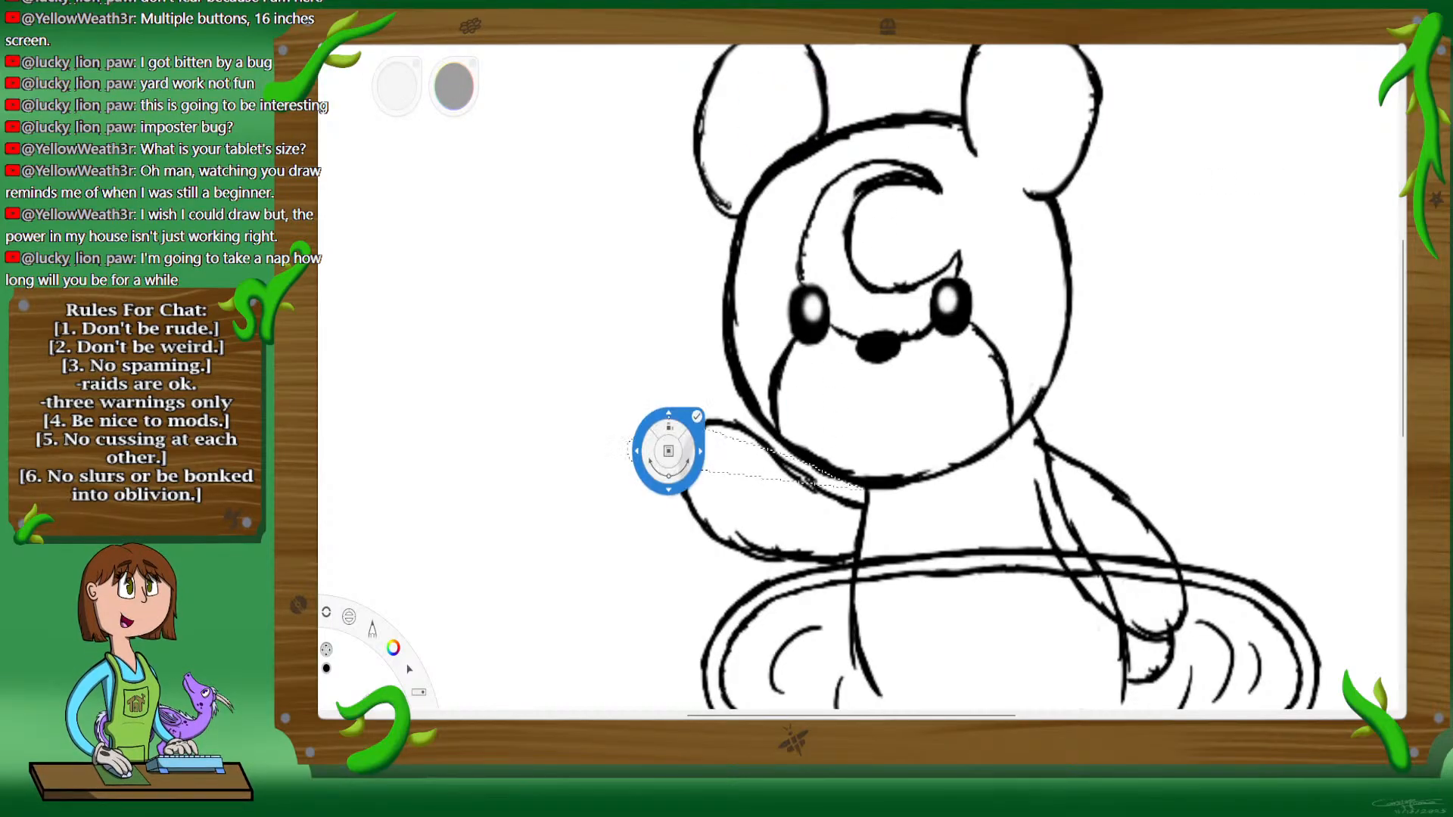
left_click_drag(795, 363, 828, 383)
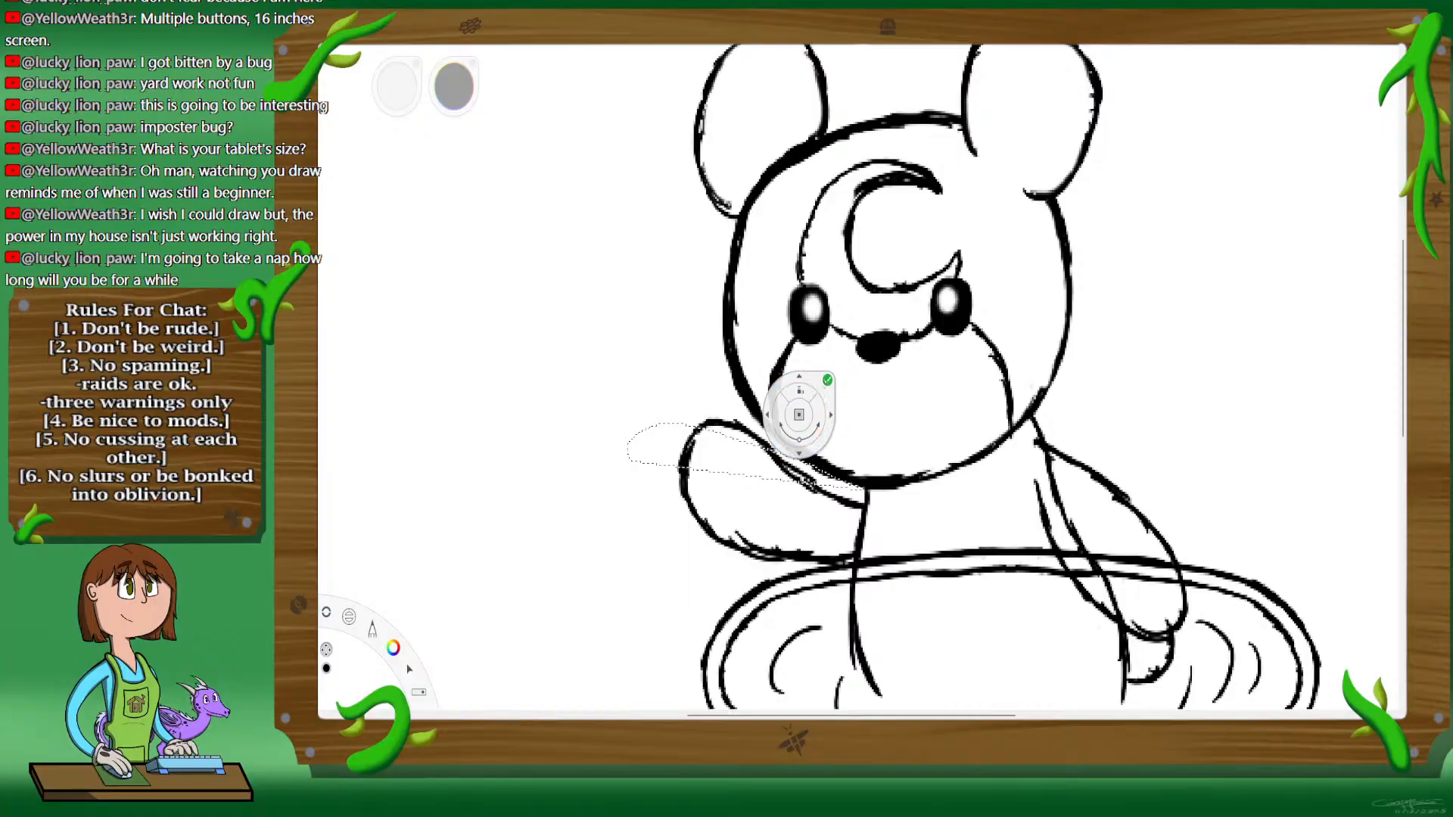
left_click(828, 381)
Step: Select the whole raised arm, move it slightly inward and down, and erase the leftover lines overlapping the torso
mouse_move(882, 493)
left_mouse_down()
mouse_move(639, 401)
mouse_move(885, 496)
left_mouse_up()
left_click_drag(660, 564, 885, 496)
key("v")
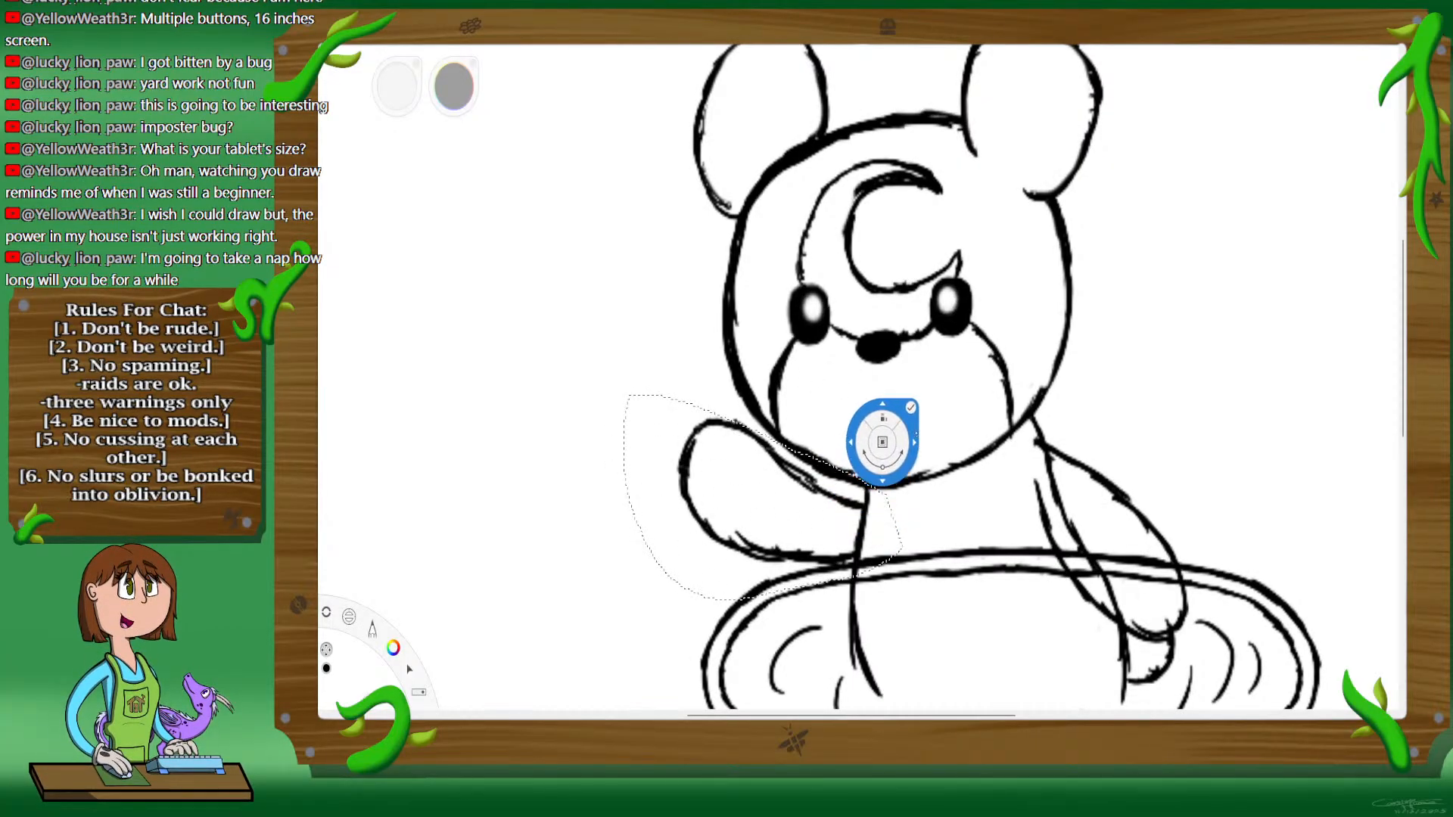
mouse_move(908, 424)
left_mouse_down()
mouse_move(956, 451)
mouse_move(951, 481)
mouse_move(998, 433)
left_mouse_up()
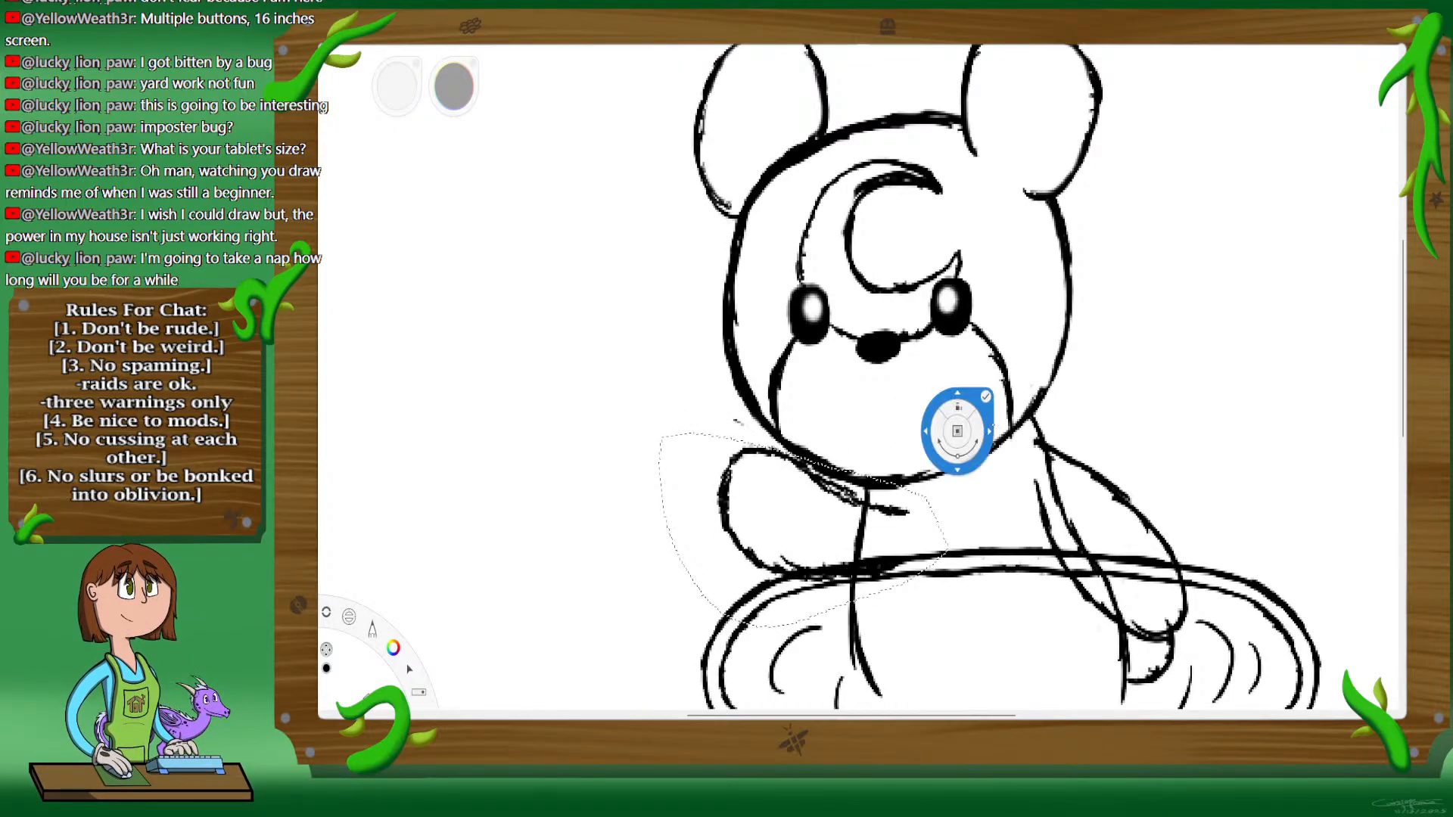
left_click(988, 394)
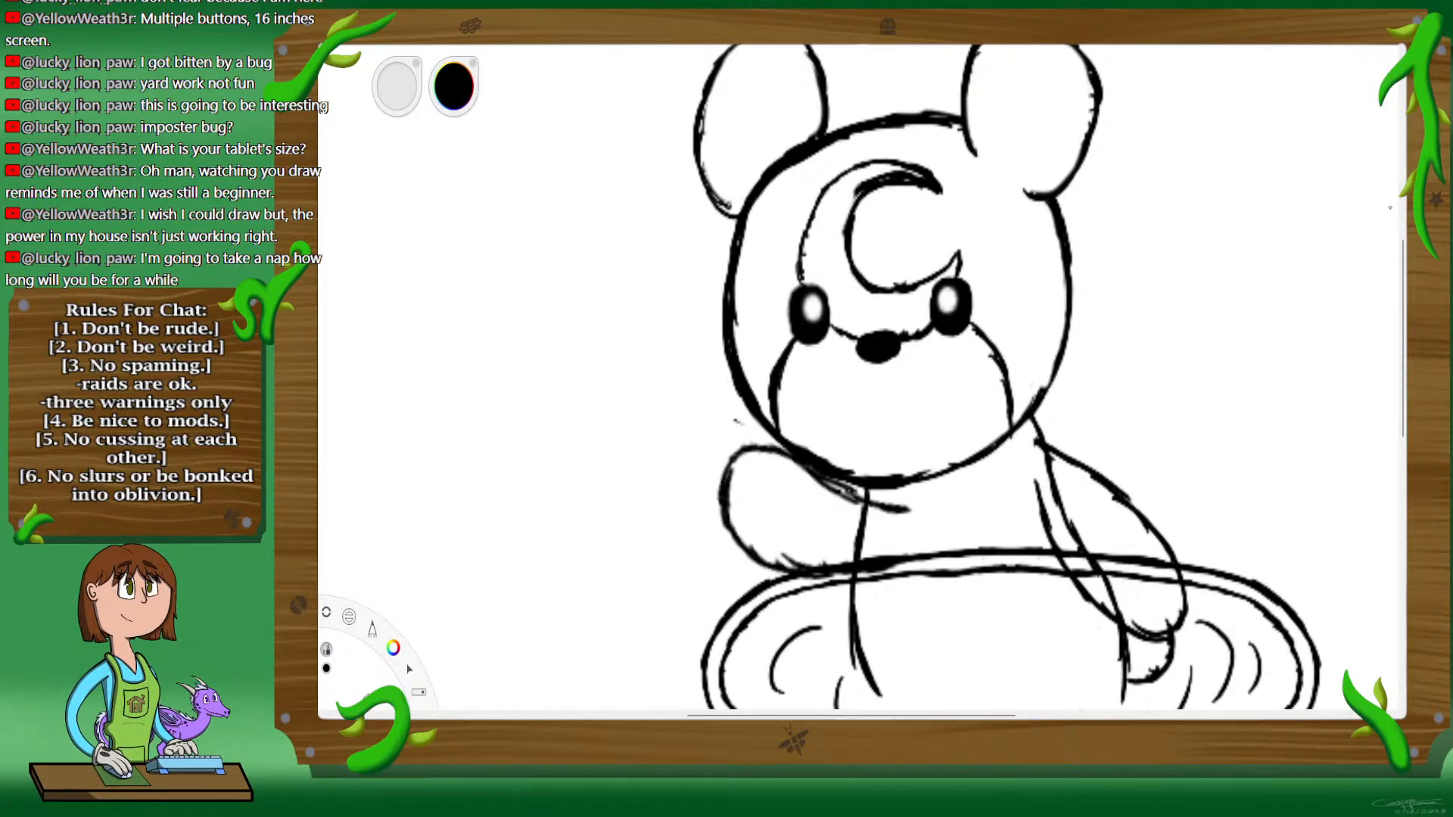
left_click_drag(929, 513, 933, 485)
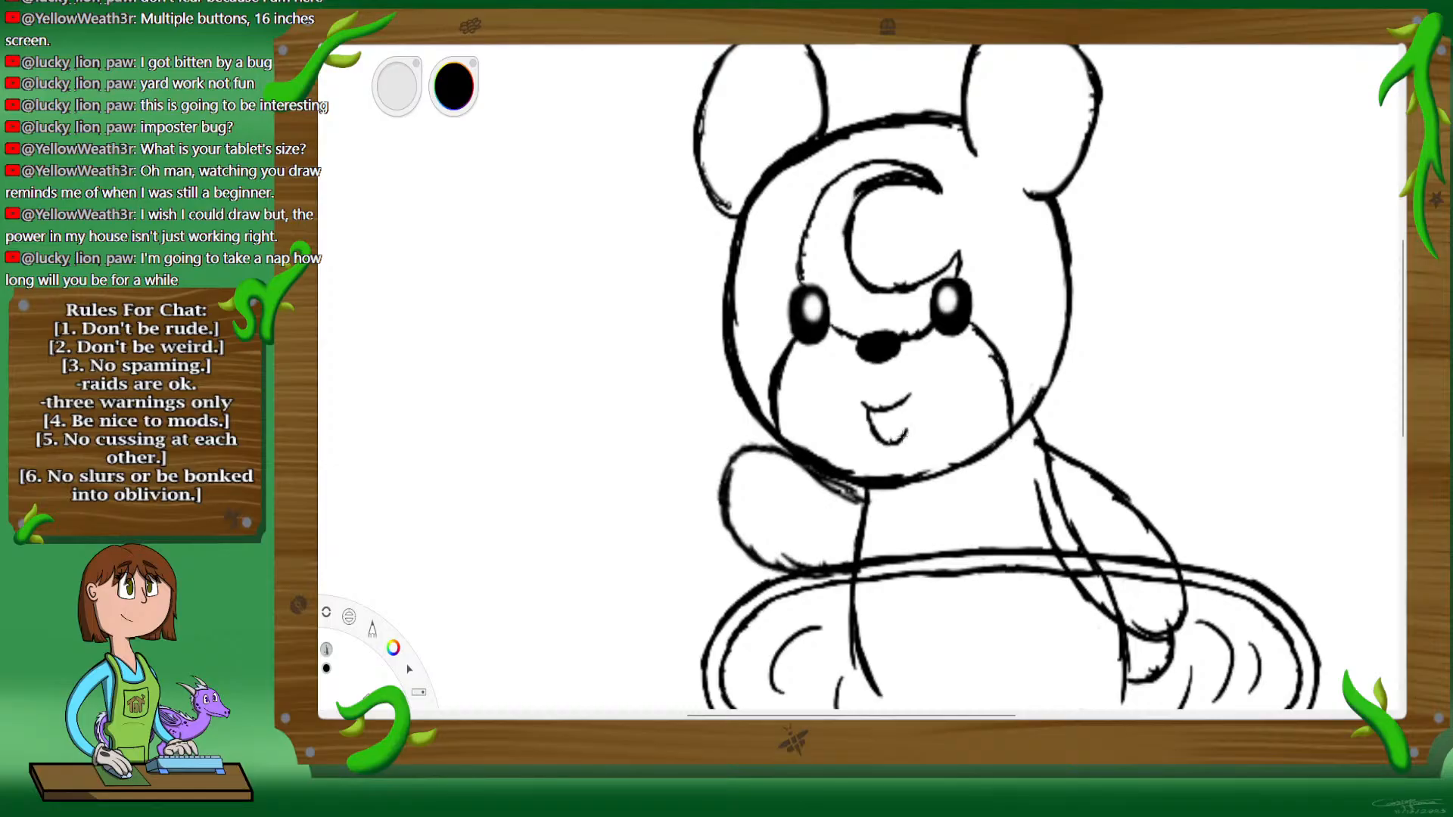
Step: Ink an open smiling mouth with a tongue below the nose
left_click_drag(903, 435, 909, 405)
left_click_drag(887, 431, 900, 421)
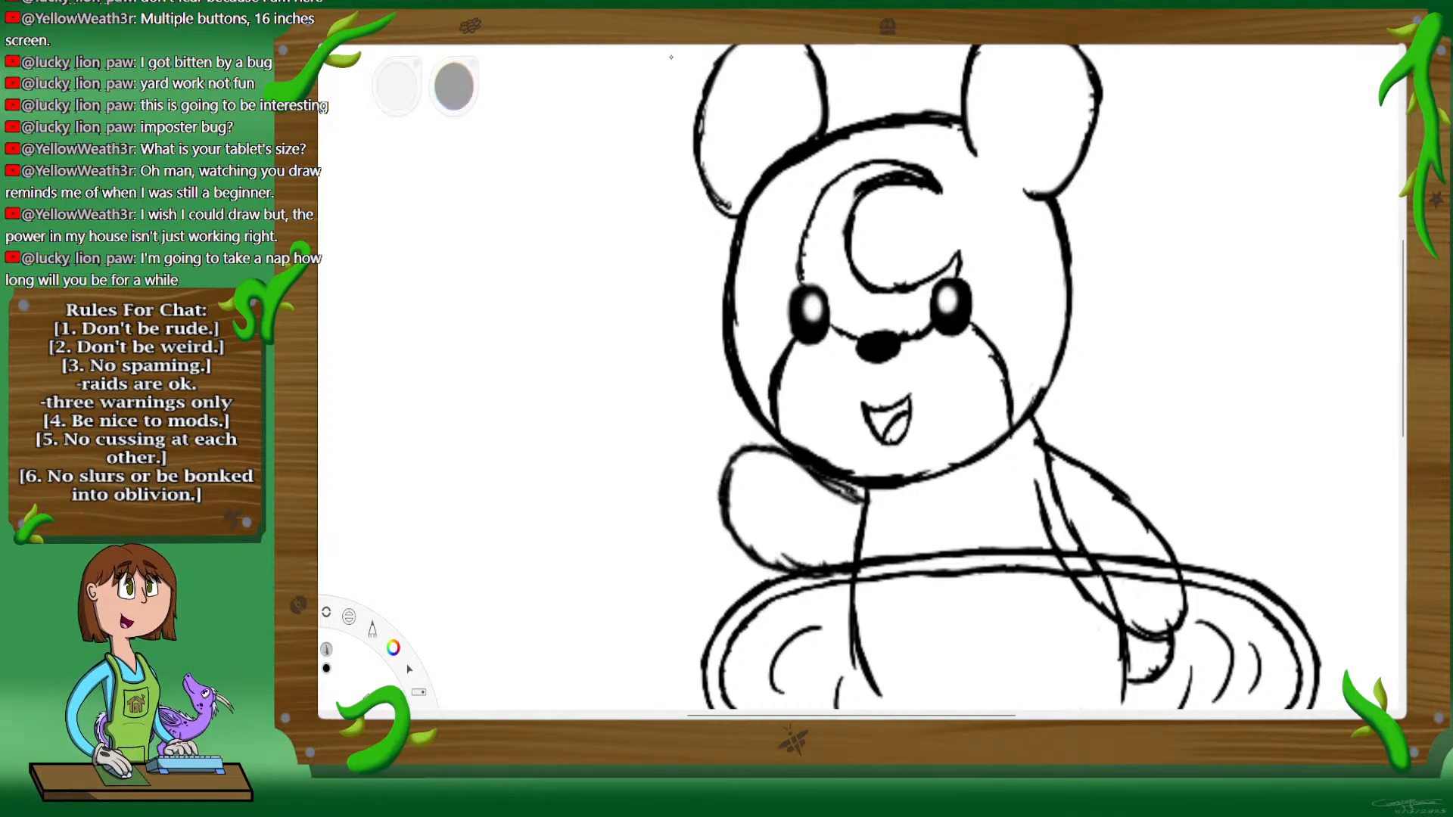
Step: Draw an upright inner-ear oval inside the right ear and fill it solid black
key("space")
left_click_drag(1068, 281, 1015, 297)
left_click_drag(1035, 314, 1002, 490)
left_click(1058, 289)
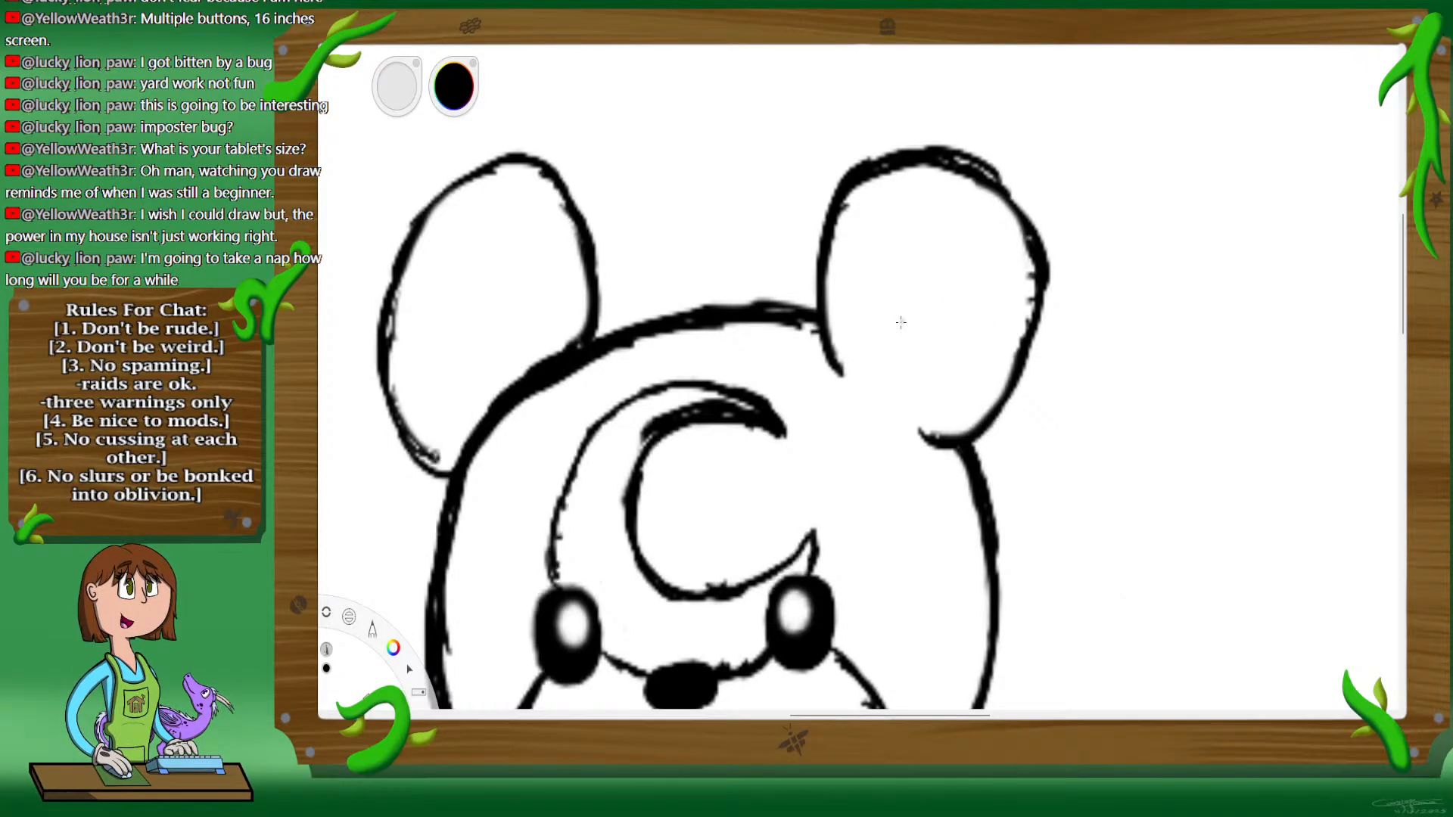
mouse_move(884, 349)
left_mouse_down()
mouse_move(919, 246)
mouse_move(961, 241)
mouse_move(990, 291)
mouse_move(956, 378)
mouse_move(902, 365)
mouse_move(891, 341)
mouse_move(904, 272)
mouse_move(931, 242)
mouse_move(965, 238)
mouse_move(959, 369)
left_mouse_up()
mouse_move(960, 370)
left_mouse_down()
mouse_move(959, 294)
mouse_move(944, 387)
left_mouse_up()
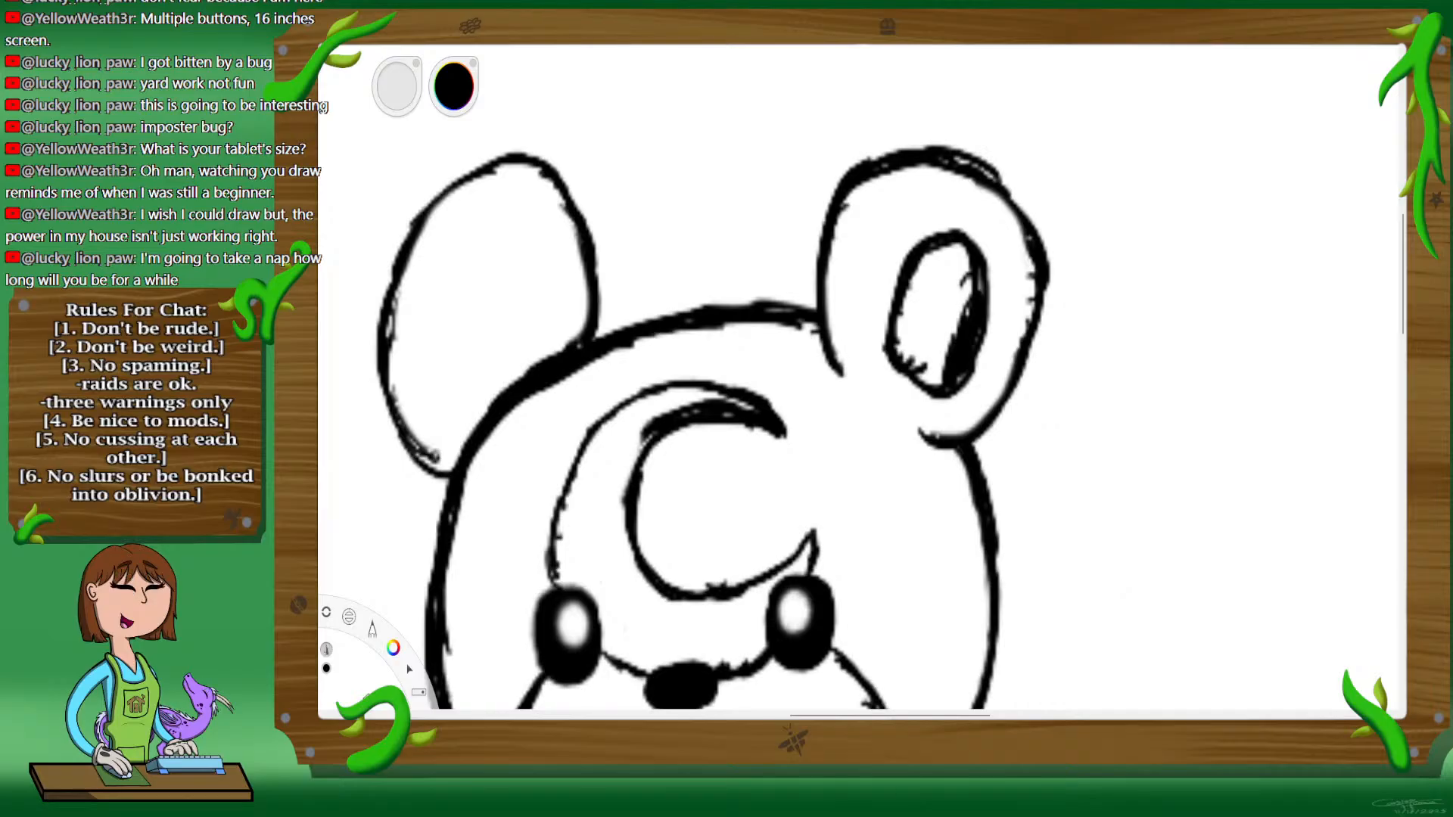
left_click_drag(972, 363, 958, 385)
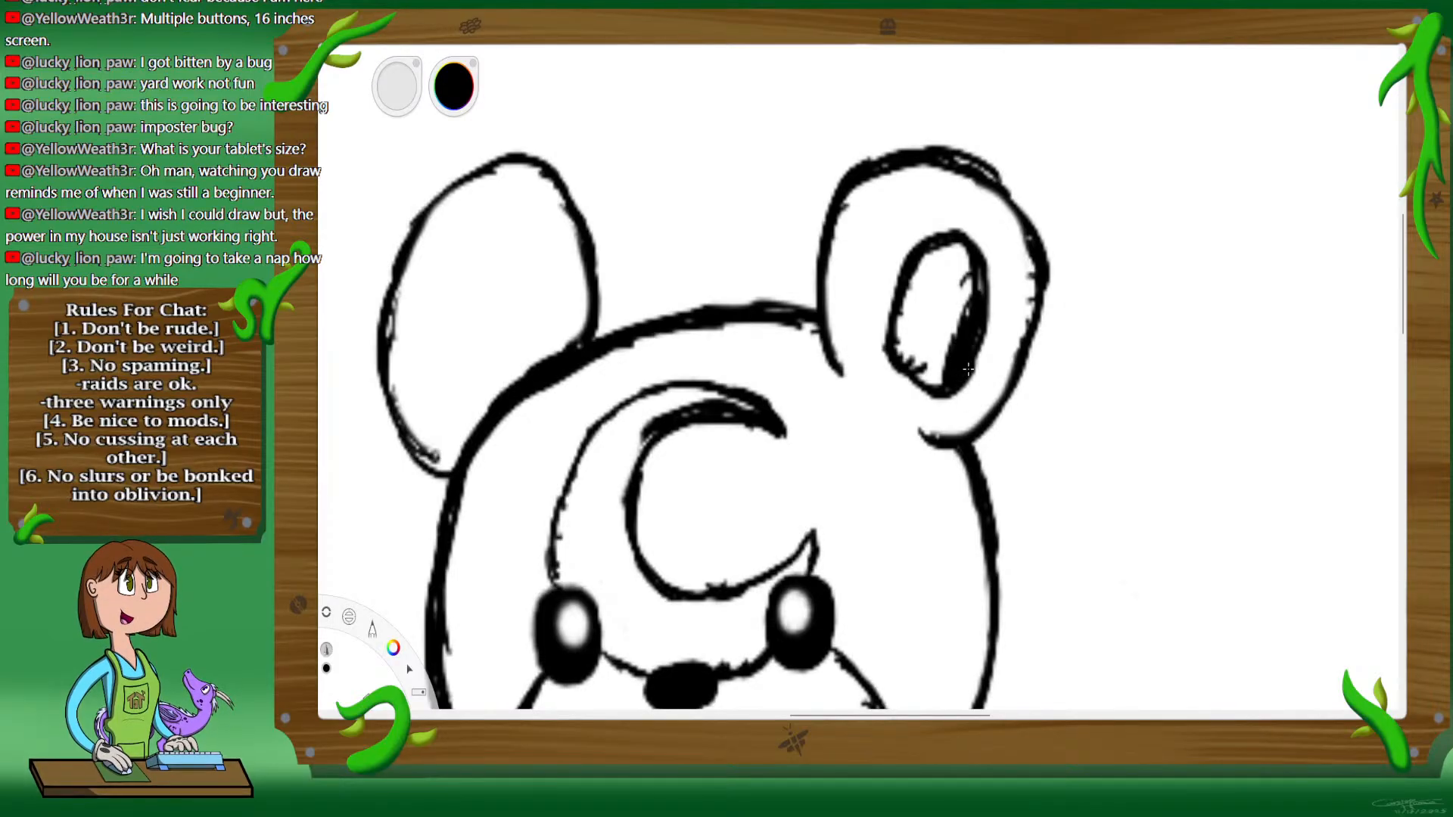
mouse_move(956, 331)
left_mouse_down()
mouse_move(968, 368)
mouse_move(901, 364)
left_mouse_up()
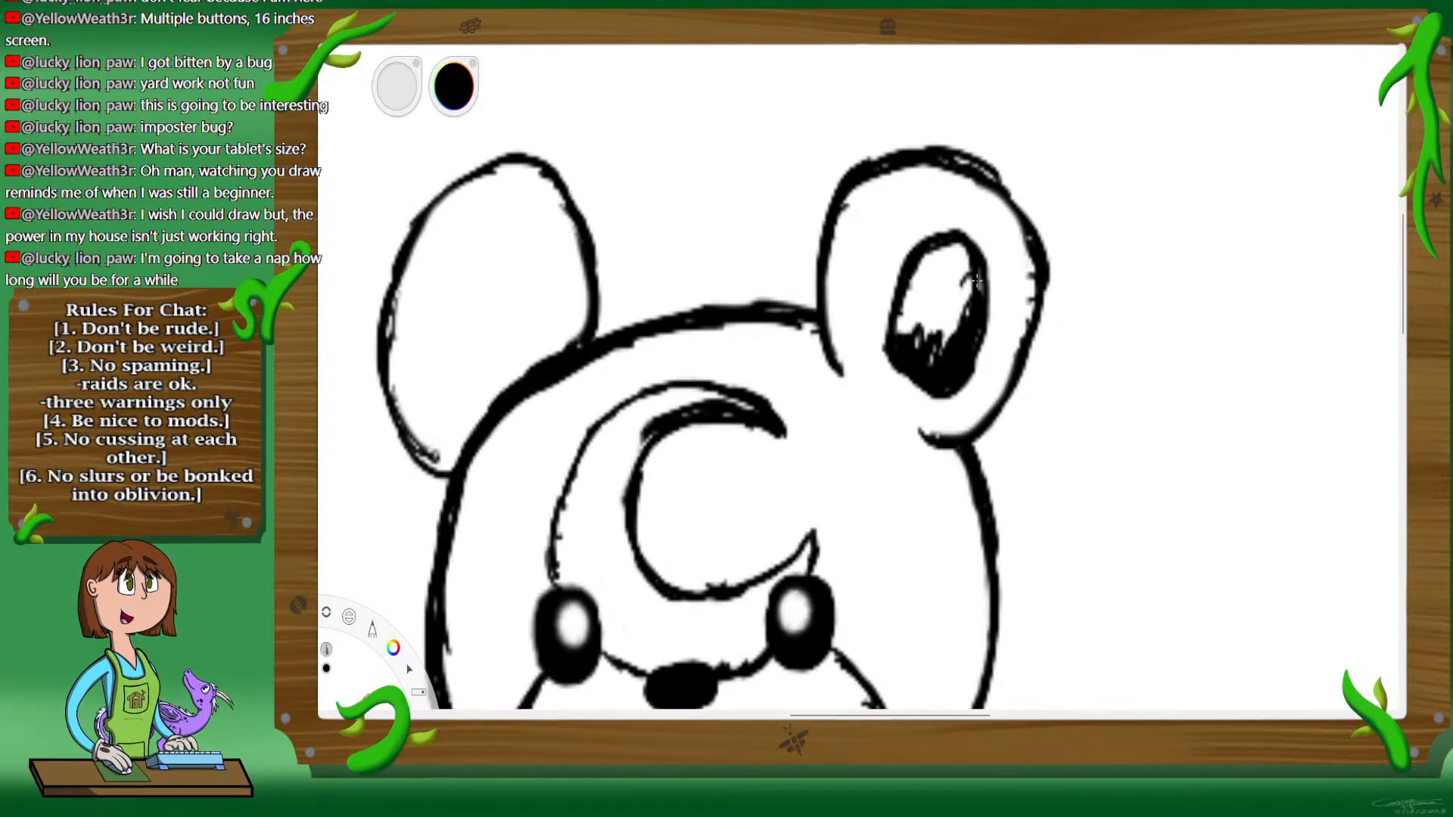
mouse_move(980, 269)
left_mouse_down()
mouse_move(983, 298)
mouse_move(934, 358)
left_mouse_up()
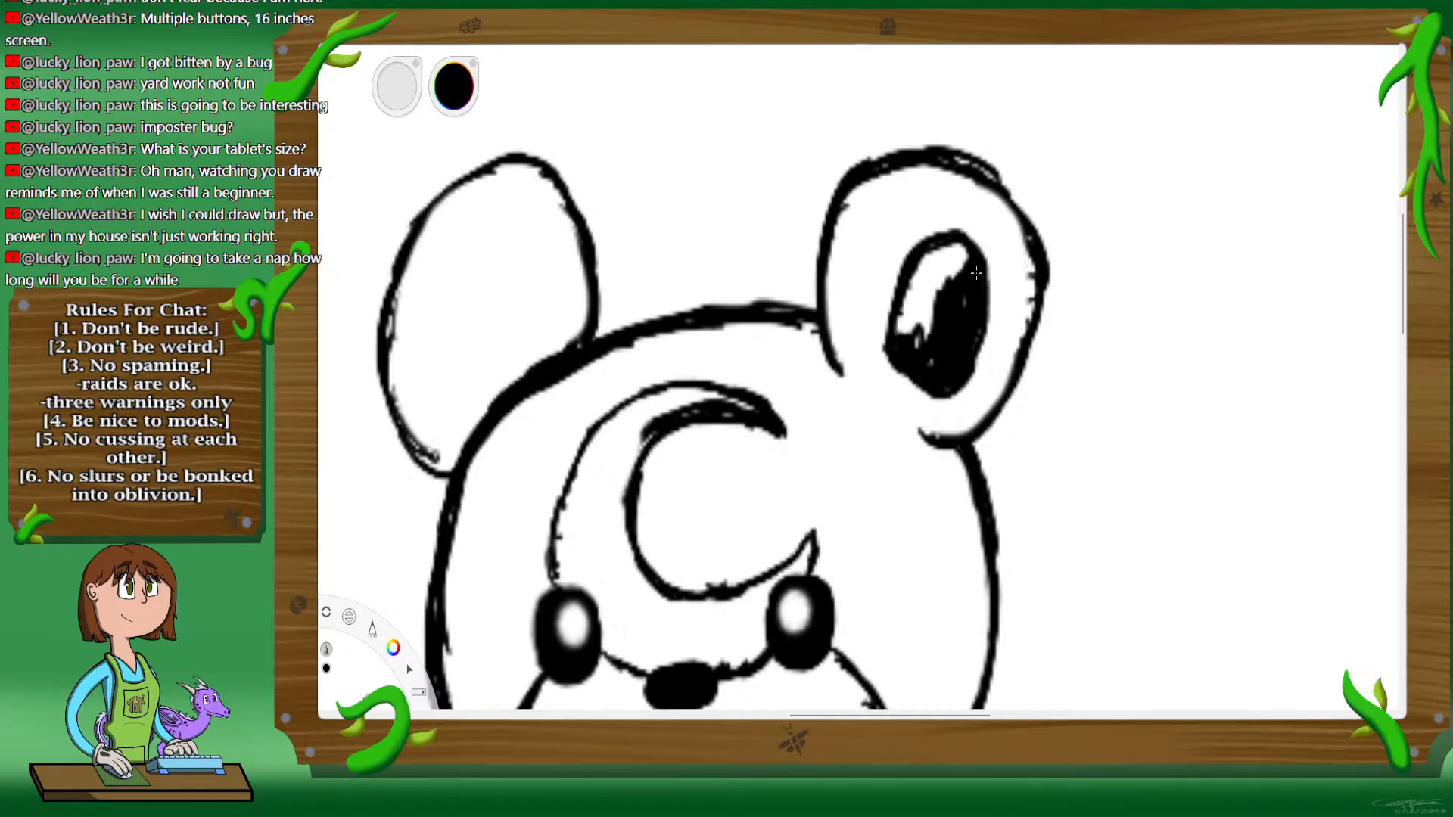
mouse_move(920, 295)
left_mouse_down()
mouse_move(899, 333)
mouse_move(910, 287)
mouse_move(917, 300)
left_mouse_up()
left_click_drag(955, 242, 935, 300)
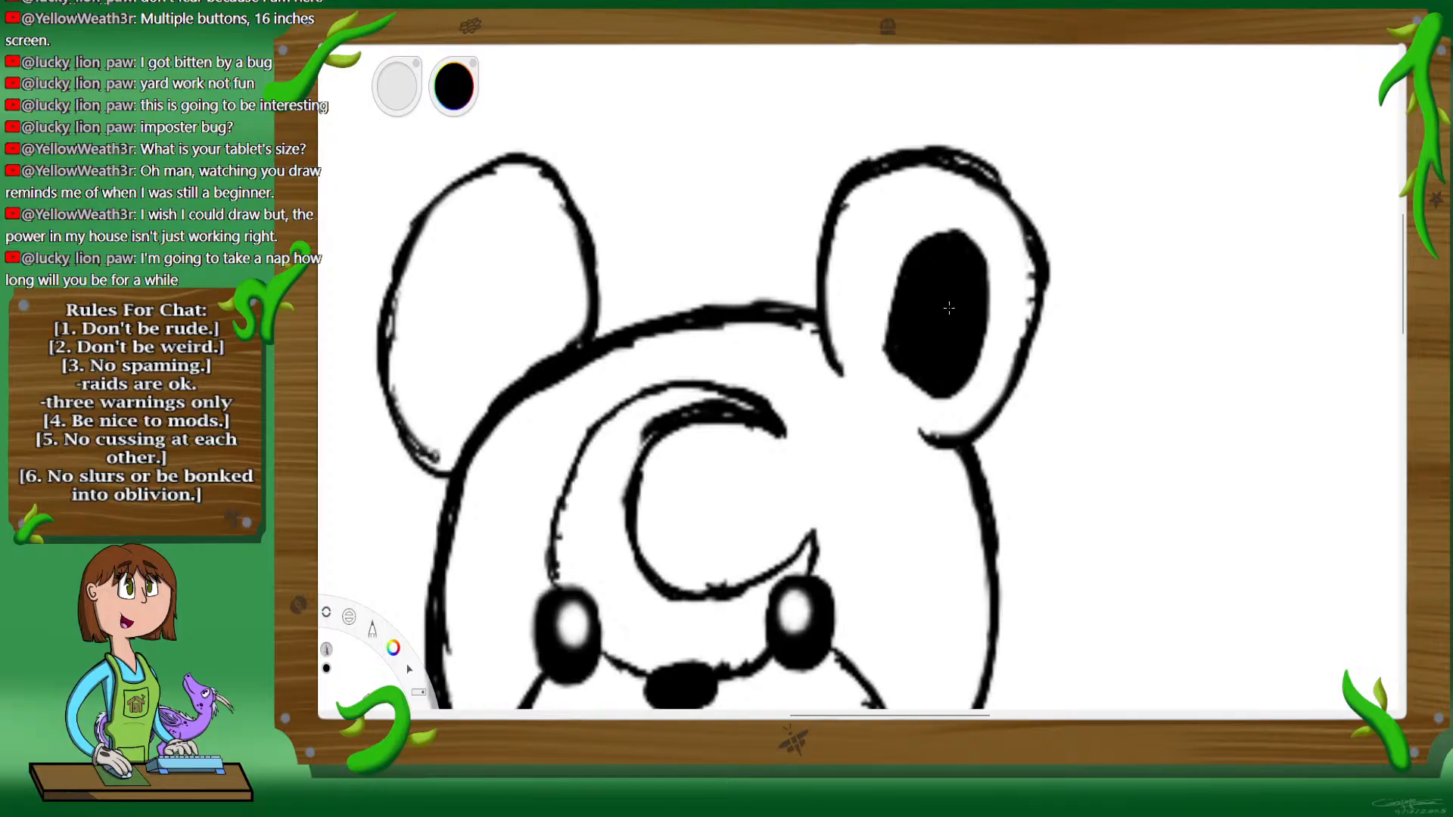
Step: Draw a matching inner-ear oval inside the left ear and fill it solid black
key("space")
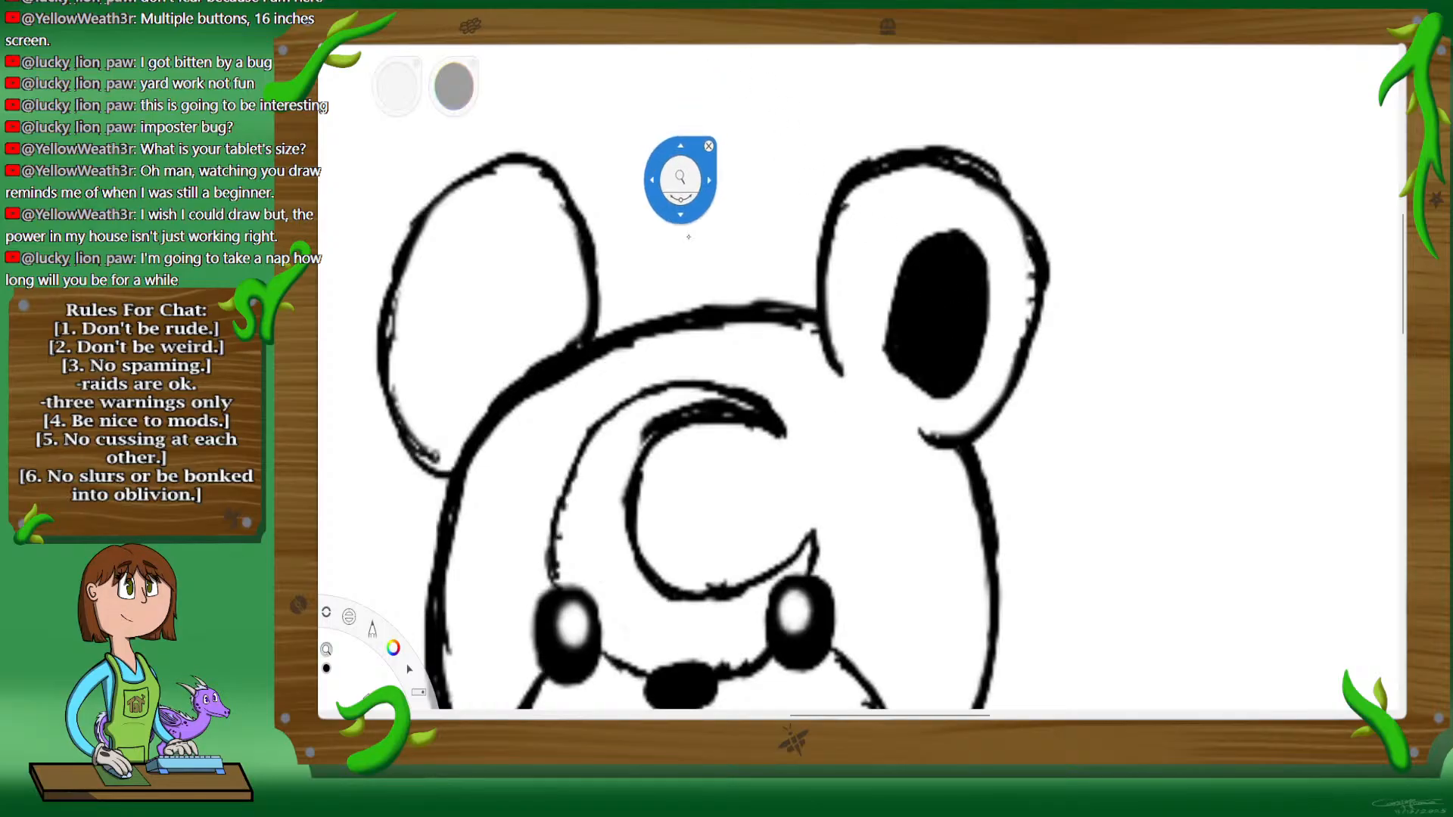
mouse_move(541, 349)
left_mouse_down()
mouse_move(775, 342)
mouse_move(837, 369)
left_mouse_up()
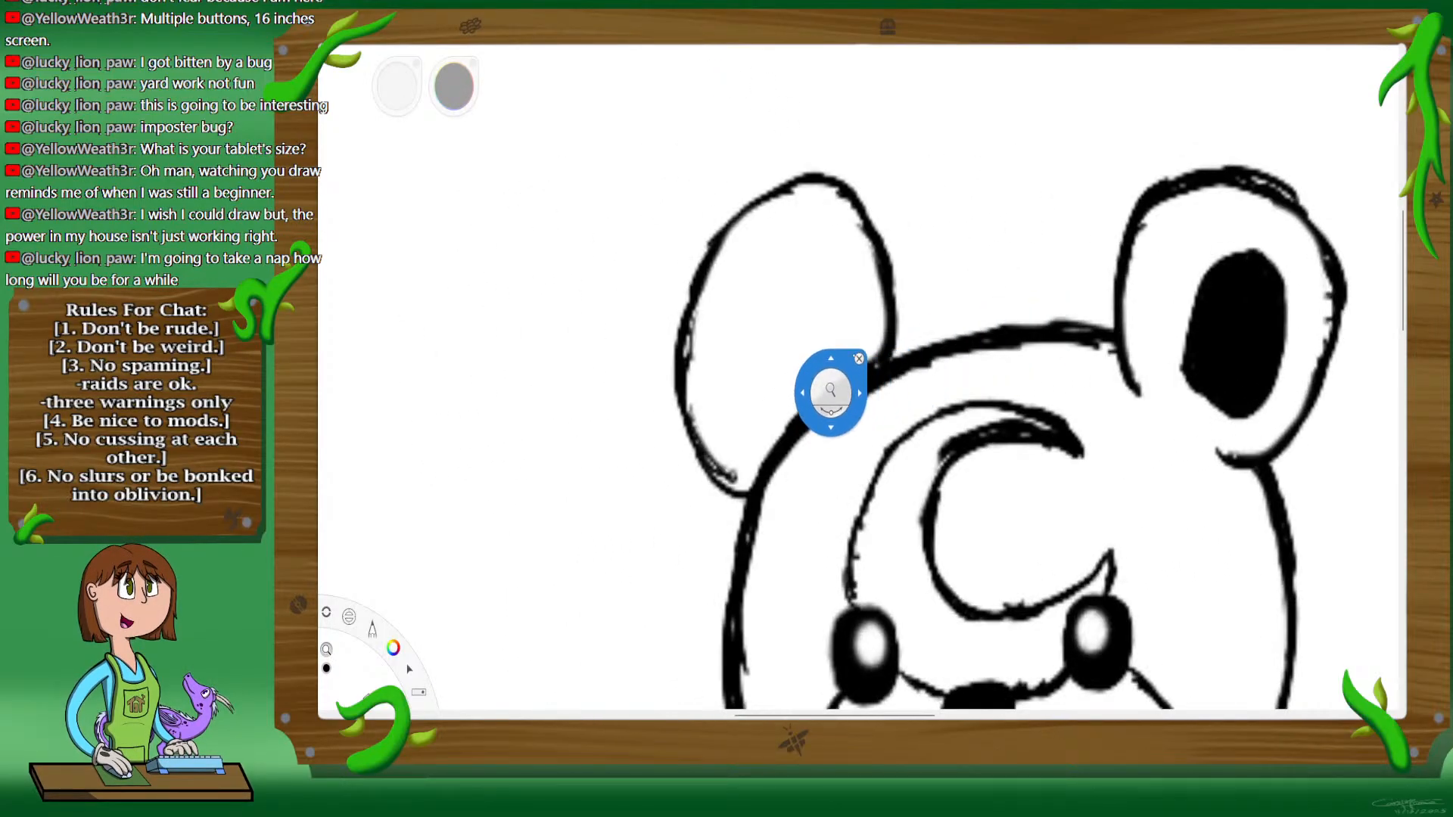
left_click(858, 353)
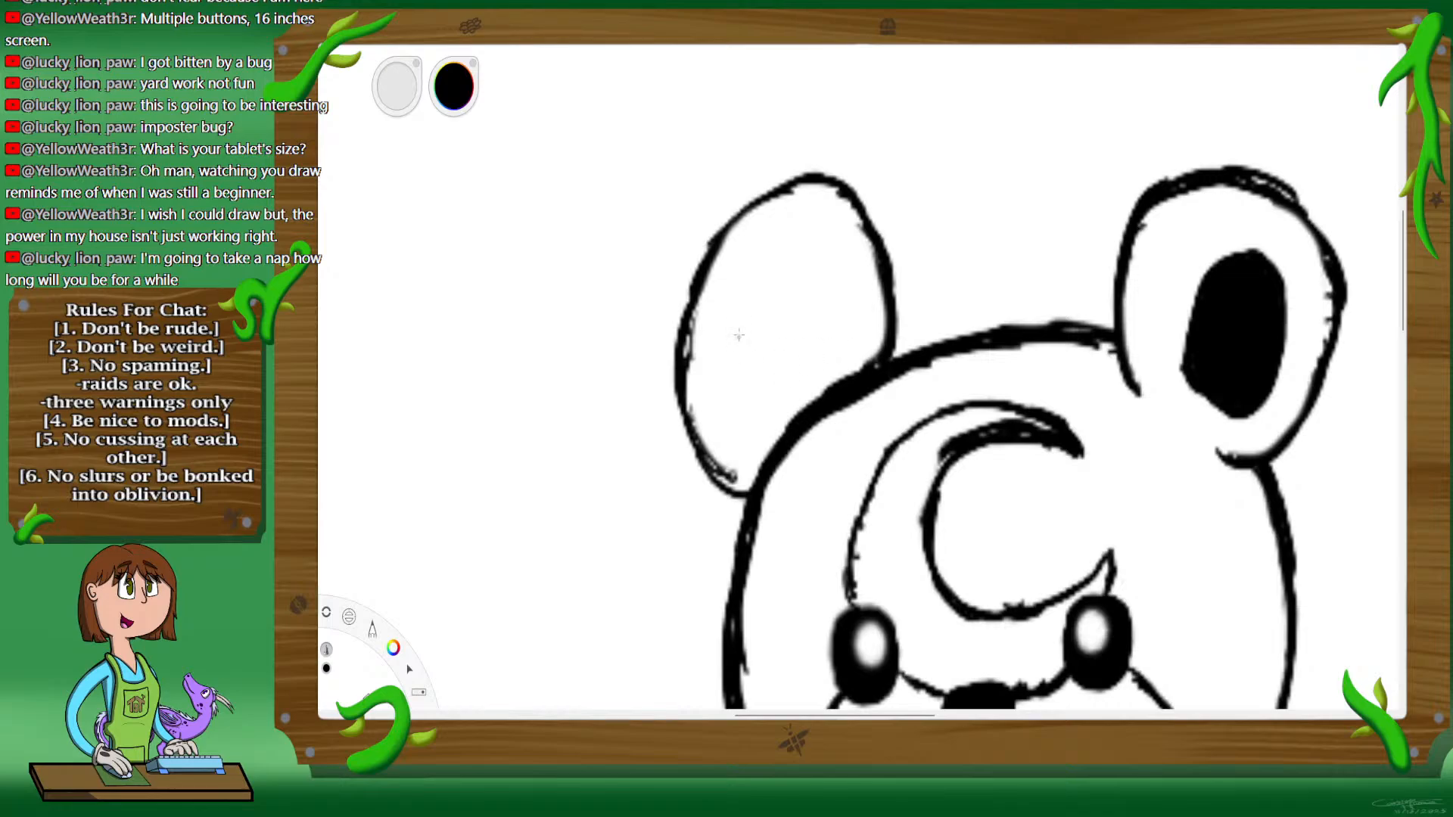
mouse_move(749, 308)
left_mouse_down()
mouse_move(742, 362)
mouse_move(772, 417)
mouse_move(728, 333)
mouse_move(738, 292)
mouse_move(805, 282)
mouse_move(789, 389)
mouse_move(742, 310)
mouse_move(760, 295)
mouse_move(780, 389)
mouse_move(809, 283)
left_mouse_up()
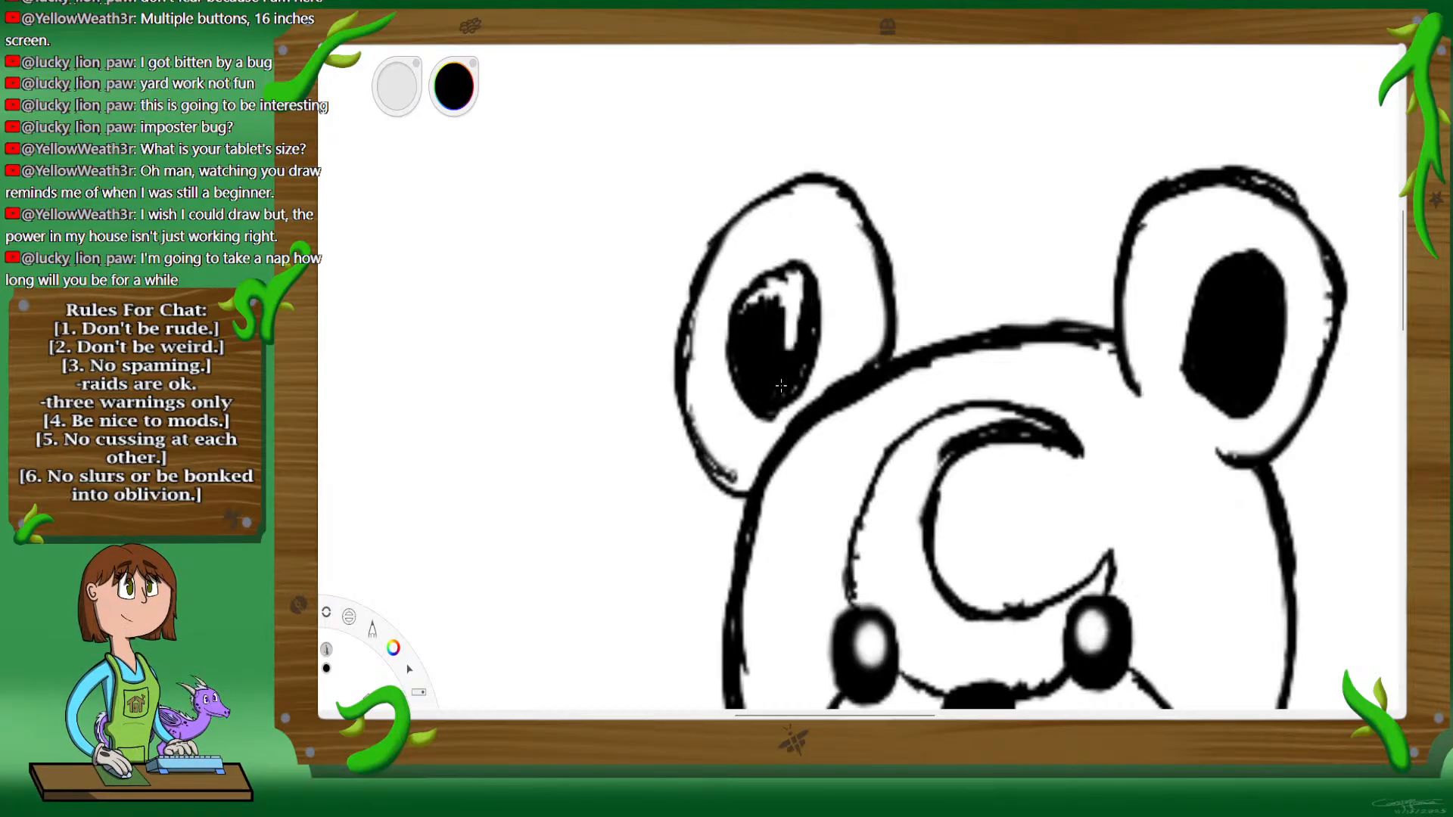
left_click_drag(781, 386, 781, 386)
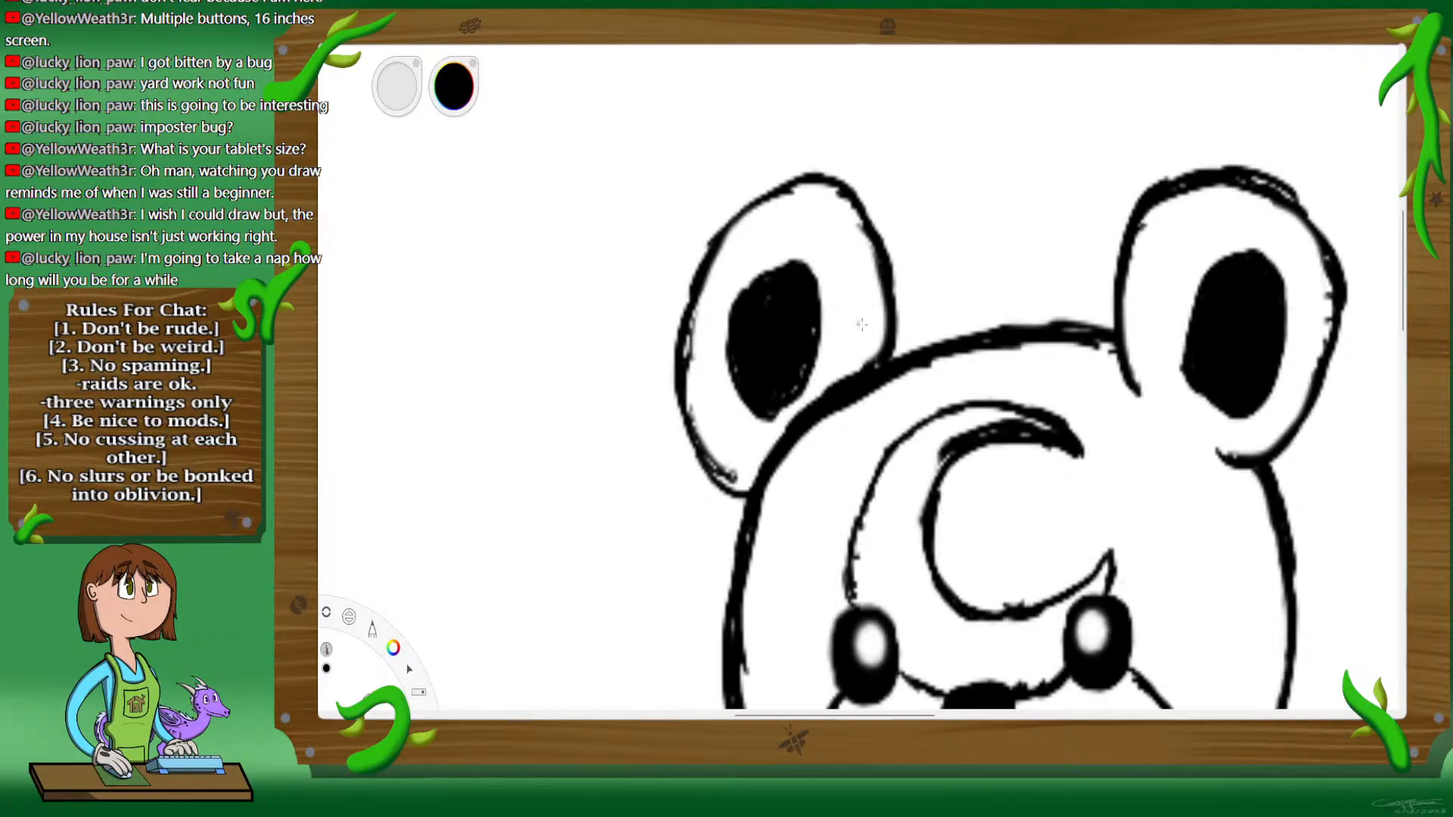
left_click(937, 409, "alt")
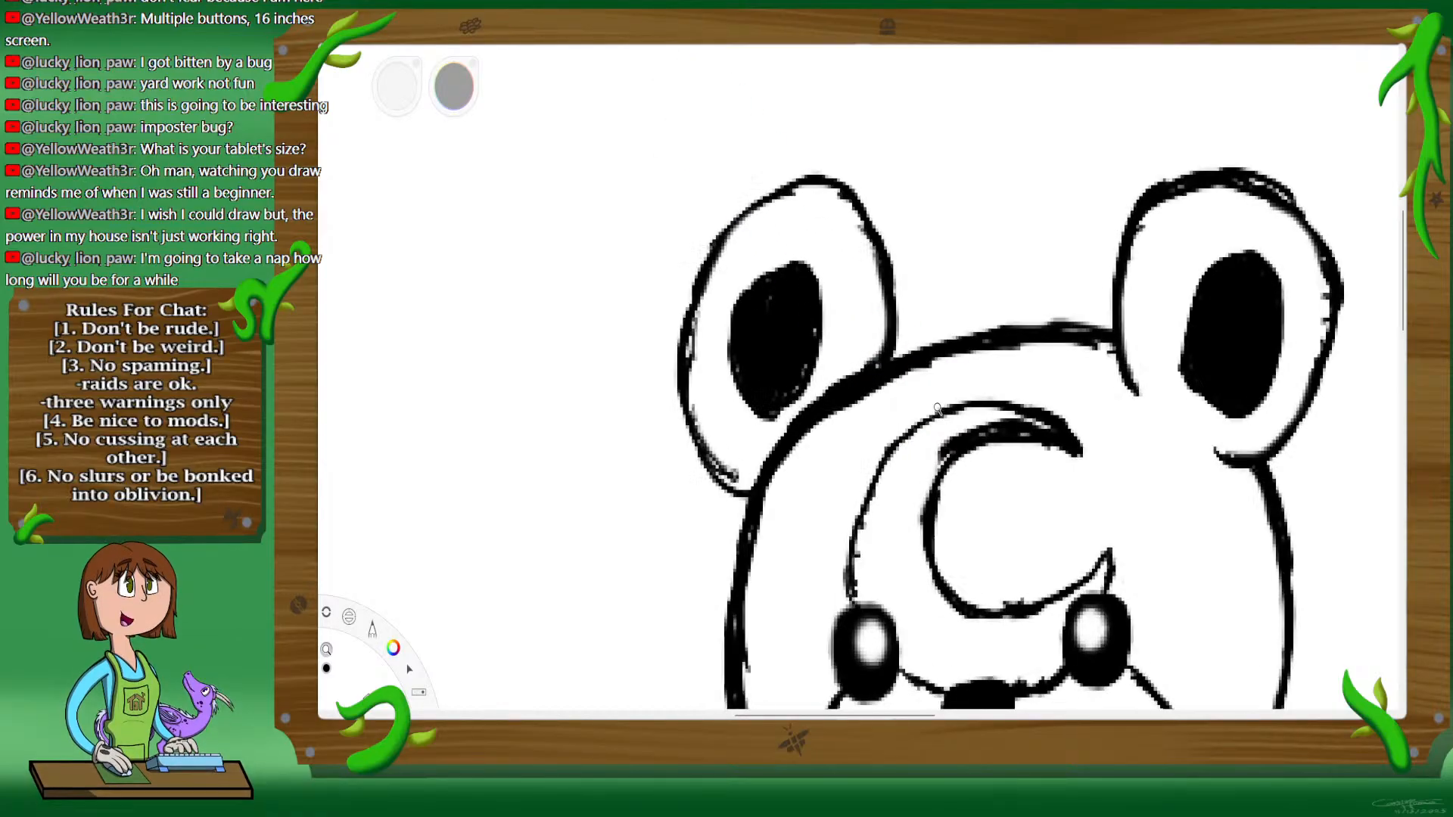
left_click_drag(936, 409, 860, 298)
left_click_drag(1109, 198, 1074, 283)
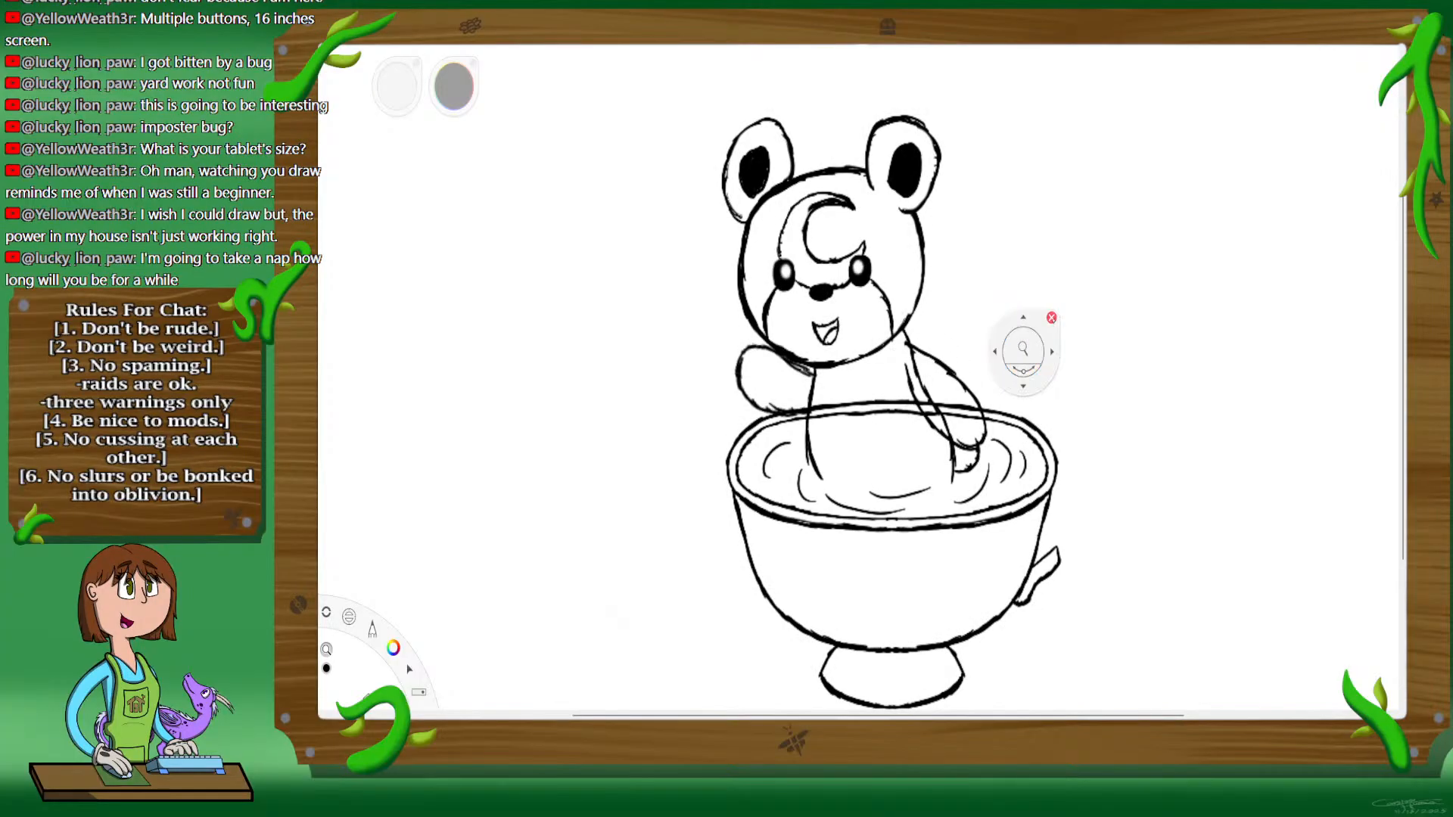
left_click_drag(1071, 368, 1307, 260)
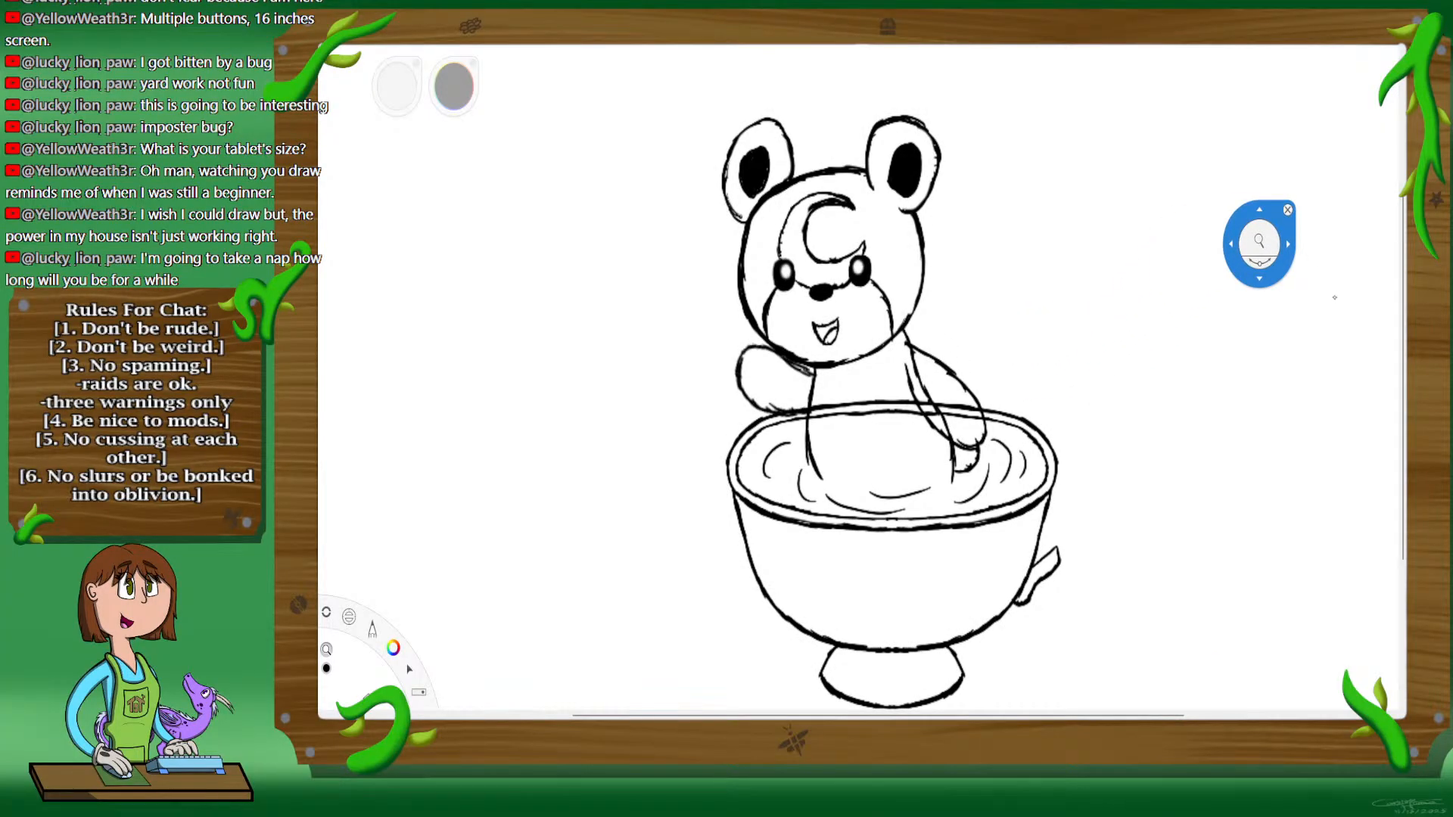
mouse_move(1376, 292)
left_mouse_down()
mouse_move(1355, 282)
mouse_move(1378, 279)
left_mouse_up()
left_click_drag(1259, 243, 446, 350)
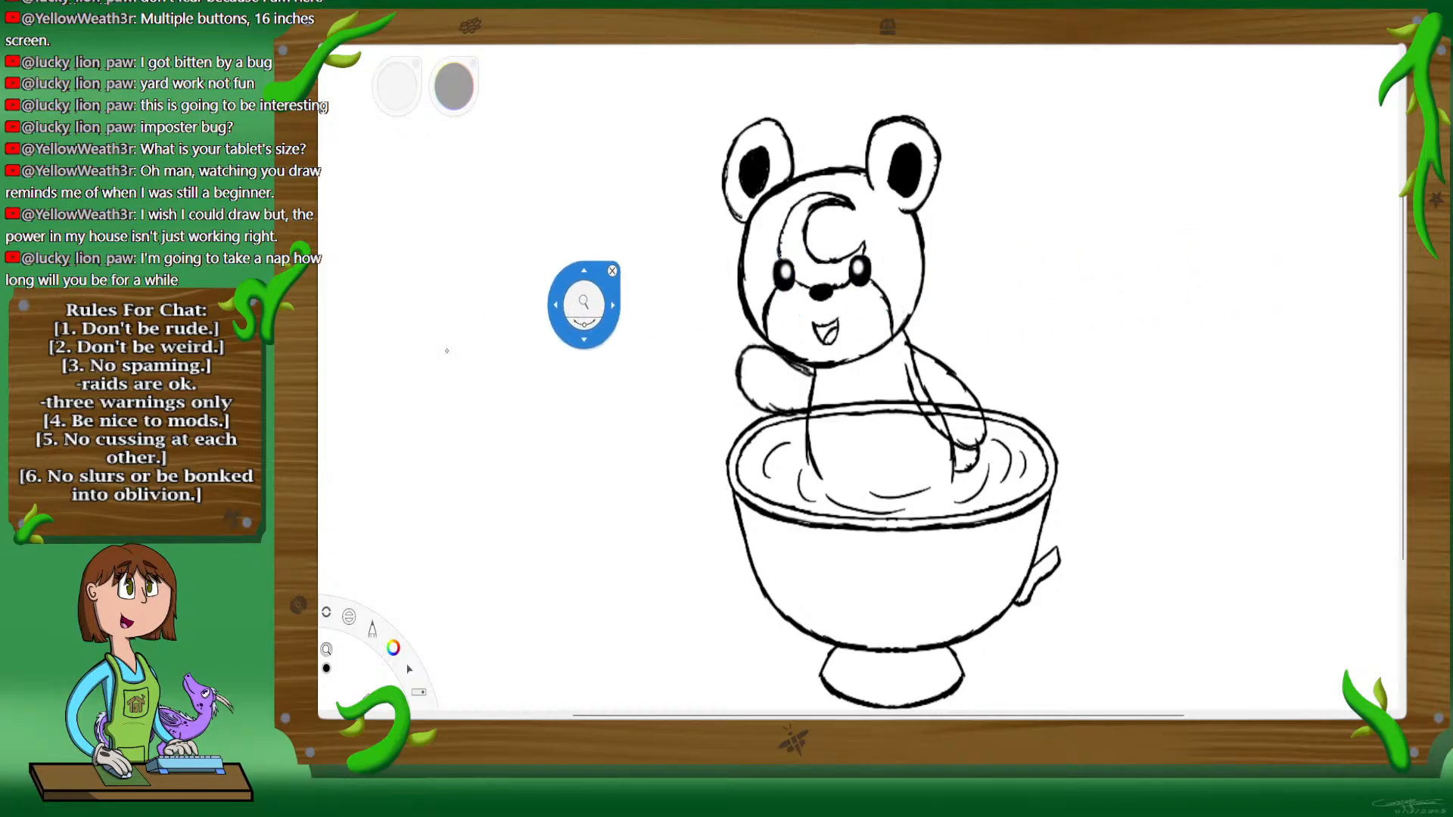
Step: Erase the cup rim lines crossing the bear's torso and the extra inner line of the arm resting in the cup
key("space")
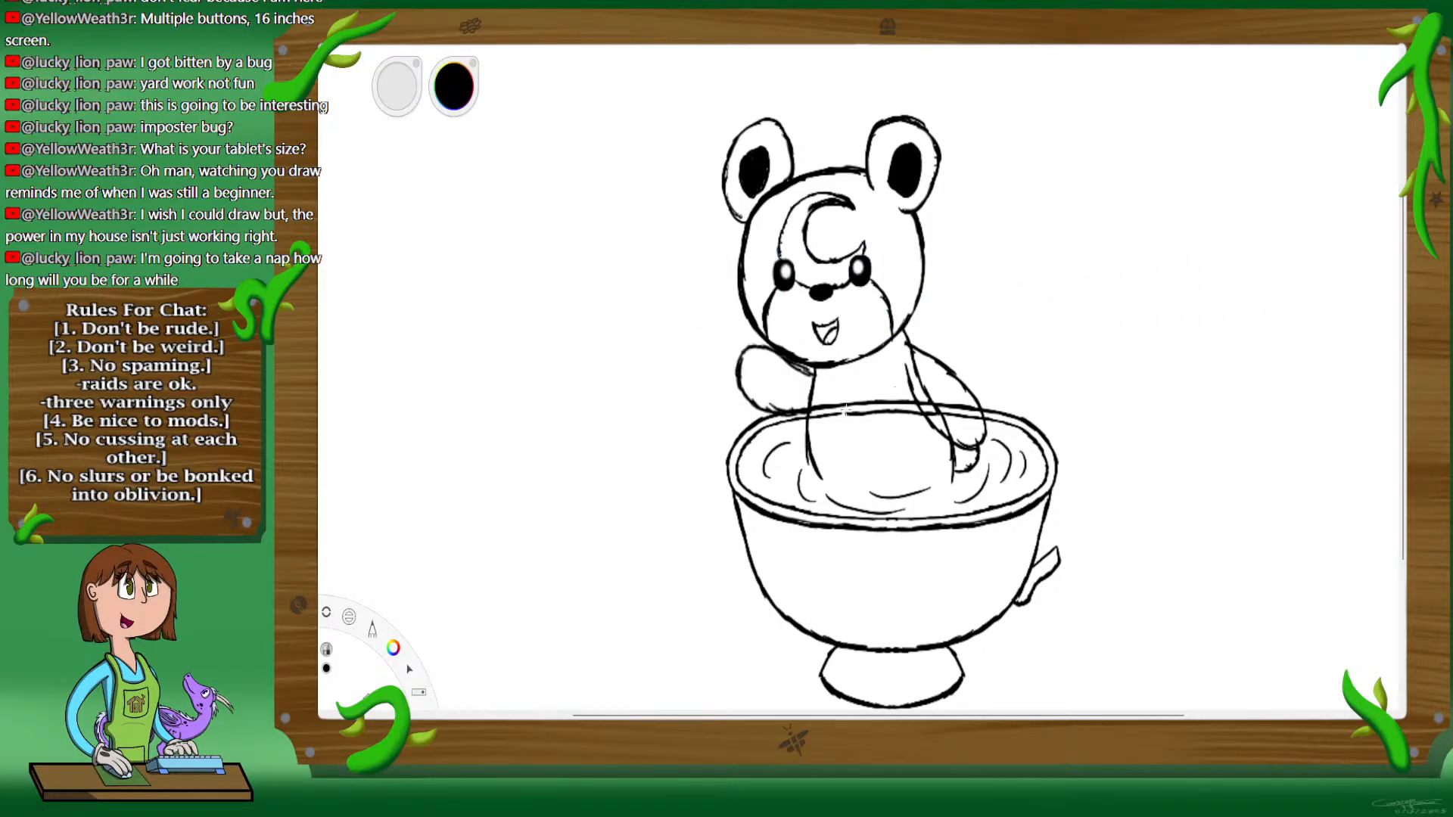
key("ctrl+z")
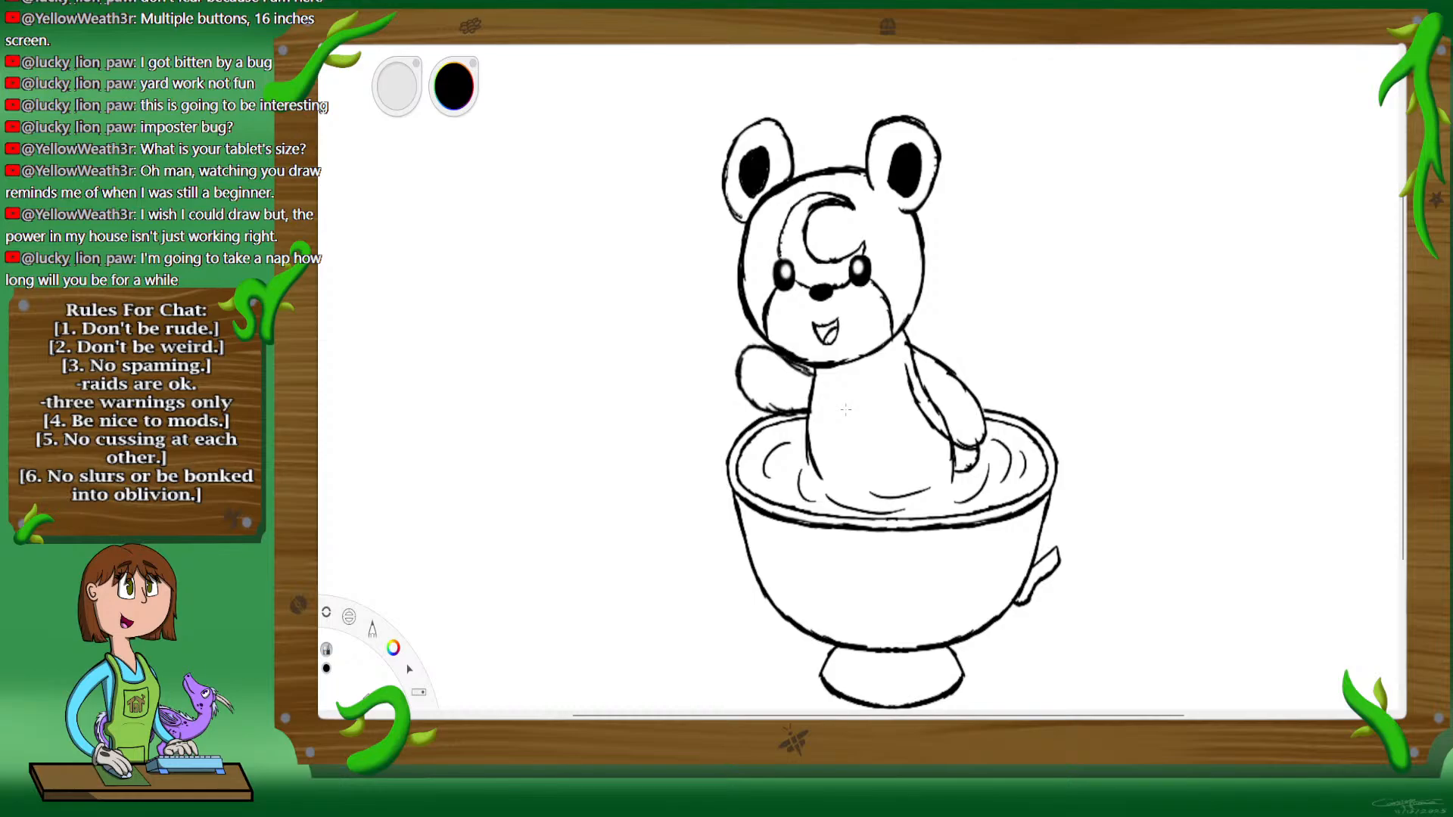
left_click_drag(808, 413, 983, 405)
left_click_drag(855, 410, 816, 411)
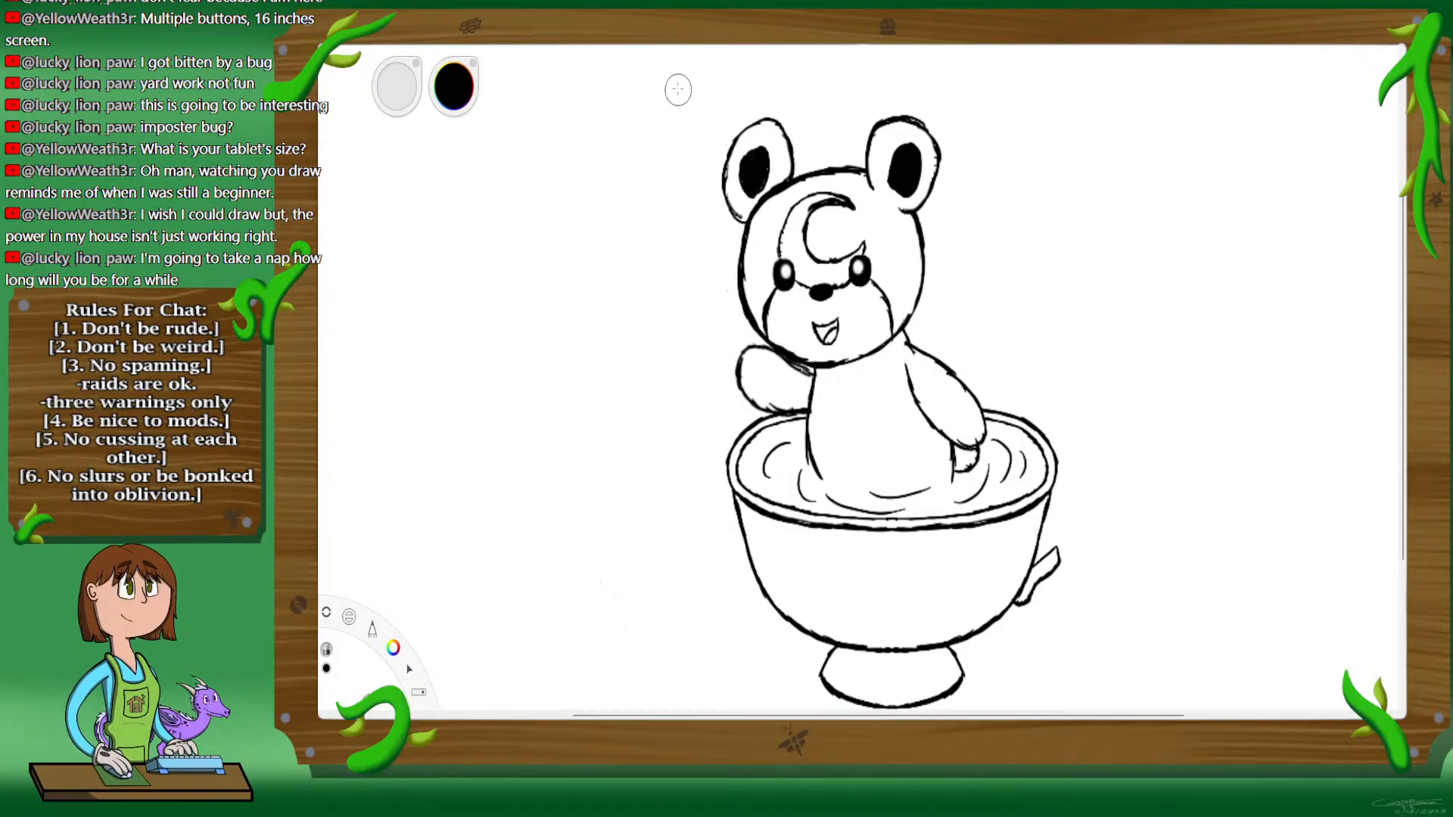
Step: Erase the handwritten note and its border in the upper-left corner of the canvas
key("space")
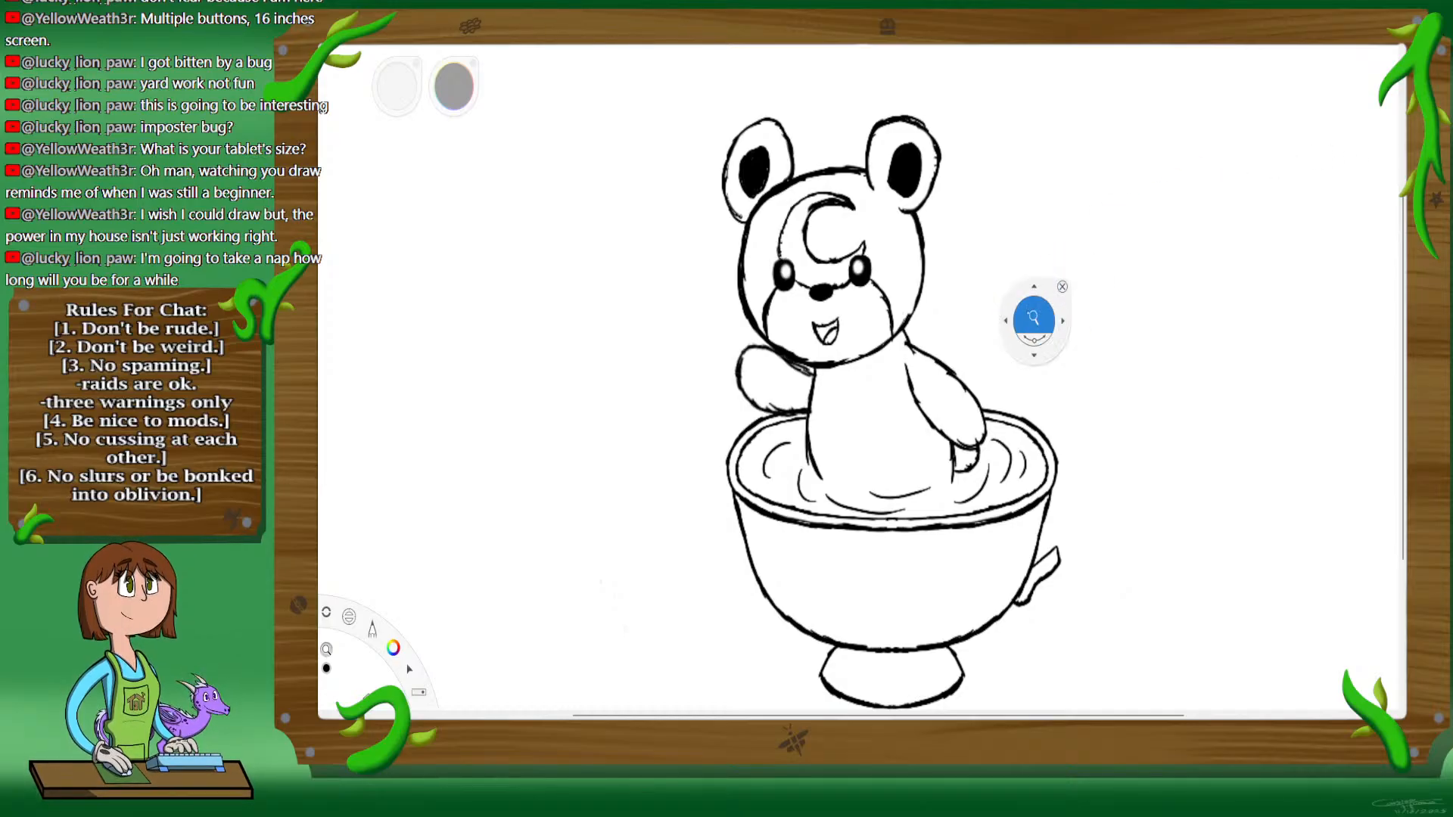
mouse_move(1036, 322)
left_mouse_down()
mouse_move(965, 379)
mouse_move(1052, 305)
left_mouse_up()
left_click_drag(798, 664, 922, 513)
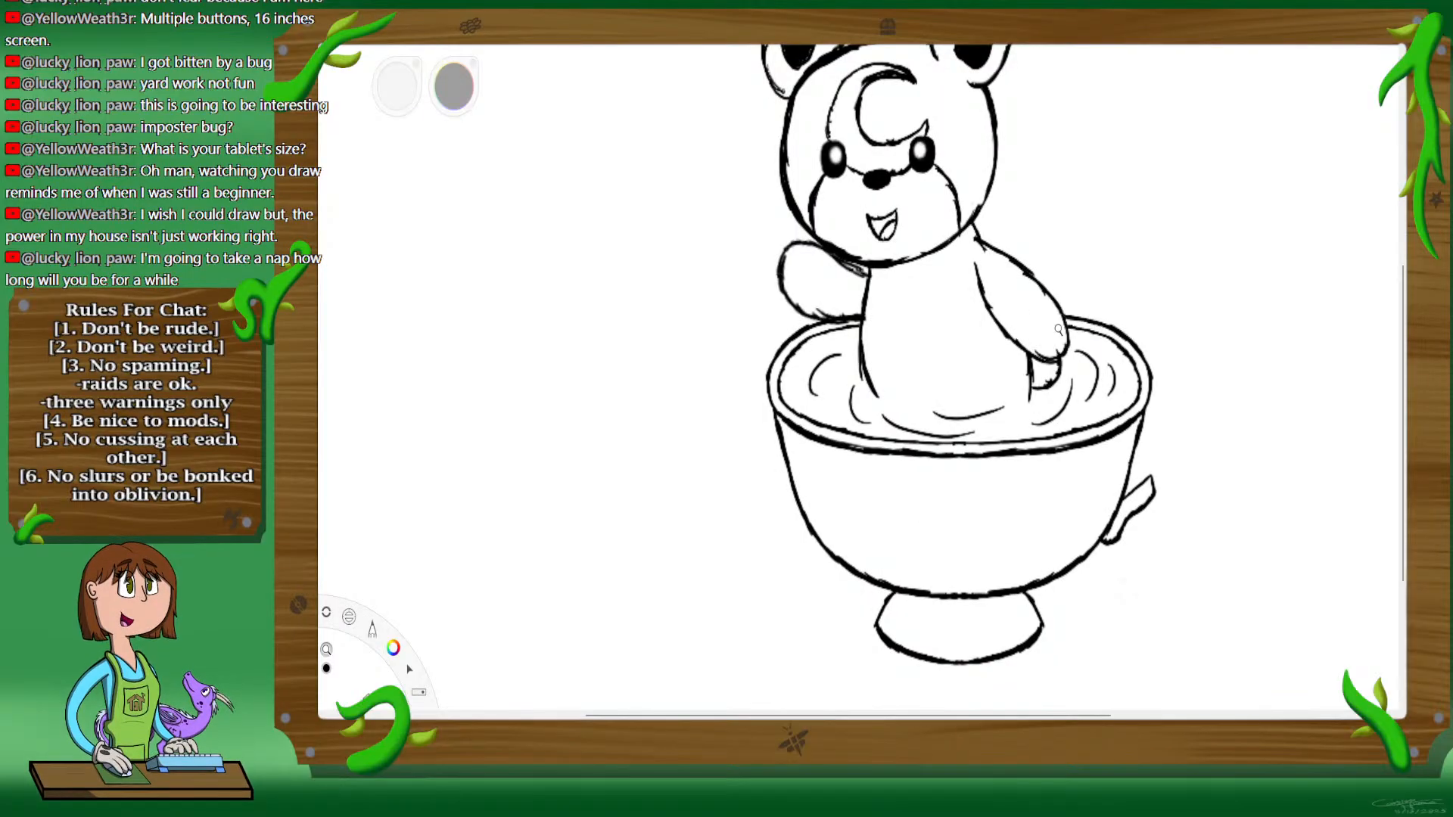
left_click_drag(1055, 352, 1082, 497)
key("space")
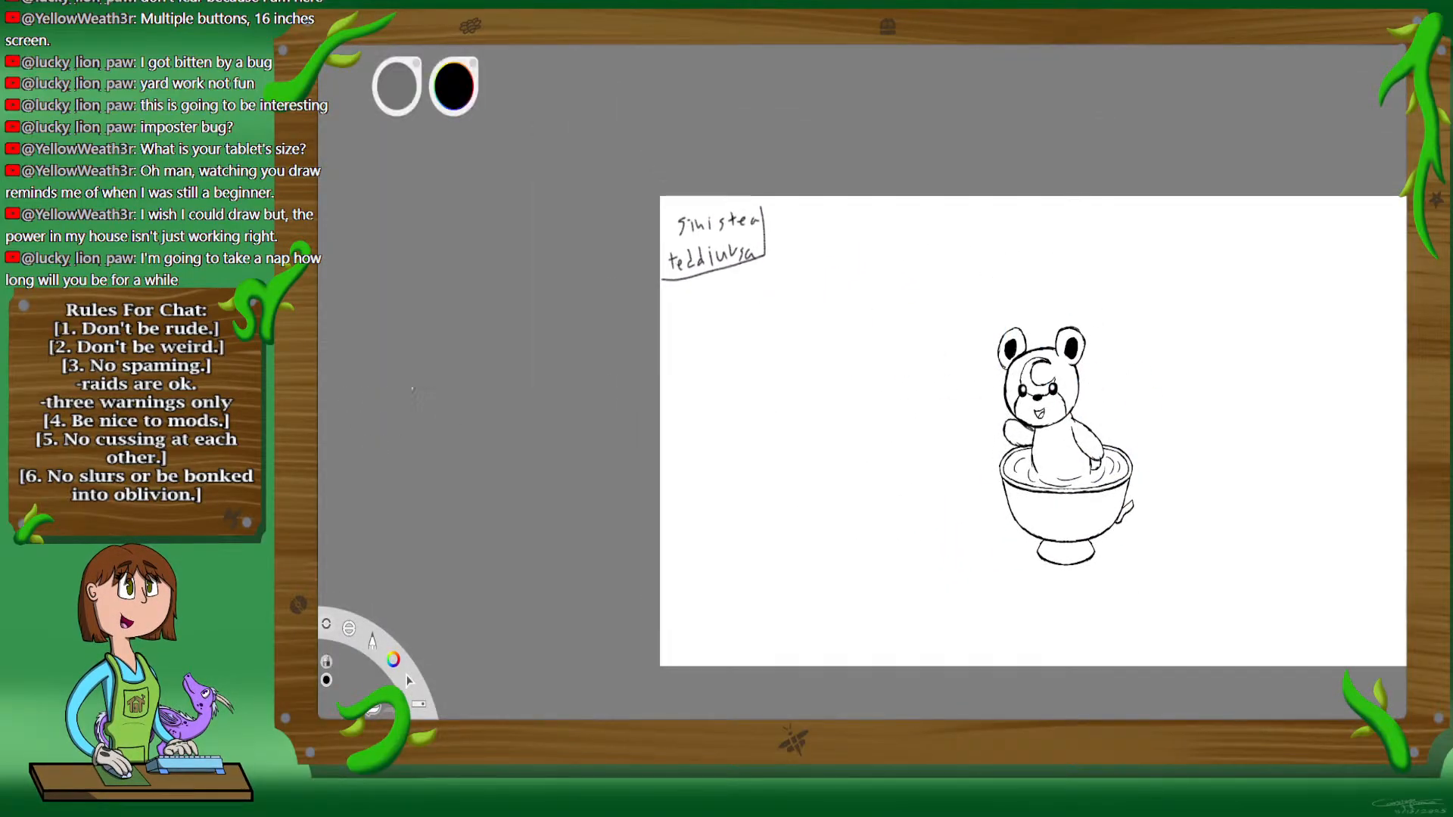
mouse_move(763, 201)
left_mouse_down()
mouse_move(543, 282)
mouse_move(778, 191)
mouse_move(638, 286)
left_mouse_up()
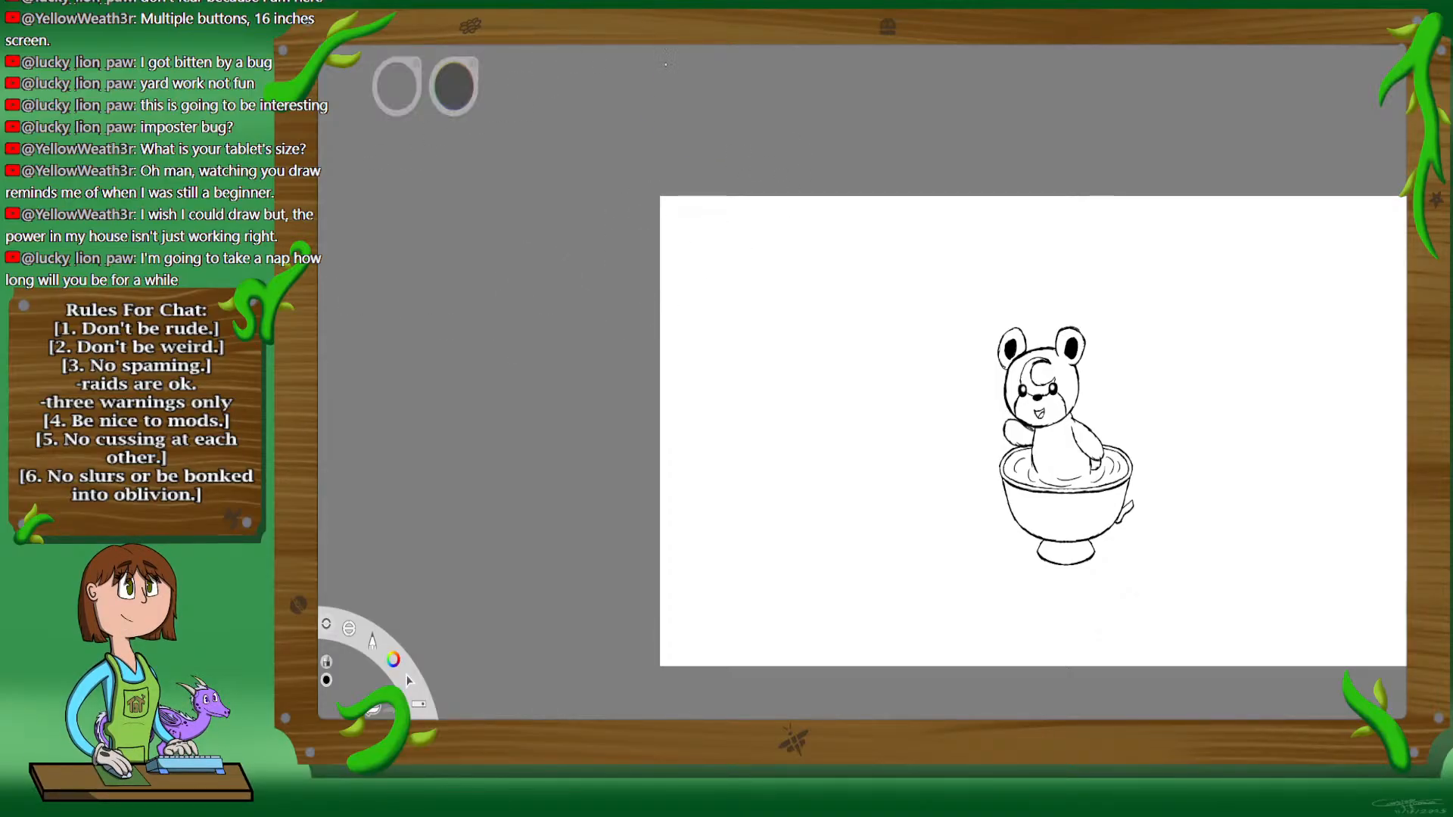
Step: Enlarge the whole bear-and-teacup drawing and centre it so that it nearly fills the canvas height
key("space")
left_click_drag(1095, 407, 926, 358)
left_click_drag(891, 466, 1032, 342)
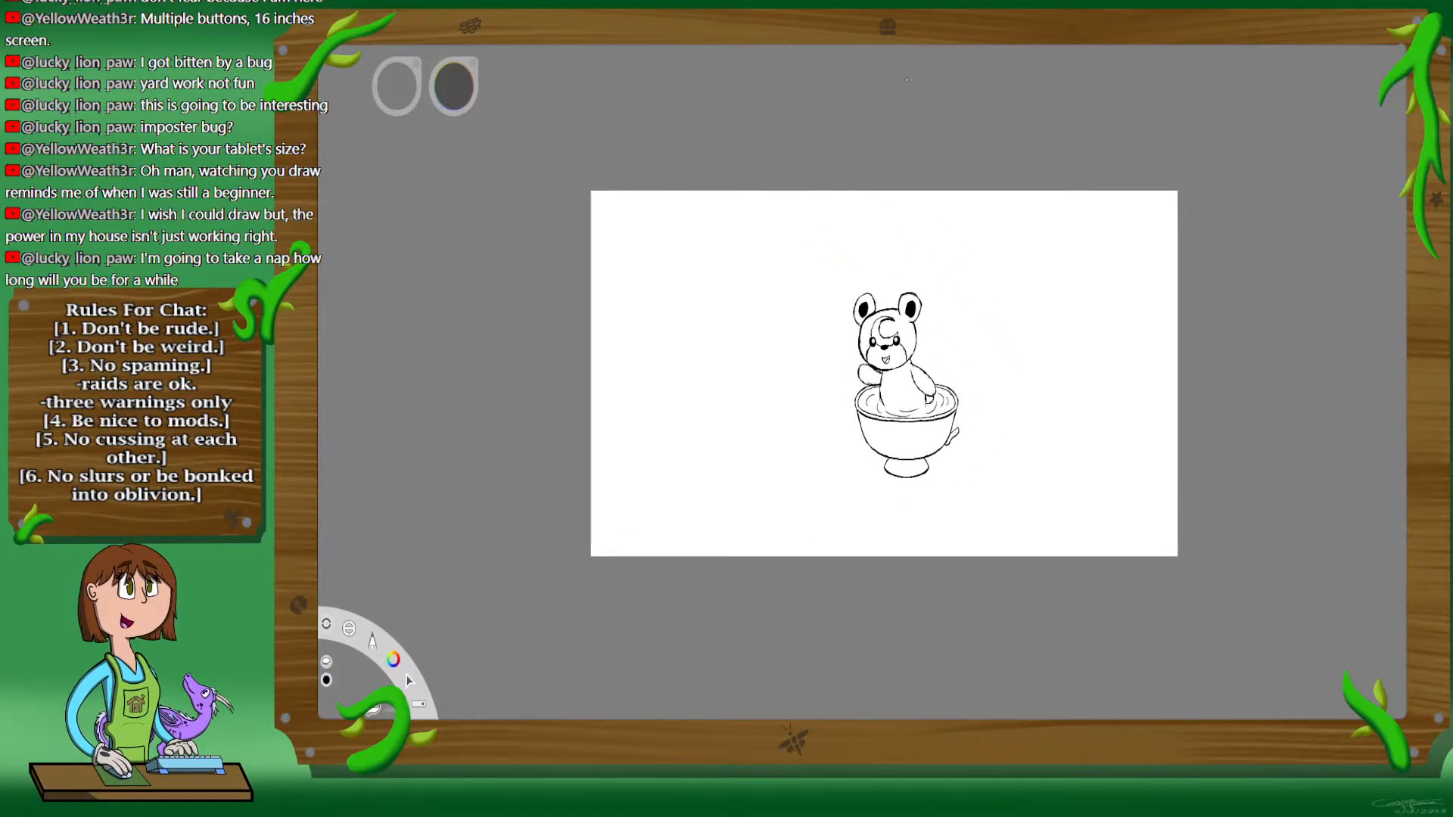
key("v")
left_click_drag(1004, 390, 1005, 392)
left_click_drag(1117, 372, 1106, 369)
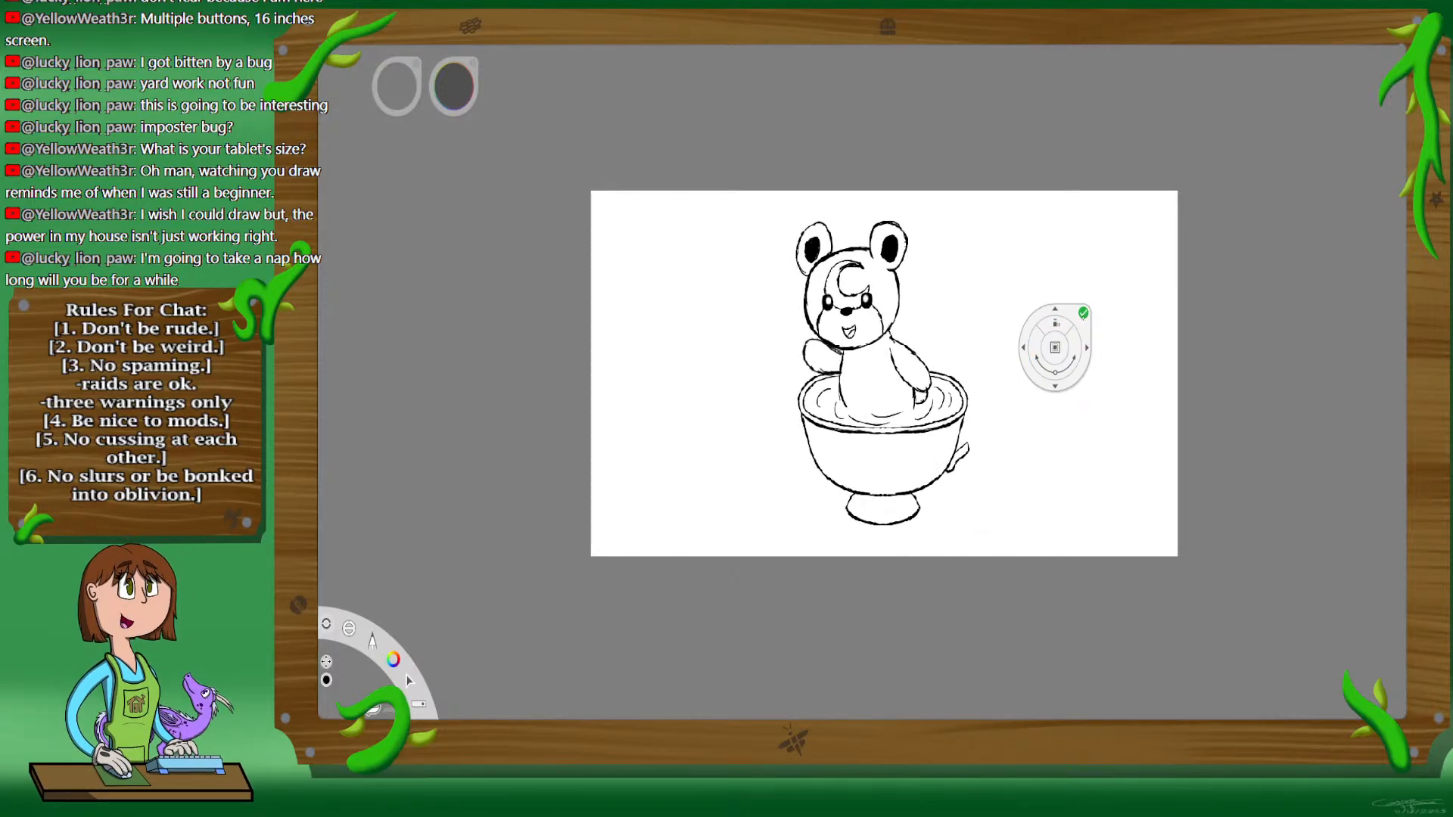
left_click(1083, 313)
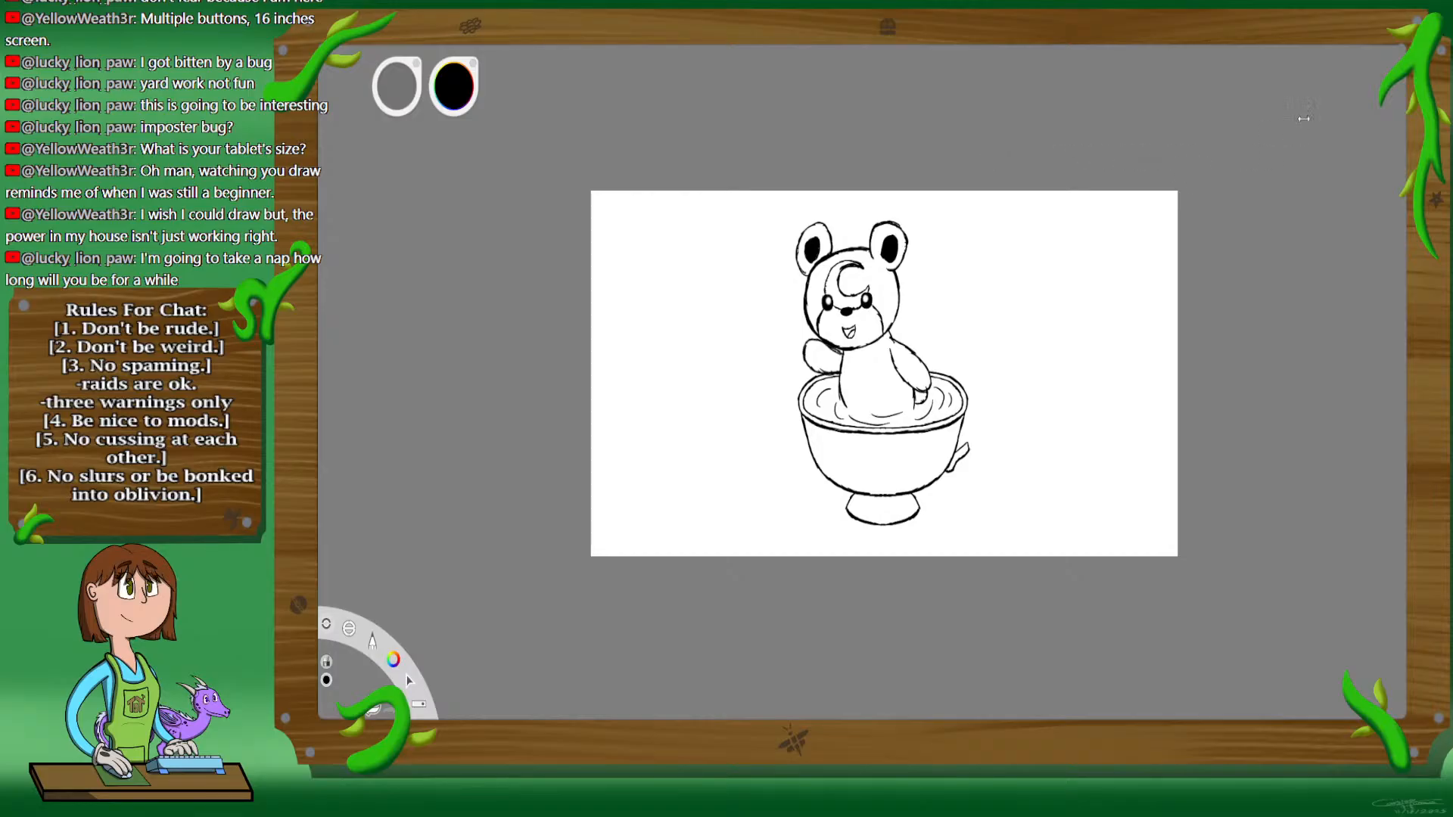
Step: Fade the sketch layer to a light grey guide for inking the head and ears
left_click(1379, 159)
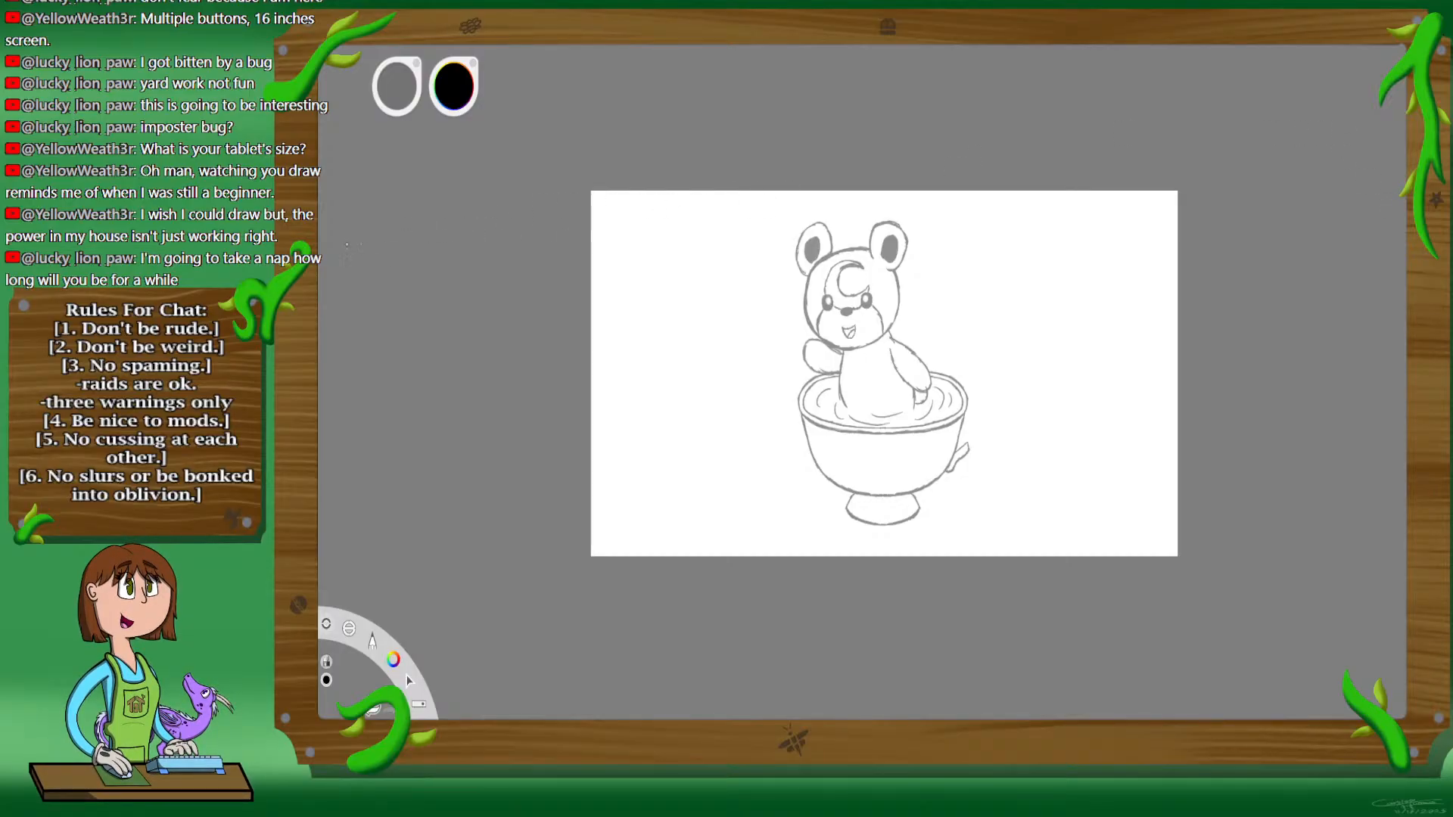
key("space")
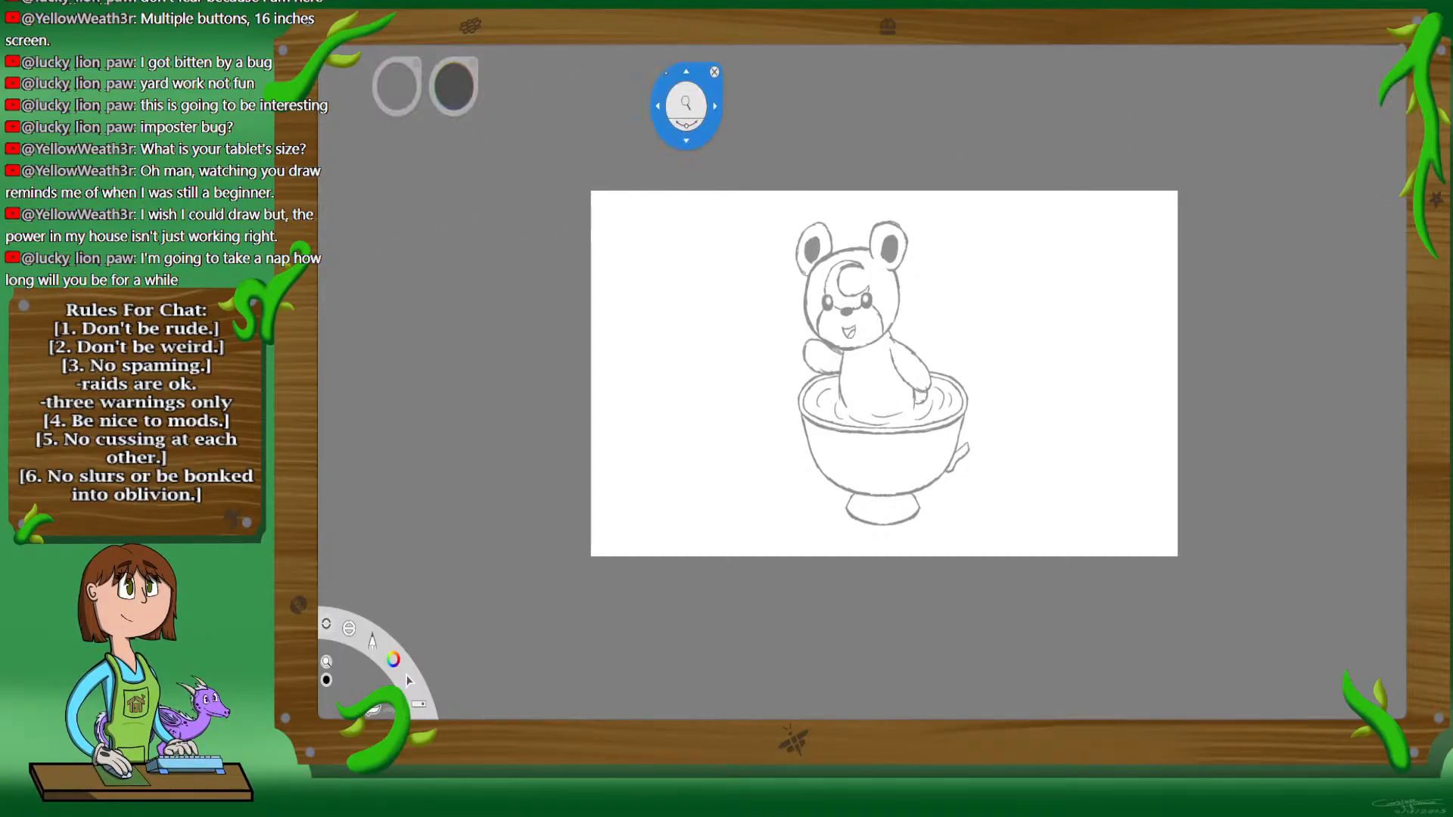
mouse_move(906, 379)
left_mouse_down()
mouse_move(922, 380)
mouse_move(945, 262)
left_mouse_up()
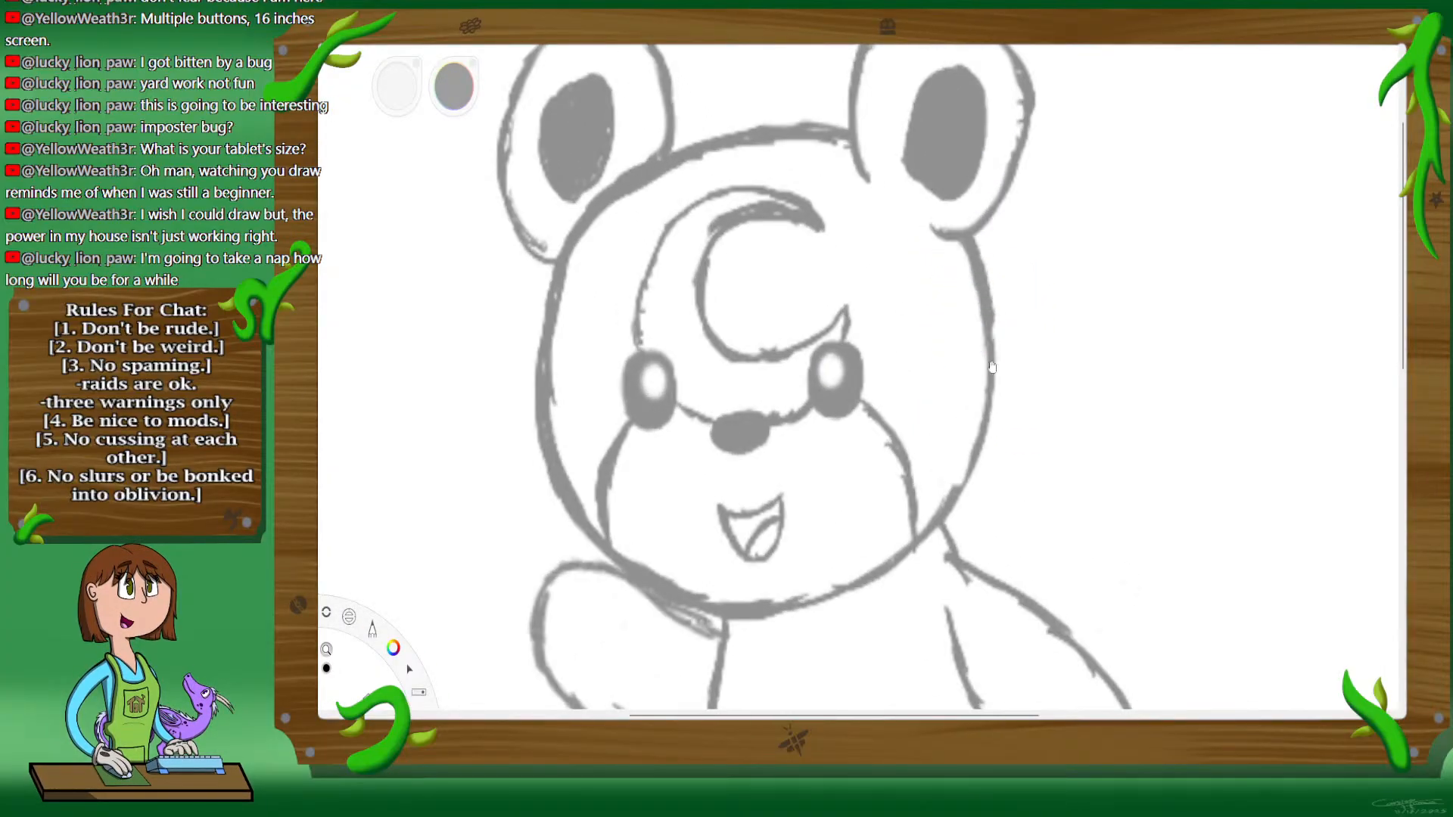
left_click_drag(992, 367, 1031, 403)
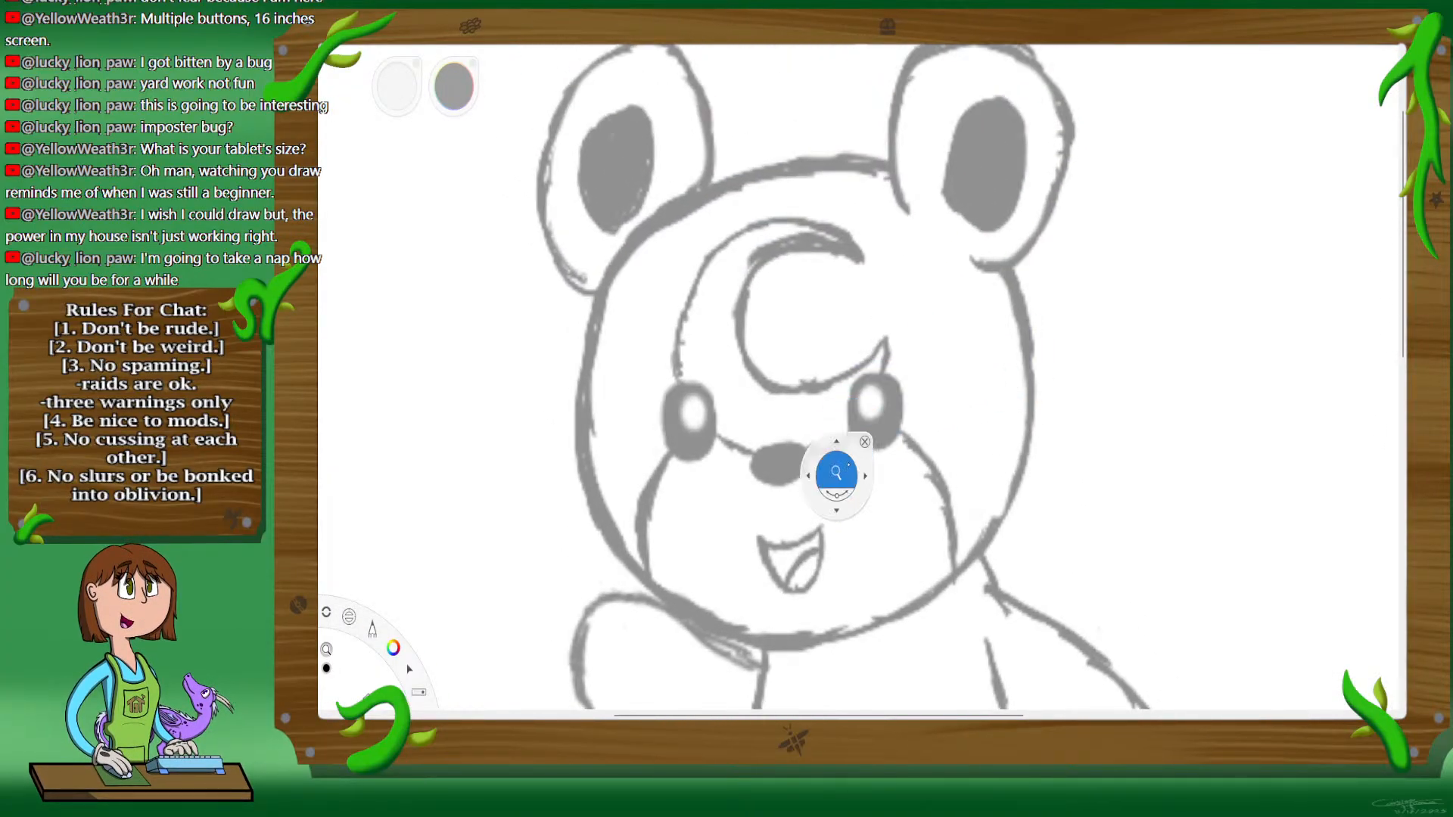
left_click_drag(847, 467, 849, 469)
left_click_drag(982, 303, 849, 453)
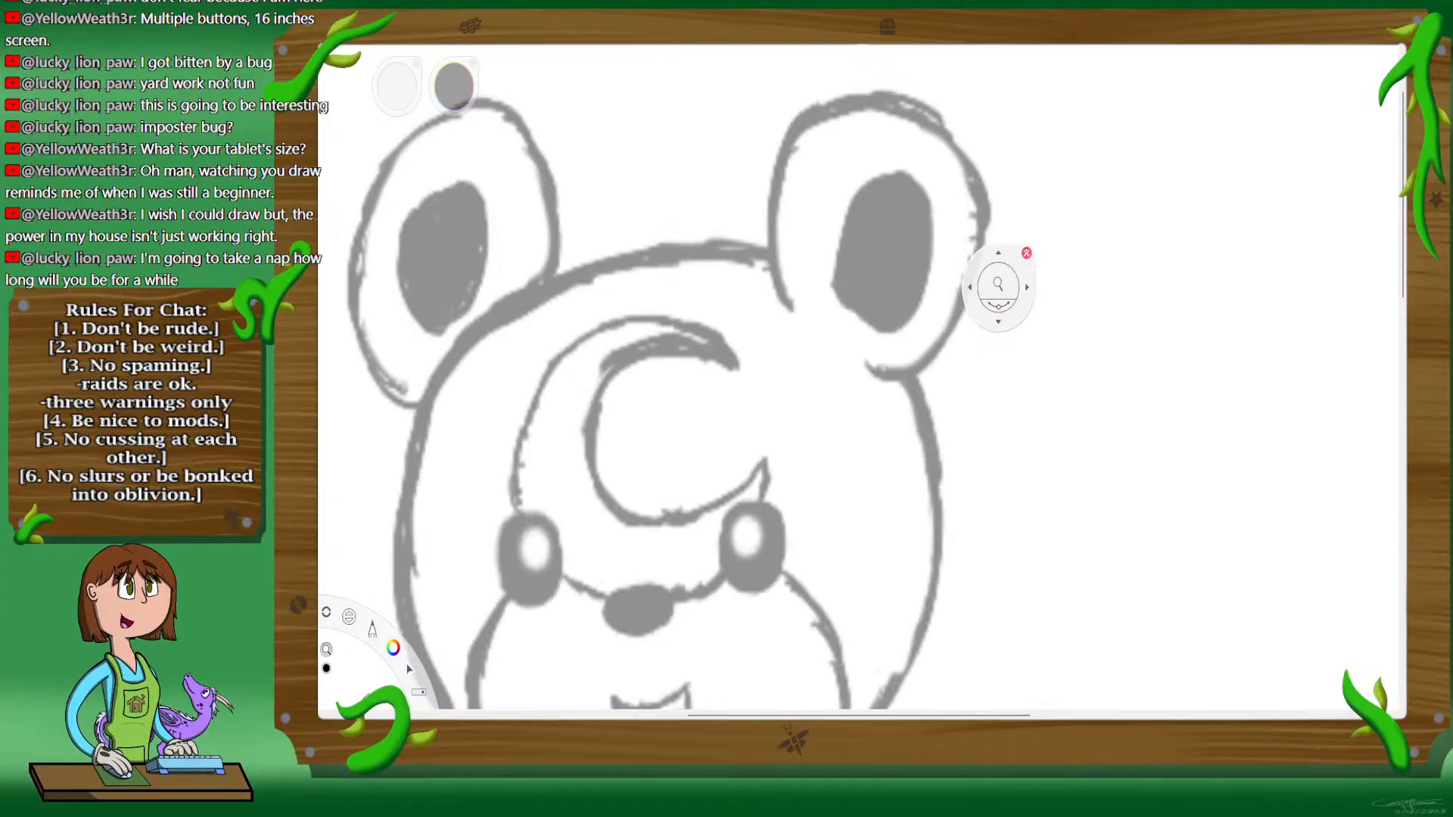
left_click(1028, 253)
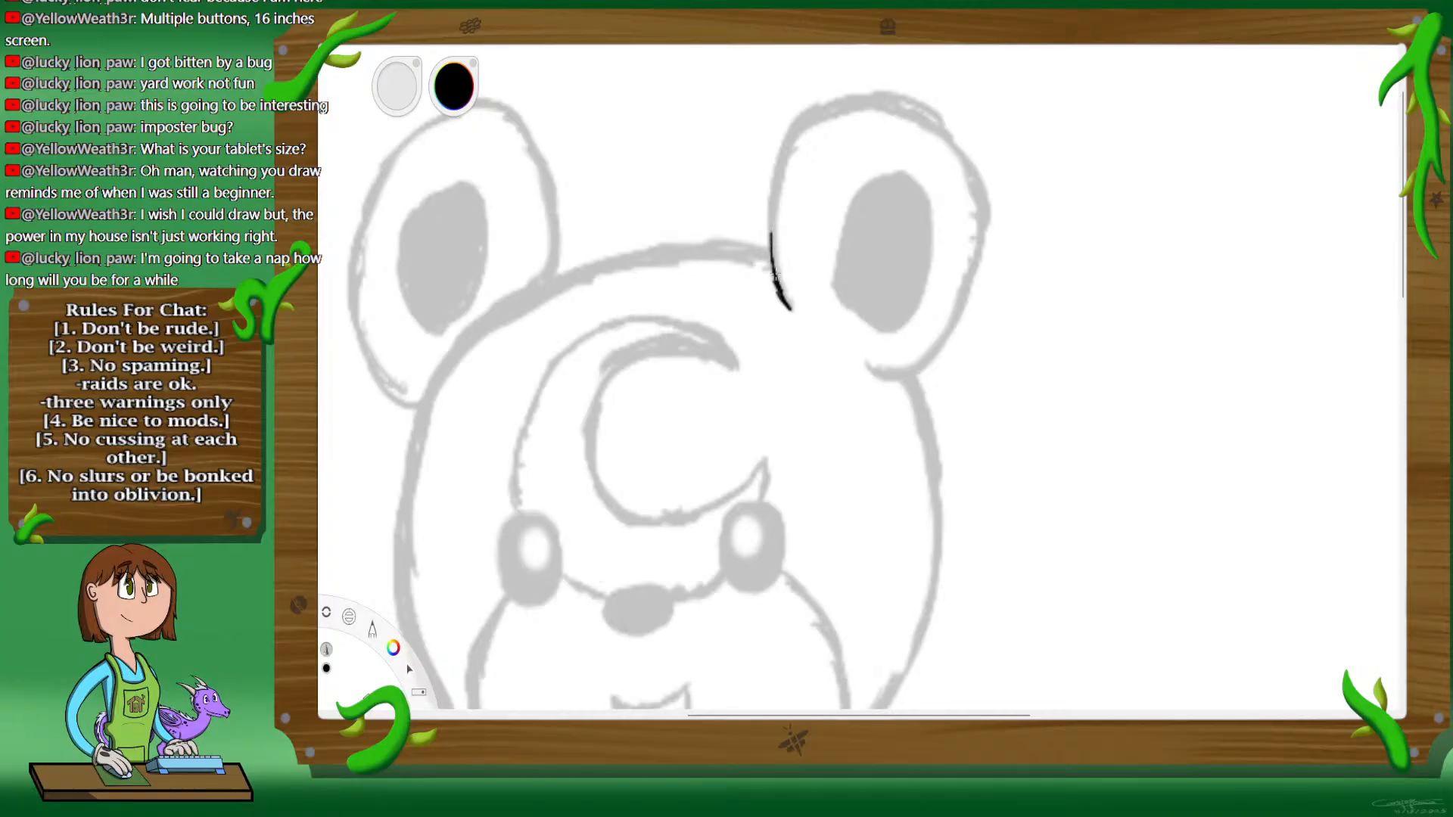
Step: Ink the right ear's outline in black over the sketch, adding a long liquid drip hanging from its outer edge
left_click_drag(774, 276, 778, 208)
mouse_move(784, 156)
left_mouse_down()
mouse_move(818, 114)
mouse_move(893, 102)
left_mouse_up()
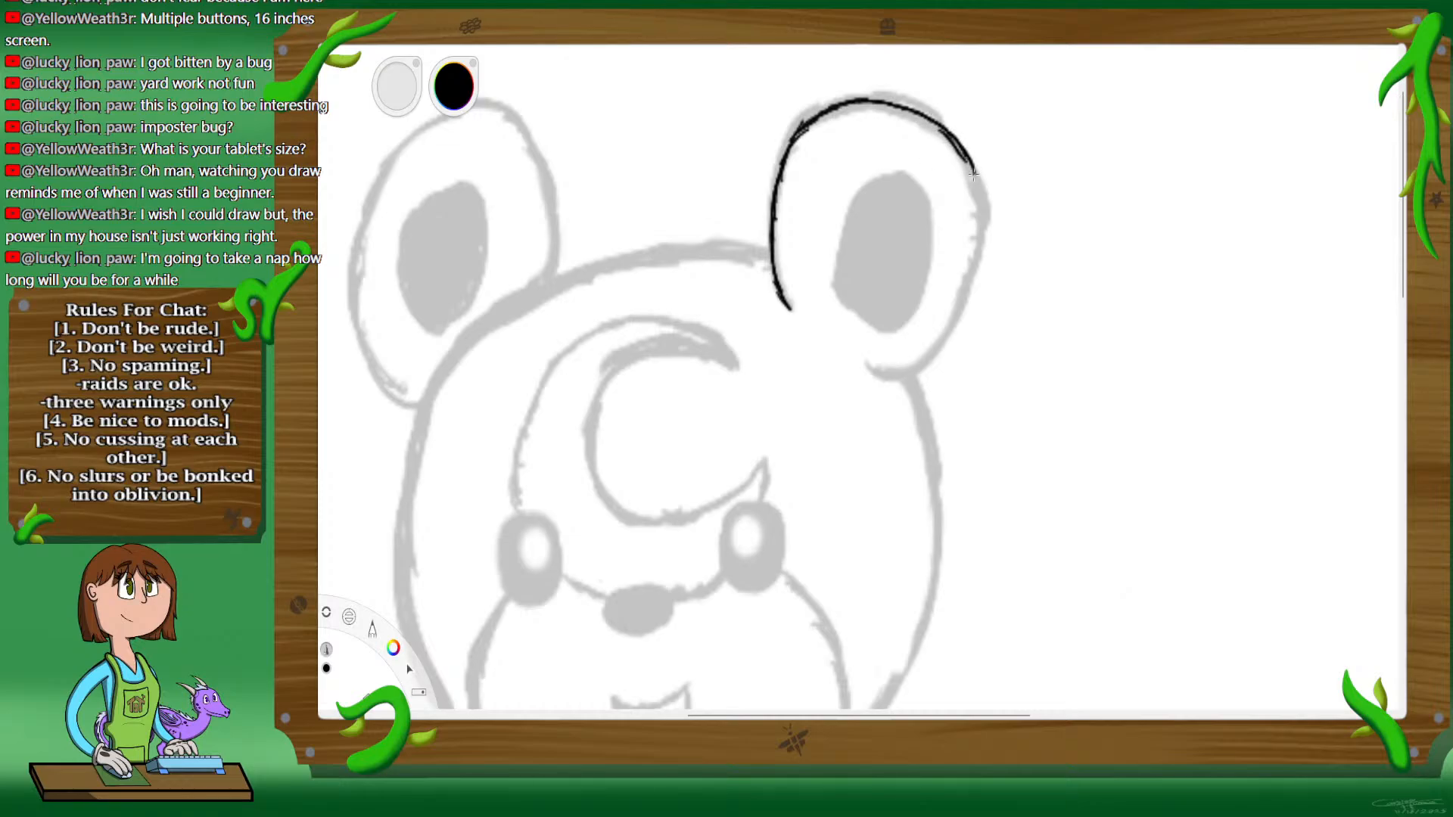
left_click_drag(968, 166, 999, 382)
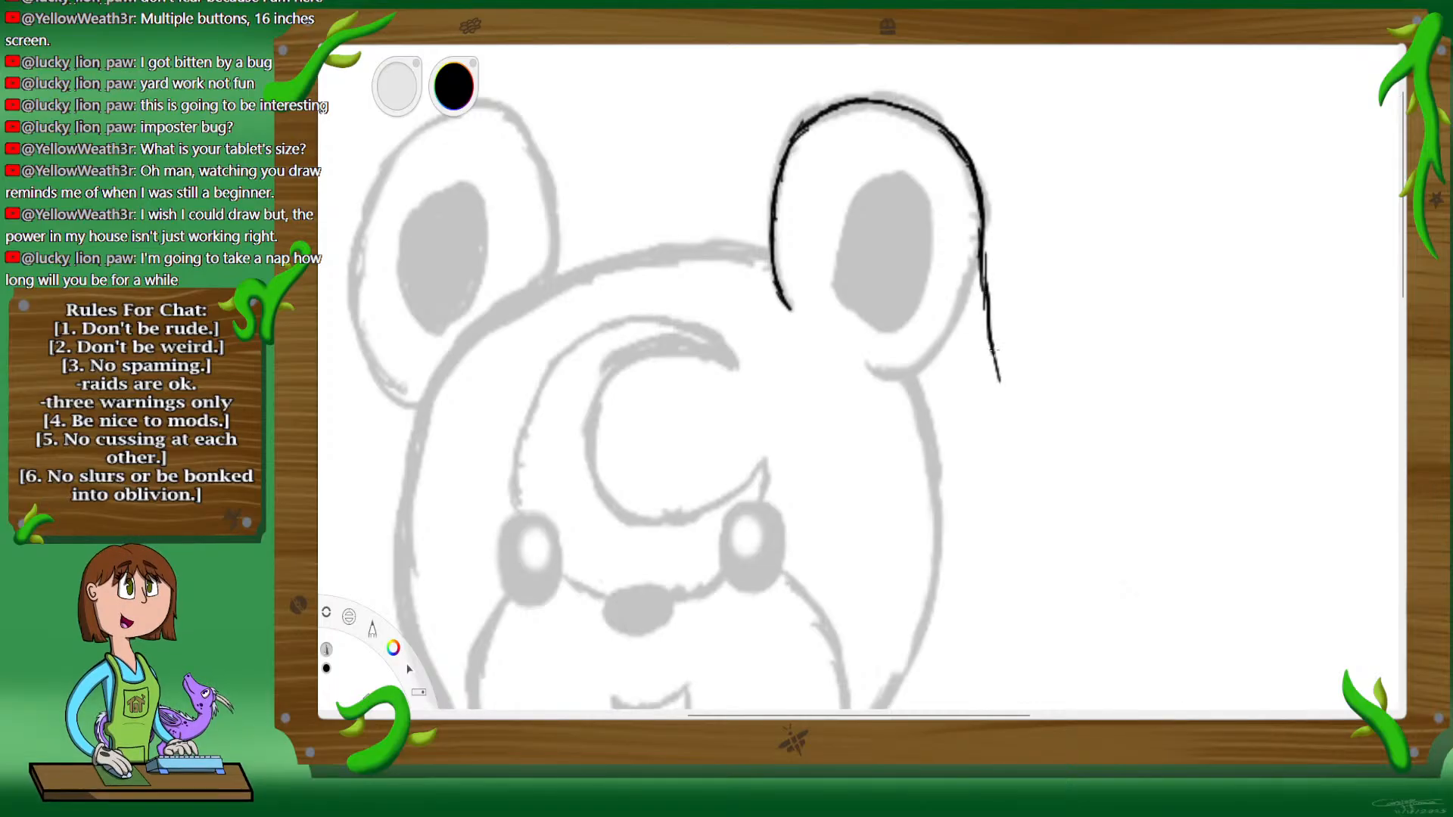
left_click_drag(966, 296, 961, 348)
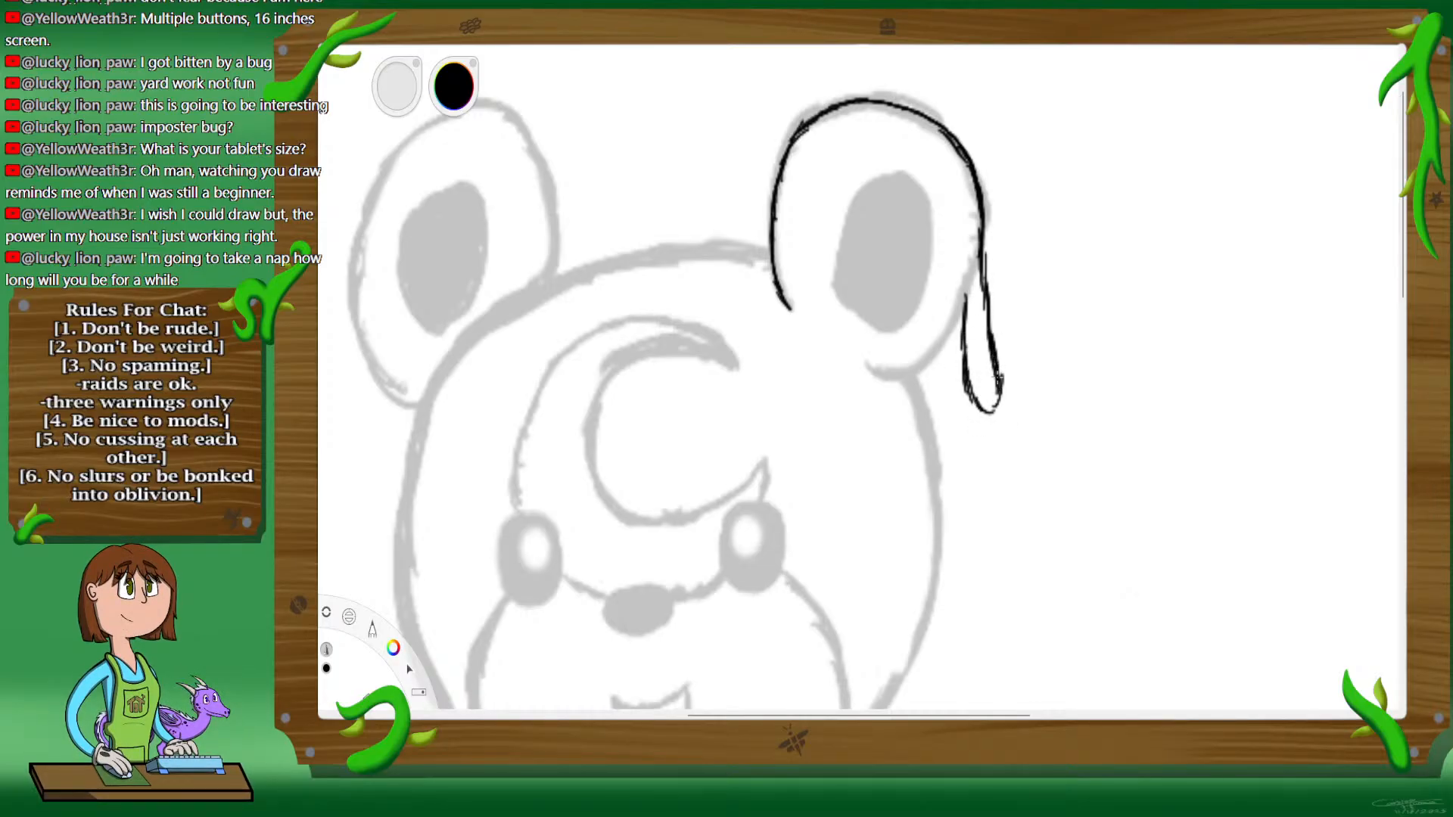
left_click_drag(994, 330, 988, 286)
left_click_drag(983, 220, 985, 246)
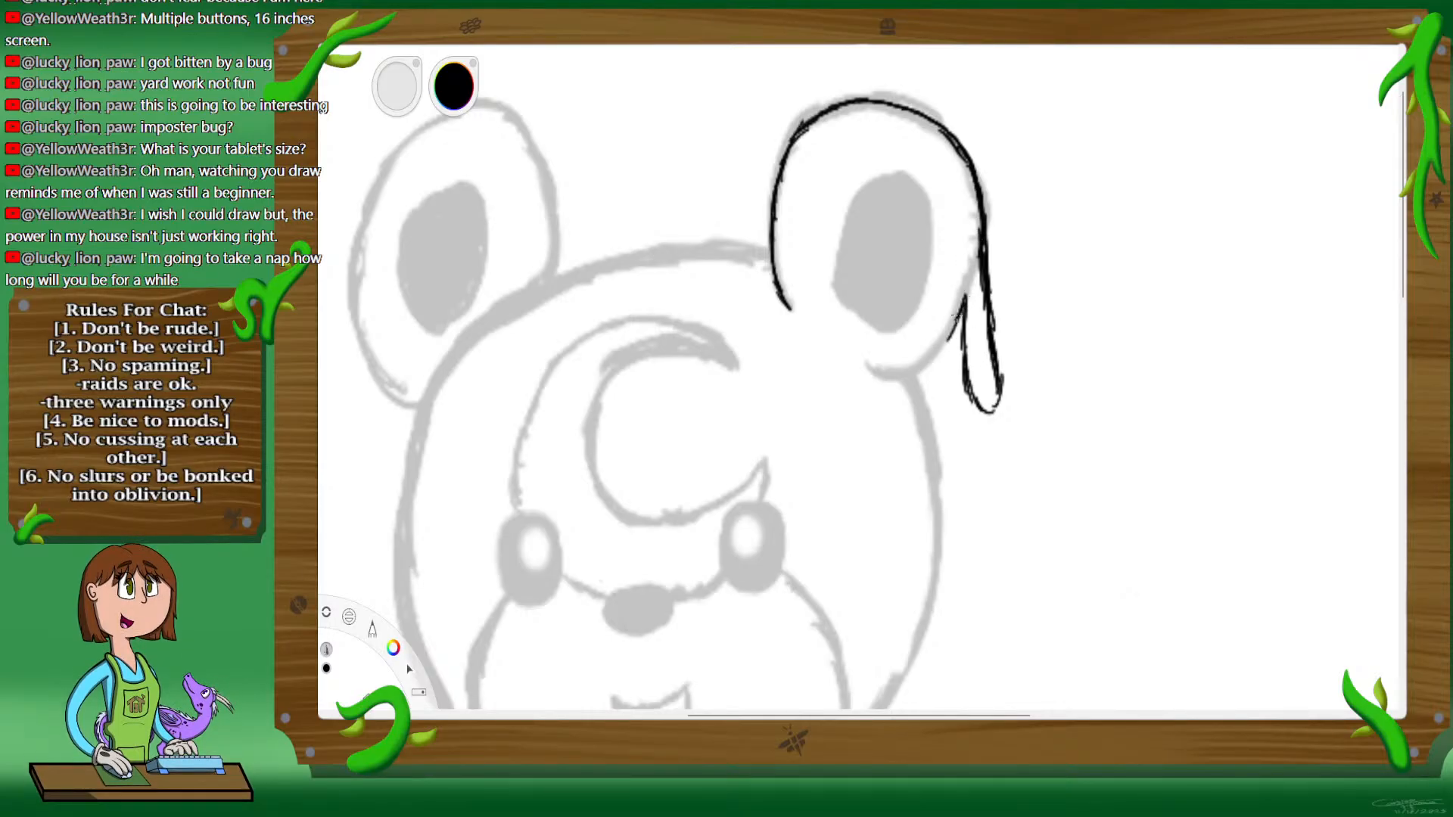
Step: Ink the right ear's base with a second, shorter drip, and erase and redraw the outer drip with a cleaner rounded tip
left_click_drag(882, 371, 914, 375)
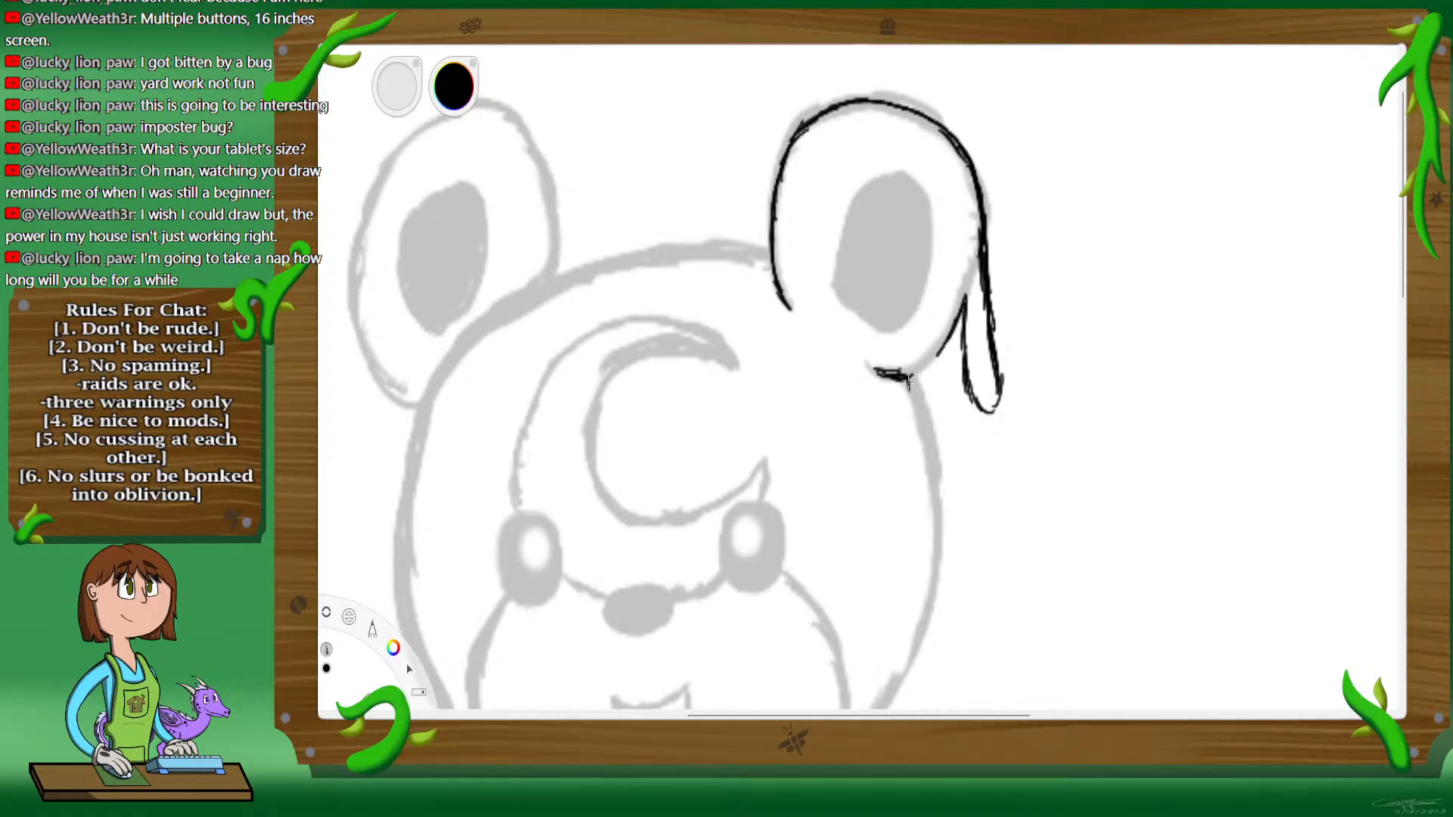
mouse_move(924, 433)
left_mouse_down()
mouse_move(933, 380)
mouse_move(911, 424)
mouse_move(924, 438)
left_mouse_up()
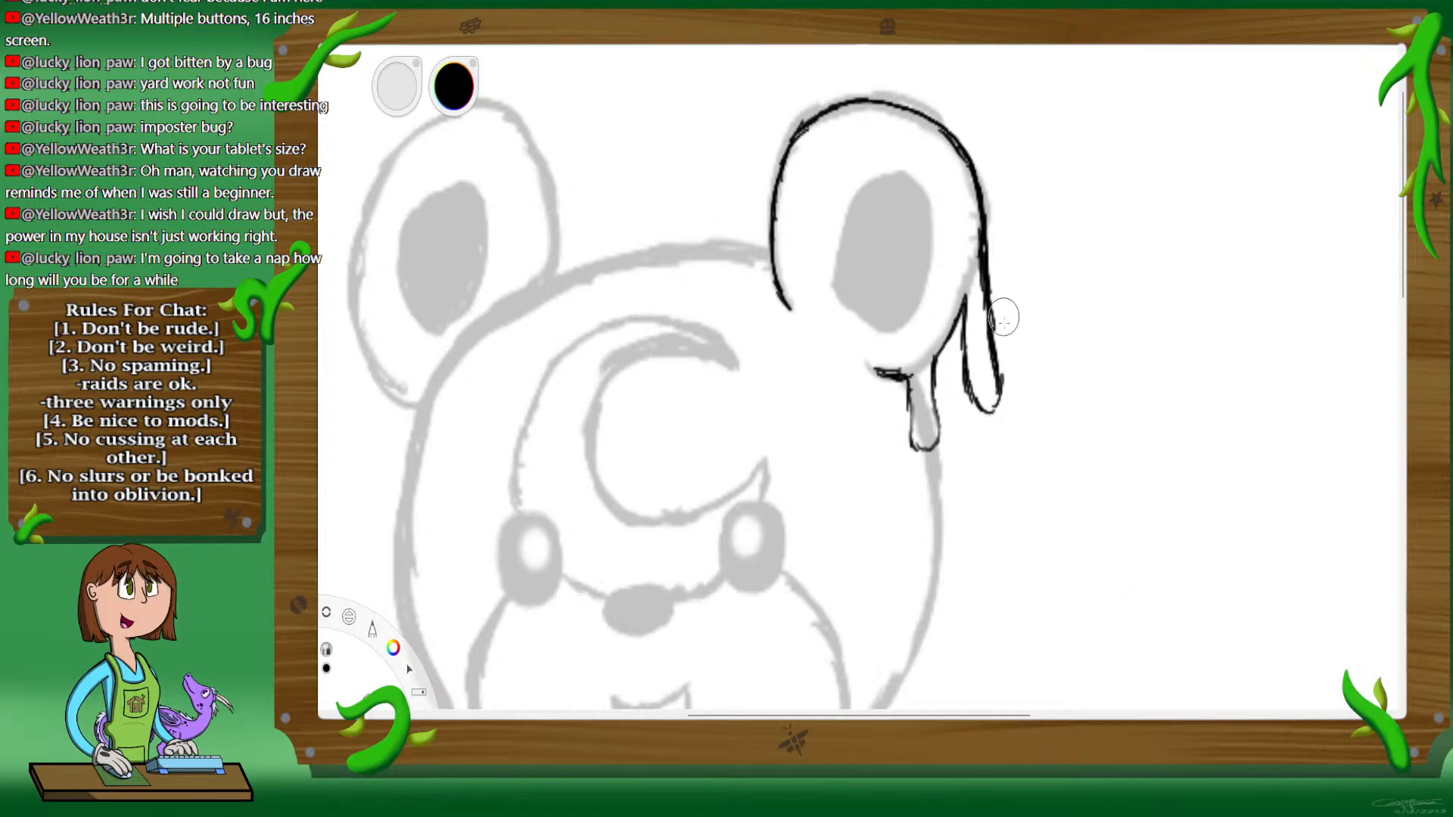
mouse_move(1004, 318)
left_mouse_down()
mouse_move(1007, 385)
mouse_move(987, 413)
mouse_move(965, 356)
mouse_move(1002, 322)
left_mouse_up()
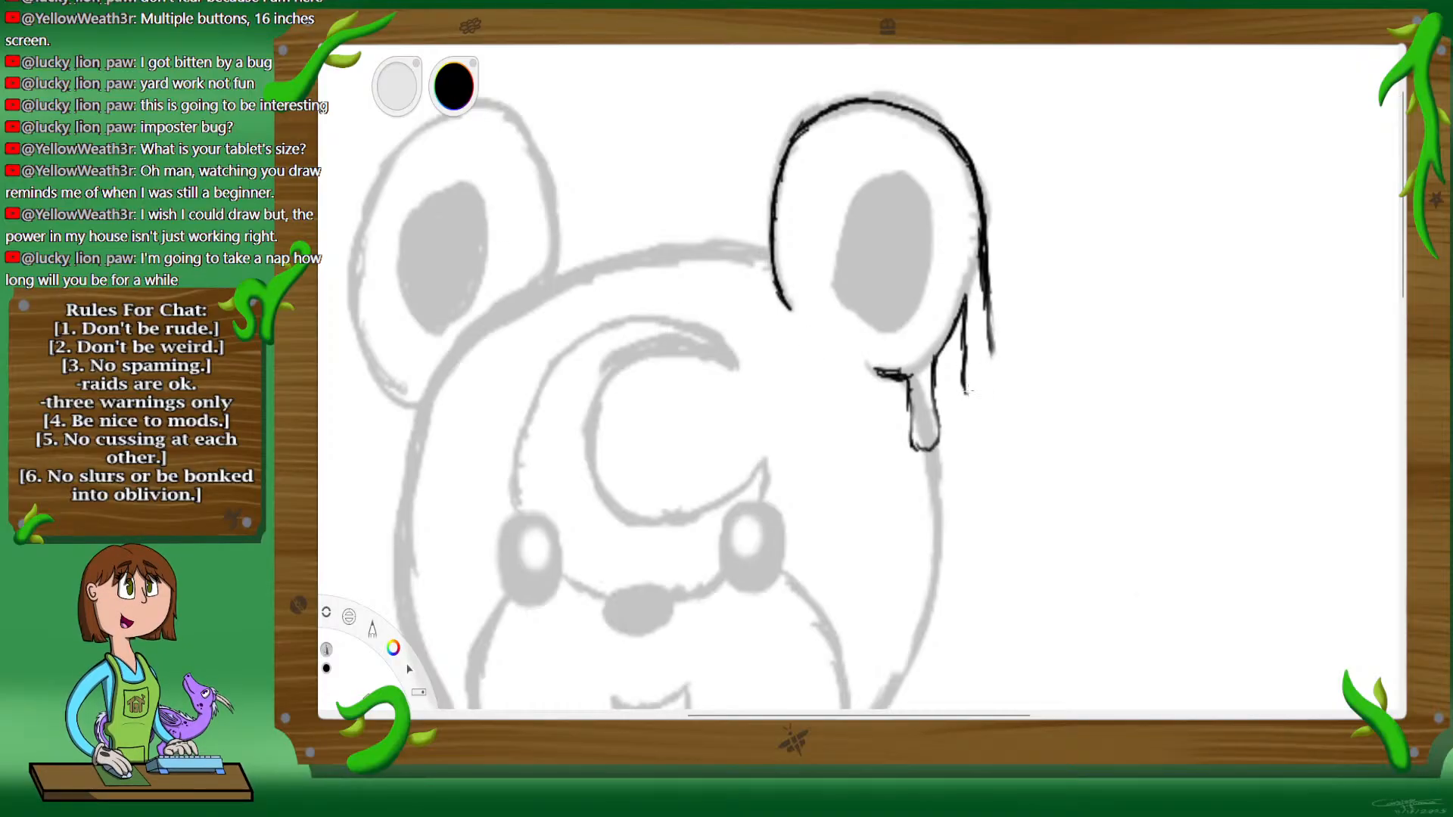
mouse_move(972, 400)
left_mouse_down()
mouse_move(993, 378)
mouse_move(987, 297)
left_mouse_up()
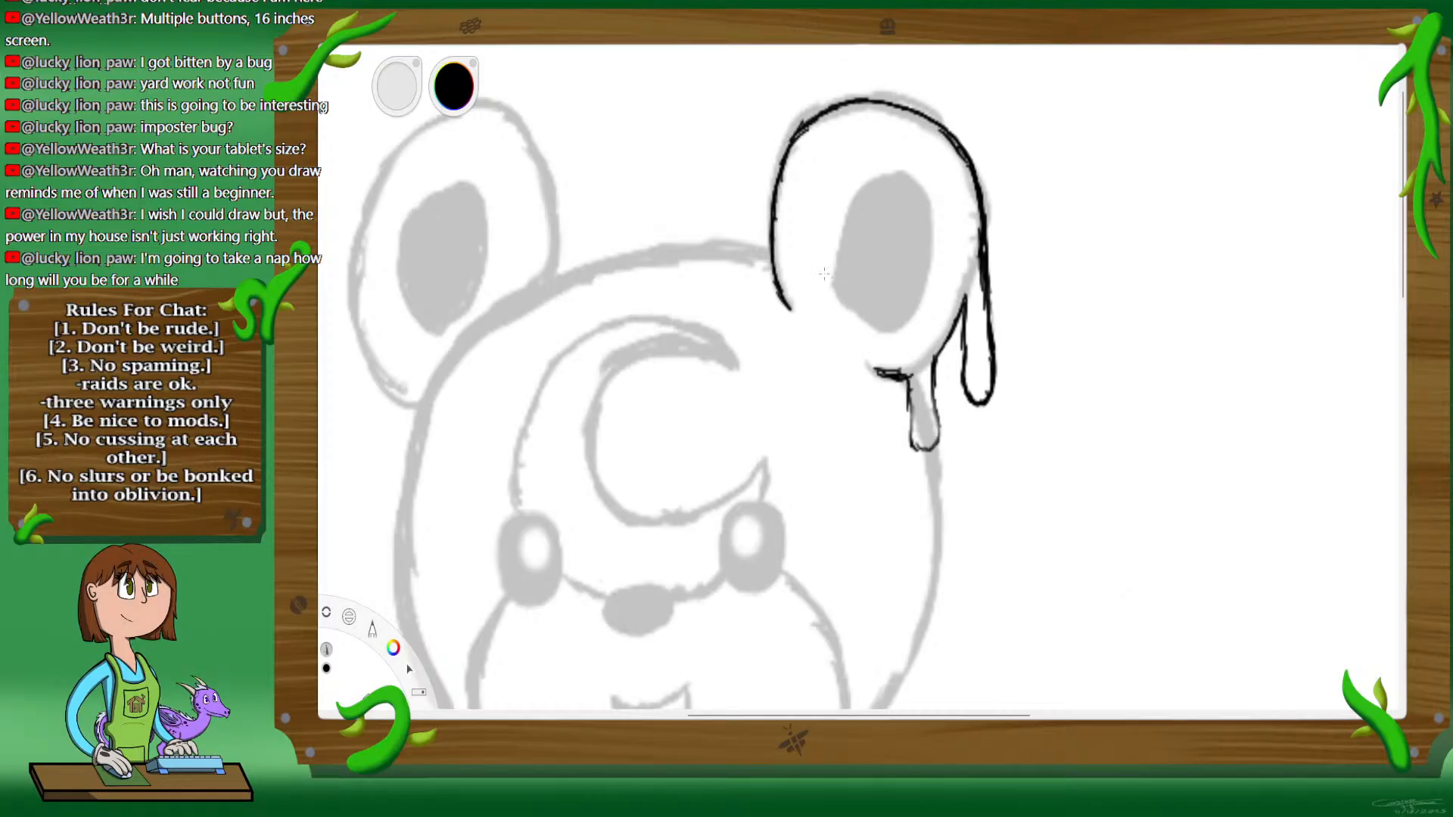
Step: Ink a short horizontal line on top of the head where it meets the right ear
key("space")
mouse_move(700, 411)
left_mouse_down()
mouse_move(1128, 267)
mouse_move(1110, 246)
mouse_move(1038, 260)
mouse_move(1078, 293)
left_mouse_up()
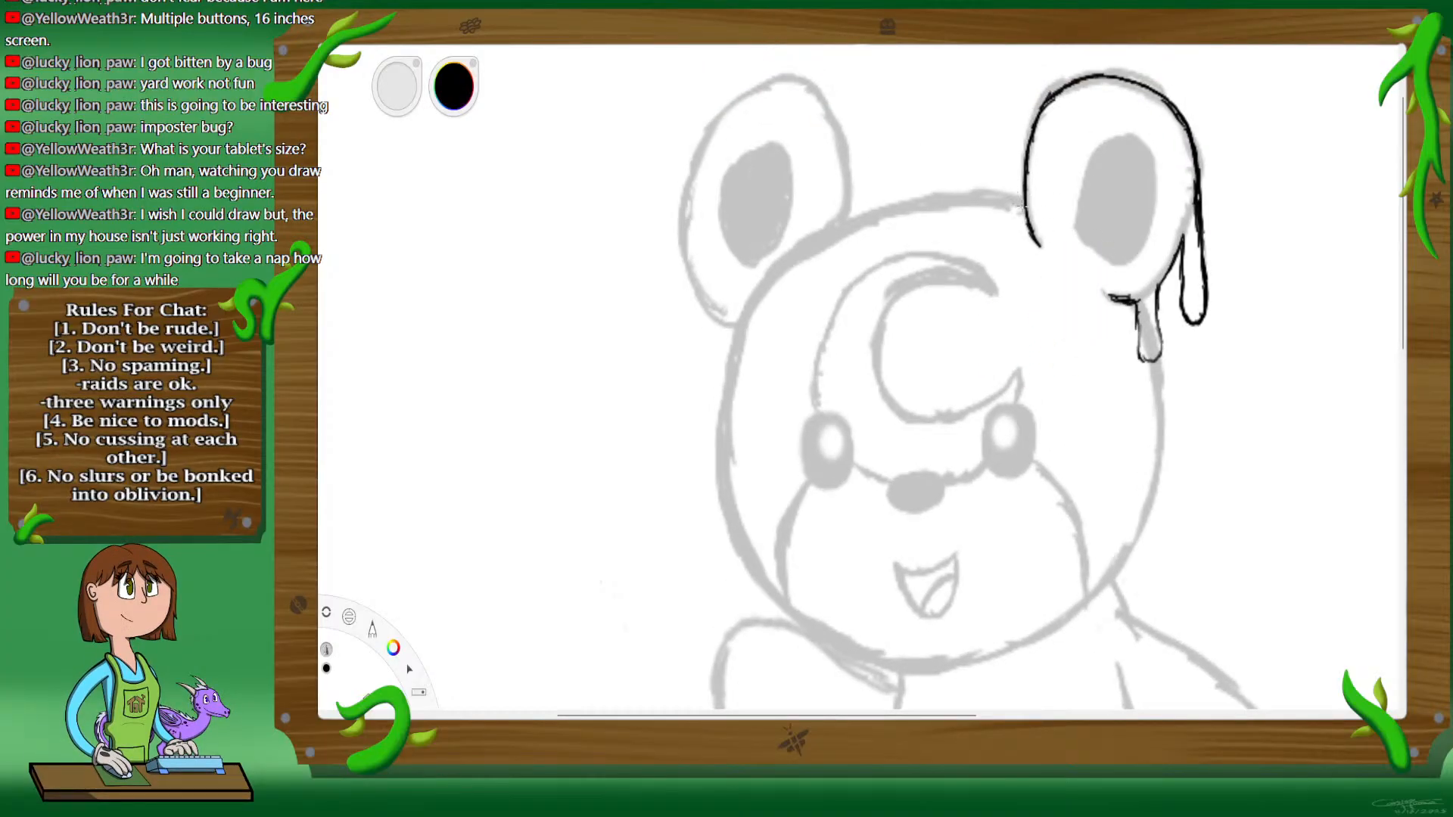
mouse_move(1022, 205)
left_mouse_down()
mouse_move(971, 201)
mouse_move(1025, 203)
left_mouse_up()
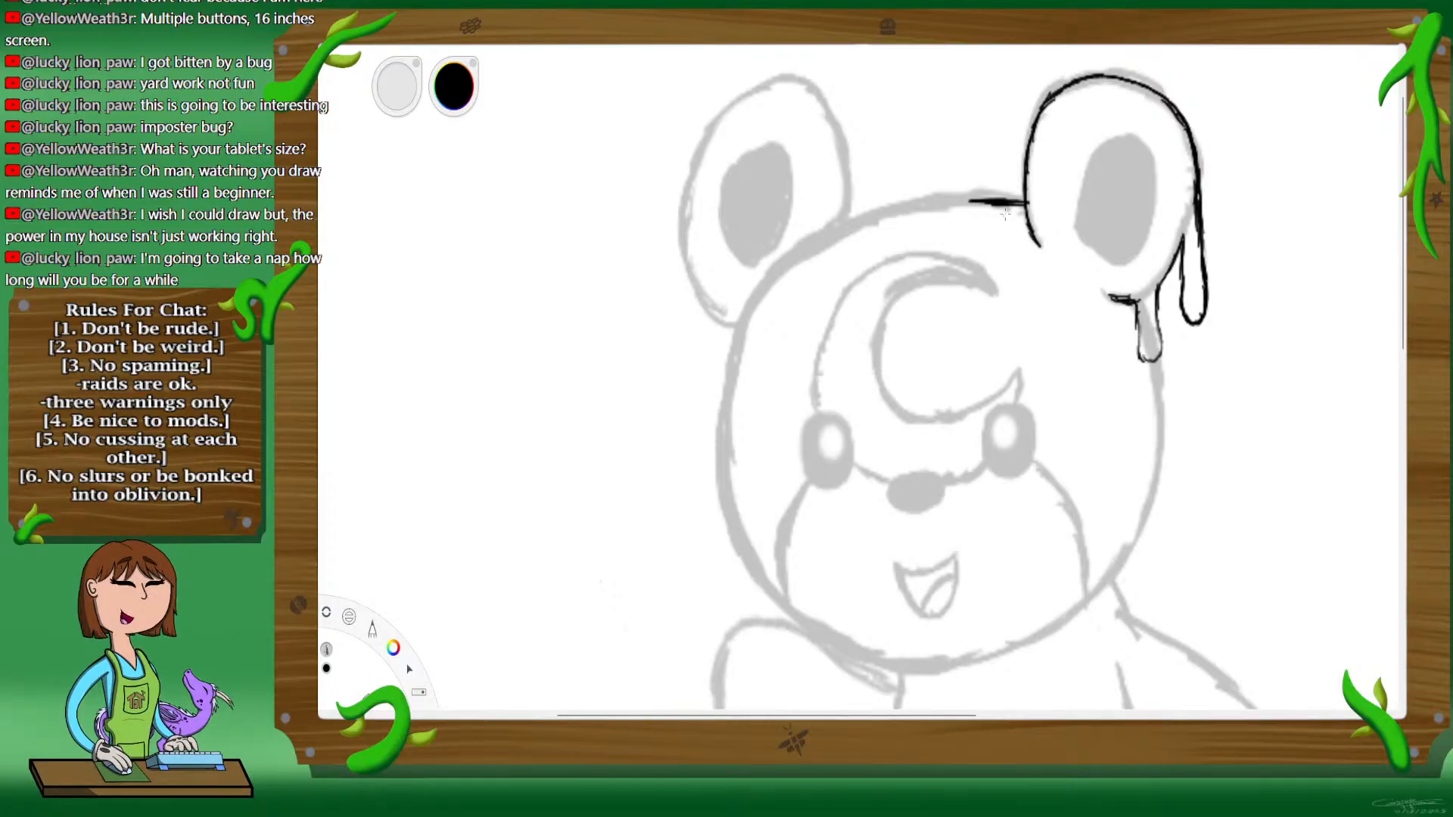
mouse_move(1022, 202)
left_mouse_down()
mouse_move(928, 199)
mouse_move(836, 224)
mouse_move(744, 308)
left_mouse_up()
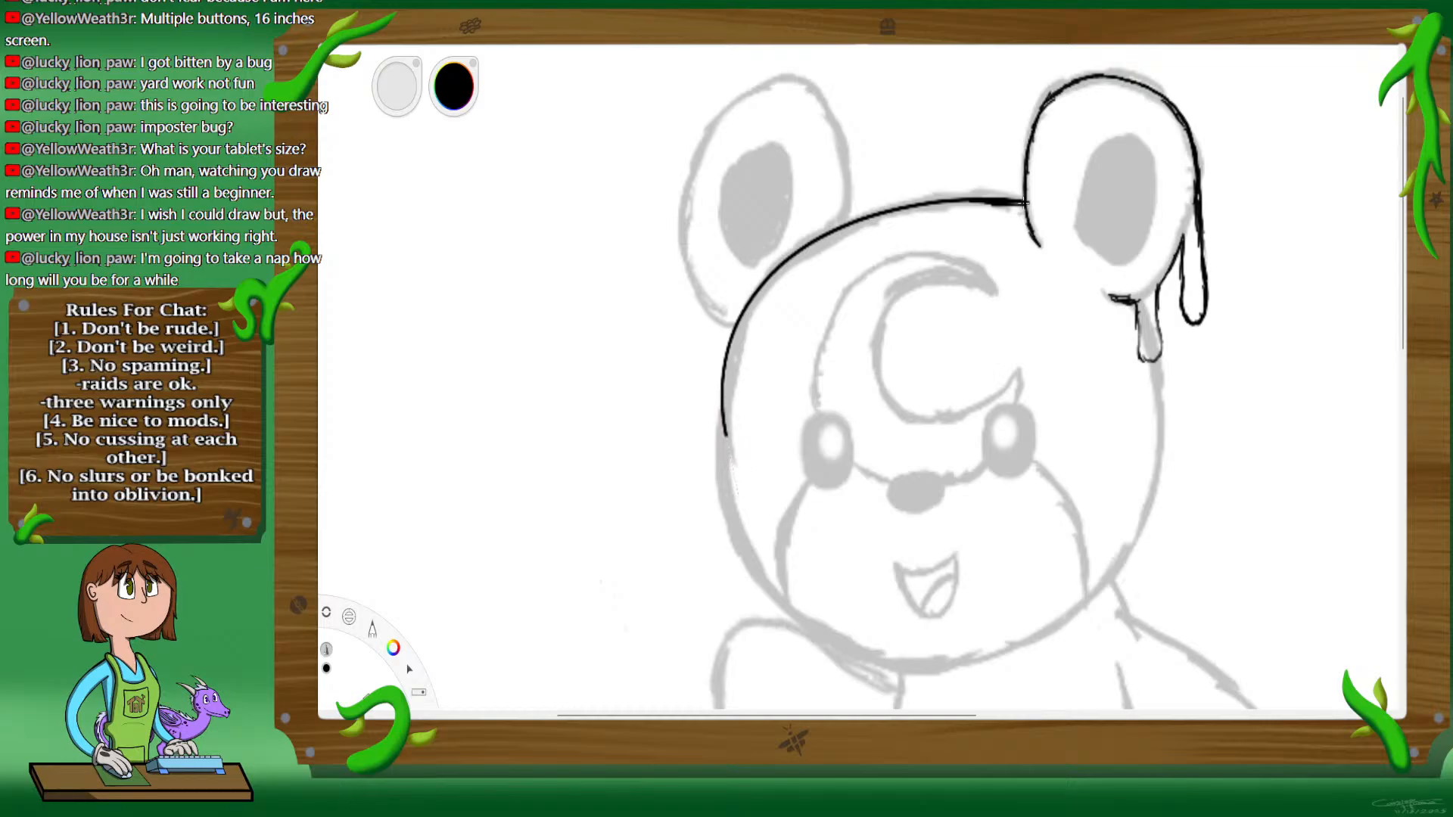
key("ctrl+z")
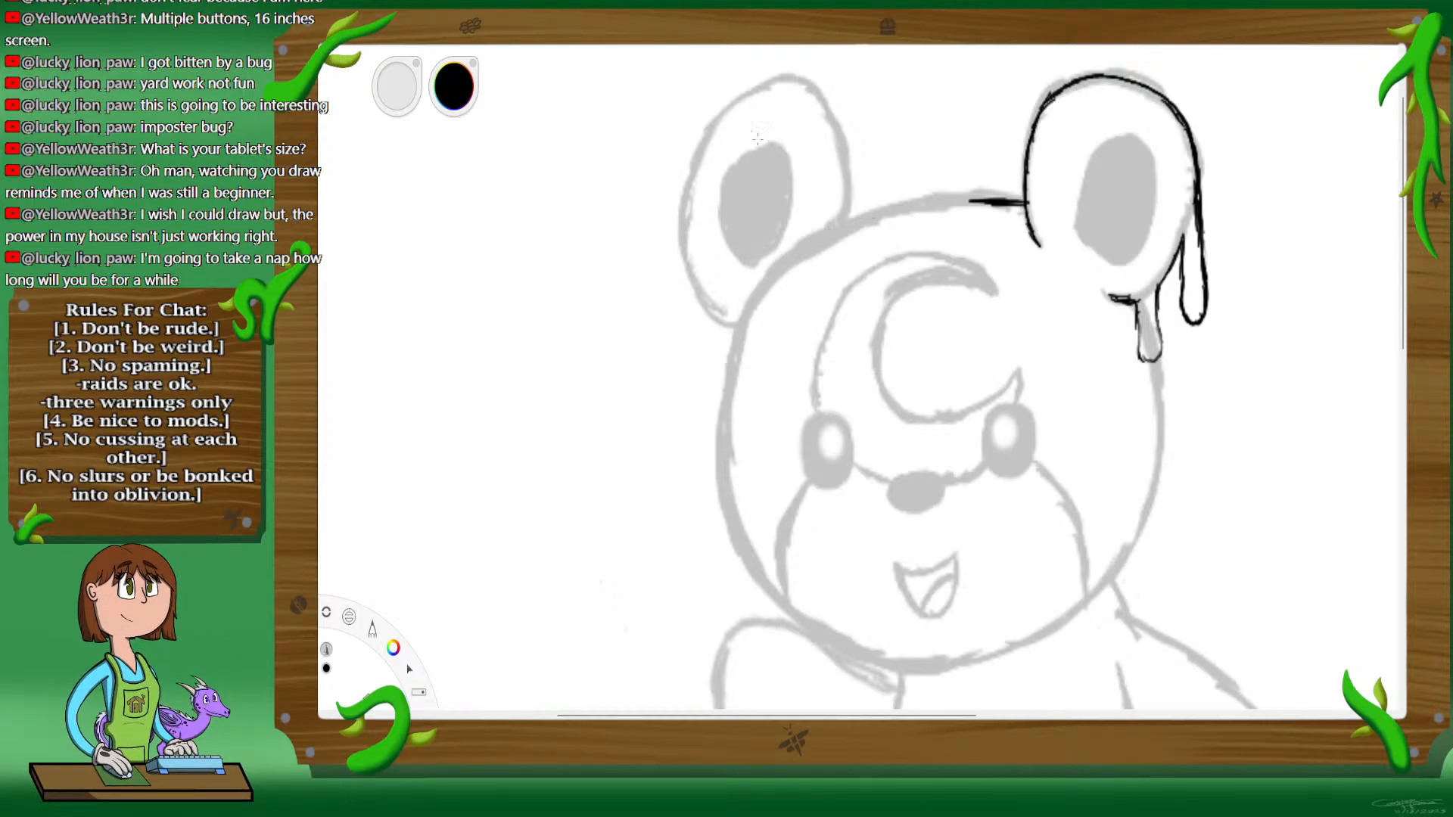
mouse_move(1001, 203)
left_mouse_down()
mouse_move(864, 237)
mouse_move(753, 322)
left_mouse_up()
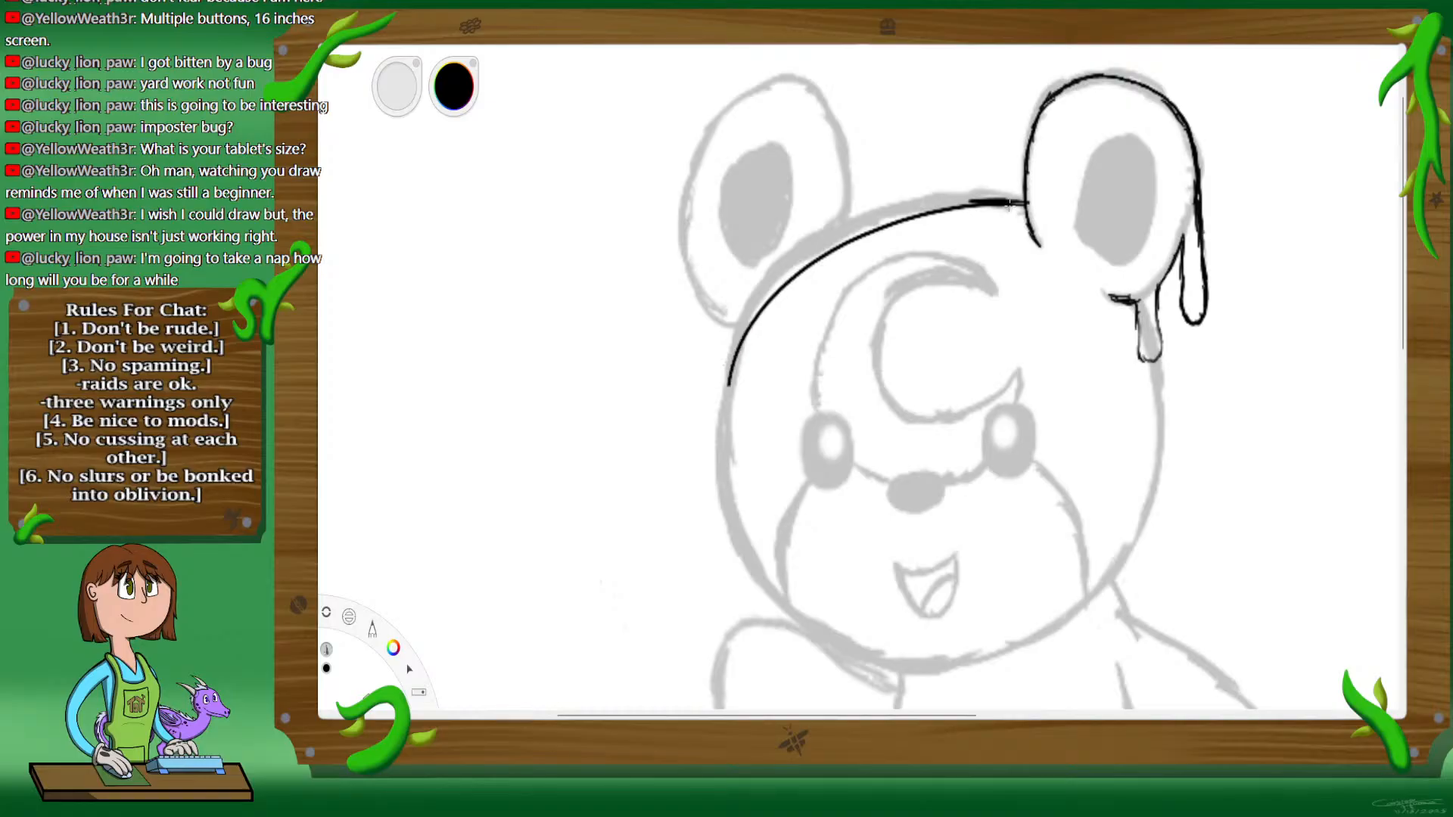
left_click_drag(728, 385, 750, 516)
key("ctrl+z")
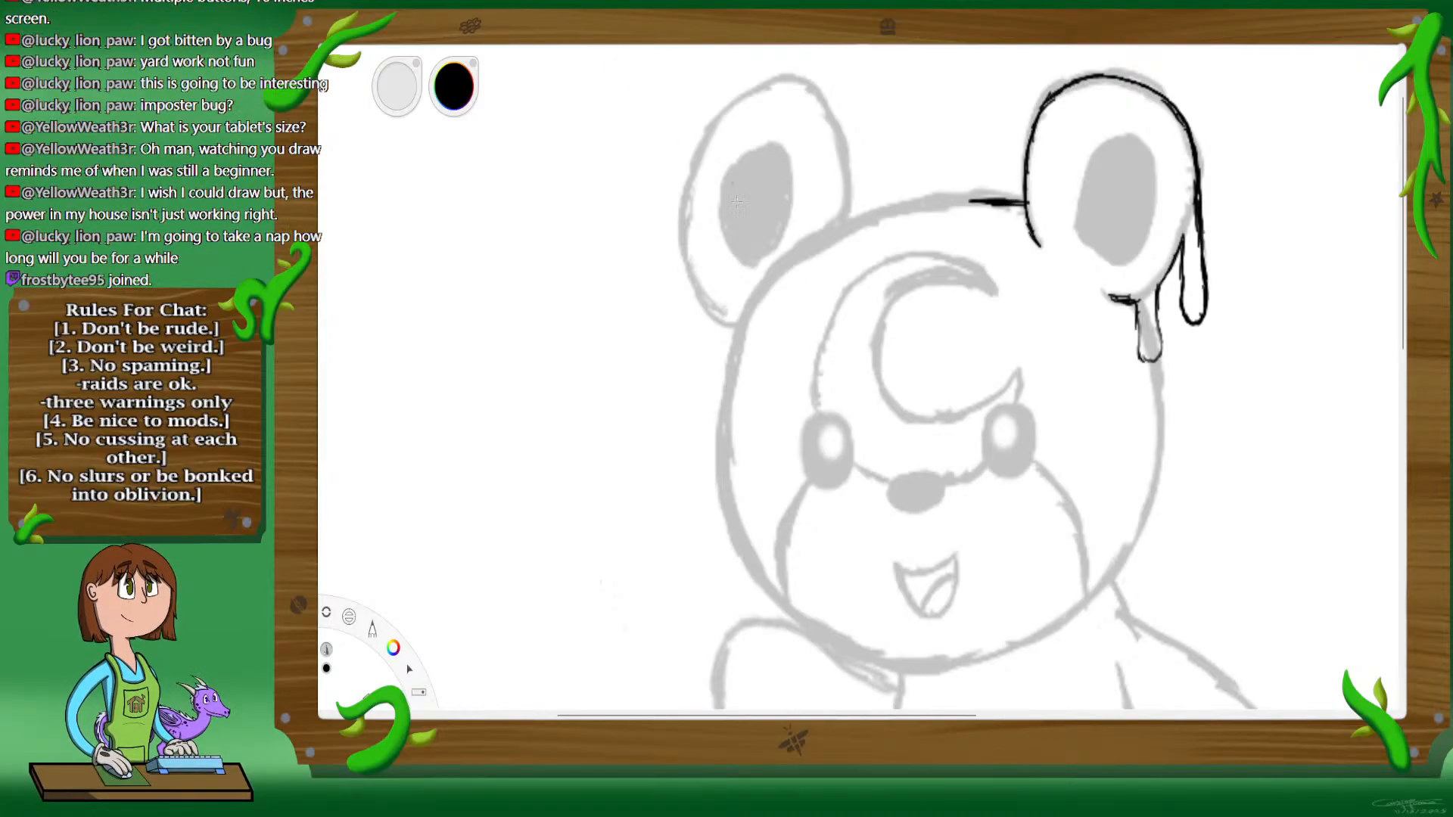
Step: Ink the head's contour in black from the left cheek up over the crown to the right ear
left_click_drag(725, 392, 721, 461)
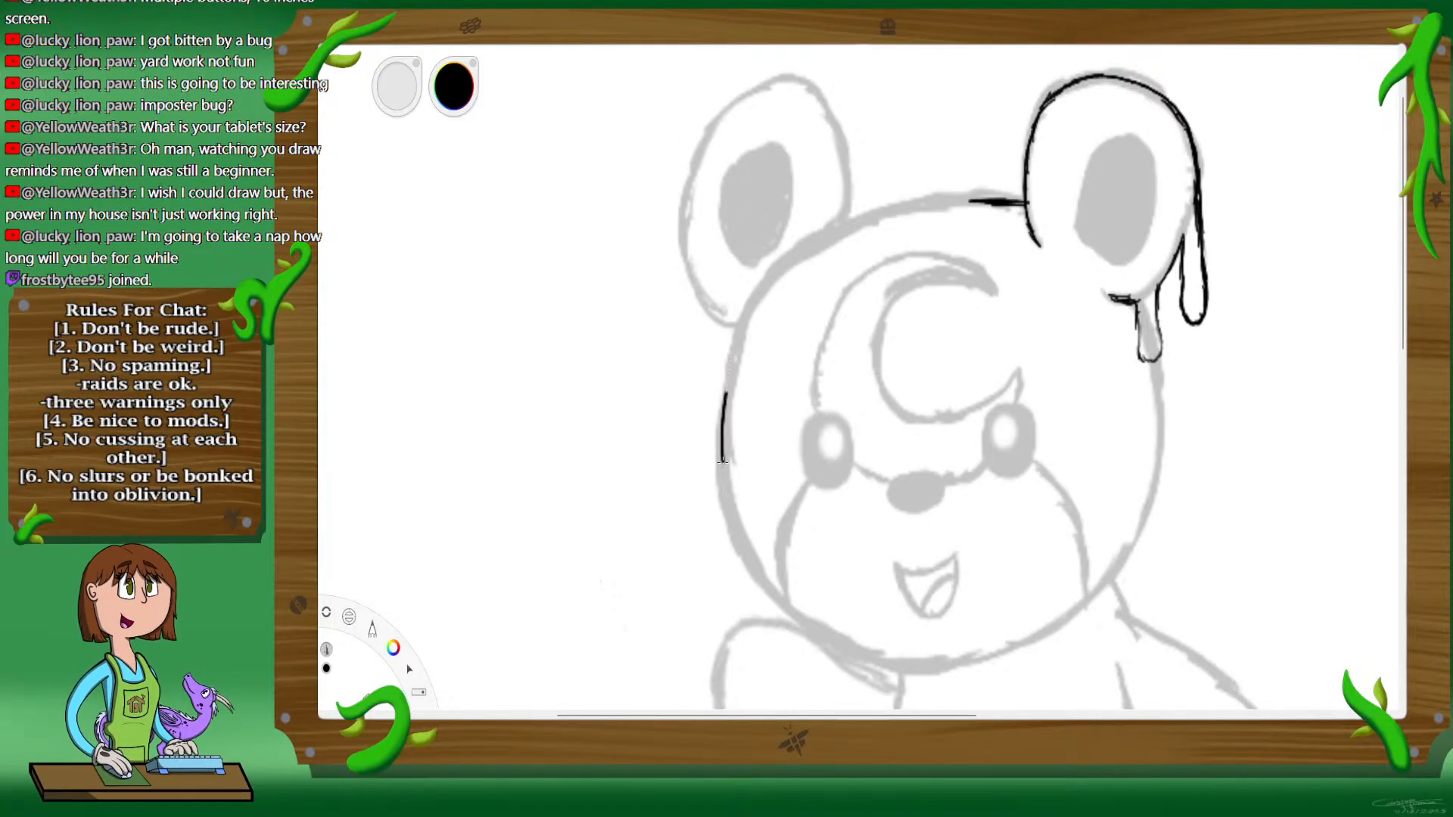
left_click_drag(738, 344, 759, 298)
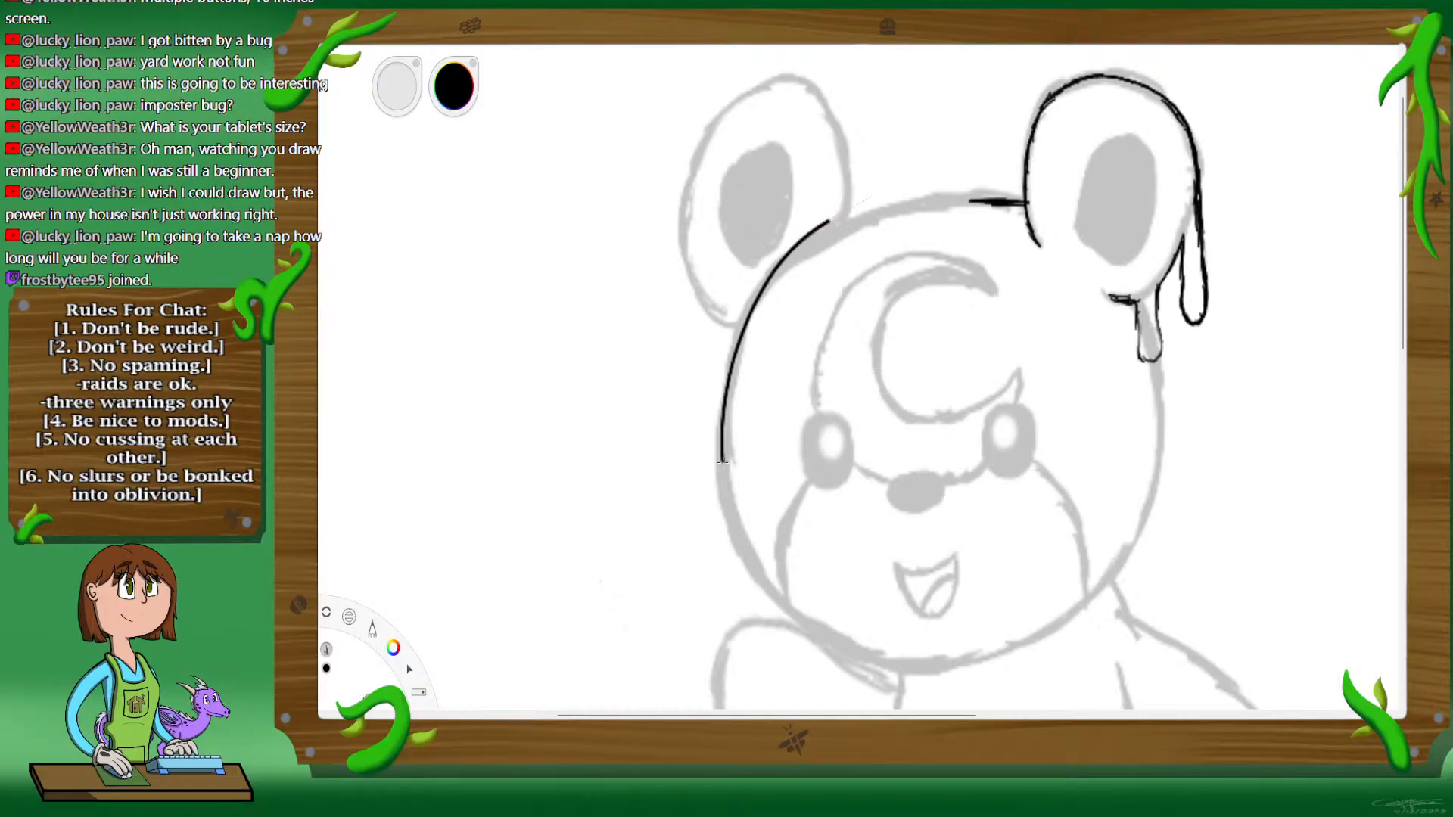
left_click_drag(830, 220, 882, 199)
left_click_drag(988, 184, 1025, 187)
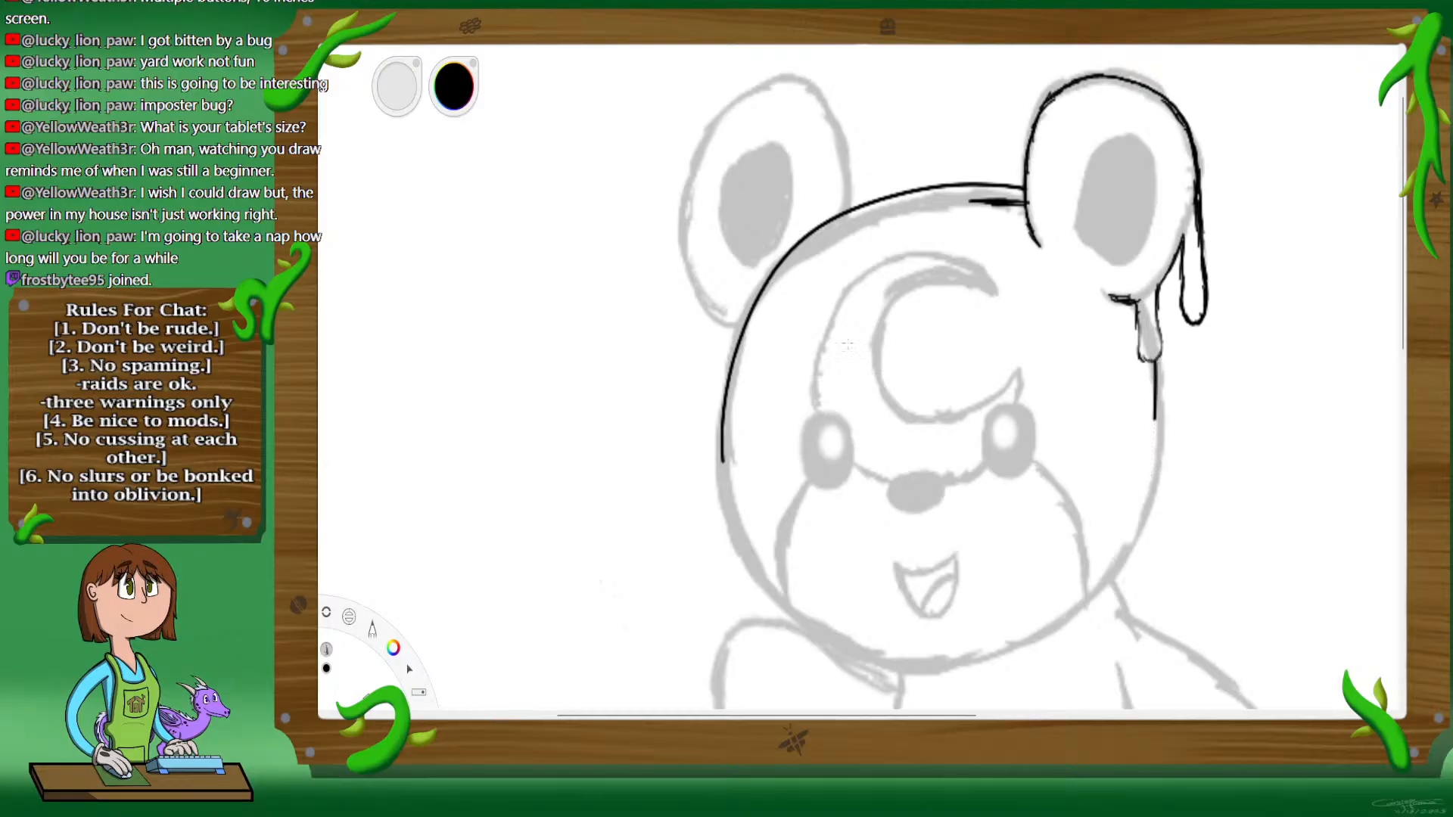
key("ctrl+z")
key("space")
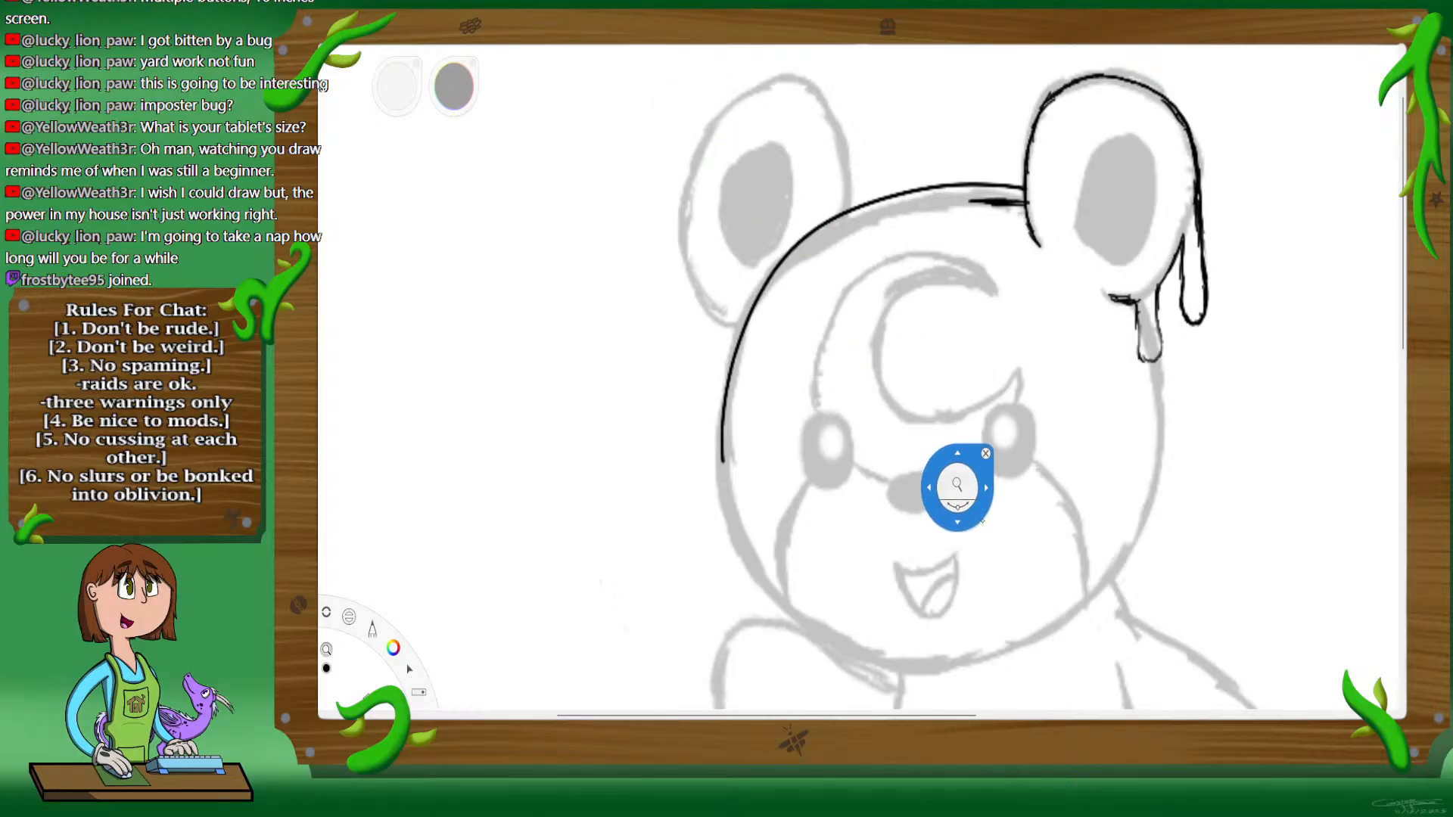
left_click_drag(1009, 552, 974, 489)
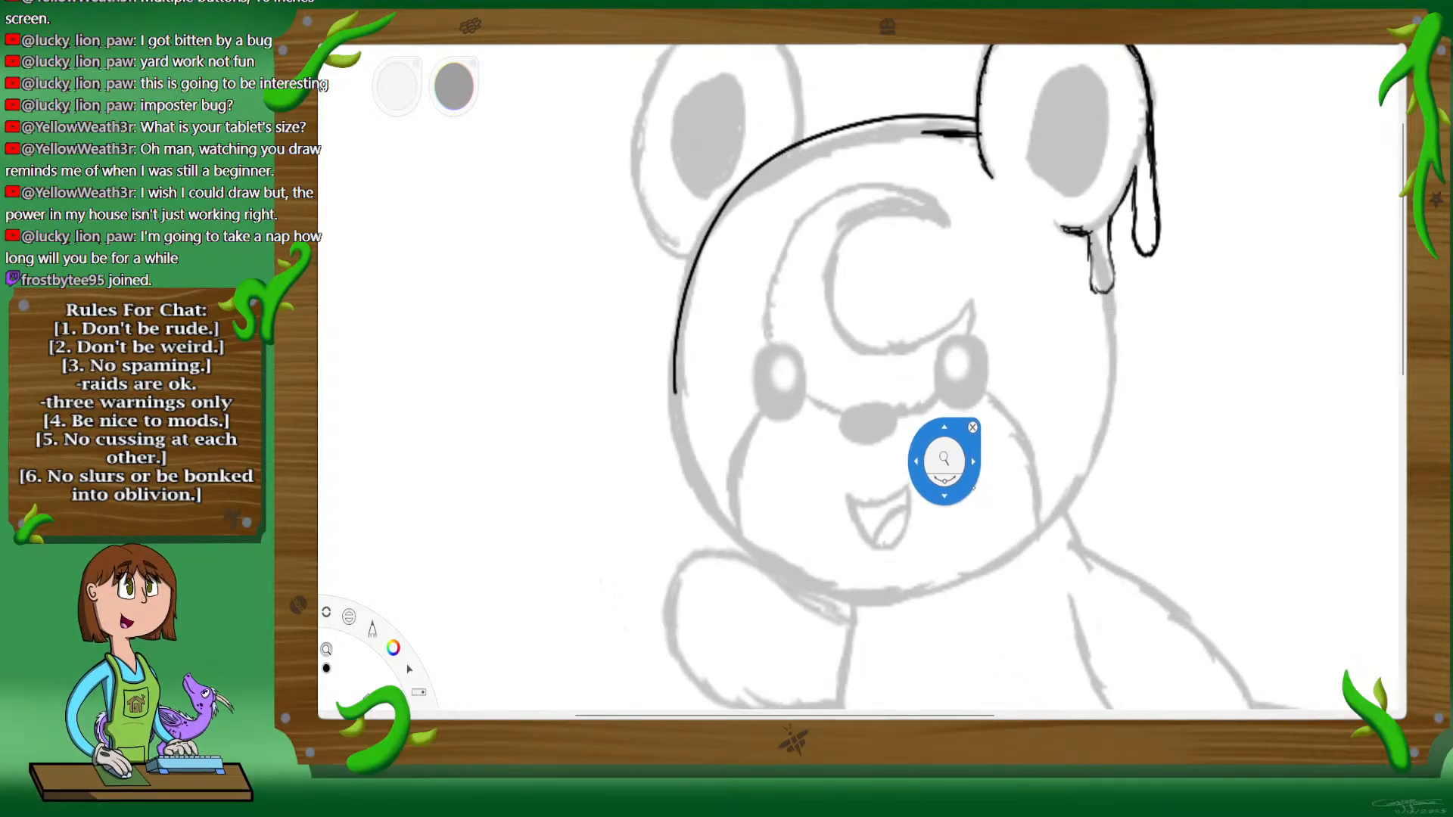
Step: Try to ink the rest of the head's contour in black, from below the right ear around the chin and up the left cheek
left_click_drag(1057, 464, 996, 429)
left_click(998, 397)
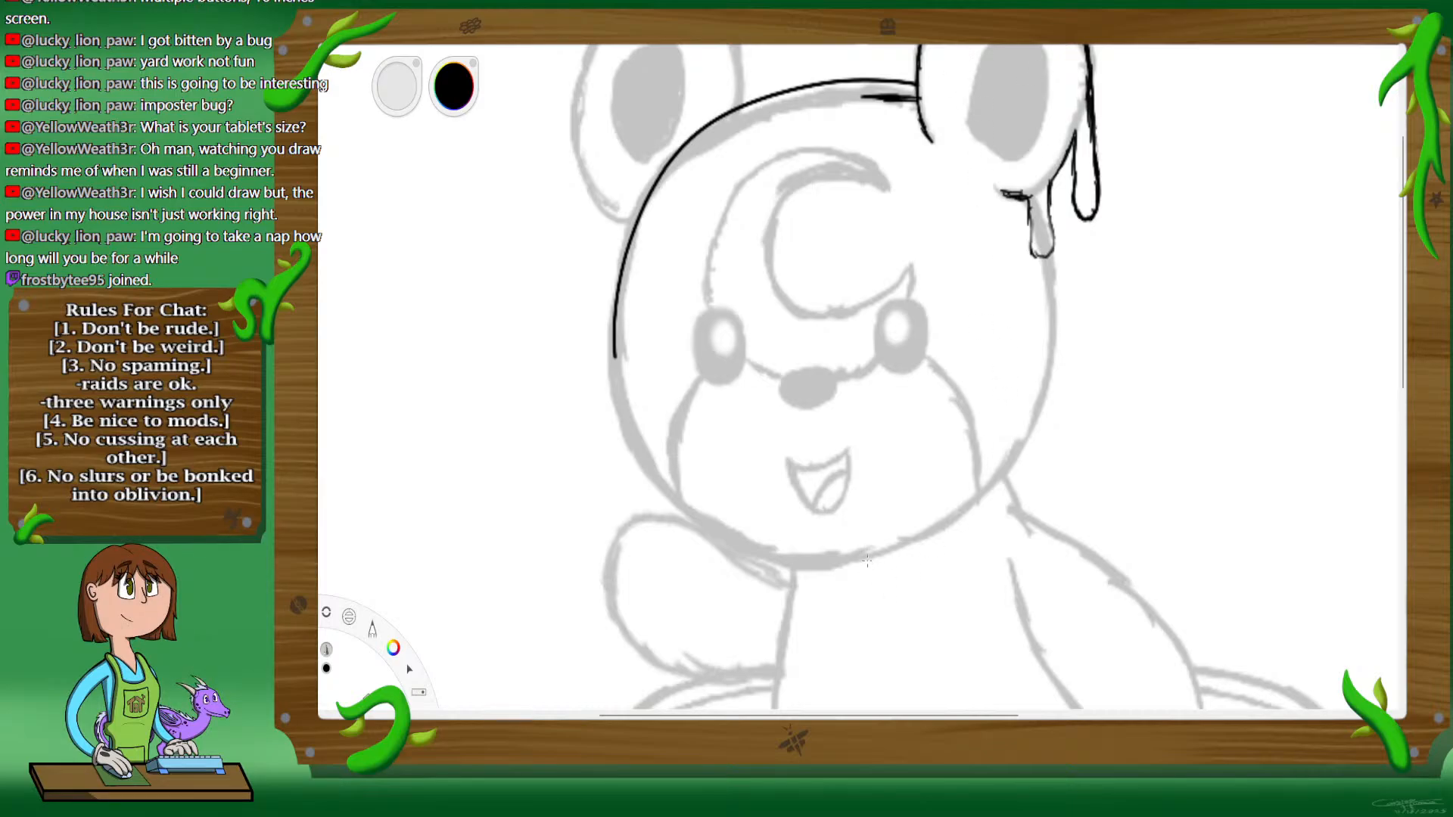
mouse_move(867, 560)
left_mouse_down()
mouse_move(986, 491)
mouse_move(1055, 327)
left_mouse_up()
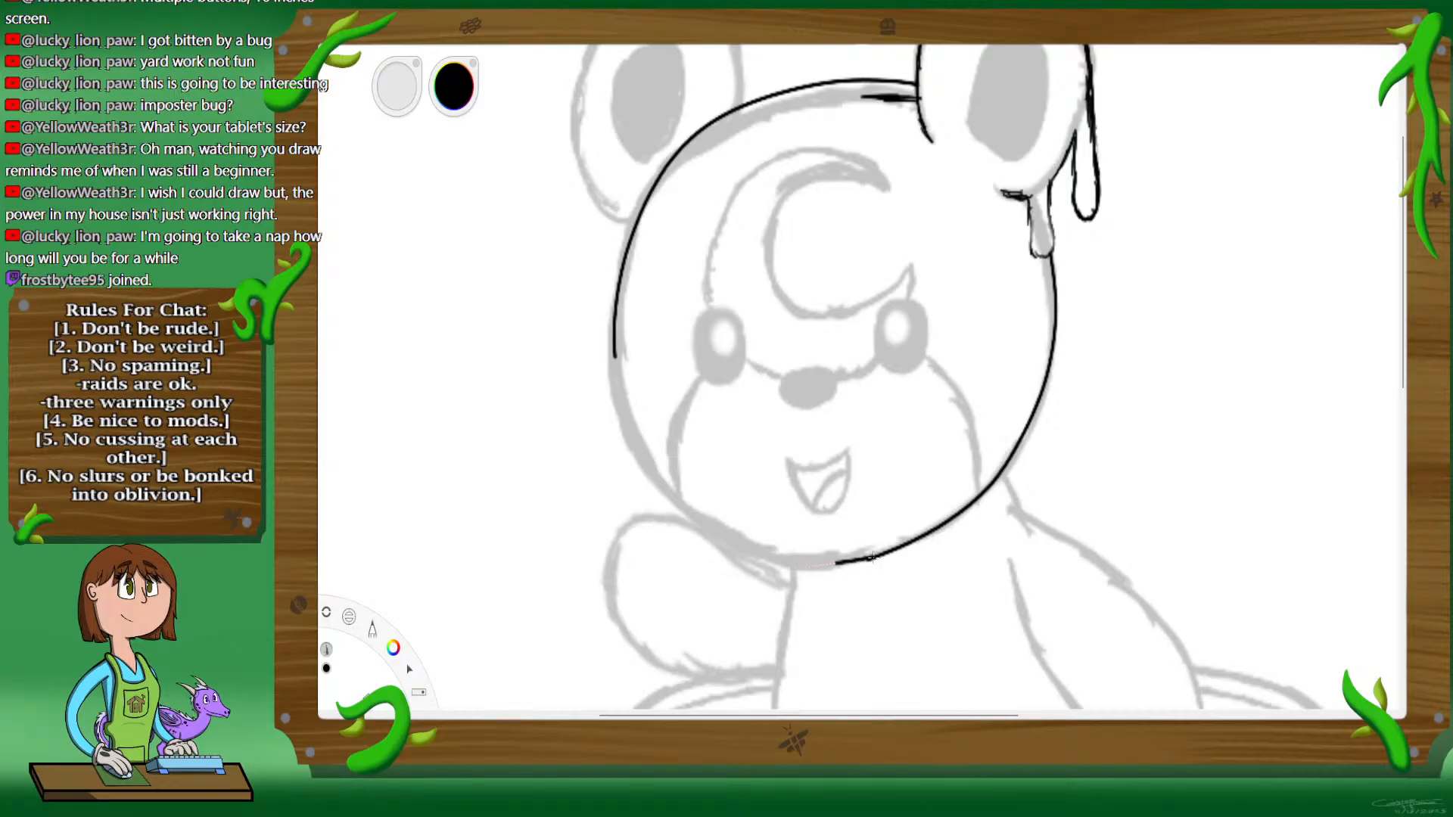
left_click_drag(703, 549, 643, 490)
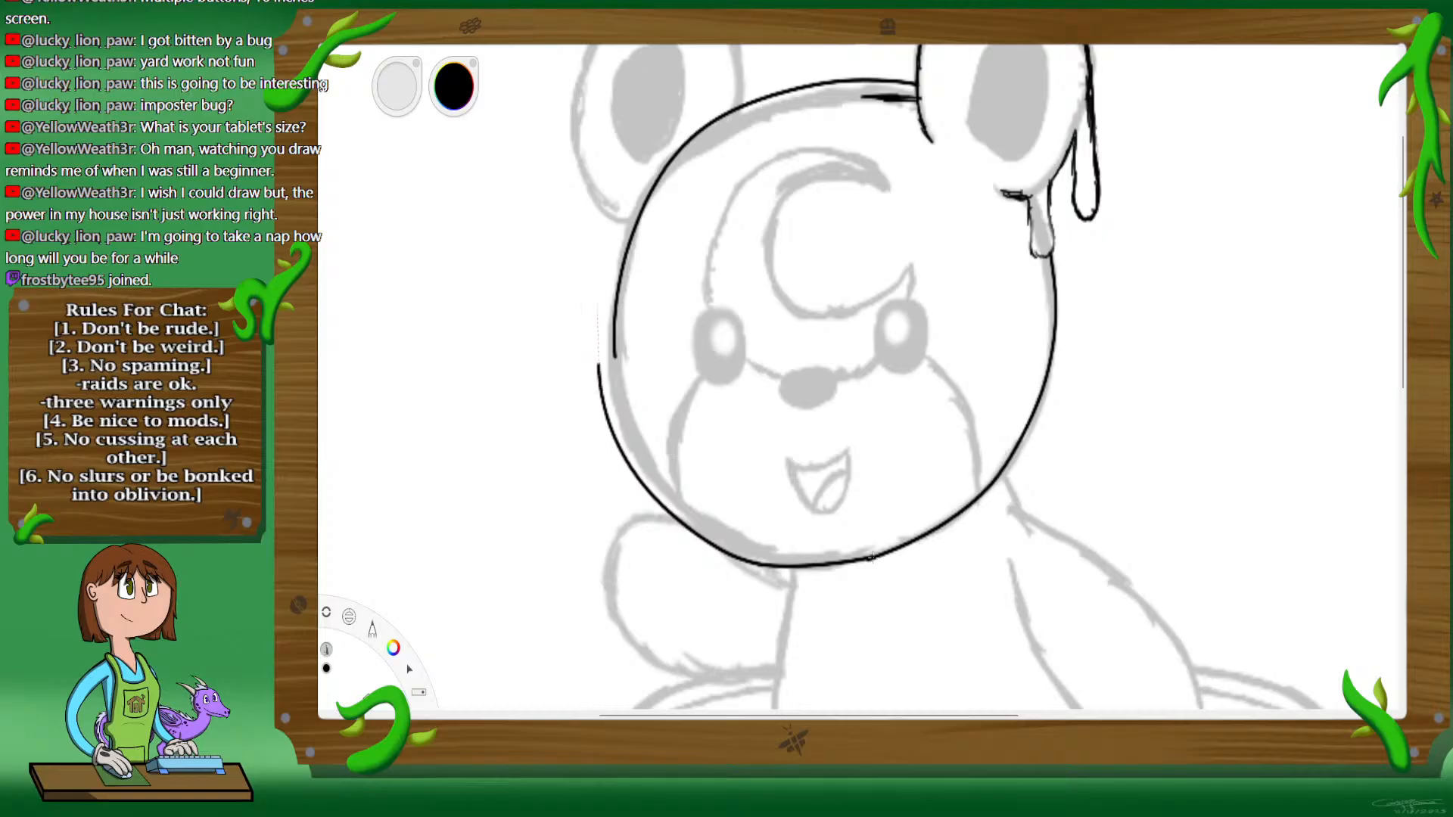
left_click_drag(608, 318, 600, 283)
left_click_drag(626, 230, 677, 149)
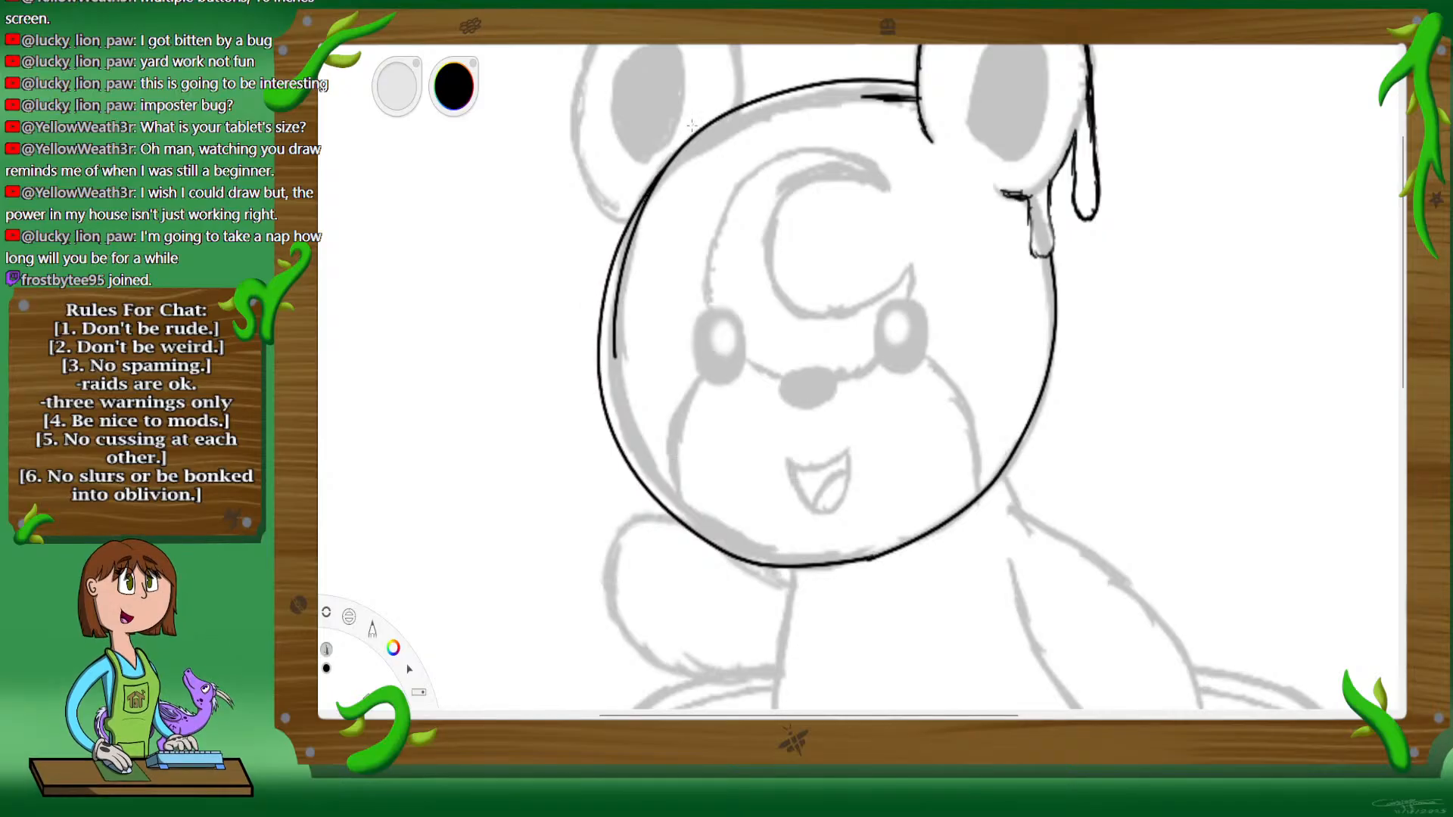
Step: Undo all the head contour strokes, including the line over the crown, back to the short line beside the right ear
key("ctrl+z")
key("ctrl+z")
key("ctrl+z")
key("ctrl+z")
key("ctrl+z")
key("ctrl+z")
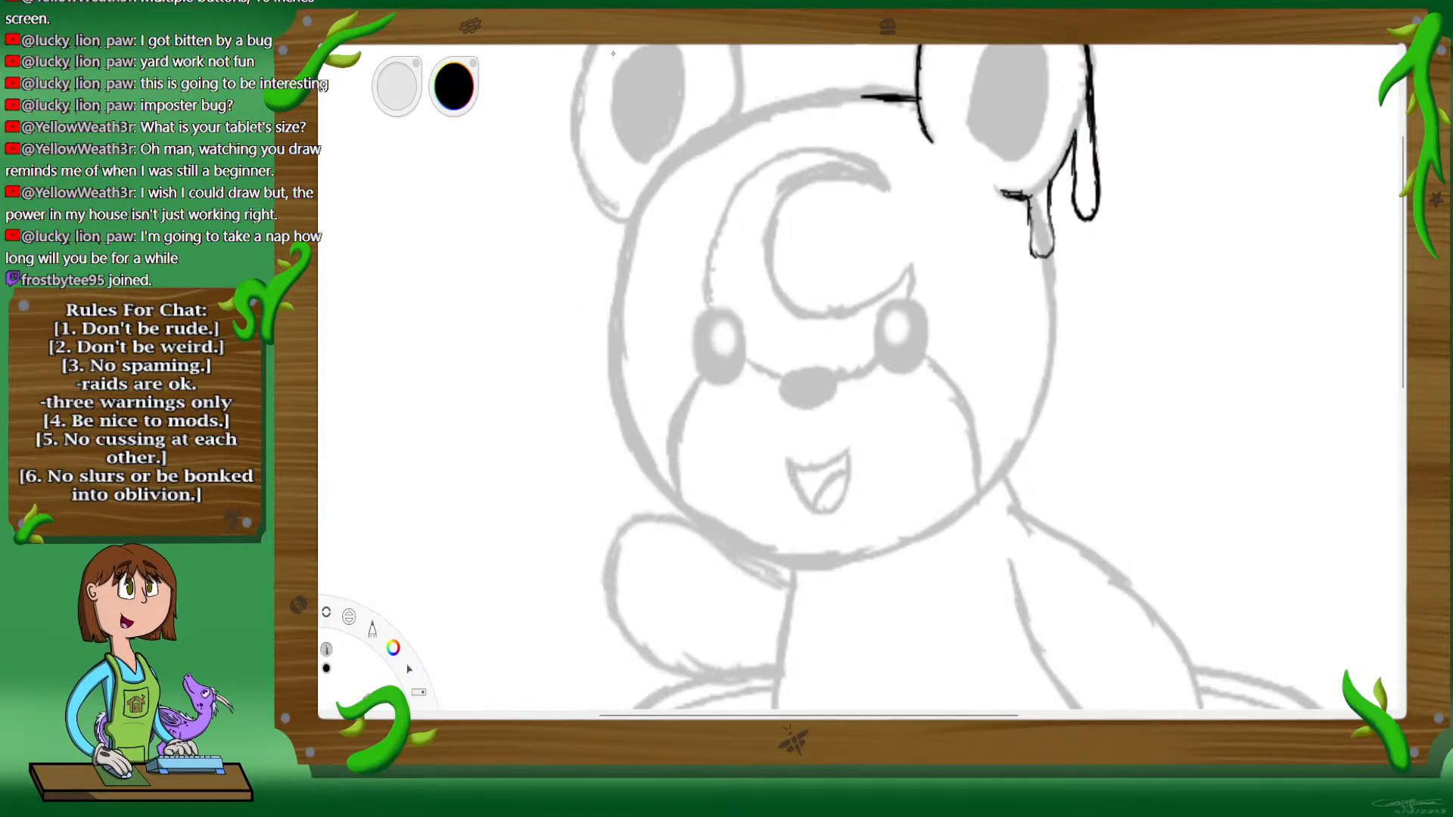
Step: Ink the top of the head in black with a thicker line from the right ear's base toward the left ear
key("space")
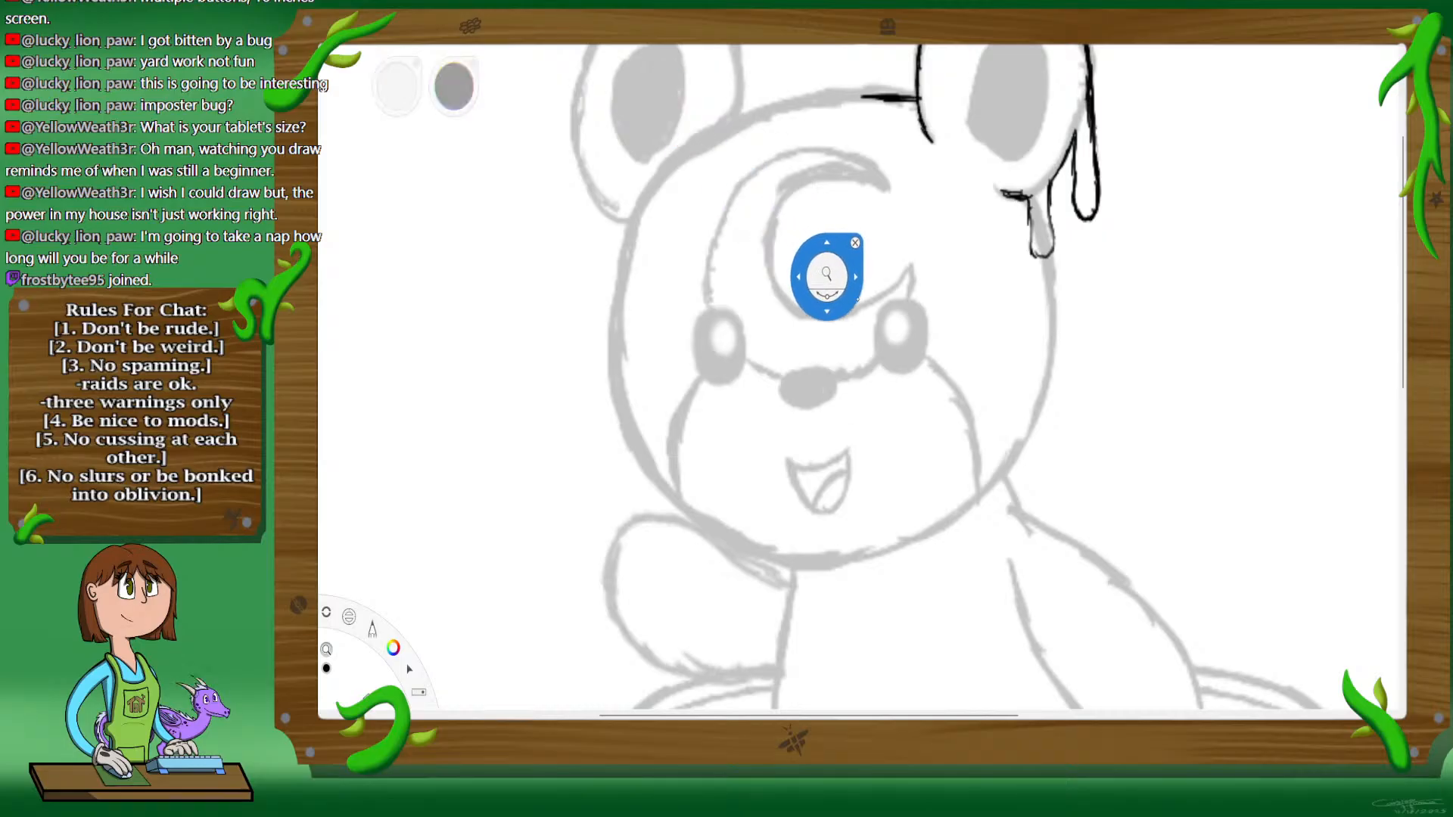
mouse_move(827, 274)
left_mouse_down()
mouse_move(889, 151)
mouse_move(1114, 372)
left_mouse_up()
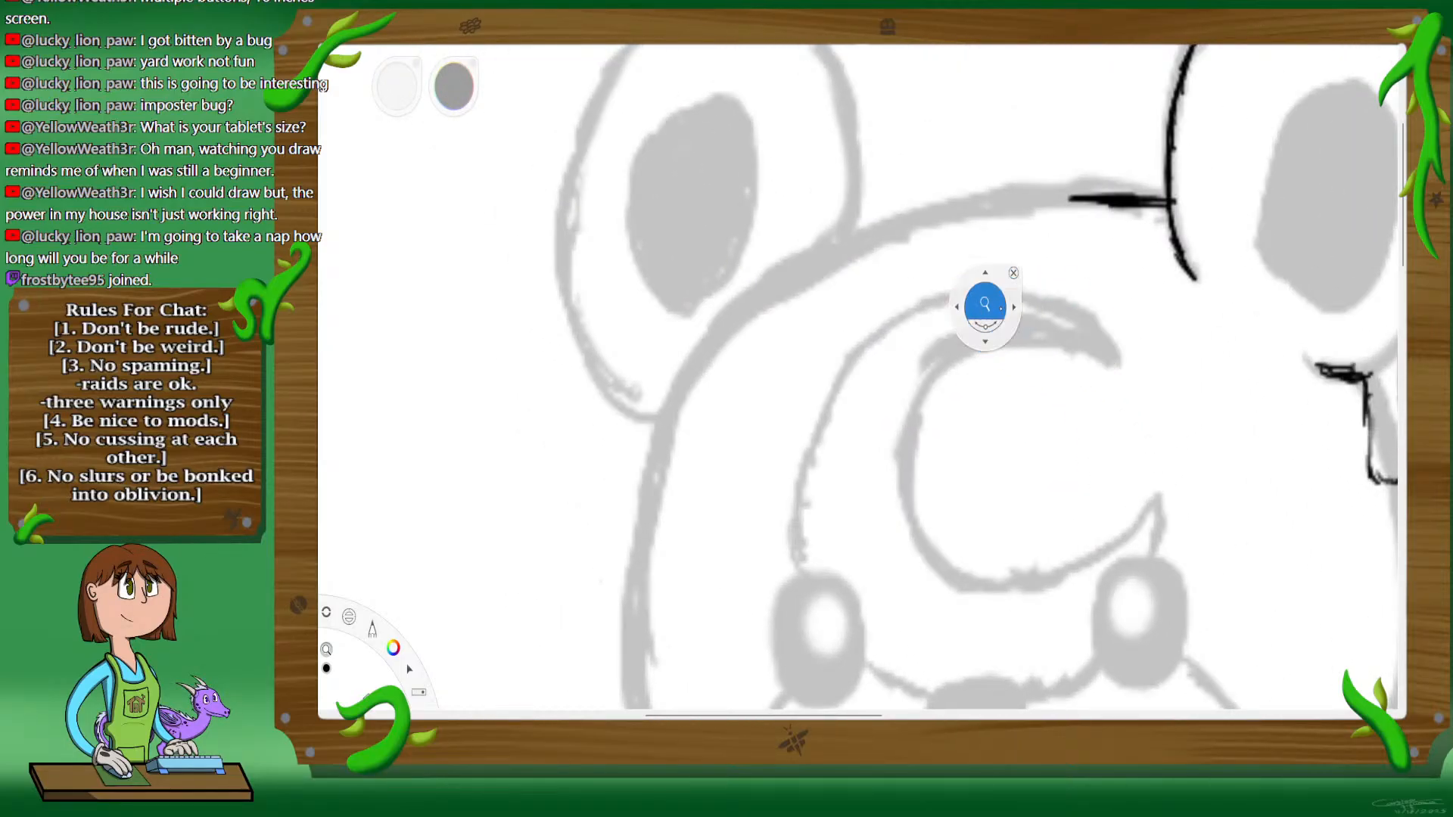
left_click_drag(983, 301, 1016, 286)
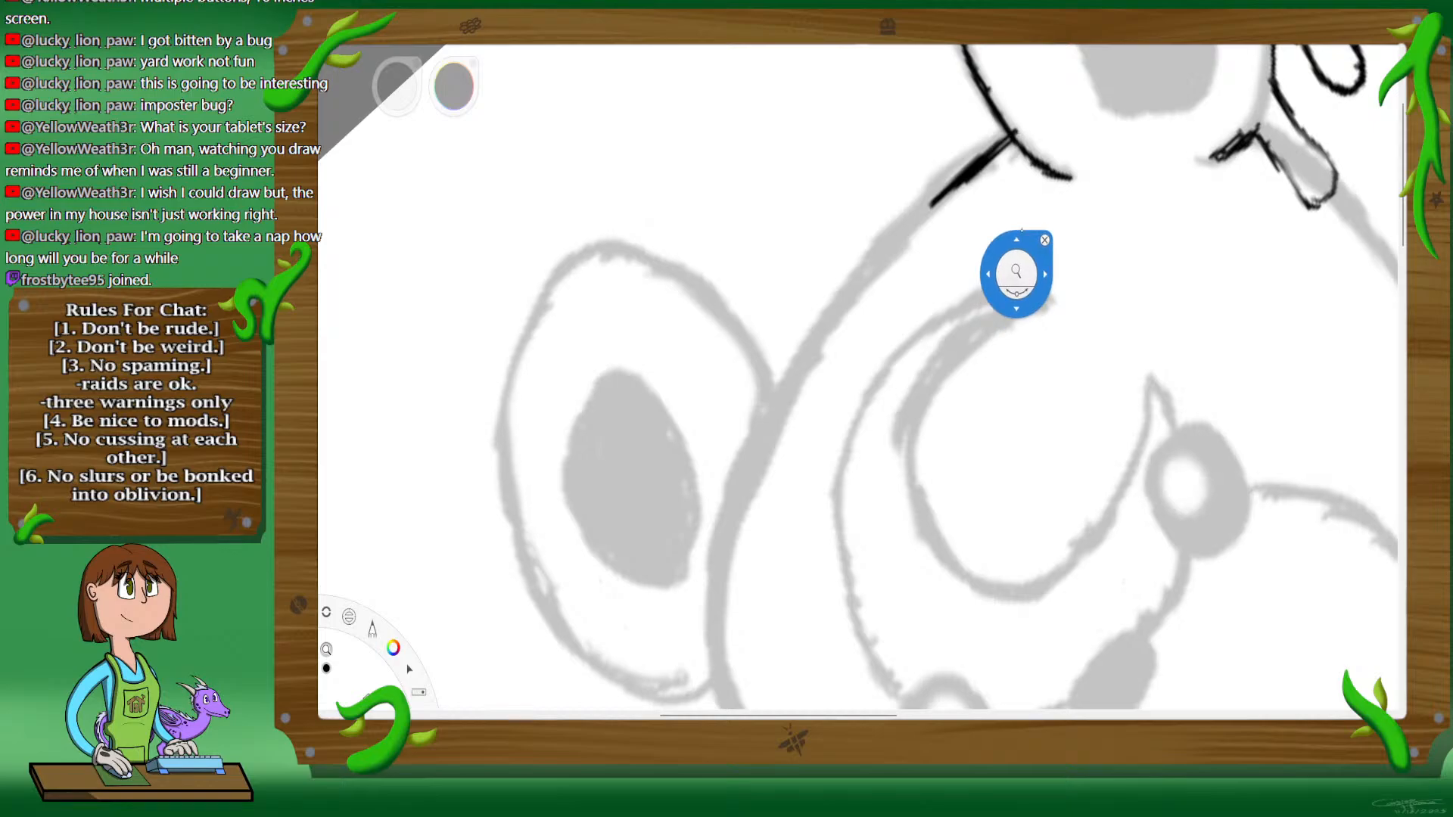
left_click(1048, 224)
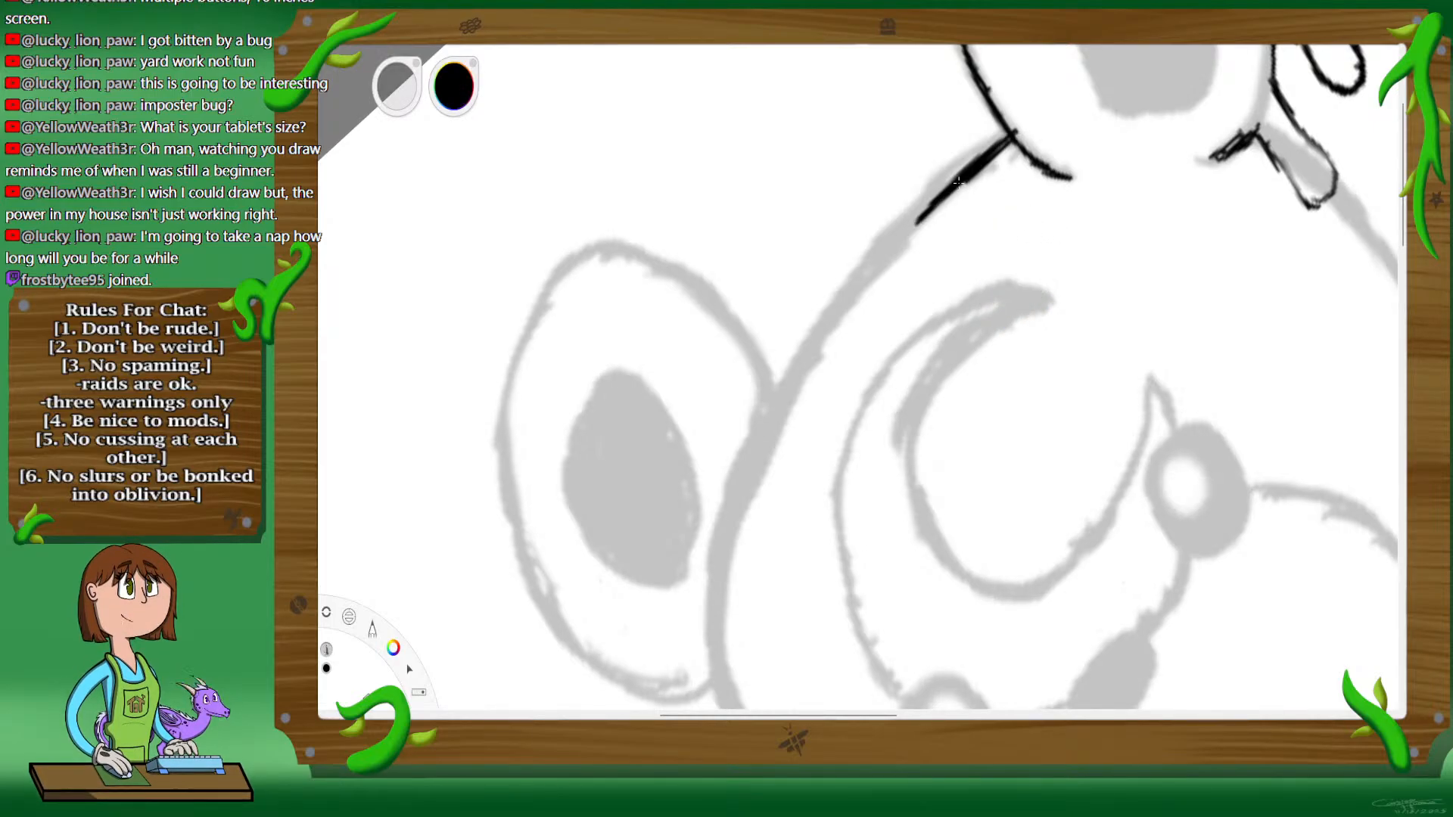
left_click_drag(952, 188, 821, 346)
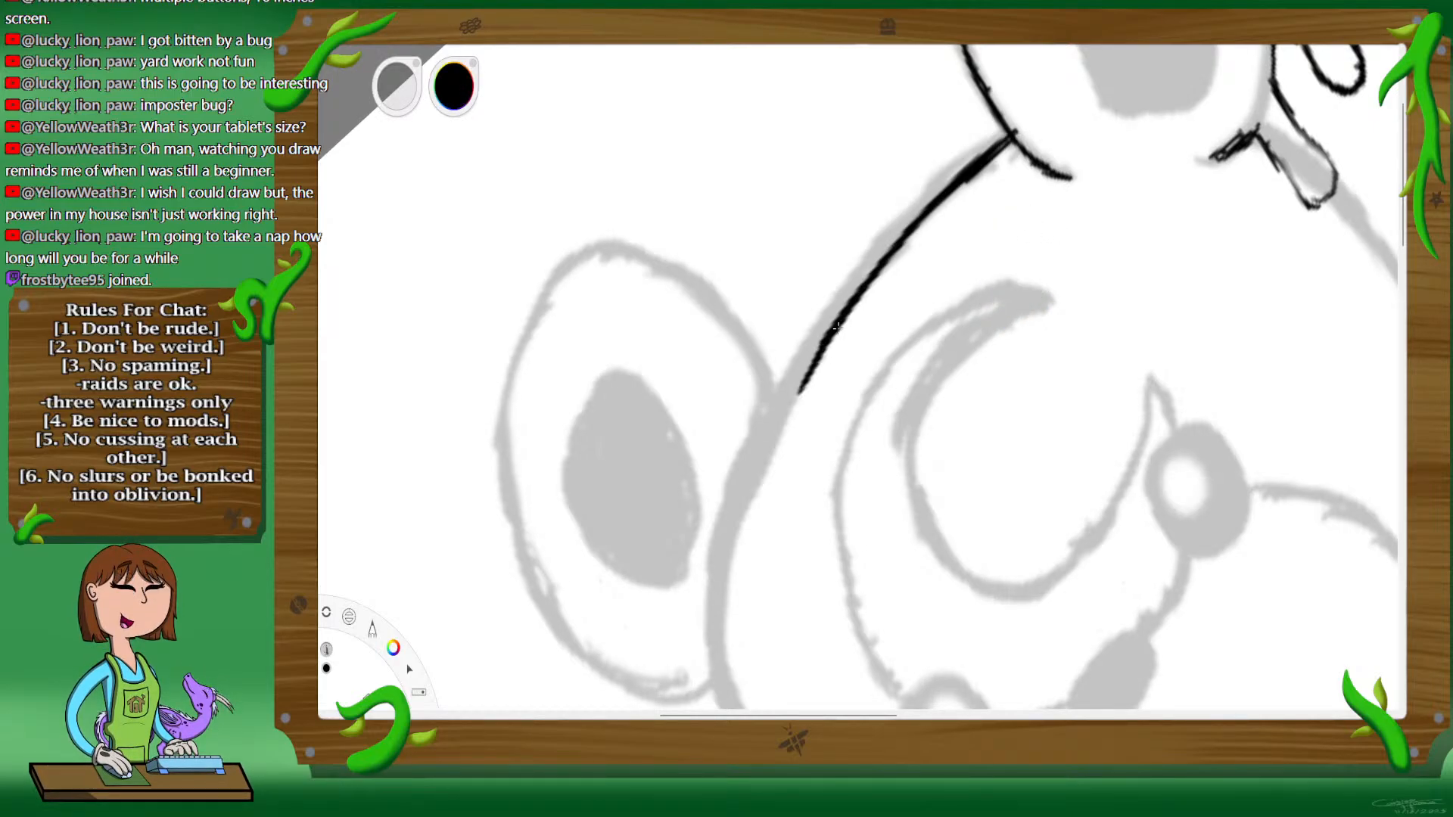
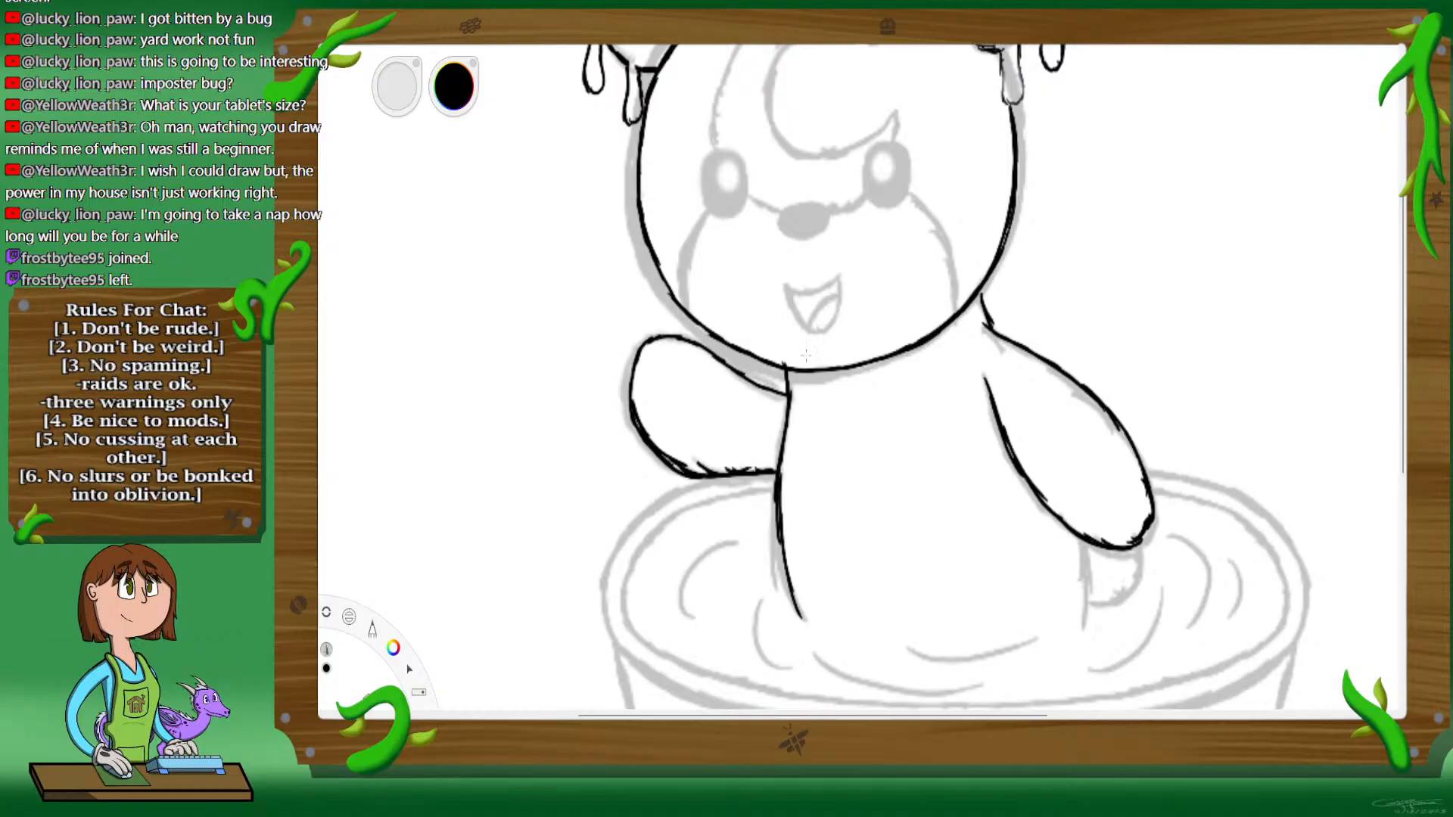
Step: Undo the inked outline of the raised left arm, back to the bare grey sketch
key("space")
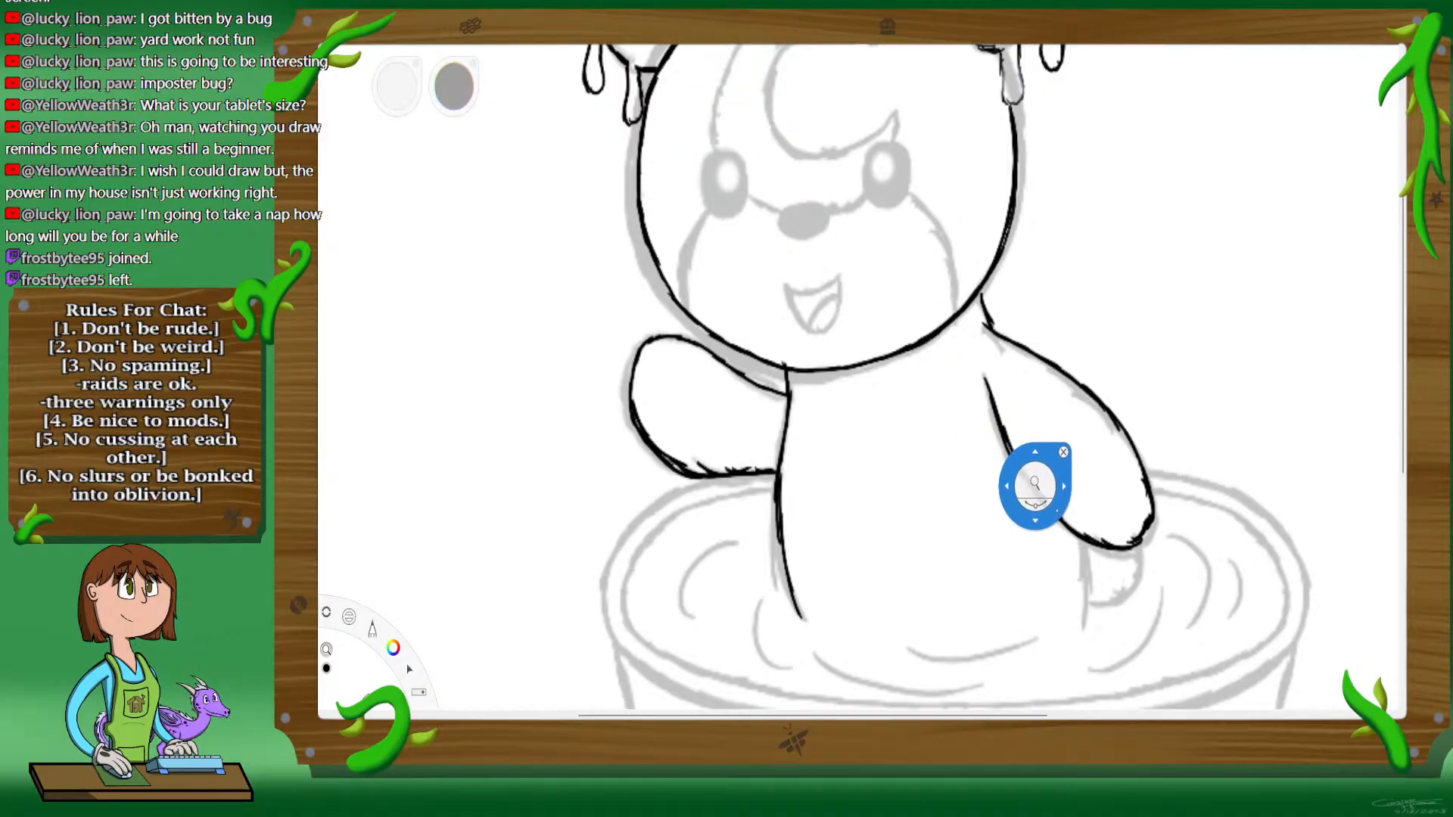
left_click_drag(1043, 501, 1054, 457)
left_click_drag(926, 427, 998, 495)
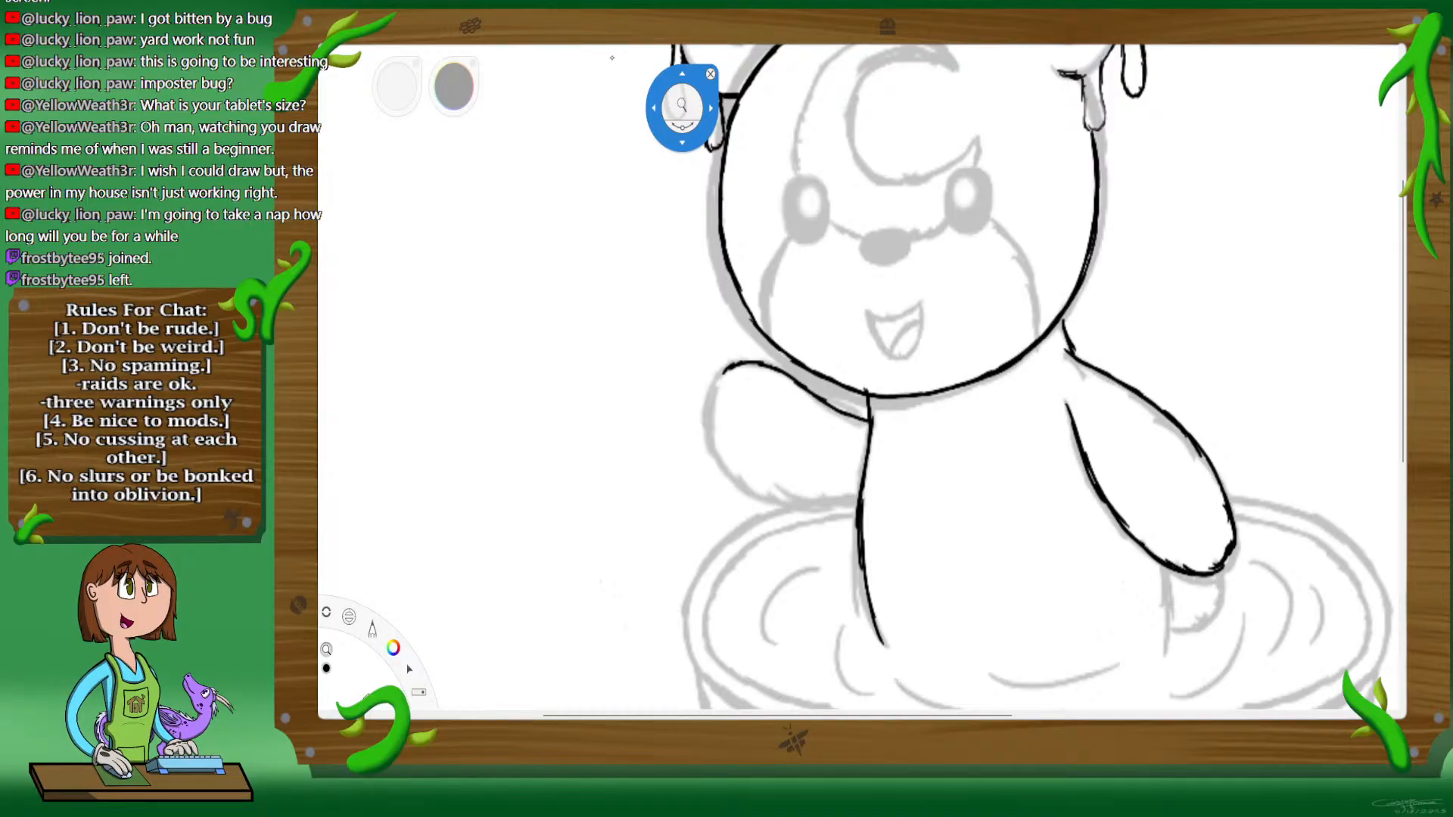
key("ctrl+z")
key("ctrl+z")
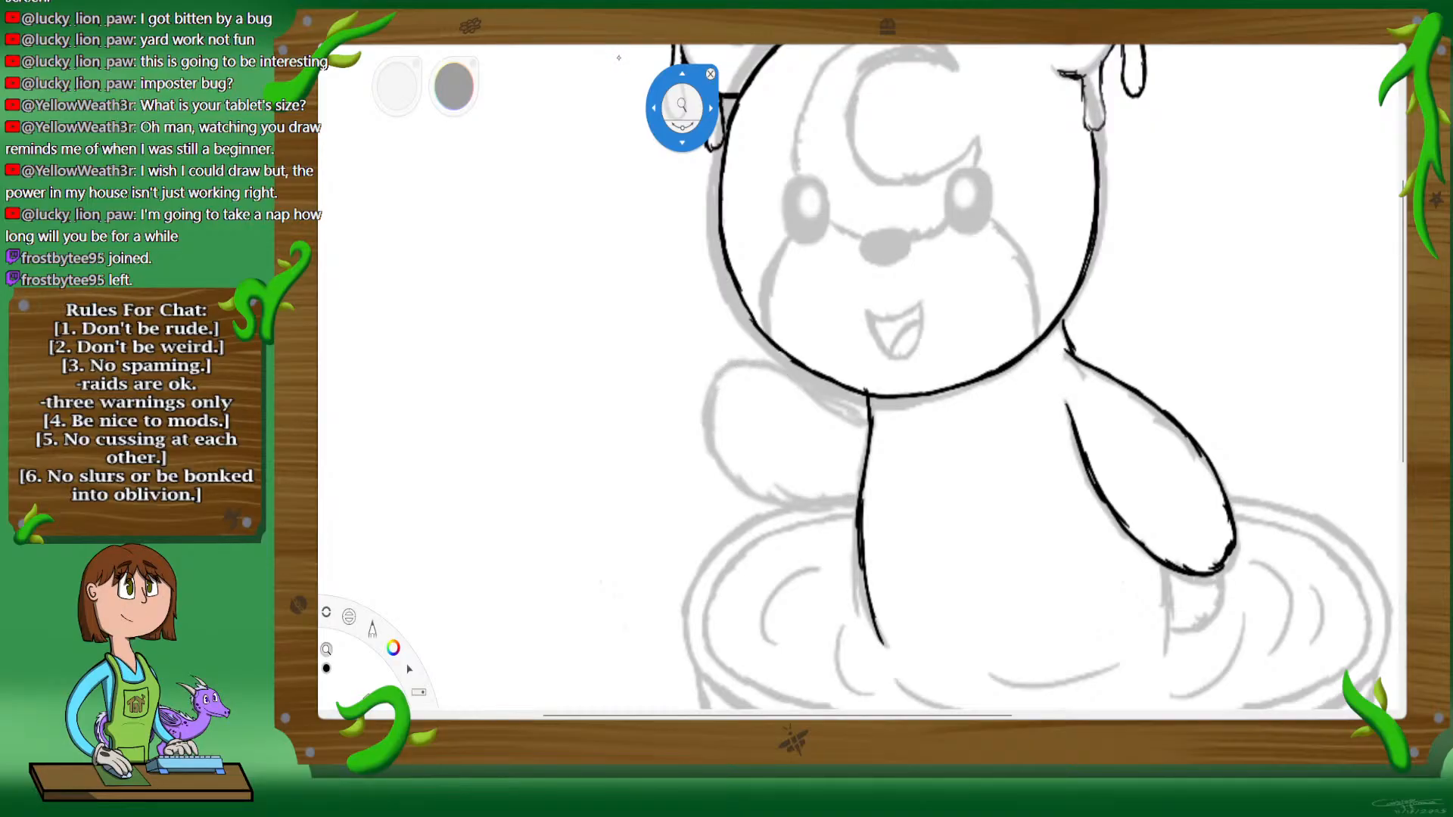
Step: Ink the left arm again in black as a slightly smaller rounded shape between the lower cheek and the body line
left_click_drag(682, 106, 811, 333)
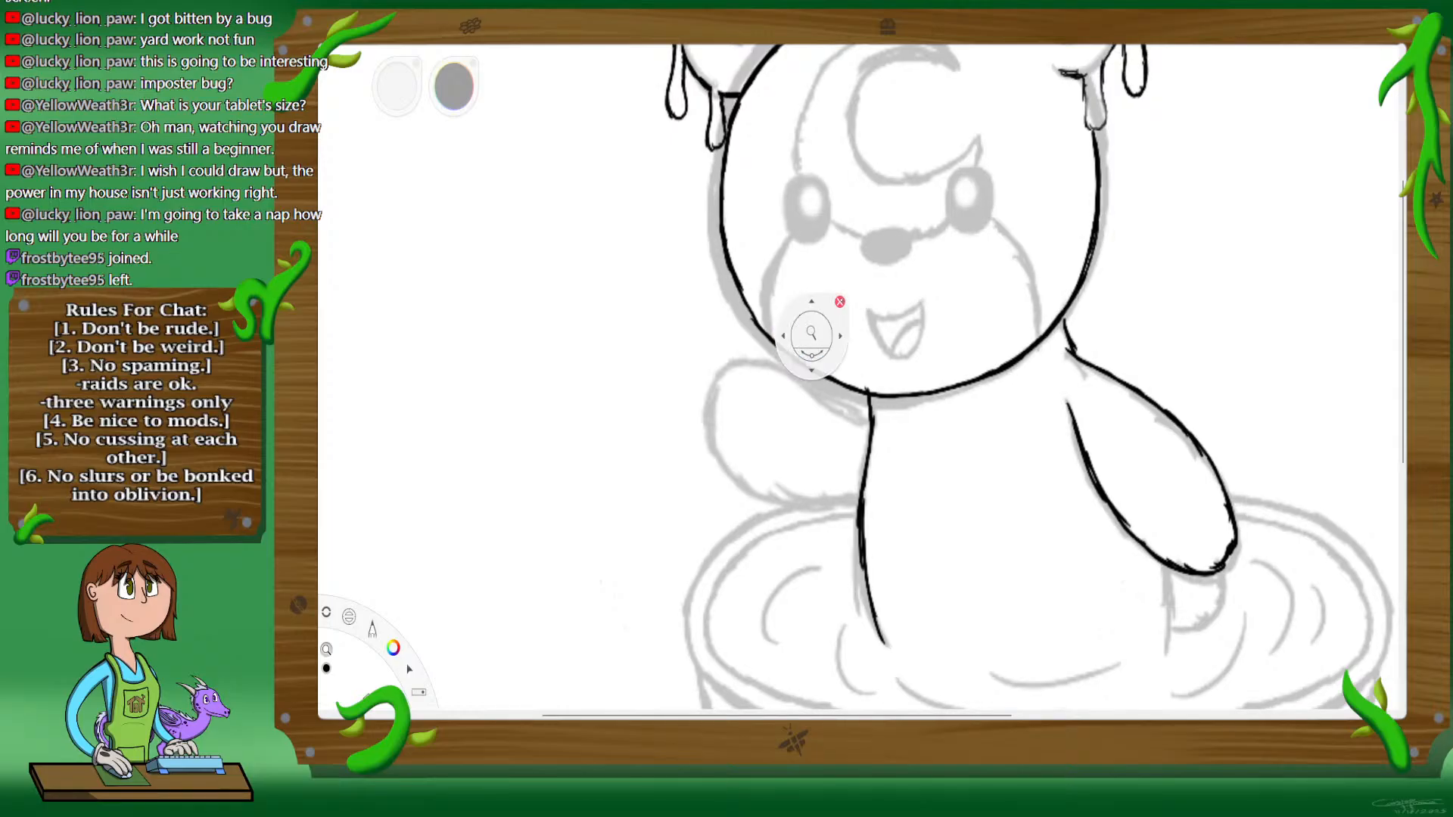
left_click(839, 302)
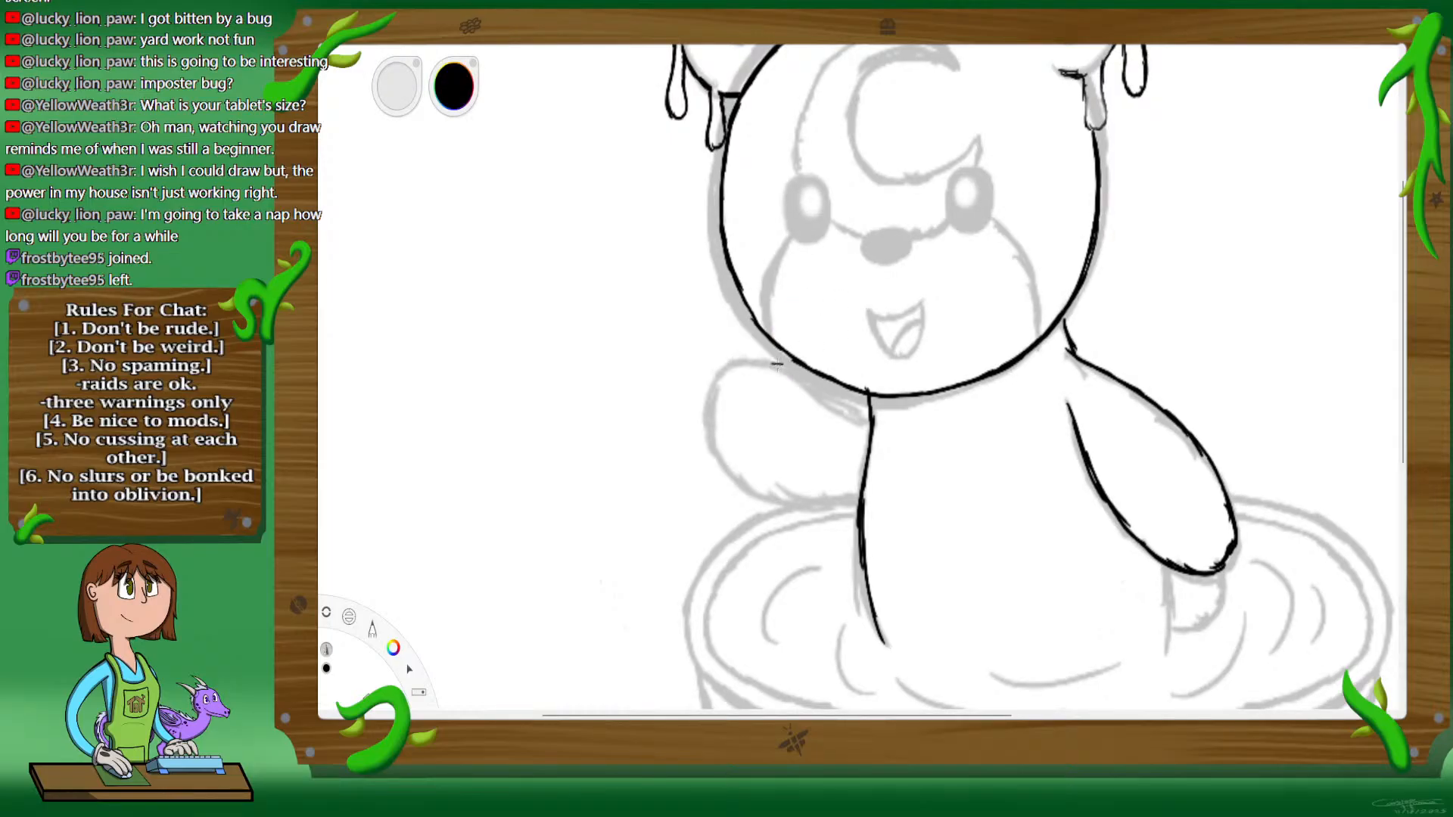
left_click_drag(837, 389, 861, 396)
mouse_move(726, 371)
left_mouse_down()
mouse_move(709, 427)
mouse_move(714, 399)
mouse_move(736, 469)
mouse_move(799, 480)
mouse_move(772, 485)
mouse_move(839, 469)
left_mouse_up()
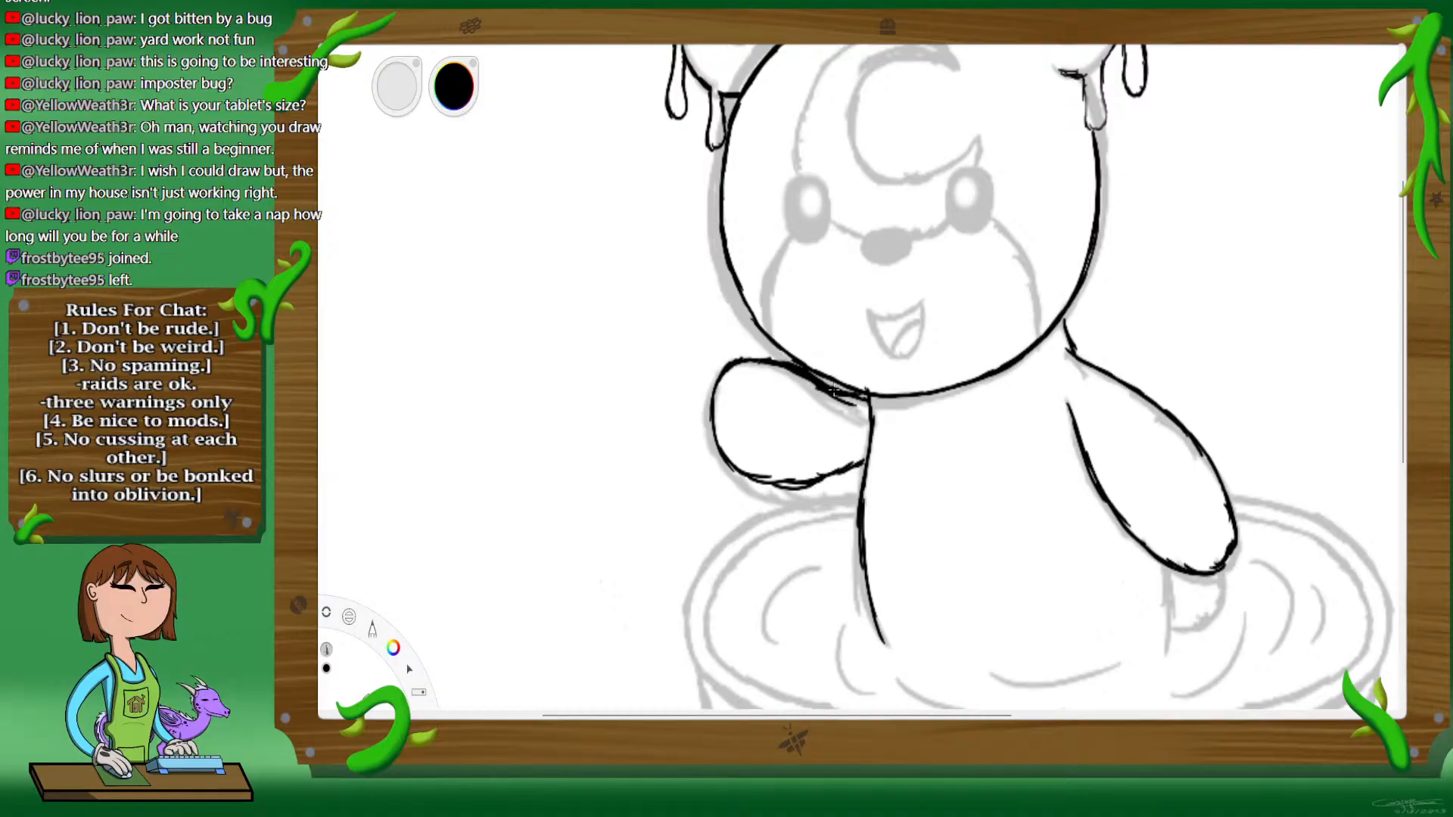
Step: Thicken the left arm's underside in black, from the body line toward the rounded paw
key("space")
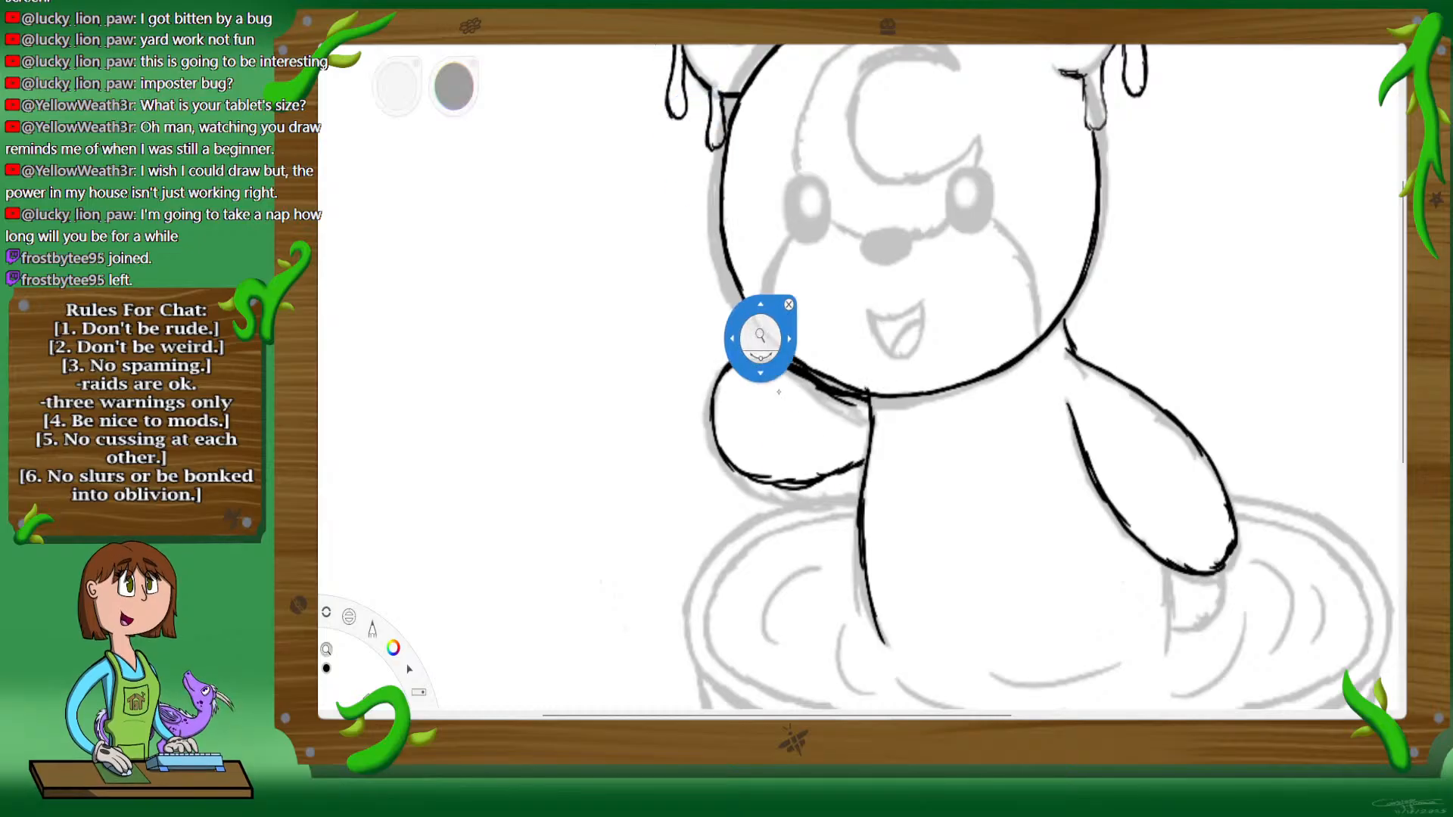
mouse_move(832, 526)
left_mouse_down()
mouse_move(938, 307)
mouse_move(1111, 401)
left_mouse_up()
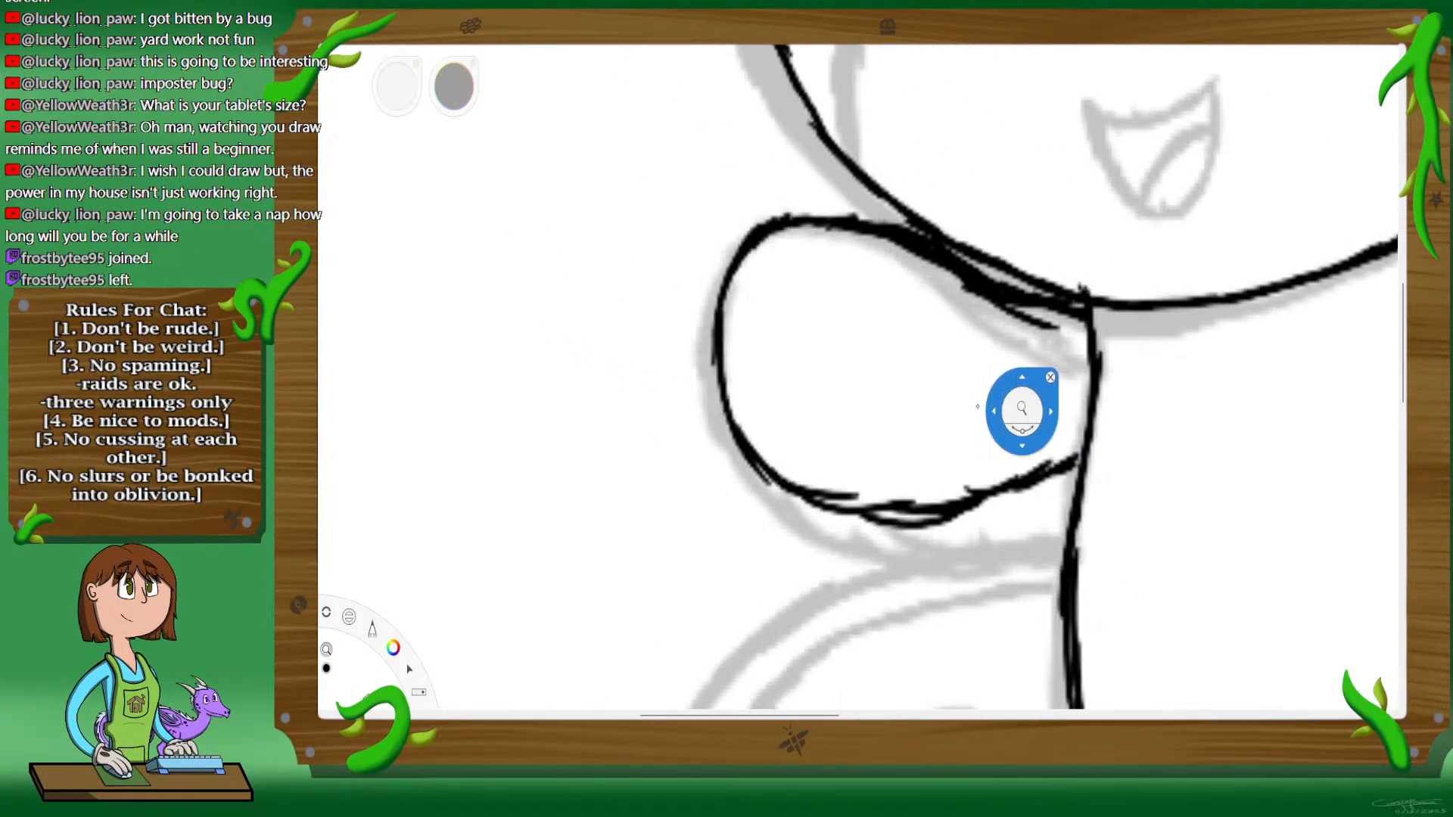
left_click_drag(828, 458, 938, 359)
left_click_drag(937, 360, 949, 426)
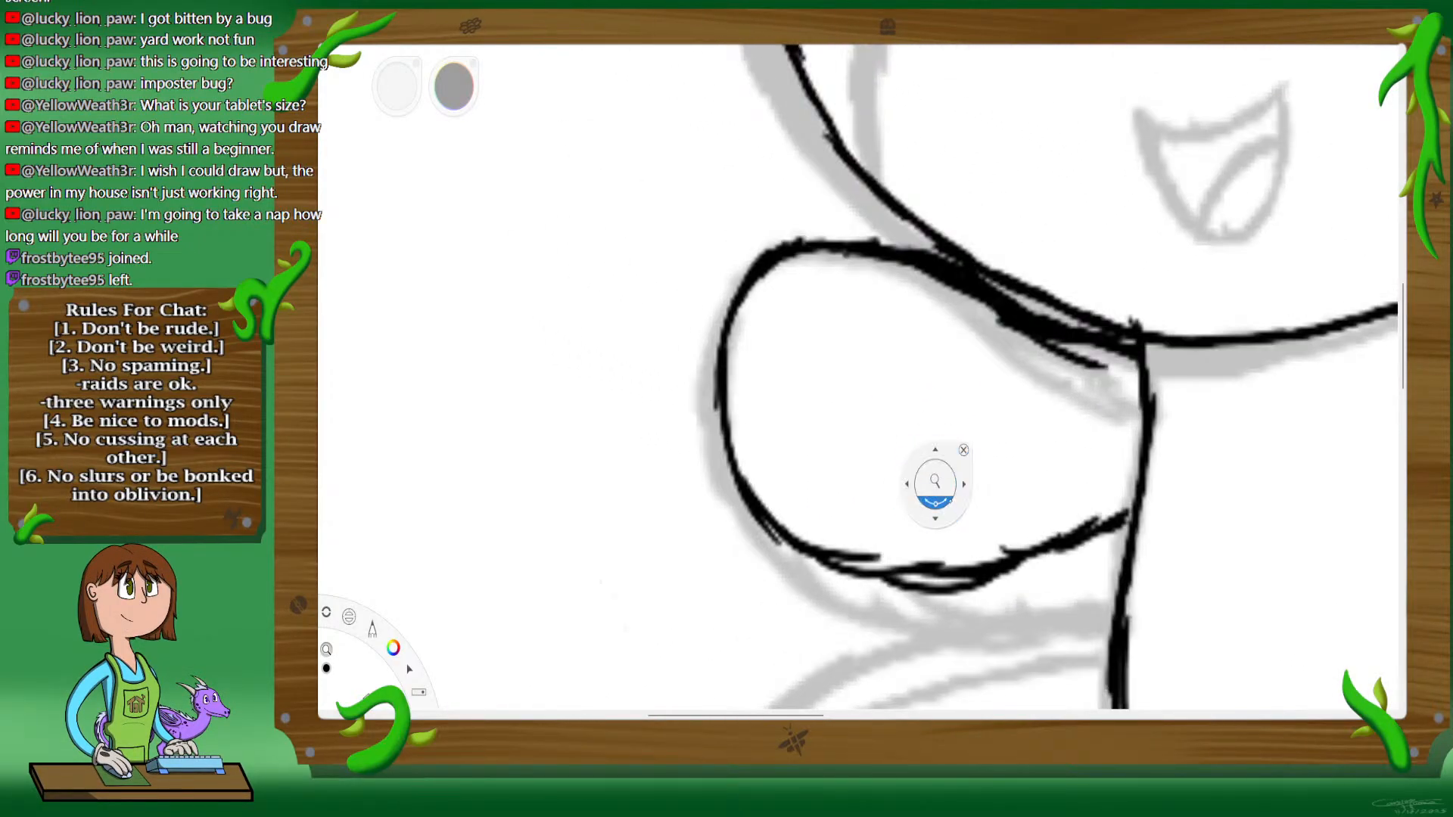
left_click_drag(946, 503, 1075, 390)
left_click_drag(1085, 357, 938, 507)
left_click(931, 476)
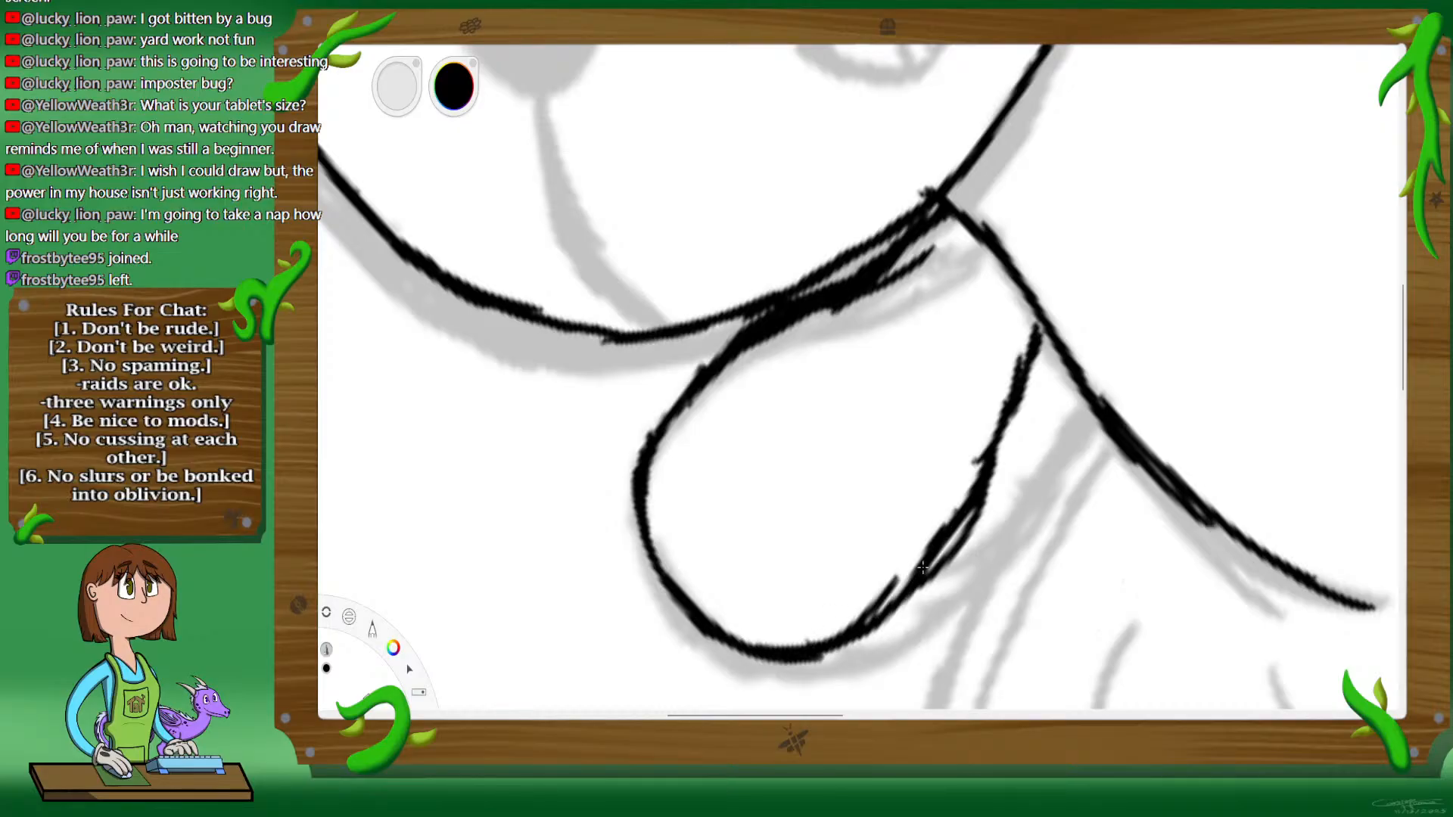
mouse_move(1040, 328)
left_mouse_down()
mouse_move(987, 448)
mouse_move(943, 493)
left_mouse_up()
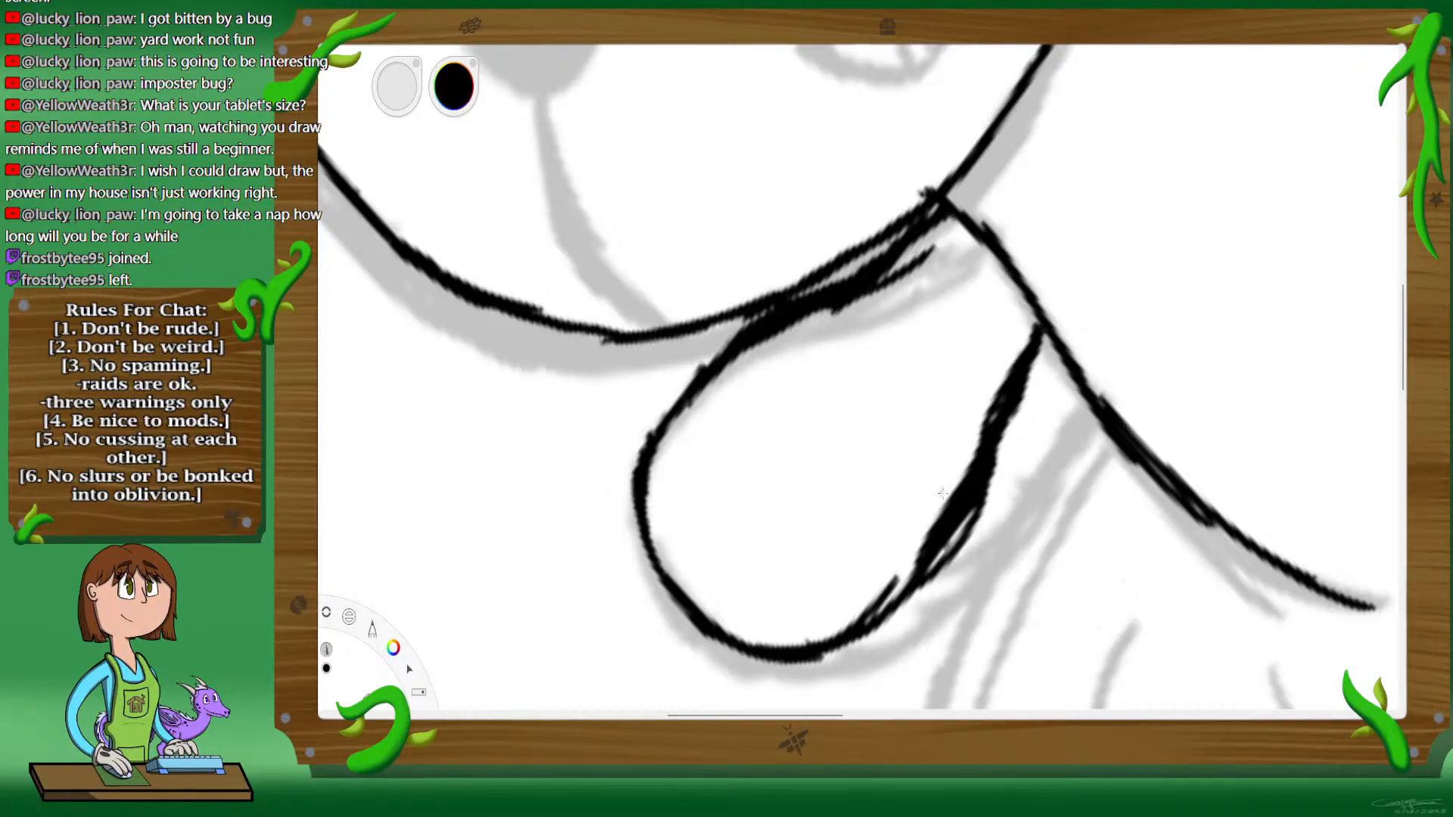
left_click(358, 396)
Step: Erase the excess ink along the left arm's underside and the stray line on its upper edge beneath the chin
left_click_drag(934, 607, 956, 573)
left_click_drag(997, 512, 939, 600)
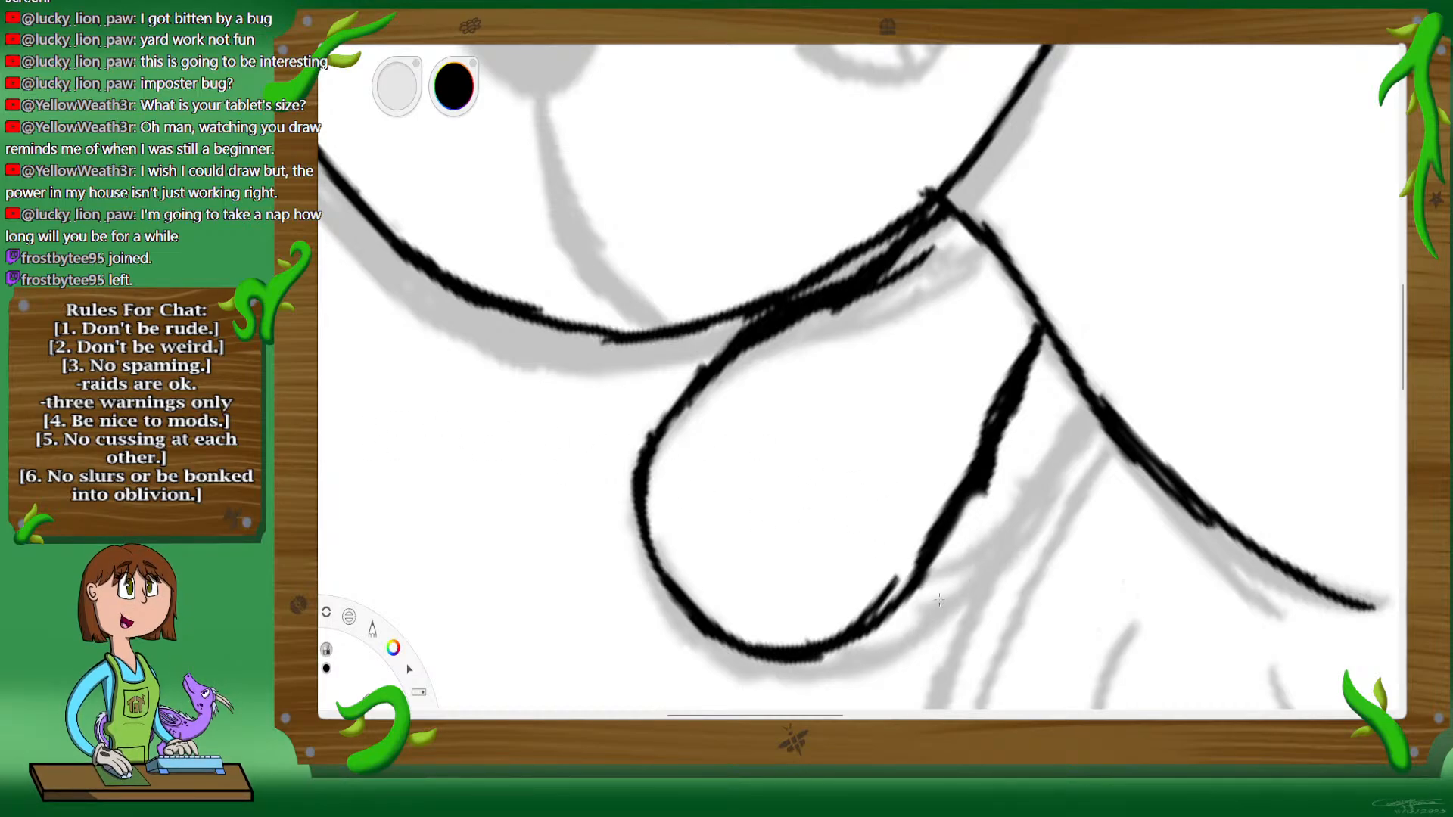
left_click_drag(1029, 428, 967, 506)
left_click_drag(1026, 382, 977, 515)
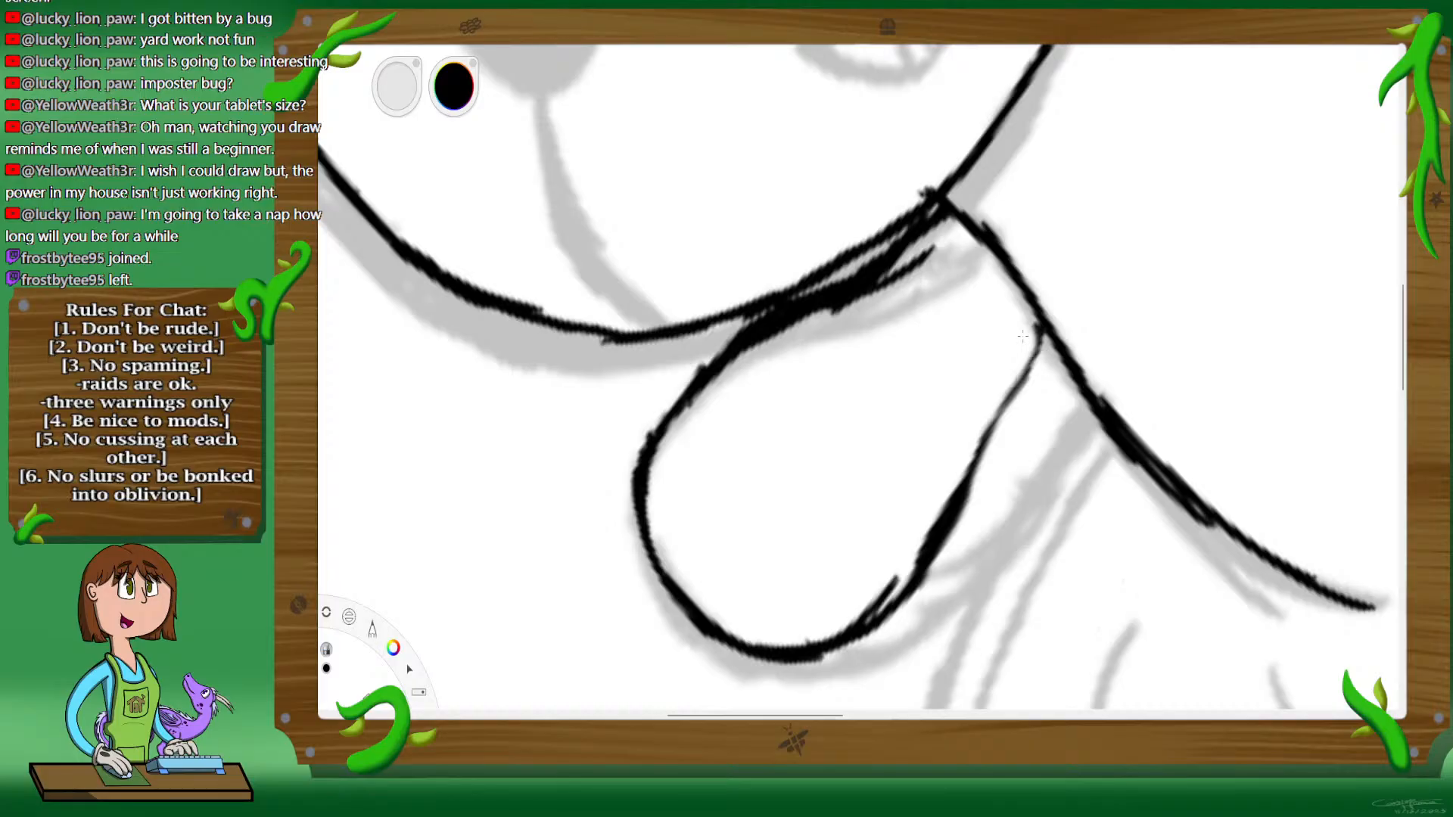
left_click_drag(955, 492, 892, 587)
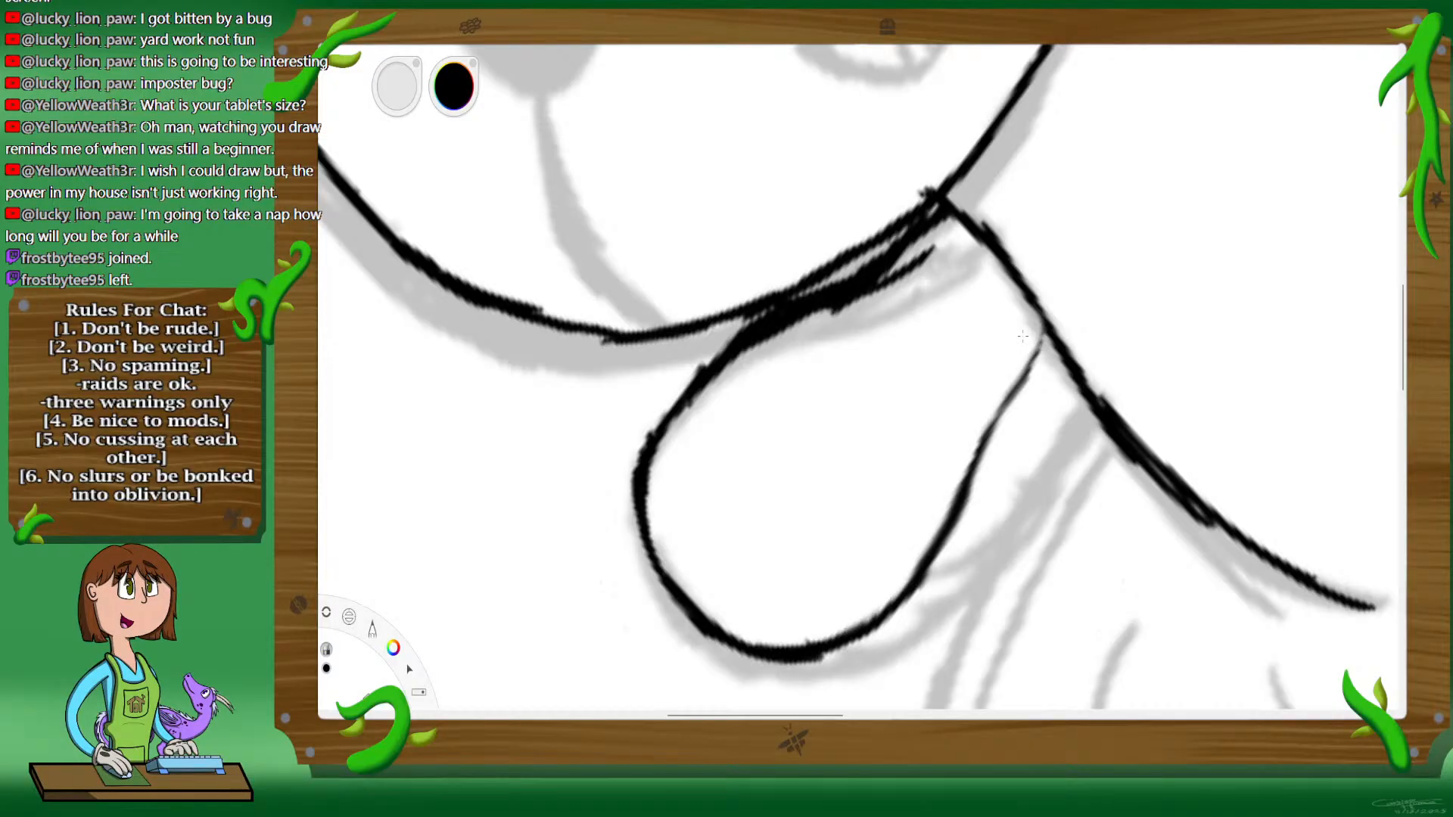
left_click_drag(741, 354, 934, 253)
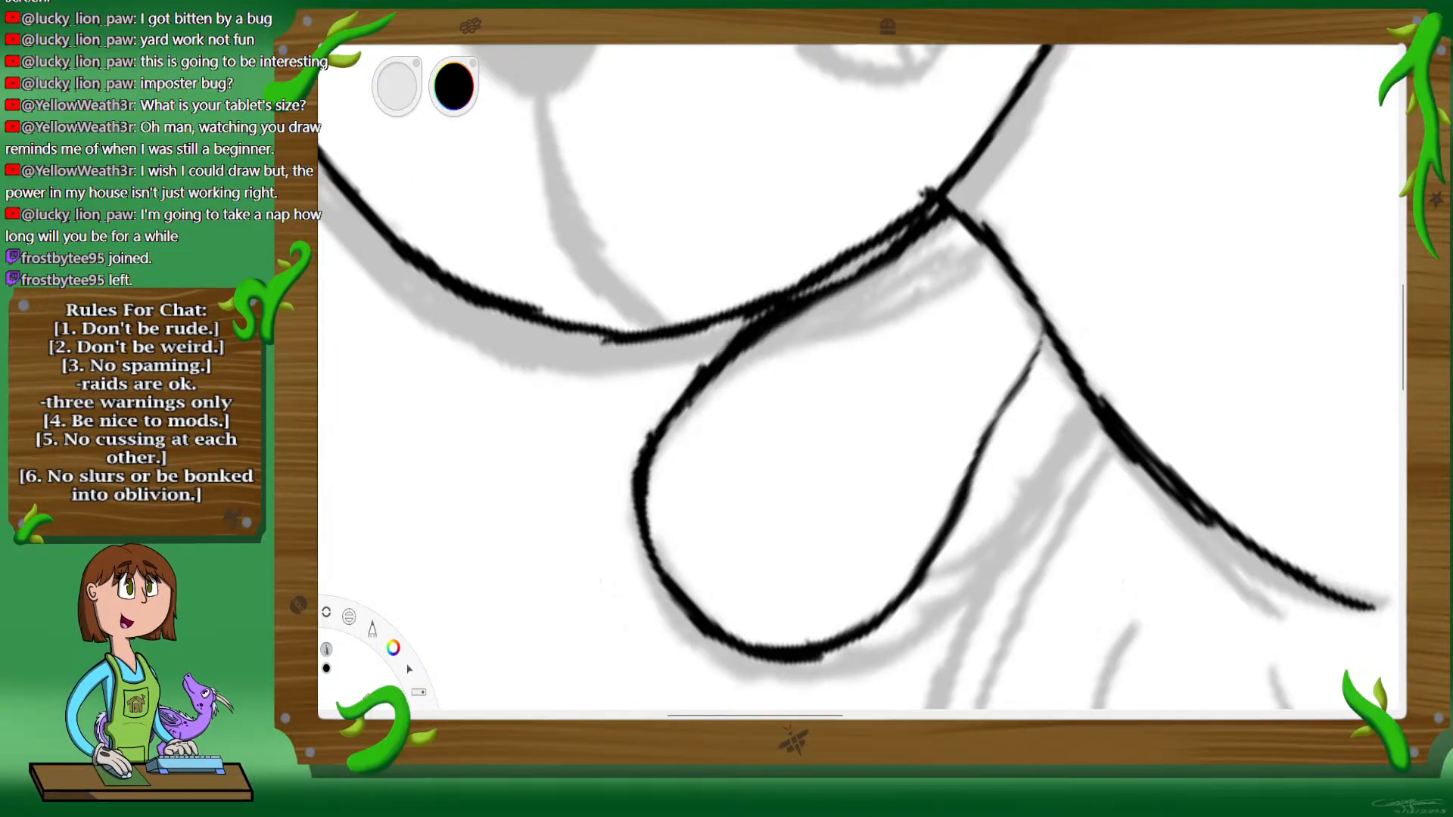
Step: Ink three small pointed claws in black along the outer edge of the left paw
key("space")
left_click_drag(823, 629, 1072, 476)
mouse_move(877, 513)
left_mouse_down()
mouse_move(869, 479)
mouse_move(964, 396)
mouse_move(997, 427)
left_mouse_up()
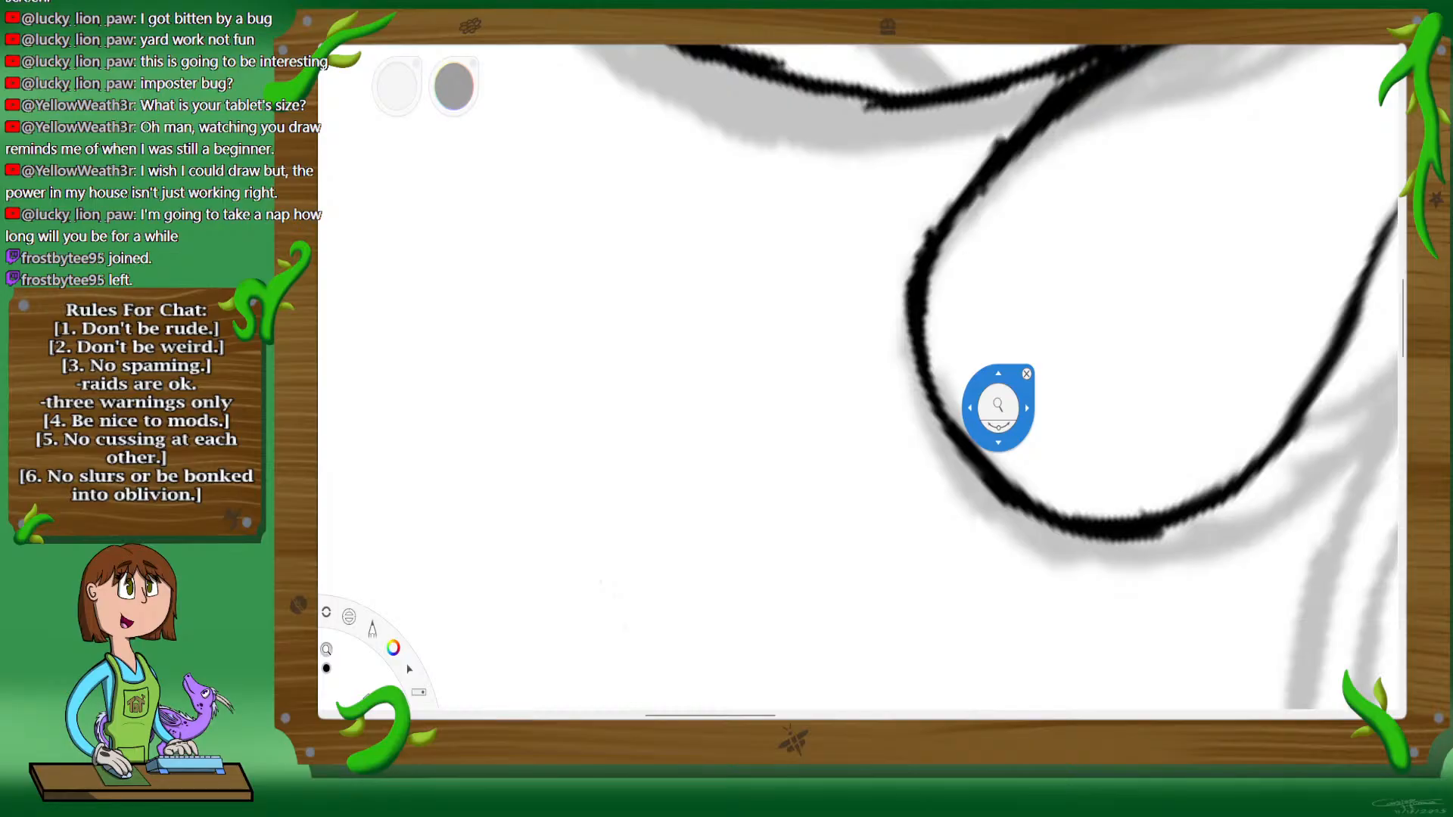
left_click_drag(941, 417, 939, 415)
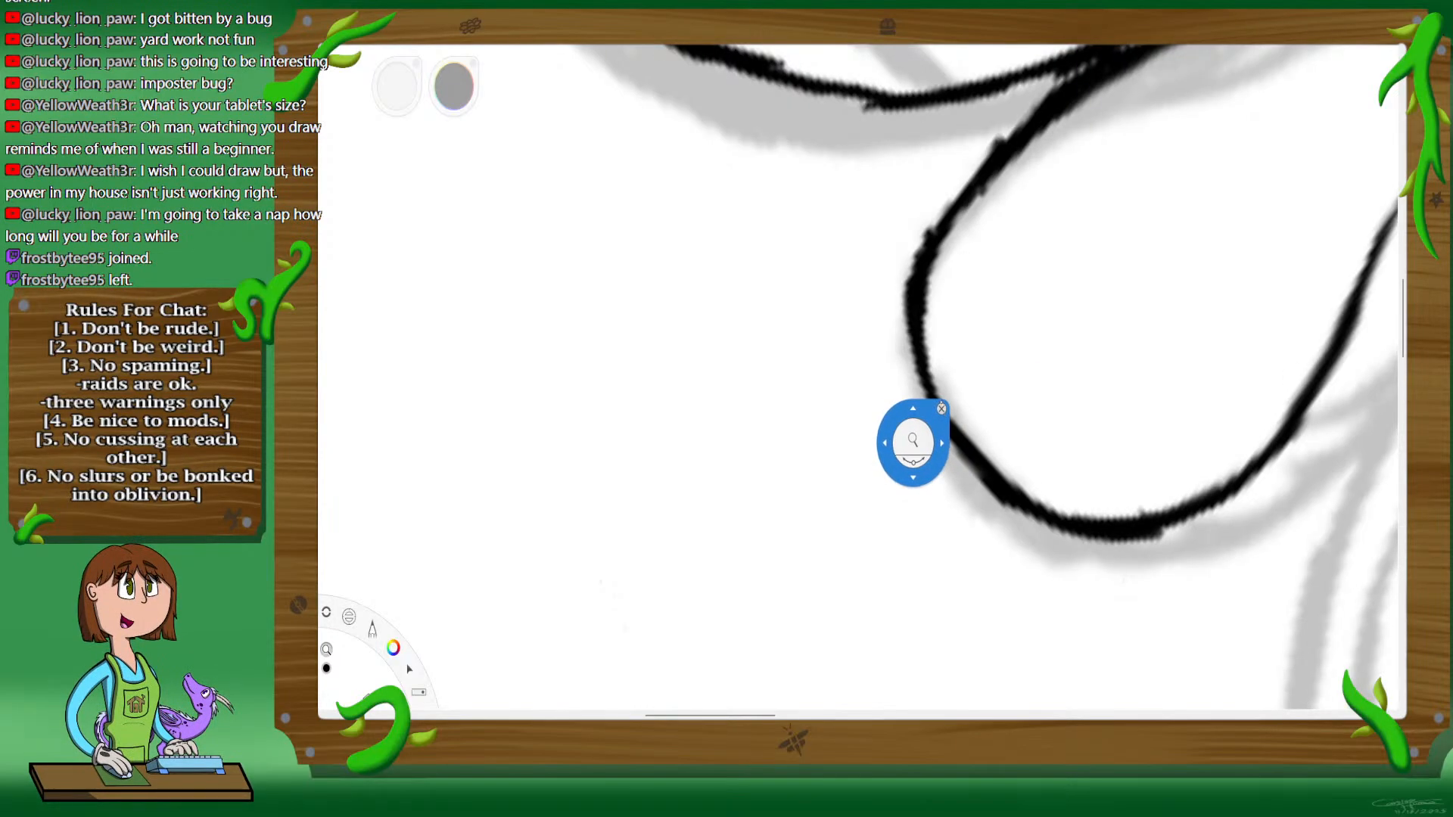
left_click(942, 401)
mouse_move(831, 344)
left_mouse_down()
mouse_move(913, 317)
mouse_move(817, 356)
mouse_move(922, 397)
mouse_move(812, 373)
left_mouse_up()
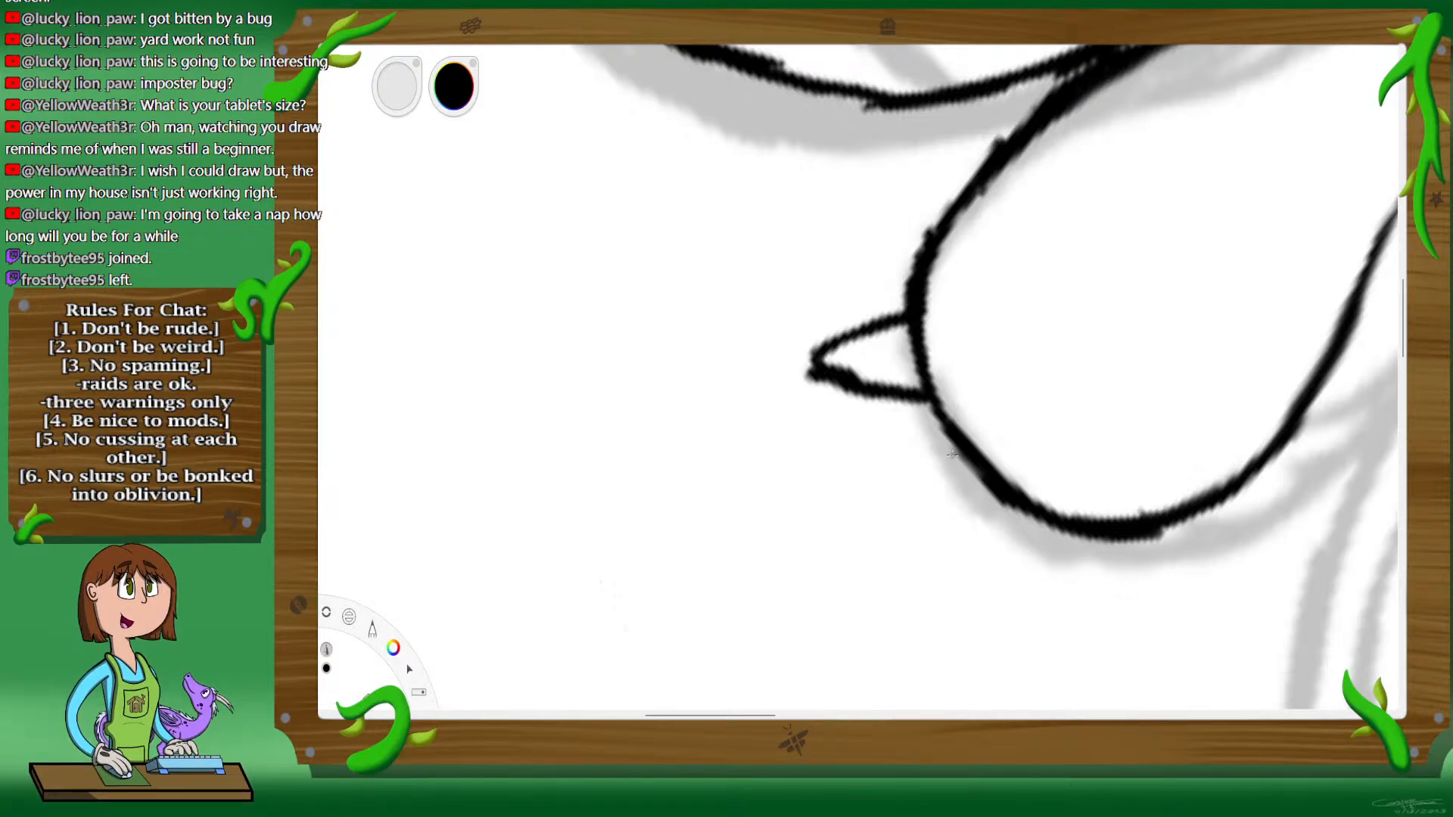
left_click_drag(952, 457, 914, 518)
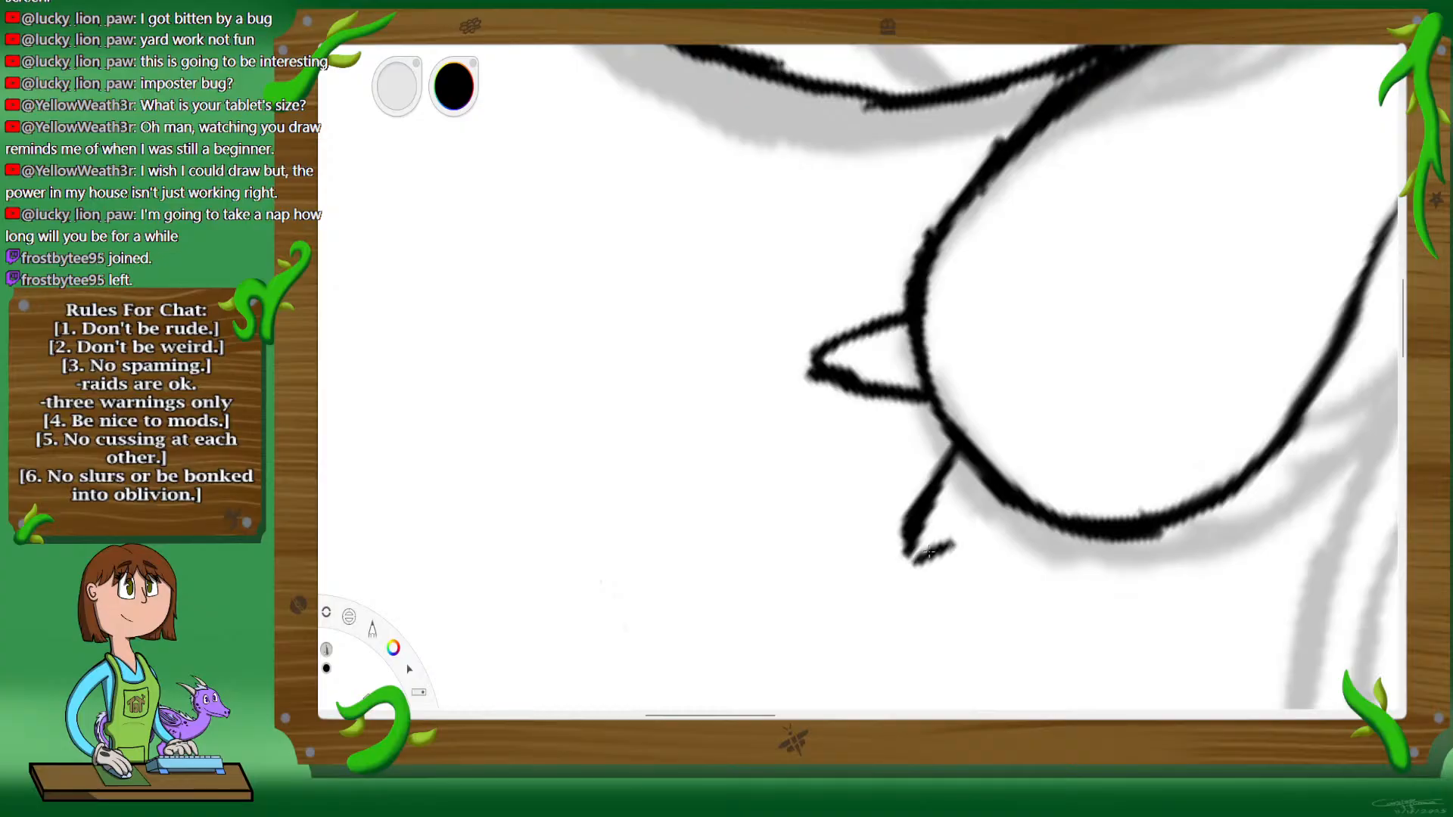
left_click_drag(930, 552, 965, 532)
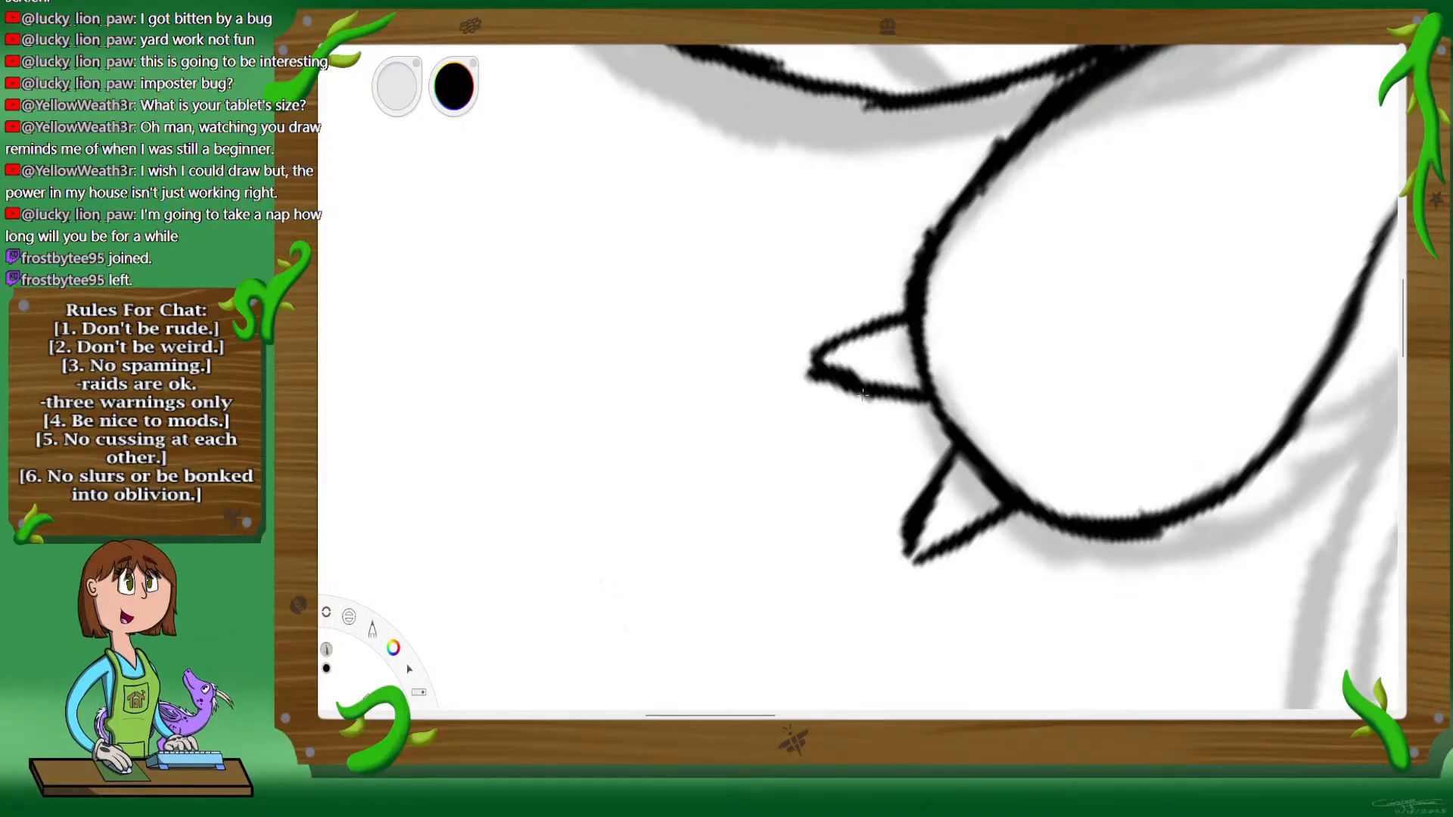
key("space")
left_click_drag(1189, 668, 959, 569)
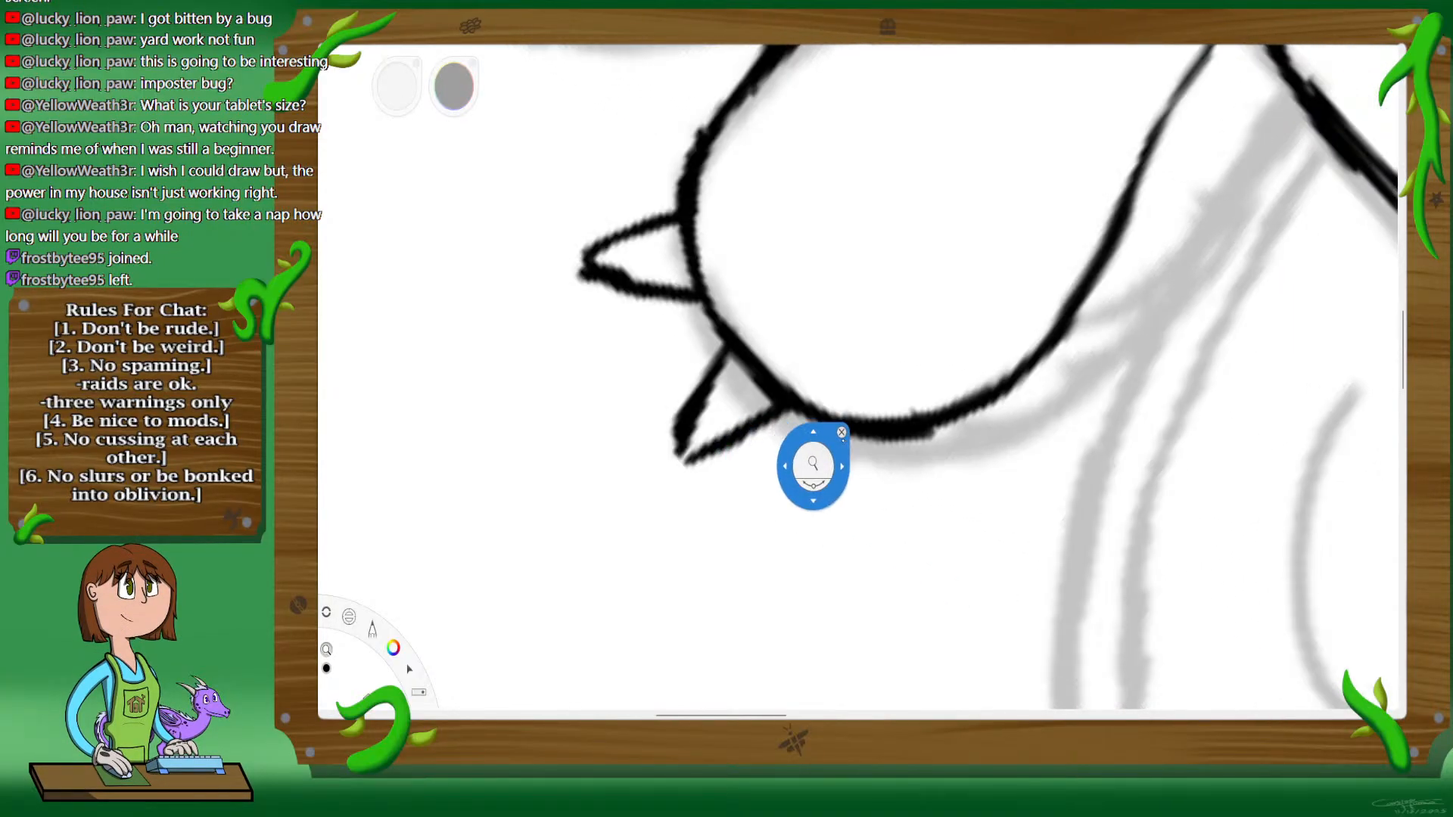
mouse_move(838, 433)
left_mouse_down()
mouse_move(849, 520)
mouse_move(897, 440)
left_mouse_up()
Step: Shorten the right arm by inking a new rounded paw end inside the outline and removing the outer line
key("space")
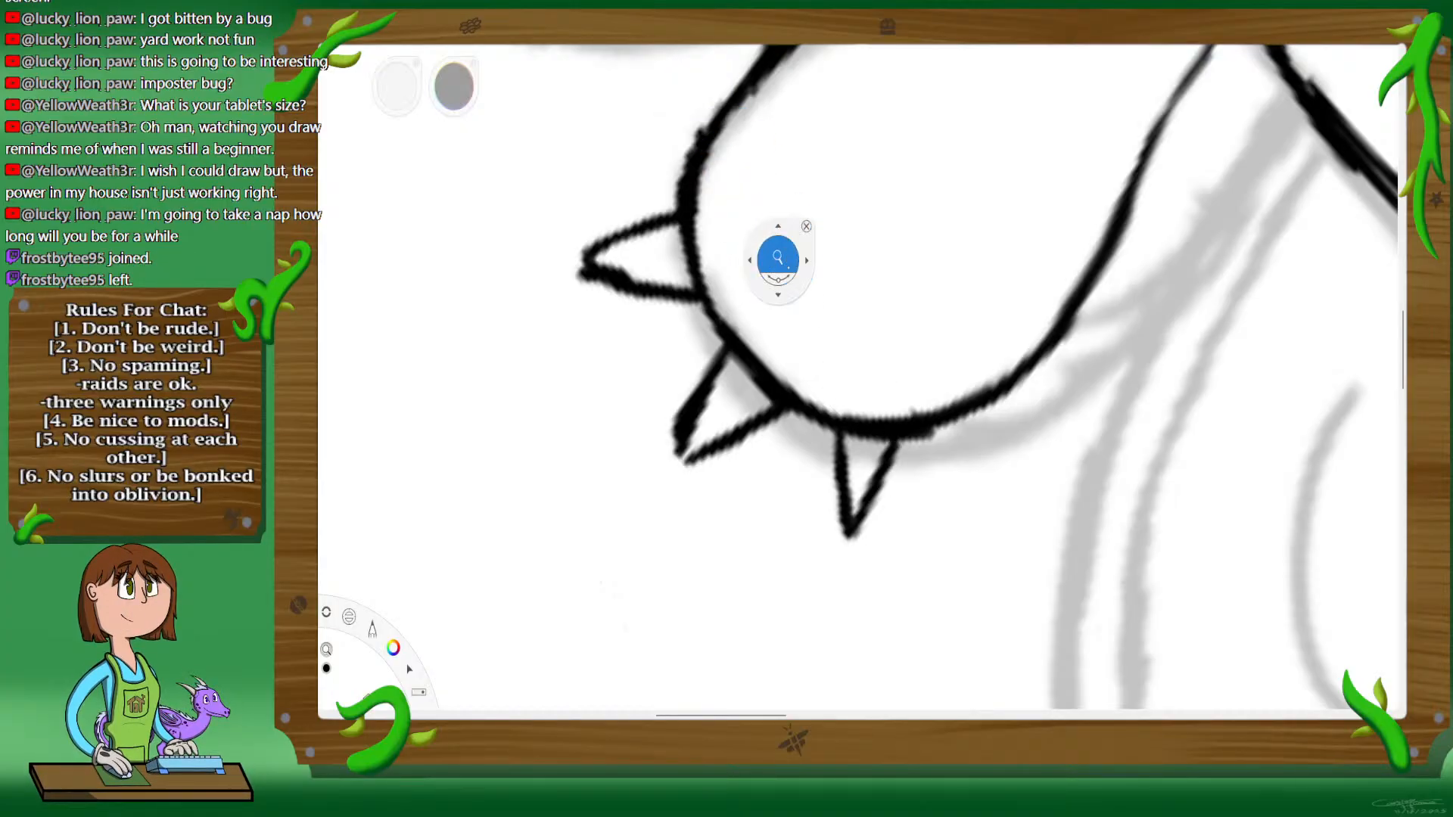
left_click_drag(779, 259, 785, 350)
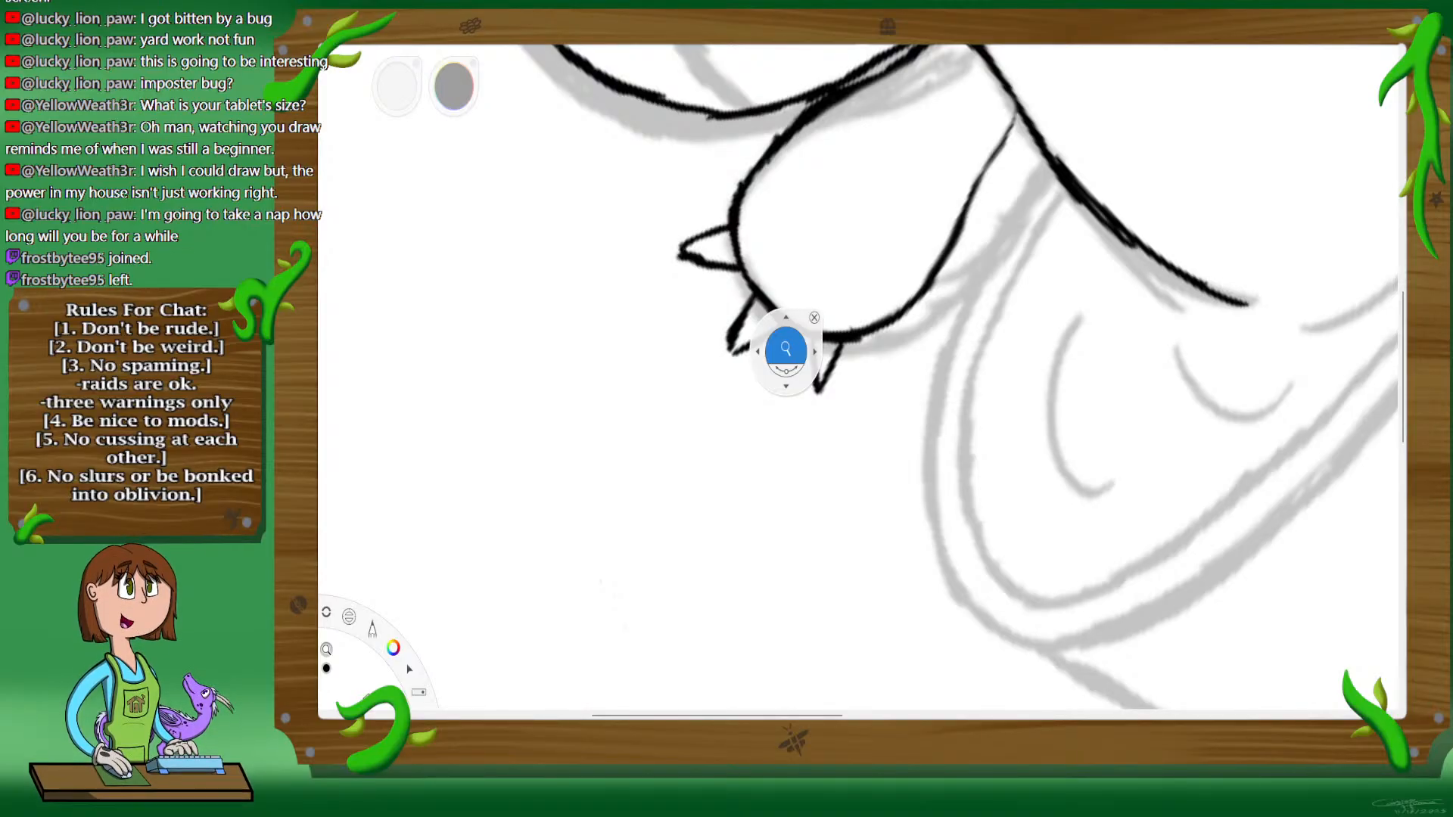
mouse_move(785, 350)
left_mouse_down()
mouse_move(941, 473)
mouse_move(872, 561)
left_mouse_up()
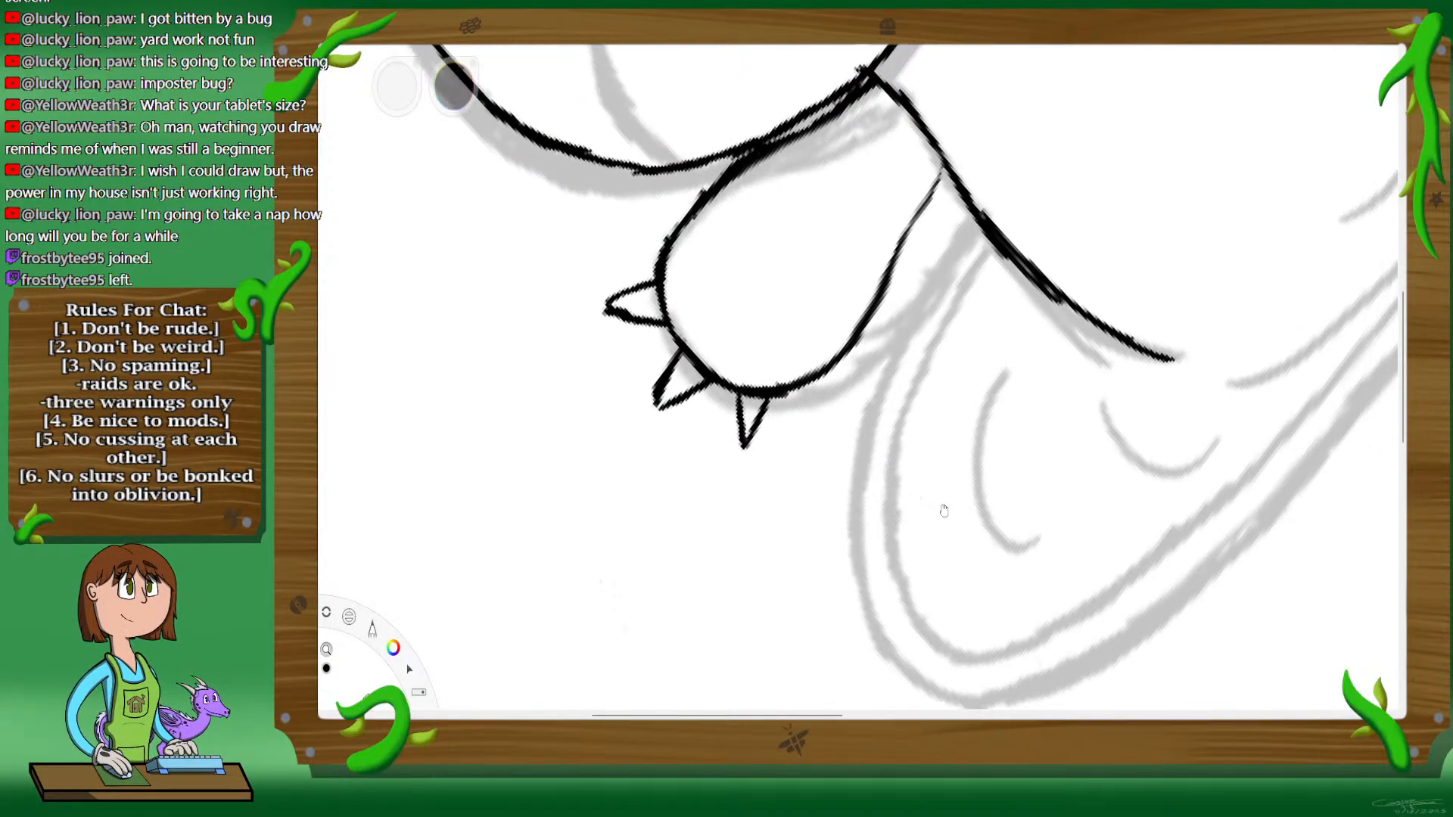
left_click_drag(944, 510, 891, 551)
mouse_move(1074, 347)
left_mouse_down()
mouse_move(996, 379)
mouse_move(871, 577)
left_mouse_up()
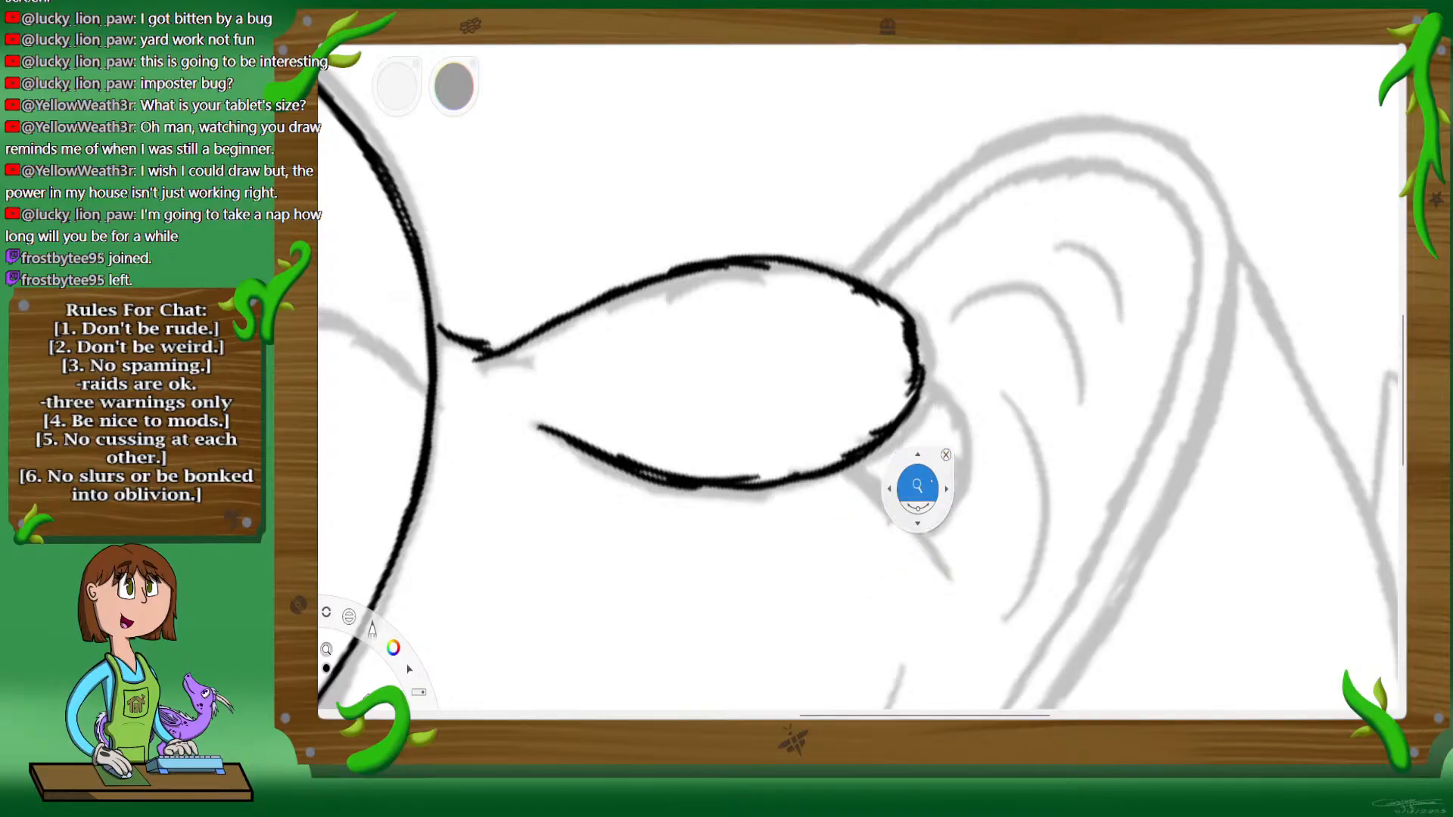
left_click_drag(927, 497, 939, 464)
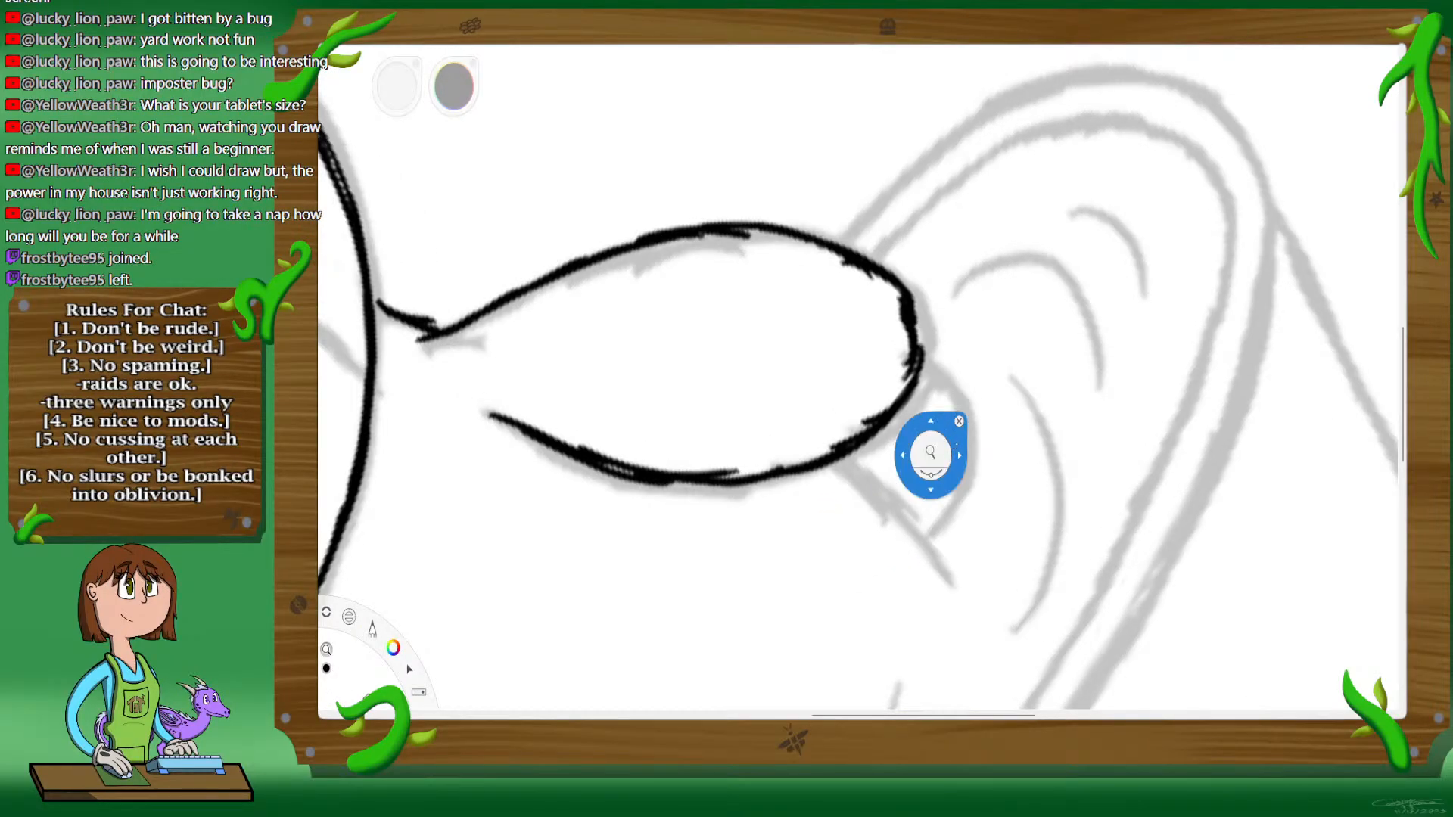
left_click(970, 392)
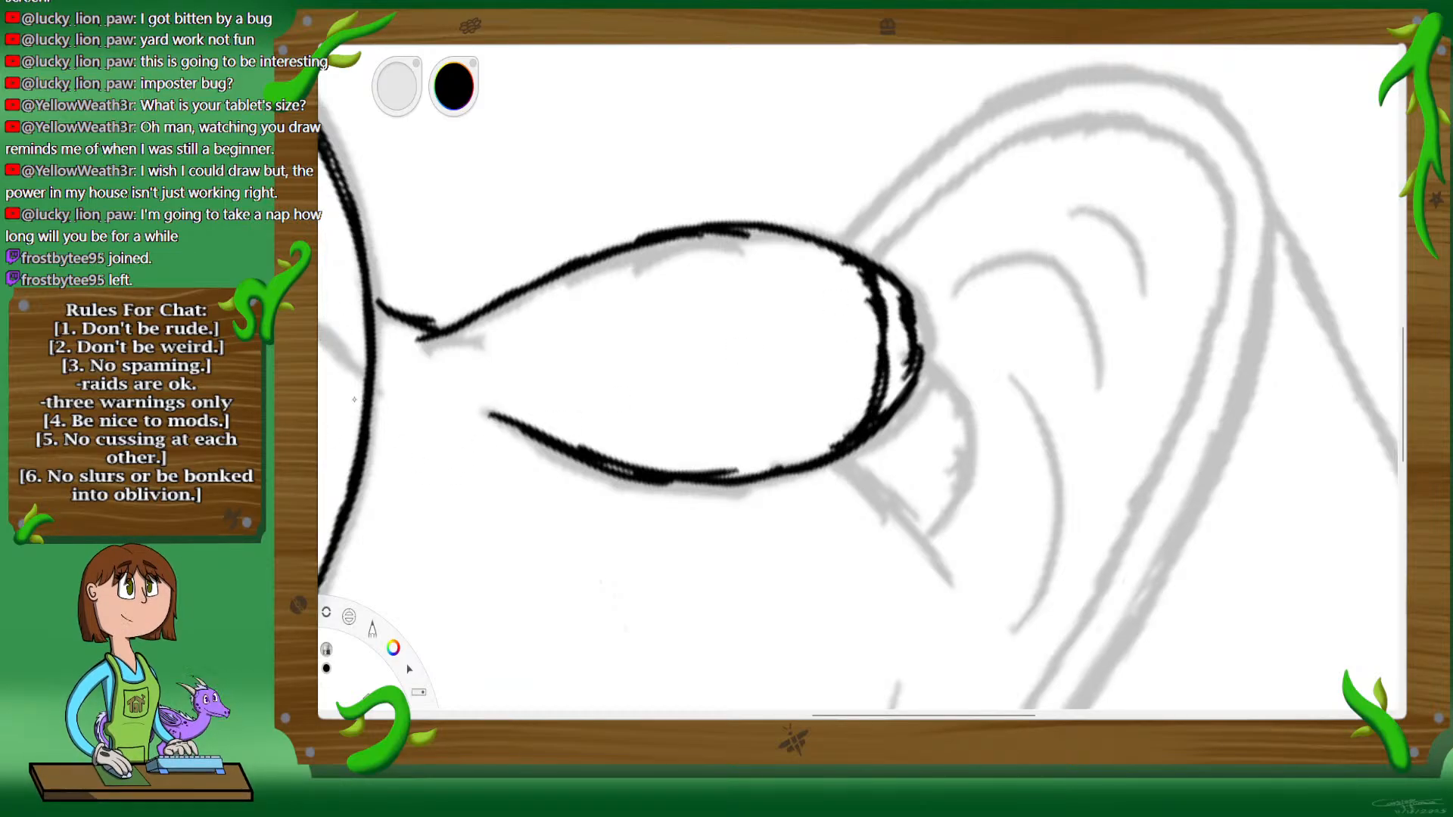
key("ctrl+z")
key("ctrl+z")
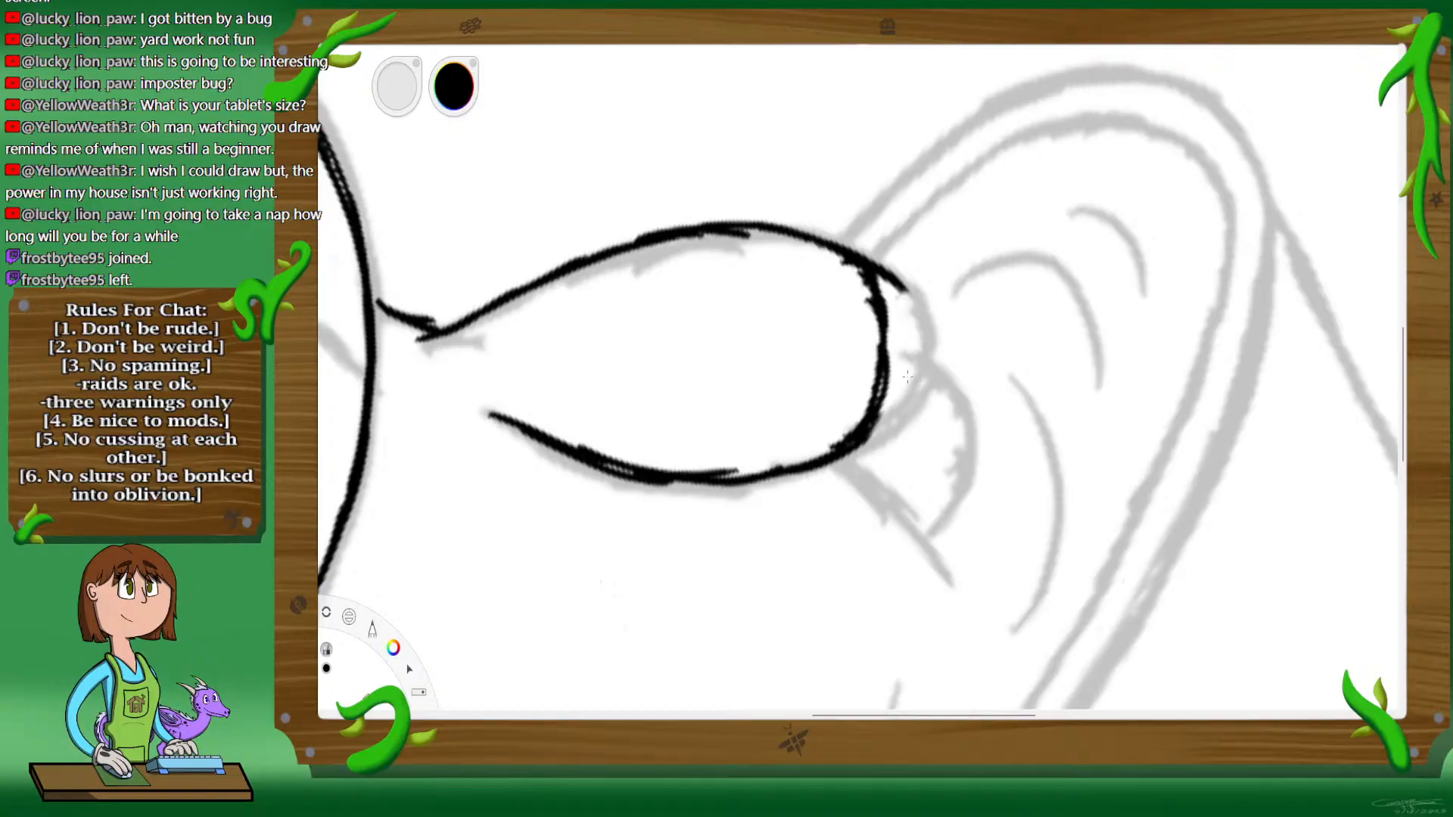
key("ctrl+z")
Step: Ink three pointed claws in black across the shortened end of the right paw
key("space")
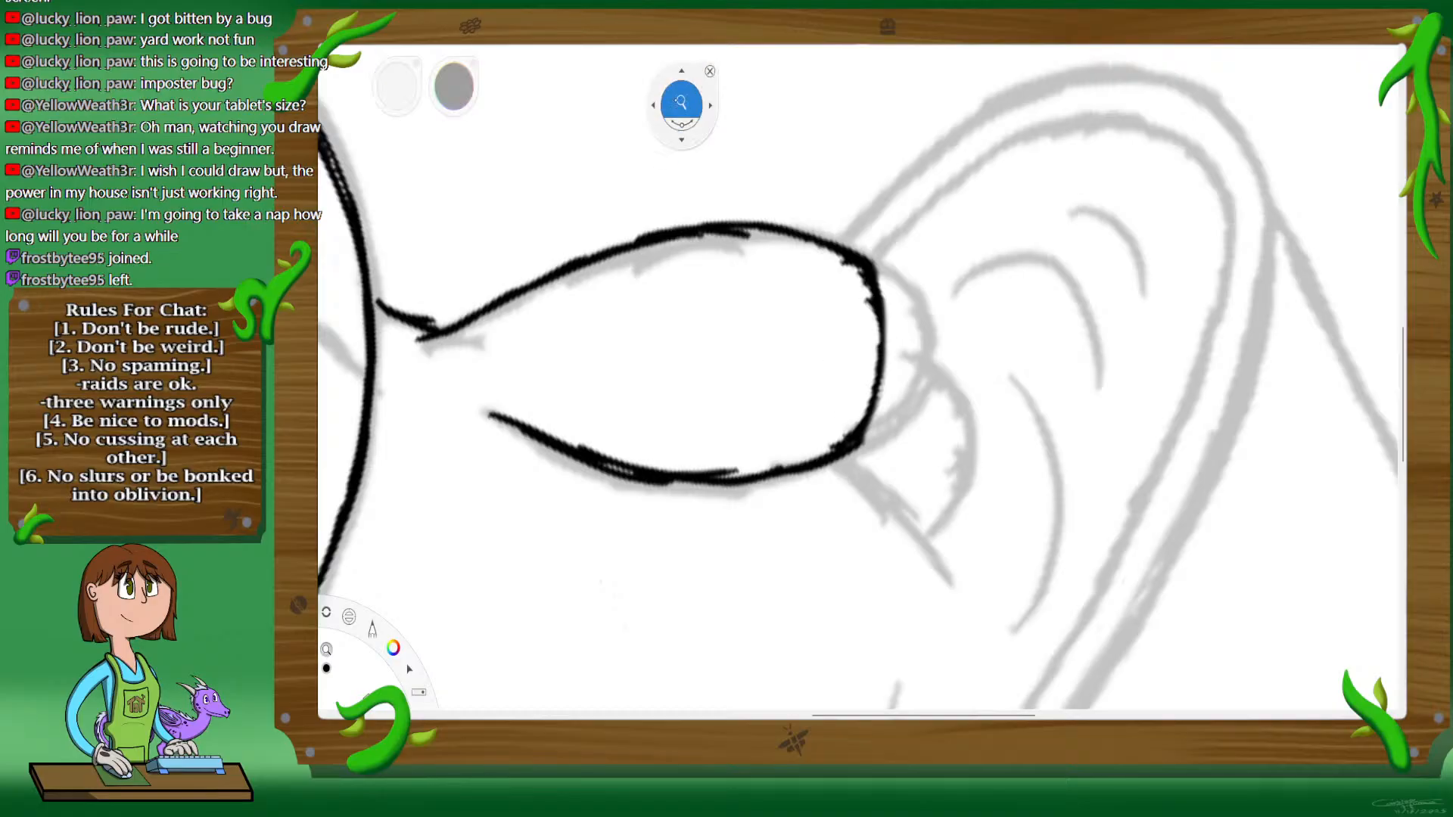
left_click_drag(890, 436, 974, 399)
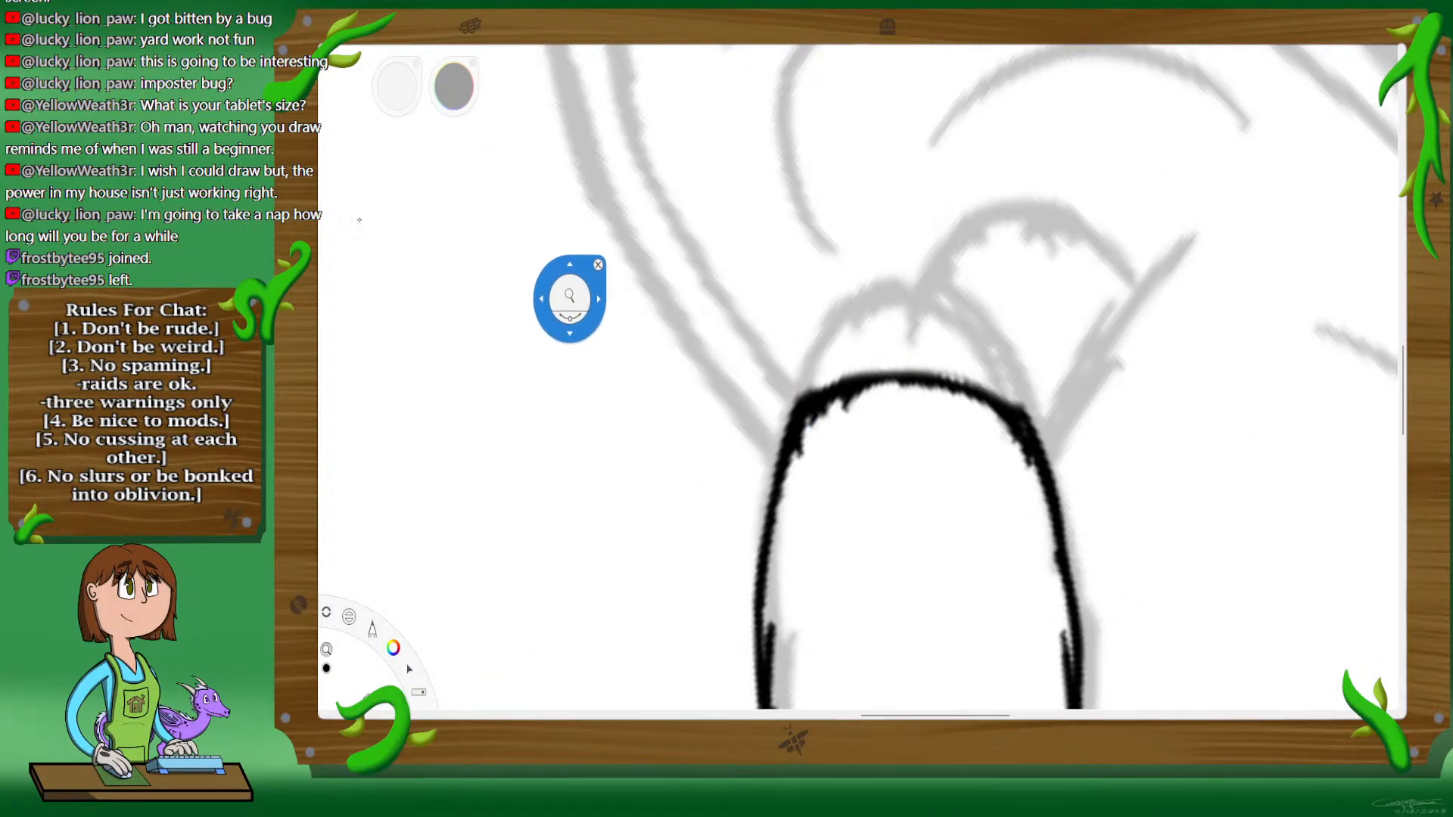
key("space")
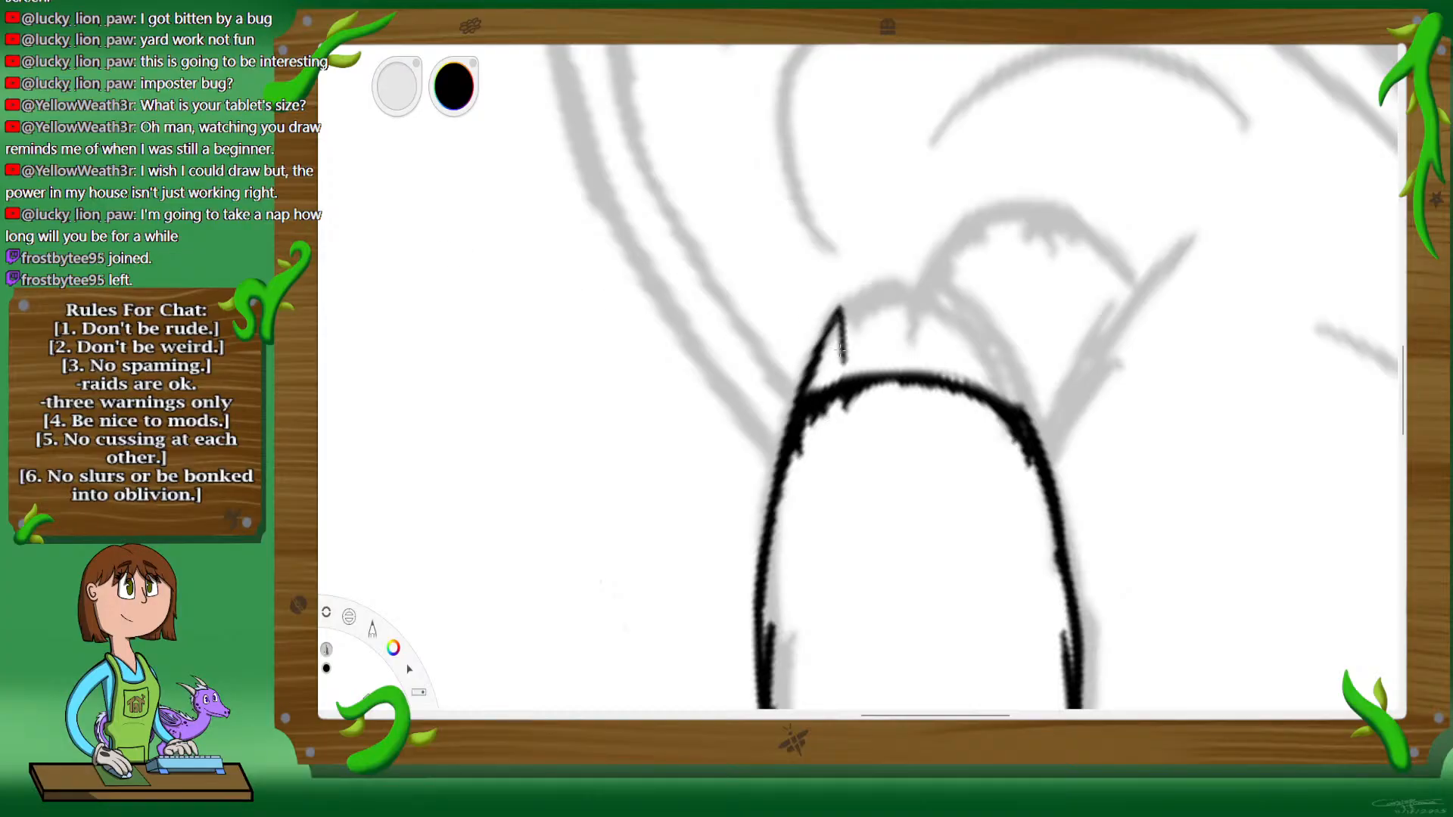
mouse_move(878, 371)
left_mouse_down()
mouse_move(896, 298)
mouse_move(931, 375)
left_mouse_up()
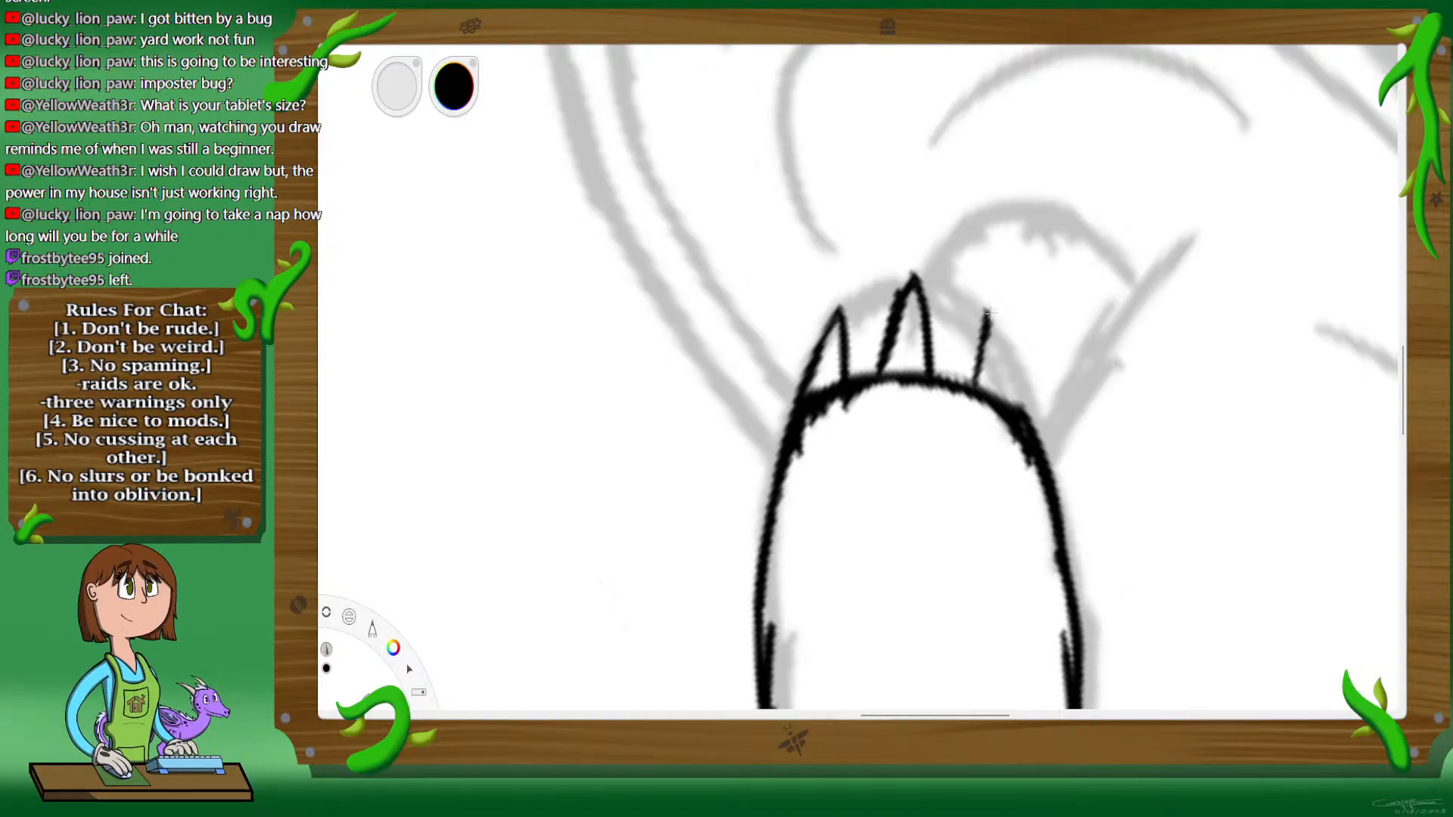
left_click_drag(988, 311, 1008, 378)
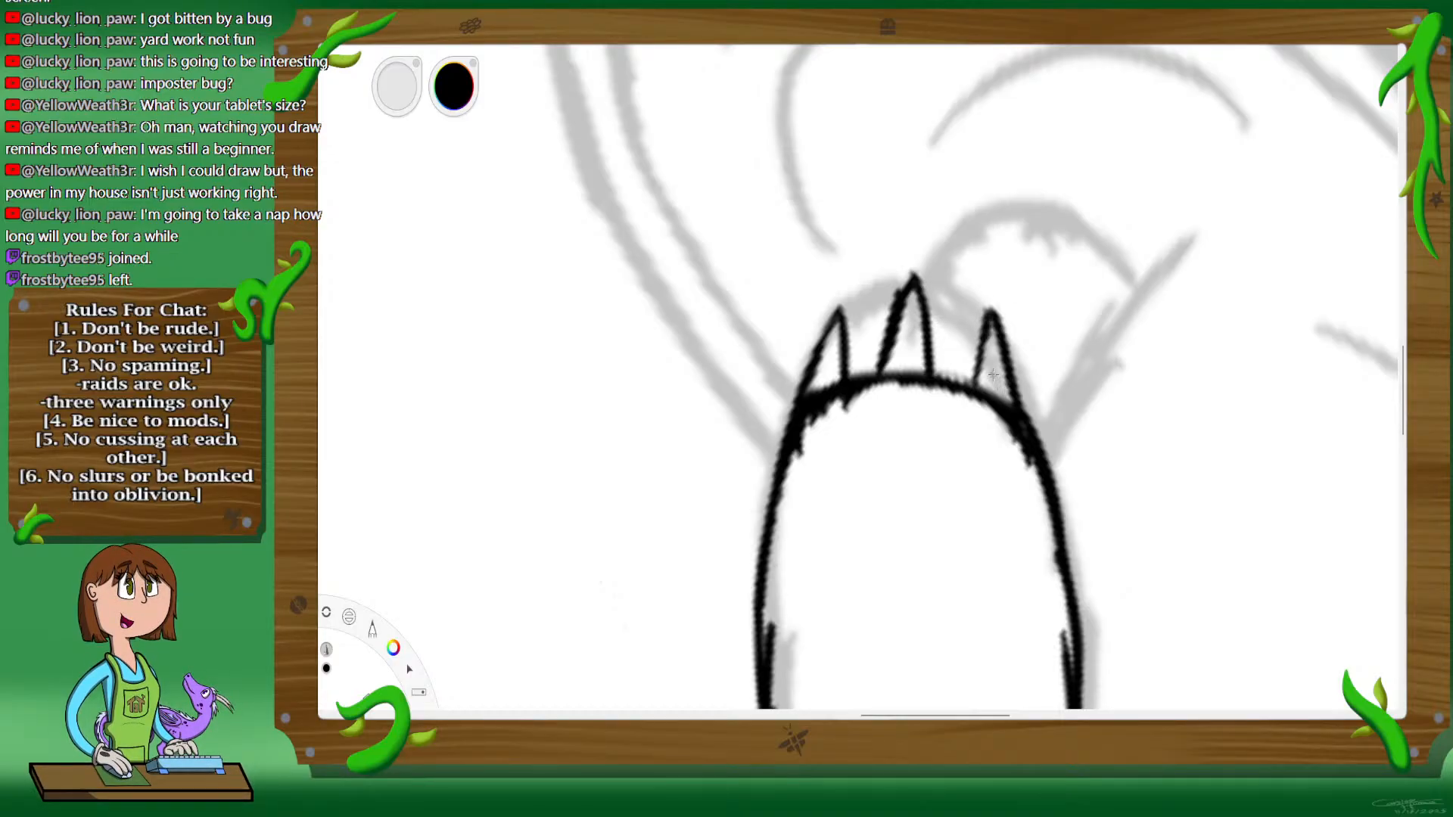
Step: Ink the body's lower side edge beneath the right paw and the small rounded tail beside it in black
key("space")
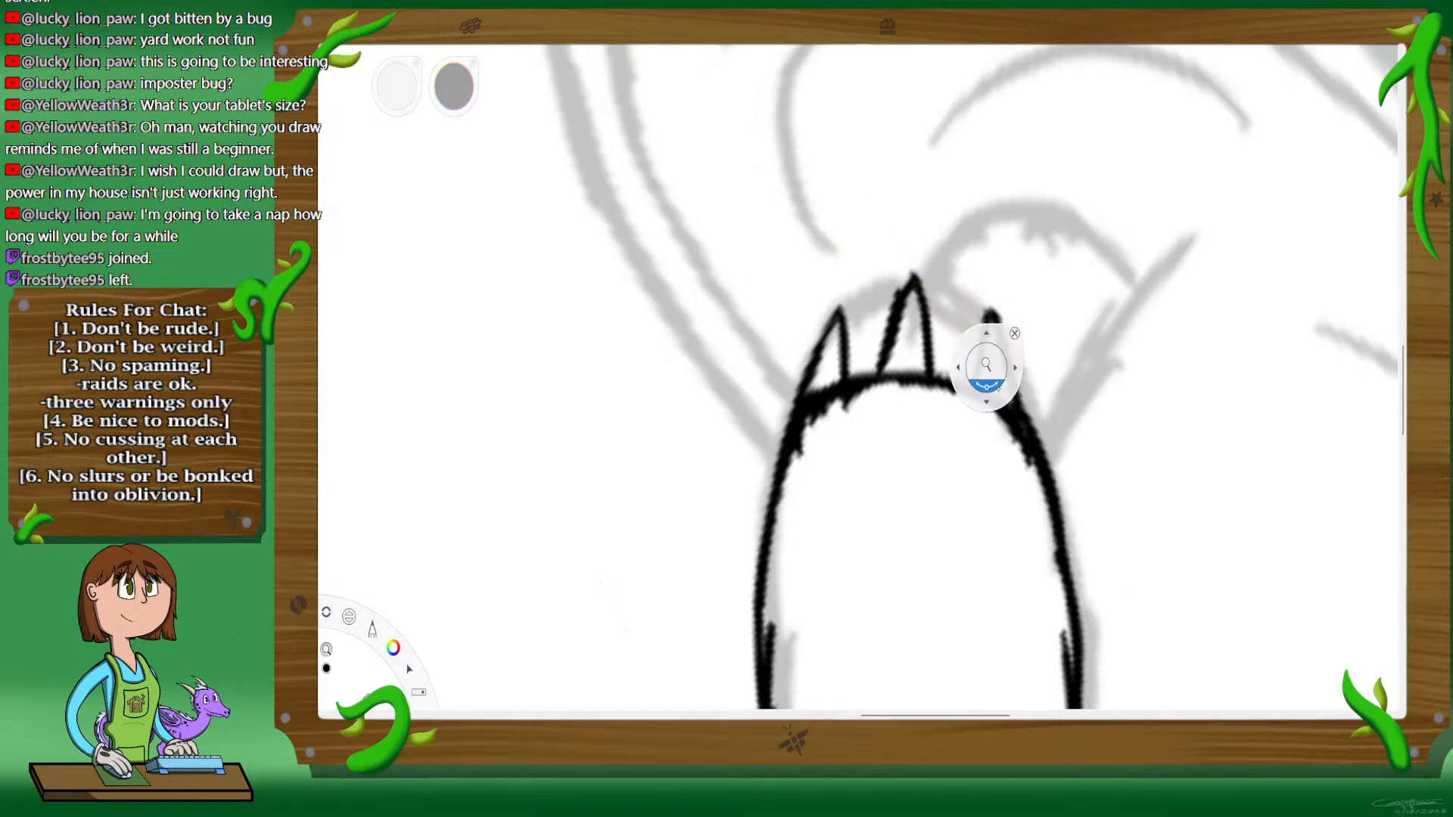
left_click_drag(996, 384, 995, 401)
mouse_move(862, 472)
left_mouse_down()
mouse_move(1041, 386)
mouse_move(1048, 435)
left_mouse_up()
mouse_move(1096, 430)
left_mouse_down()
mouse_move(976, 351)
mouse_move(977, 303)
left_mouse_up()
left_click_drag(879, 218, 1027, 252)
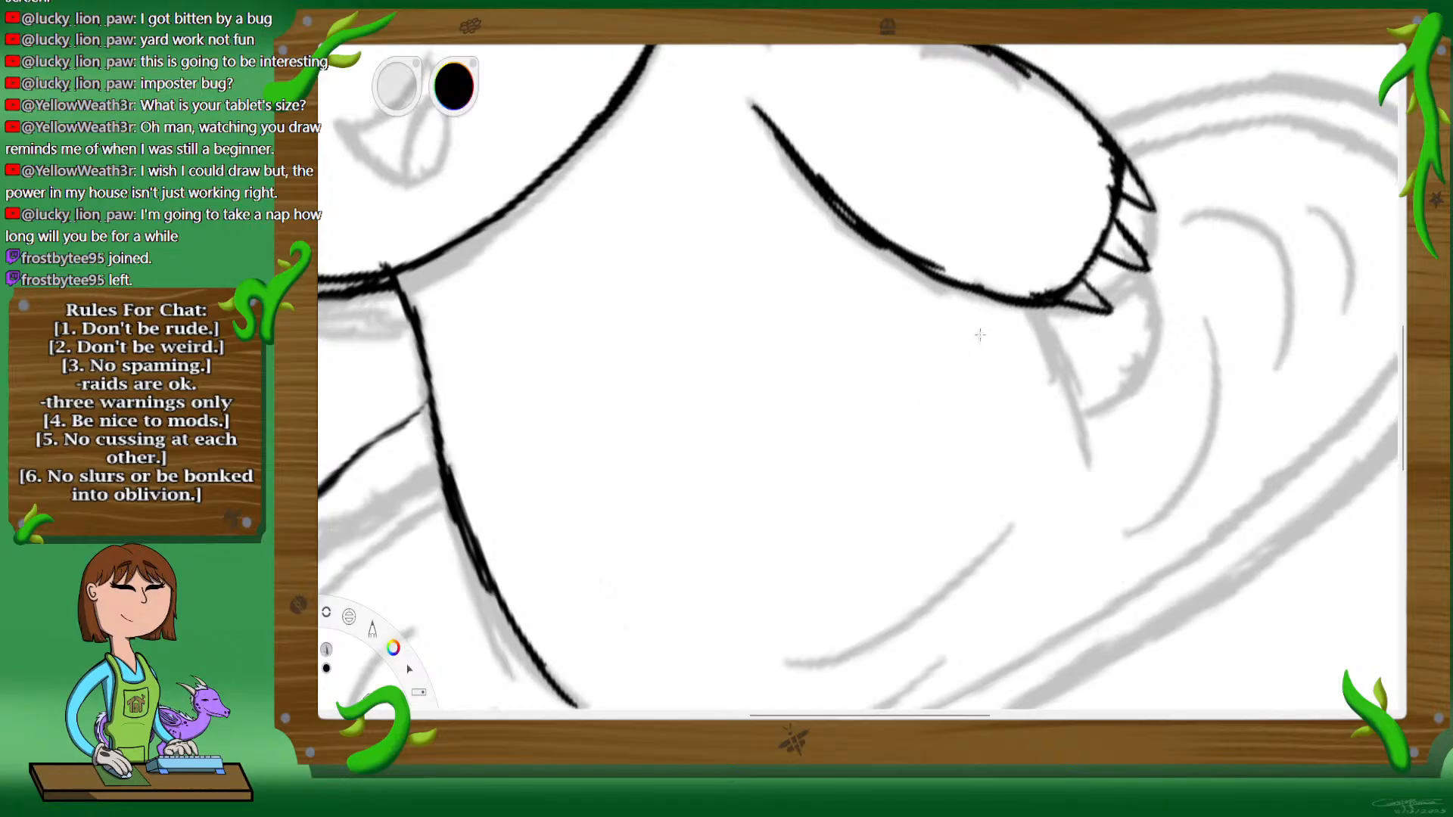
left_click_drag(1034, 303, 1087, 450)
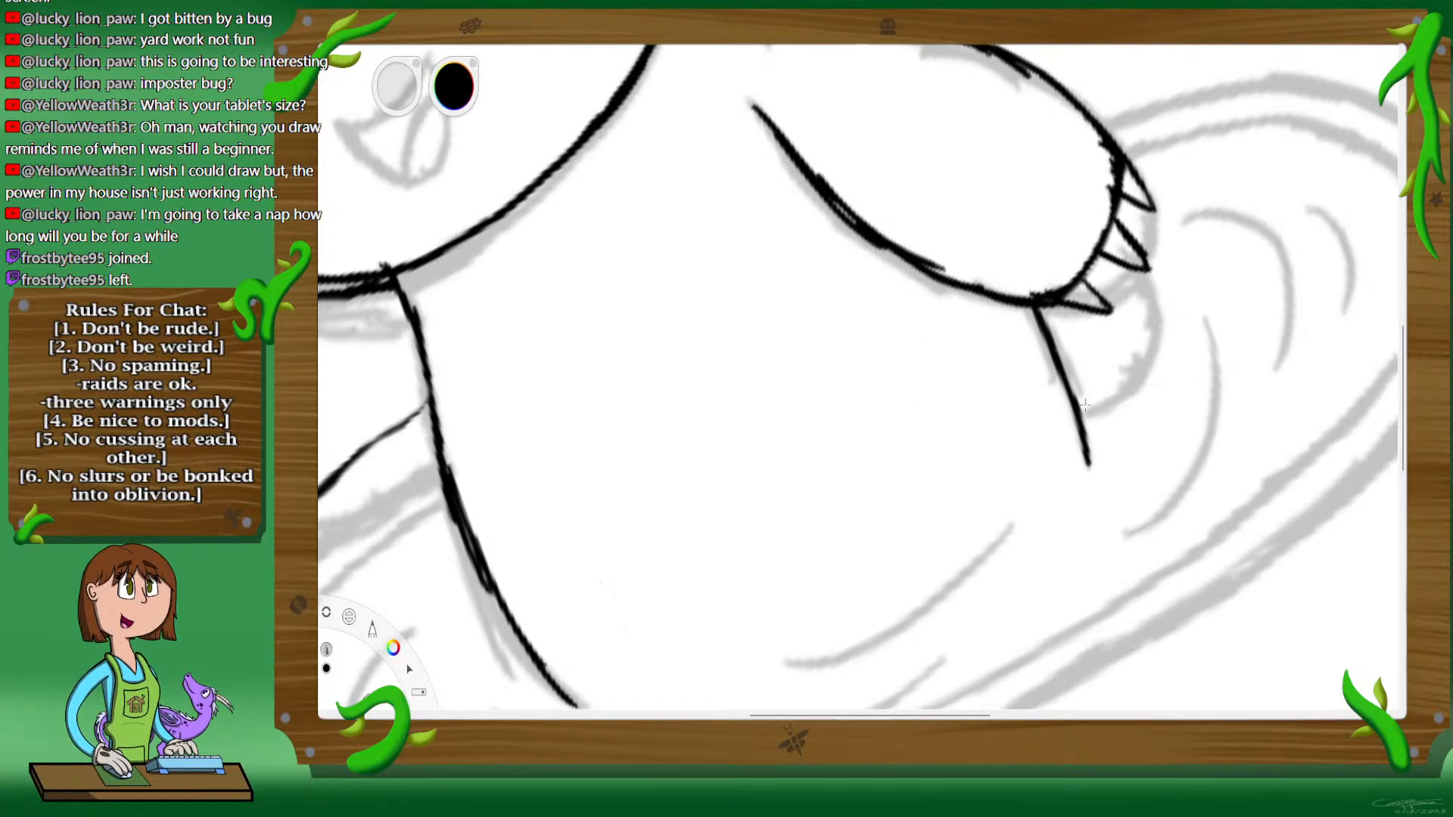
left_click_drag(1143, 347, 1126, 267)
left_click_drag(1115, 389, 1086, 413)
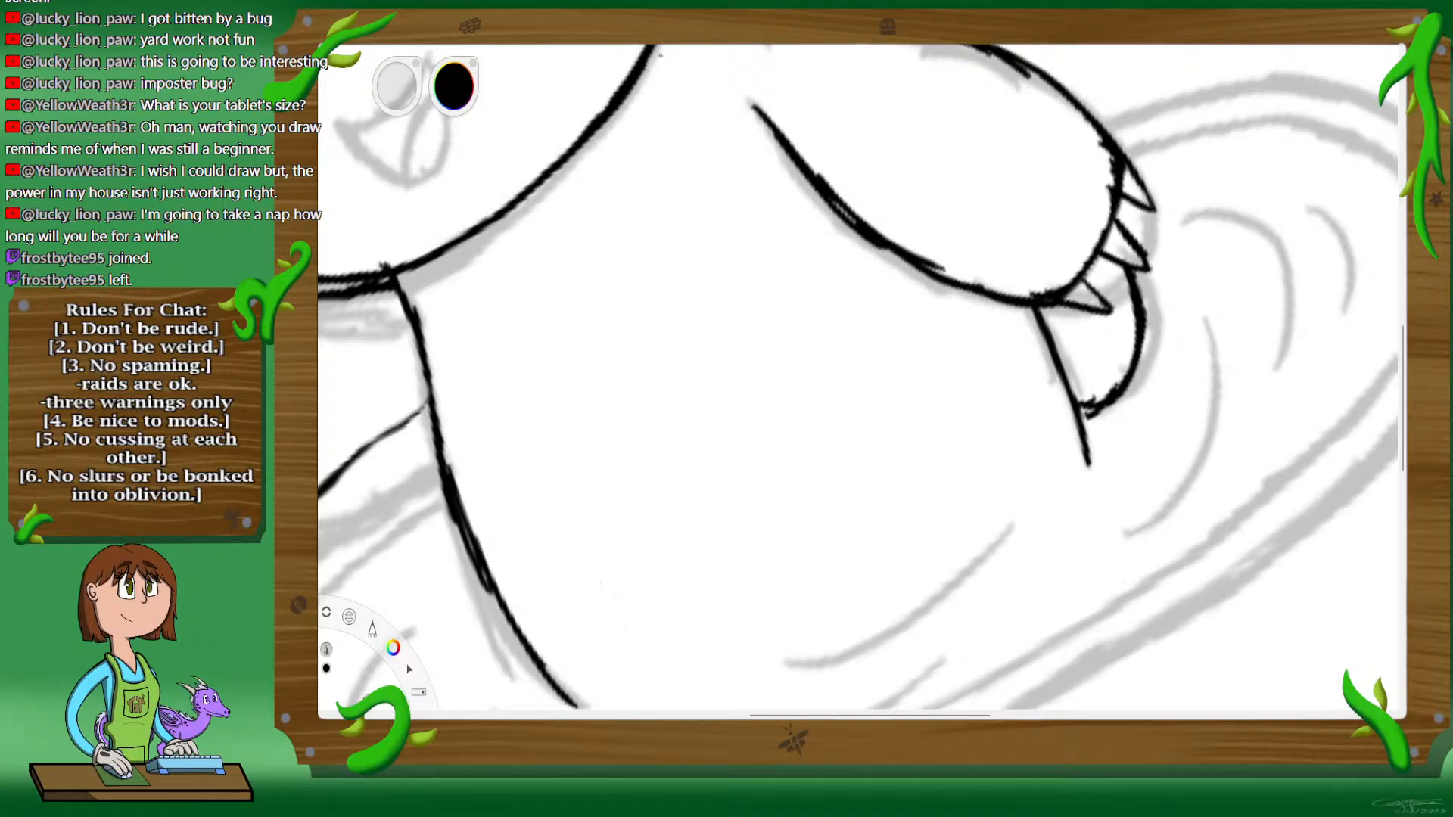
Step: Re-ink the underside of the left arm as a thicker, straighter black line reaching the body's edge
key("space")
left_click_drag(749, 538, 1154, 368)
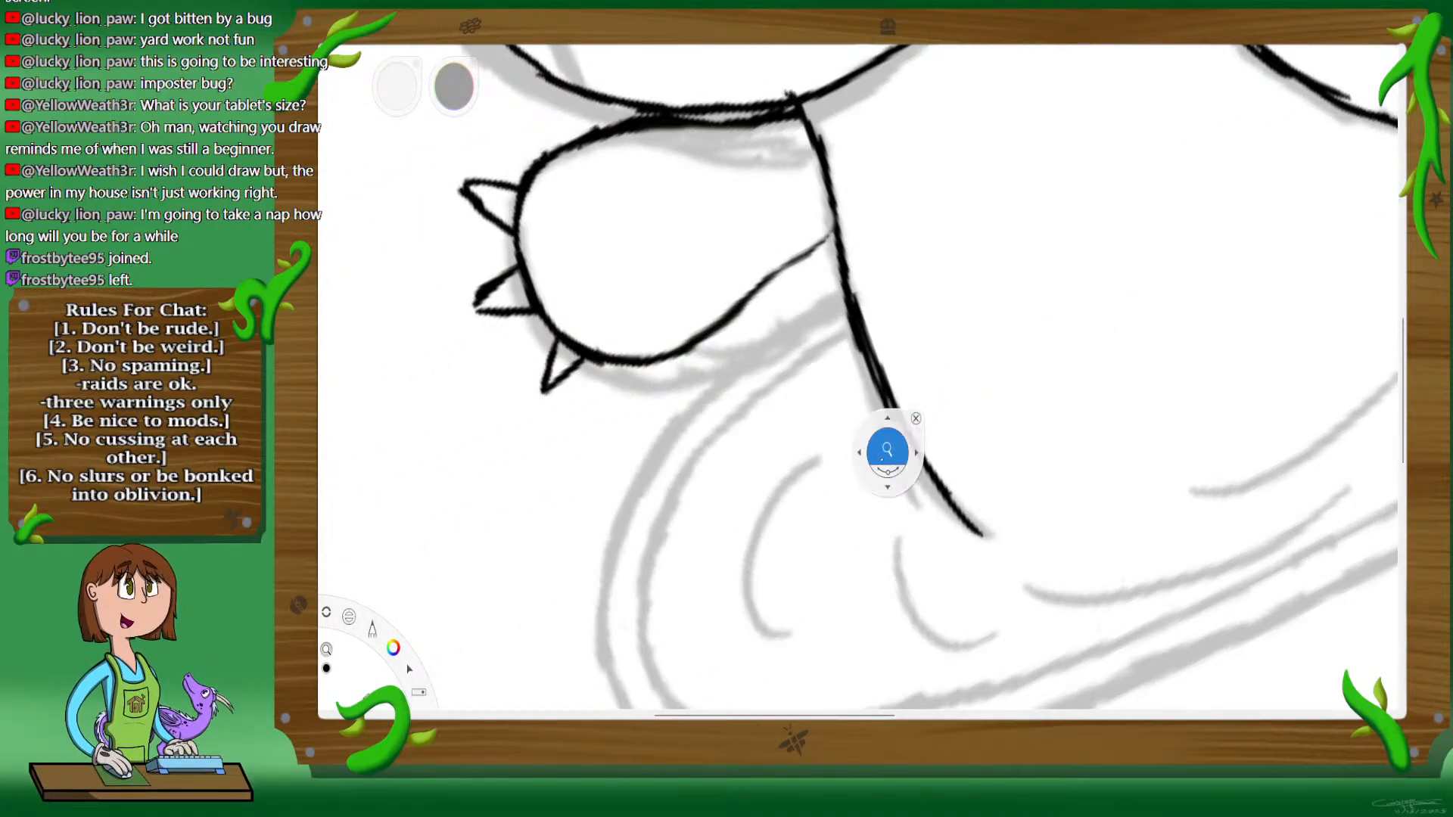
mouse_move(888, 470)
left_mouse_down()
mouse_move(845, 472)
mouse_move(863, 475)
left_mouse_up()
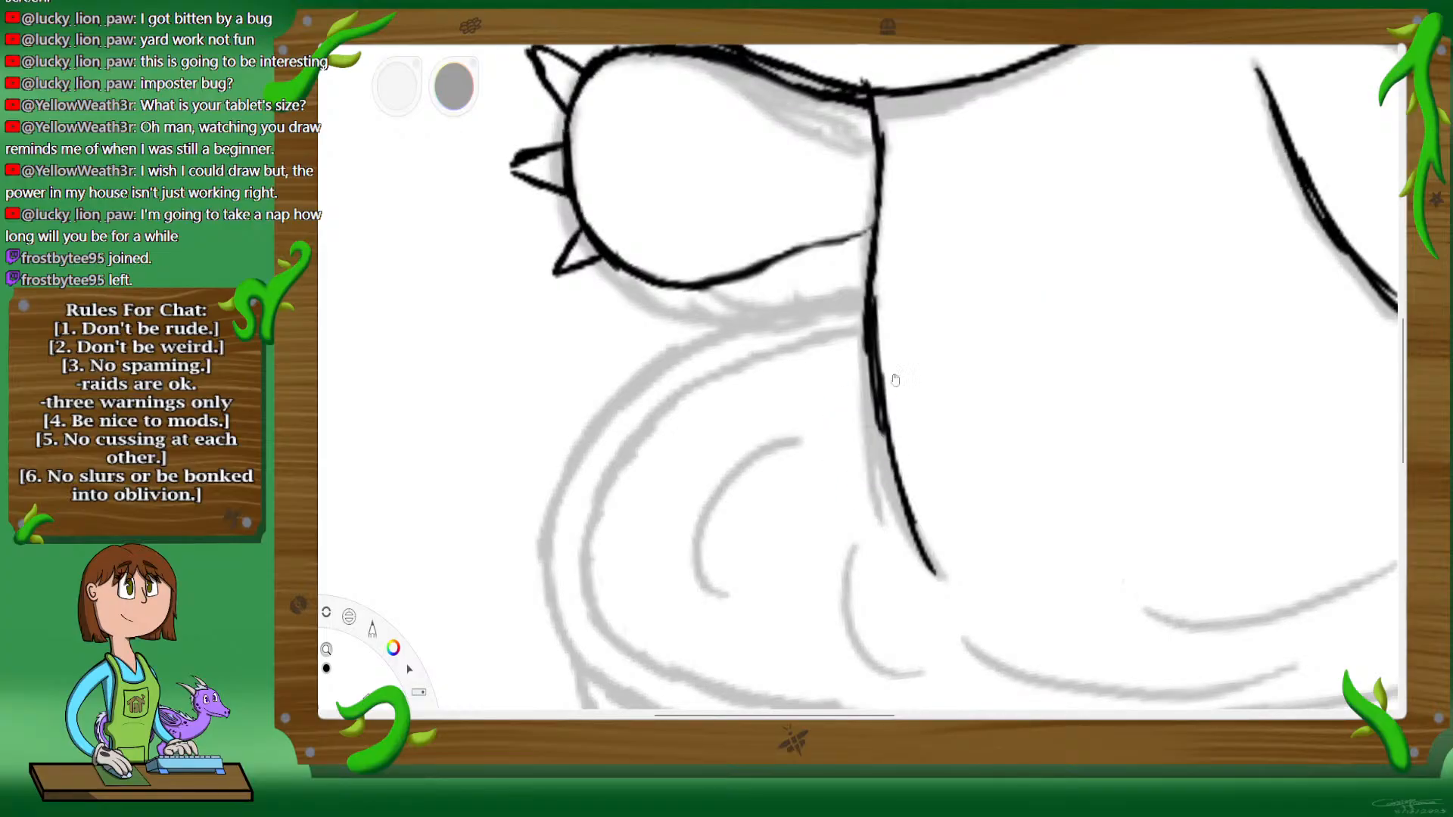
left_click_drag(895, 380, 1054, 492)
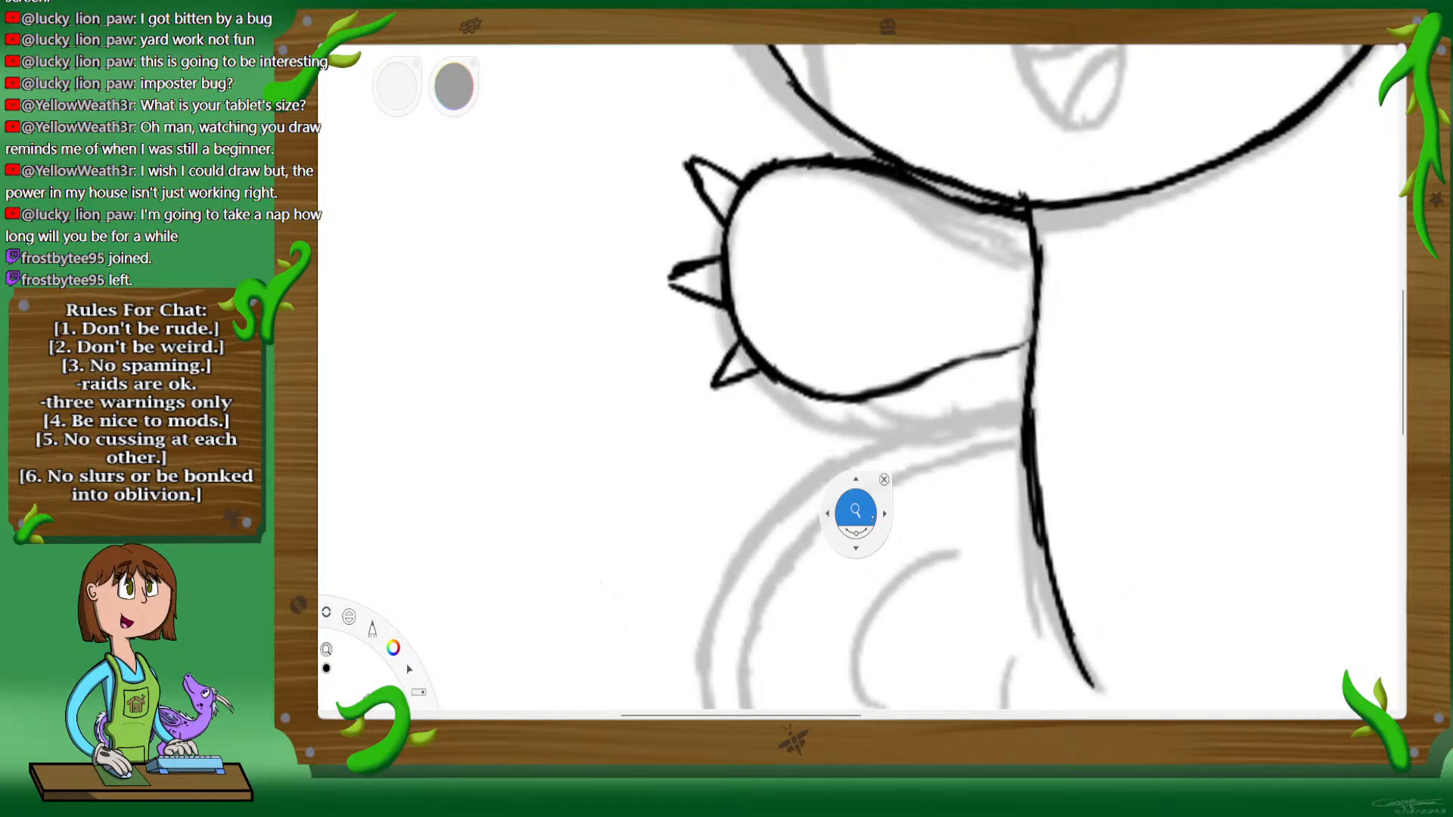
left_click_drag(832, 448, 842, 433)
left_click_drag(921, 378, 929, 374)
left_click_drag(1011, 402, 907, 350)
left_click_drag(1036, 328, 955, 379)
left_click_drag(1041, 282, 1017, 354)
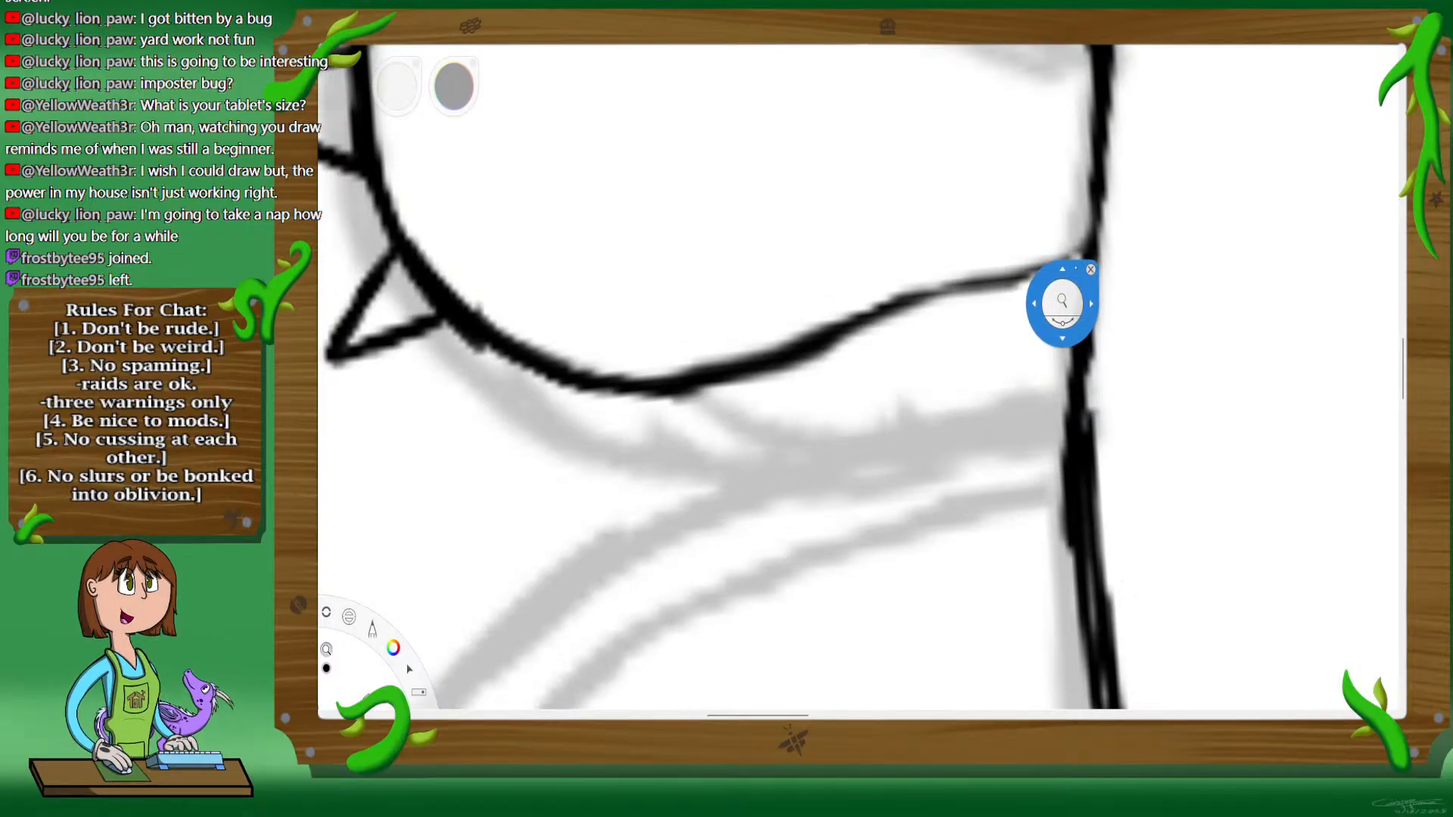
left_click_drag(819, 351, 1050, 257)
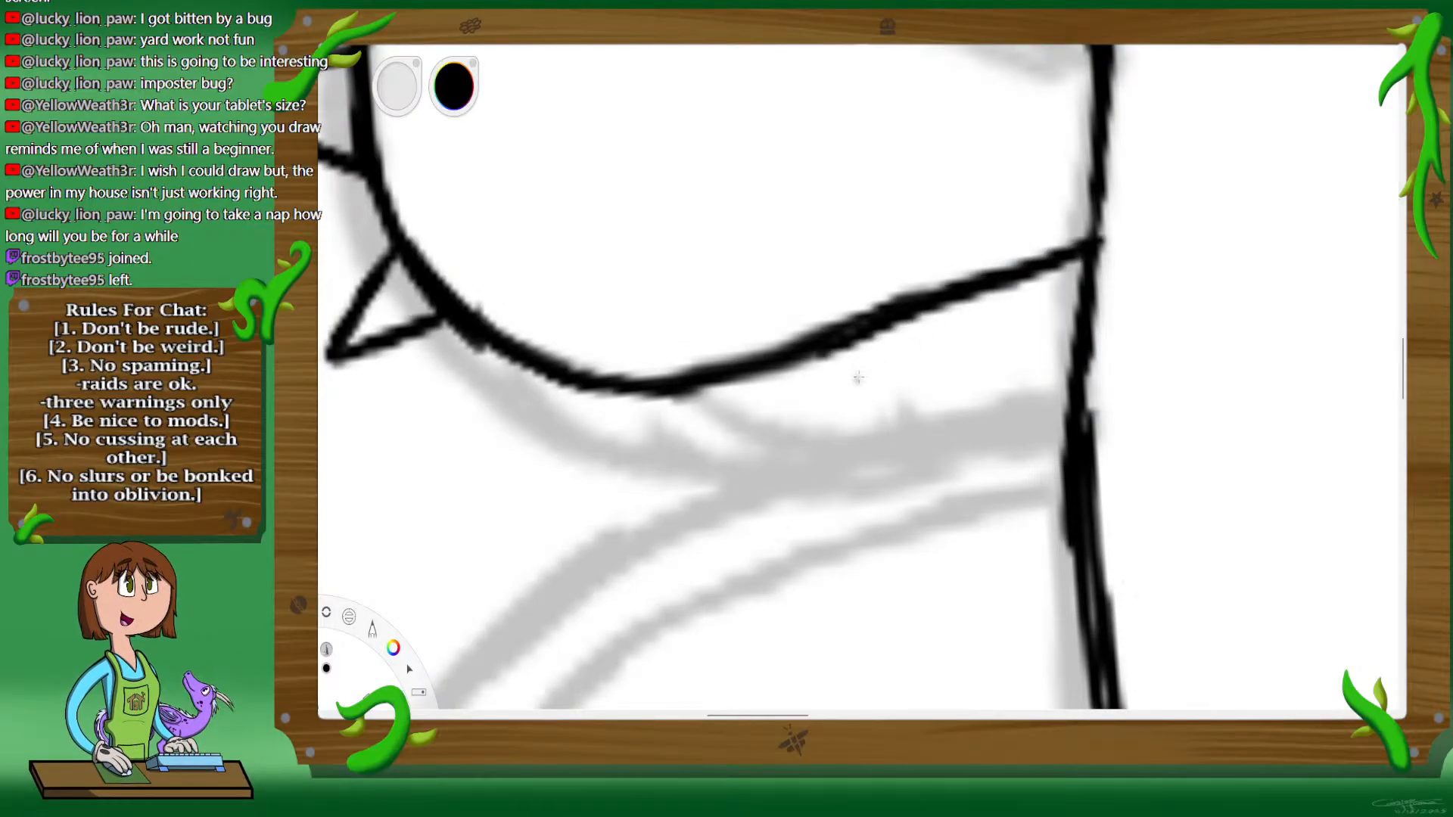
Step: Try inking three liquid drips of different lengths along the underside of the left arm
mouse_move(900, 321)
left_mouse_down()
mouse_move(887, 469)
mouse_move(931, 478)
mouse_move(946, 376)
left_mouse_up()
left_click_drag(948, 428, 947, 305)
key("space")
left_click_drag(739, 476, 1035, 434)
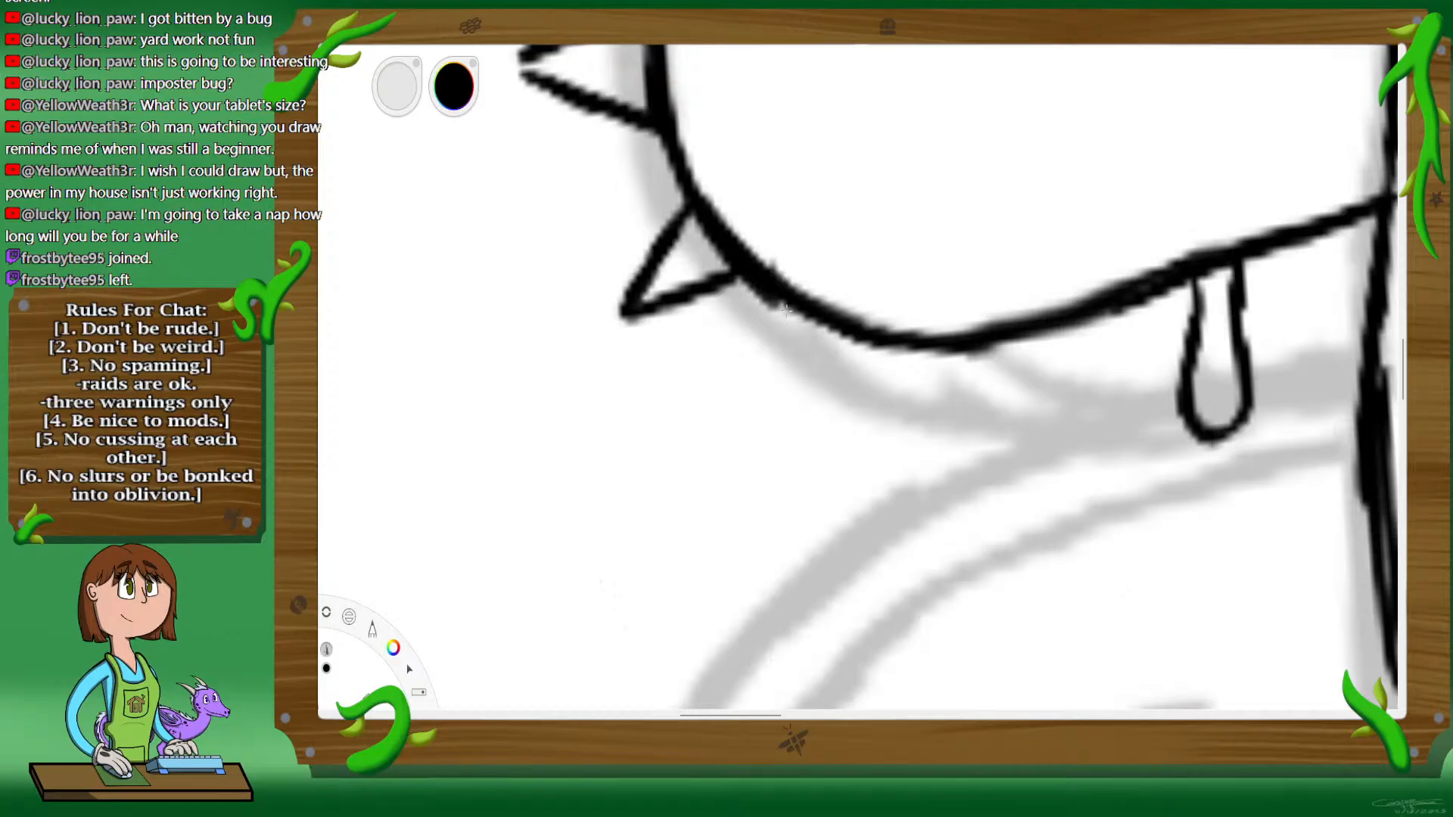
left_click_drag(785, 309, 800, 434)
mouse_move(792, 490)
left_mouse_down()
mouse_move(853, 577)
mouse_move(900, 548)
mouse_move(899, 571)
mouse_move(871, 344)
left_mouse_up()
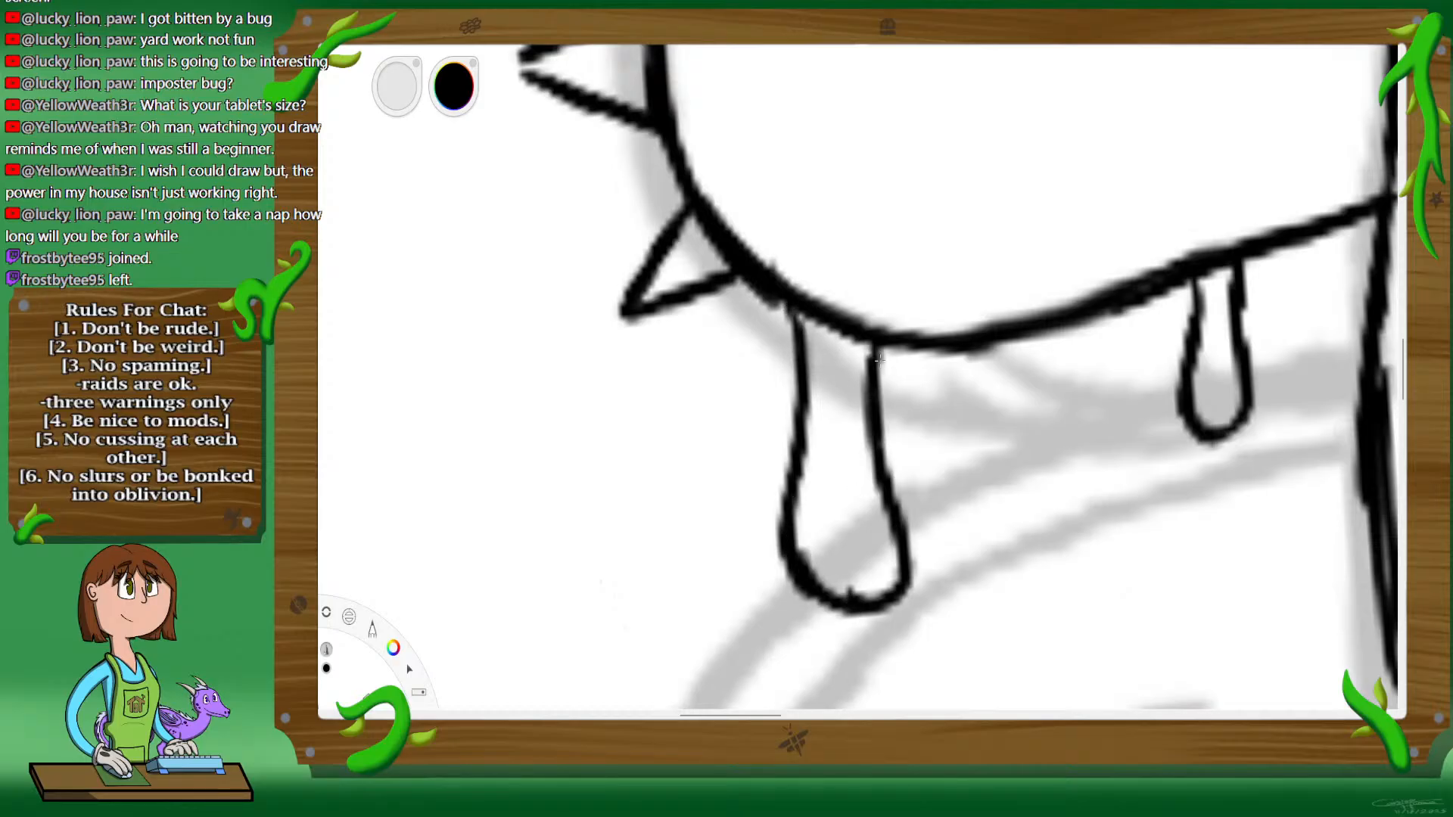
mouse_move(971, 352)
left_mouse_down()
mouse_move(977, 406)
mouse_move(975, 380)
mouse_move(1007, 396)
mouse_move(1026, 380)
mouse_move(1023, 341)
left_mouse_up()
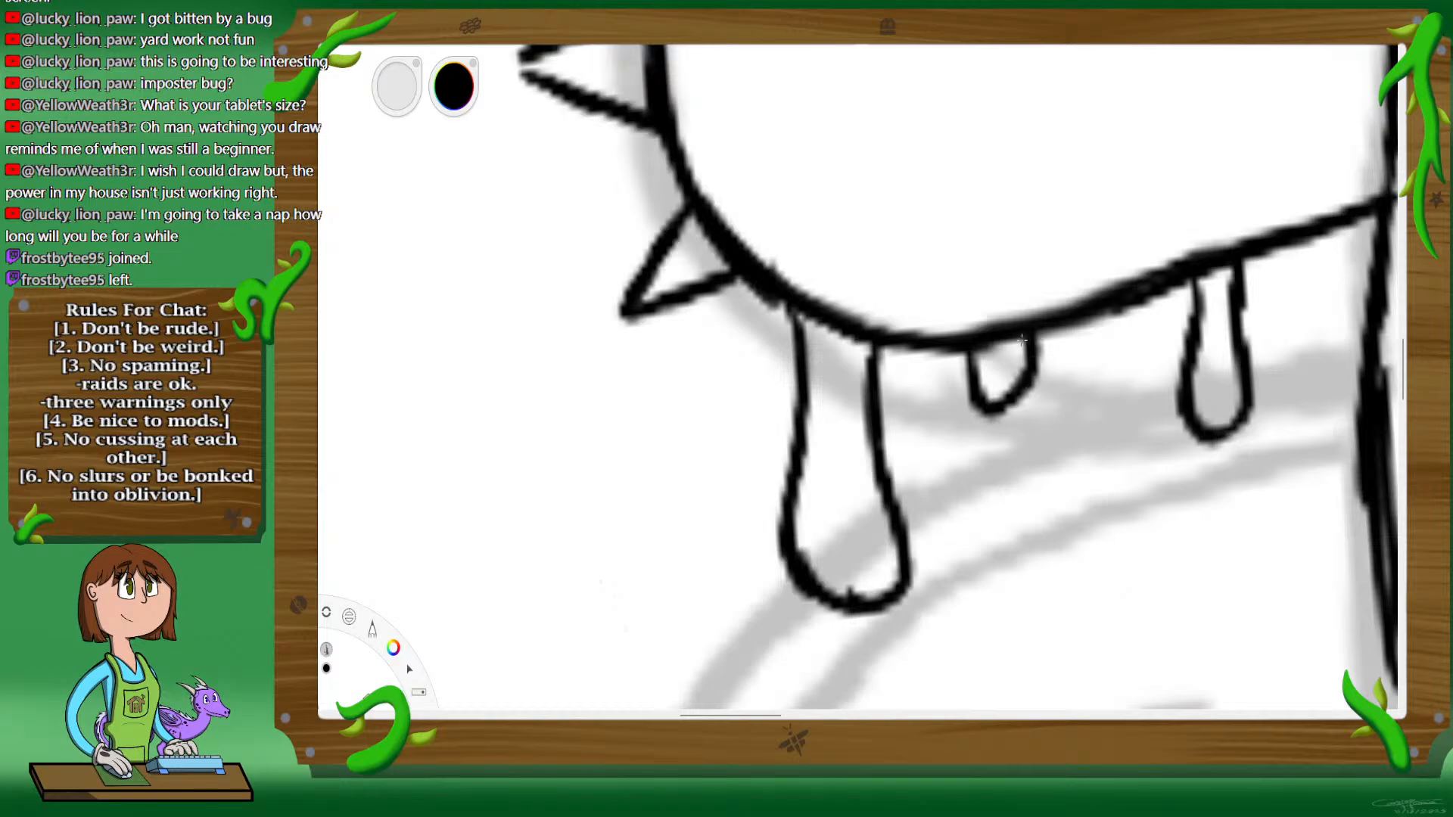
Step: Undo the three drips hanging beneath the left arm
key("space")
mouse_move(869, 334)
left_mouse_down()
mouse_move(989, 421)
mouse_move(882, 353)
left_mouse_up()
left_click_drag(873, 403, 876, 402)
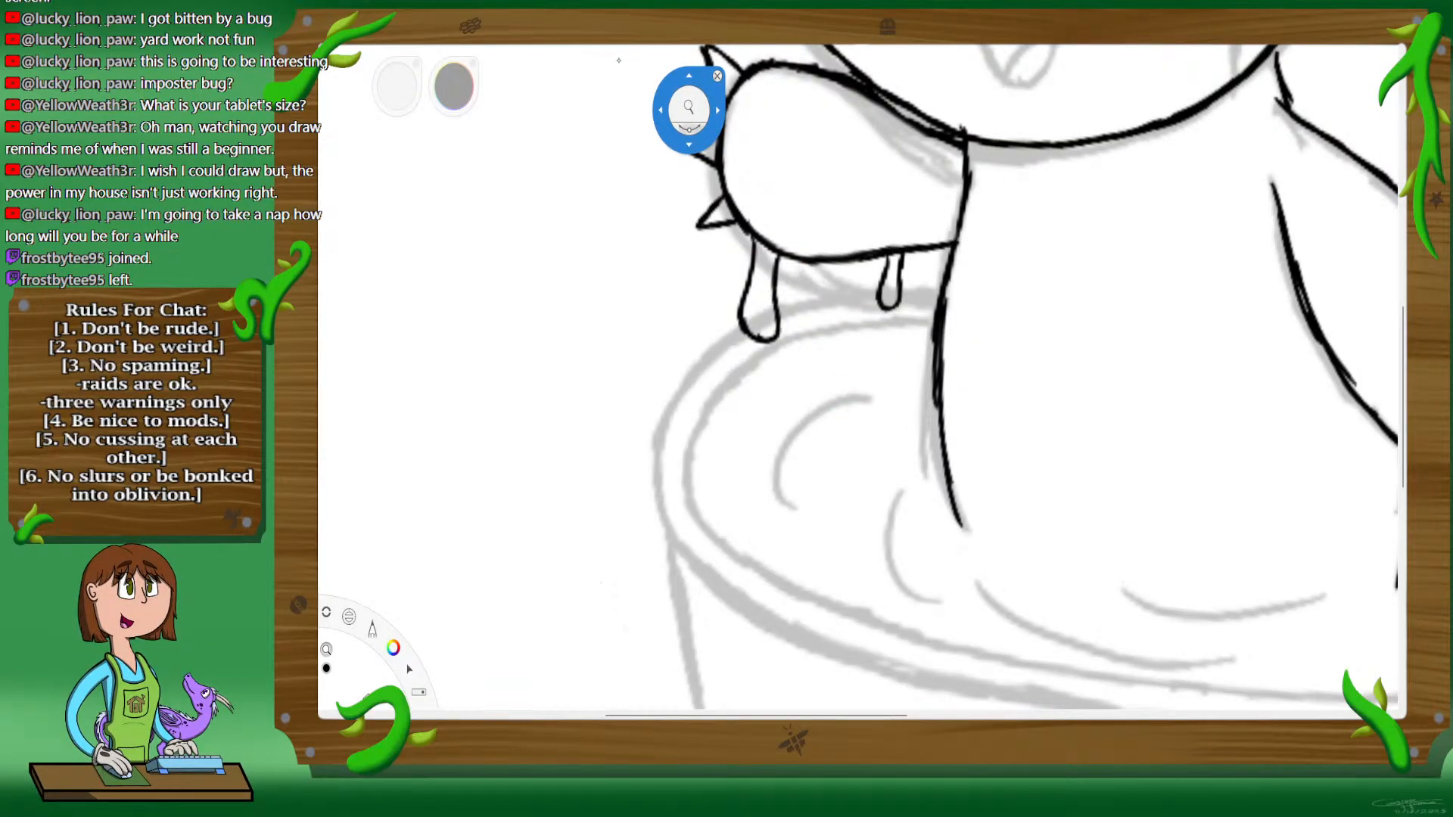
key("ctrl+z")
key("ctrl+z")
key("ctrl+z")
key("ctrl+z")
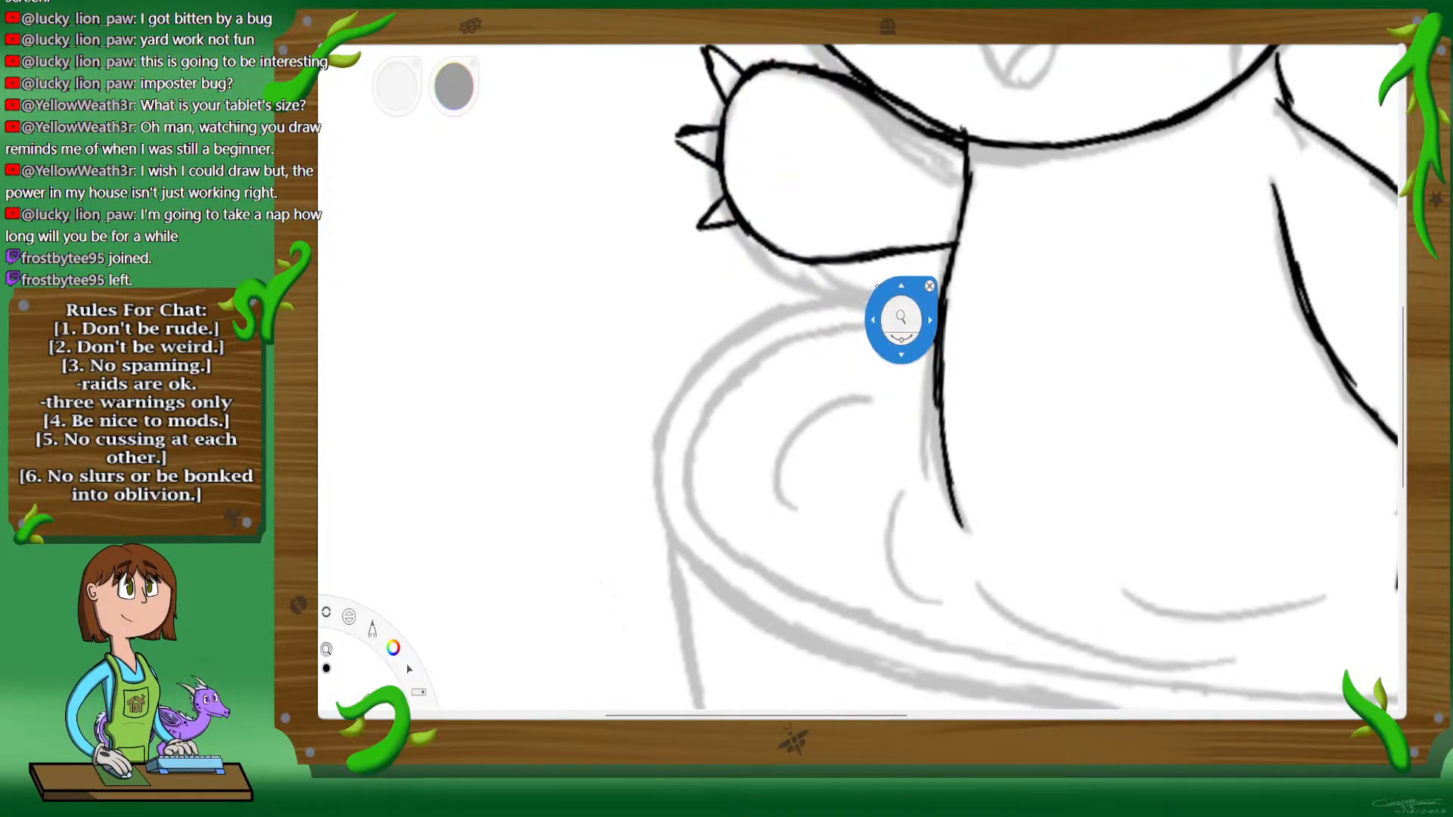
Step: Ink a narrow drip near the body, a short middle drip and a longer drip near the claws under the left arm
left_click_drag(870, 277, 977, 302)
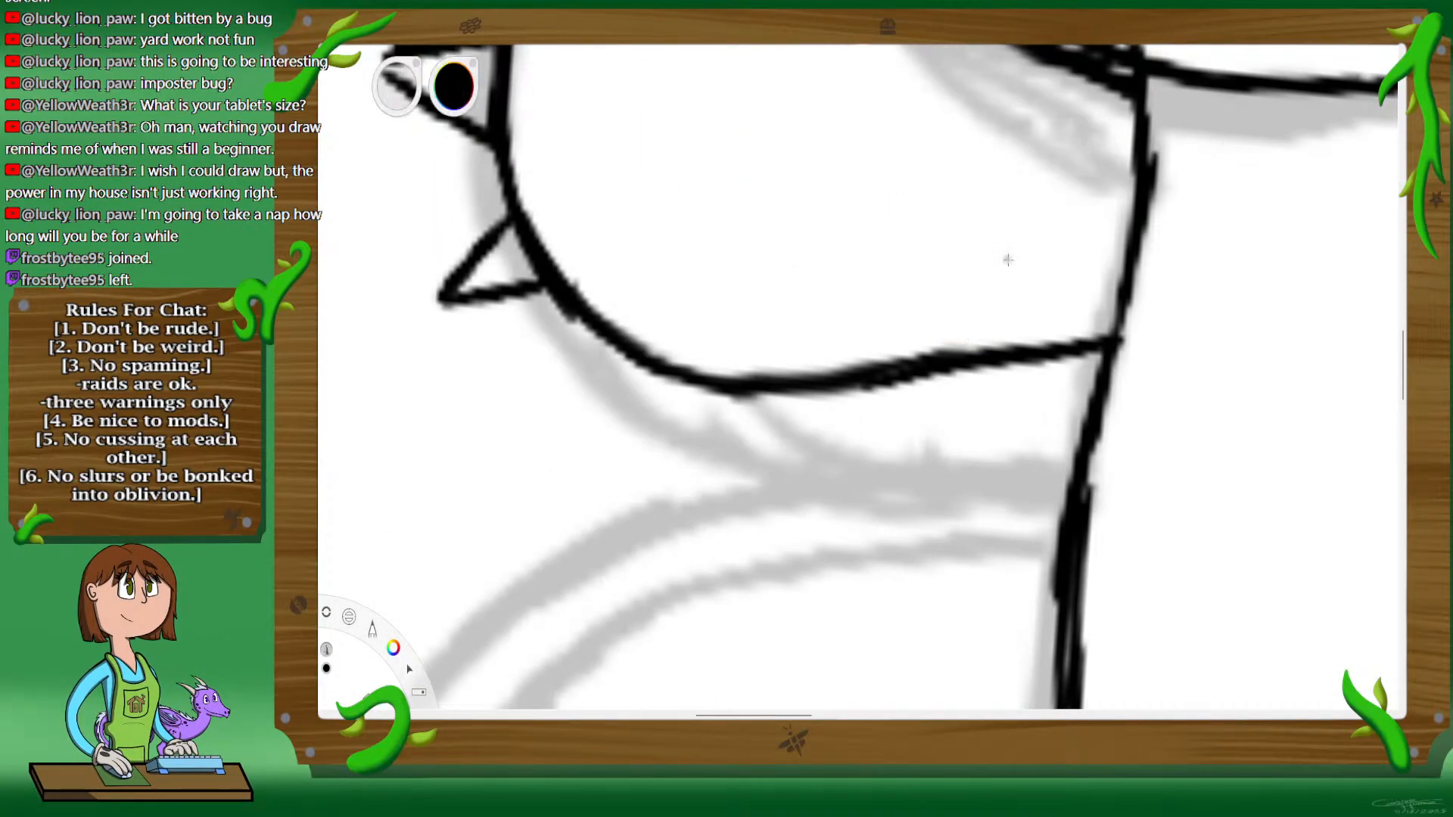
mouse_move(943, 375)
left_mouse_down()
mouse_move(937, 462)
mouse_move(961, 499)
mouse_move(983, 491)
mouse_move(978, 367)
left_mouse_up()
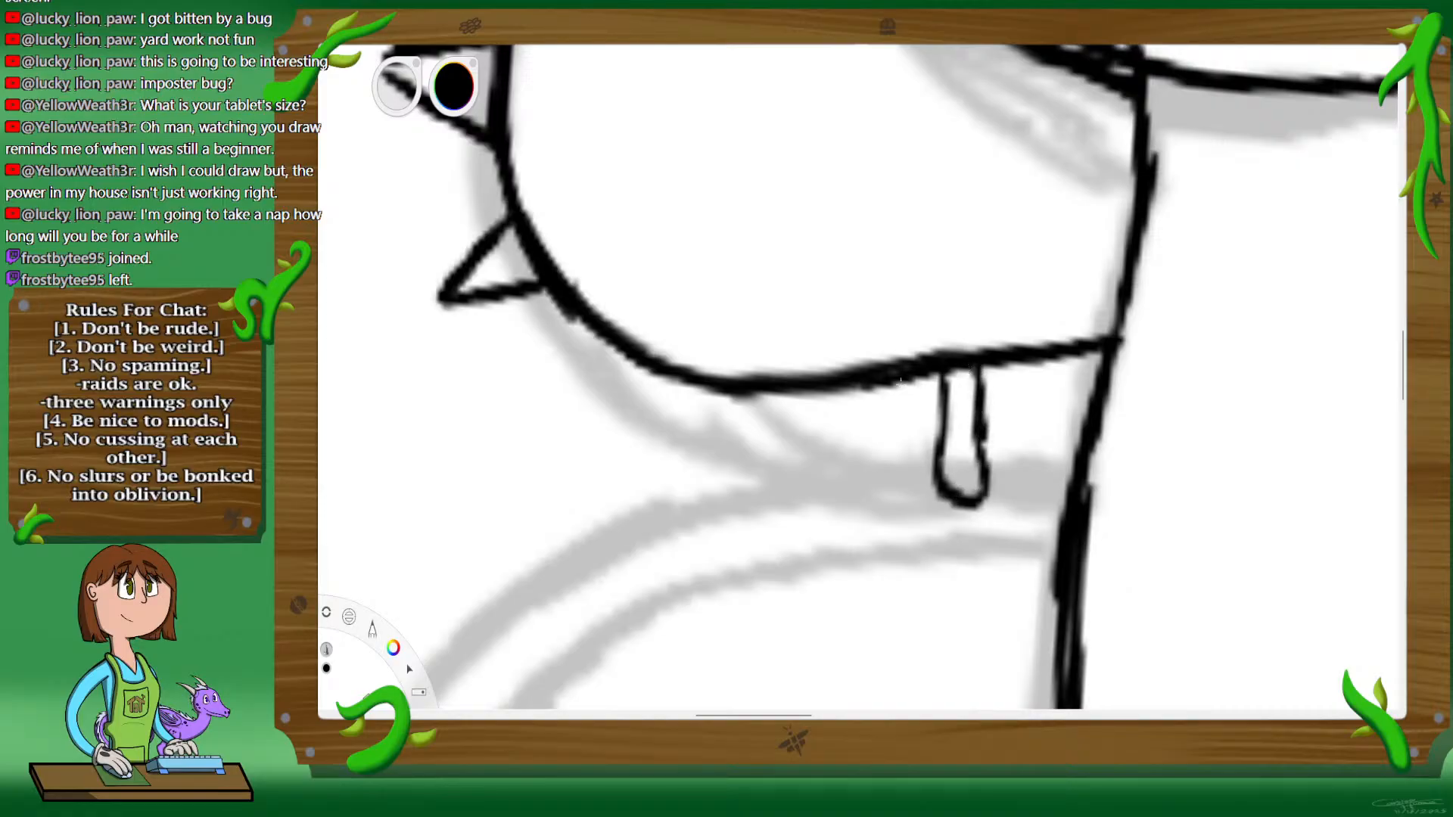
mouse_move(805, 394)
left_mouse_down()
mouse_move(811, 411)
mouse_move(856, 416)
mouse_move(866, 387)
left_mouse_up()
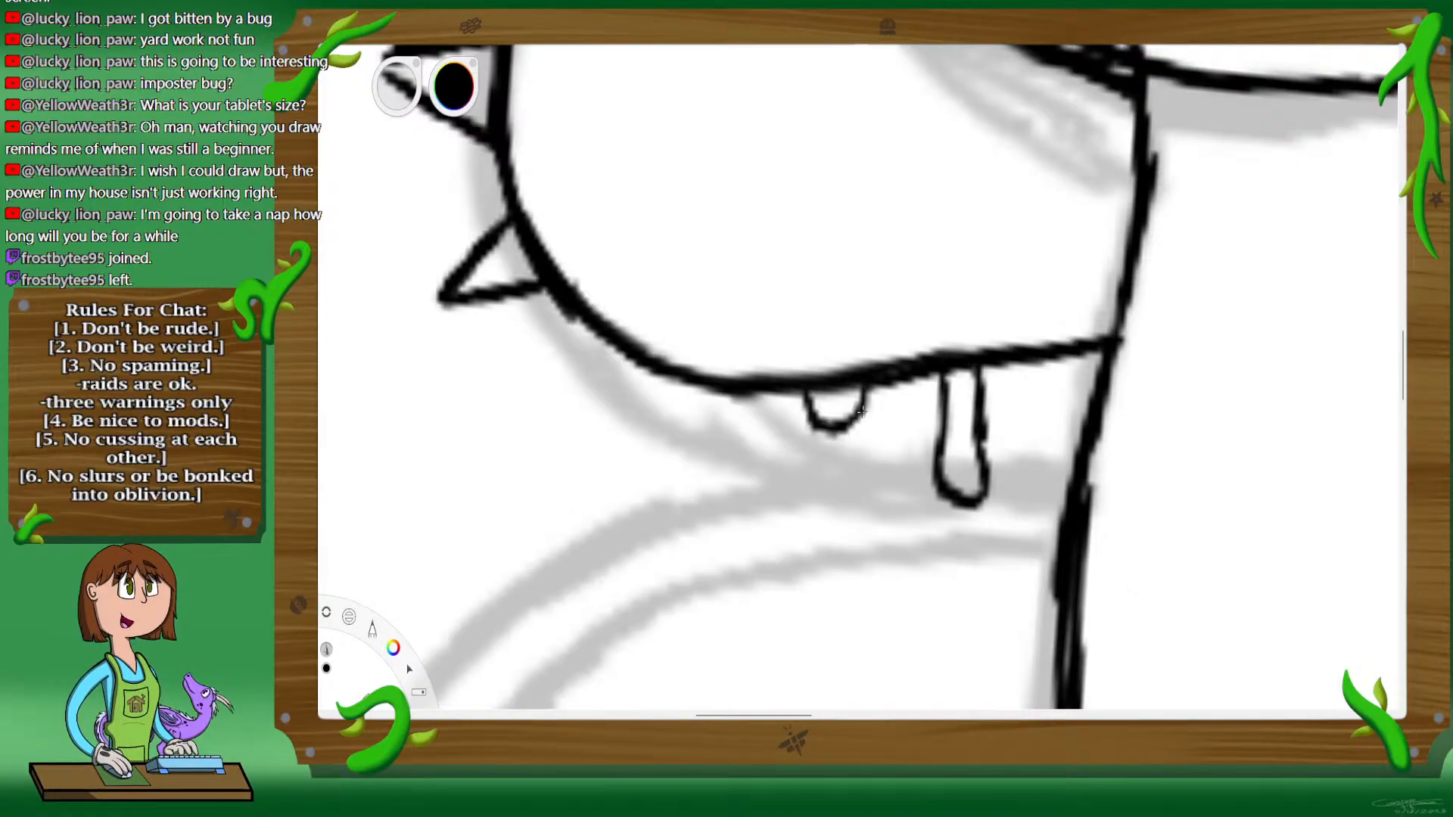
key("space")
mouse_move(697, 336)
left_mouse_down()
mouse_move(856, 315)
mouse_move(782, 378)
mouse_move(768, 485)
mouse_move(836, 538)
mouse_move(858, 496)
mouse_move(844, 387)
left_mouse_up()
mouse_move(765, 312)
left_mouse_down()
mouse_move(766, 469)
mouse_move(818, 539)
mouse_move(842, 505)
left_mouse_up()
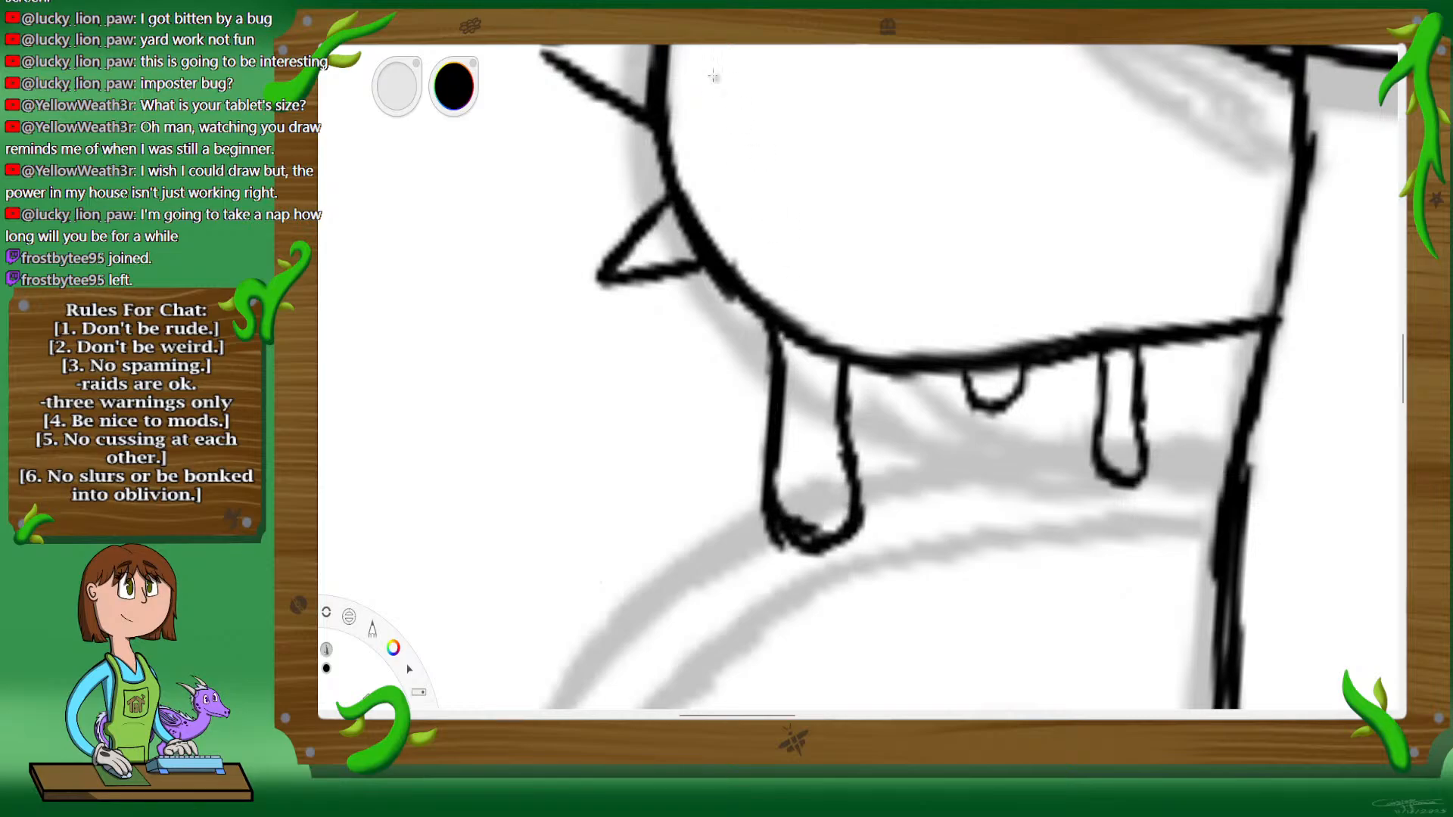
Step: Turn on the vertical symmetry guide and straighten the canvas over the body and teacup
key("space")
left_click_drag(914, 382, 984, 485)
left_click_drag(1105, 491, 847, 429)
left_click_drag(1109, 344, 987, 392)
left_click_drag(1013, 216, 1042, 288)
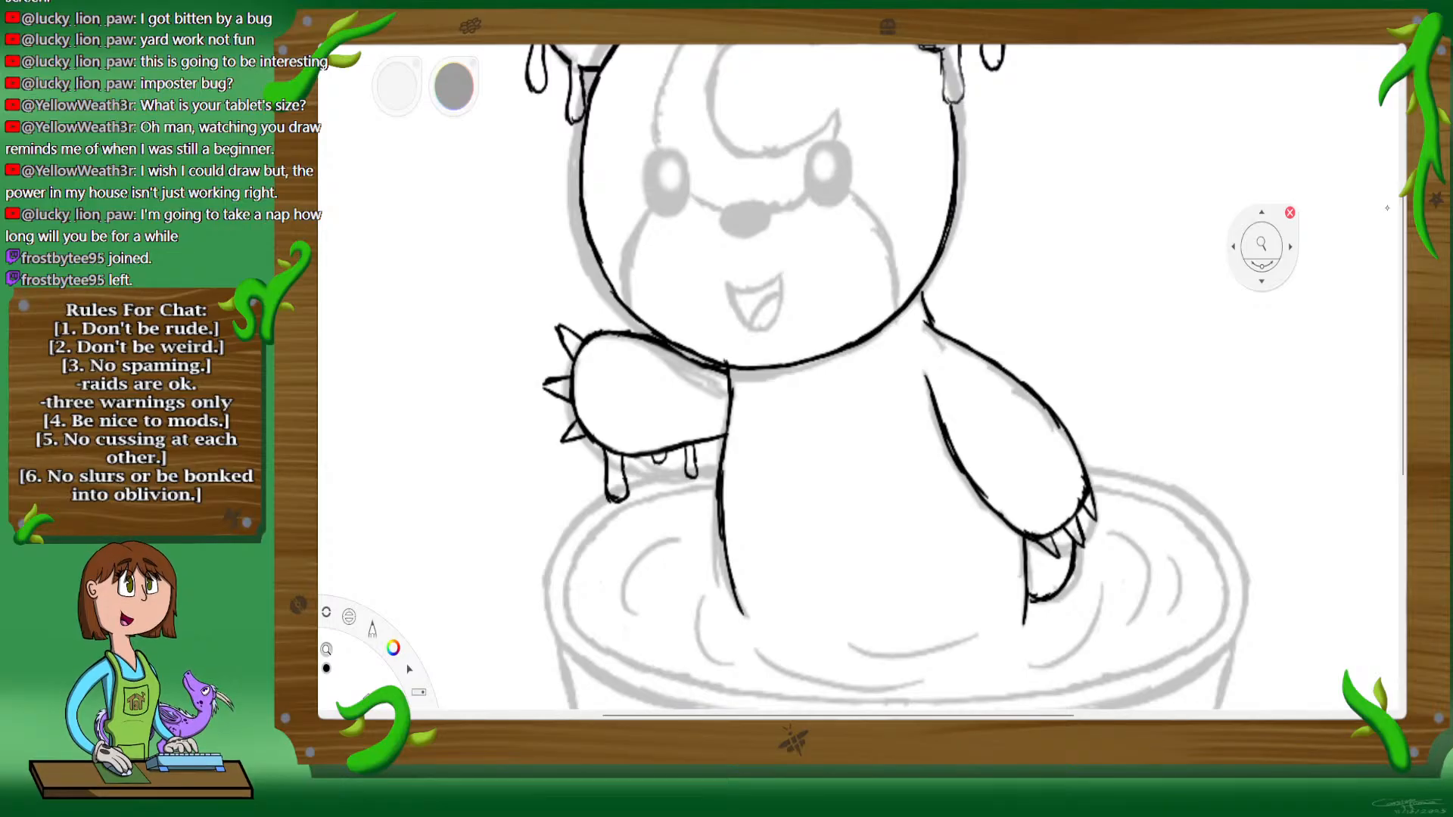
mouse_move(924, 452)
left_mouse_down()
mouse_move(946, 425)
mouse_move(919, 457)
left_mouse_up()
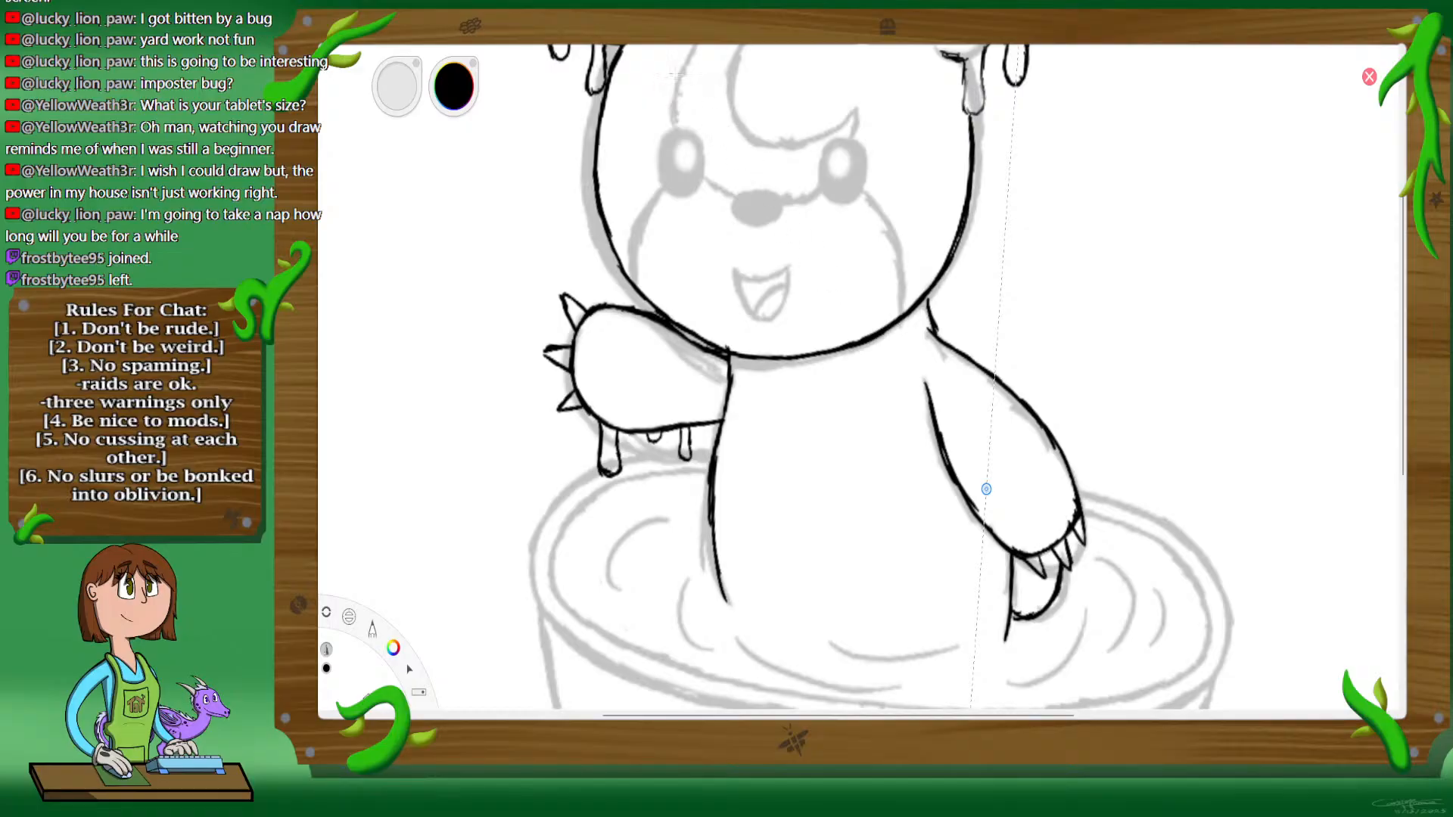
key("space")
left_click_drag(869, 467, 878, 463)
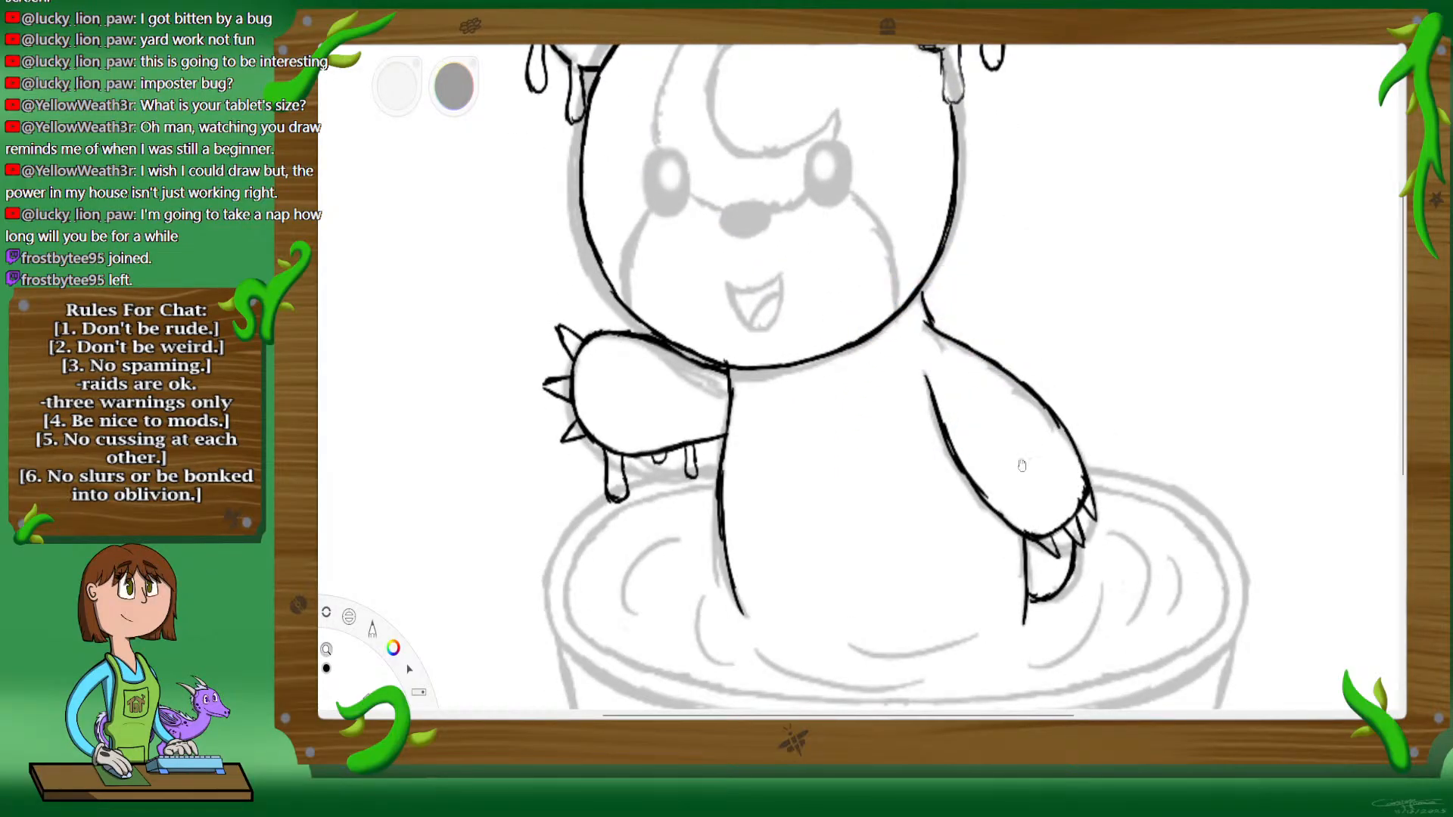
left_click_drag(1022, 465, 942, 314)
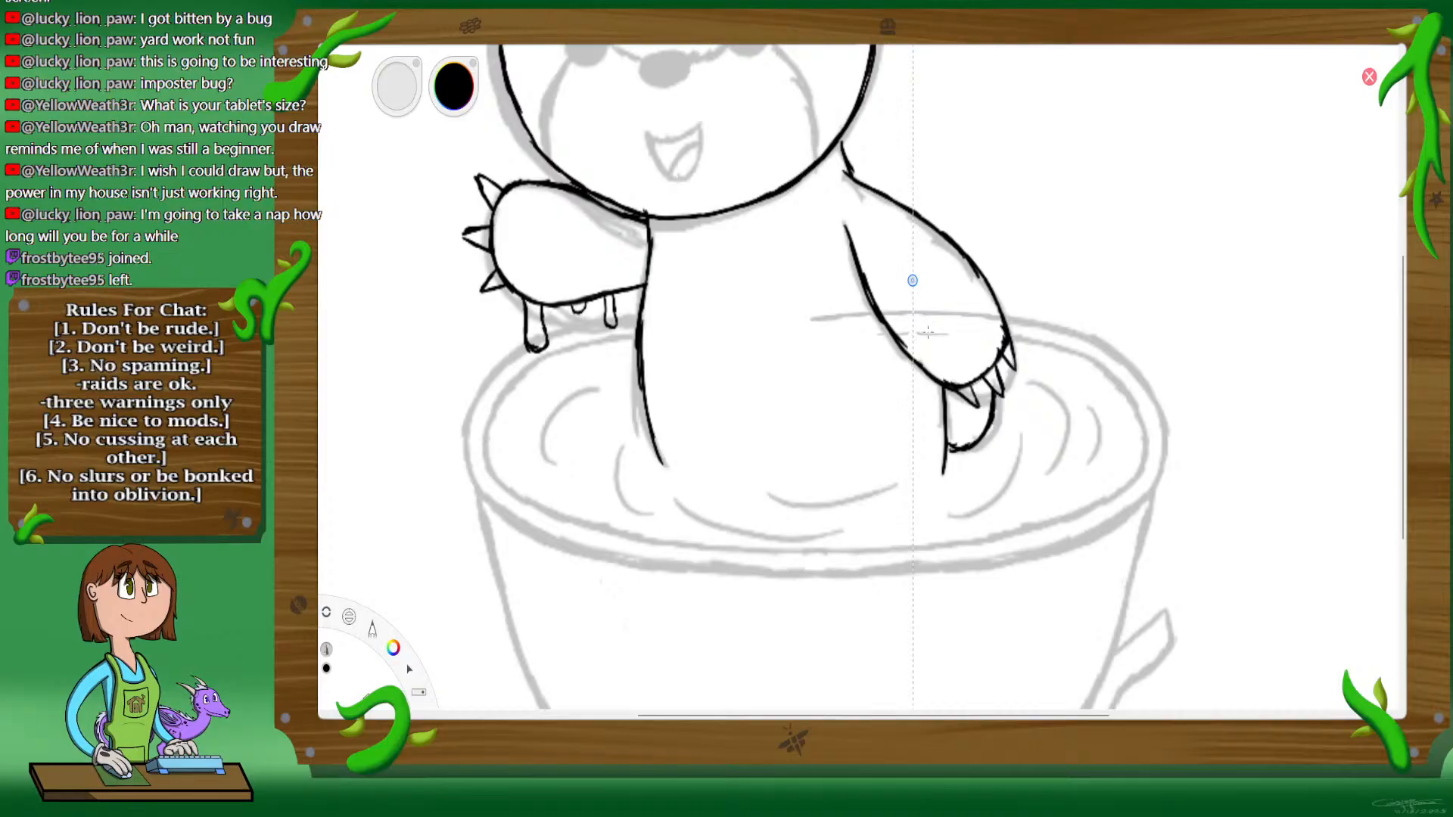
Step: Sketch the teacup's two back rim lines across the body in gray, centring the symmetry axis on the cup, and turn symmetry off
left_click_drag(985, 334, 1022, 338)
left_click_drag(913, 281, 831, 282)
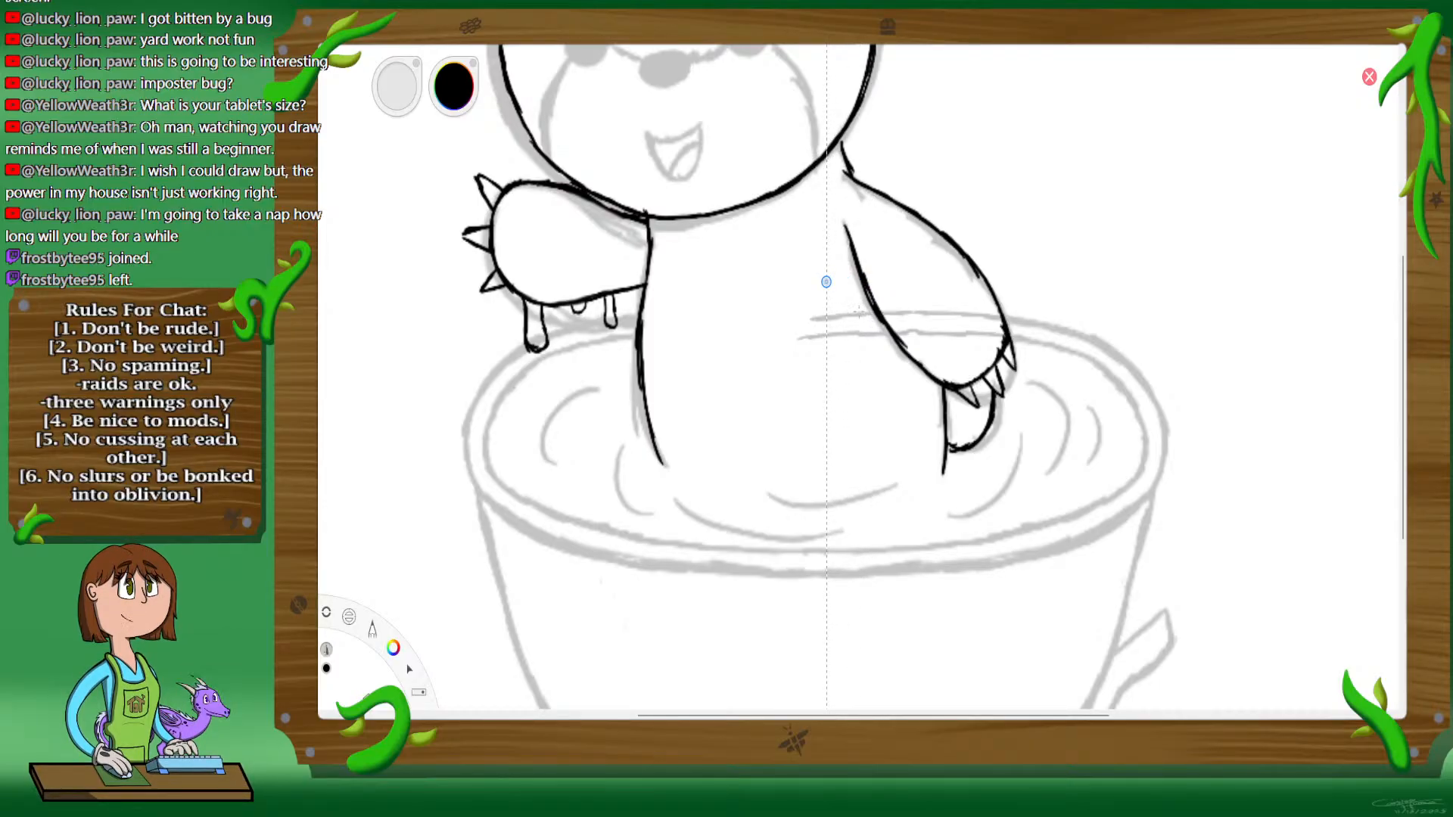
left_click_drag(864, 312, 987, 316)
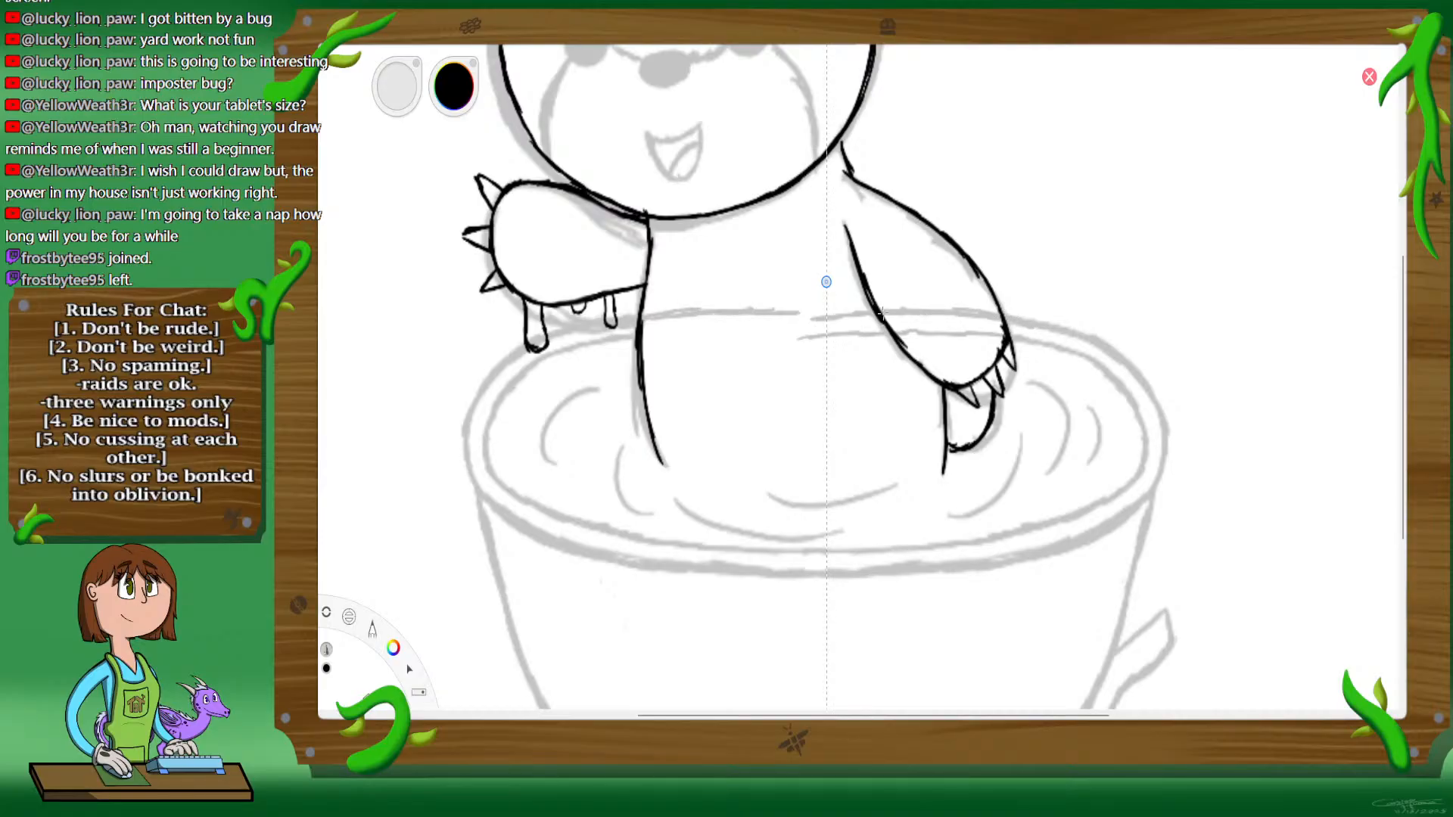
mouse_move(855, 311)
left_mouse_down()
mouse_move(831, 328)
mouse_move(932, 330)
left_mouse_up()
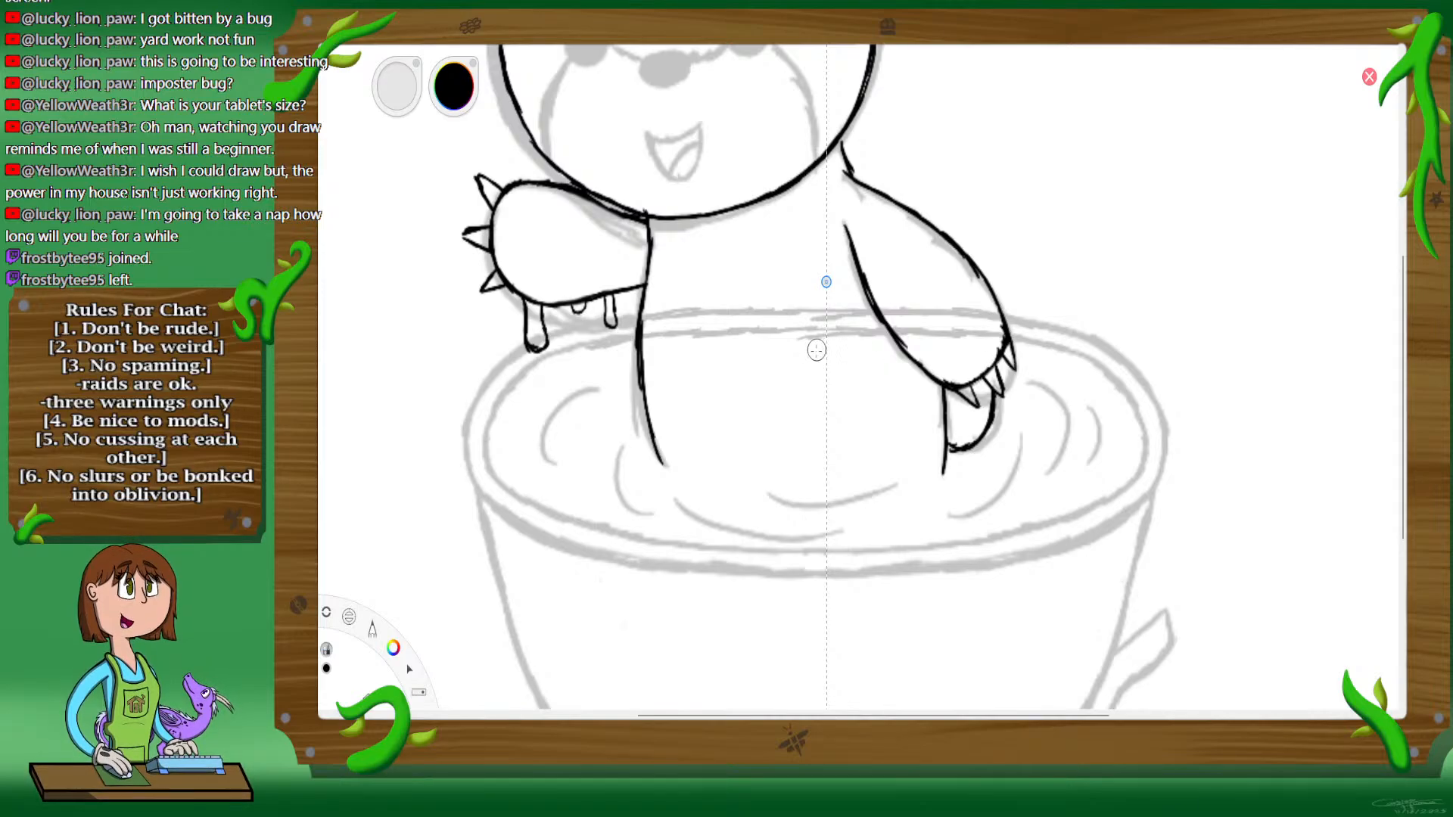
left_click(894, 40)
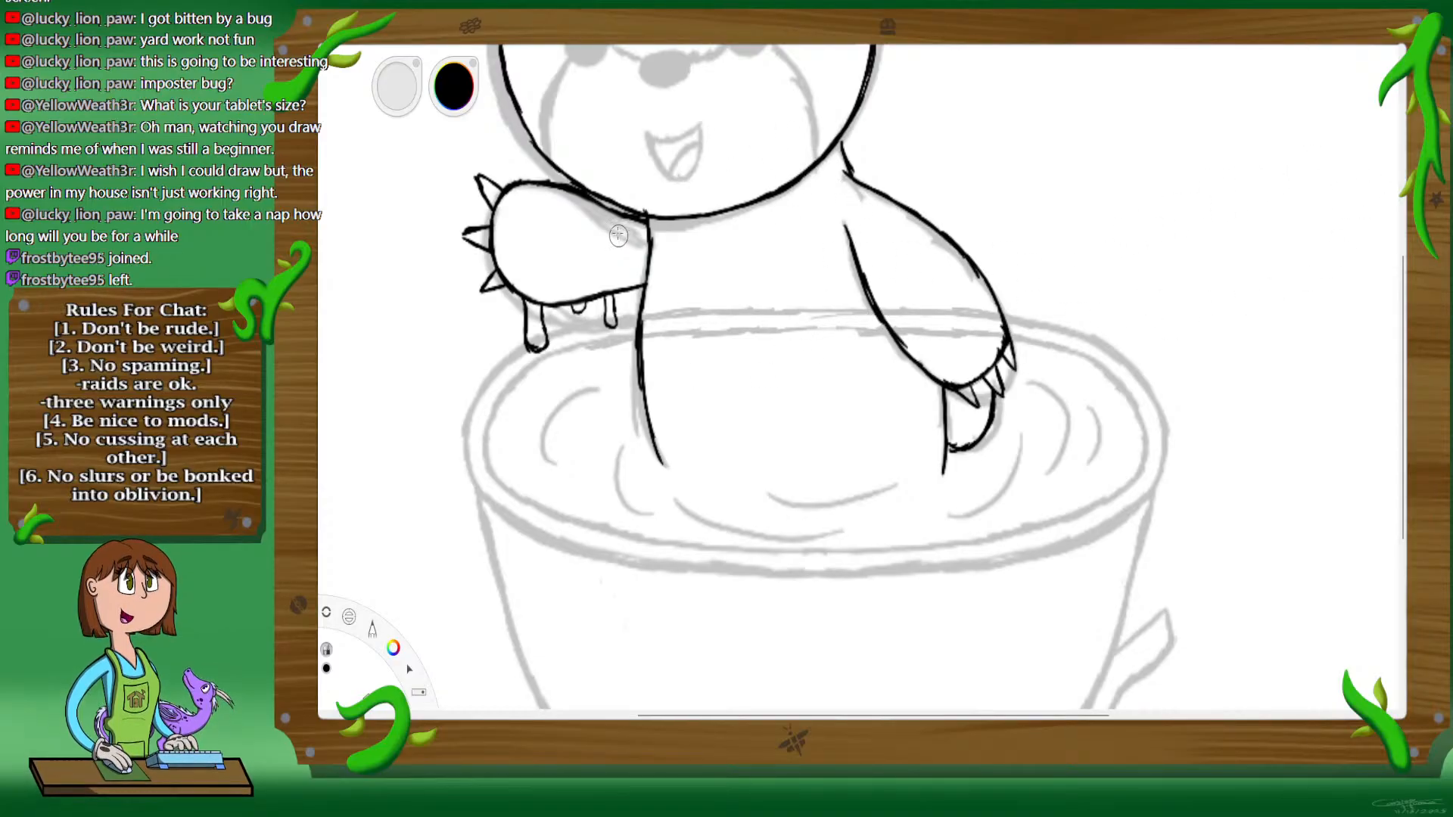
Step: Ink a medium drip, a tiny drip and a long drip in black along the inner underside of the right arm
key("space")
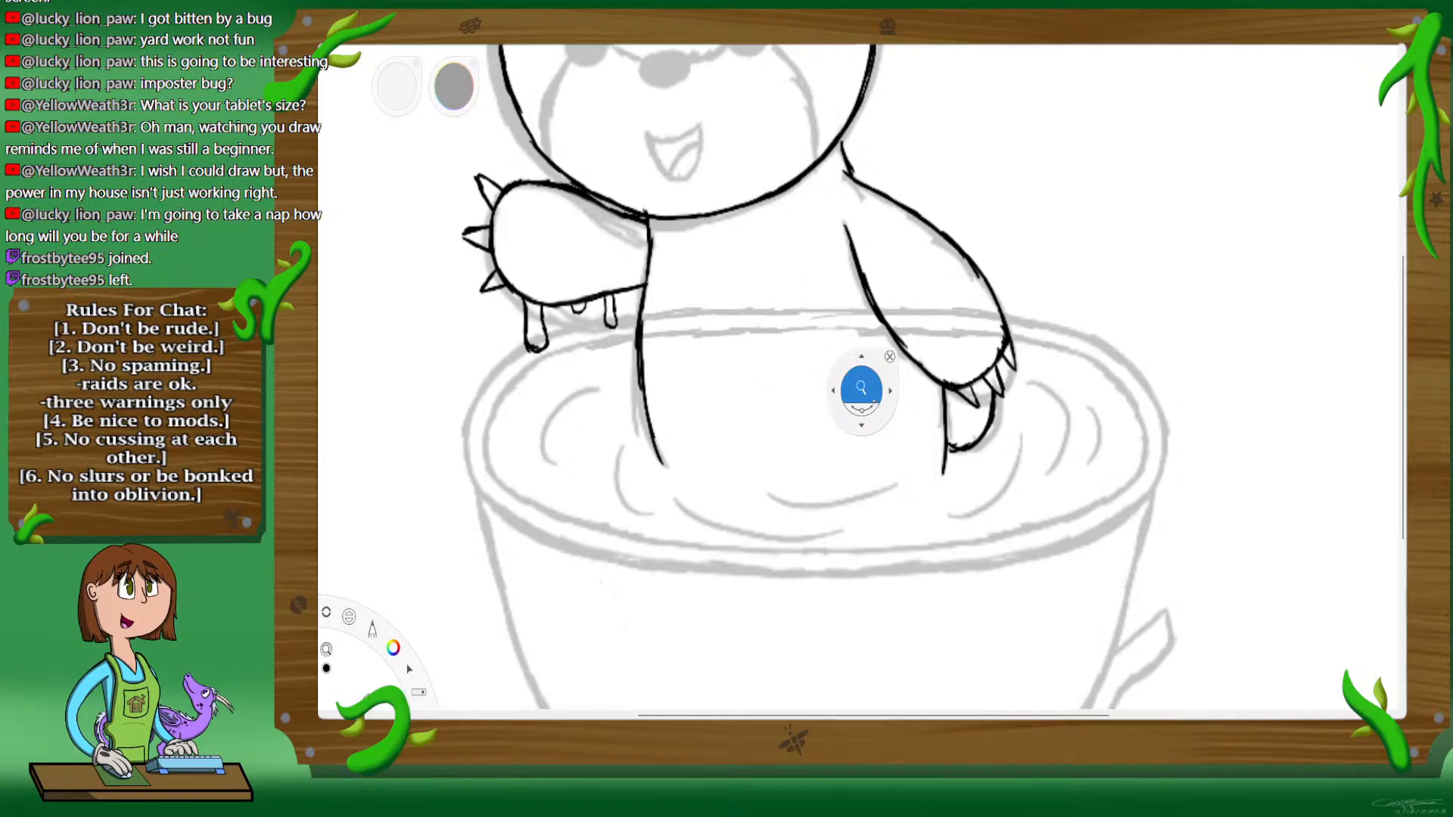
mouse_move(863, 389)
left_mouse_down()
mouse_move(956, 333)
mouse_move(946, 454)
left_mouse_up()
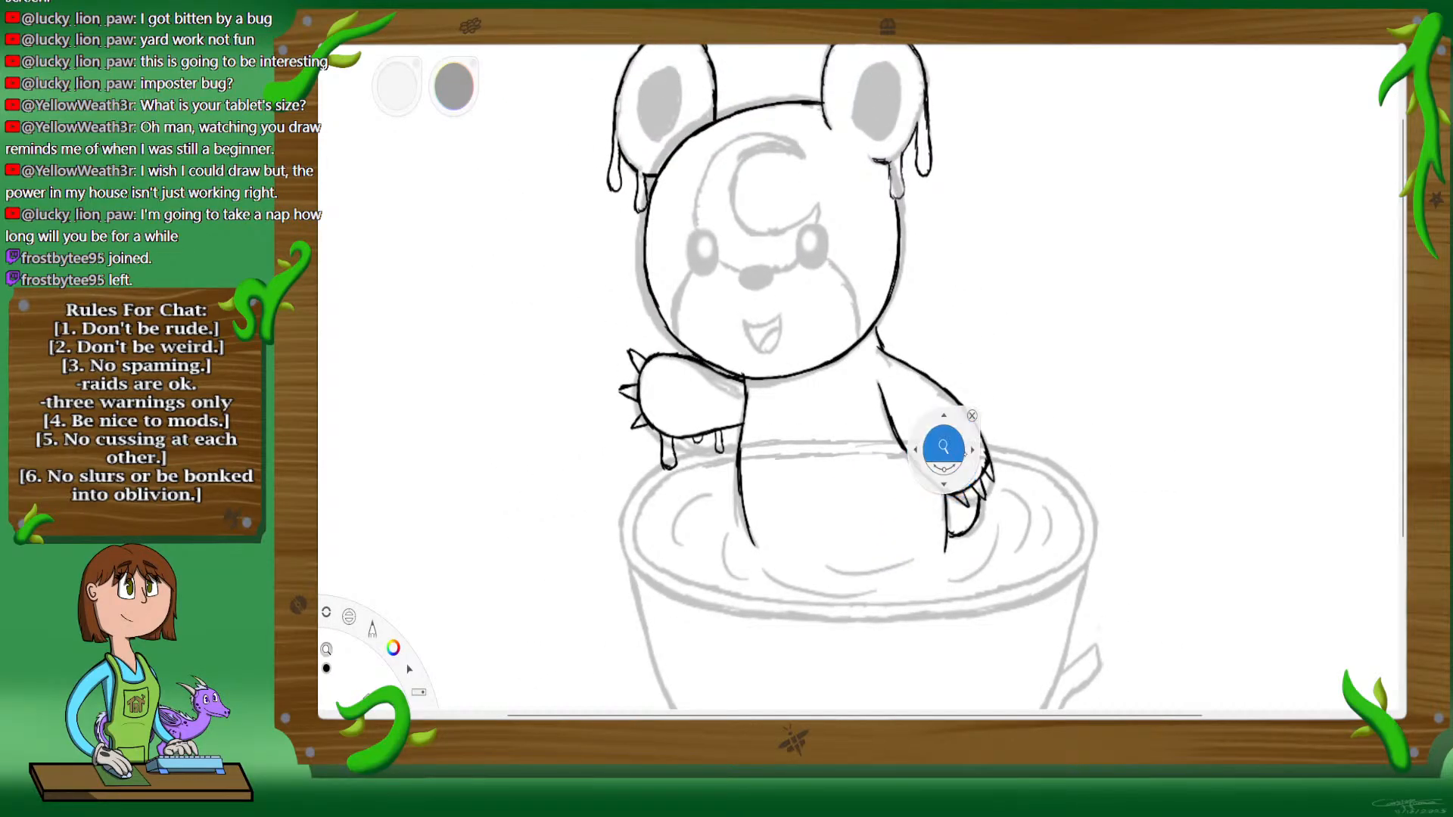
left_click_drag(970, 517, 1048, 511)
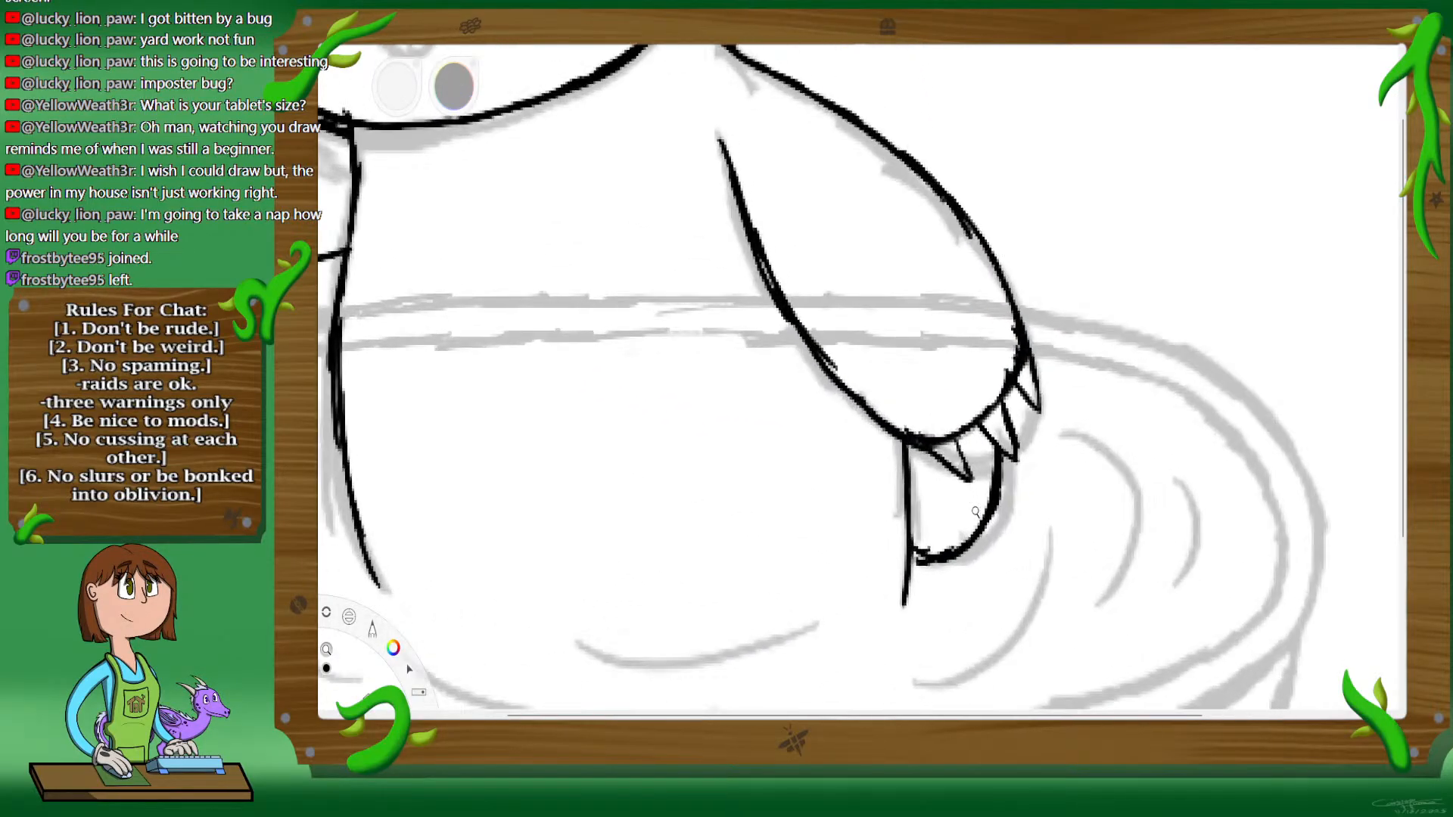
left_click_drag(831, 509, 909, 509)
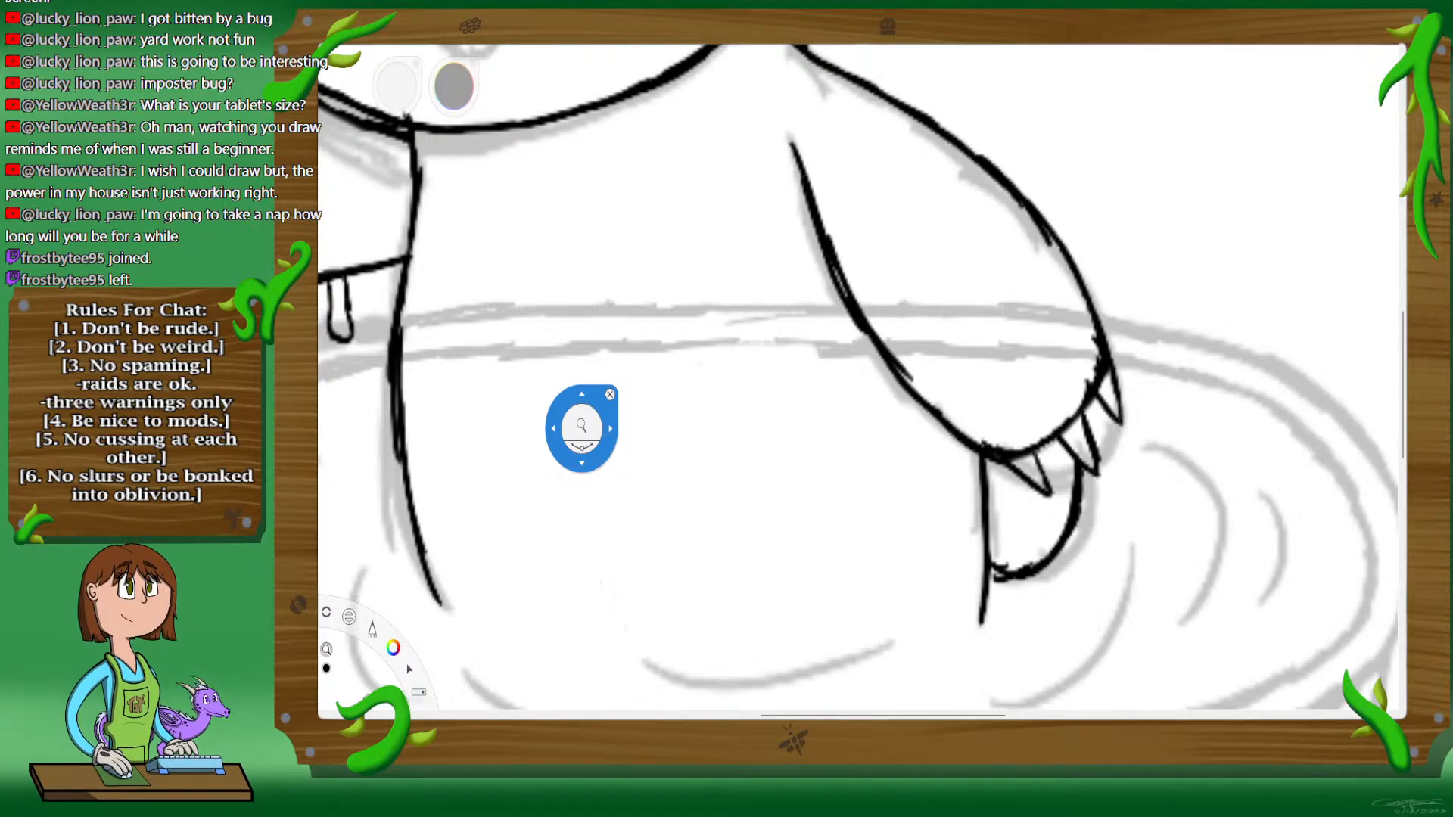
left_click_drag(582, 428, 1057, 369)
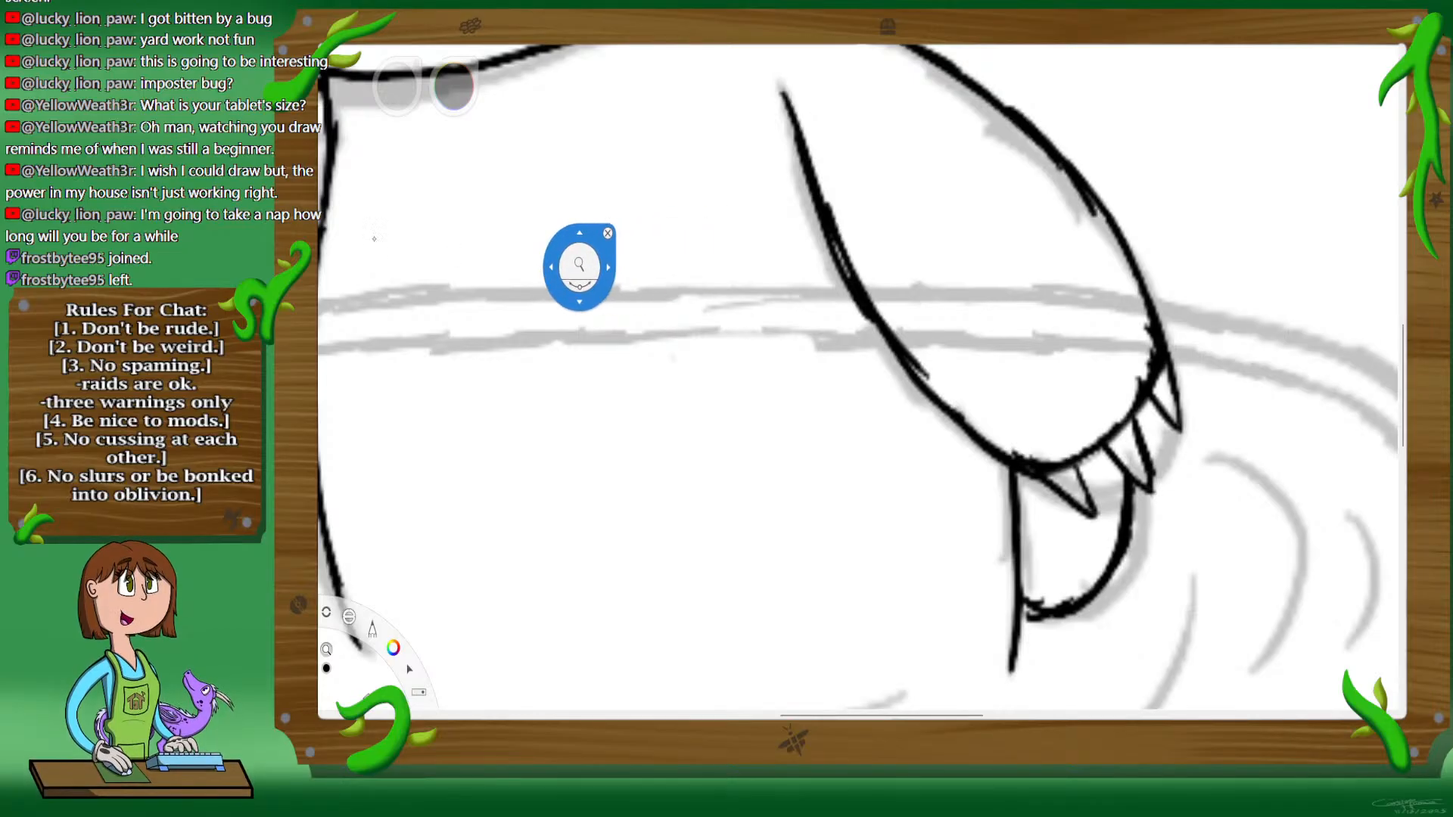
left_click(608, 233)
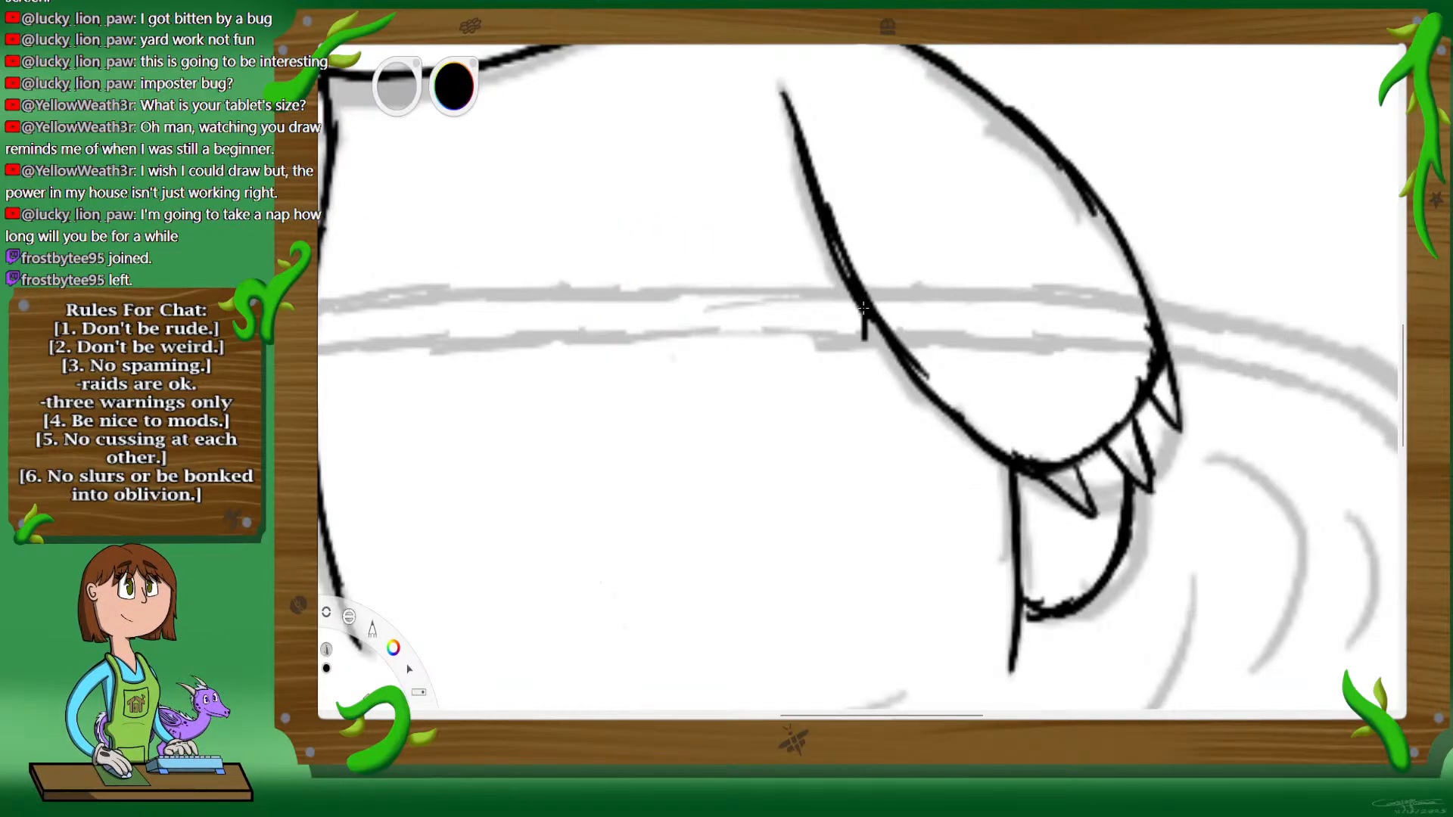
mouse_move(864, 318)
left_mouse_down()
mouse_move(875, 399)
mouse_move(890, 400)
mouse_move(895, 350)
left_mouse_up()
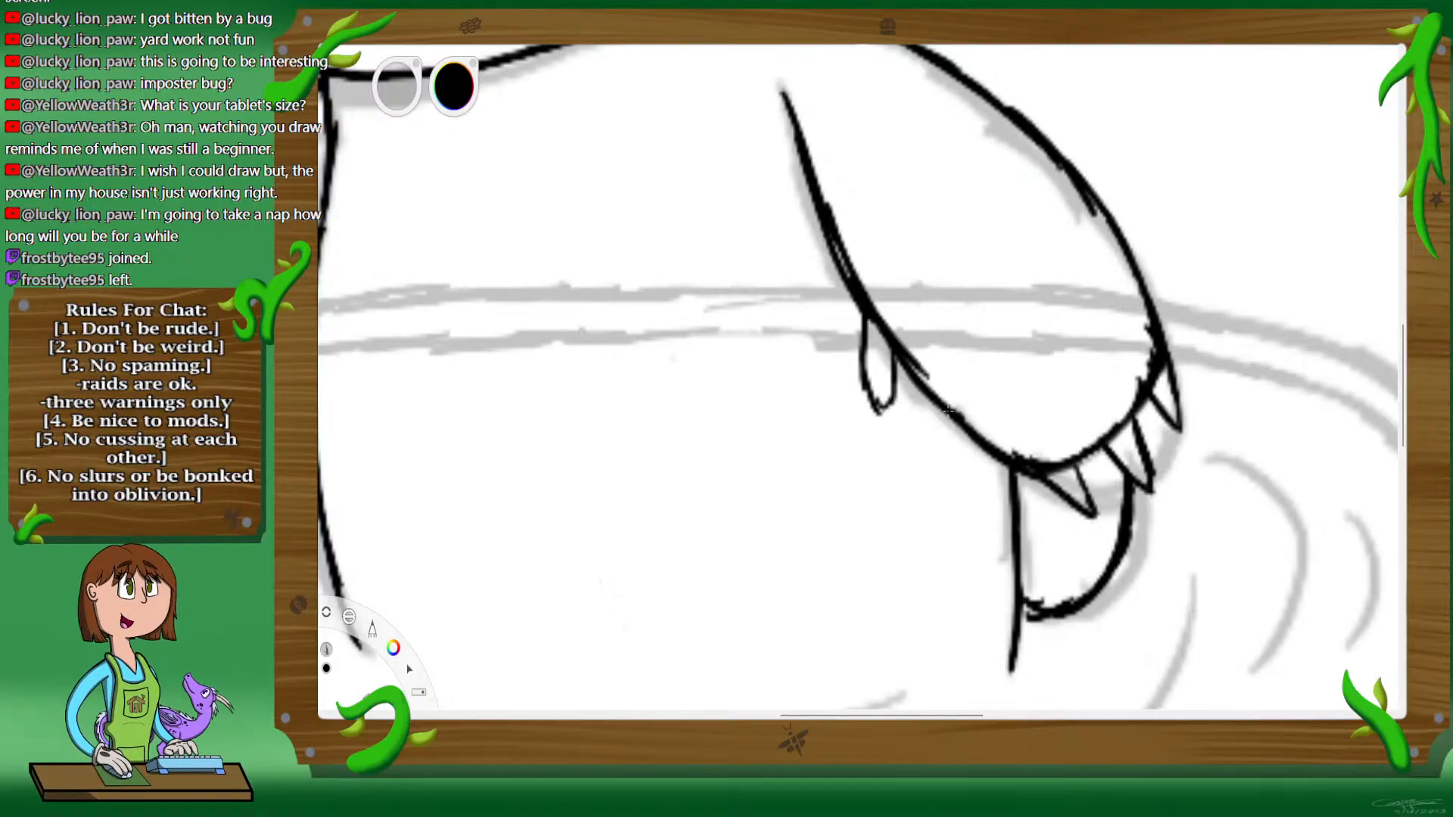
mouse_move(948, 411)
left_mouse_down()
mouse_move(964, 545)
mouse_move(988, 578)
mouse_move(1012, 568)
mouse_move(1006, 470)
left_mouse_up()
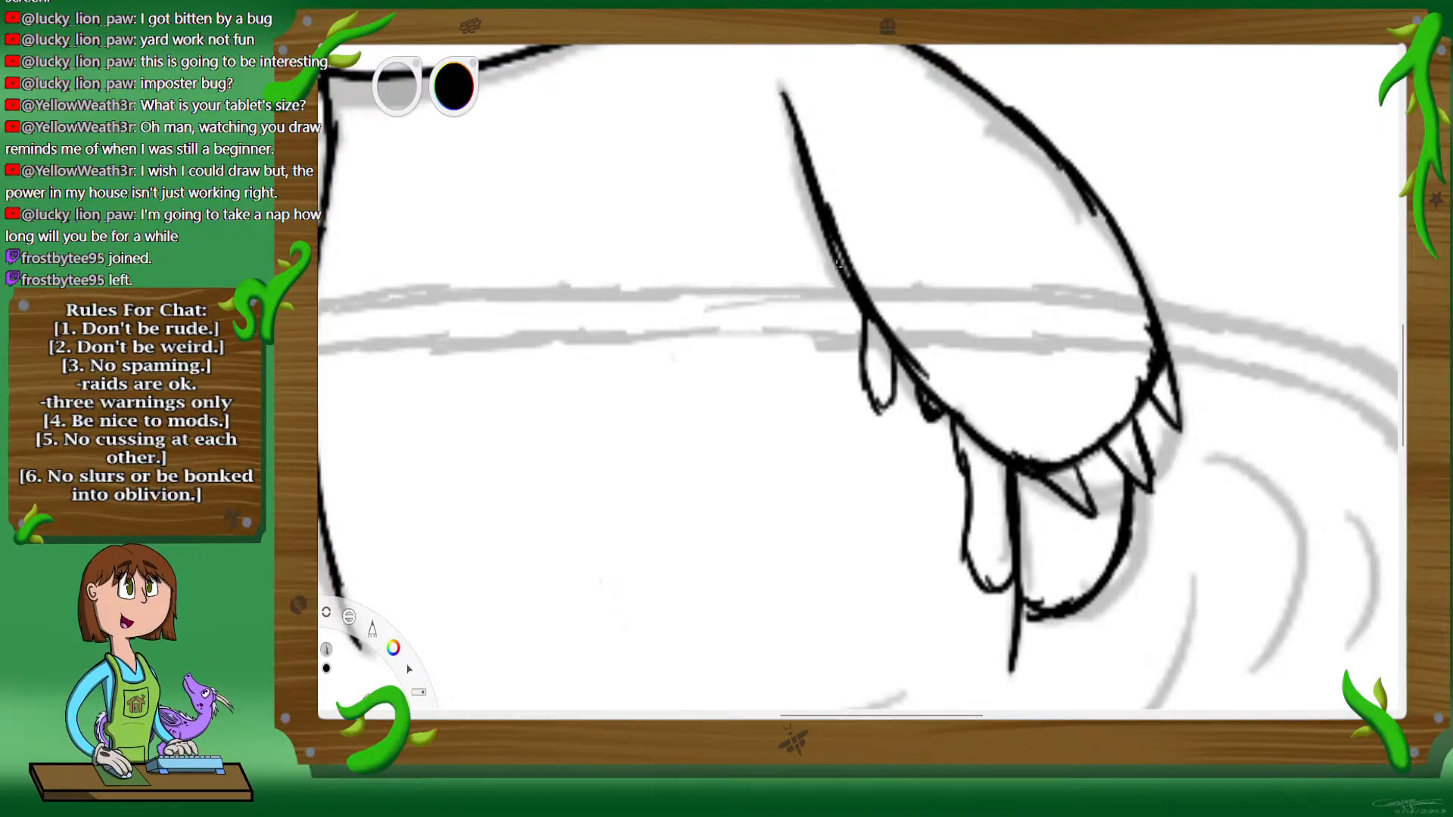
Step: Ink the right eye over the sketch as a black oval outline with a small oval highlight and fill it black around the highlight
key("space")
left_click_drag(850, 366, 803, 413)
left_click_drag(913, 345, 1055, 545)
left_click_drag(924, 314, 966, 430)
left_click_drag(976, 401, 997, 439)
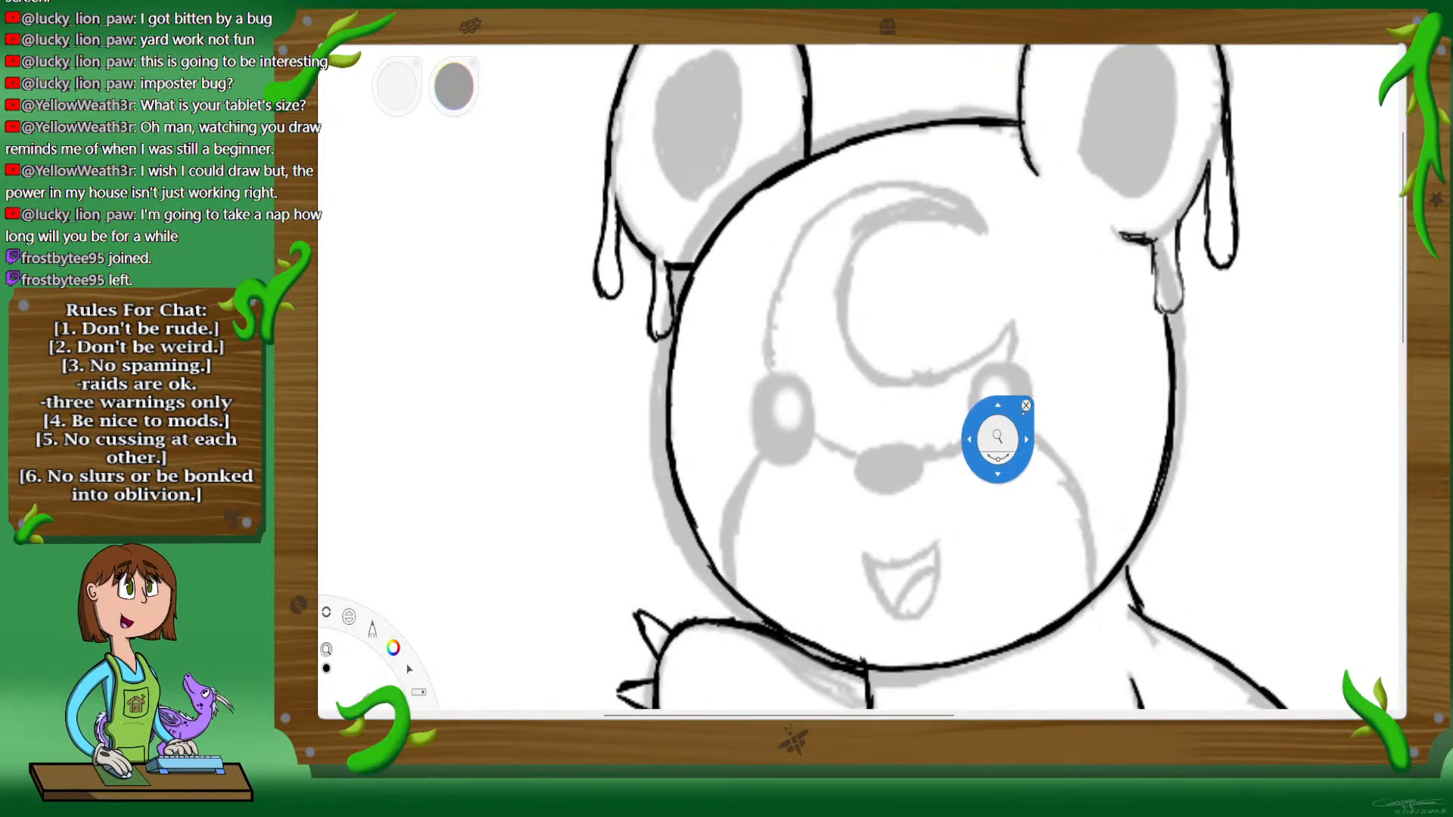
left_click_drag(929, 452, 931, 429)
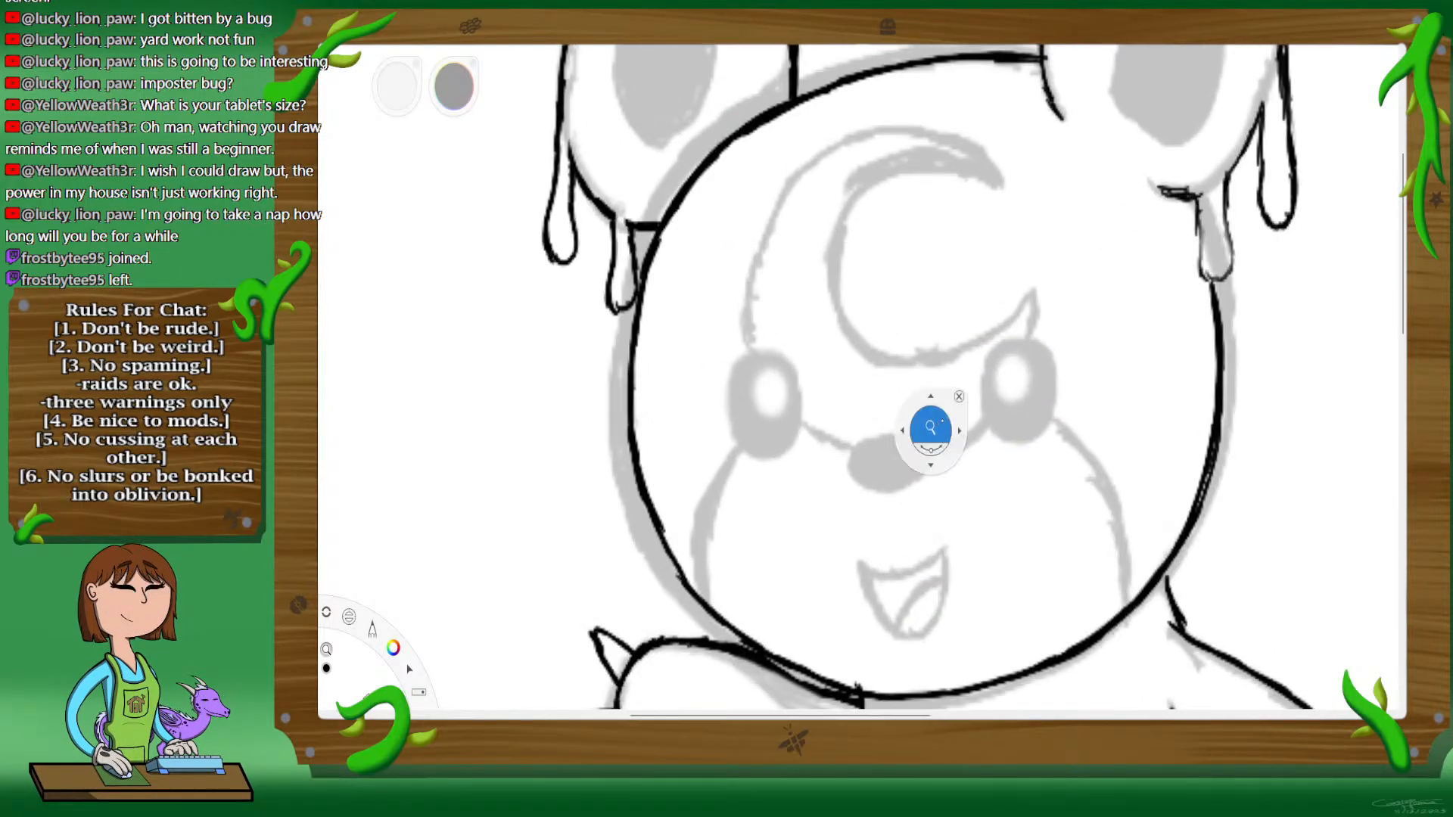
left_click_drag(1094, 379, 1044, 374)
left_click(996, 369)
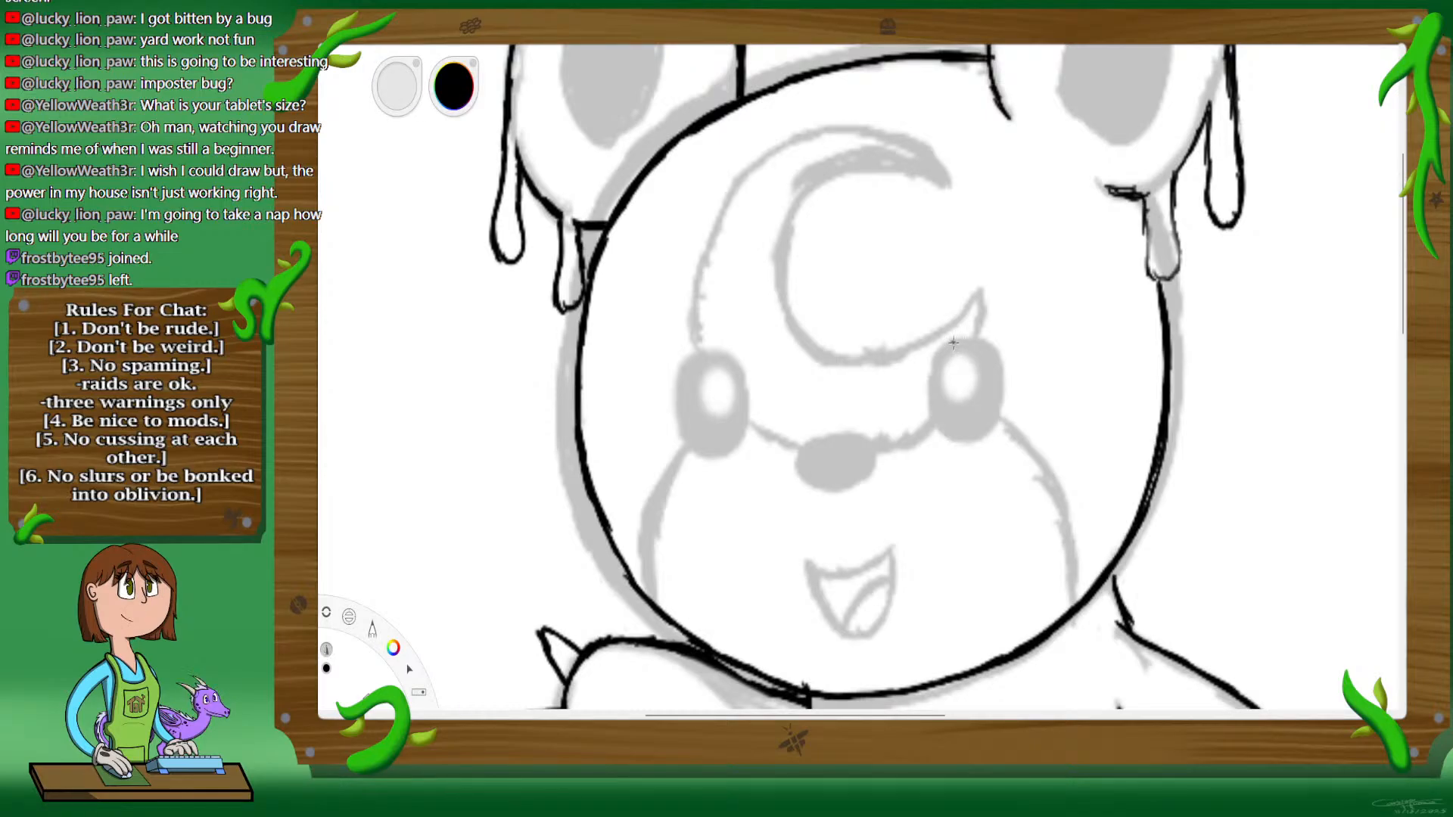
mouse_move(931, 369)
left_mouse_down()
mouse_move(940, 421)
mouse_move(934, 397)
mouse_move(991, 418)
left_mouse_up()
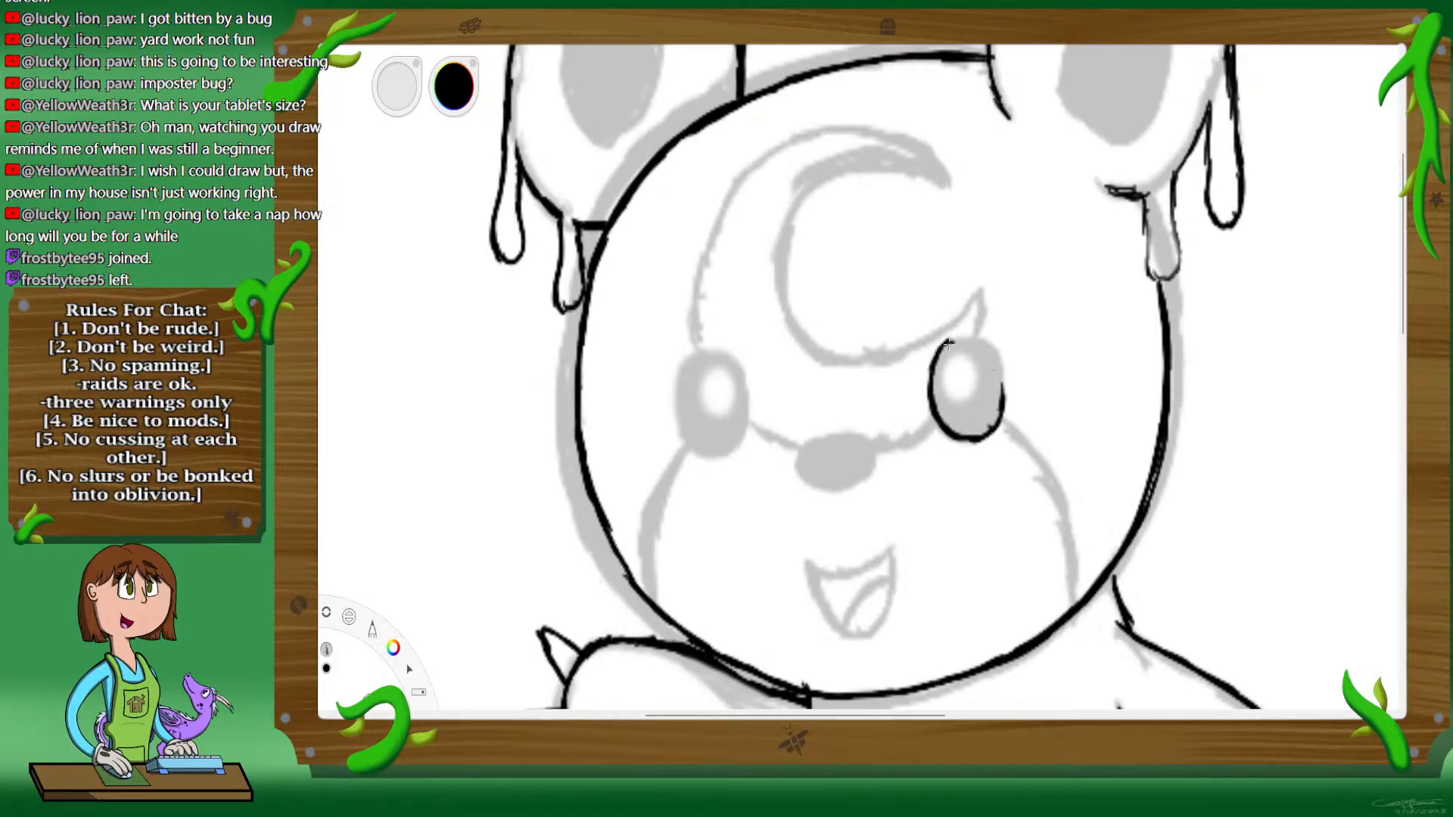
mouse_move(946, 342)
left_mouse_down()
mouse_move(976, 335)
mouse_move(998, 357)
left_mouse_up()
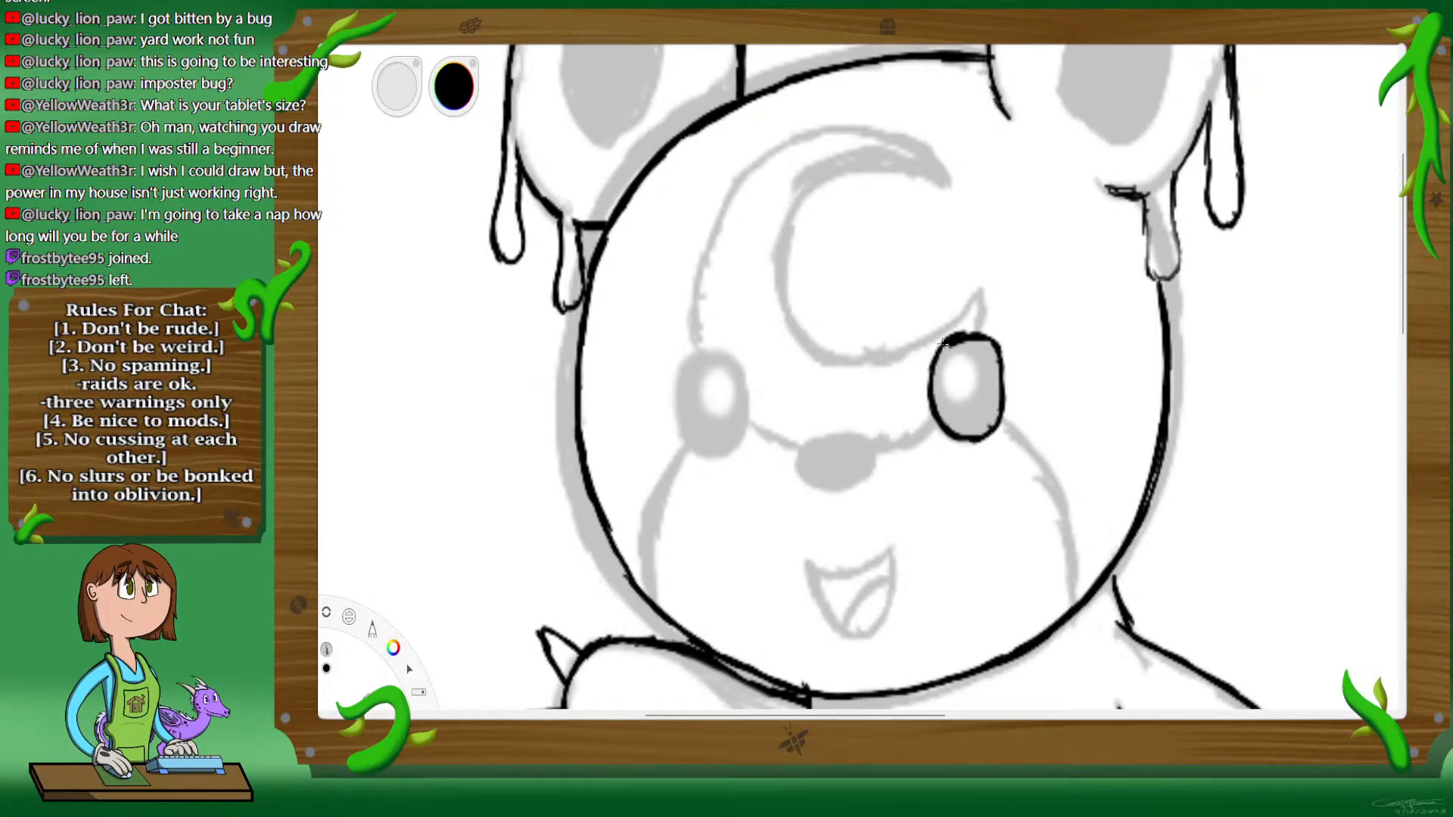
left_click_drag(986, 342, 1000, 370)
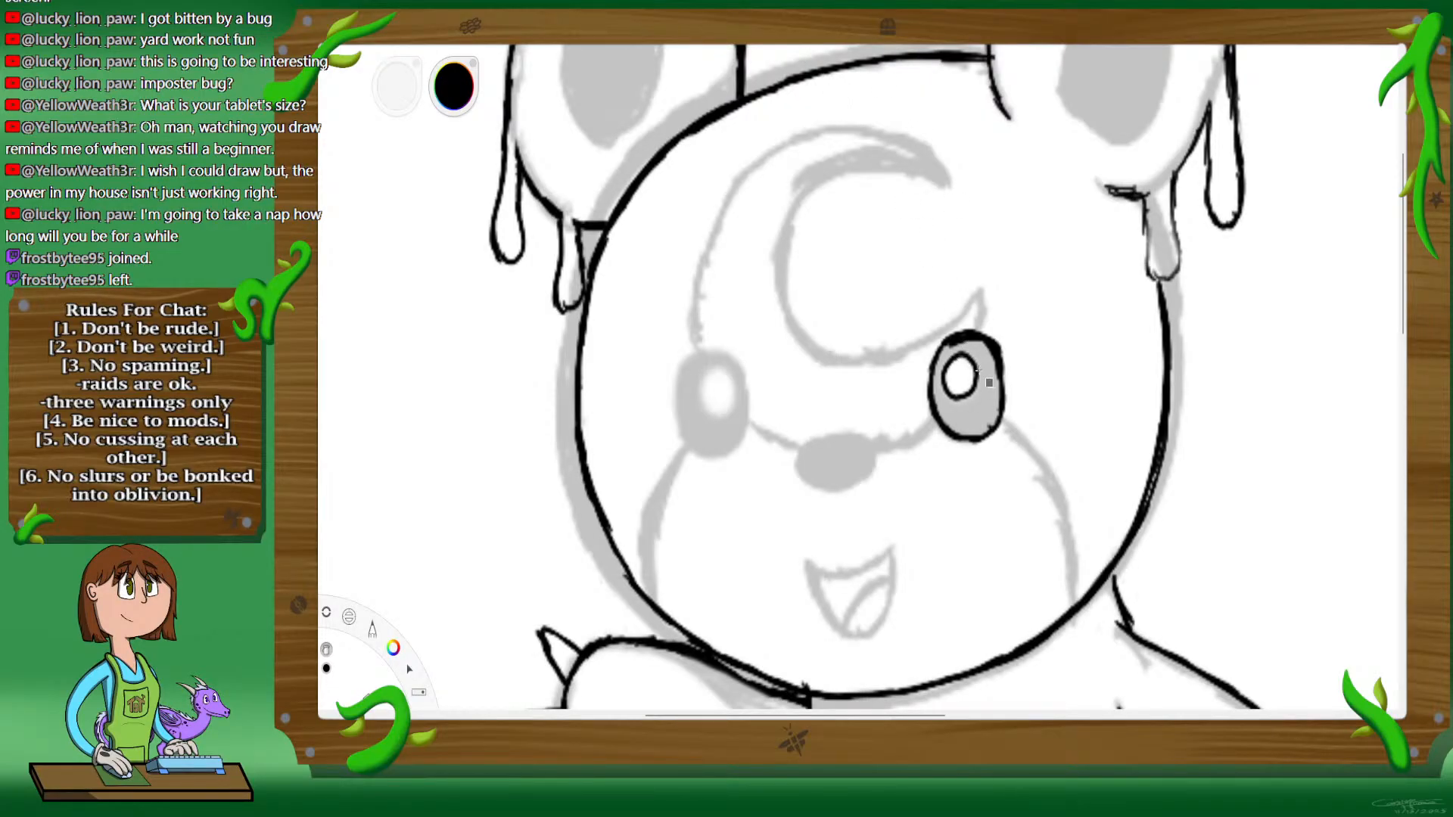
left_click(978, 370)
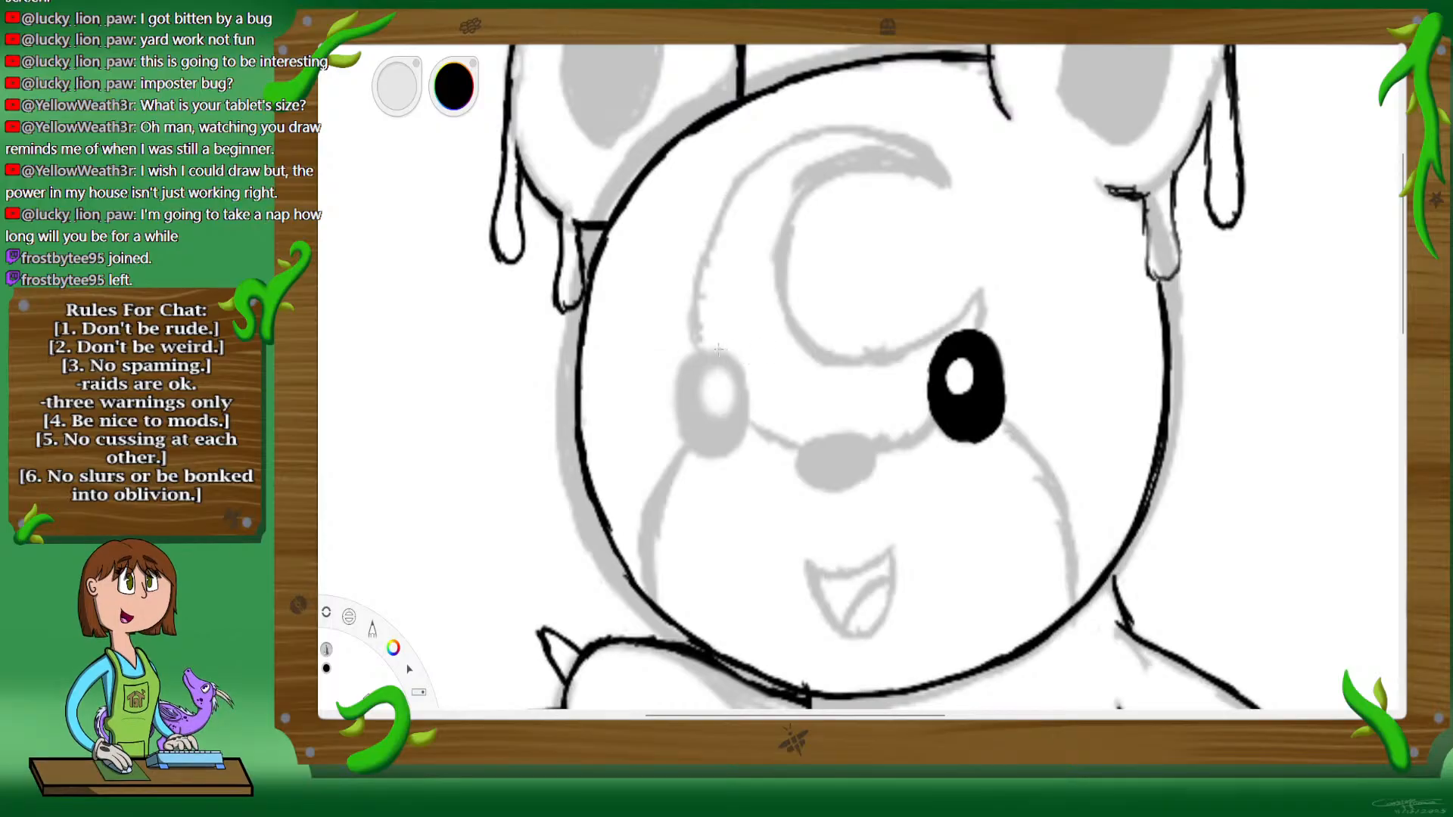
Step: Ink the left eye to match with an oval highlight, fill it black, and clean up the highlights in both eyes
mouse_move(713, 348)
left_mouse_down()
mouse_move(682, 393)
mouse_move(682, 366)
mouse_move(688, 407)
mouse_move(733, 428)
left_mouse_up()
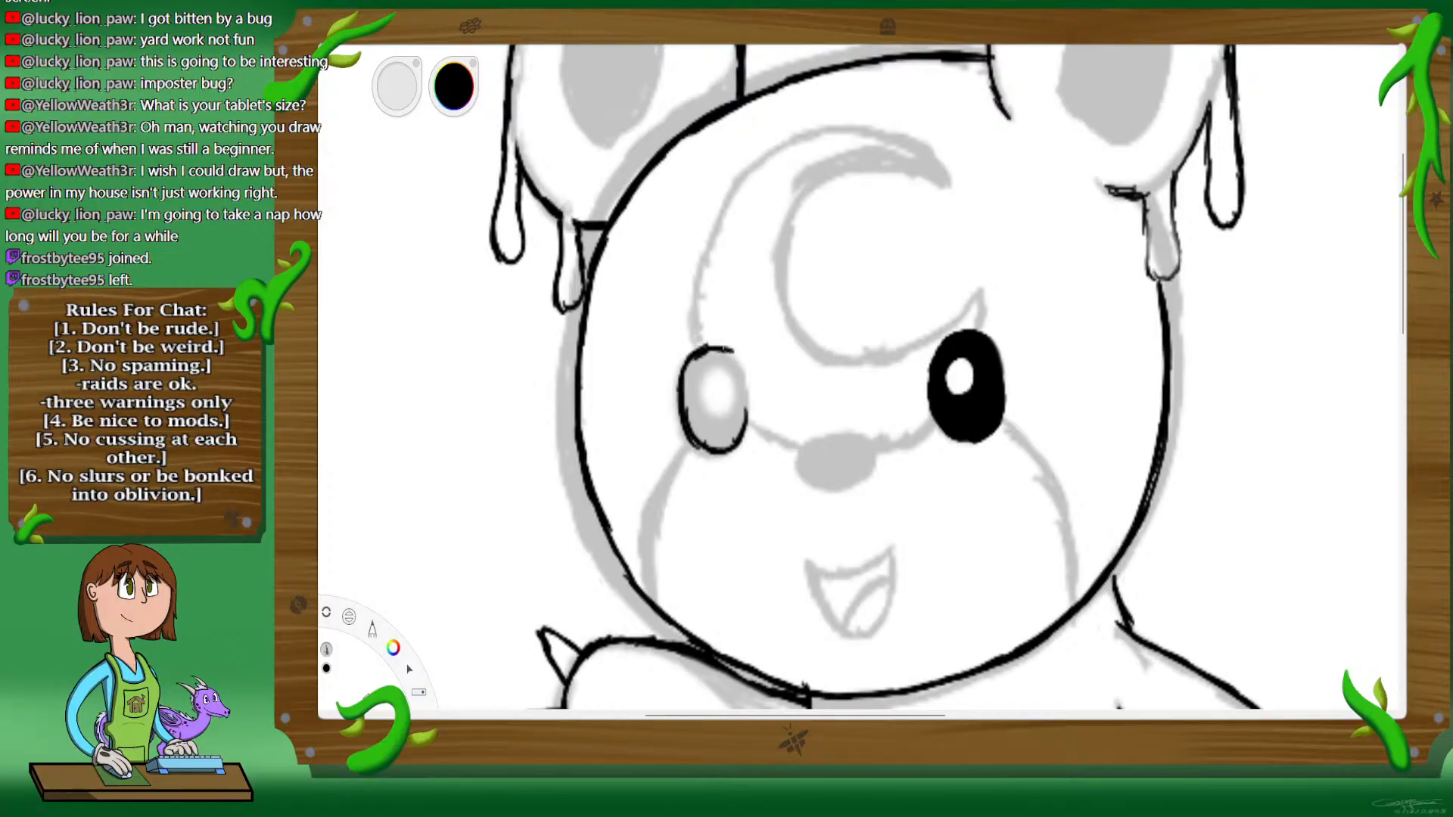
left_click_drag(725, 350, 742, 391)
mouse_move(719, 370)
left_mouse_down()
mouse_move(722, 413)
mouse_move(719, 372)
left_mouse_up()
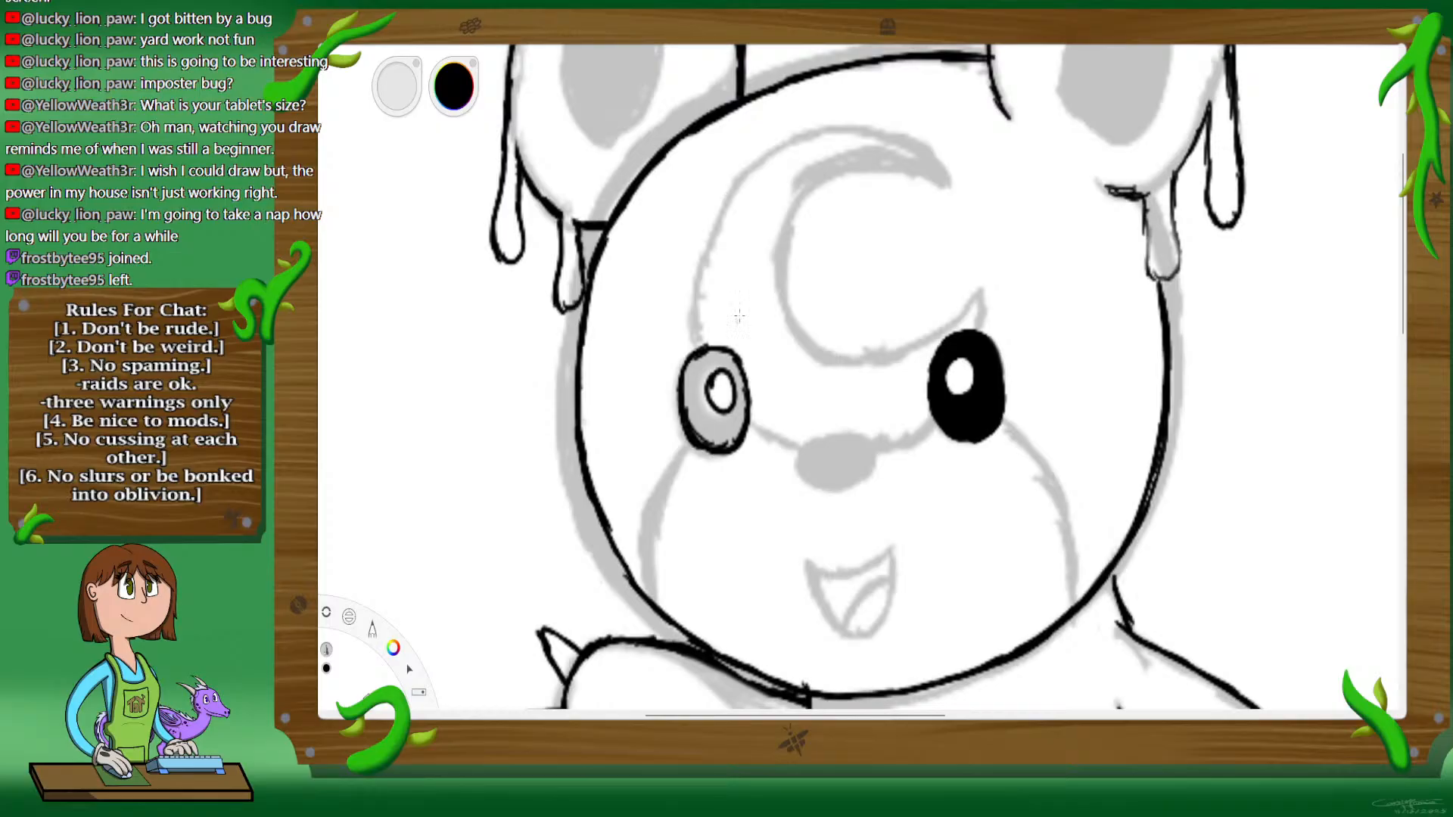
left_click(800, 40)
left_click(718, 420)
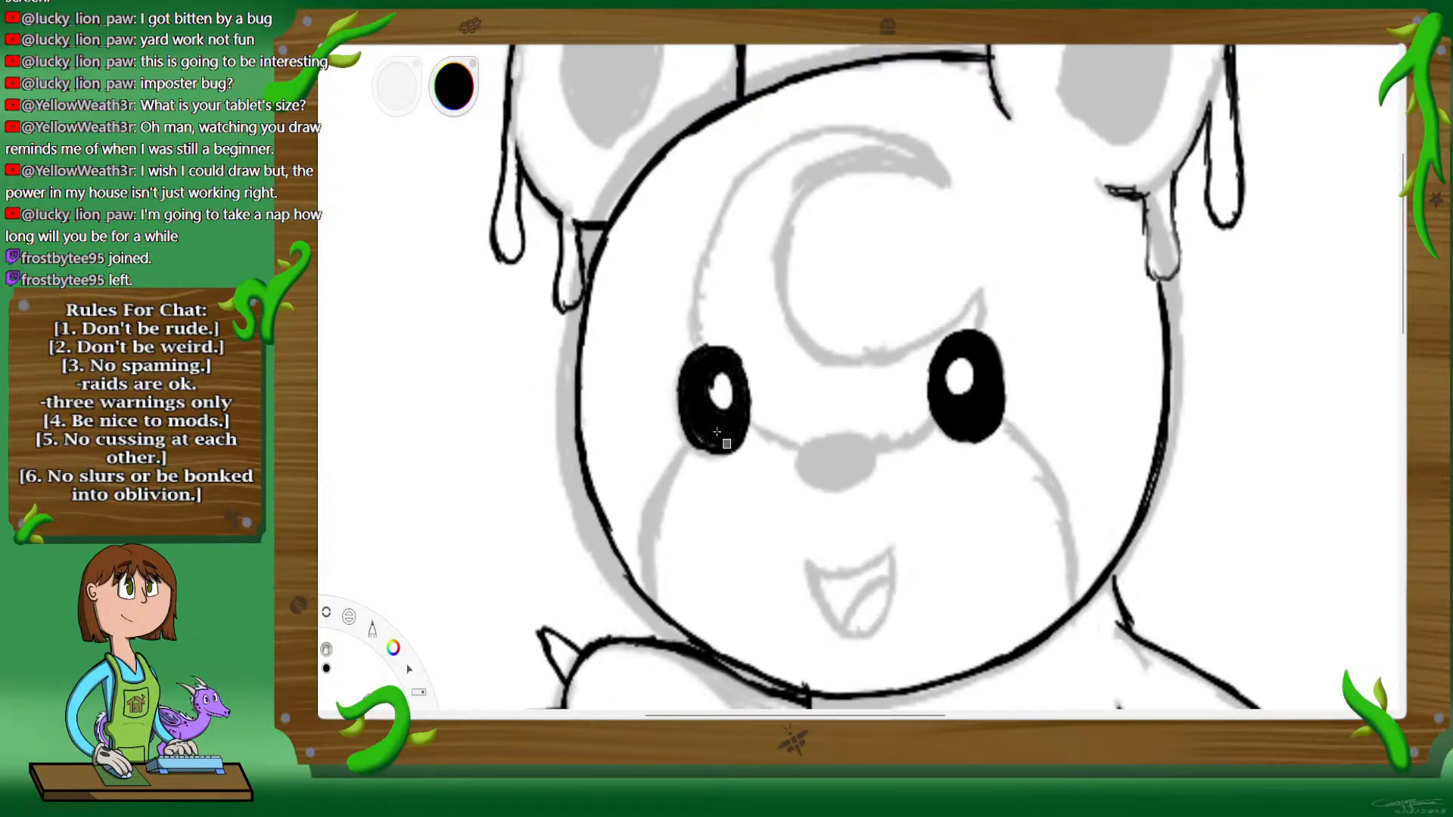
left_click(718, 421)
left_click(813, 40)
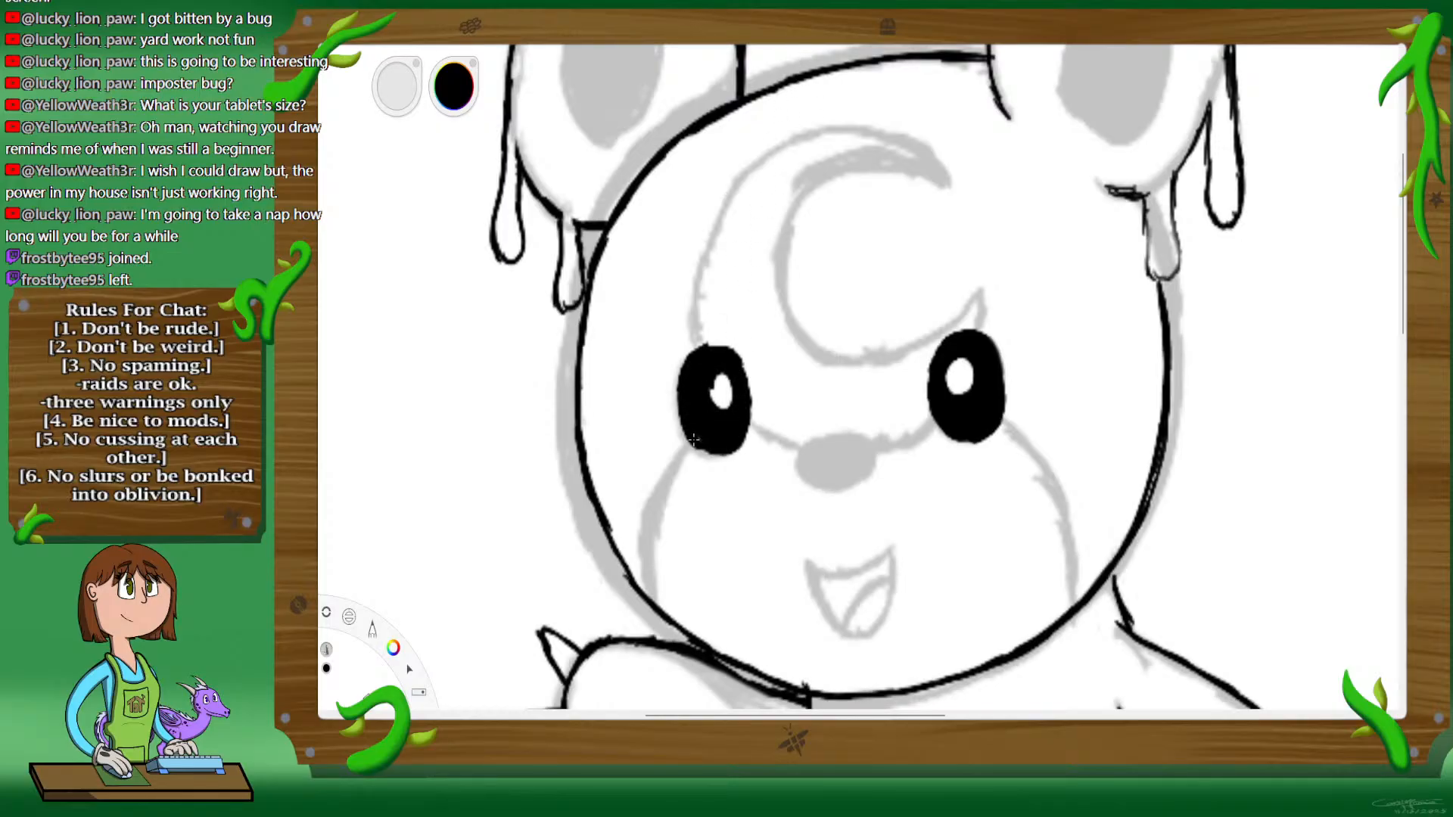
left_click_drag(707, 446, 711, 448)
left_click_drag(724, 395, 721, 391)
left_click_drag(960, 375, 959, 387)
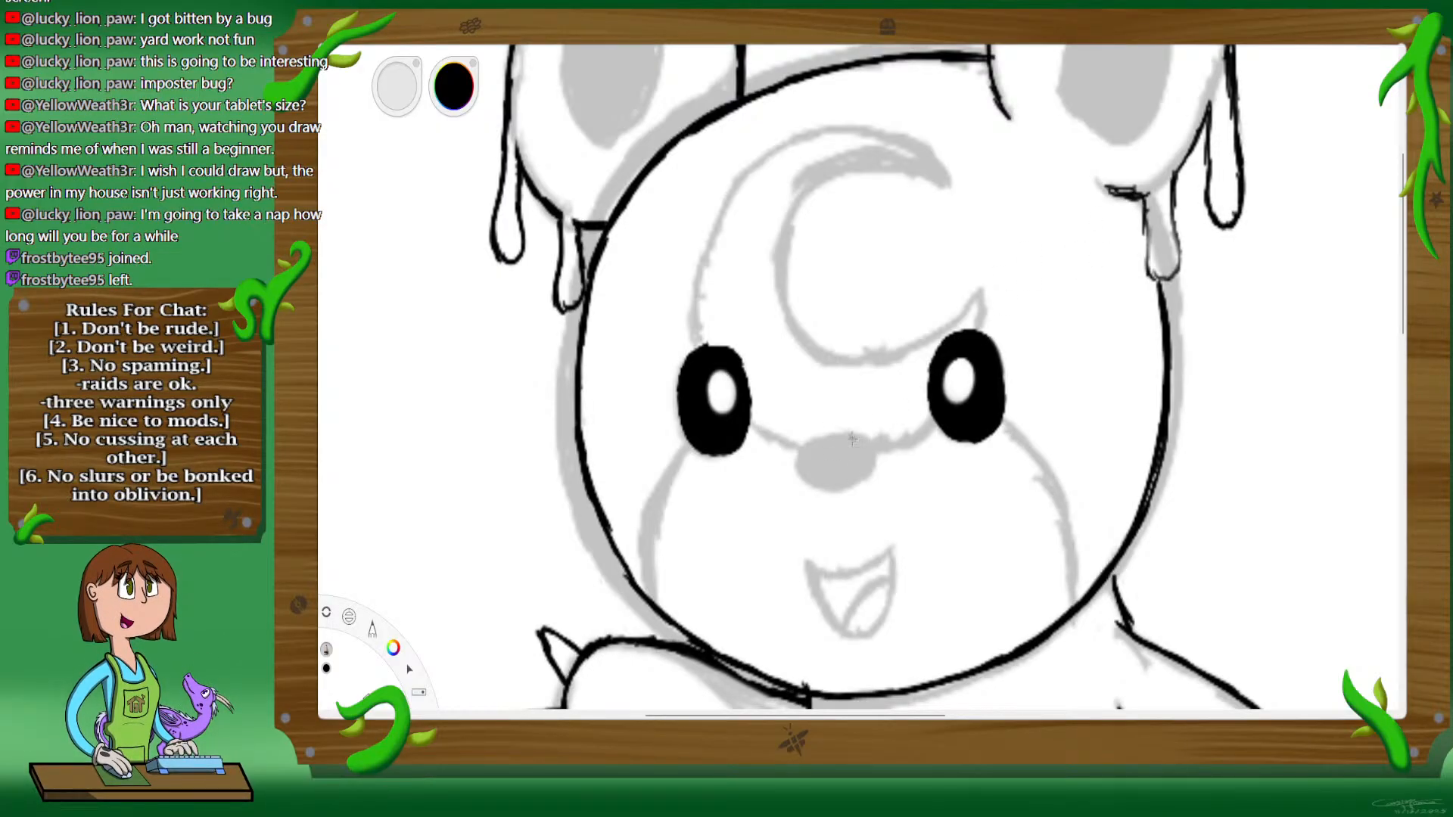
left_click_drag(857, 437, 813, 440)
key("ctrl+z")
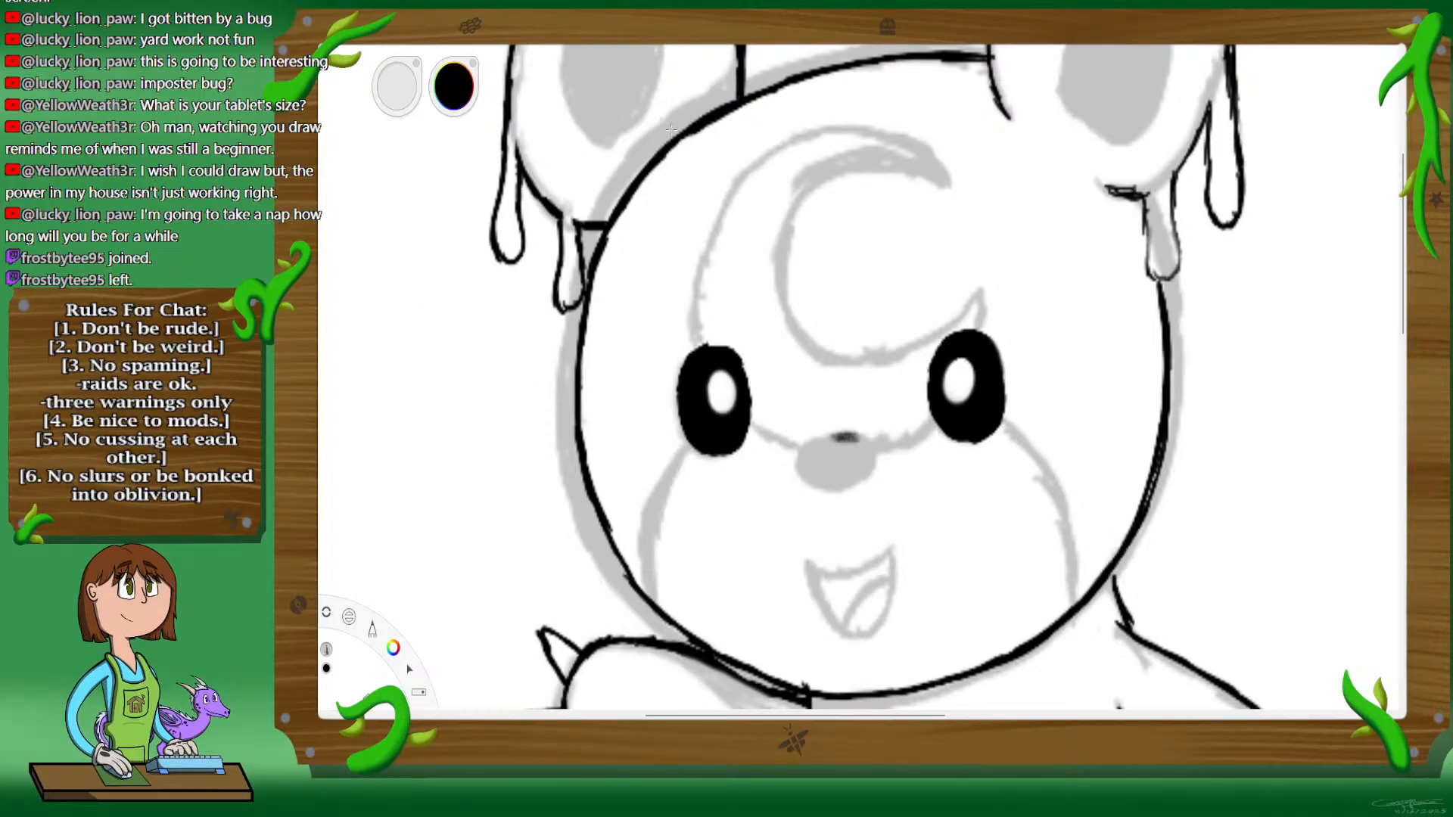
key("ctrl+z")
Step: Ink the rounded outline of the nose over the sketch and fill it solid black
mouse_move(847, 434)
left_mouse_down()
mouse_move(808, 445)
mouse_move(799, 473)
mouse_move(864, 487)
left_mouse_up()
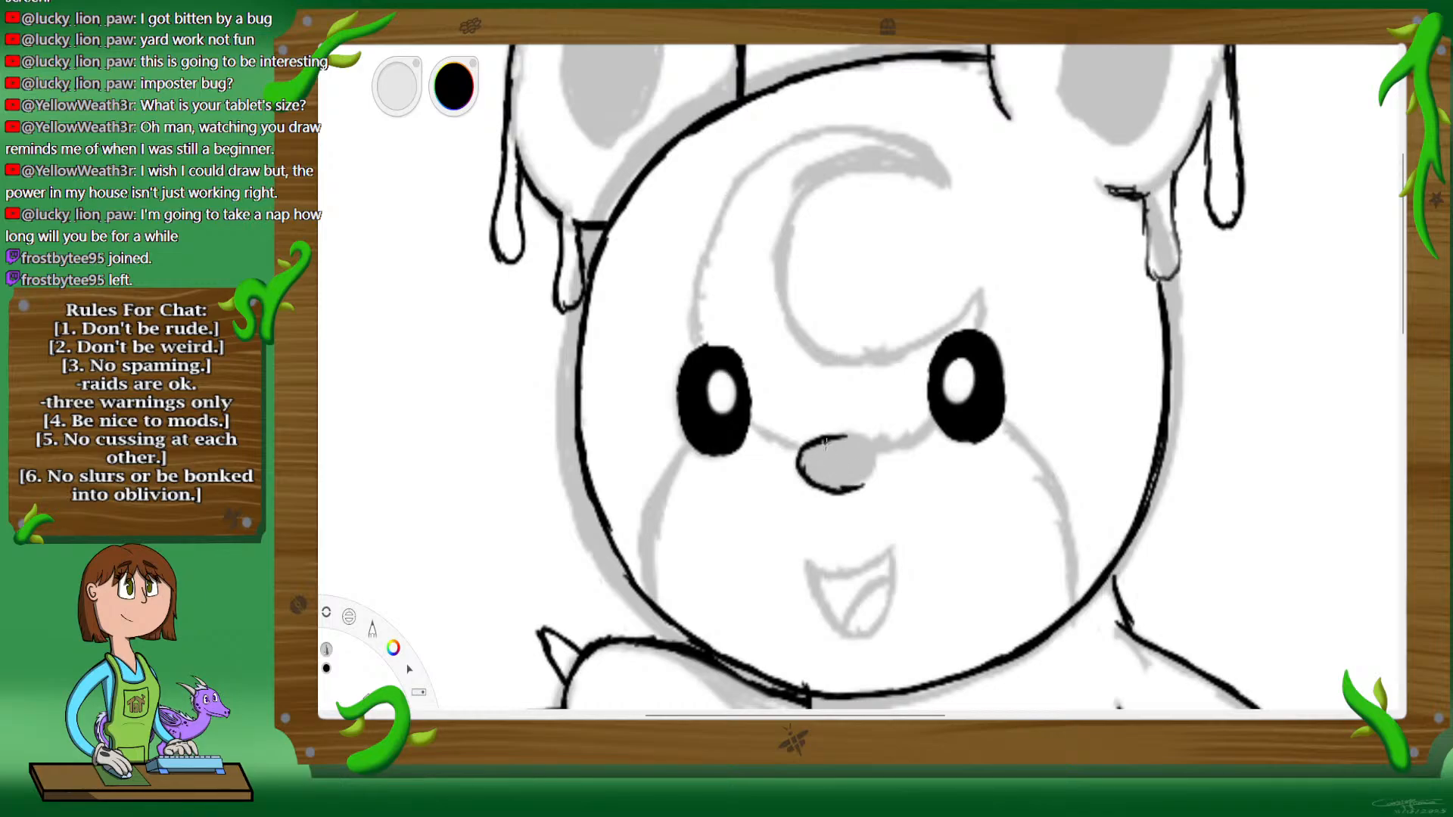
mouse_move(825, 443)
left_mouse_down()
mouse_move(868, 443)
mouse_move(862, 480)
left_mouse_up()
key("g")
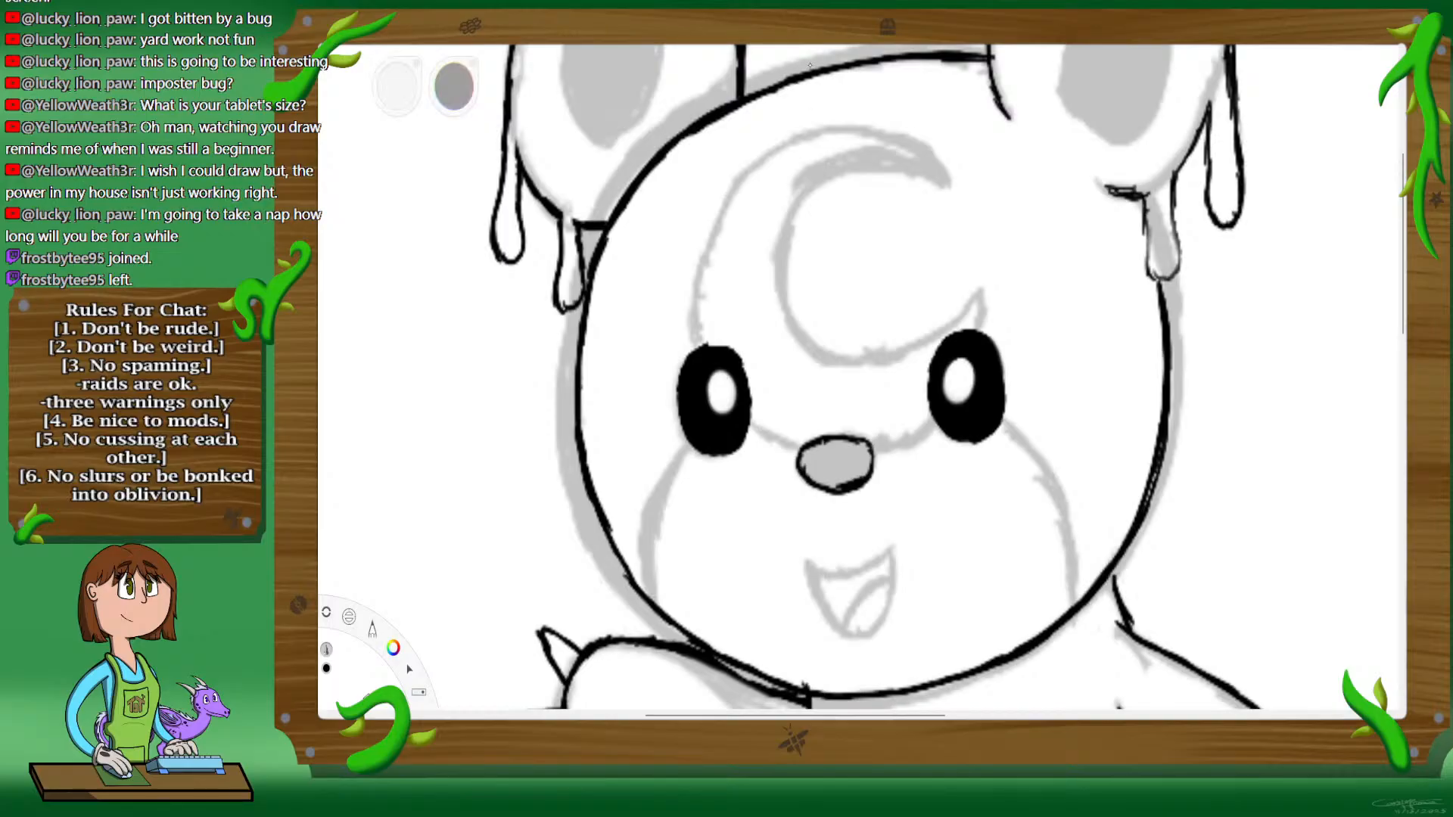
left_click(848, 457)
key("b")
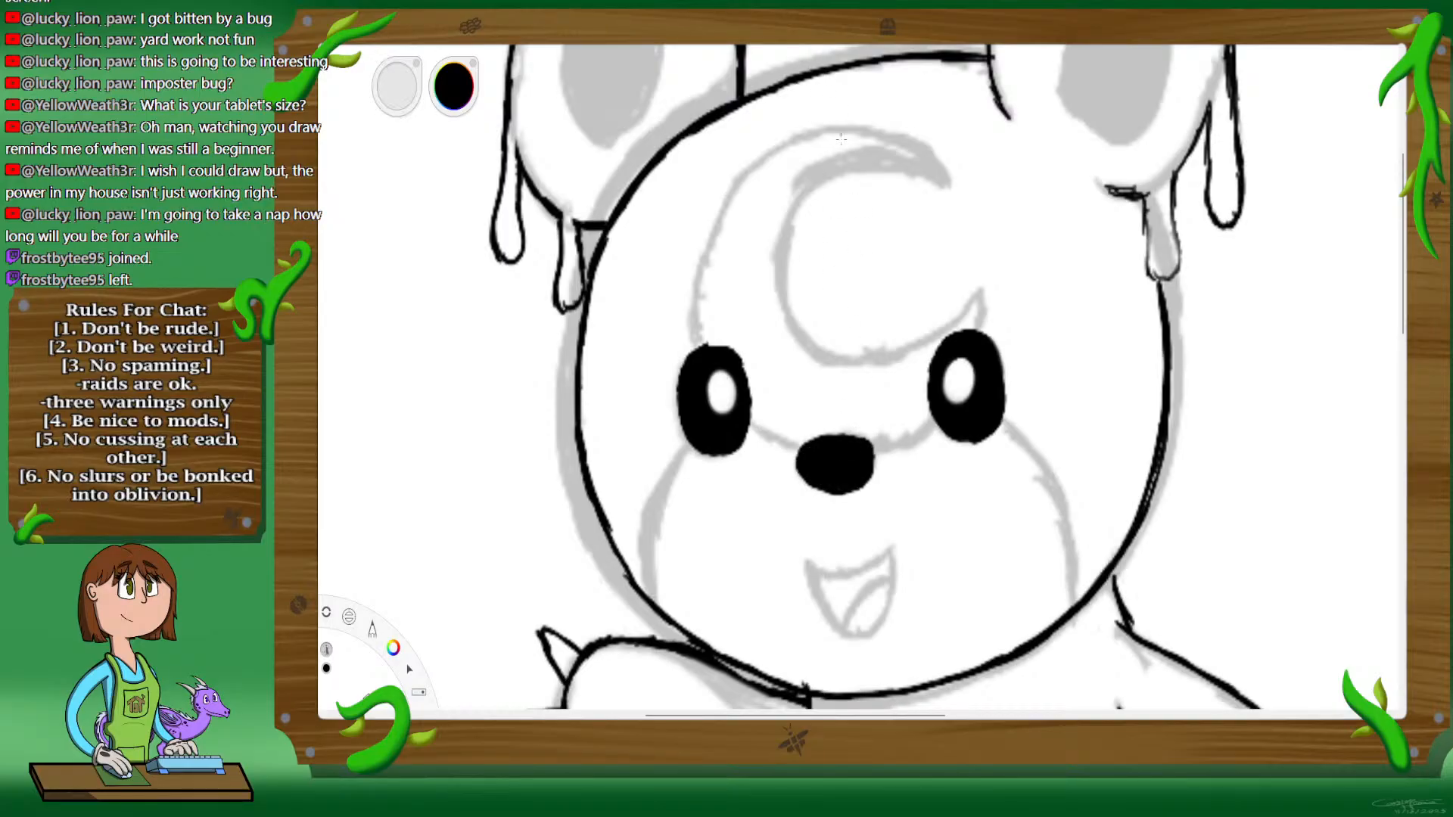
Step: Ink the open smiling mouth with its tongue line and the two curved muzzle edges running from the eyes to the chin
mouse_move(811, 566)
left_mouse_down()
mouse_move(892, 546)
mouse_move(815, 584)
mouse_move(812, 569)
mouse_move(845, 631)
mouse_move(837, 619)
mouse_move(875, 627)
mouse_move(890, 546)
left_mouse_up()
left_click_drag(846, 628, 883, 580)
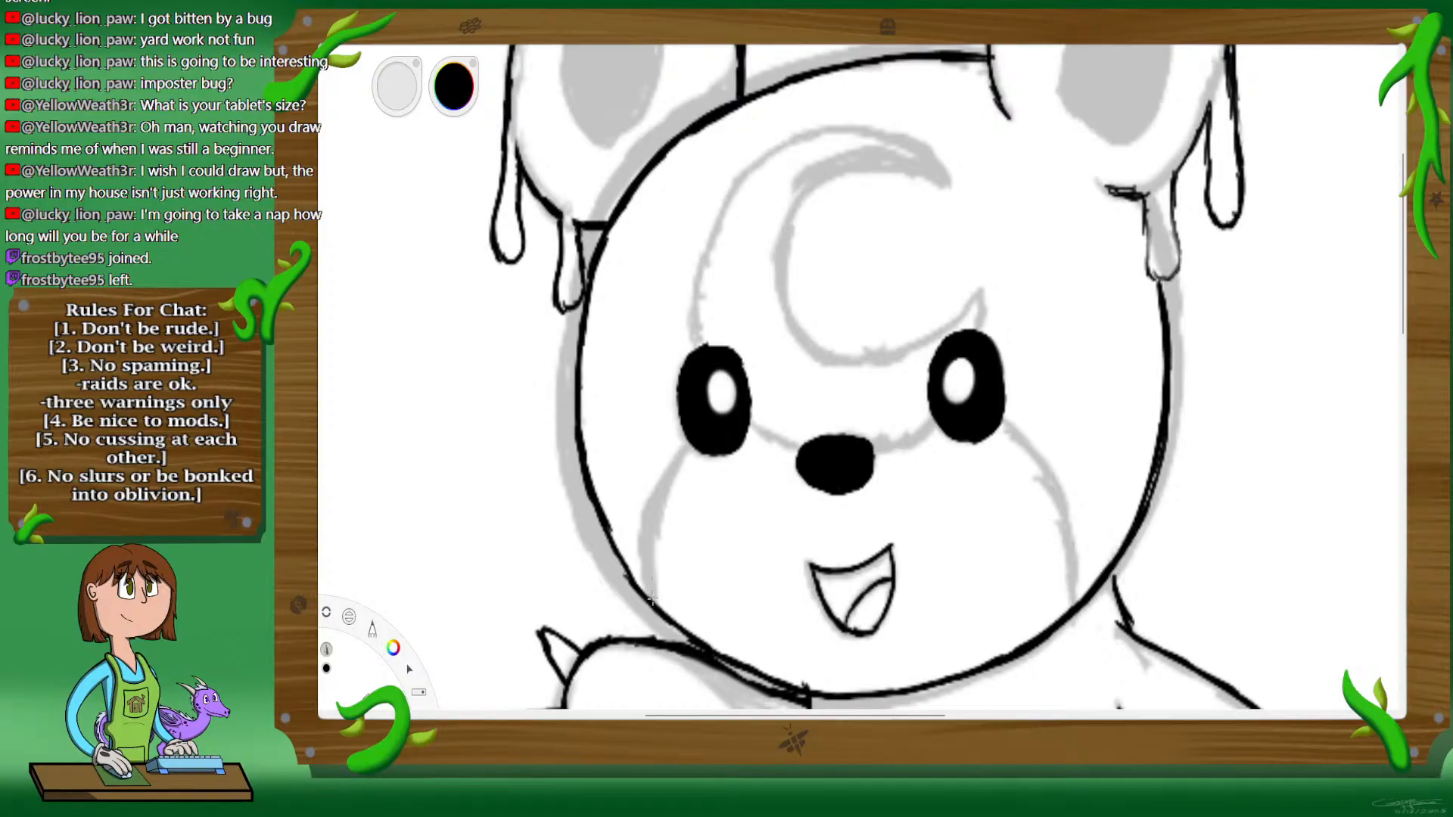
left_click_drag(651, 601, 646, 566)
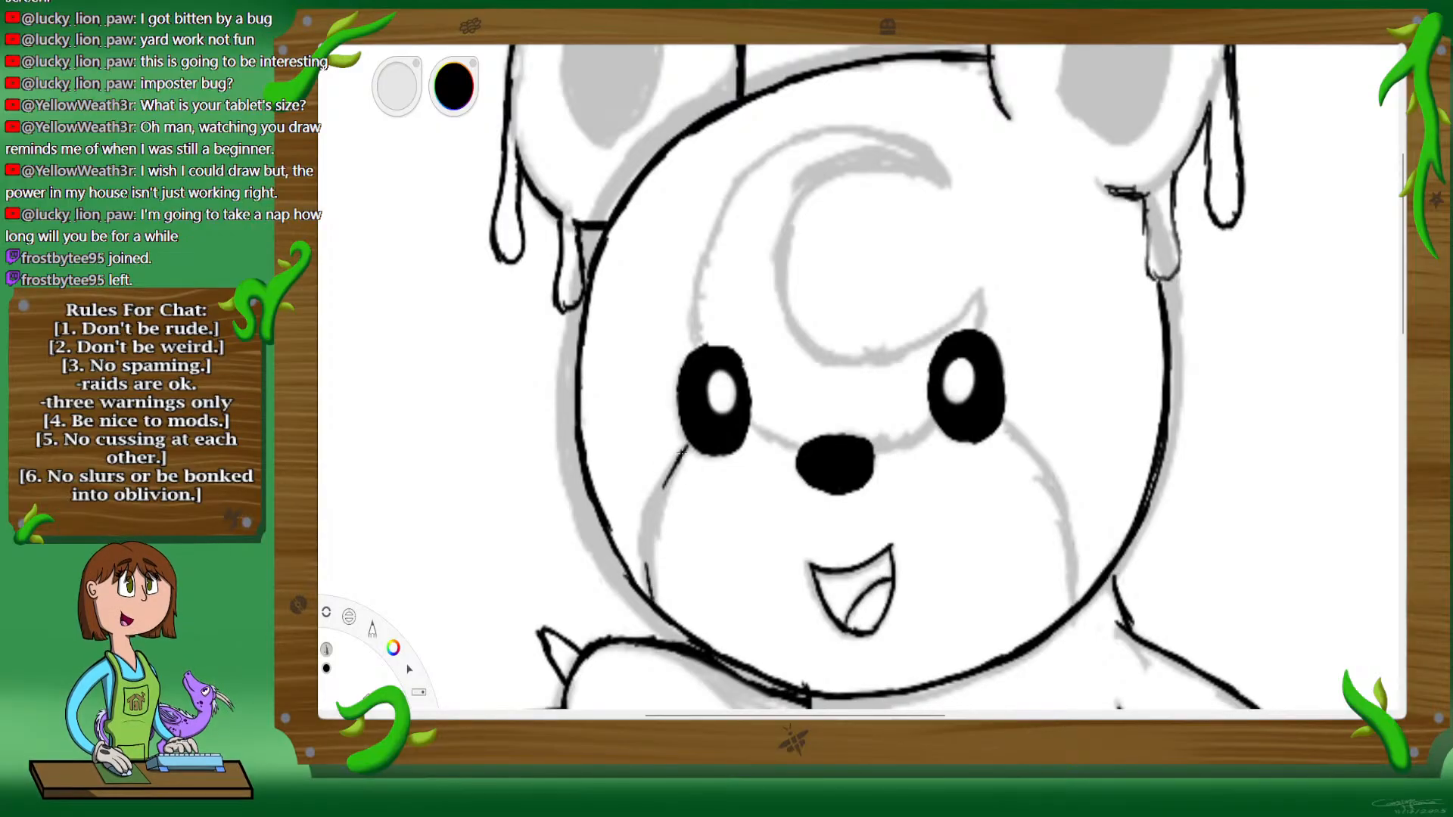
mouse_move(687, 448)
left_mouse_down()
mouse_move(657, 555)
mouse_move(664, 491)
mouse_move(659, 516)
mouse_move(654, 603)
left_mouse_up()
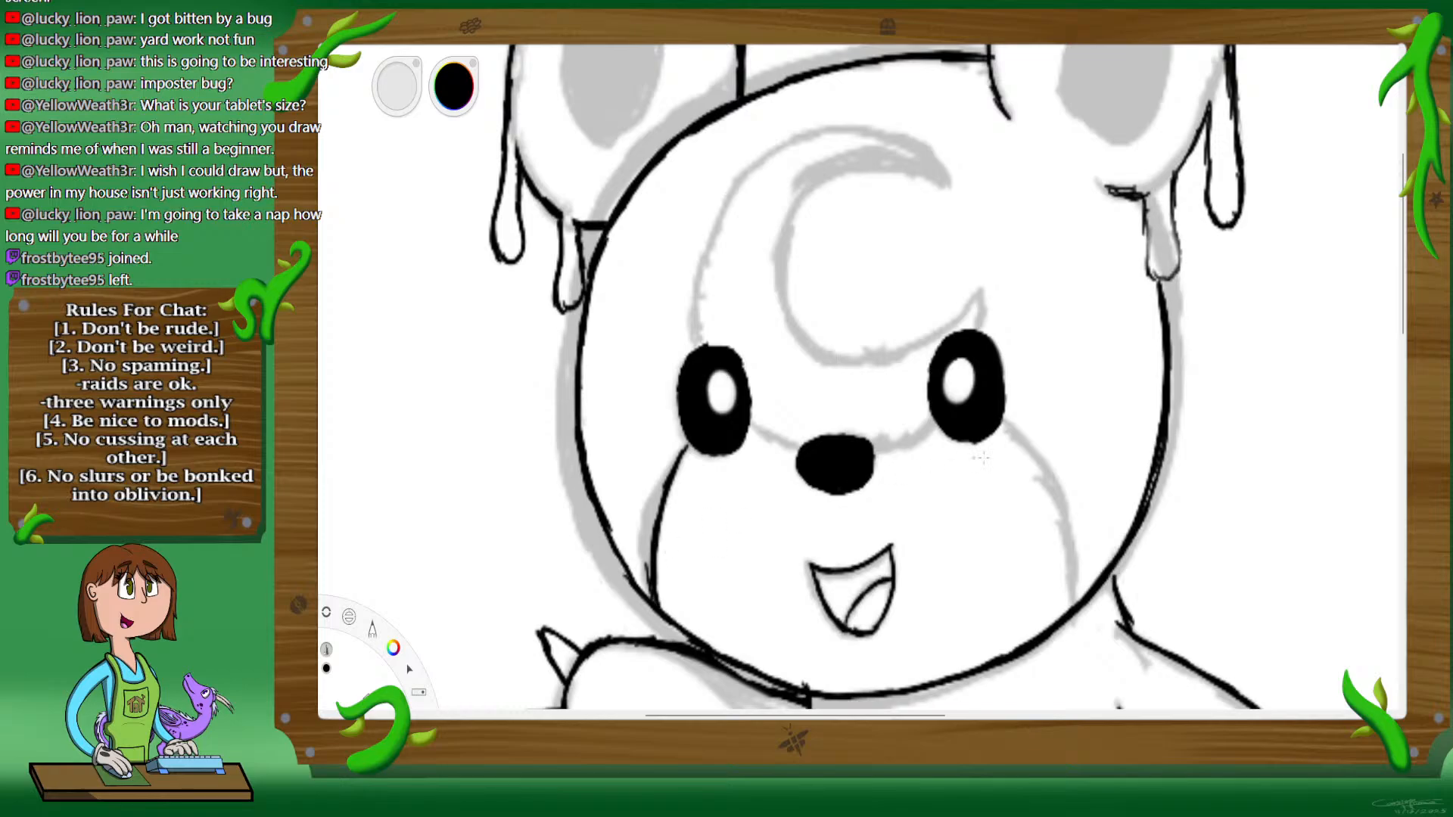
mouse_move(999, 429)
left_mouse_down()
mouse_move(1067, 530)
mouse_move(1073, 601)
left_mouse_up()
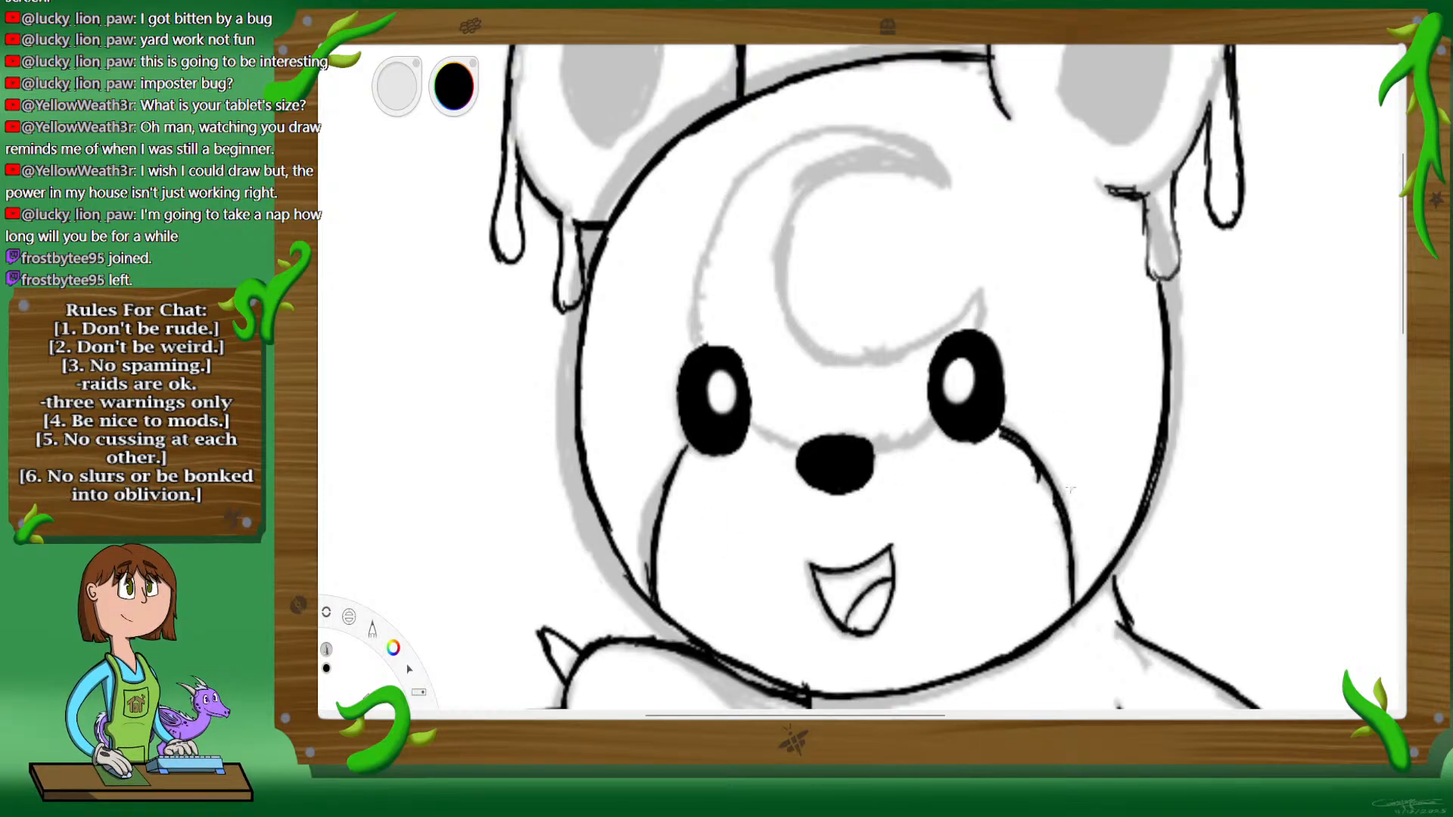
Step: Ink double curling swirls on both cheeks beside the muzzle edges and the curved muzzle line joining the eyes to the nose
mouse_move(1068, 517)
left_mouse_down()
mouse_move(1066, 463)
mouse_move(1066, 520)
mouse_move(1086, 438)
mouse_move(1105, 432)
mouse_move(1108, 469)
mouse_move(1106, 449)
mouse_move(1080, 437)
mouse_move(1085, 362)
left_mouse_up()
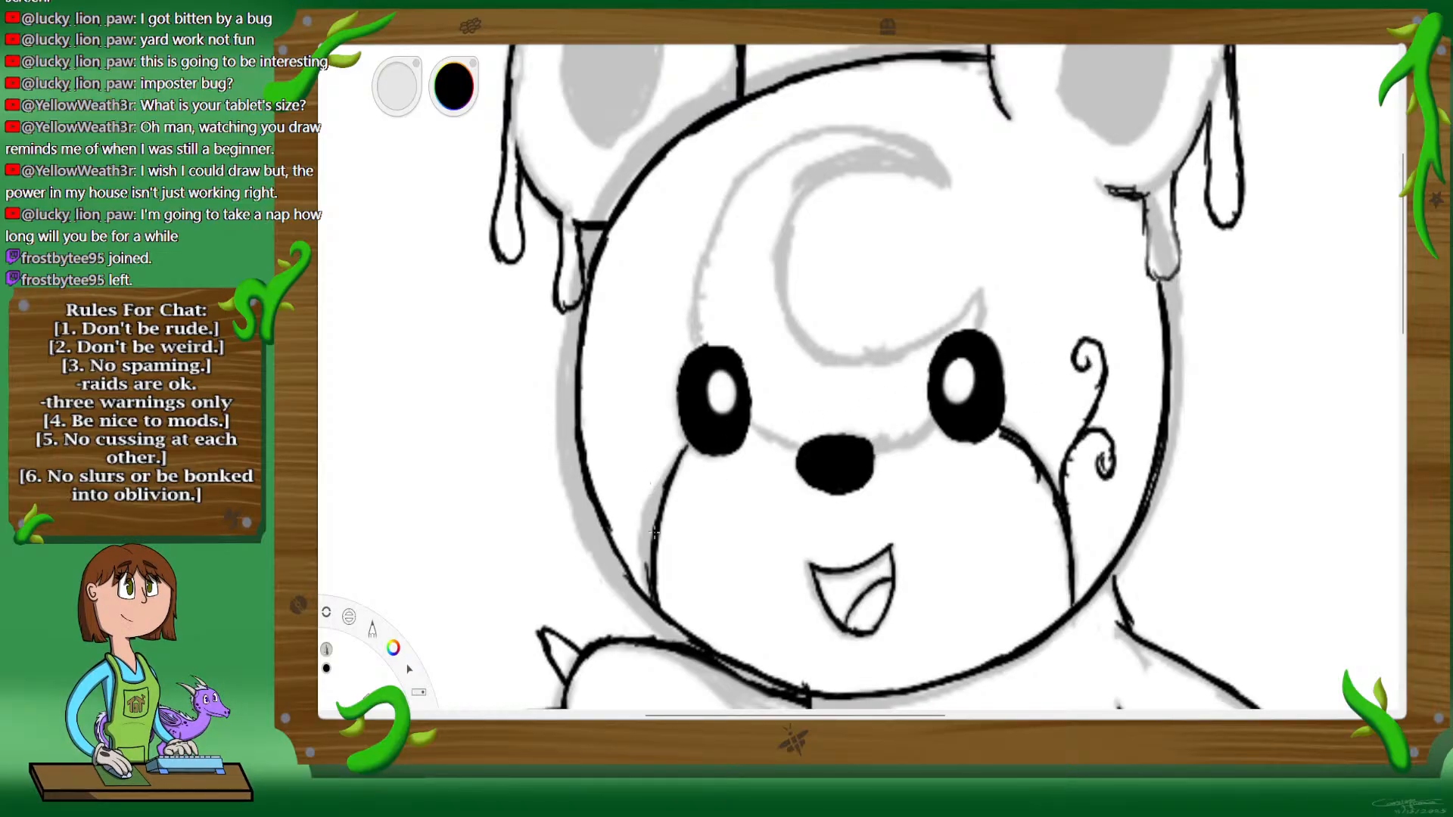
mouse_move(655, 518)
left_mouse_down()
mouse_move(657, 468)
mouse_move(632, 463)
mouse_move(635, 486)
mouse_move(652, 463)
mouse_move(625, 382)
mouse_move(629, 365)
mouse_move(655, 369)
mouse_move(645, 397)
mouse_move(648, 371)
left_mouse_up()
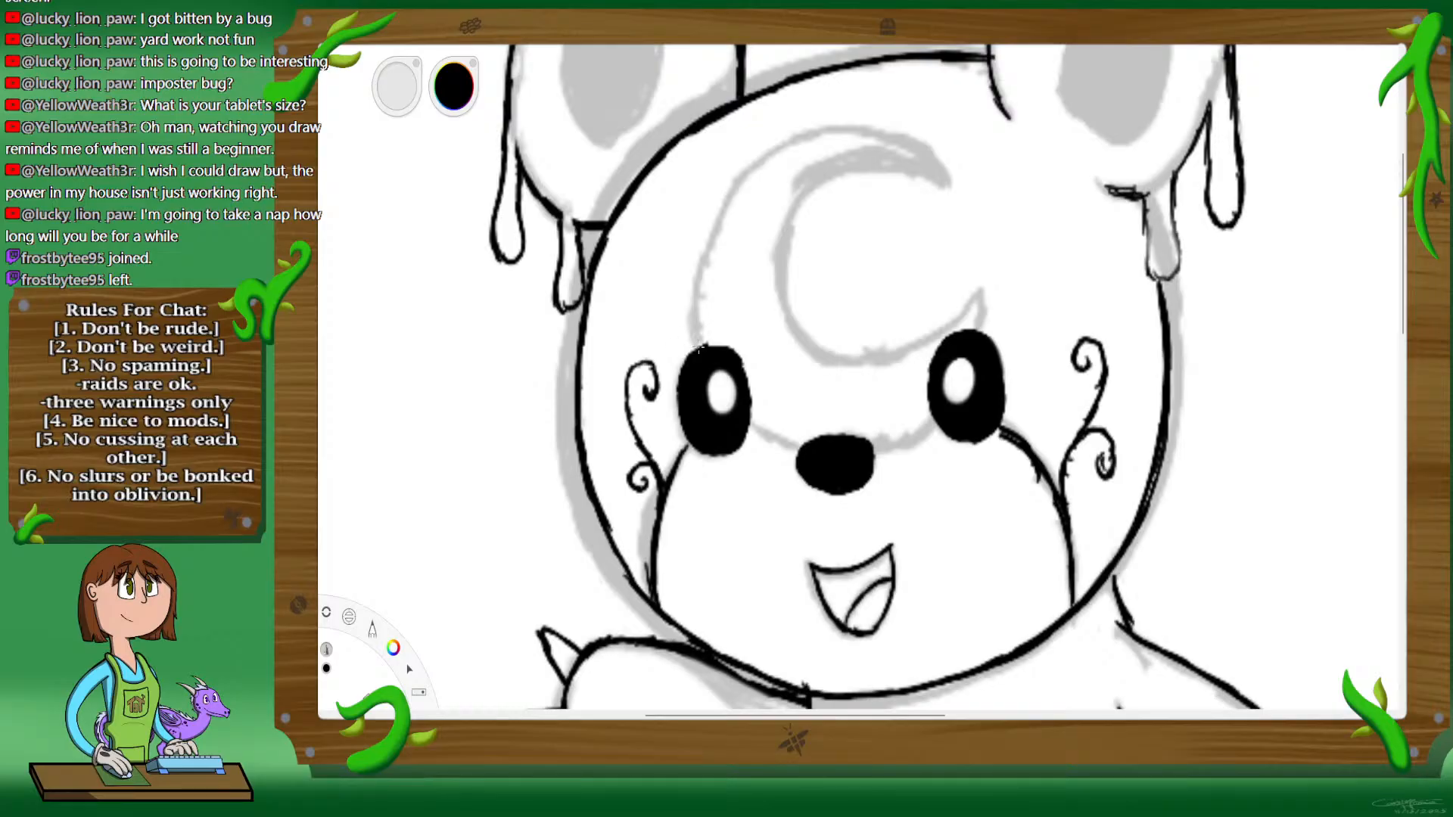
mouse_move(754, 424)
left_mouse_down()
mouse_move(804, 449)
mouse_move(896, 436)
mouse_move(882, 451)
mouse_move(933, 420)
left_mouse_up()
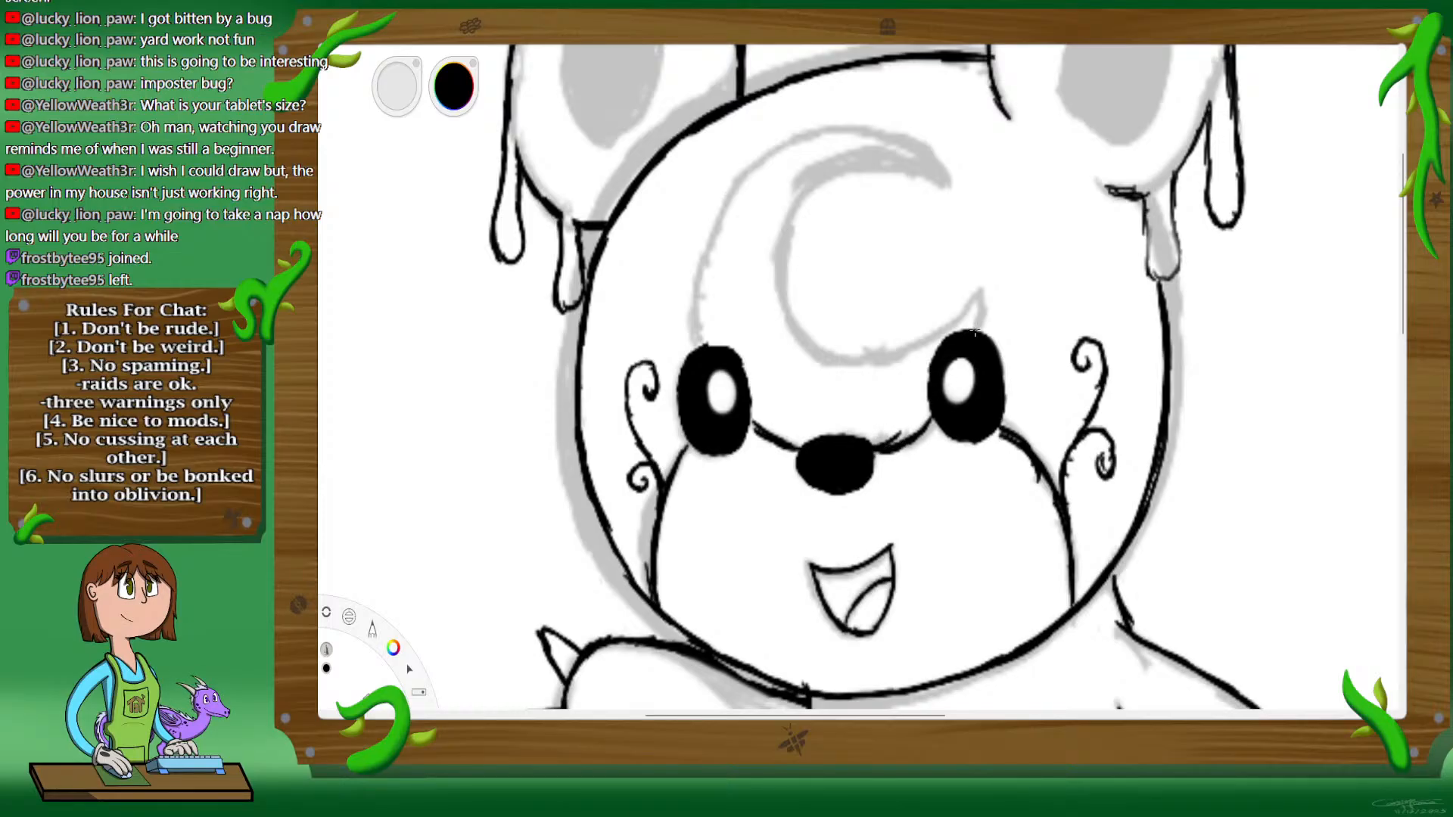
mouse_move(975, 331)
left_mouse_down()
mouse_move(985, 263)
mouse_move(972, 264)
mouse_move(983, 305)
mouse_move(906, 359)
left_mouse_up()
key("ctrl+z")
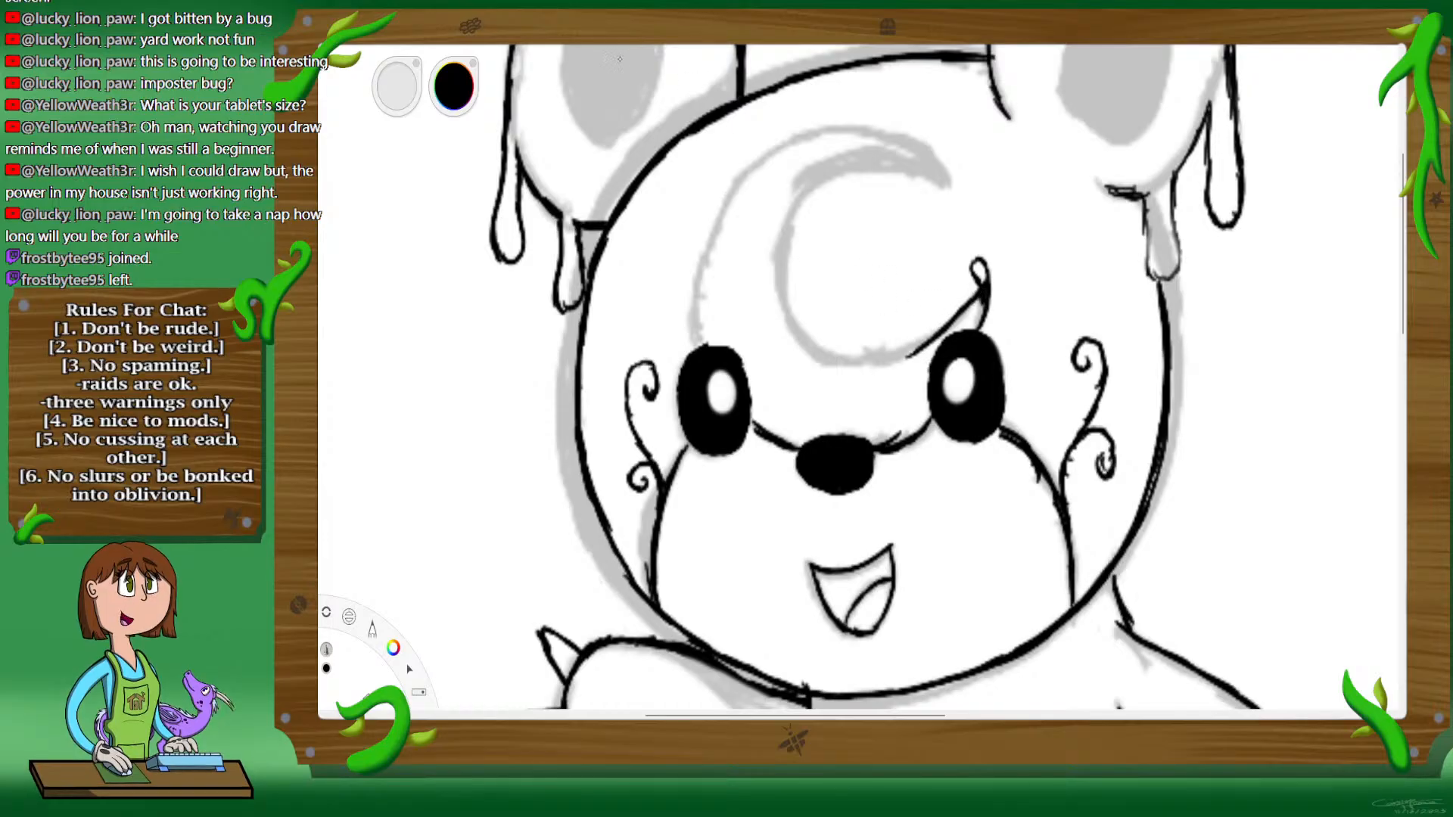
key("ctrl+z")
key("ctrl+z")
key("ctrl+z")
key("ctrl+z")
key("ctrl+z")
key("ctrl+z")
key("ctrl+z")
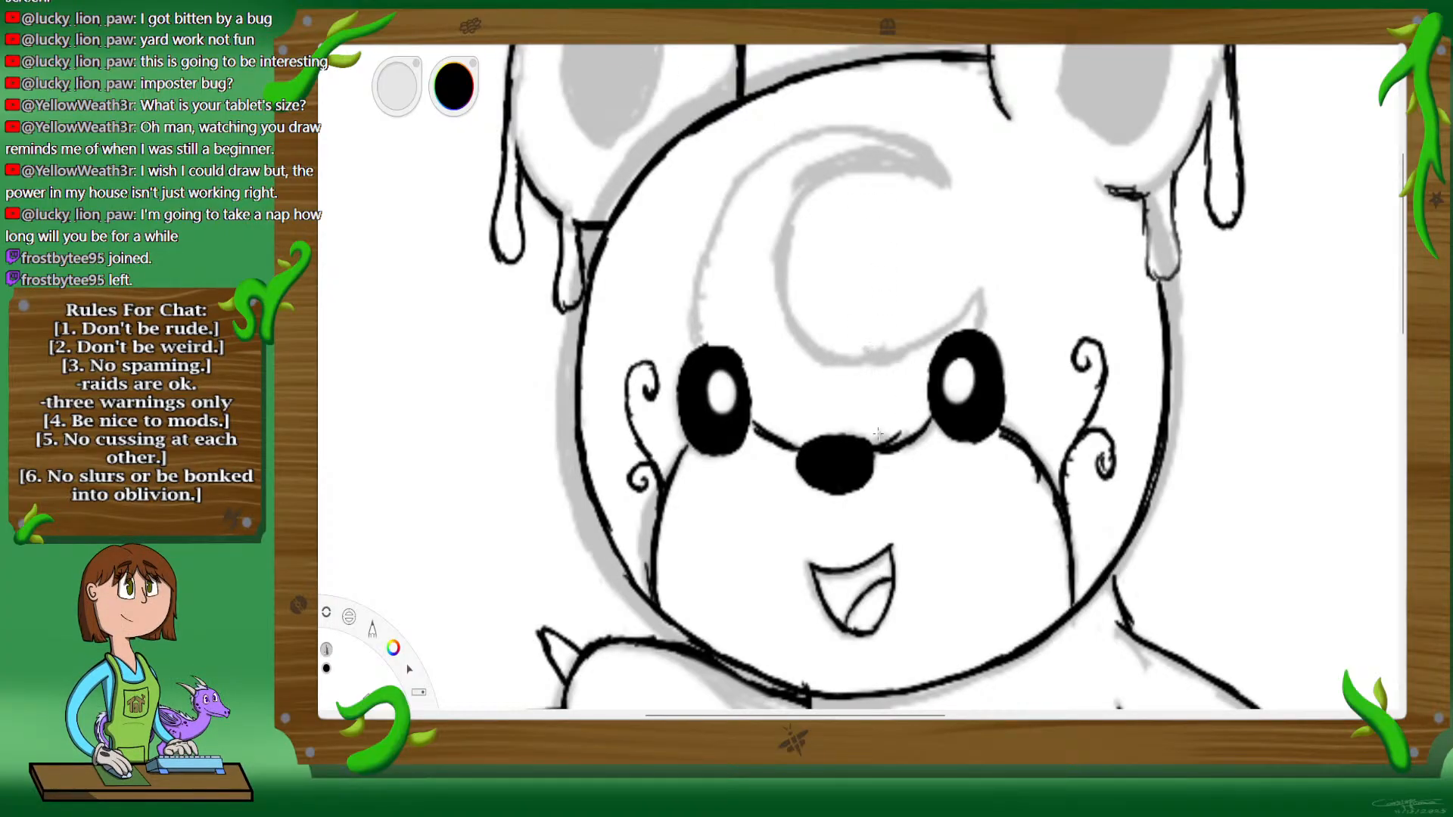
Step: Reinforce the line from the nose to the right eye and ink the forehead crescent with small looped drips at both tips
left_click_drag(872, 454, 937, 418)
mouse_move(979, 331)
left_mouse_down()
mouse_move(980, 259)
mouse_move(977, 292)
mouse_move(926, 337)
mouse_move(953, 322)
mouse_move(878, 351)
mouse_move(905, 346)
mouse_move(825, 334)
mouse_move(849, 356)
mouse_move(803, 327)
mouse_move(824, 345)
mouse_move(792, 300)
mouse_move(813, 305)
mouse_move(808, 337)
mouse_move(790, 292)
mouse_move(796, 322)
mouse_move(800, 229)
mouse_move(793, 261)
mouse_move(794, 241)
mouse_move(828, 186)
mouse_move(807, 204)
mouse_move(835, 182)
mouse_move(901, 171)
mouse_move(952, 185)
mouse_move(957, 205)
mouse_move(936, 153)
mouse_move(946, 182)
left_mouse_up()
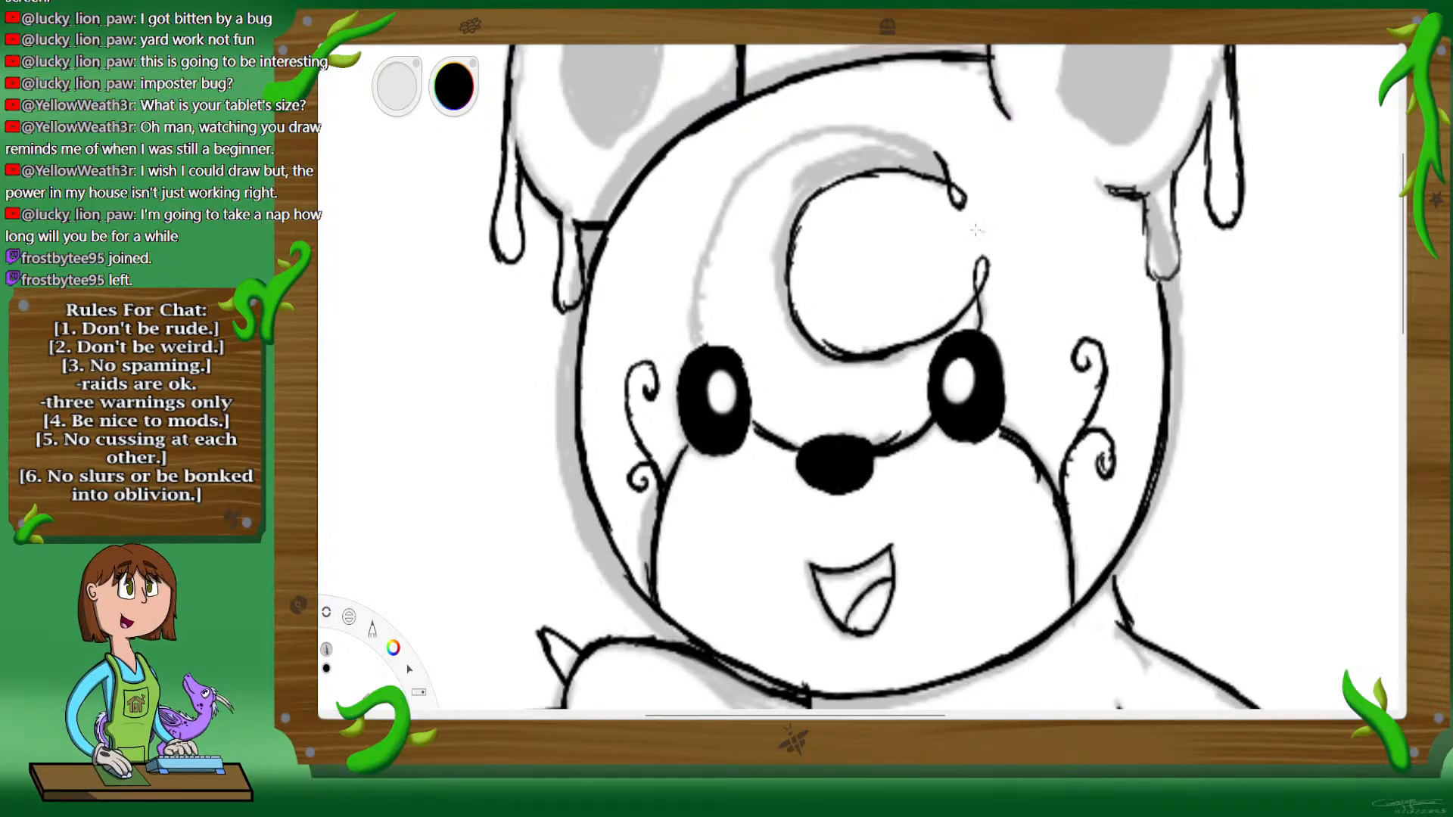
mouse_move(948, 180)
left_mouse_down()
mouse_move(913, 141)
mouse_move(926, 150)
mouse_move(839, 136)
mouse_move(858, 133)
mouse_move(768, 160)
mouse_move(794, 144)
mouse_move(743, 178)
mouse_move(706, 250)
mouse_move(728, 205)
mouse_move(714, 238)
mouse_move(716, 225)
mouse_move(702, 341)
mouse_move(710, 267)
left_mouse_up()
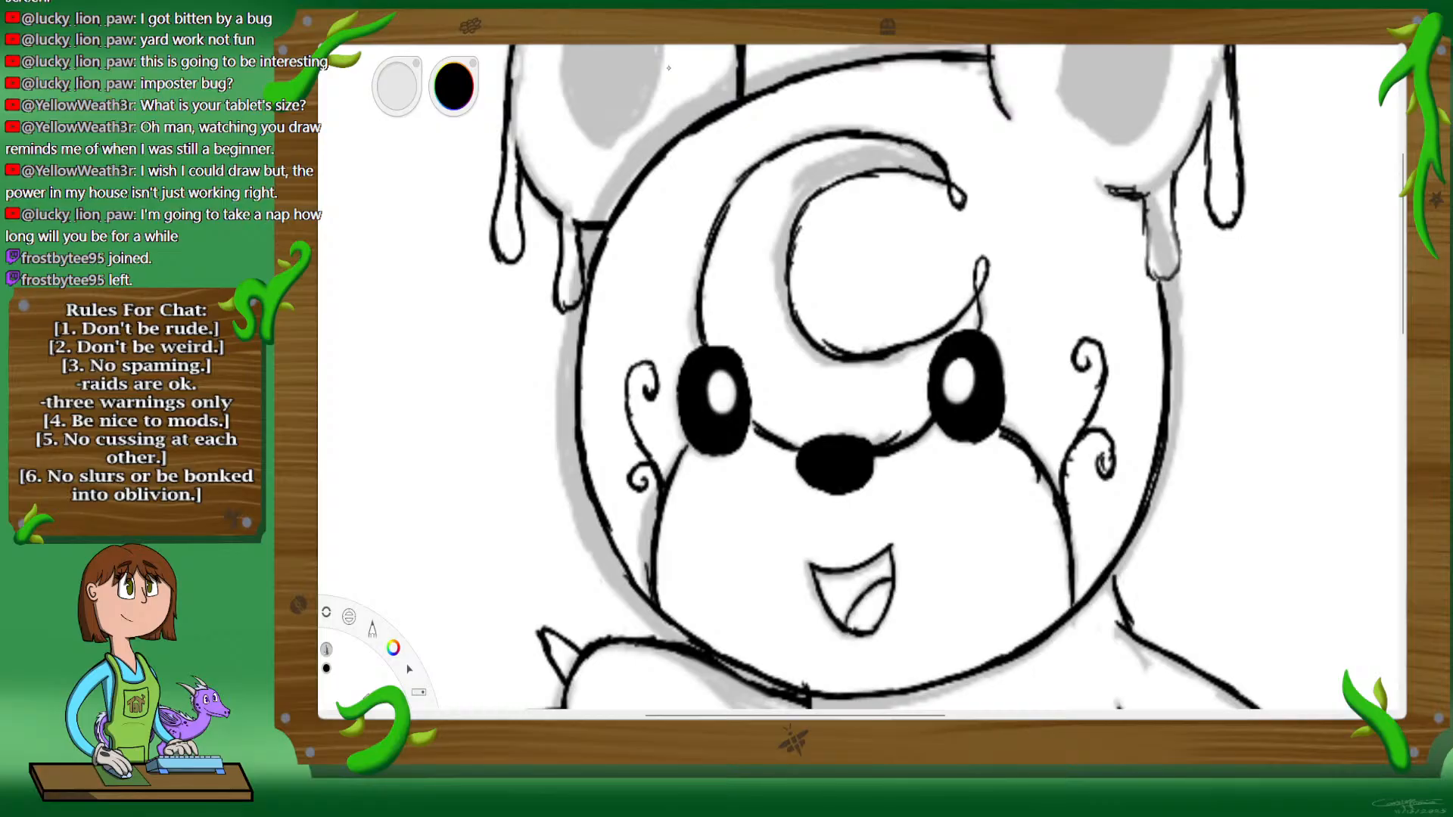
Step: Ink a black outline around the gray inner area of the right ear
key("space")
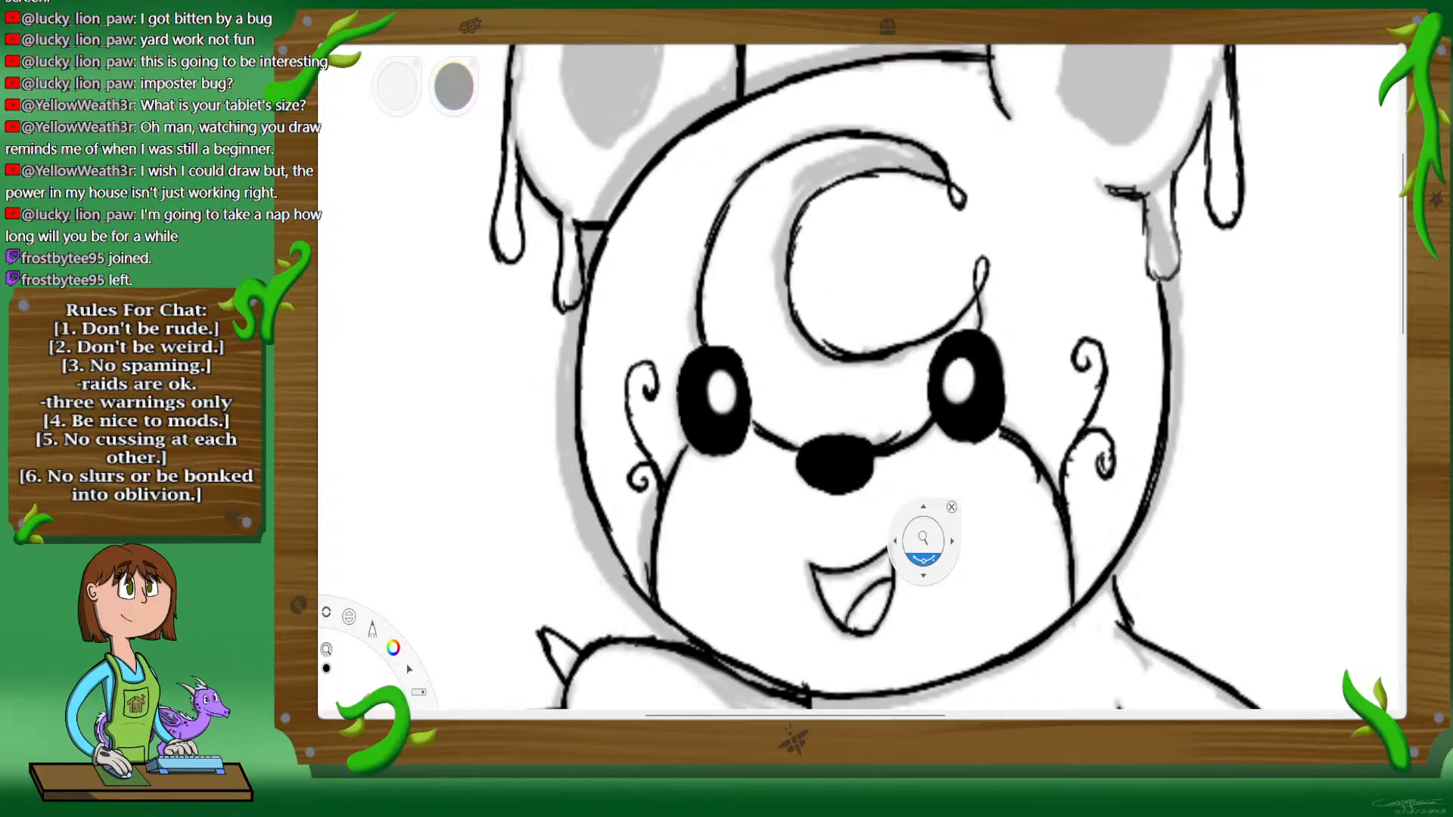
left_click_drag(924, 538, 946, 634)
left_click_drag(984, 642, 965, 559)
left_click_drag(890, 420, 908, 354)
left_click_drag(993, 227, 946, 560)
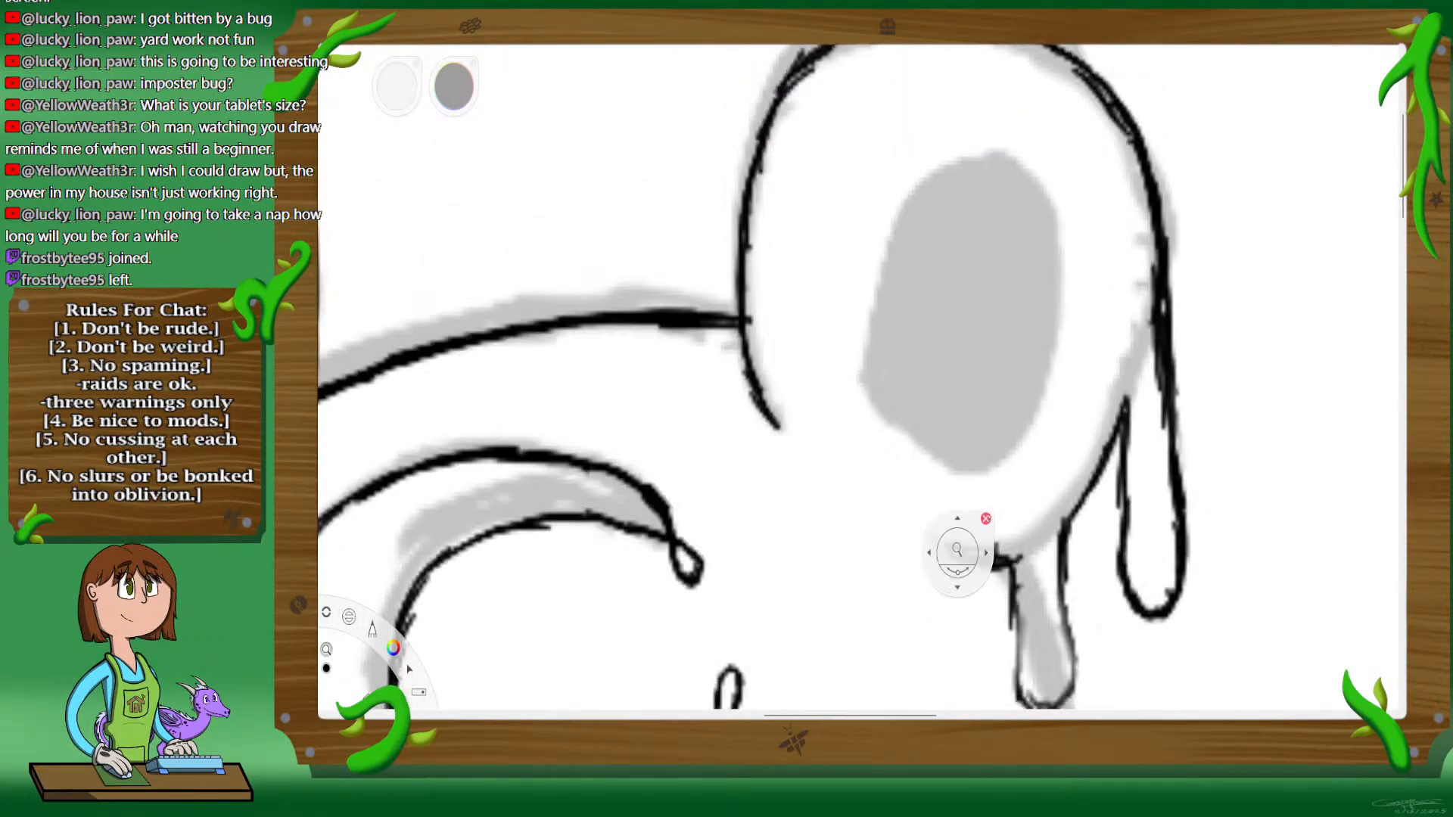
left_click(1003, 451)
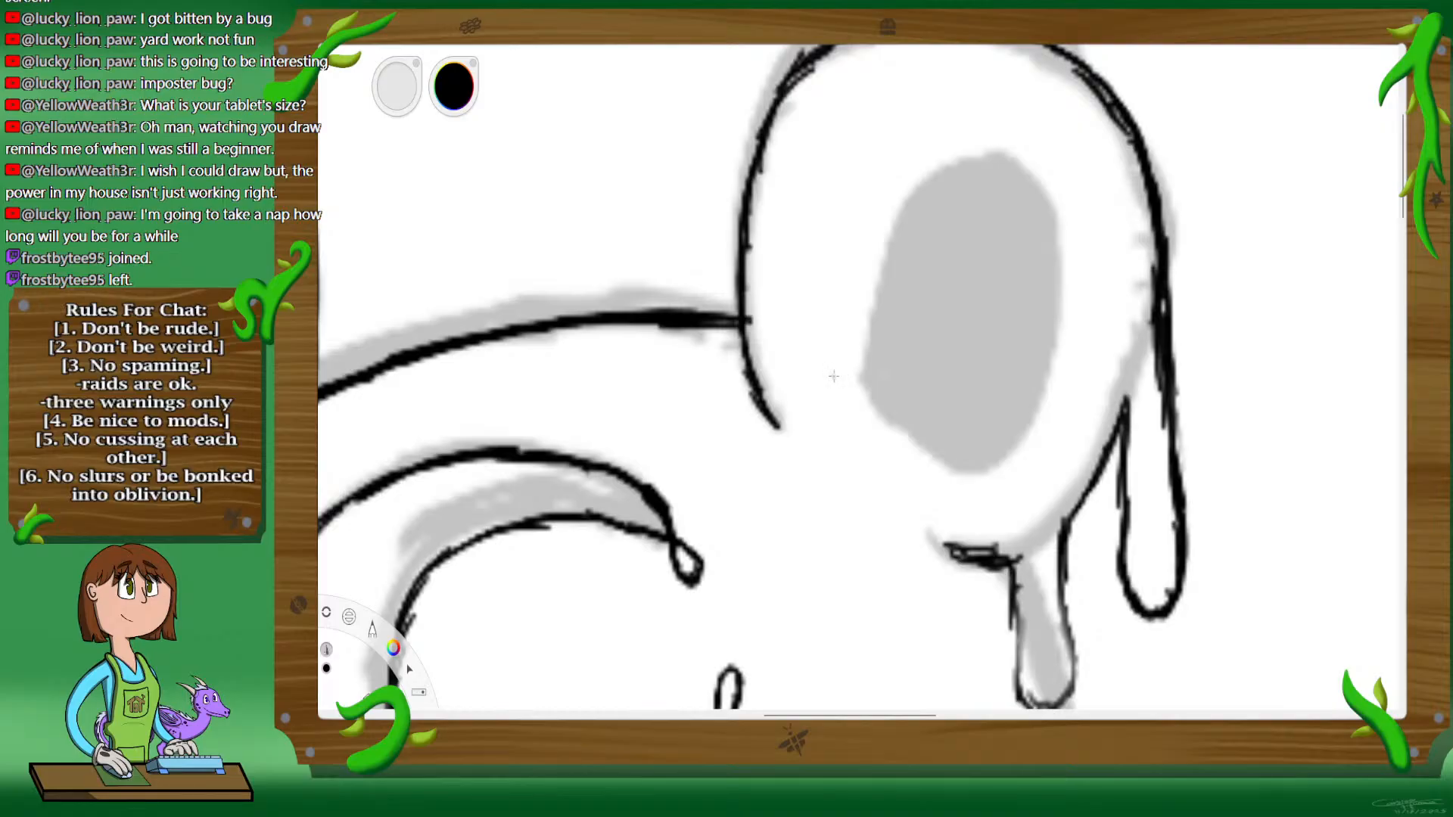
mouse_move(856, 380)
left_mouse_down()
mouse_move(877, 419)
mouse_move(867, 392)
mouse_move(885, 422)
mouse_move(984, 465)
mouse_move(950, 456)
mouse_move(976, 456)
mouse_move(1022, 430)
left_mouse_up()
mouse_move(862, 386)
left_mouse_down()
mouse_move(905, 239)
mouse_move(941, 195)
mouse_move(908, 224)
mouse_move(929, 201)
mouse_move(991, 171)
mouse_move(1028, 183)
mouse_move(1011, 176)
mouse_move(1042, 199)
mouse_move(1047, 327)
mouse_move(1055, 301)
mouse_move(1038, 392)
mouse_move(995, 453)
left_mouse_up()
Step: Ink a black outline around the gray inner area of the left ear
key("space")
left_click_drag(606, 396, 1119, 405)
left_click_drag(736, 391, 917, 343)
left_click(883, 342)
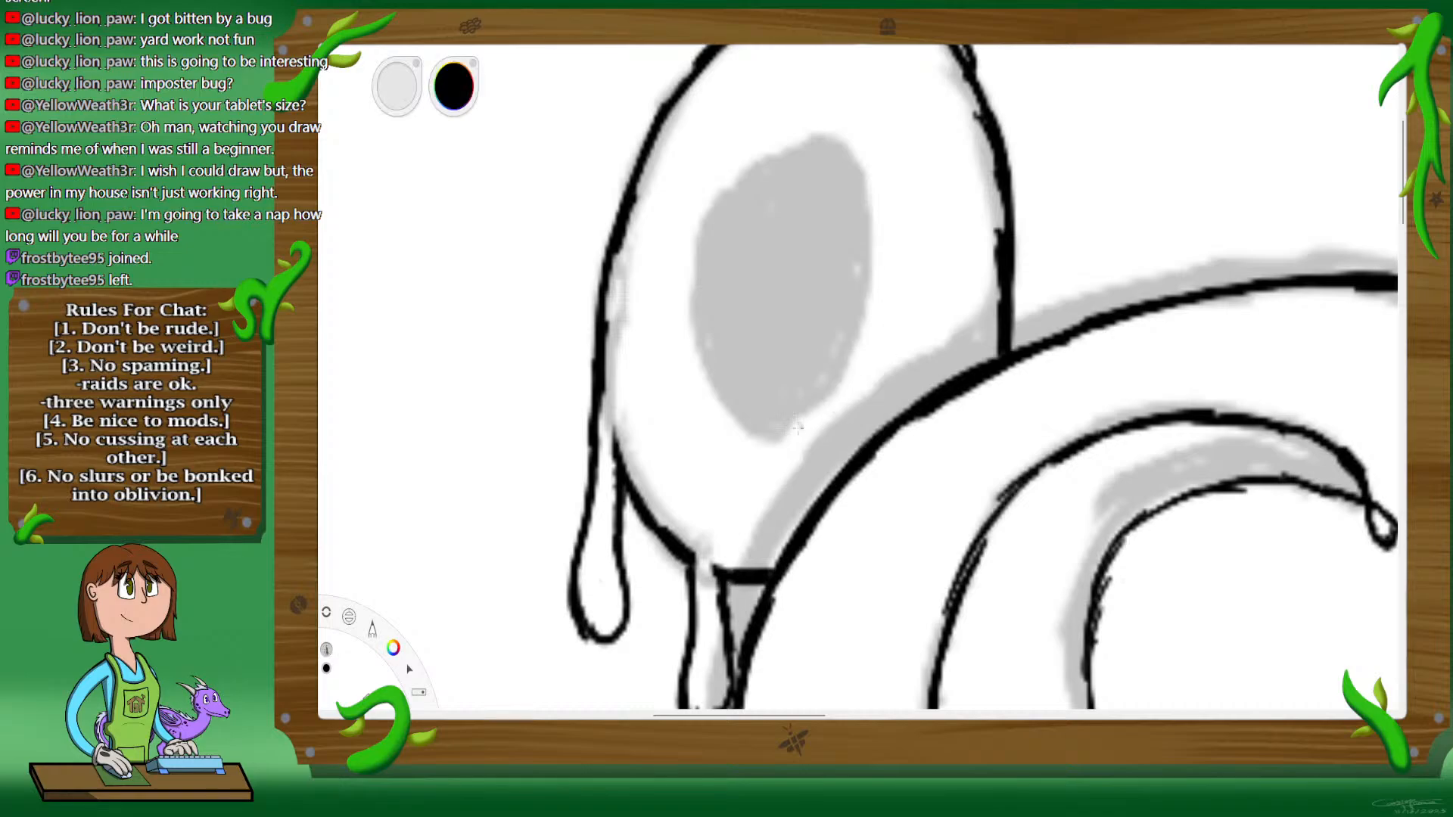
mouse_move(782, 437)
left_mouse_down()
mouse_move(839, 381)
mouse_move(867, 287)
mouse_move(838, 171)
mouse_move(799, 159)
mouse_move(723, 196)
mouse_move(692, 299)
mouse_move(715, 349)
left_mouse_up()
mouse_move(709, 292)
left_mouse_down()
mouse_move(785, 432)
mouse_move(759, 424)
mouse_move(793, 422)
mouse_move(852, 299)
mouse_move(840, 362)
mouse_move(859, 221)
mouse_move(865, 308)
mouse_move(815, 407)
mouse_move(753, 412)
mouse_move(782, 429)
mouse_move(724, 361)
mouse_move(733, 401)
mouse_move(709, 345)
mouse_move(725, 220)
left_mouse_up()
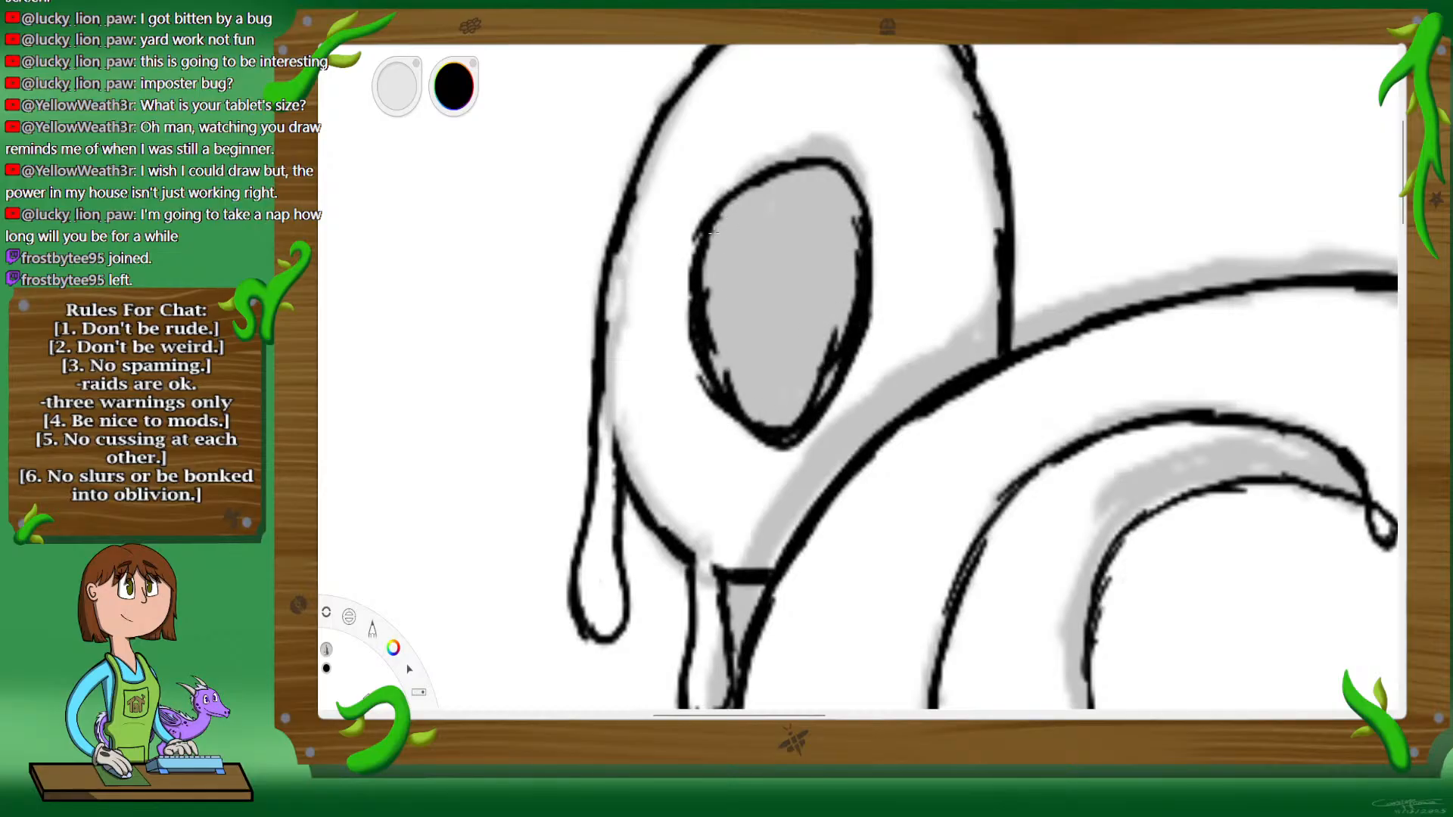
key("space")
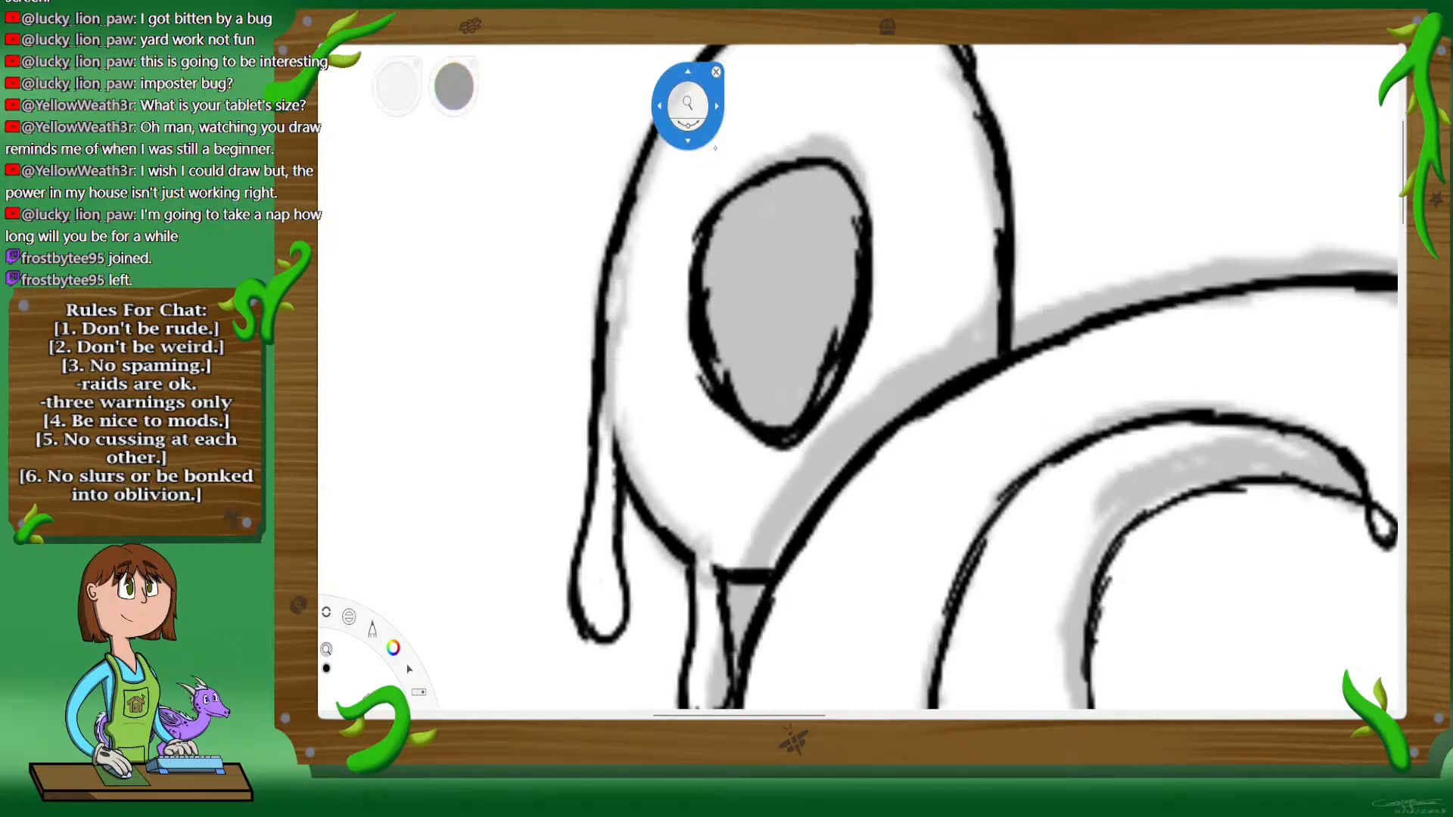
left_click_drag(872, 523, 909, 606)
left_click_drag(976, 684, 876, 446)
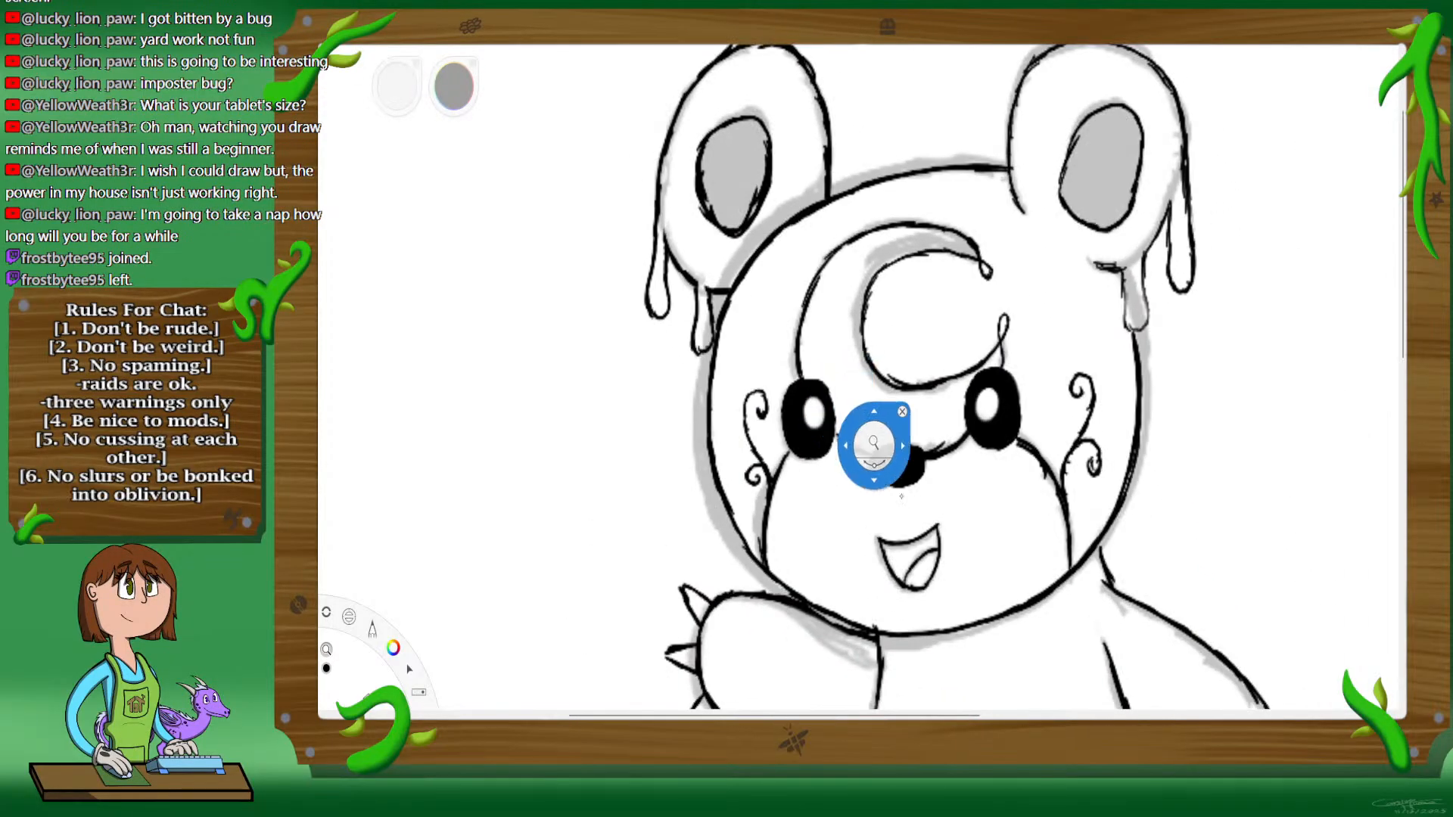
left_click_drag(909, 521, 878, 389)
left_click_drag(978, 545, 971, 582)
left_click_drag(1011, 520, 982, 492)
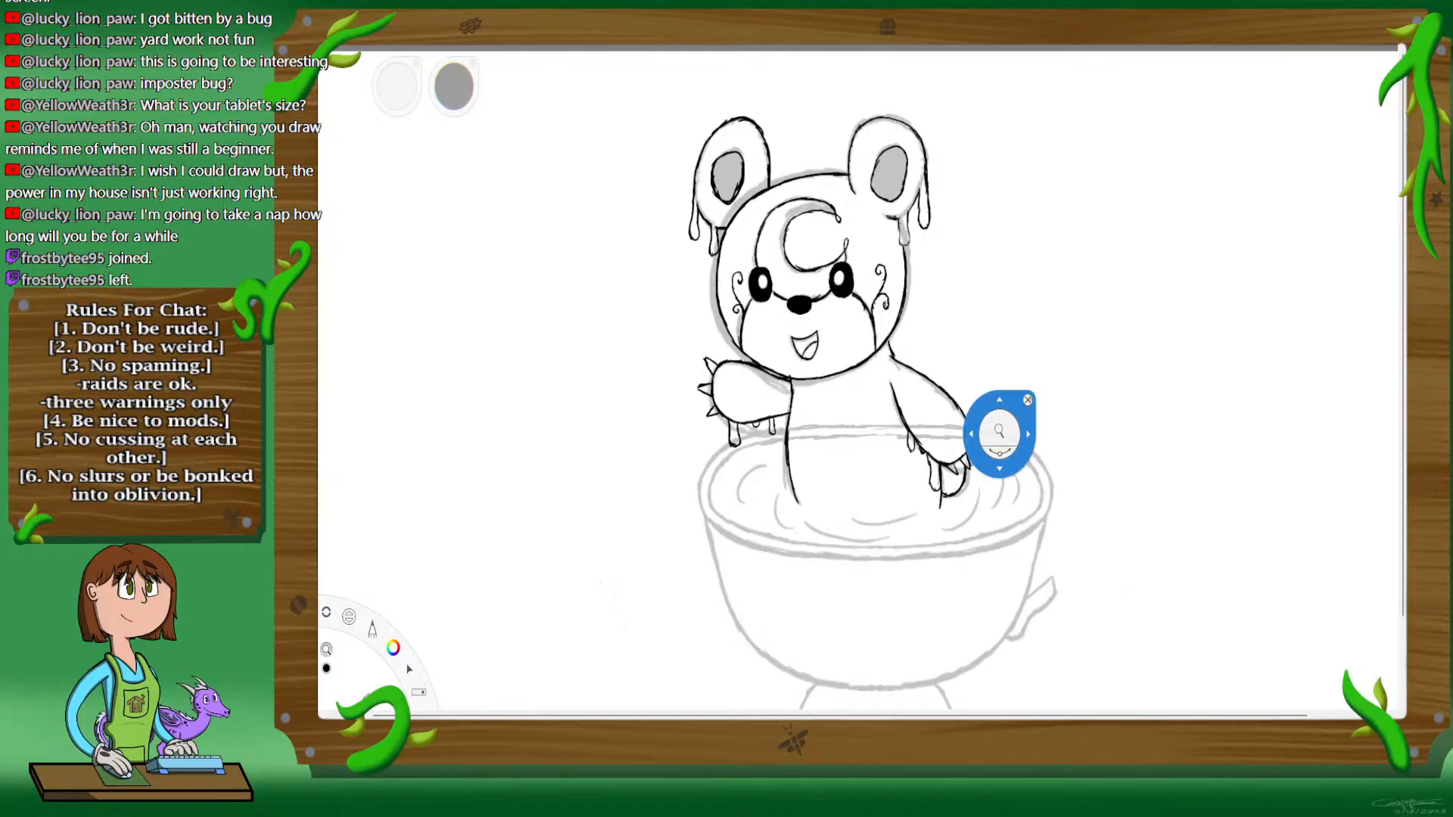
left_click_drag(1028, 400, 1284, 203)
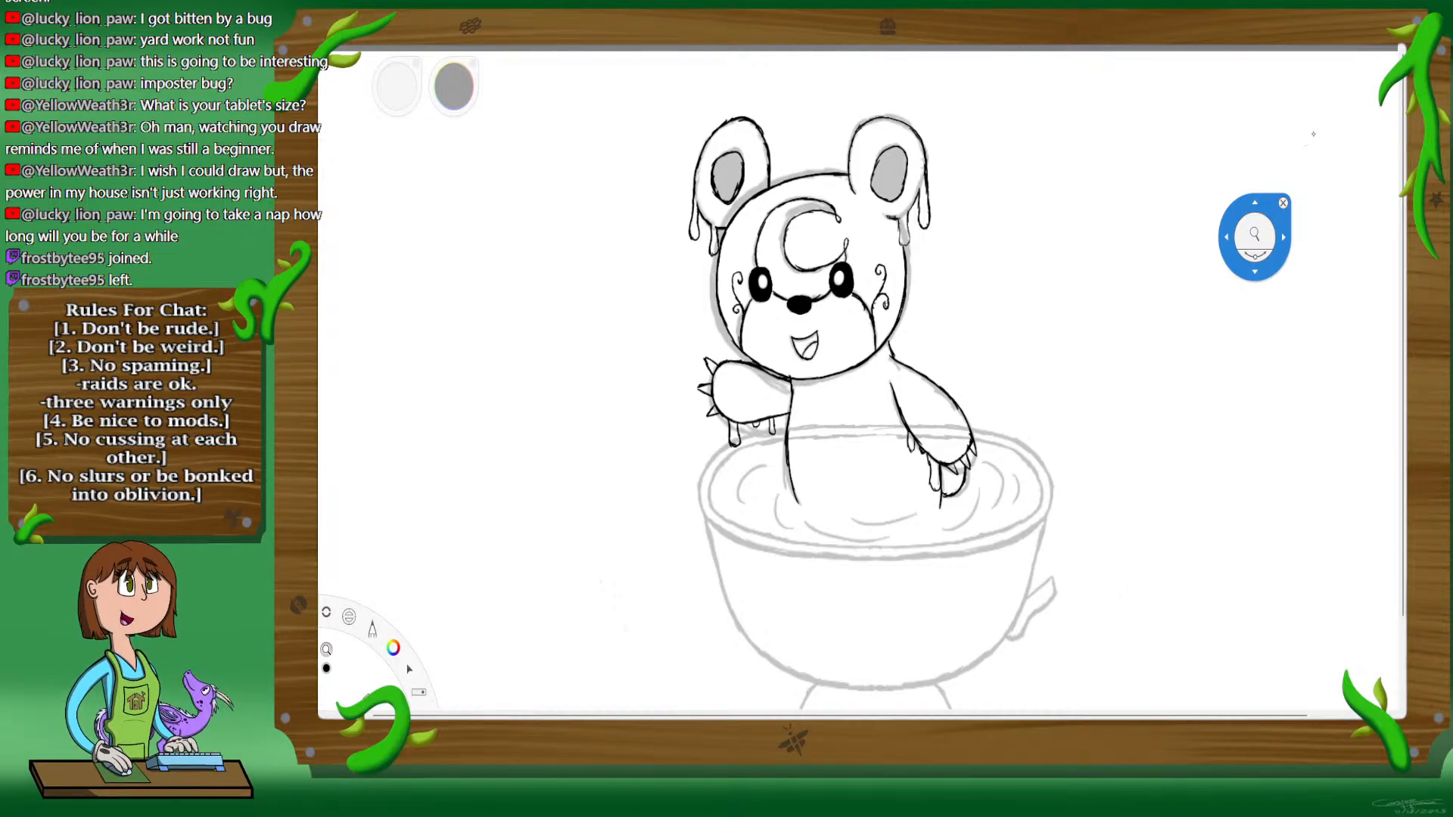
mouse_move(1255, 236)
left_mouse_down()
mouse_move(1040, 251)
mouse_move(962, 550)
mouse_move(976, 522)
left_mouse_up()
left_click_drag(965, 522, 1018, 327)
left_click_drag(1018, 433, 1021, 498)
left_click(981, 84)
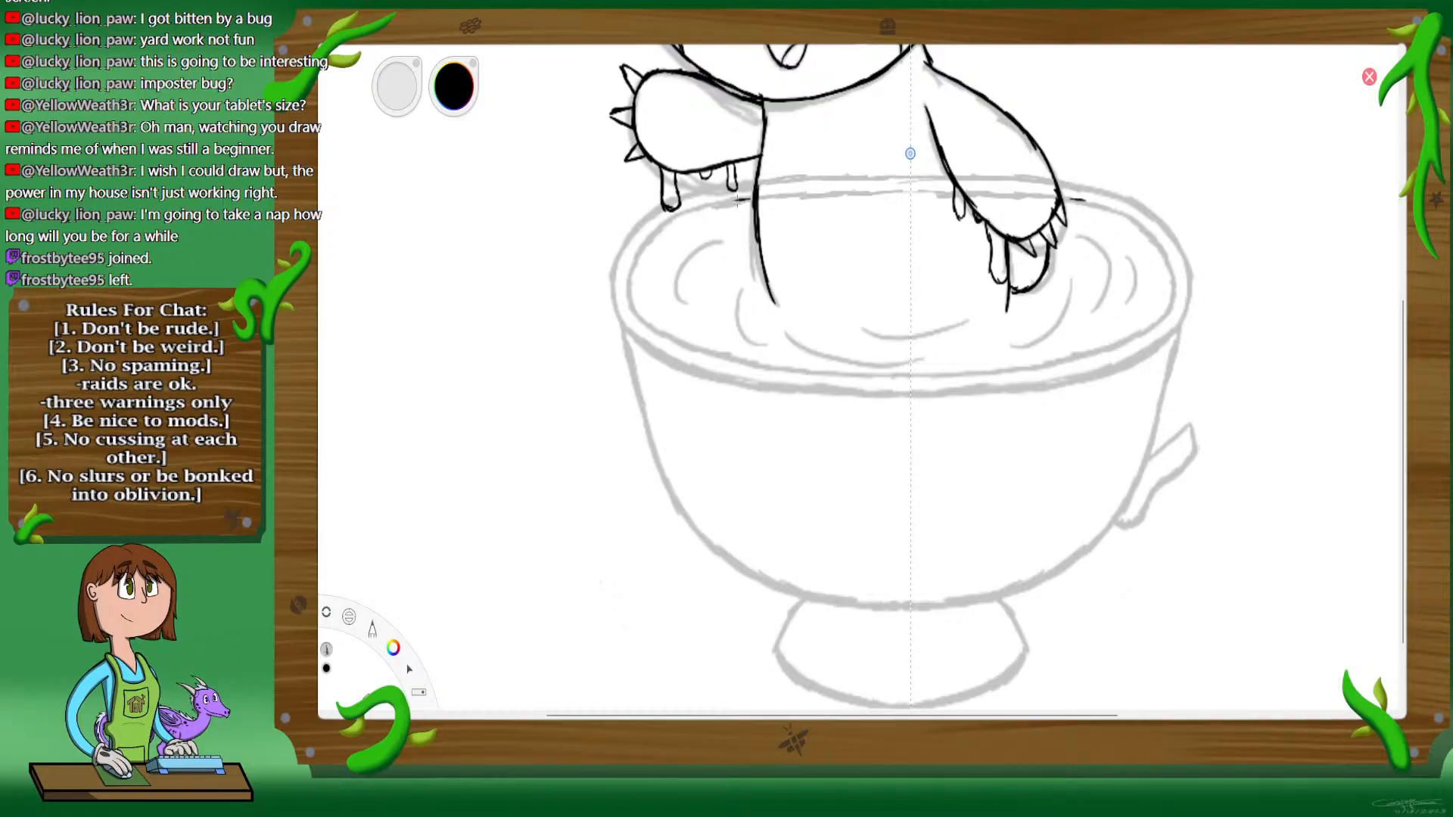
left_click_drag(779, 198, 800, 195)
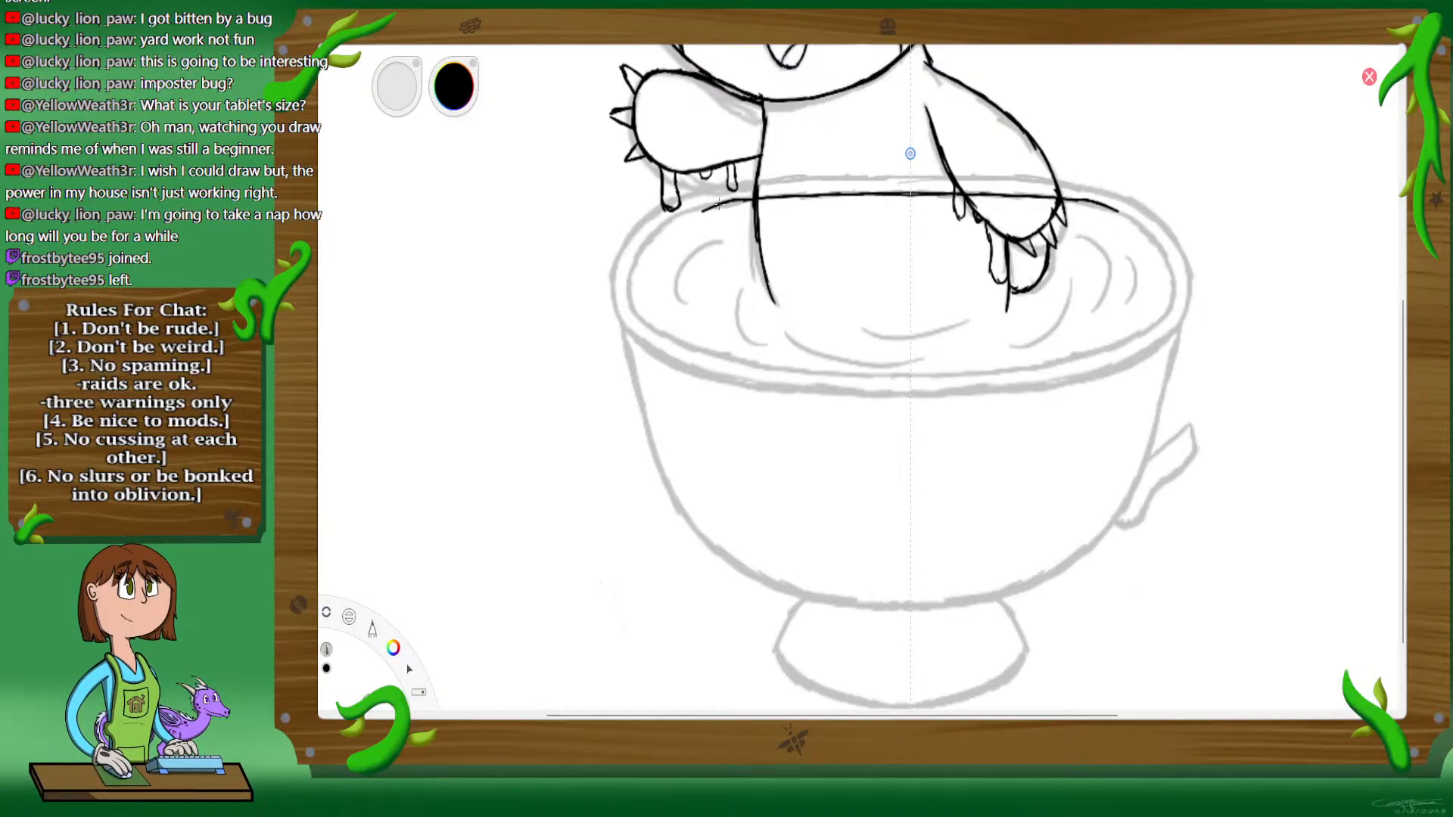
left_click_drag(684, 213, 719, 202)
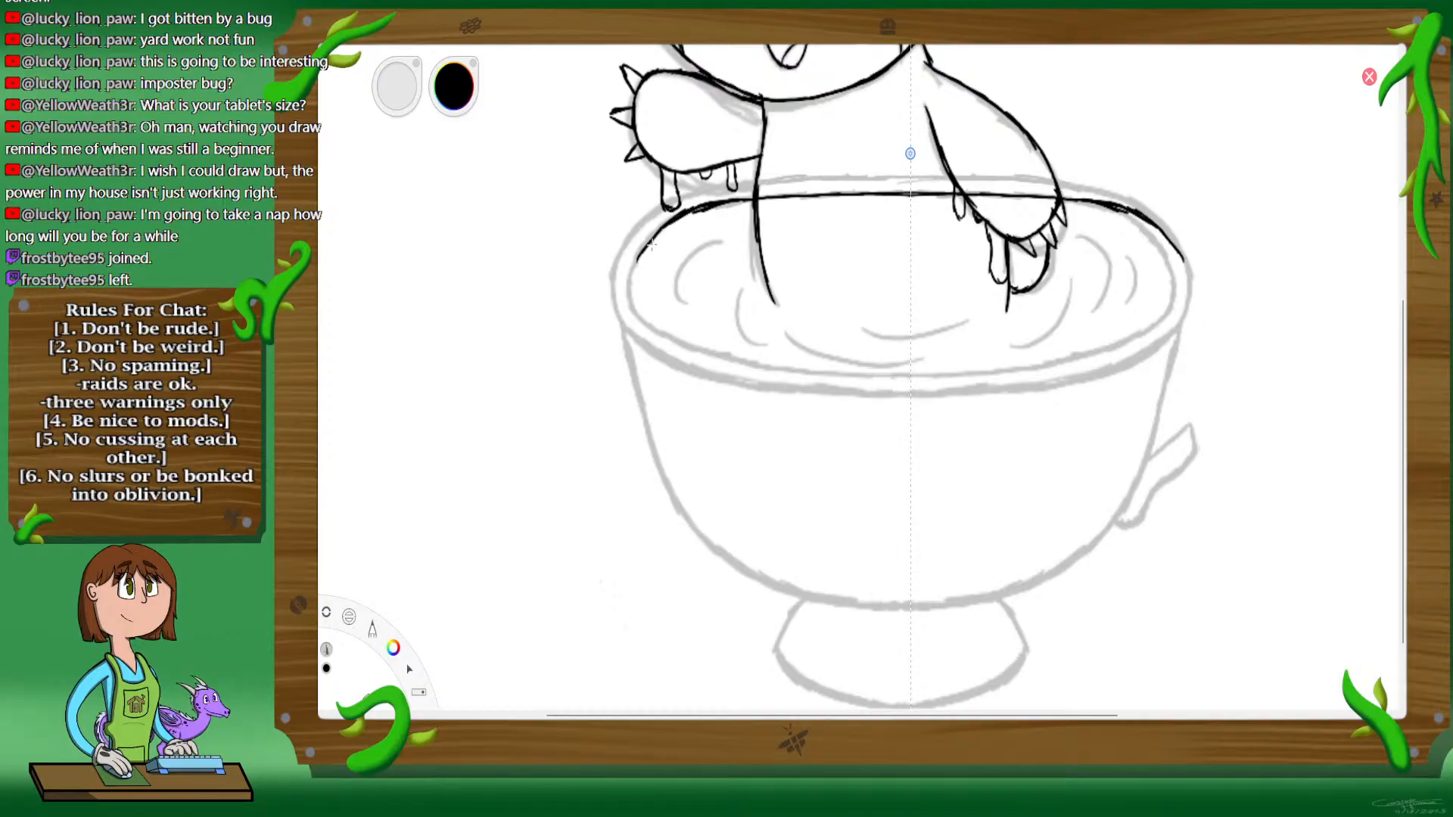
mouse_move(636, 286)
left_mouse_down()
mouse_move(645, 315)
mouse_move(675, 335)
mouse_move(659, 330)
mouse_move(742, 352)
left_mouse_up()
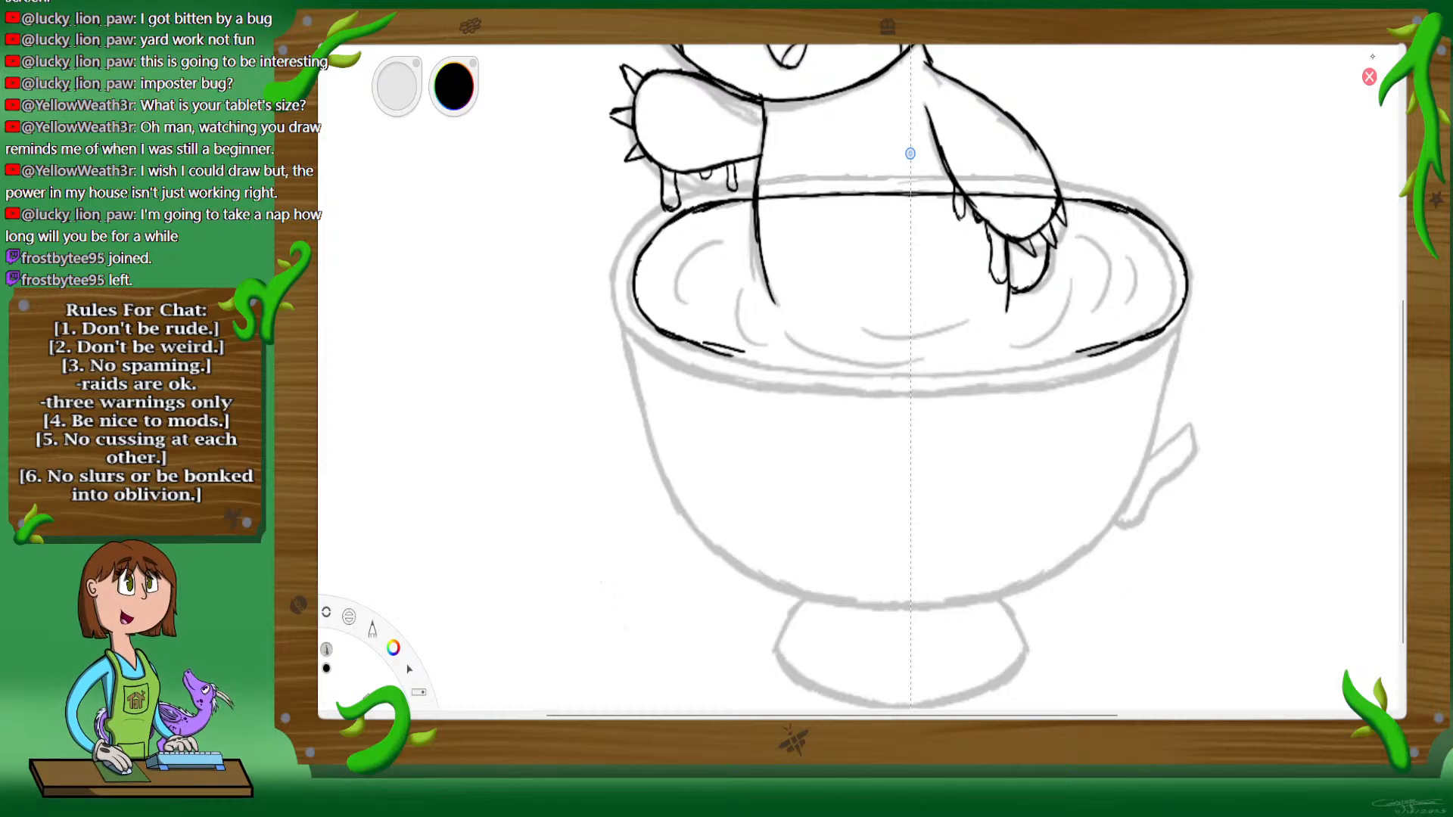
key("ctrl+z")
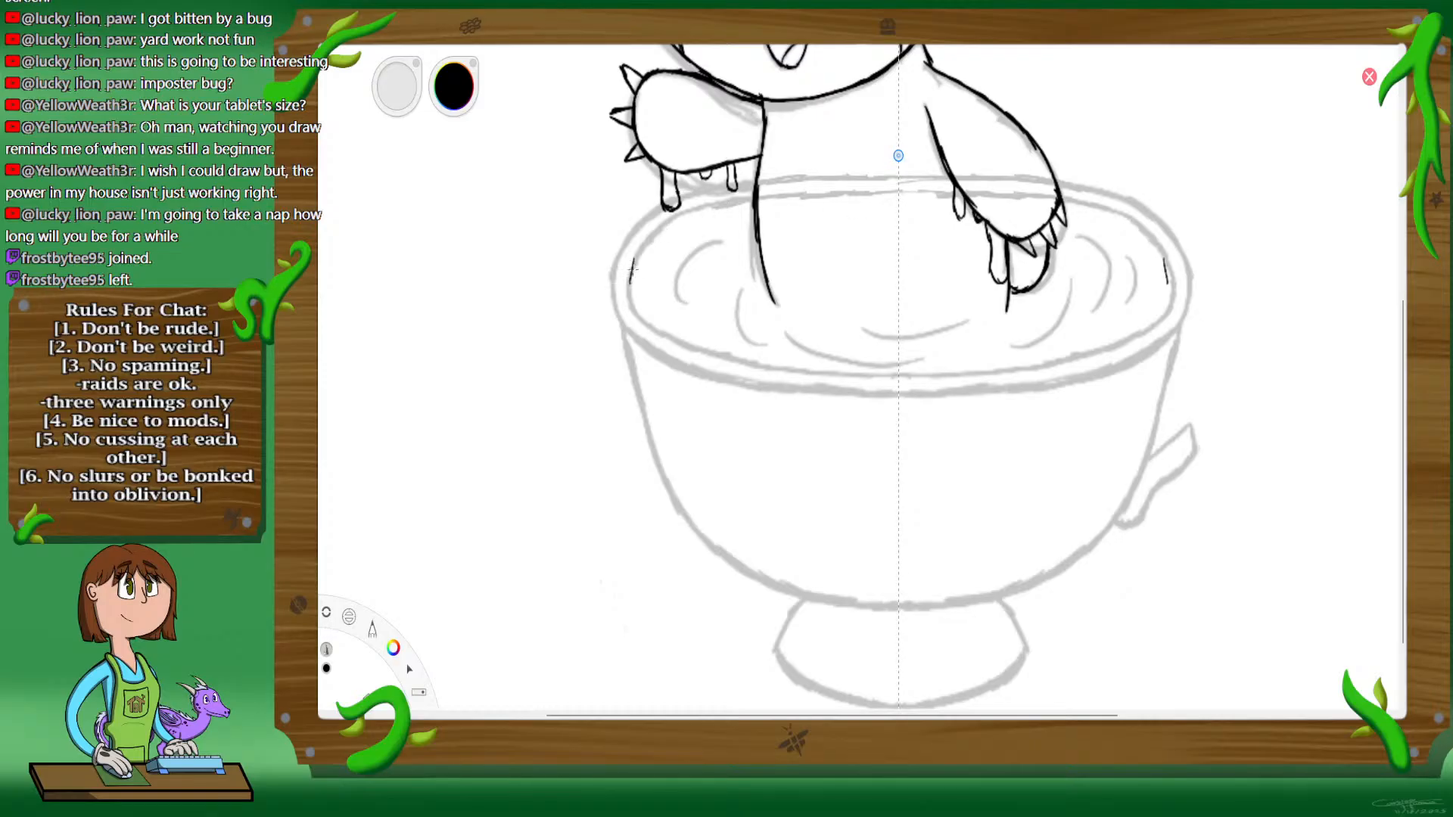
Step: Ink the teacup rim's inner and outer back curves in black with mirrored strokes, continuing the inner line around both sides
mouse_move(632, 268)
left_mouse_down()
mouse_move(685, 212)
mouse_move(831, 195)
left_mouse_up()
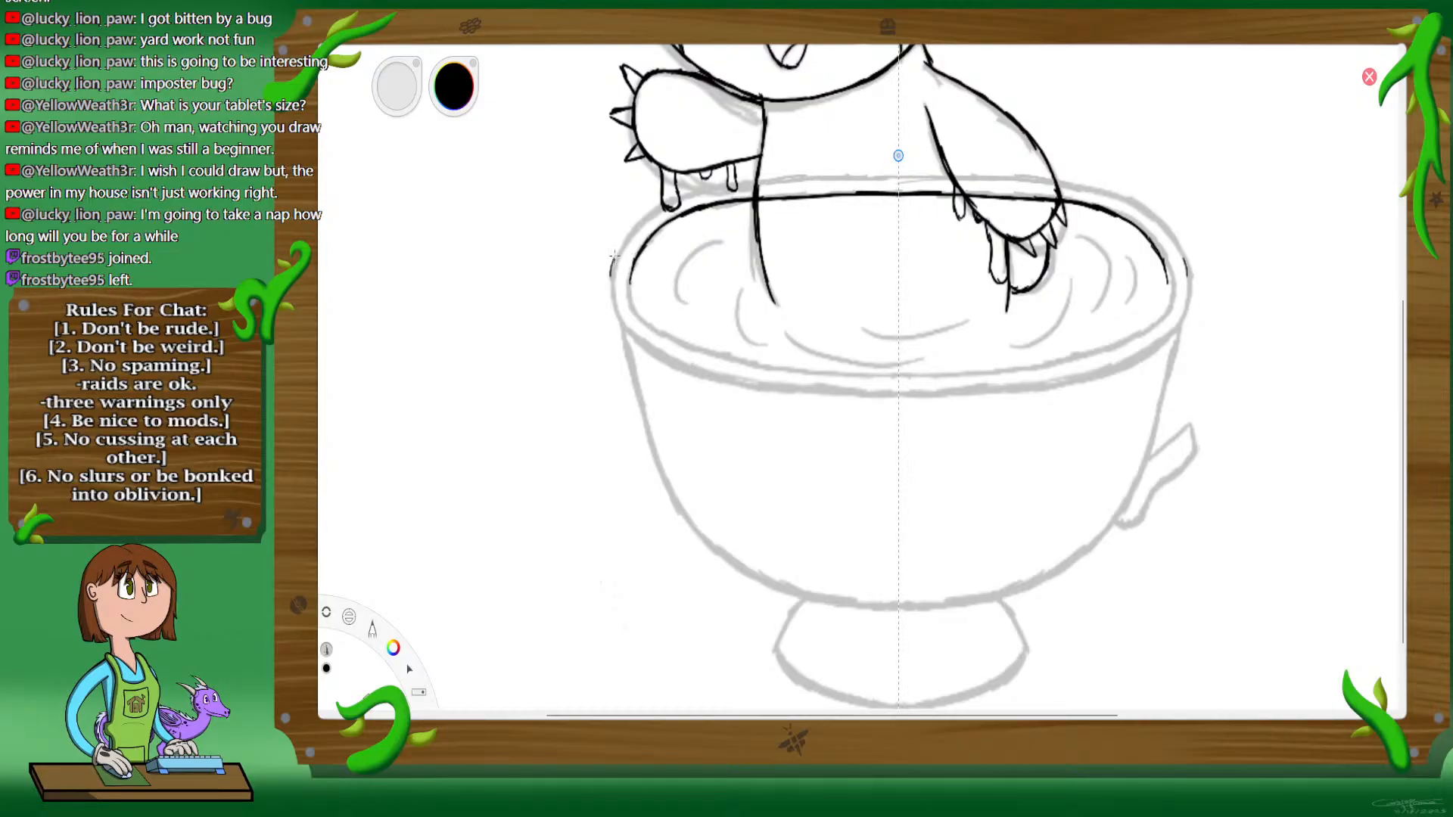
mouse_move(640, 224)
left_mouse_down()
mouse_move(712, 185)
mouse_move(686, 190)
mouse_move(812, 179)
left_mouse_up()
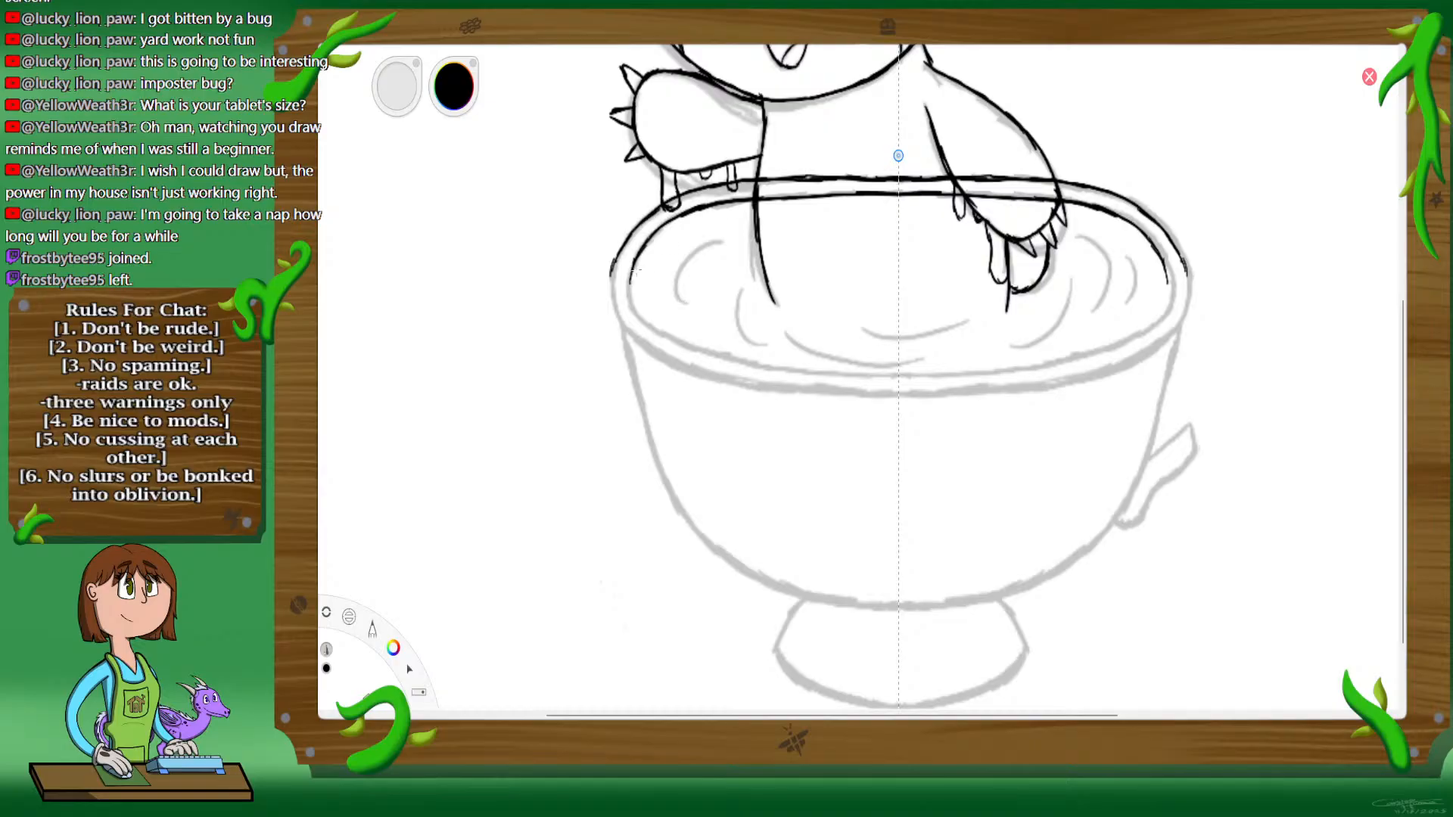
mouse_move(634, 261)
left_mouse_down()
mouse_move(655, 326)
mouse_move(641, 316)
mouse_move(697, 342)
left_mouse_up()
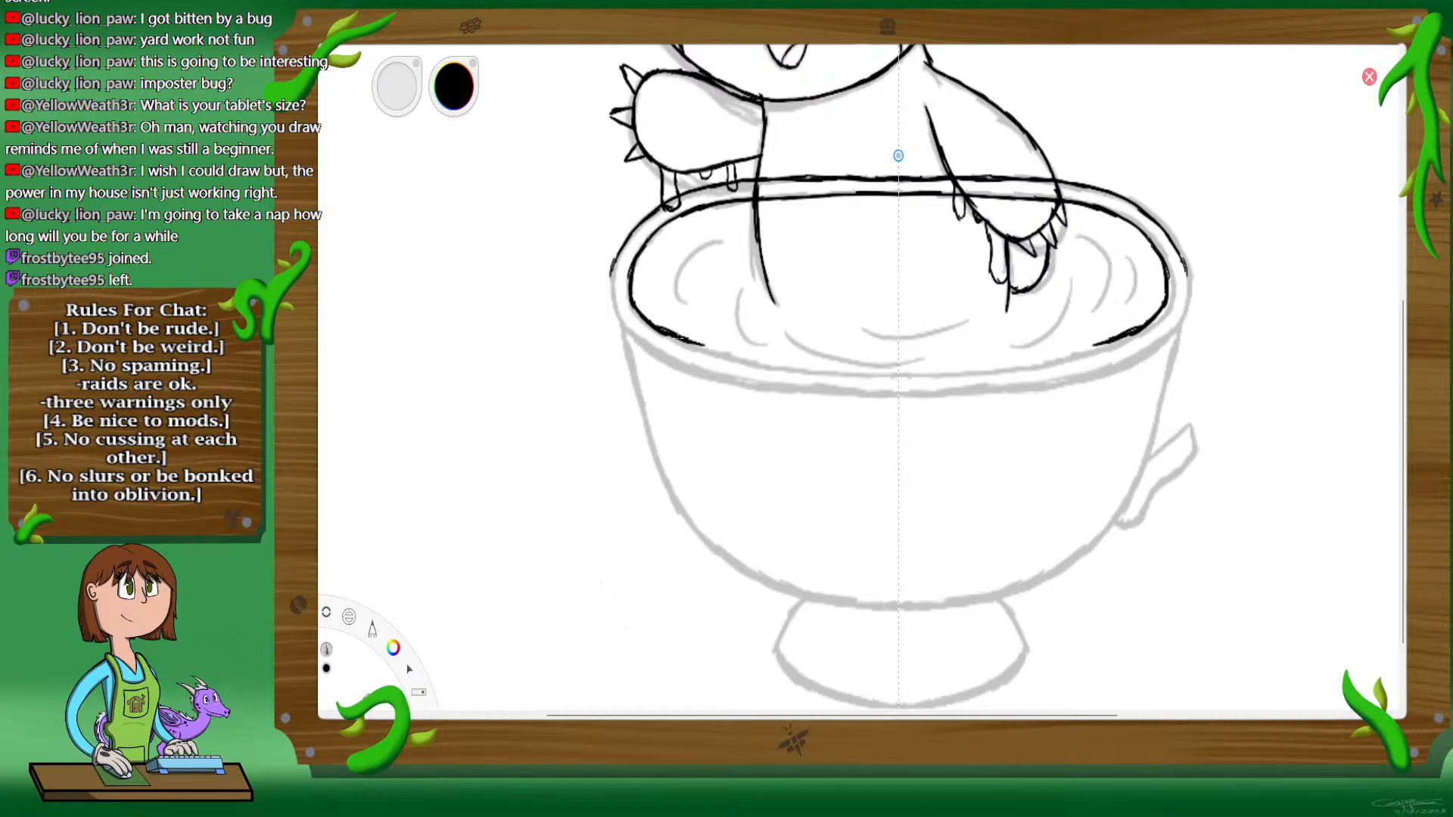
mouse_move(701, 345)
left_mouse_down()
mouse_move(817, 374)
mouse_move(897, 373)
left_mouse_up()
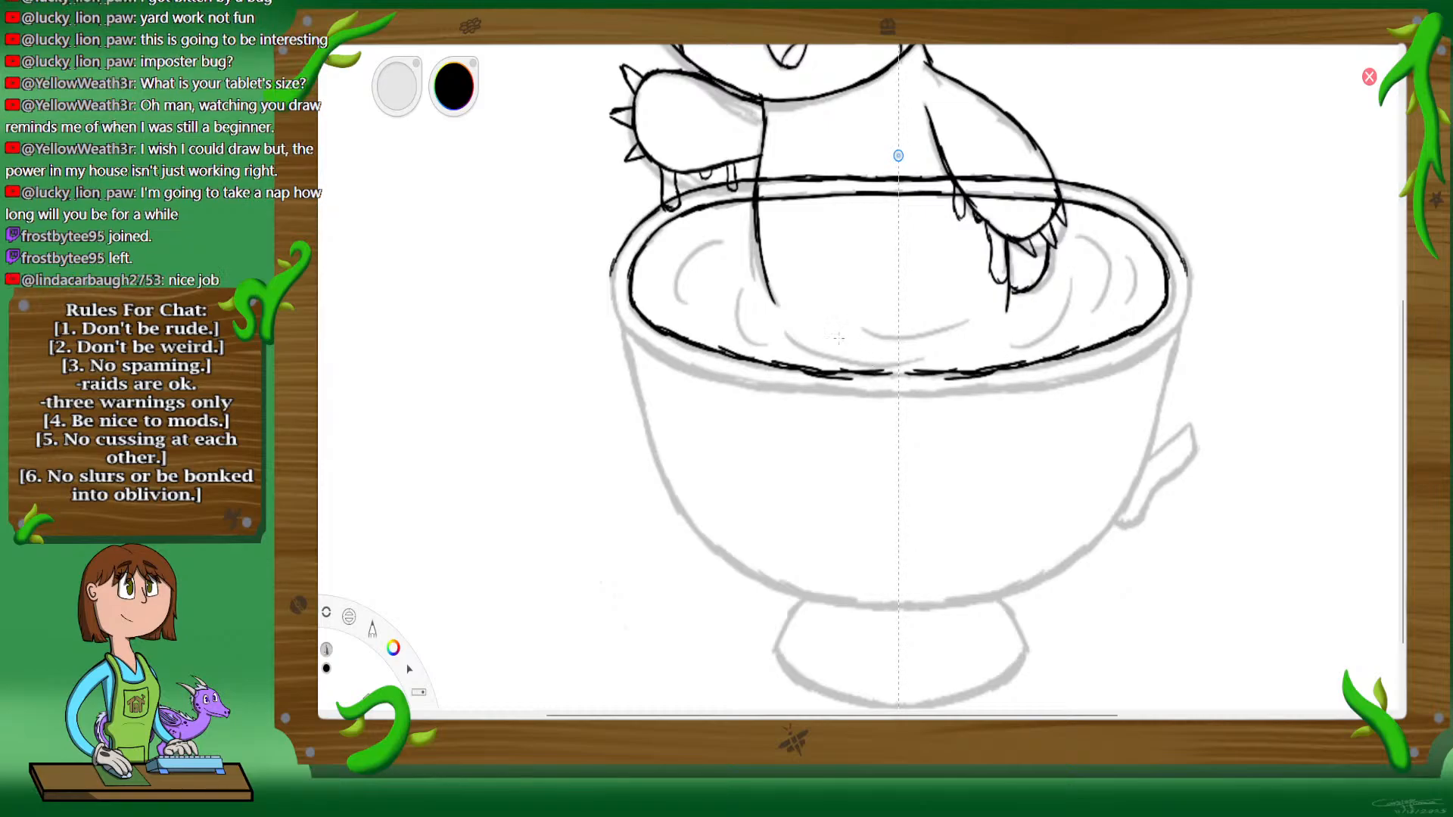
key("ctrl+z")
key("ctrl+z")
key("ctrl+z")
key("ctrl+z")
key("ctrl+z")
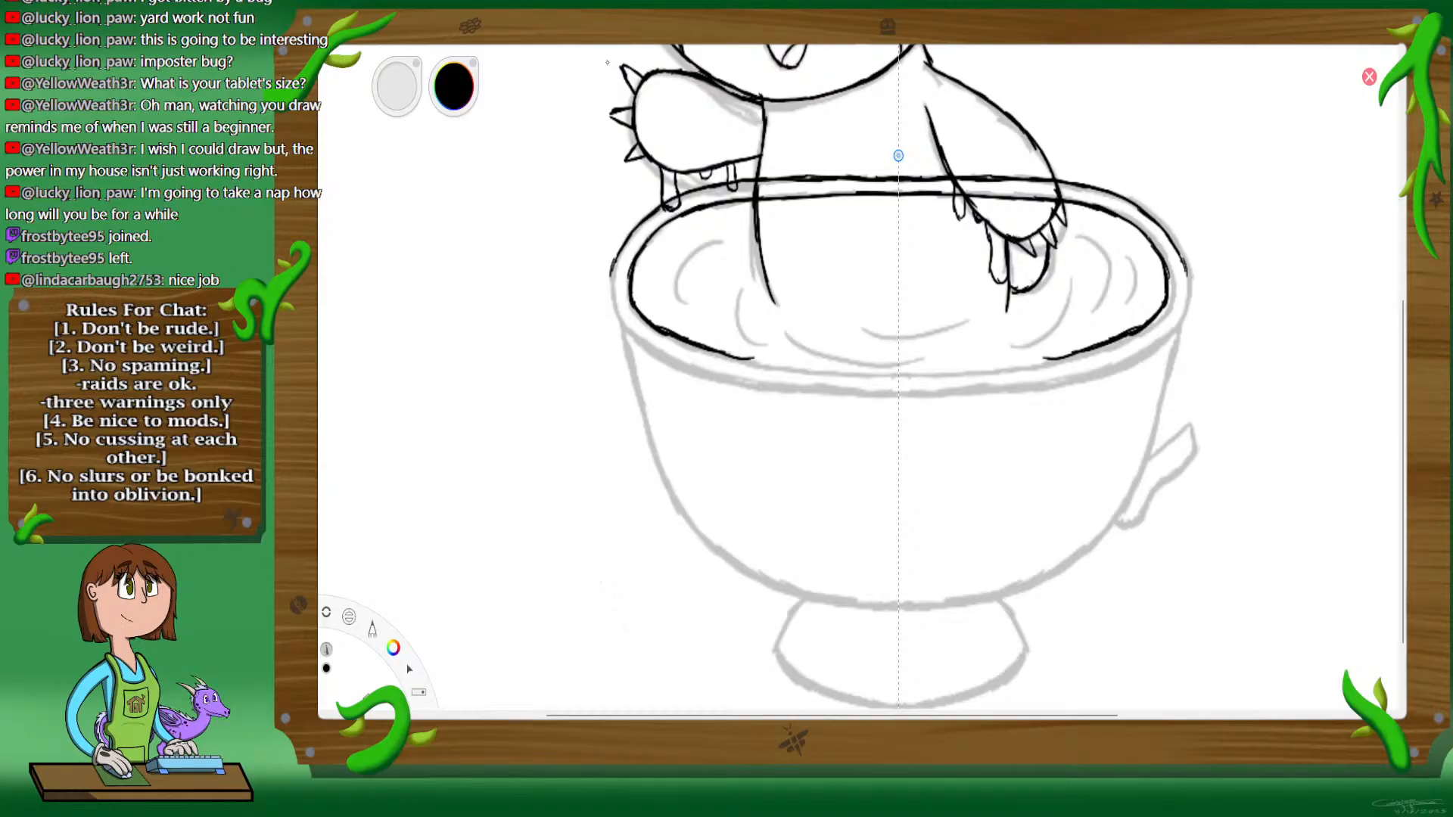
key("ctrl+z")
key("ctrl+z")
Step: Rotate the canvas sideways and ink the front inner edge of the teacup rim with mirrored strokes up to the symmetry line
key("space")
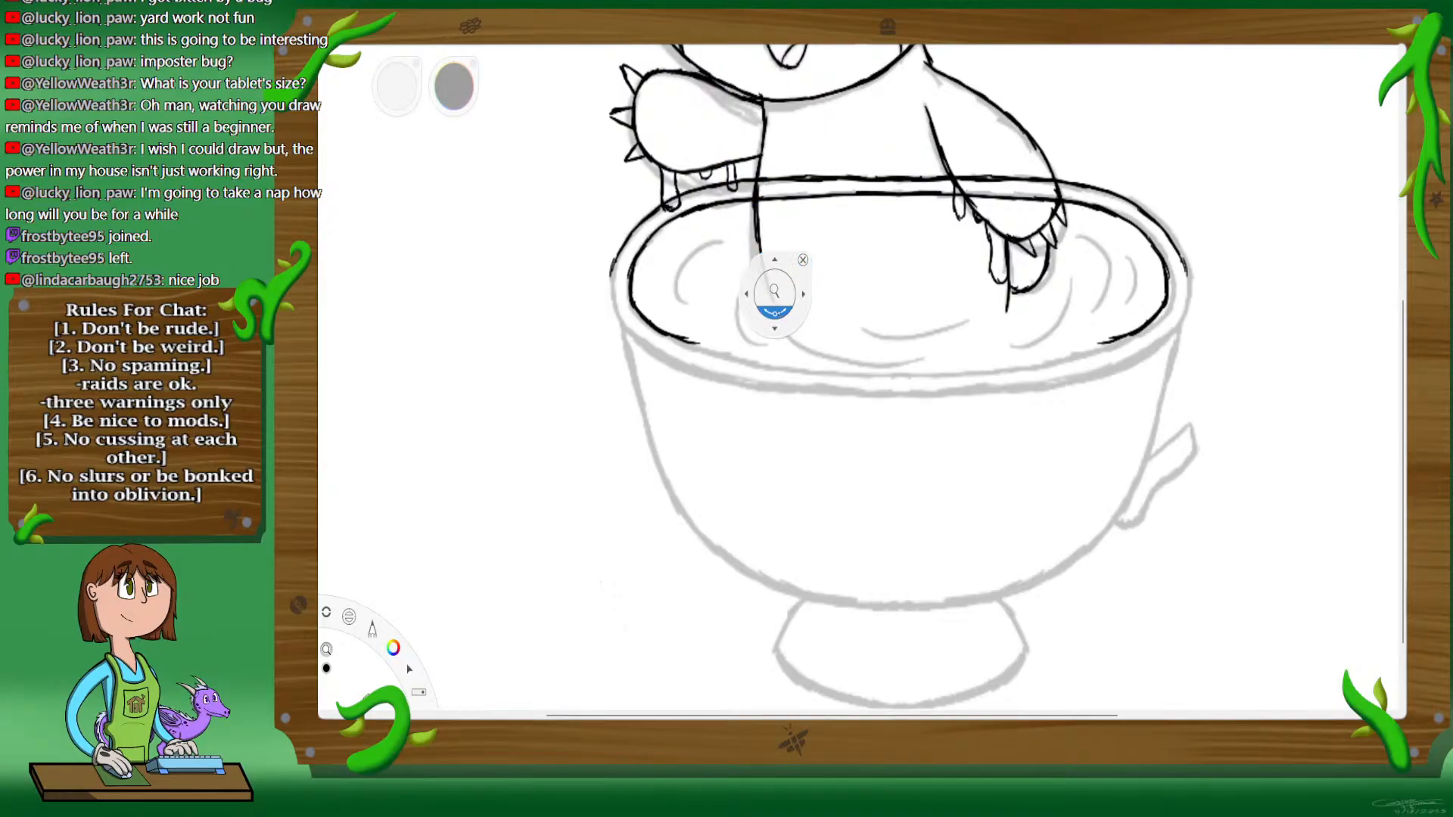
left_click_drag(776, 310, 779, 312)
key("space")
left_click_drag(895, 289, 917, 286)
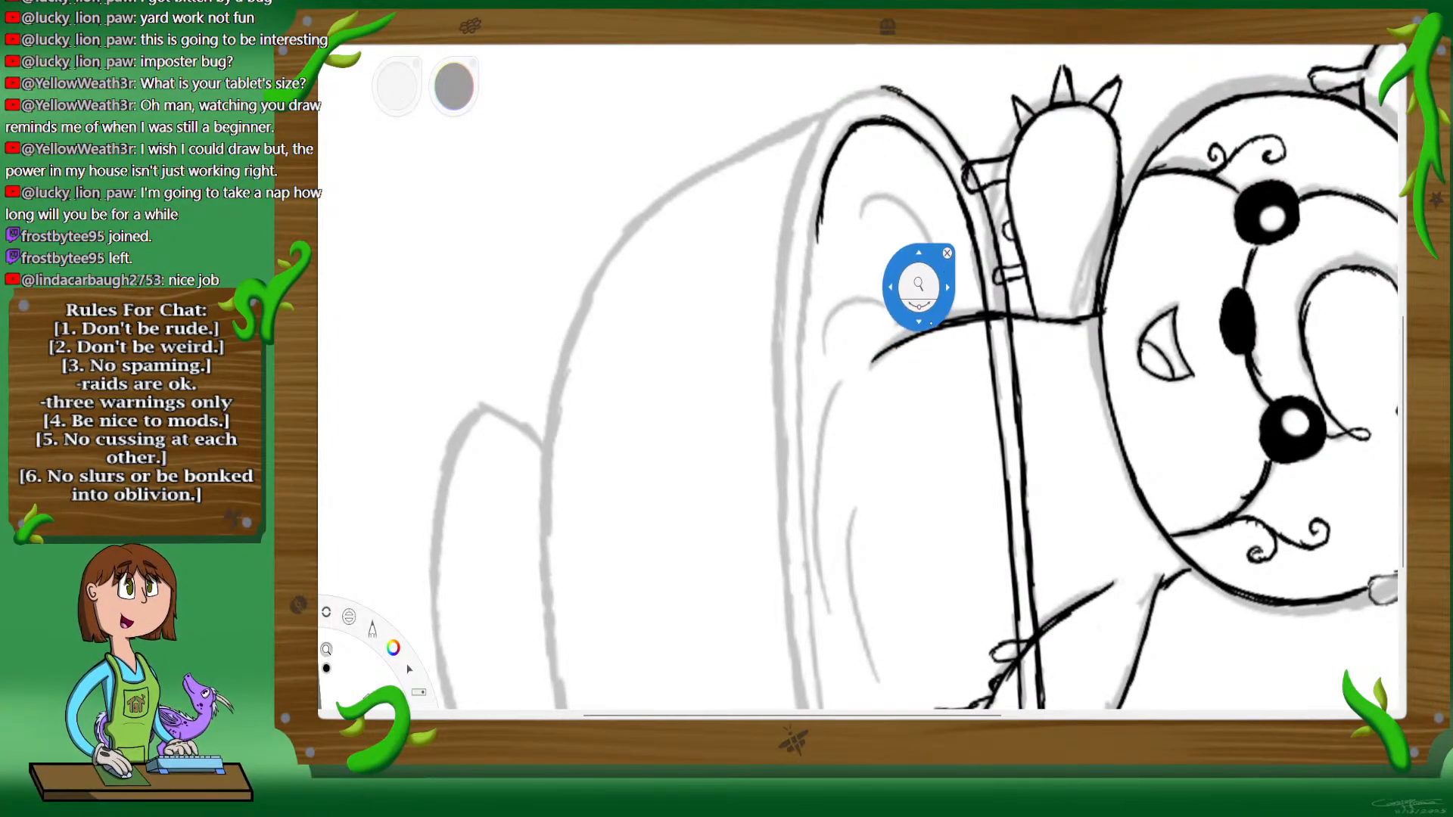
mouse_move(919, 286)
left_mouse_down()
mouse_move(946, 256)
mouse_move(932, 112)
mouse_move(778, 81)
mouse_move(765, 107)
mouse_move(927, 110)
left_mouse_up()
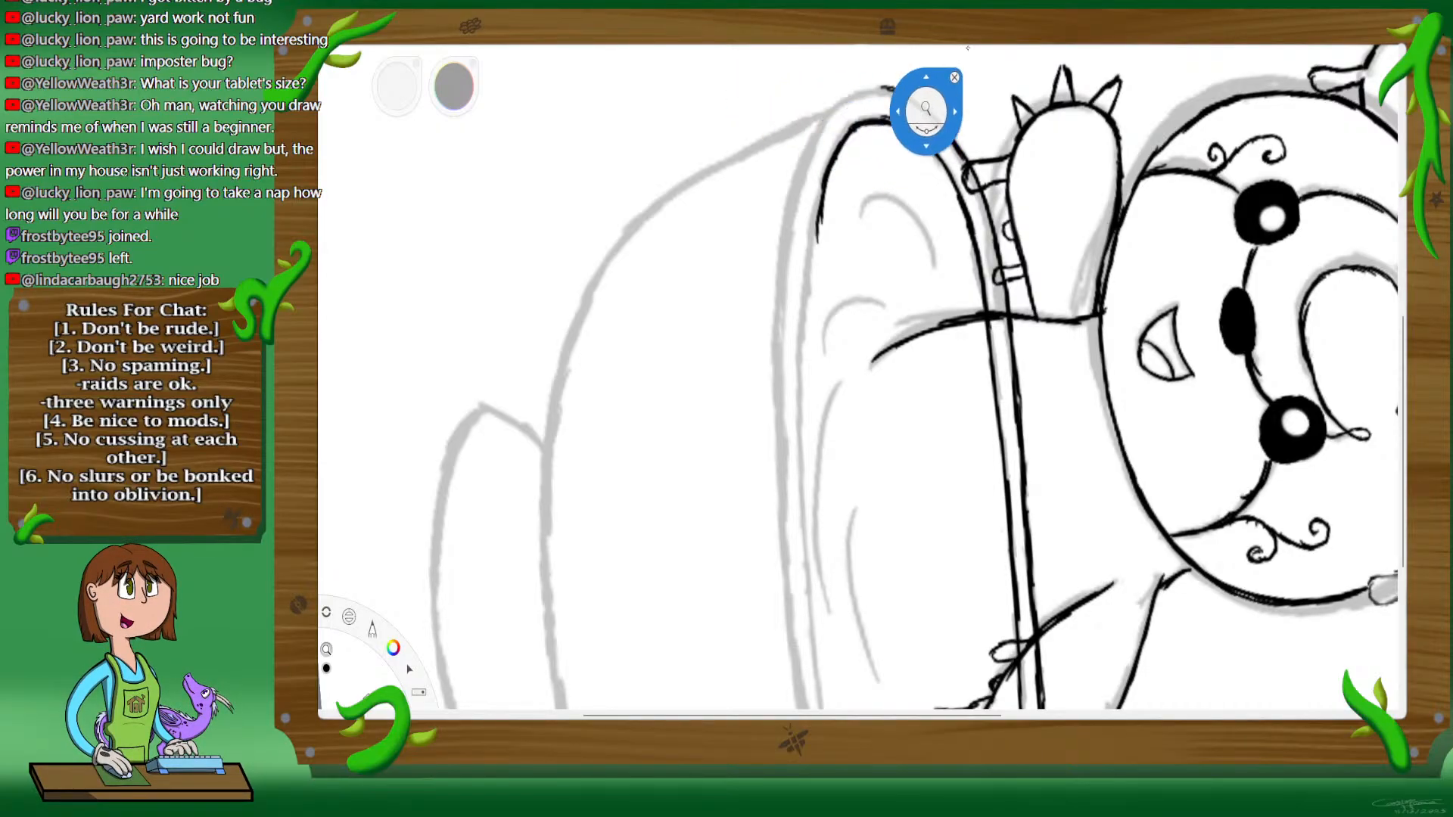
left_click(954, 77)
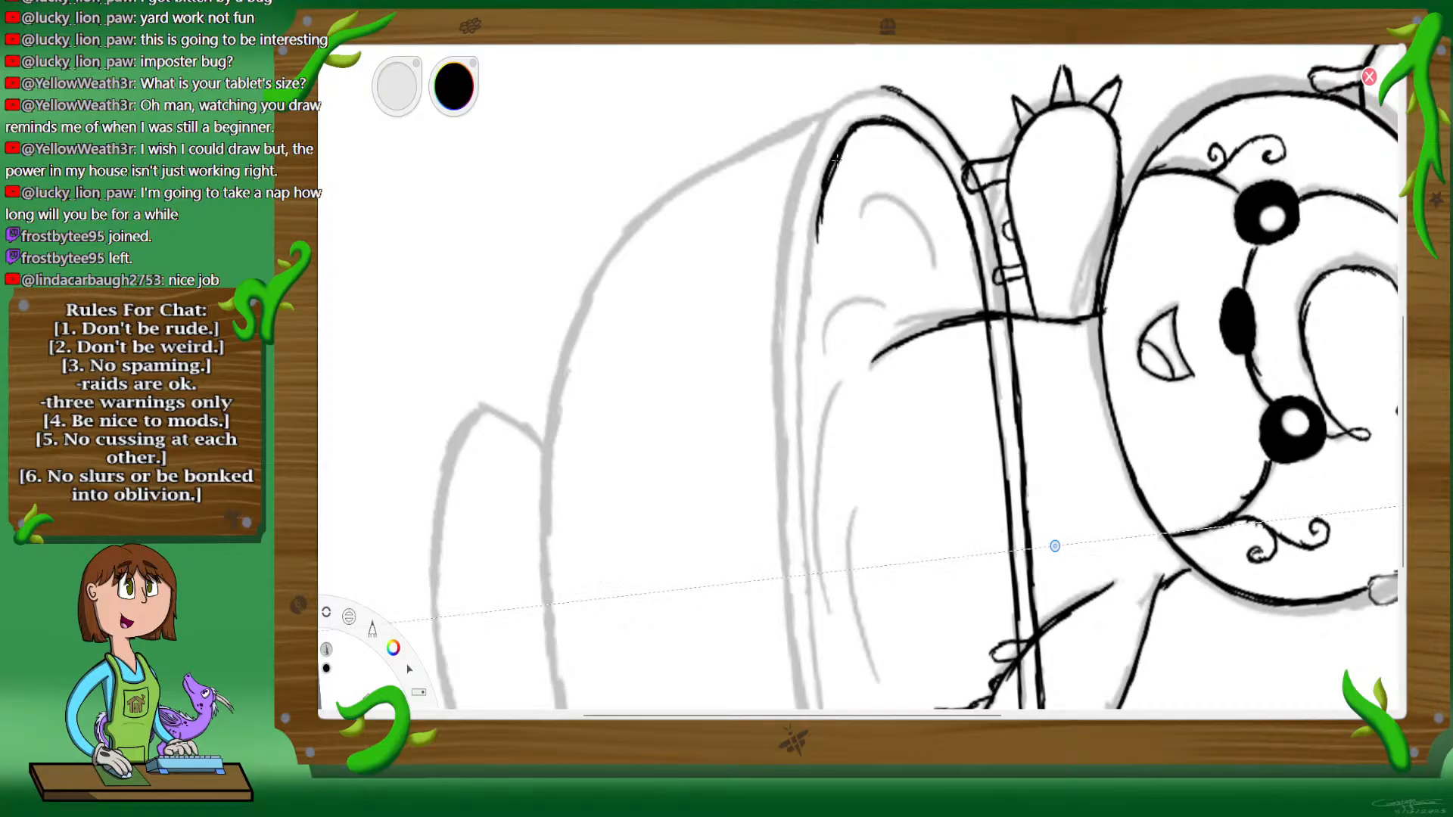
mouse_move(830, 171)
left_mouse_down()
mouse_move(800, 351)
mouse_move(809, 529)
left_mouse_up()
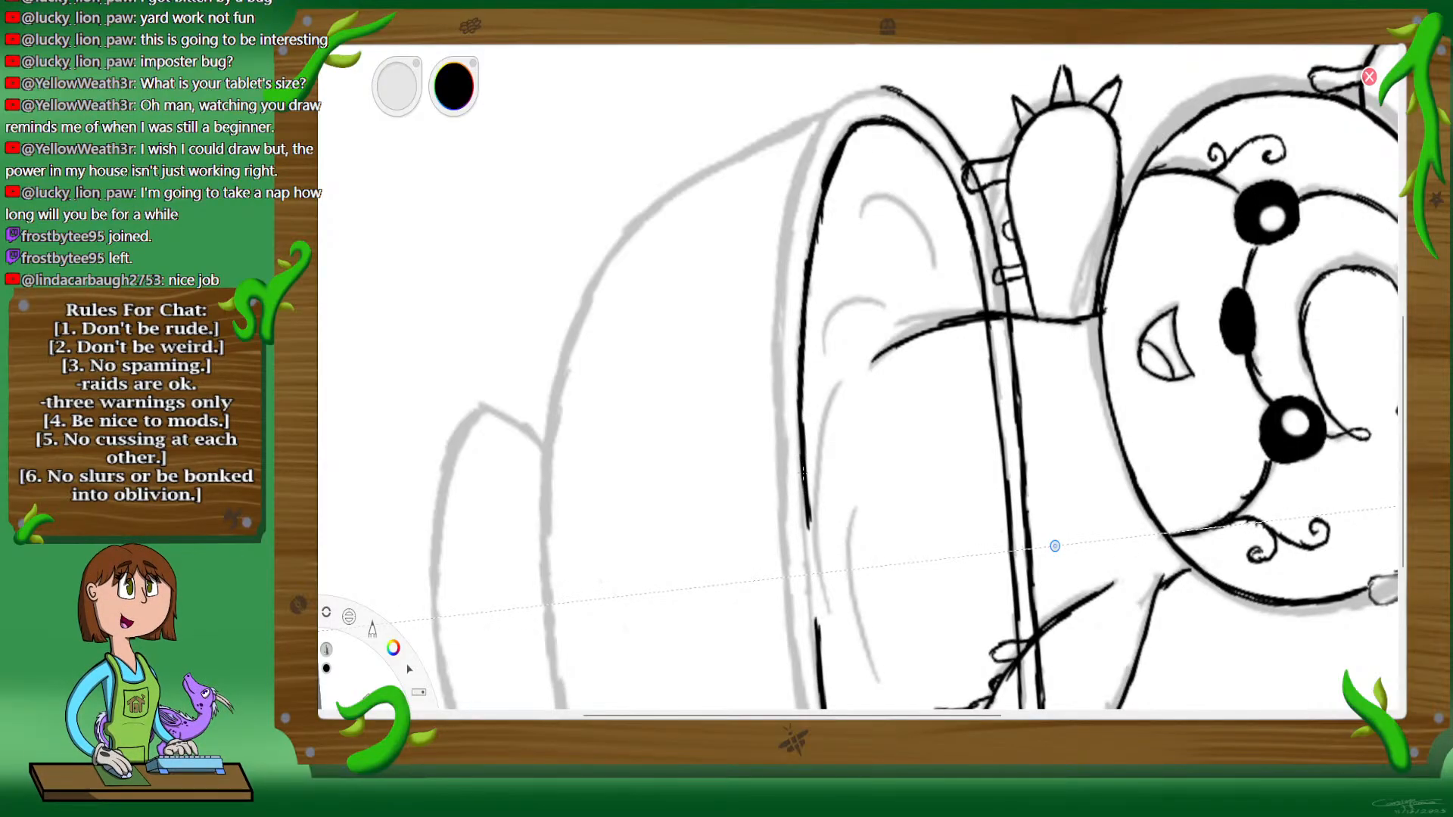
left_click_drag(803, 473, 811, 557)
mouse_move(803, 500)
left_mouse_down()
mouse_move(806, 536)
mouse_move(803, 501)
left_mouse_up()
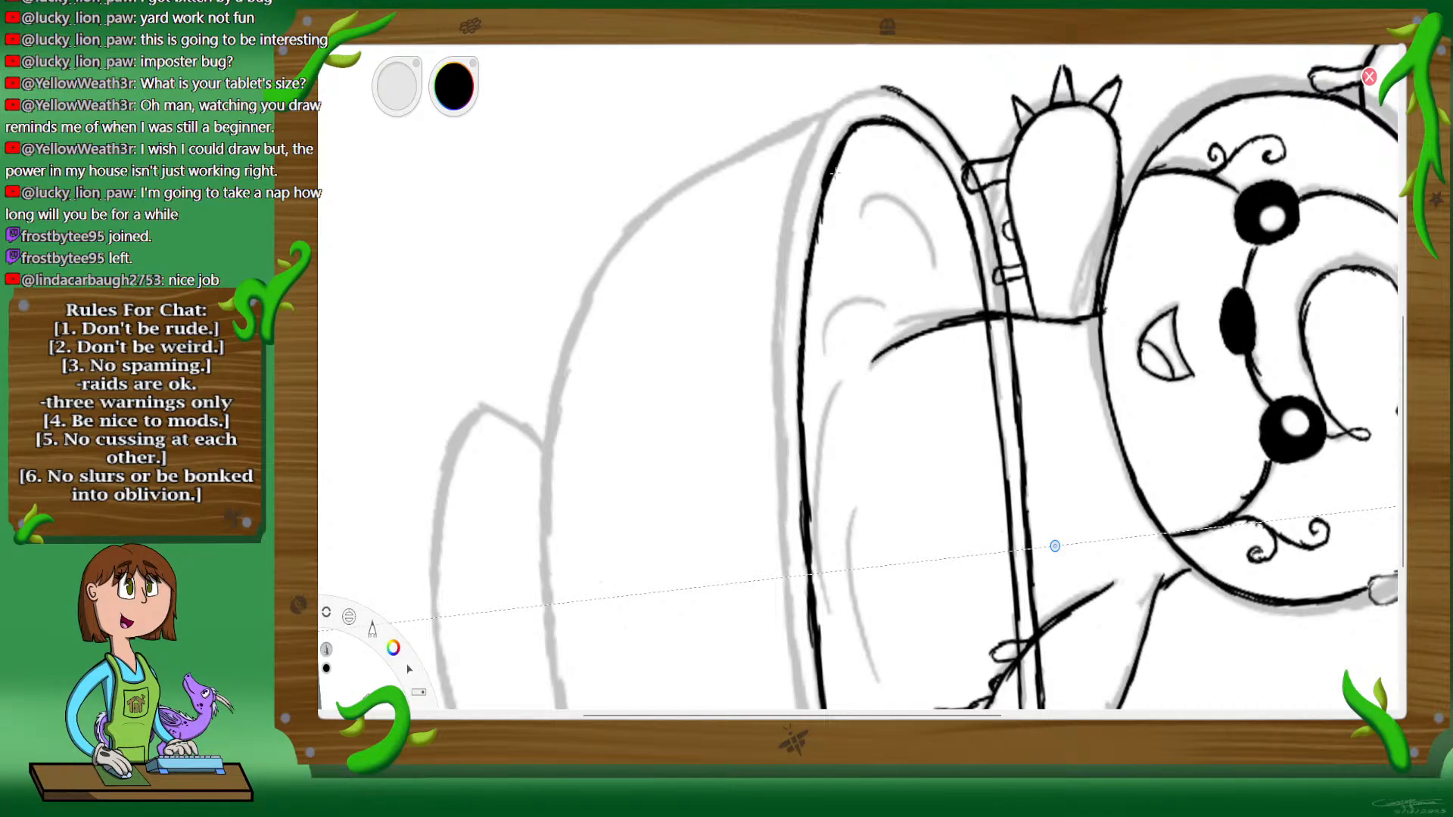
Step: Ink the outer ends and front edge of the teacup rim with mirrored strokes, and thicken the front inner line
key("space")
left_click_drag(704, 147, 695, 253)
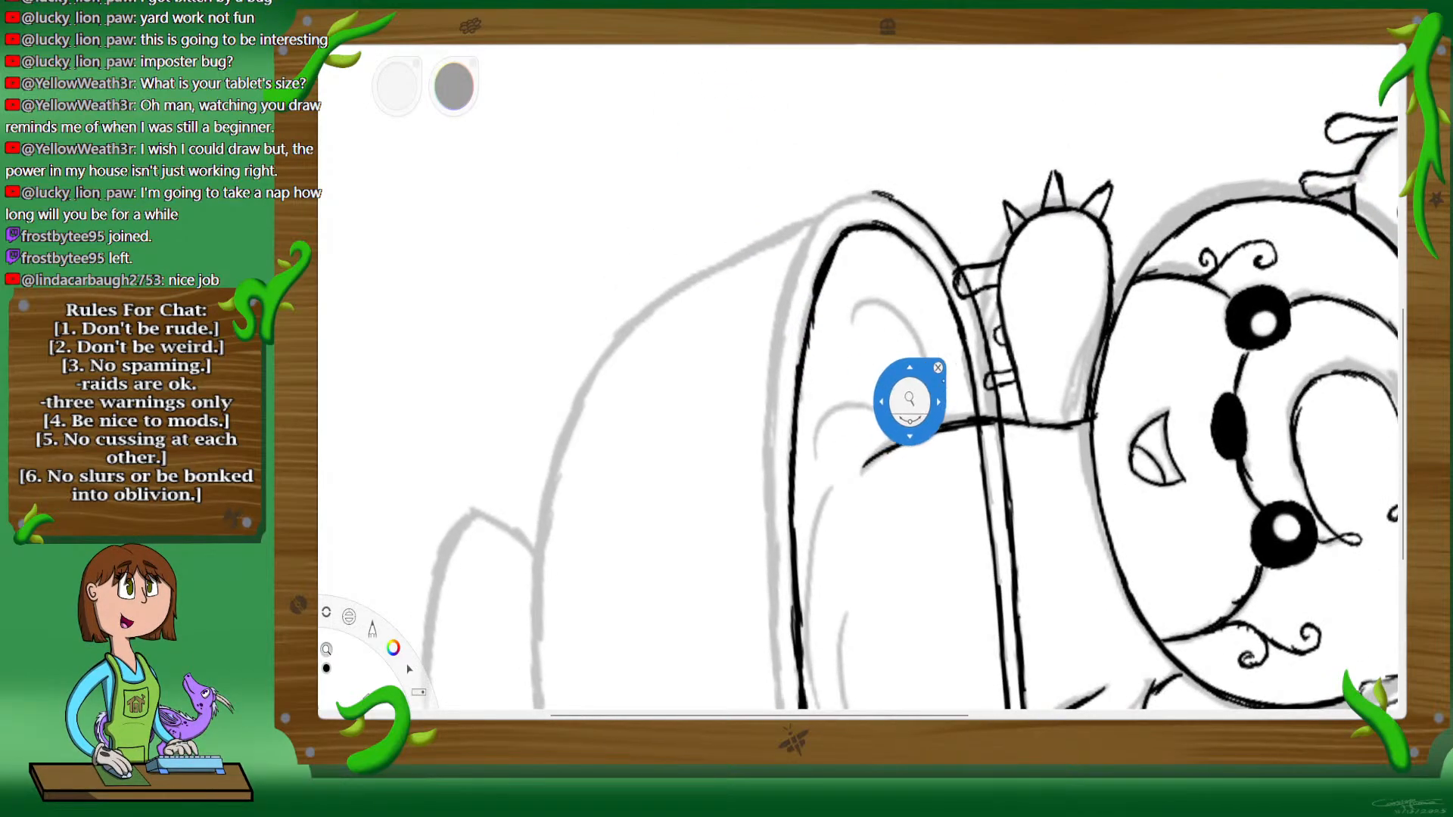
left_click(951, 349)
left_click(954, 350)
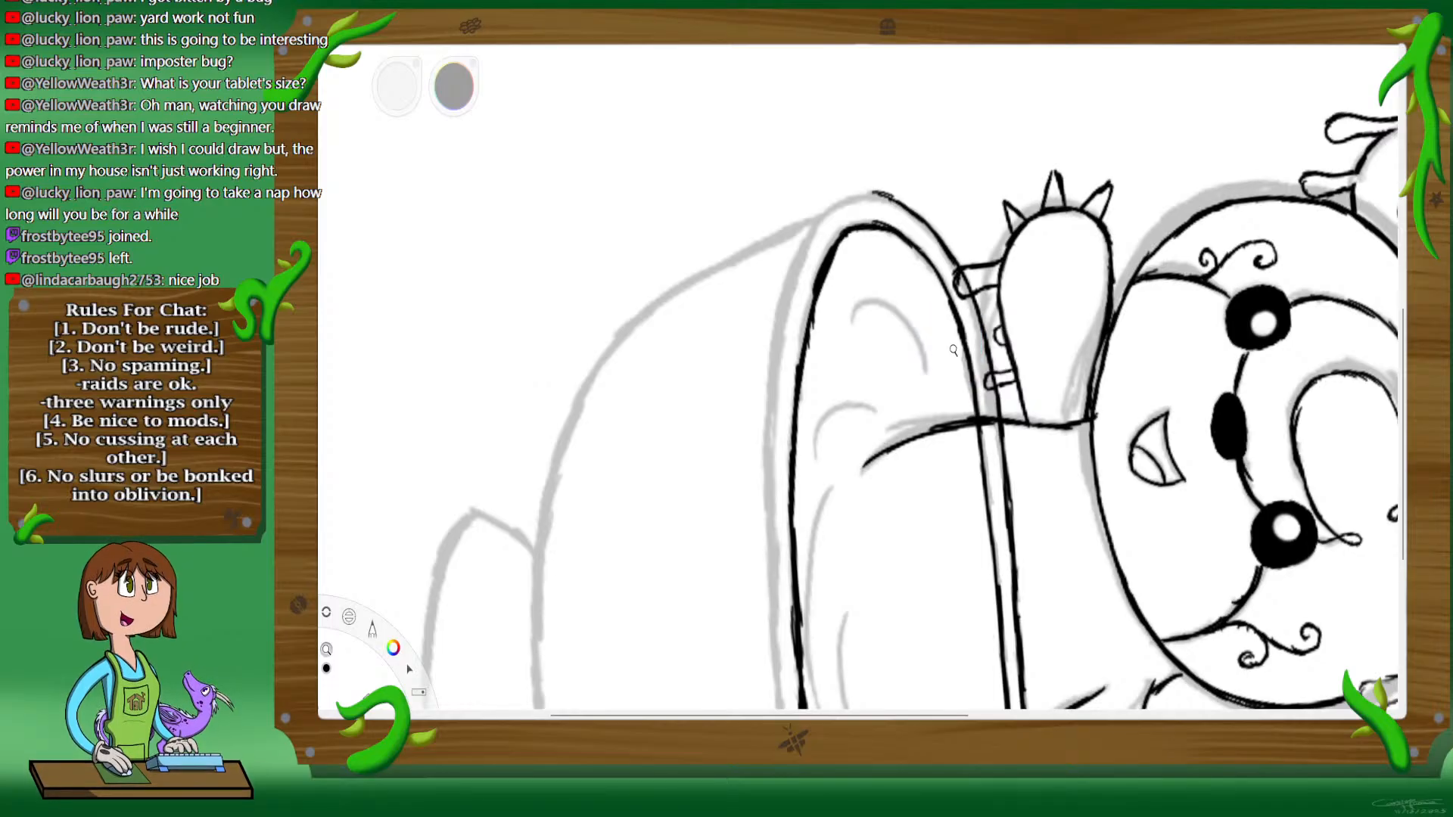
left_click_drag(953, 350, 965, 450)
left_click_drag(970, 299, 970, 336)
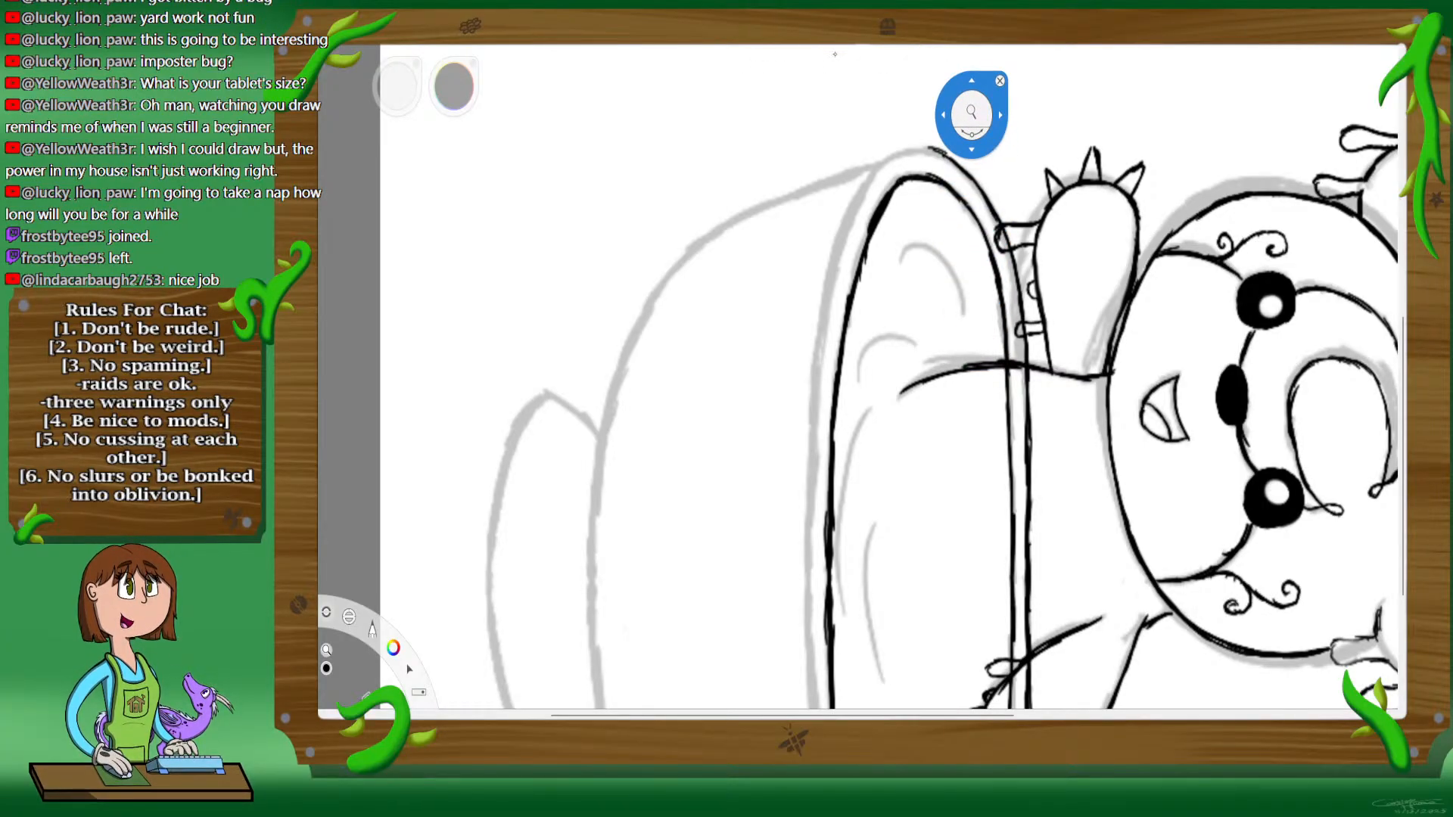
left_click(1000, 80)
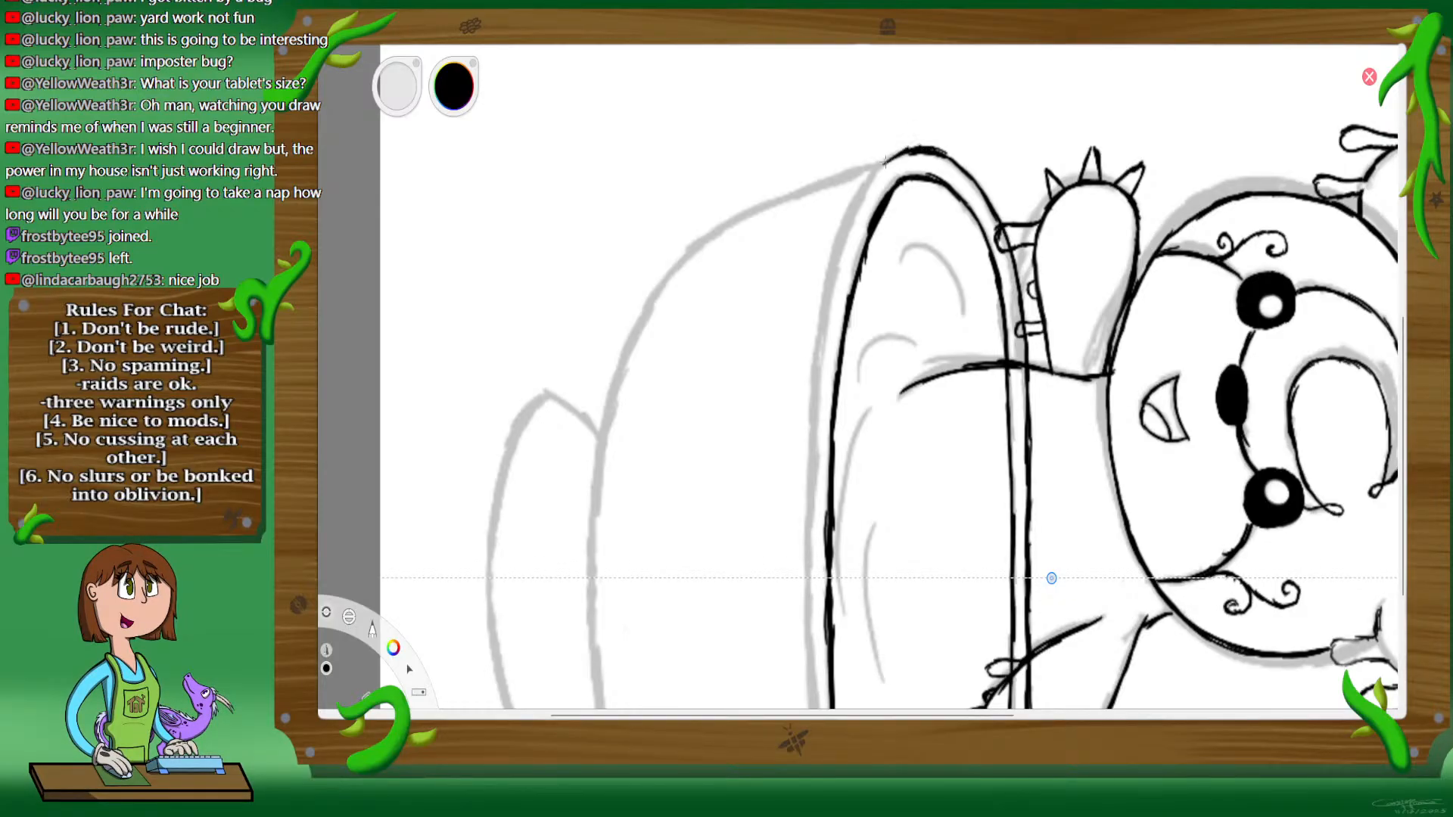
mouse_move(886, 162)
left_mouse_down()
mouse_move(853, 207)
mouse_move(816, 395)
left_mouse_up()
left_click_drag(814, 422, 811, 560)
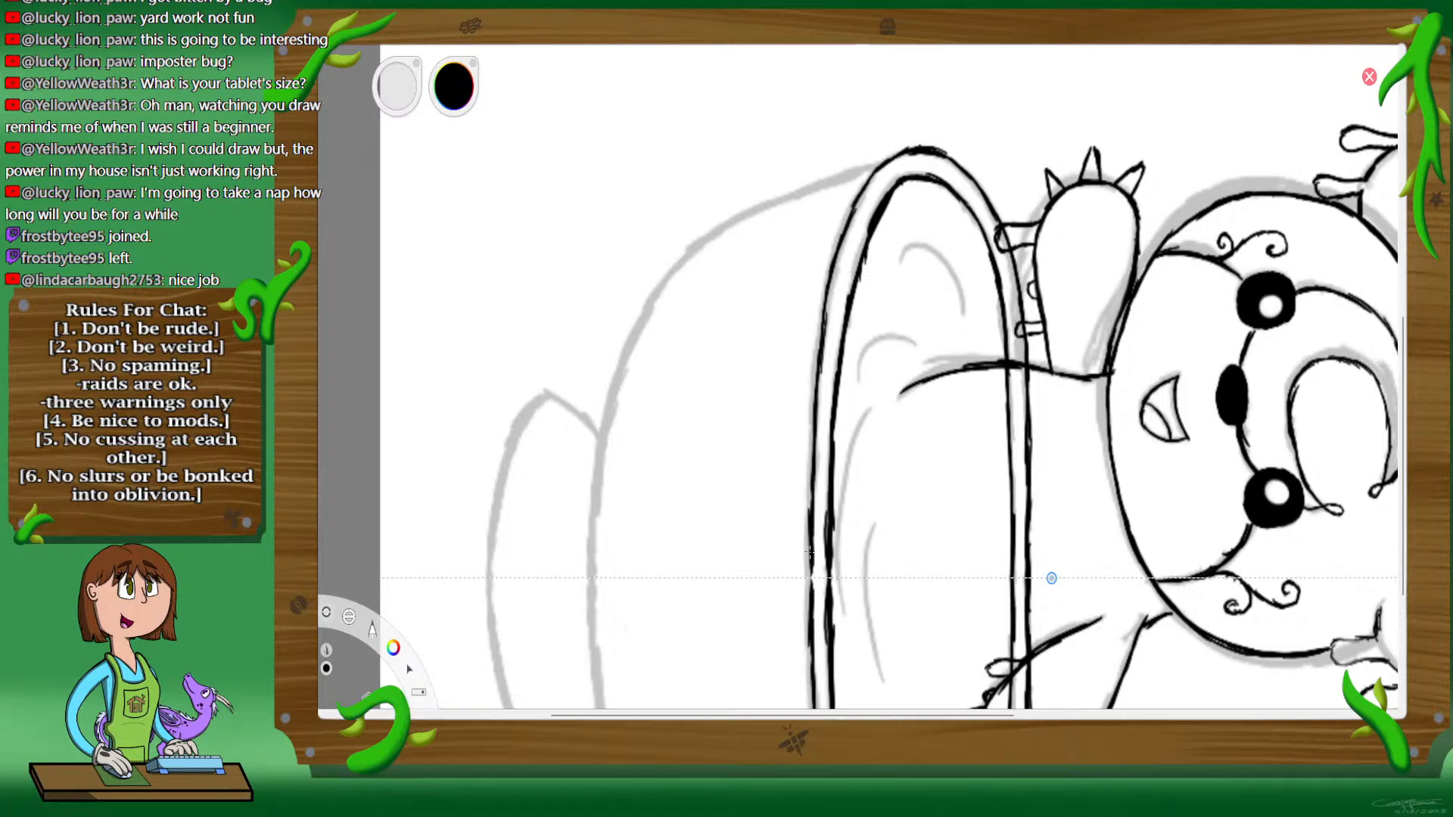
left_click_drag(810, 566, 807, 457)
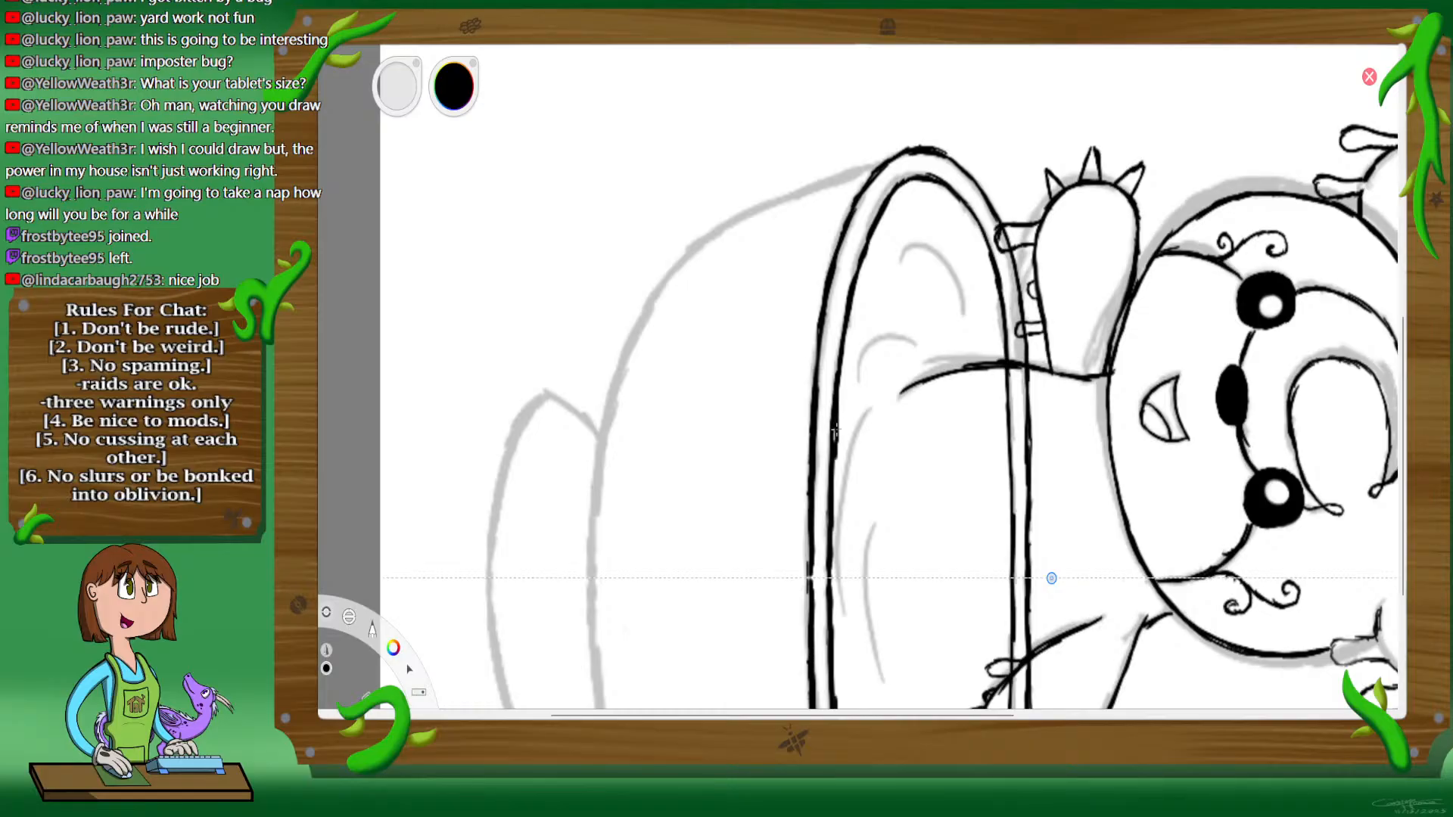
left_click_drag(832, 525, 836, 577)
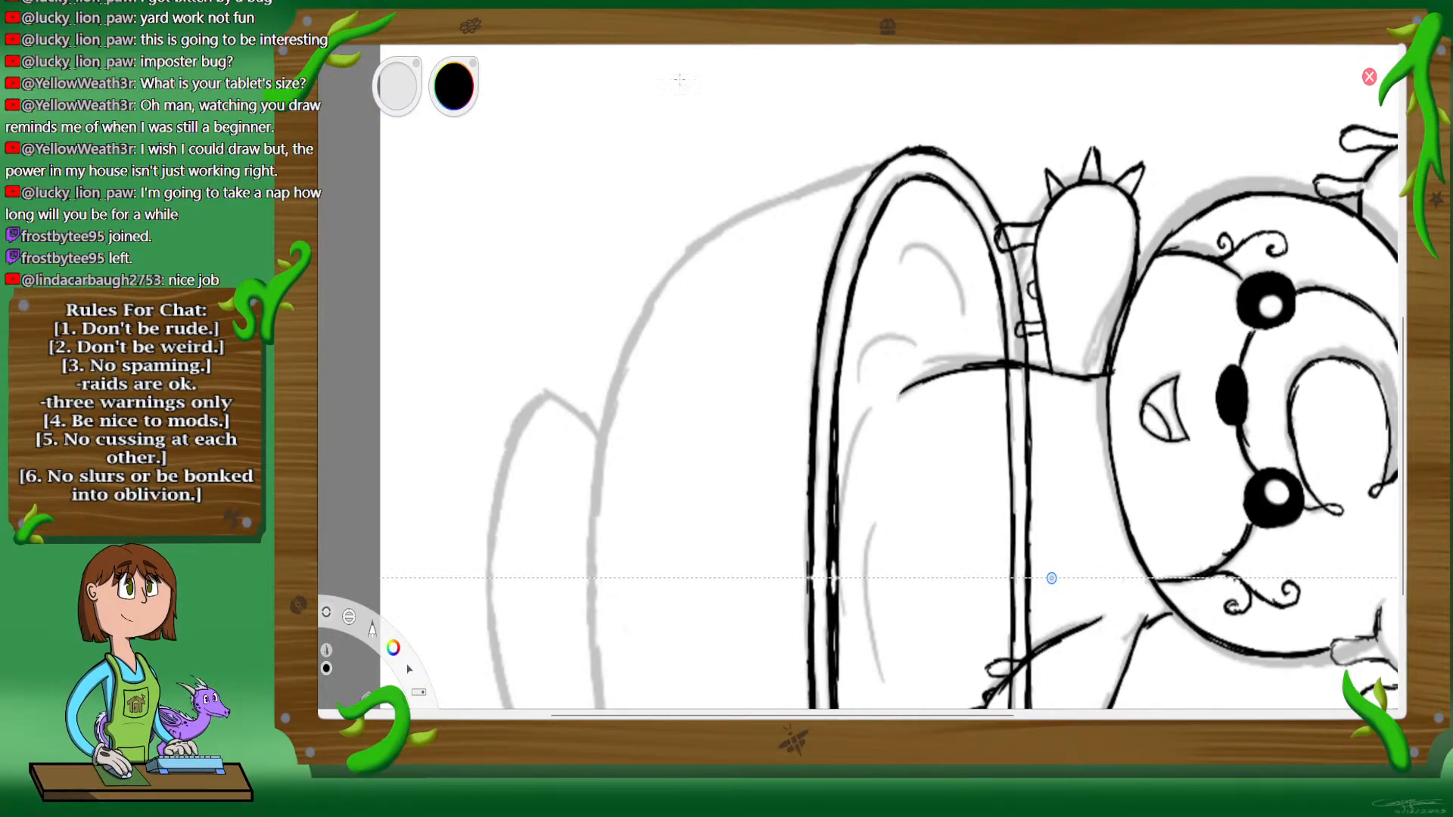
Step: Erase the excess thickness from the rim's front inner line near the centre, redraw it and trim it to a thin stroke
key("space")
left_click_drag(796, 486, 810, 496)
left_click_drag(974, 485, 906, 375)
key("space")
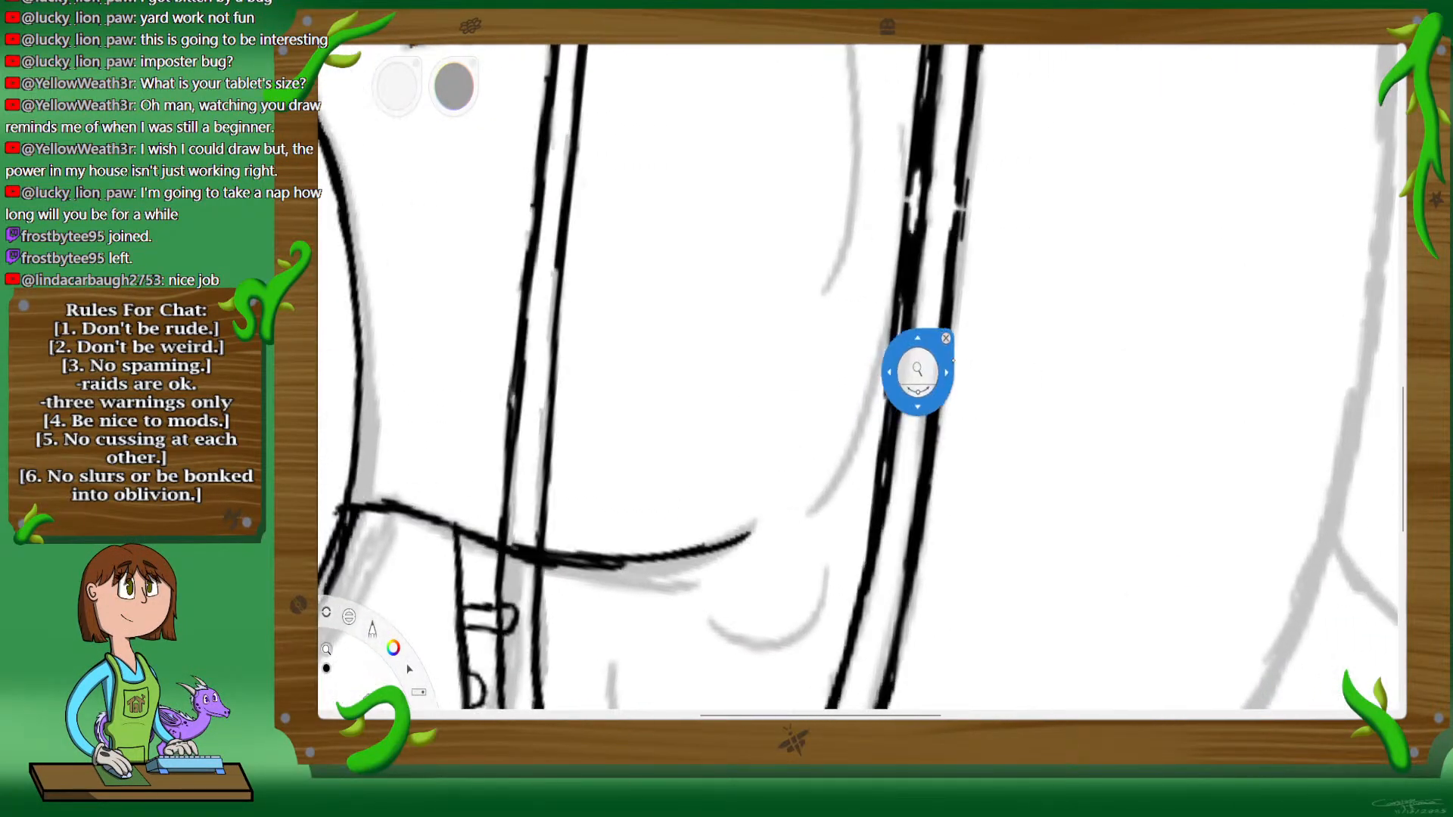
left_click_drag(1003, 319, 928, 392)
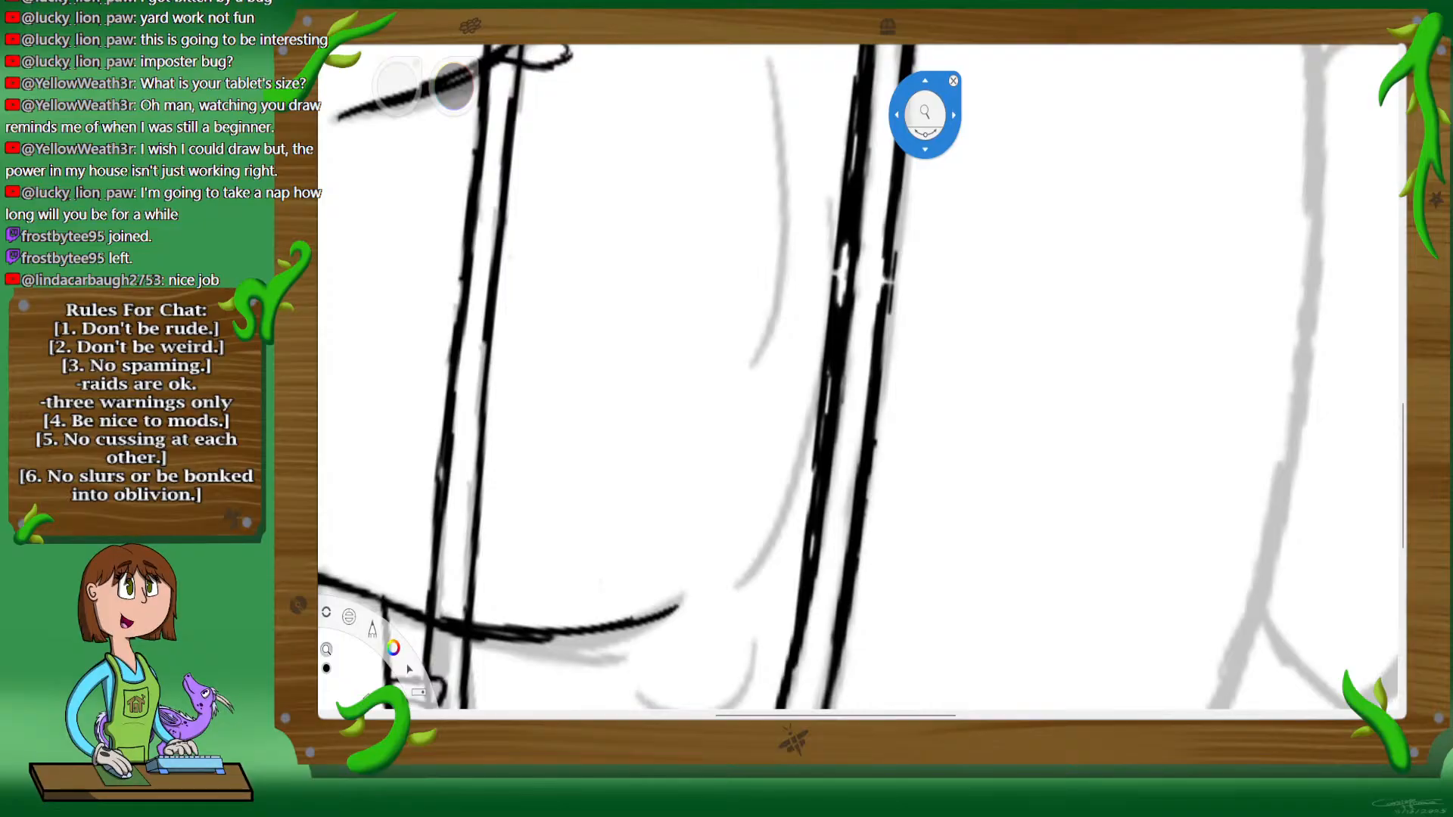
left_click(952, 81)
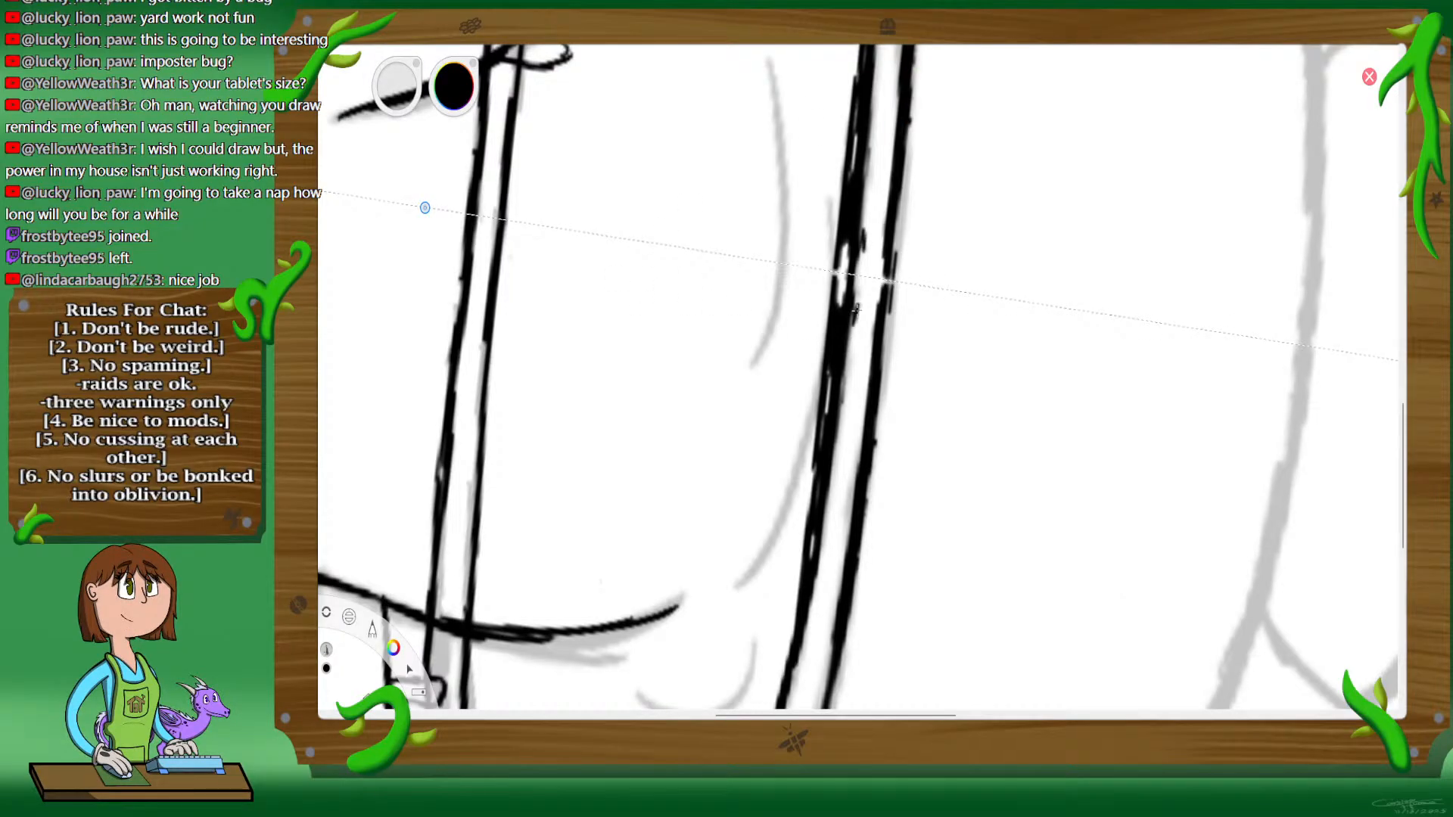
left_click(326, 367)
left_click_drag(856, 302, 793, 676)
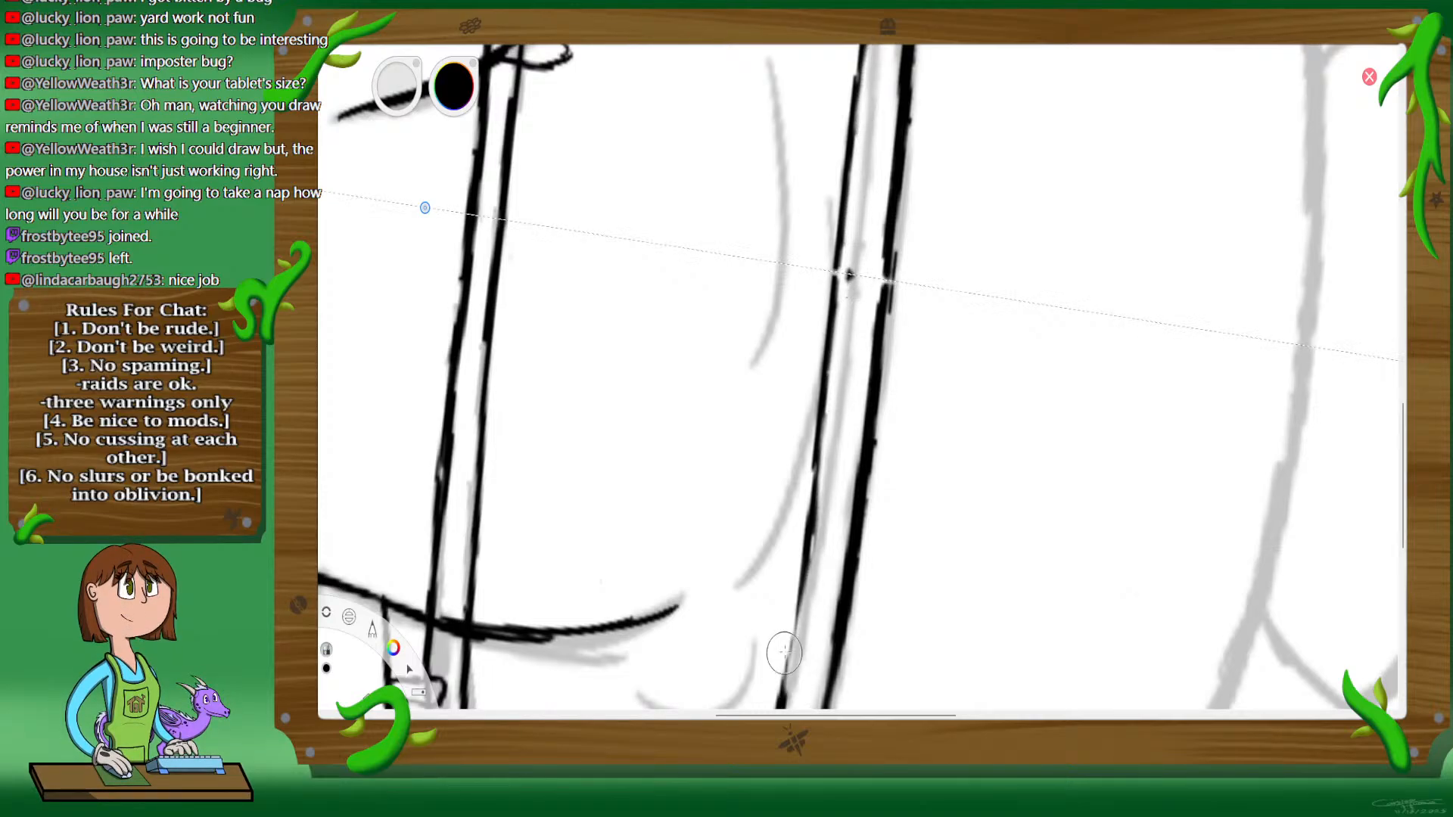
left_click(325, 235)
left_click_drag(838, 310, 797, 623)
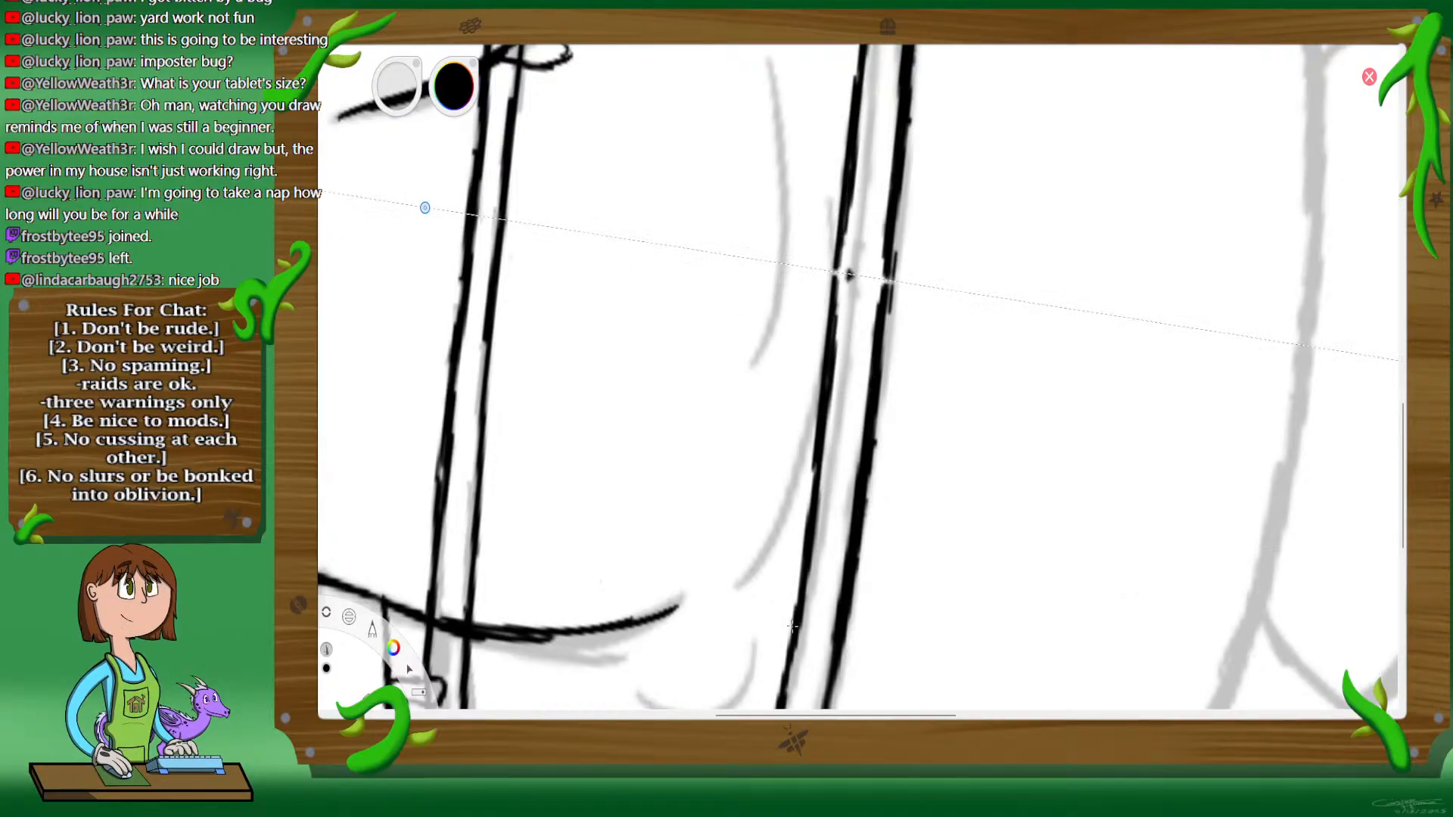
mouse_move(818, 495)
left_mouse_down()
mouse_move(847, 286)
mouse_move(835, 359)
left_mouse_up()
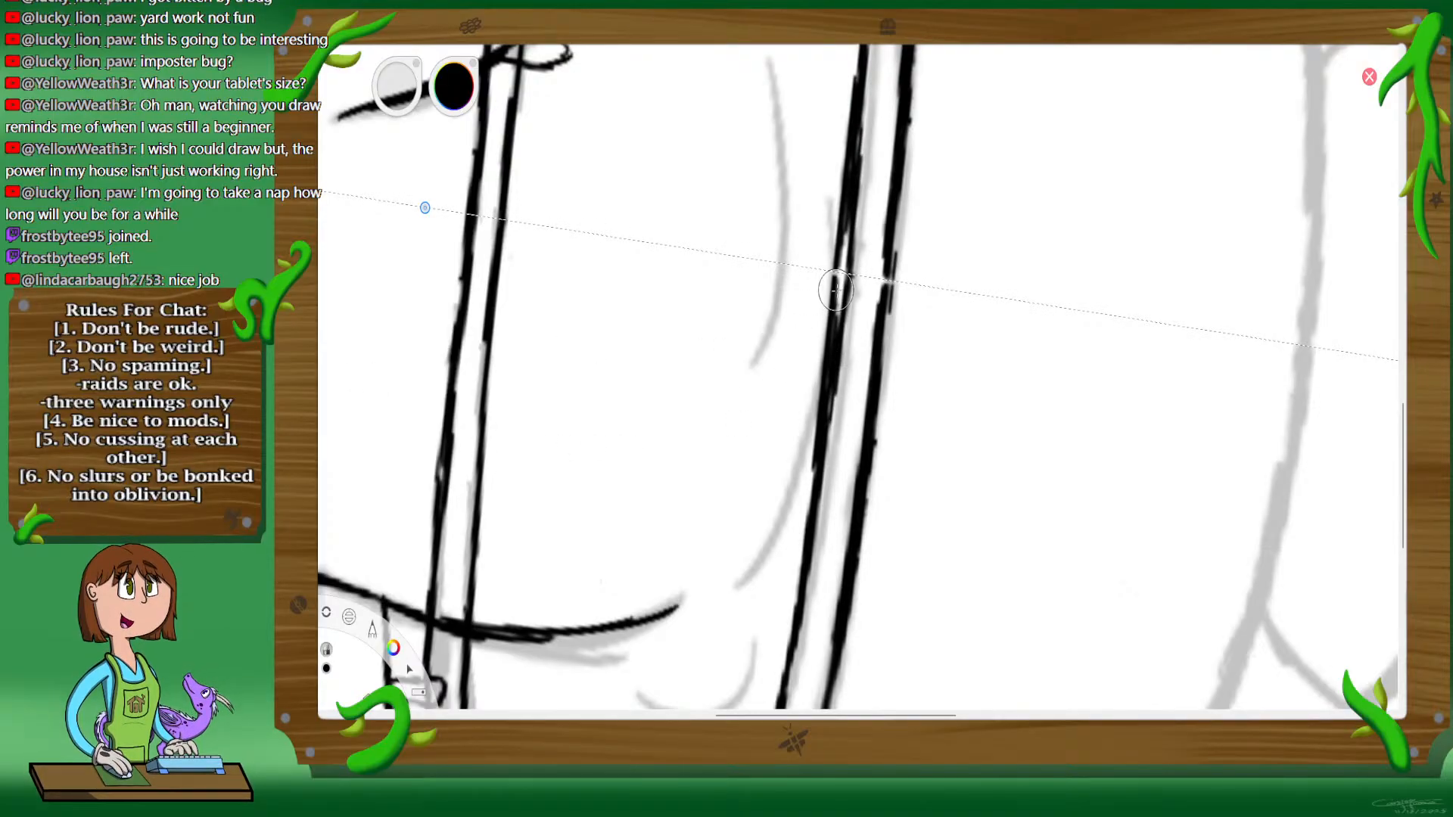
mouse_move(828, 301)
left_mouse_down()
mouse_move(833, 277)
mouse_move(792, 539)
left_mouse_up()
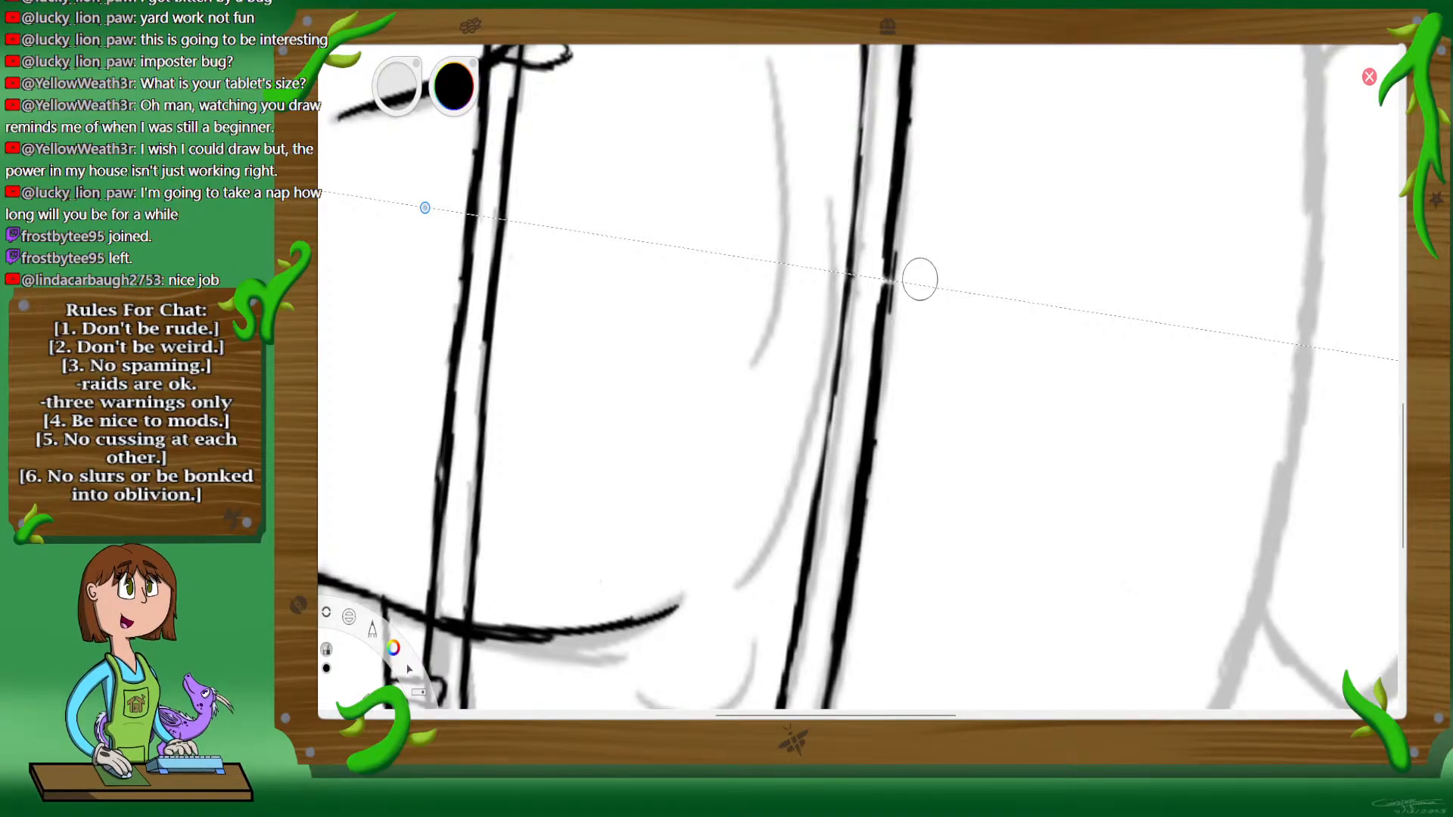
key("space")
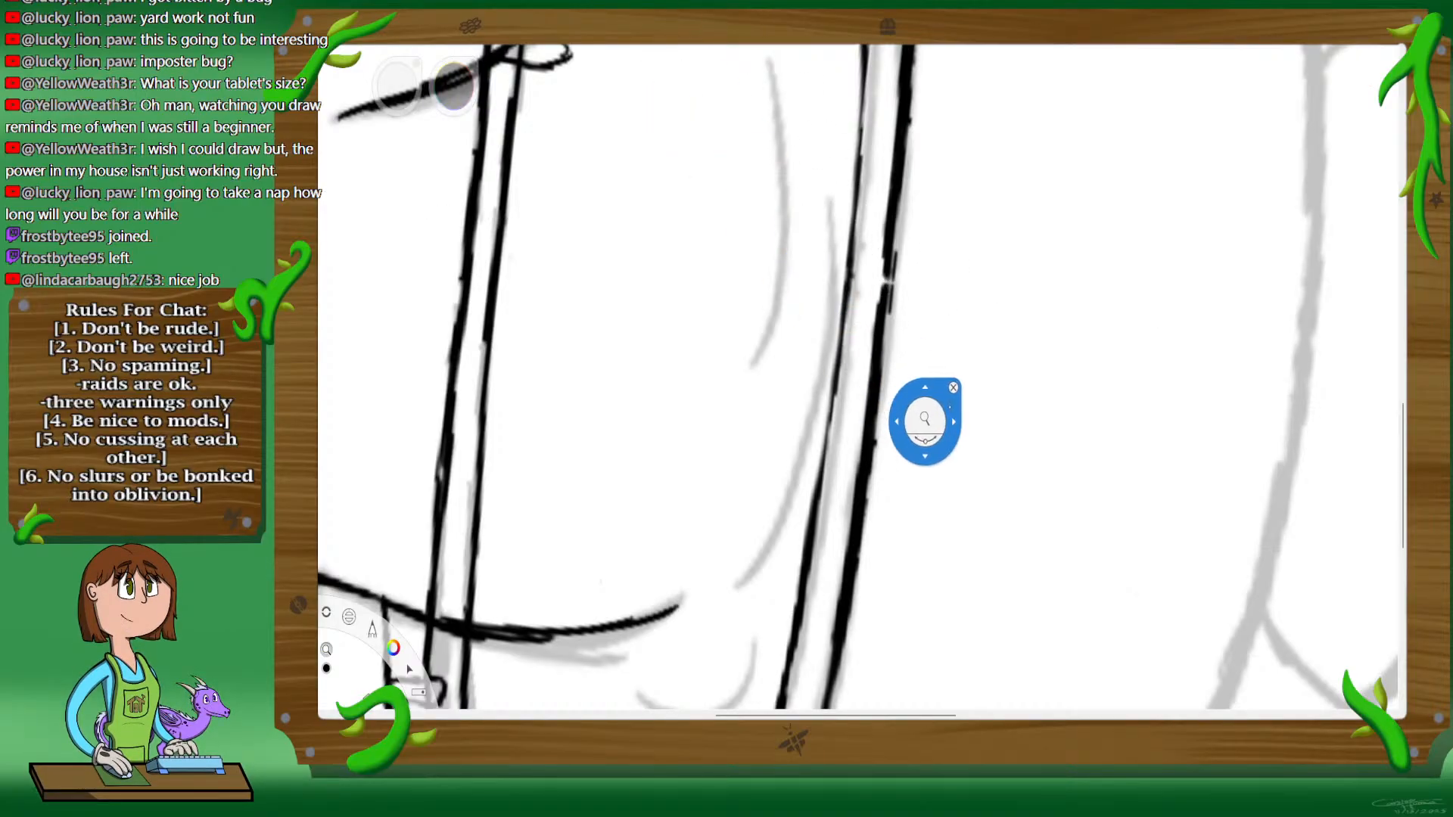
left_click_drag(927, 408, 835, 406)
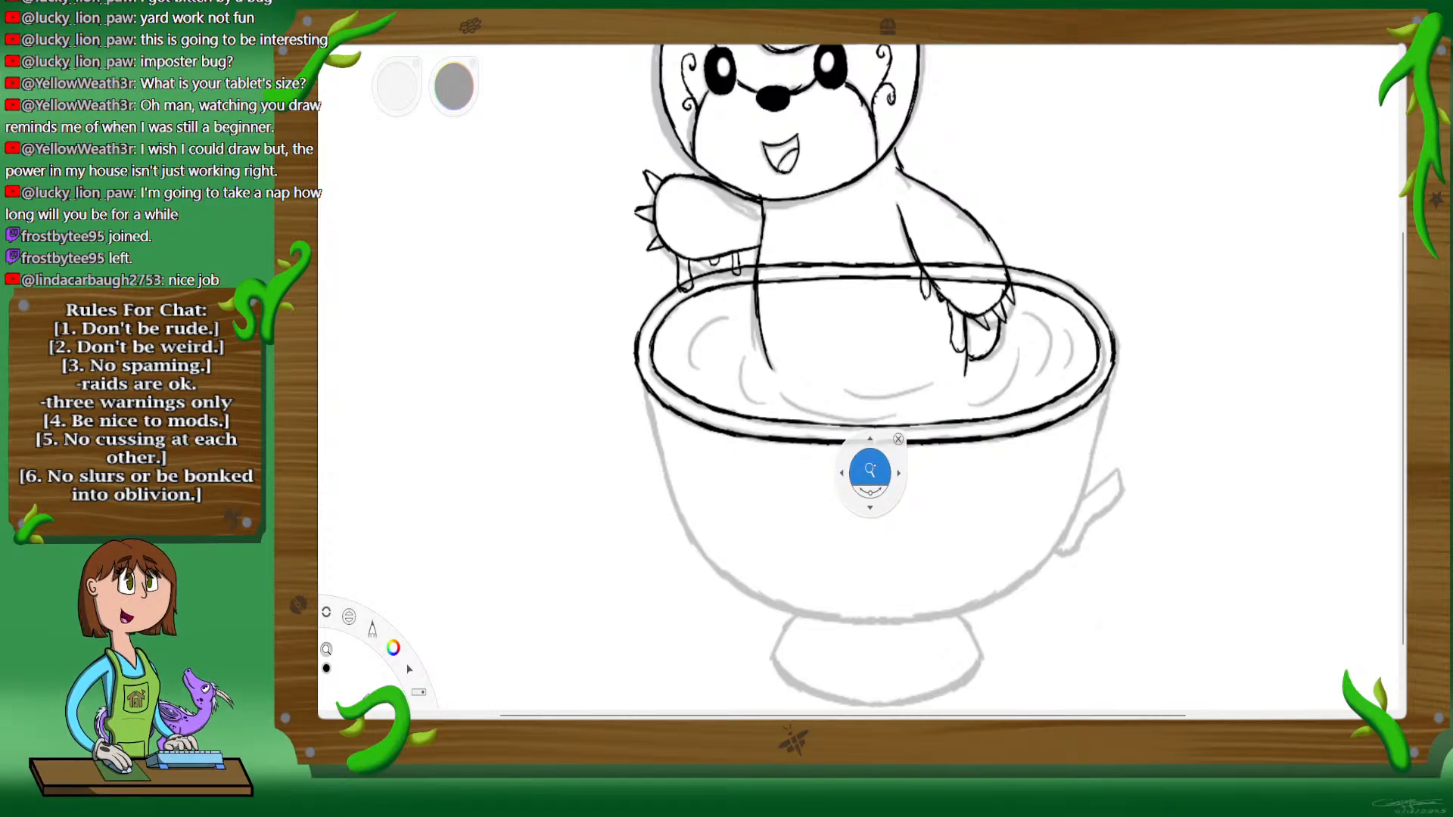
left_click_drag(870, 477, 934, 525)
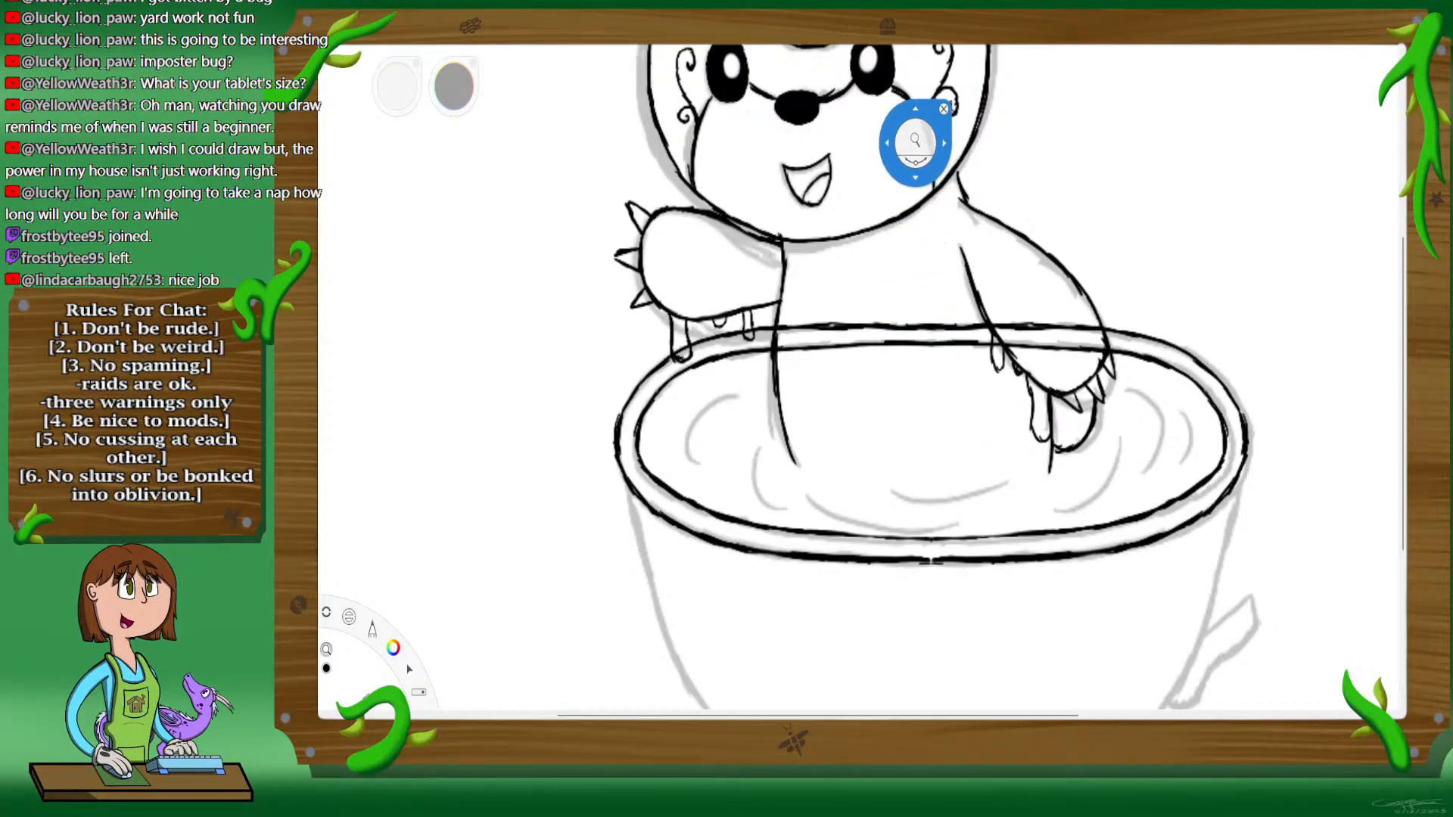
left_click(943, 80)
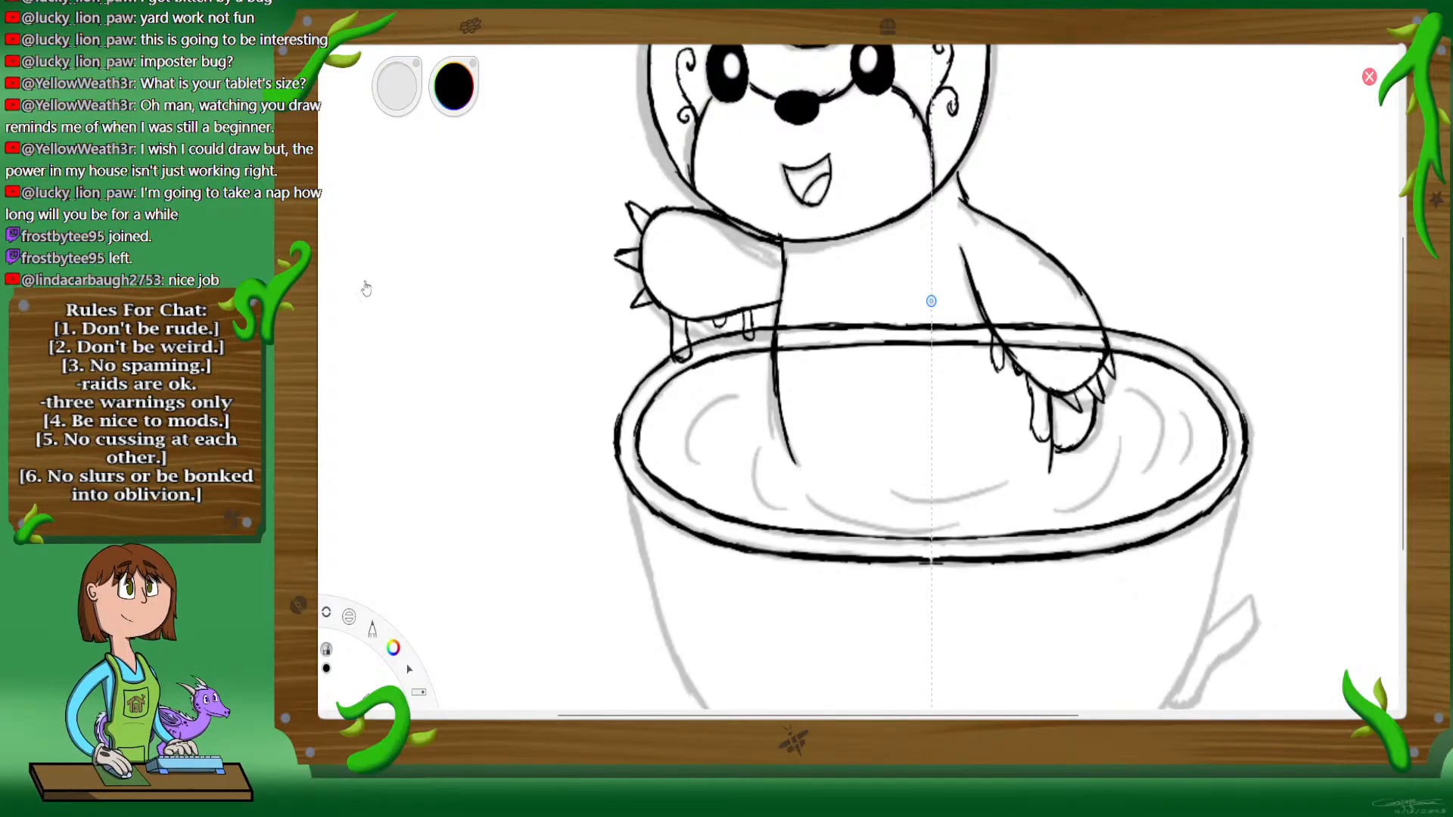
Step: Erase the teacup rim's inner and outer back curves and redraw both higher with mirrored strokes that meet at the symmetry line
mouse_move(906, 345)
left_mouse_down()
mouse_move(904, 326)
mouse_move(862, 343)
mouse_move(779, 328)
mouse_move(664, 377)
left_mouse_up()
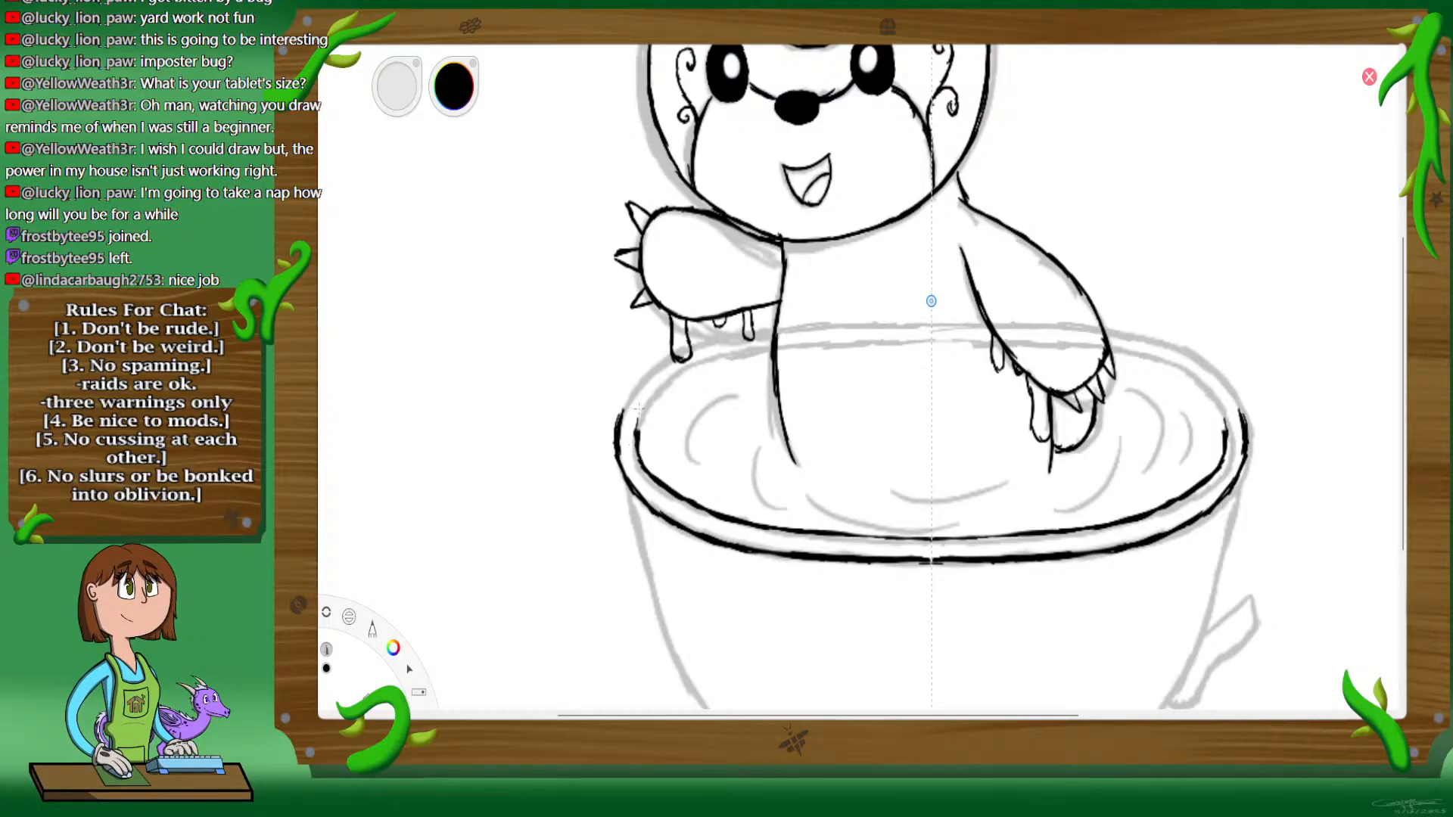
mouse_move(636, 437)
left_mouse_down()
mouse_move(652, 391)
mouse_move(640, 419)
left_mouse_up()
mouse_move(663, 370)
left_mouse_down()
mouse_move(750, 315)
mouse_move(884, 301)
left_mouse_up()
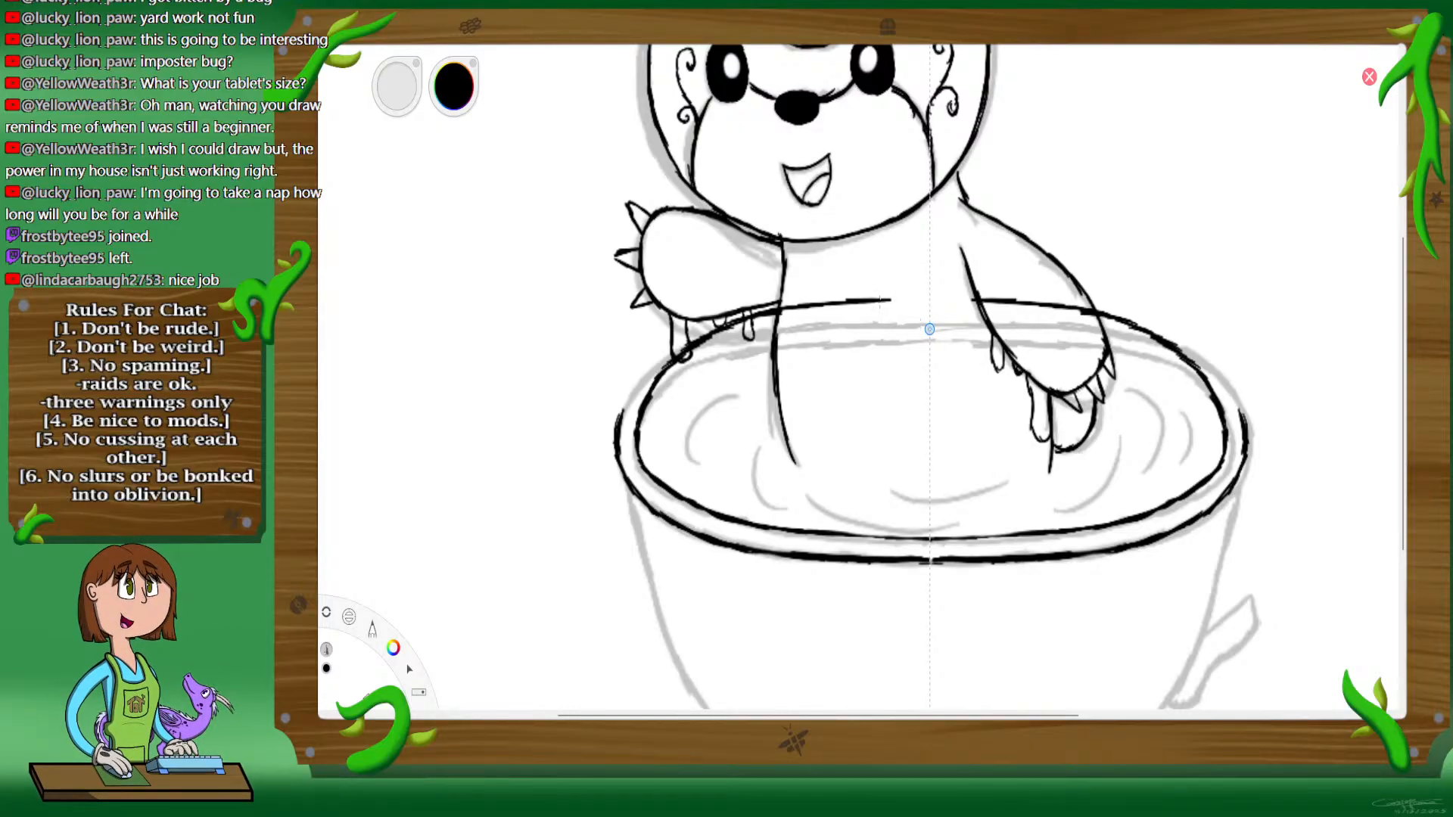
left_click_drag(877, 301, 897, 304)
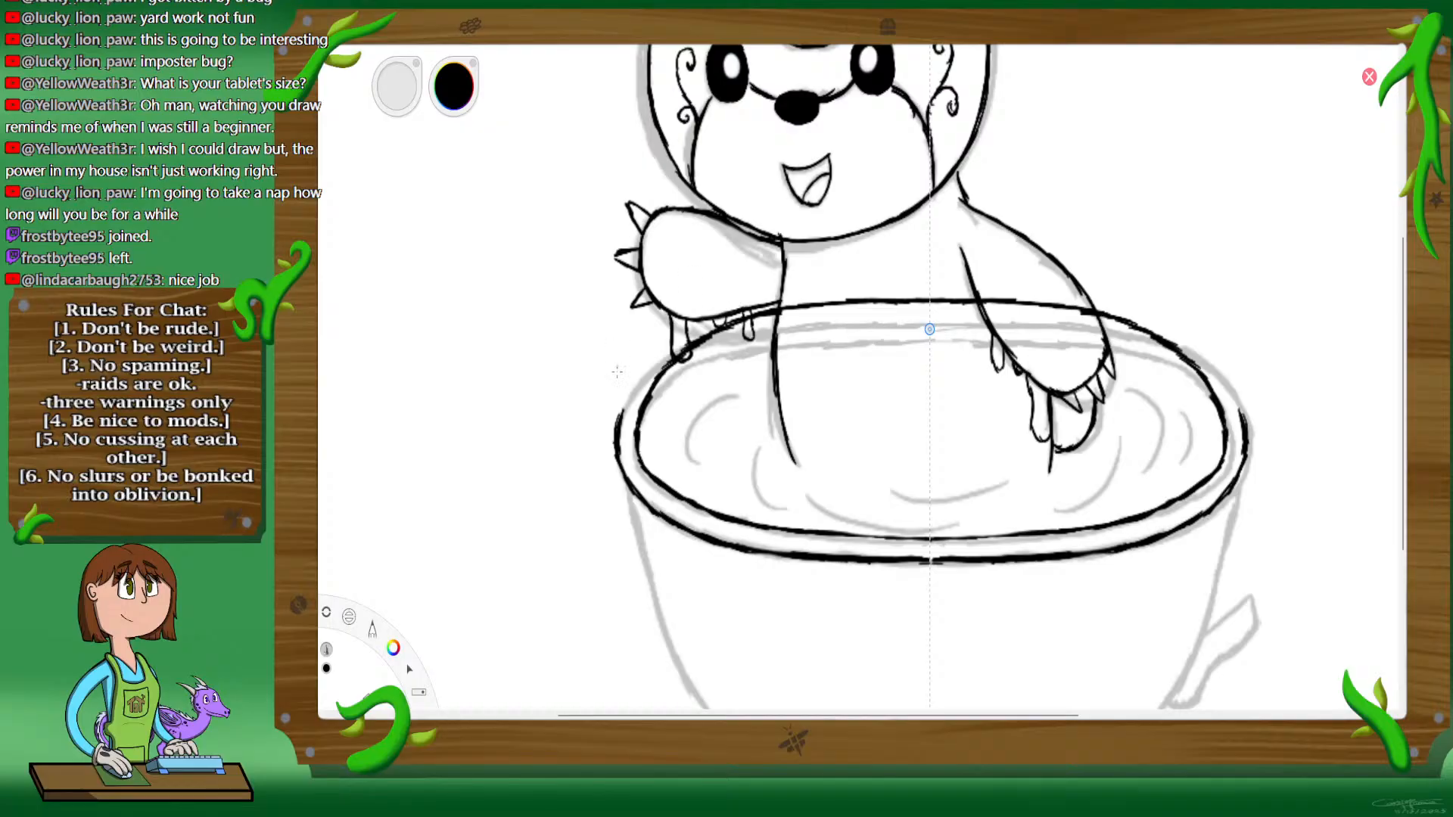
mouse_move(618, 424)
left_mouse_down()
mouse_move(650, 350)
mouse_move(725, 304)
left_mouse_up()
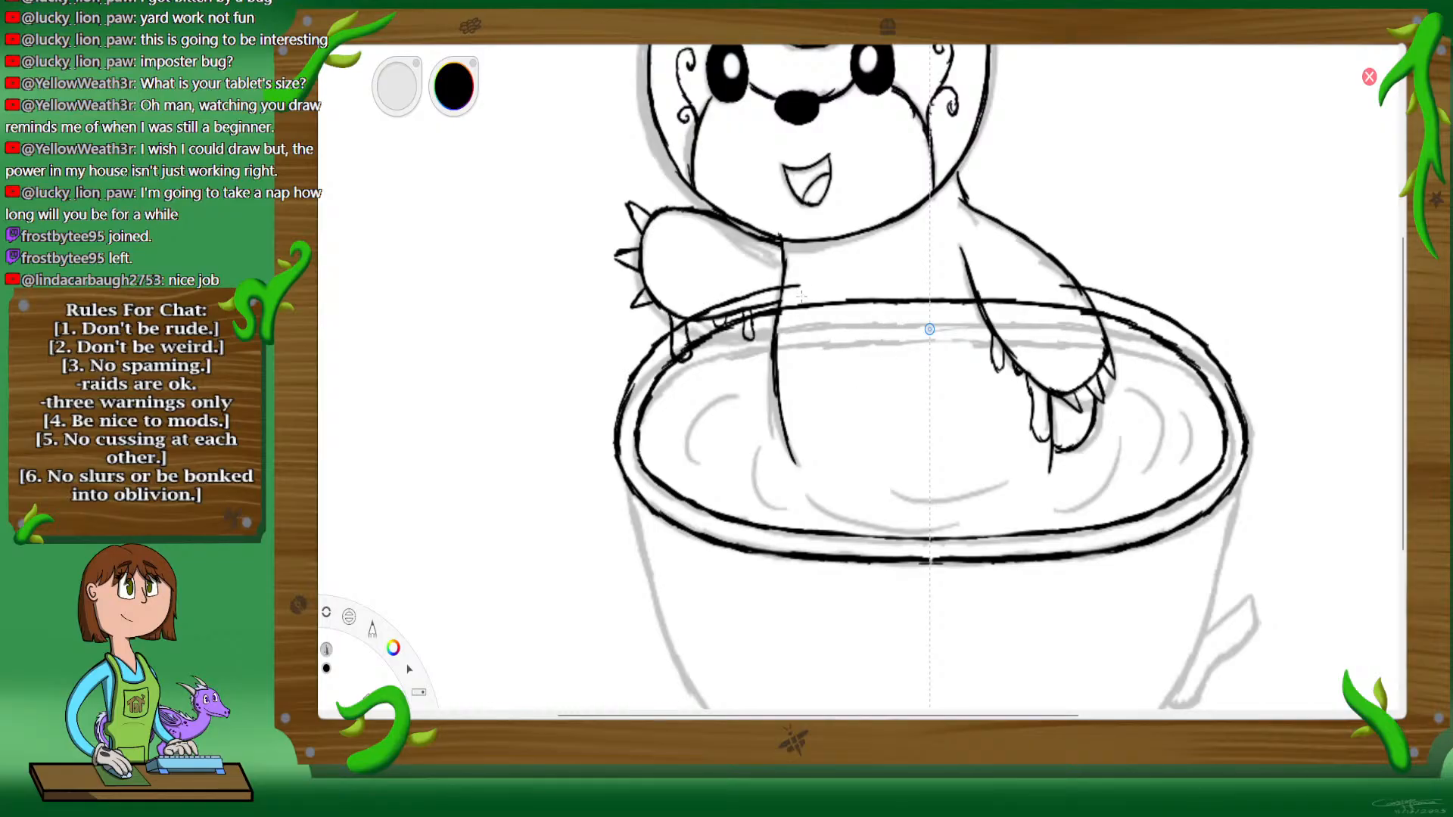
mouse_move(820, 283)
left_mouse_down()
mouse_move(930, 279)
mouse_move(882, 275)
left_mouse_up()
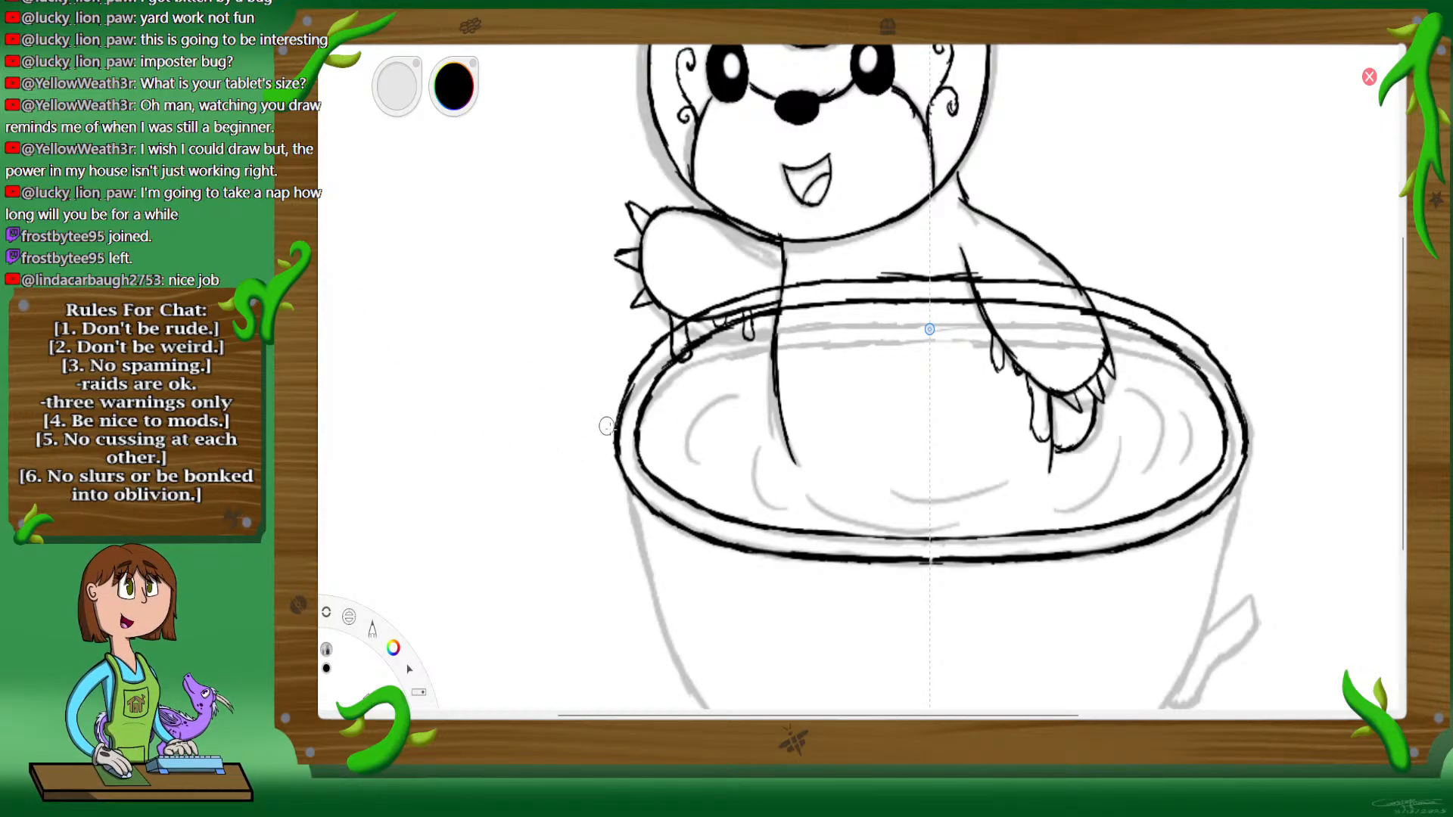
Step: Erase the rim's inner and outer front curves and redraw both slightly lower with mirrored strokes
mouse_move(666, 526)
left_mouse_down()
mouse_move(685, 499)
mouse_move(723, 544)
mouse_move(837, 559)
mouse_move(831, 533)
left_mouse_up()
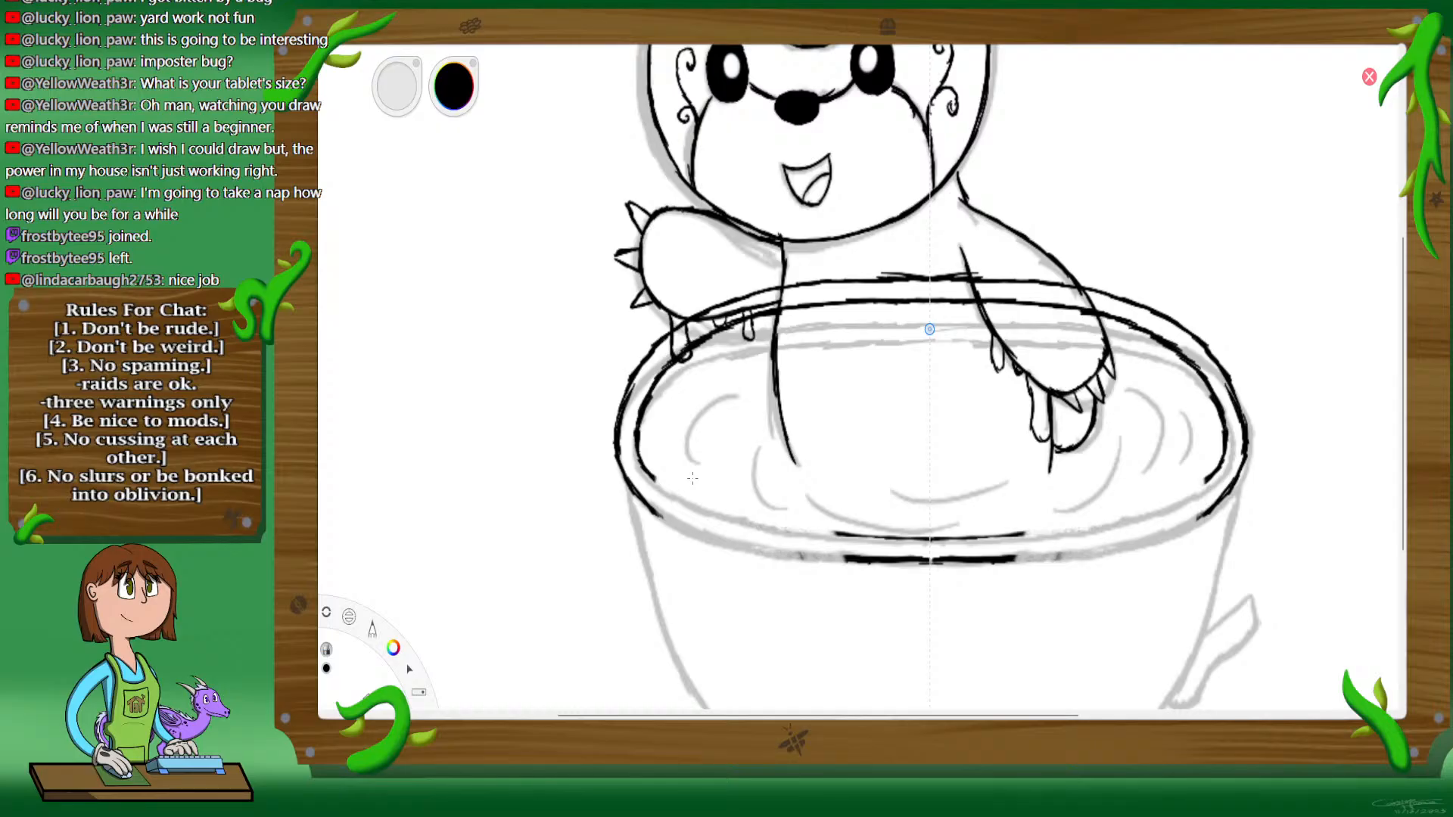
mouse_move(826, 534)
left_mouse_down()
mouse_move(861, 560)
mouse_move(932, 543)
left_mouse_up()
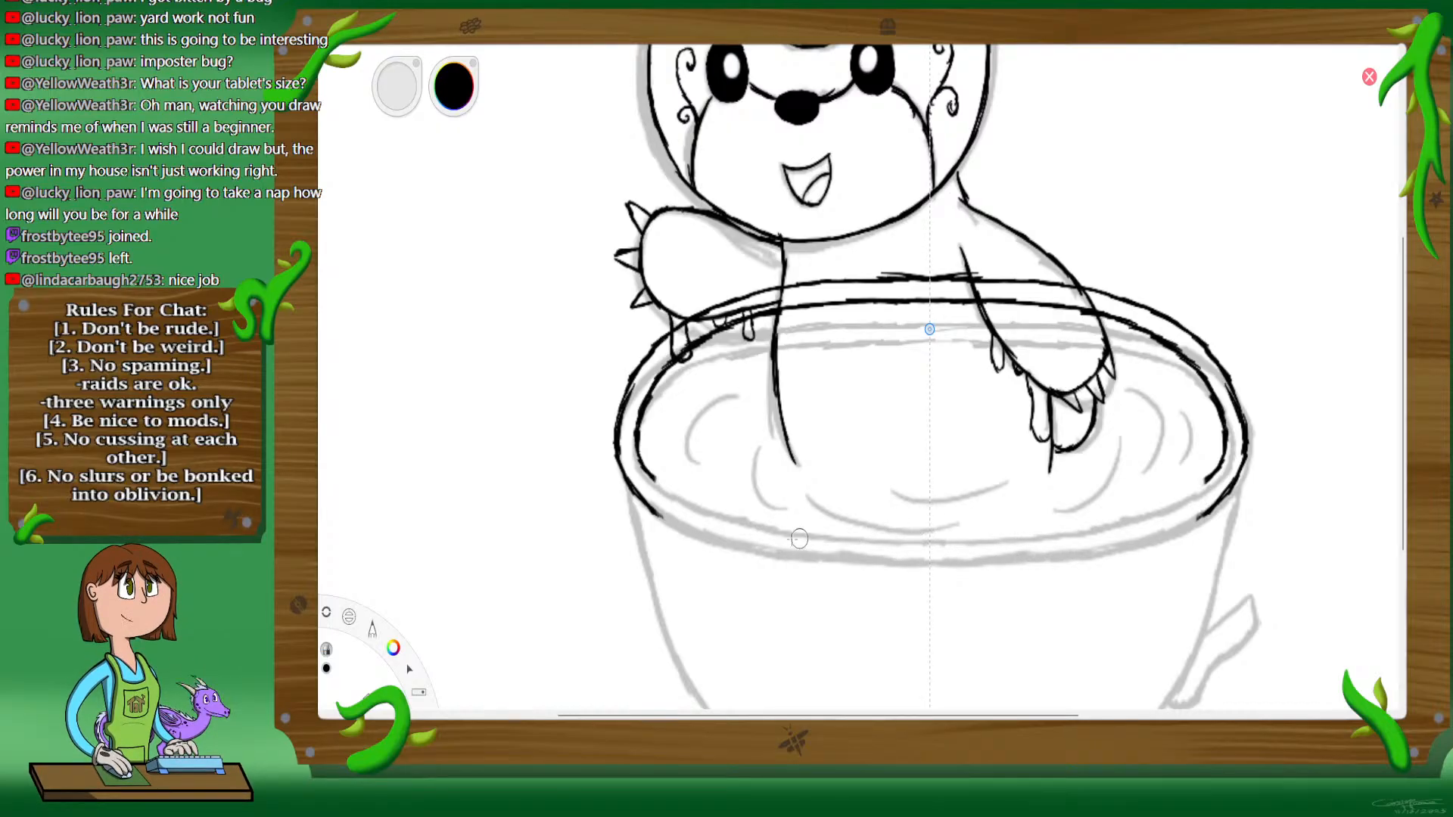
mouse_move(657, 519)
left_mouse_down()
mouse_move(622, 473)
mouse_move(635, 427)
mouse_move(669, 494)
mouse_move(648, 471)
mouse_move(717, 517)
mouse_move(688, 508)
mouse_move(767, 536)
mouse_move(750, 534)
mouse_move(929, 550)
left_mouse_up()
key("ctrl+z")
key("ctrl+z")
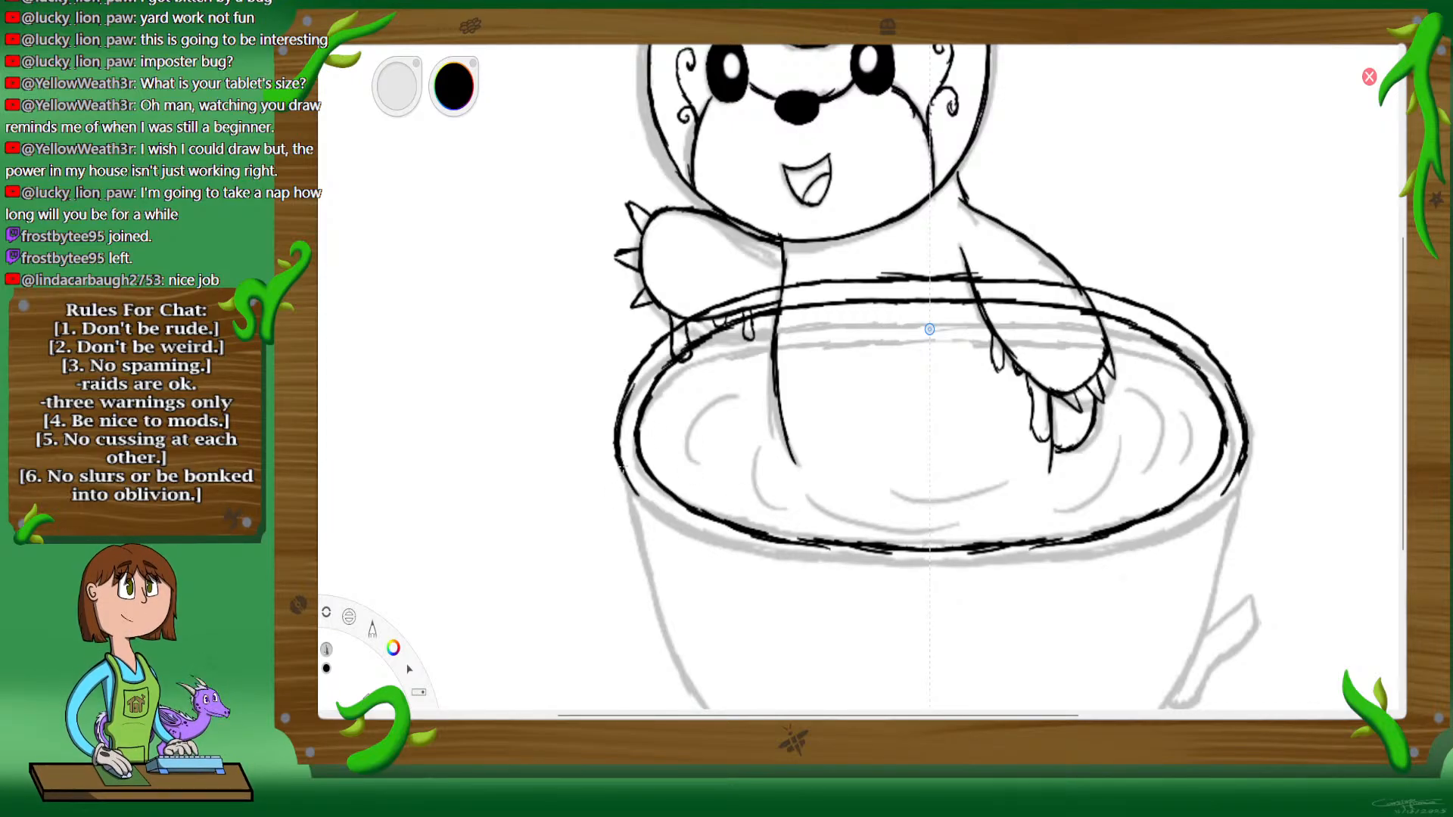
mouse_move(618, 463)
left_mouse_down()
mouse_move(686, 538)
mouse_move(647, 507)
mouse_move(786, 567)
mouse_move(749, 546)
mouse_move(932, 579)
left_mouse_up()
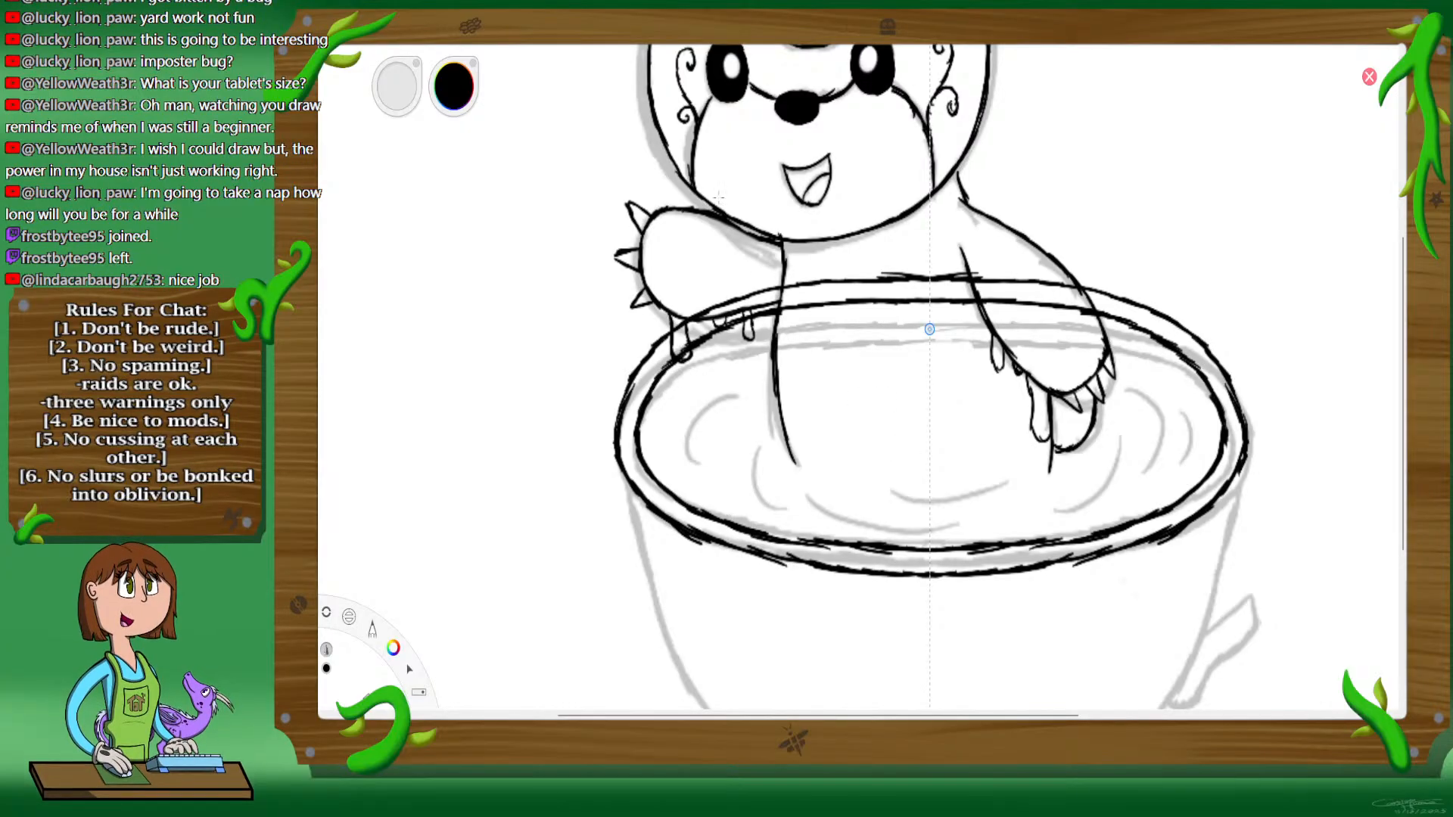
Step: Rotate the canvas sideways and thicken the rim's inner front line with overlapping strokes
key("space")
left_click_drag(974, 536, 815, 409)
left_click_drag(954, 268, 939, 302)
left_click_drag(965, 254, 959, 401)
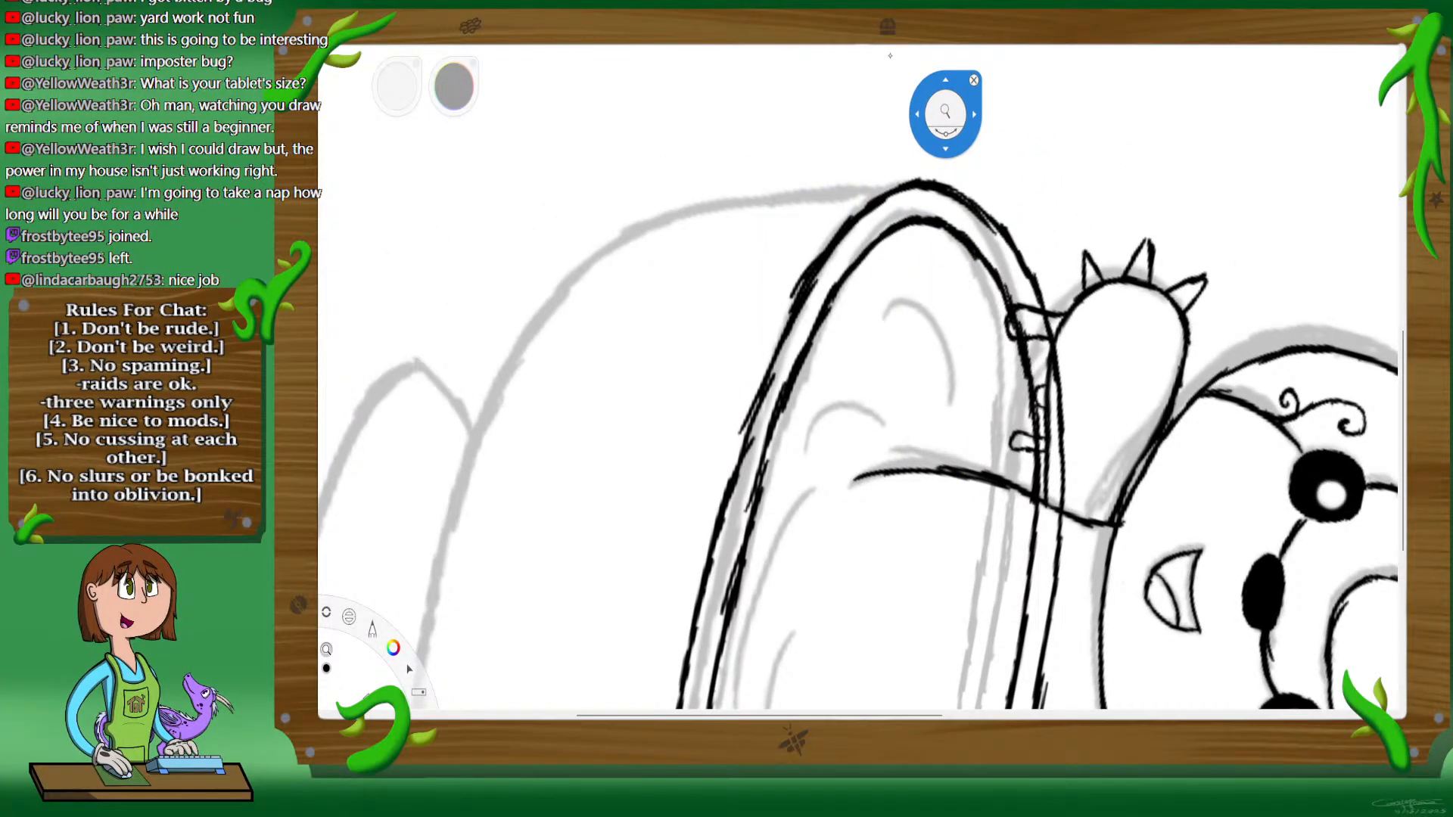
key("space")
mouse_move(893, 235)
left_mouse_down()
mouse_move(838, 294)
mouse_move(849, 273)
left_mouse_up()
mouse_move(760, 474)
left_mouse_down()
mouse_move(732, 599)
mouse_move(747, 535)
left_mouse_up()
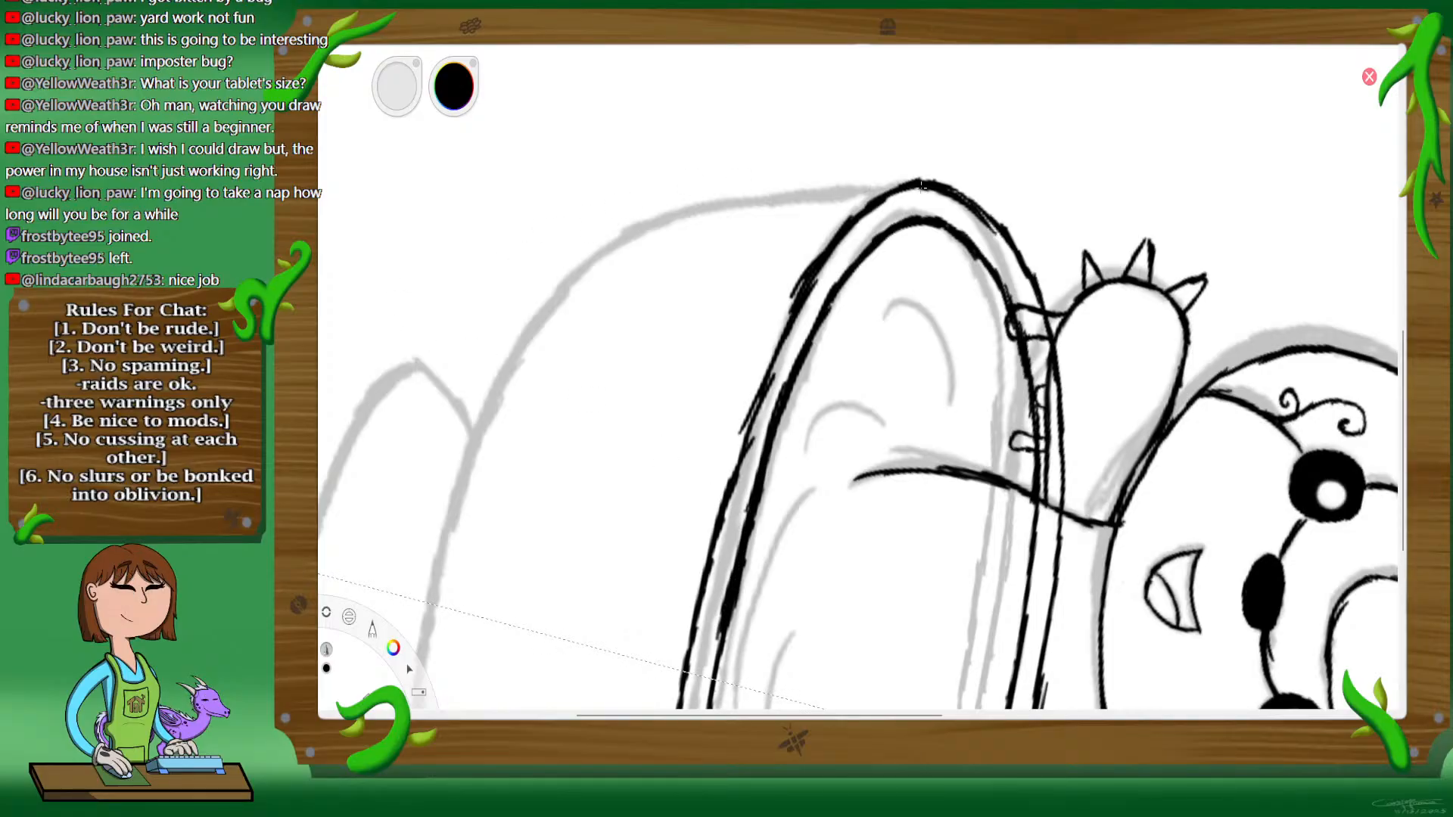
Step: Smooth the rim's outer front line with new strokes, trim the excess between the rim lines, and re-ink thin spots on both
mouse_move(887, 195)
left_mouse_down()
mouse_move(934, 186)
mouse_move(790, 288)
mouse_move(727, 462)
left_mouse_up()
mouse_move(757, 374)
left_mouse_down()
mouse_move(674, 704)
mouse_move(683, 642)
left_mouse_up()
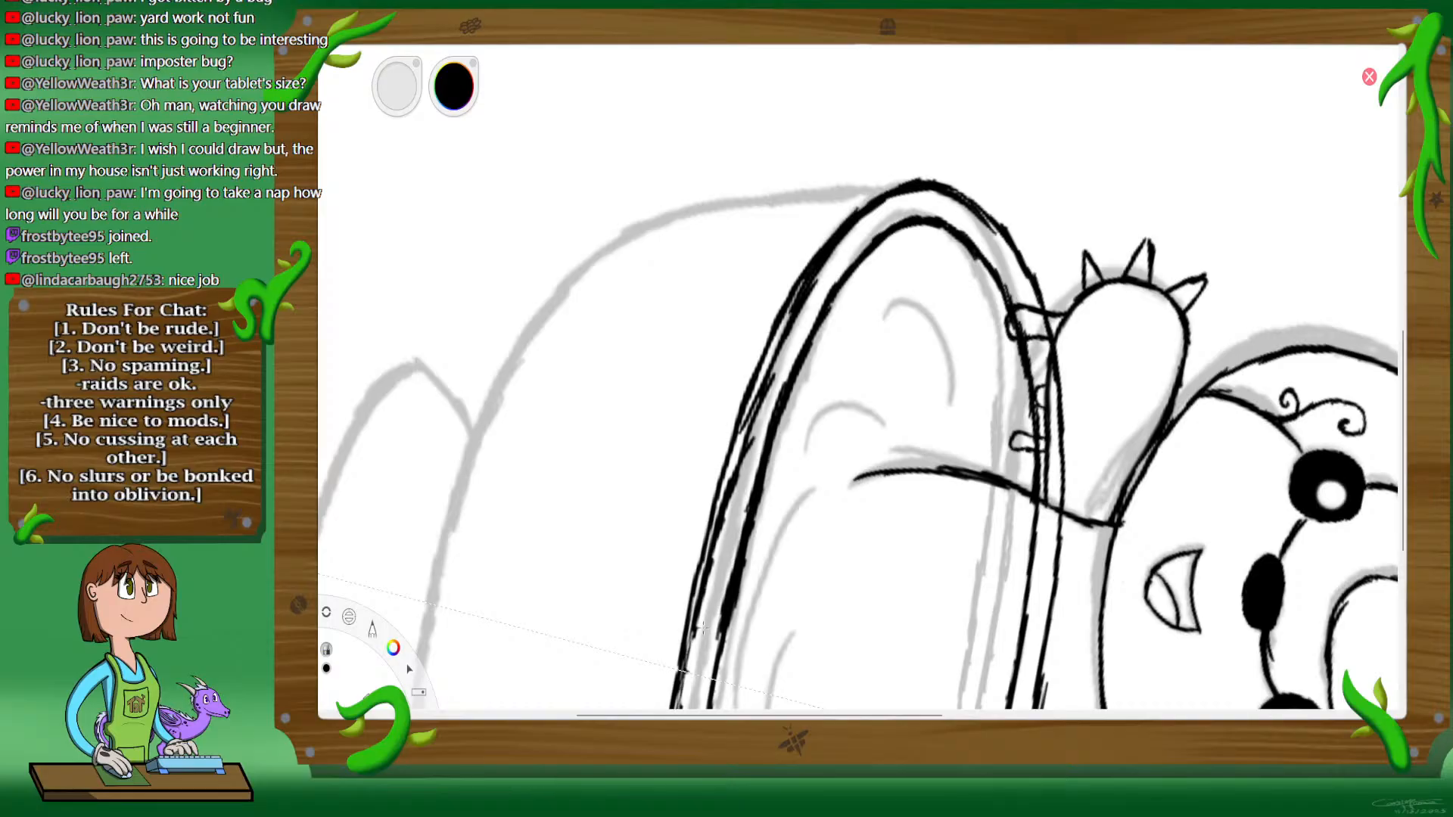
mouse_move(700, 625)
left_mouse_down()
mouse_move(682, 700)
mouse_move(744, 418)
mouse_move(819, 271)
left_mouse_up()
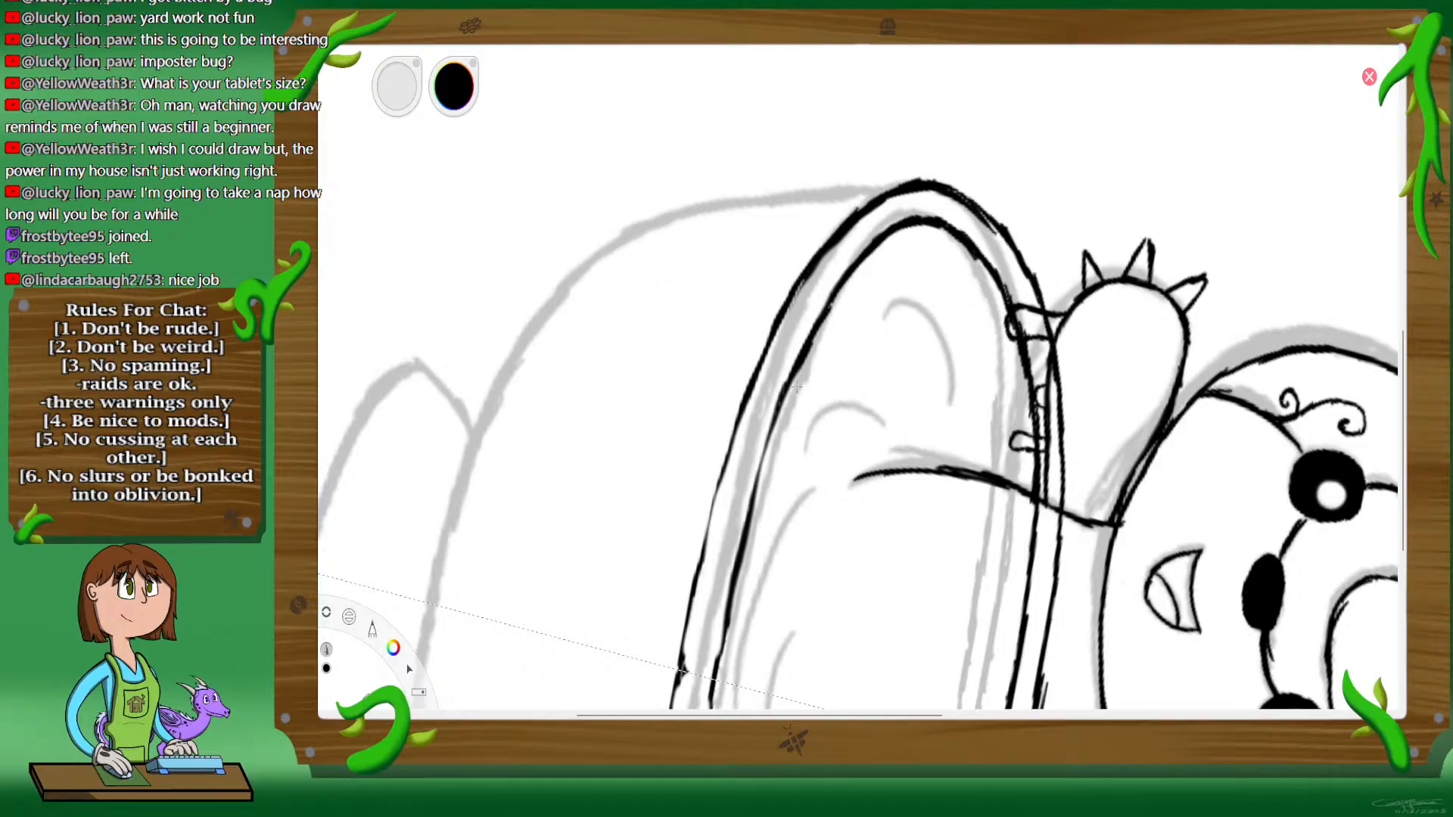
mouse_move(809, 349)
left_mouse_down()
mouse_move(765, 461)
mouse_move(773, 435)
left_mouse_up()
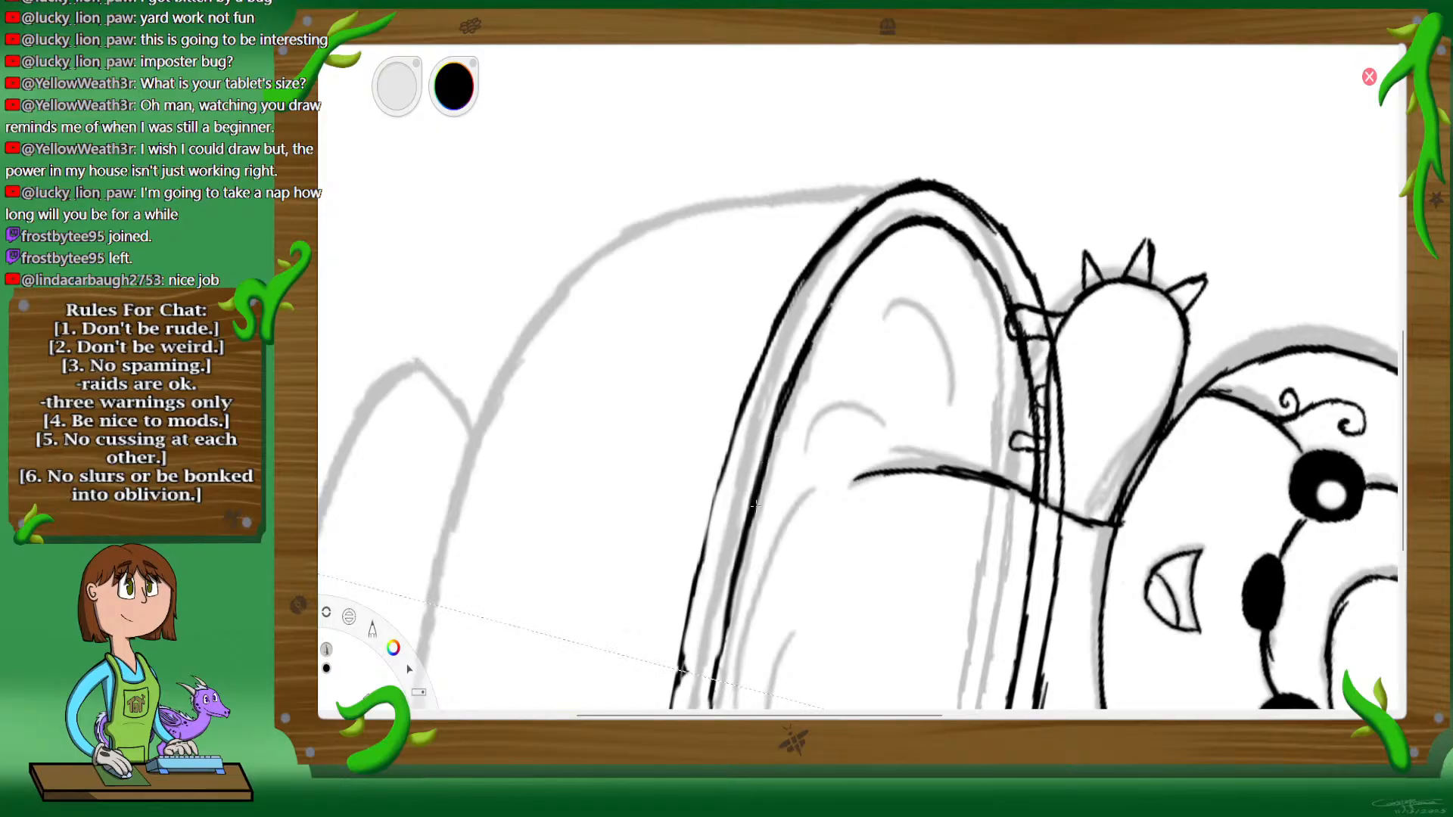
left_click_drag(754, 505, 728, 611)
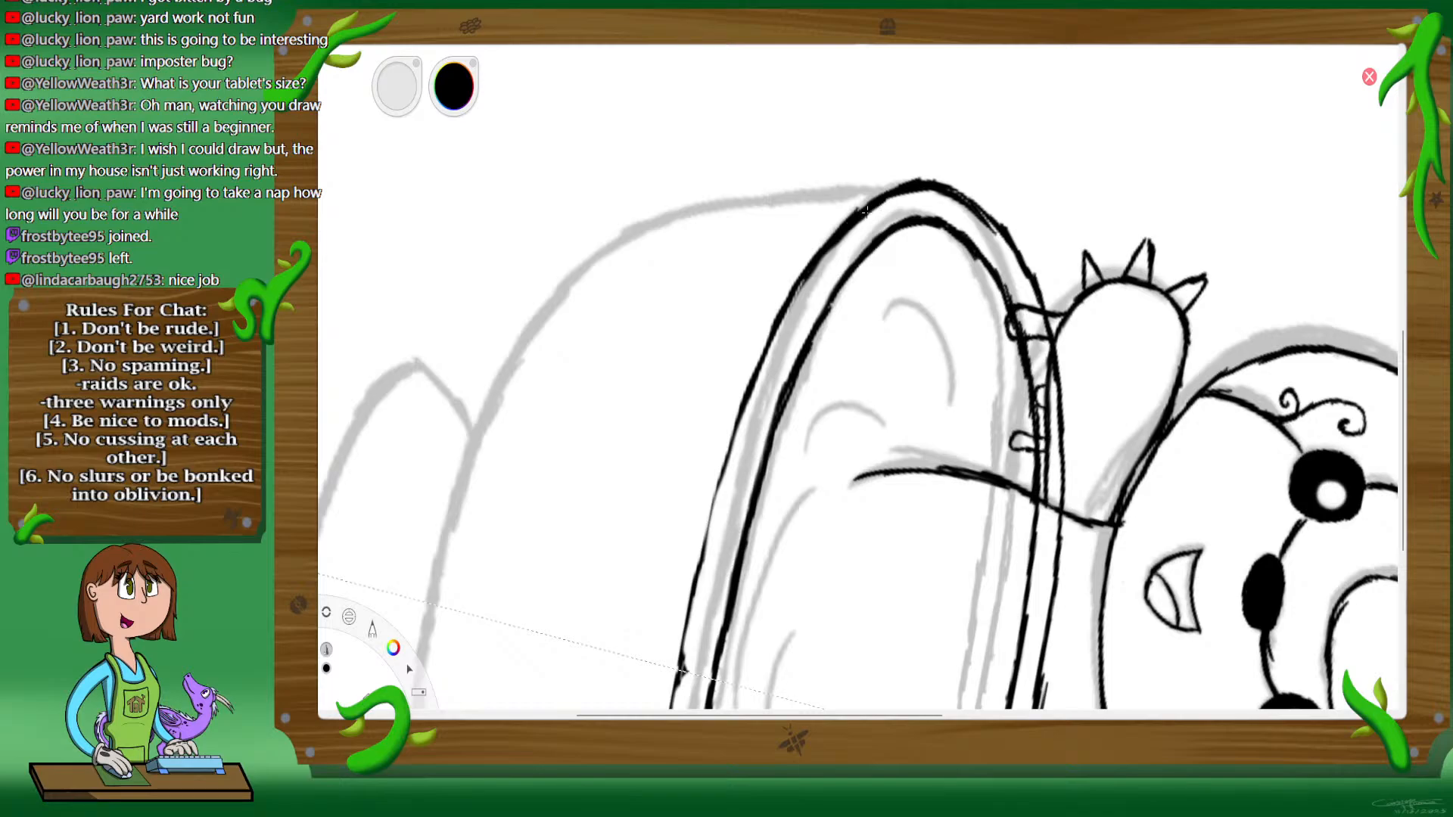
left_click_drag(788, 297, 732, 427)
left_click_drag(716, 484, 672, 679)
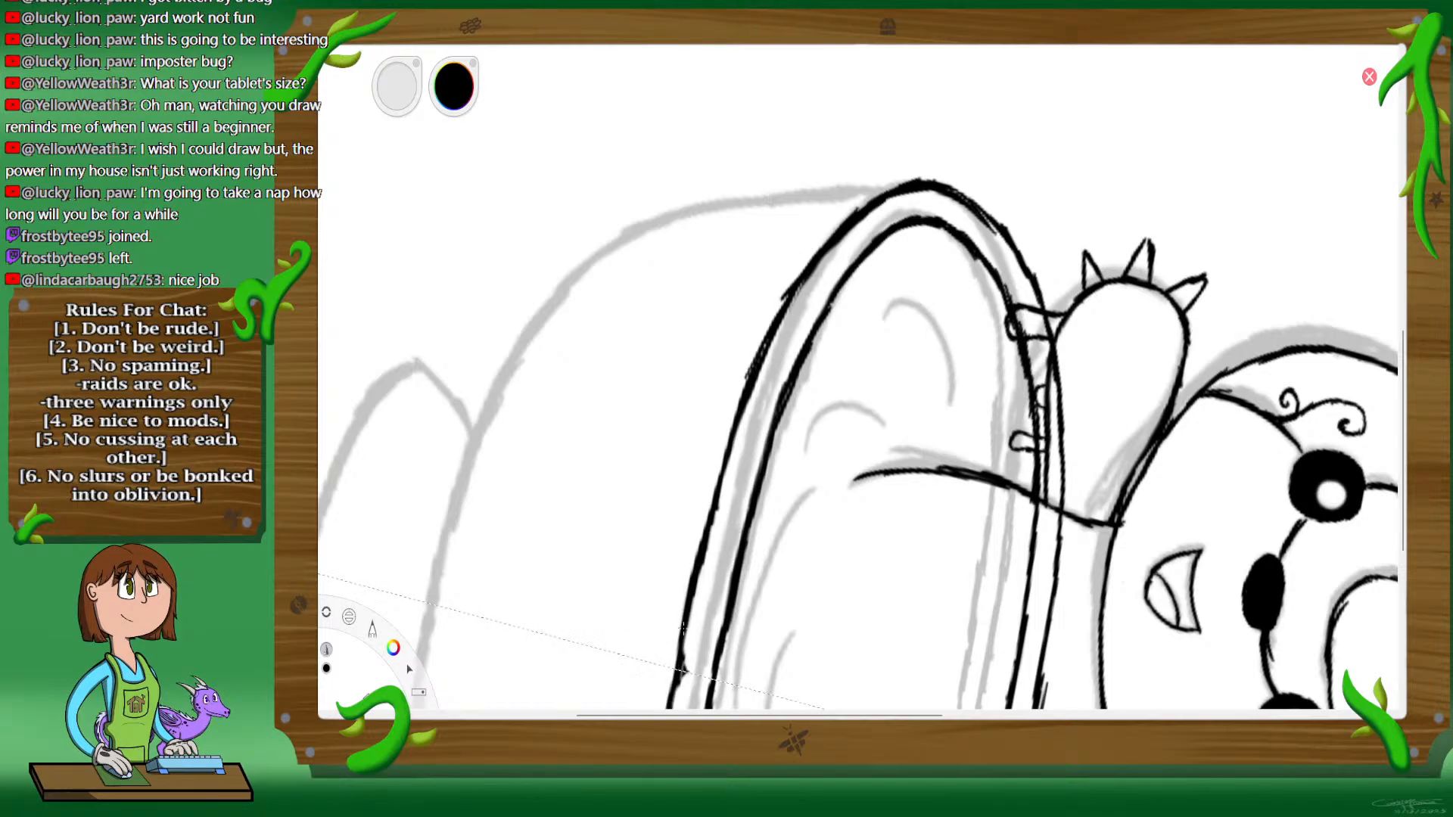
Step: Turn the canvas nearly upright and ink the sides and rounded bottom of the teacup bowl with mirrored strokes
key("space")
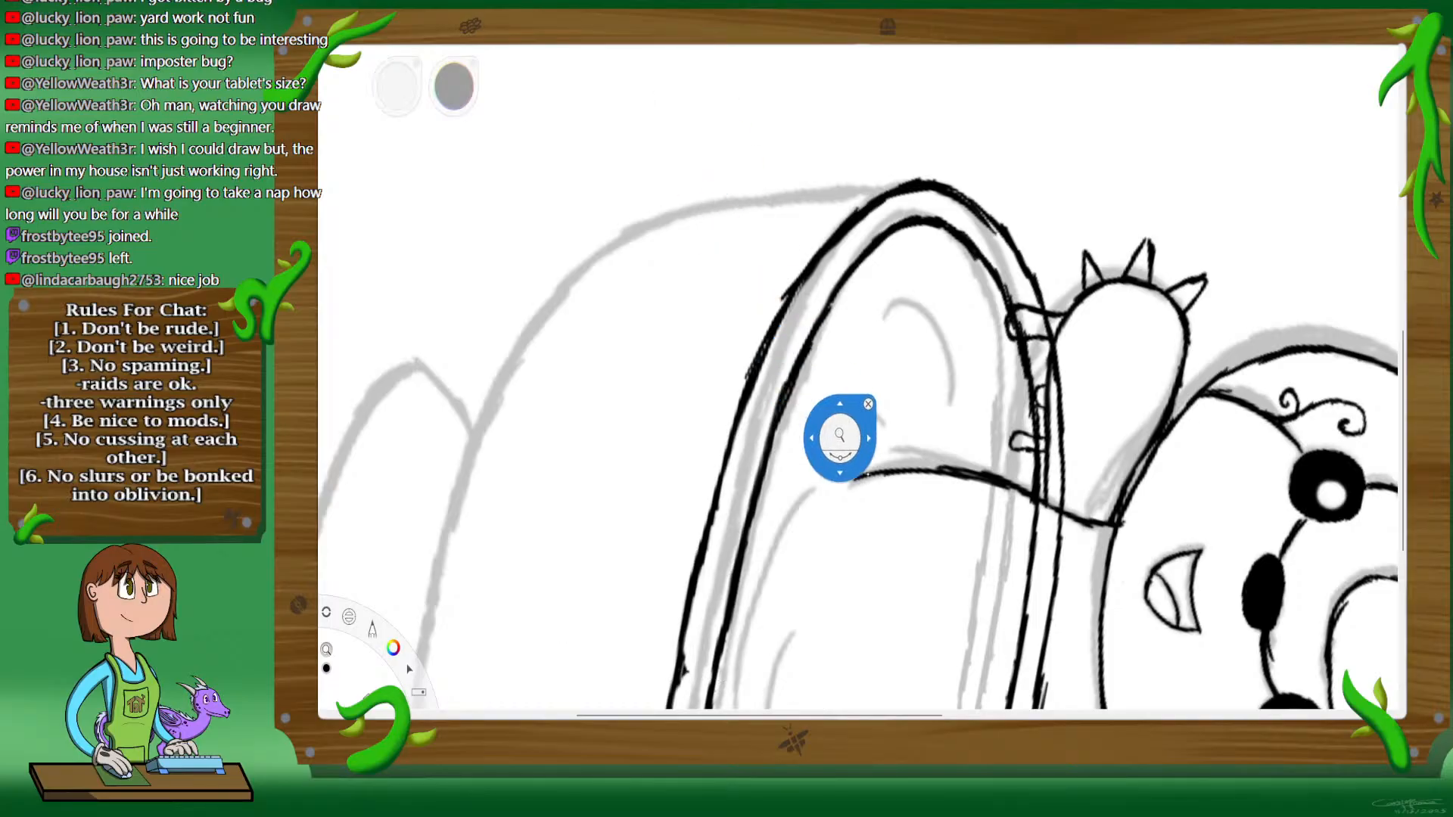
left_click_drag(861, 476, 816, 467)
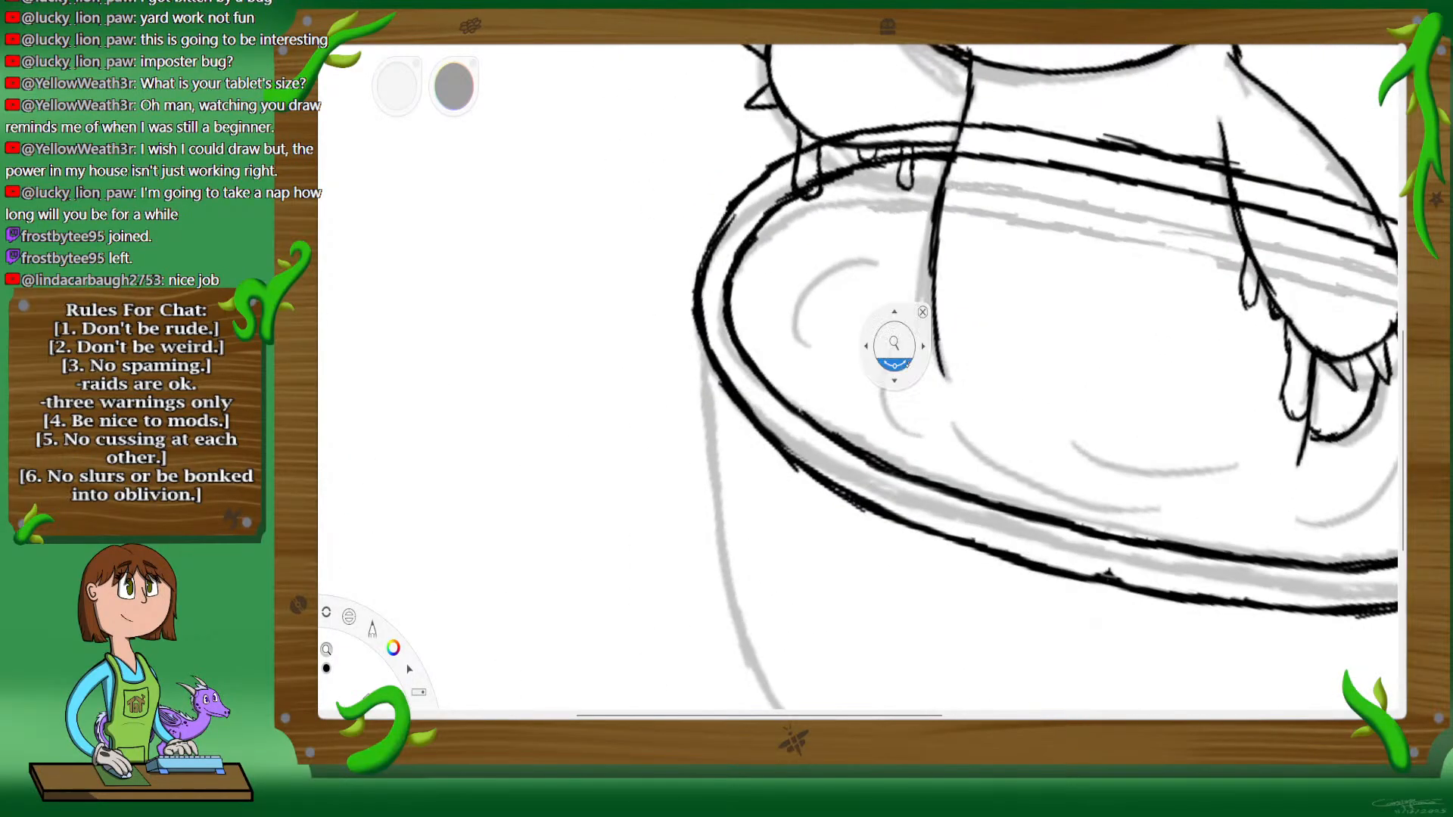
left_click_drag(969, 400, 911, 344)
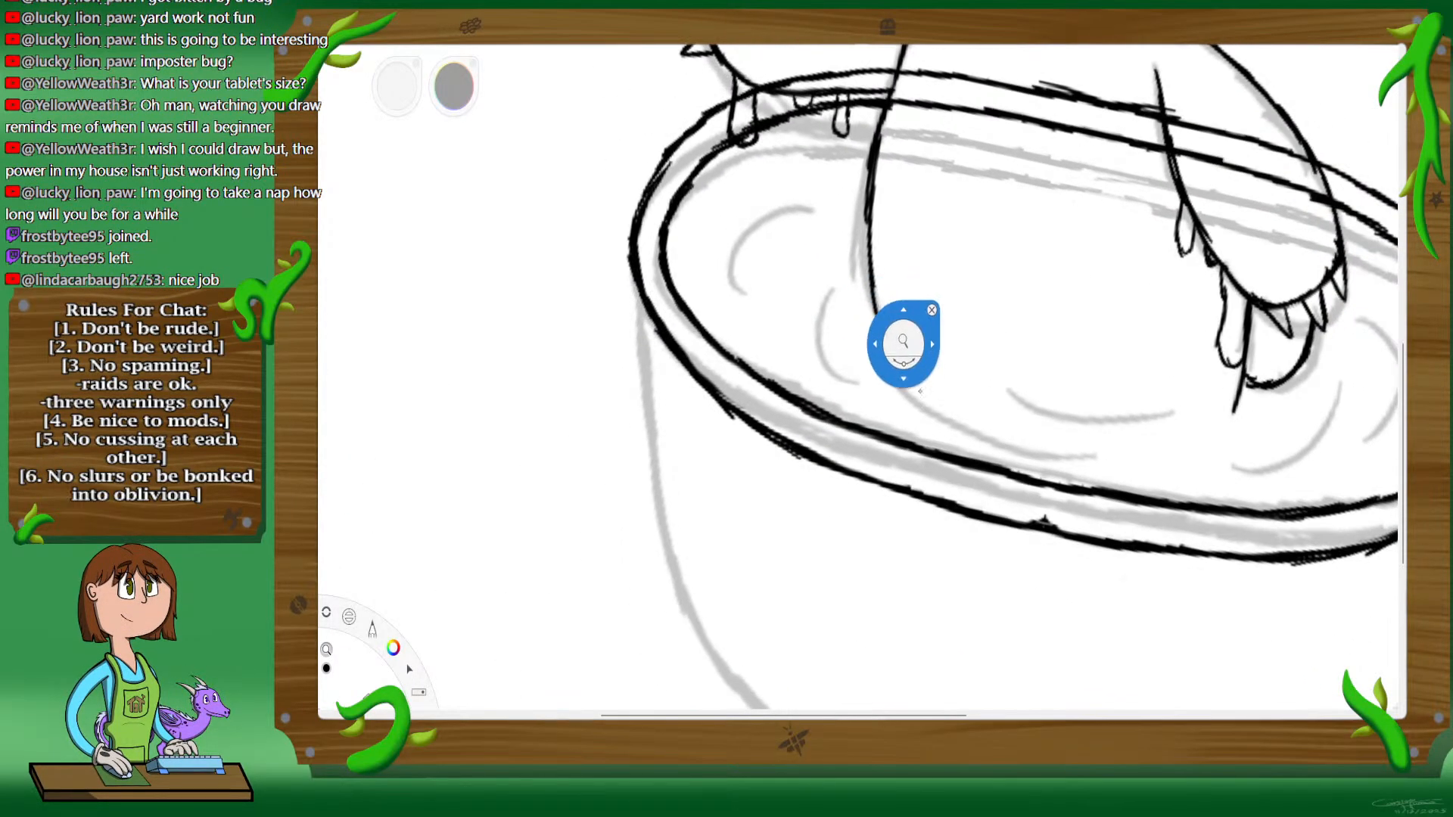
mouse_move(1057, 493)
left_mouse_down()
mouse_move(918, 470)
mouse_move(902, 497)
left_mouse_up()
left_click_drag(689, 635, 851, 455)
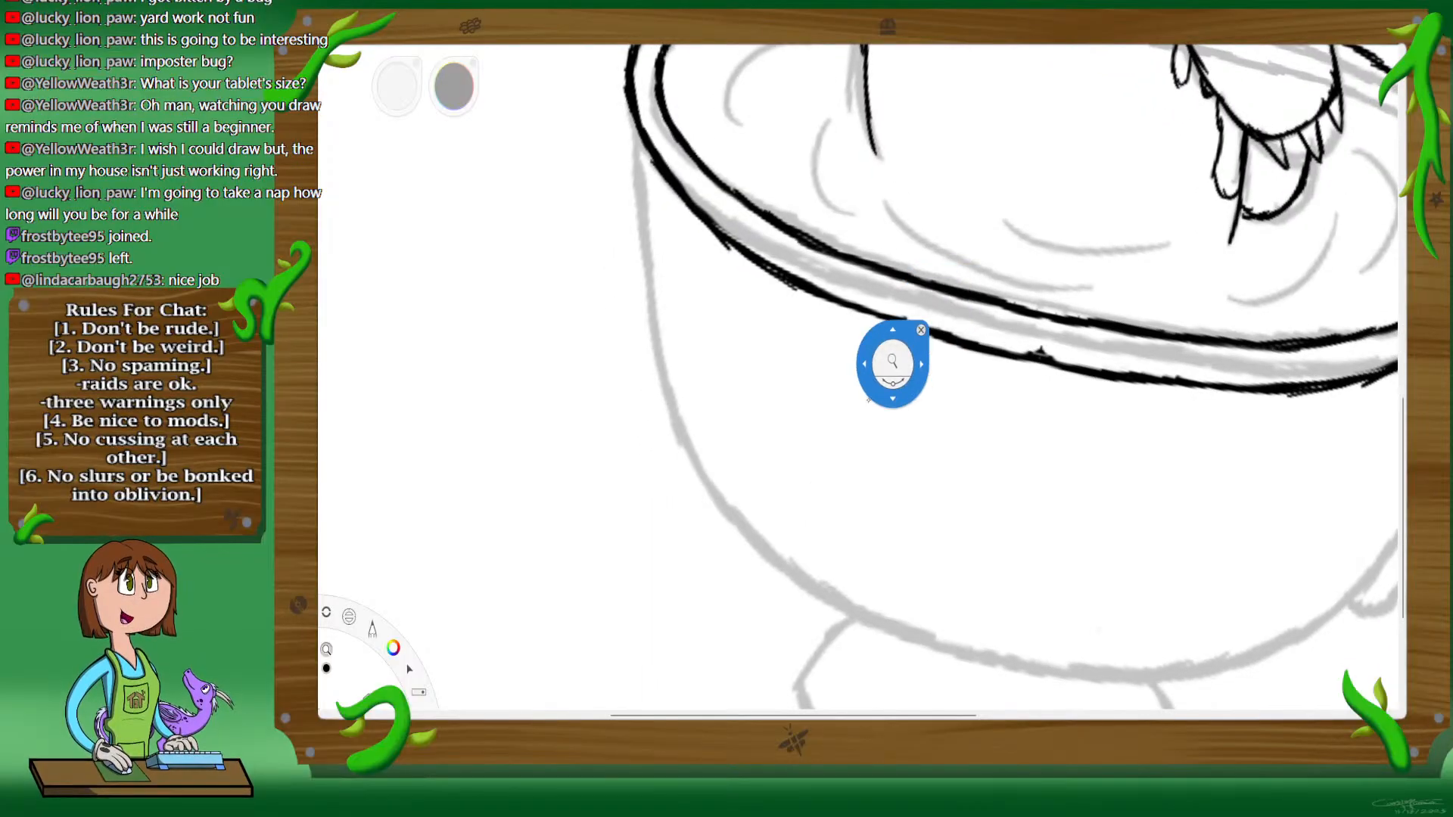
mouse_move(955, 301)
left_mouse_down()
mouse_move(942, 318)
mouse_move(905, 310)
left_mouse_up()
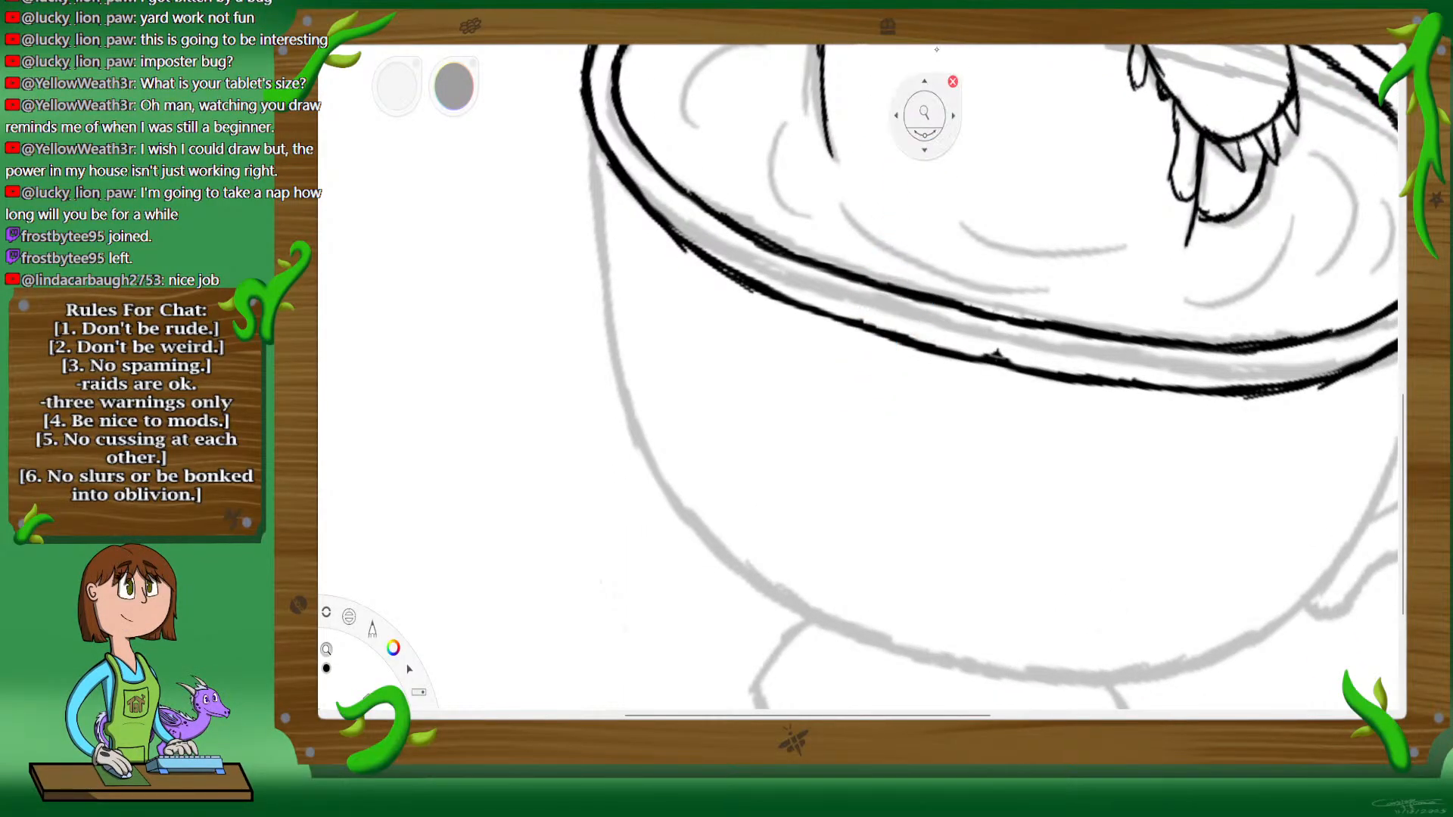
left_click(952, 83)
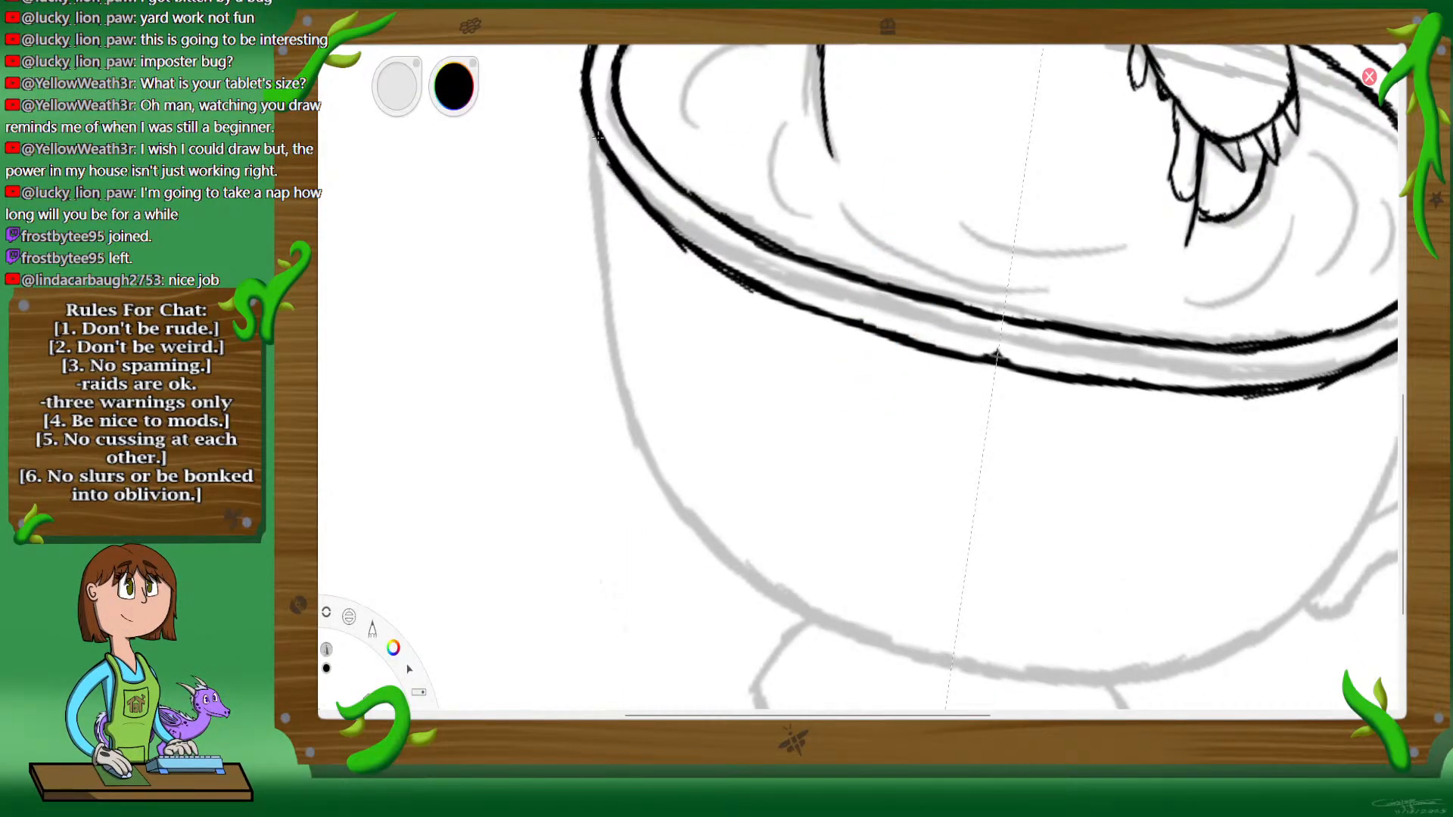
left_click_drag(593, 155, 624, 398)
mouse_move(615, 333)
left_mouse_down()
mouse_move(636, 418)
mouse_move(715, 543)
mouse_move(824, 625)
left_mouse_up()
left_click_drag(765, 583, 904, 648)
mouse_move(828, 624)
left_mouse_down()
mouse_move(927, 665)
mouse_move(863, 636)
mouse_move(921, 657)
left_mouse_up()
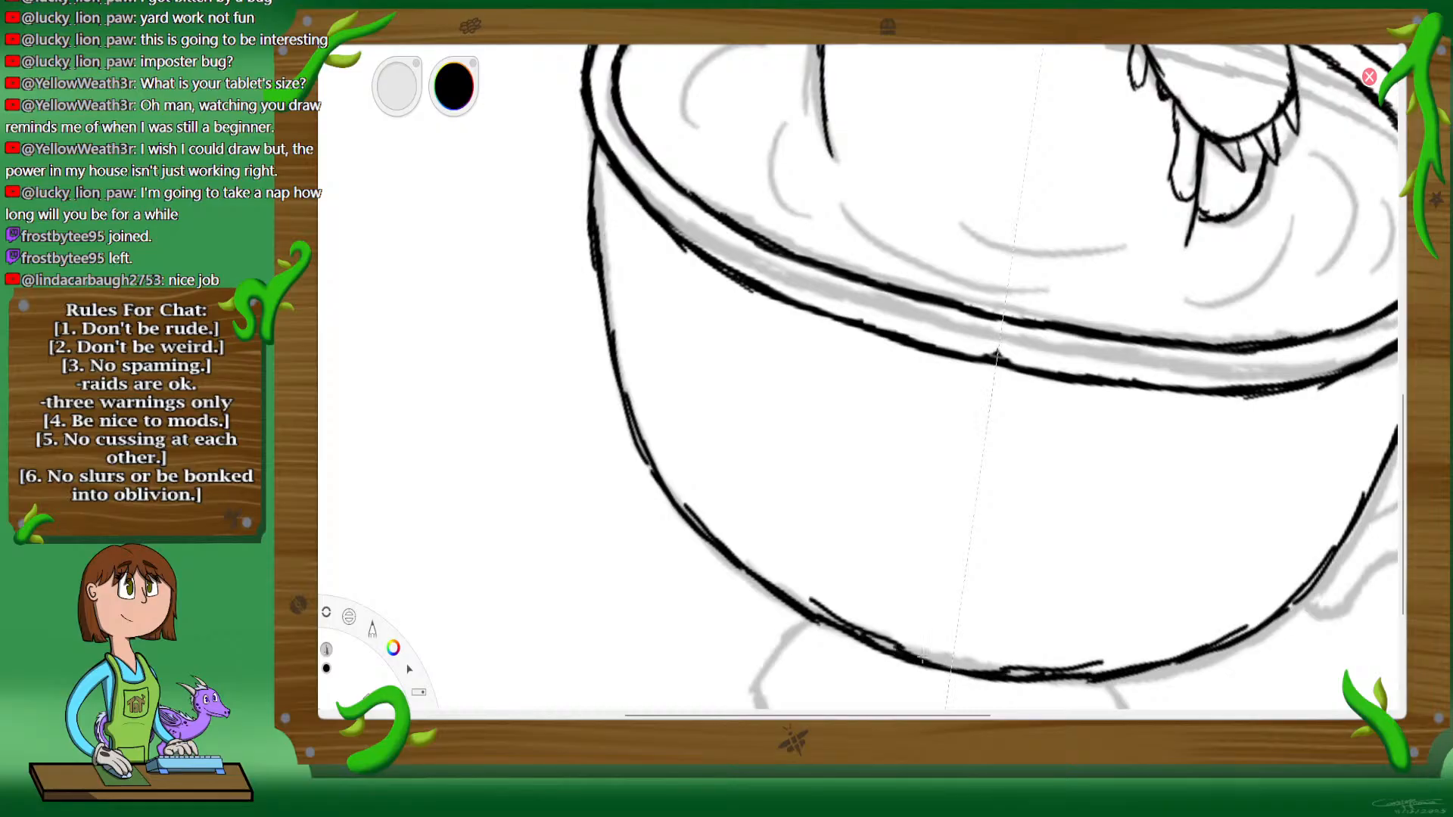
mouse_move(663, 481)
left_mouse_down()
mouse_move(606, 348)
mouse_move(588, 157)
mouse_move(591, 277)
left_mouse_up()
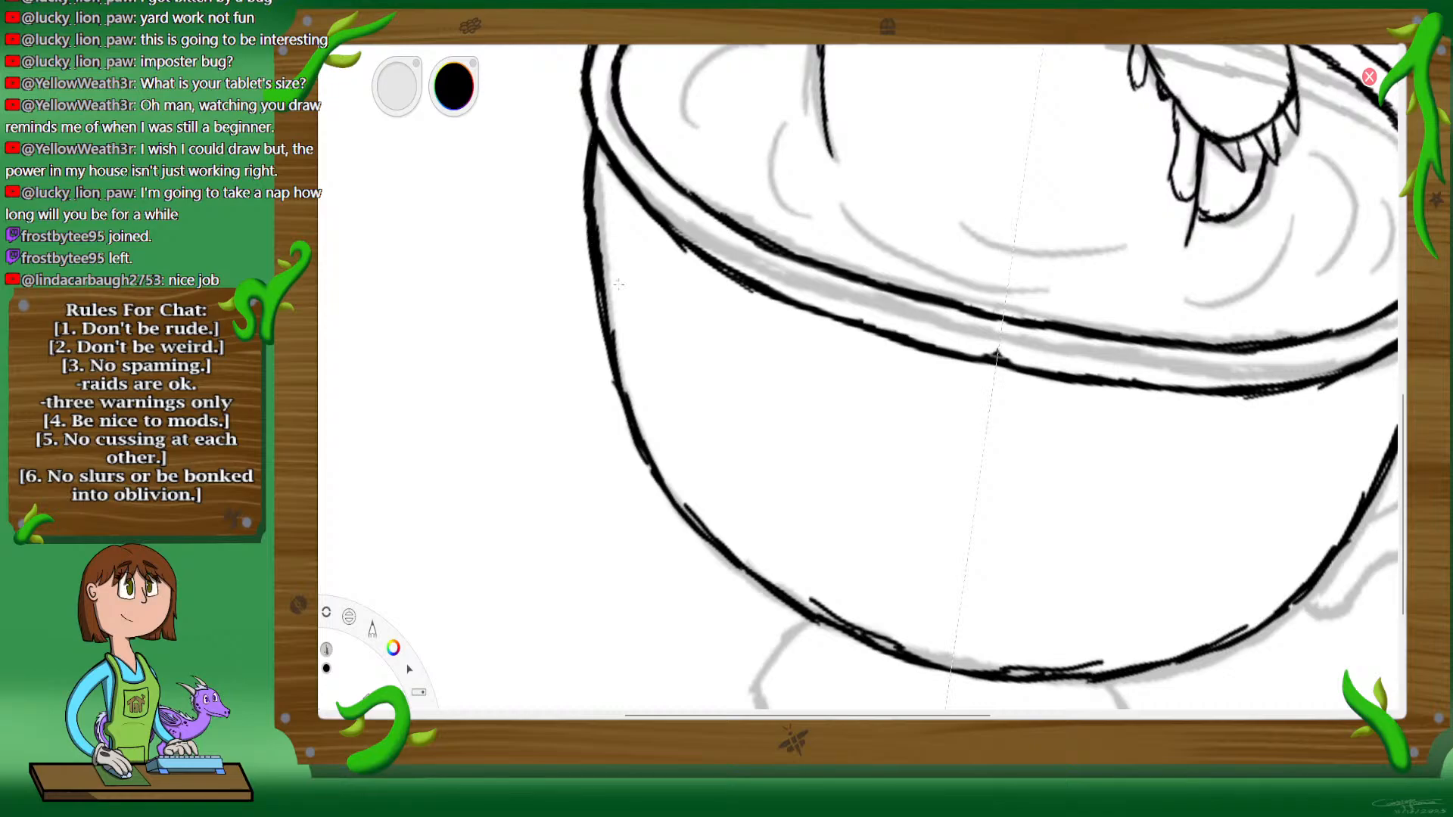
Step: Ink the teacup's foot below the bowl, drawing its slanted sides and curved base with mirrored strokes
key("space")
mouse_move(949, 610)
left_mouse_down()
mouse_move(912, 422)
mouse_move(896, 415)
mouse_move(943, 327)
left_mouse_up()
left_click_drag(946, 349, 916, 291)
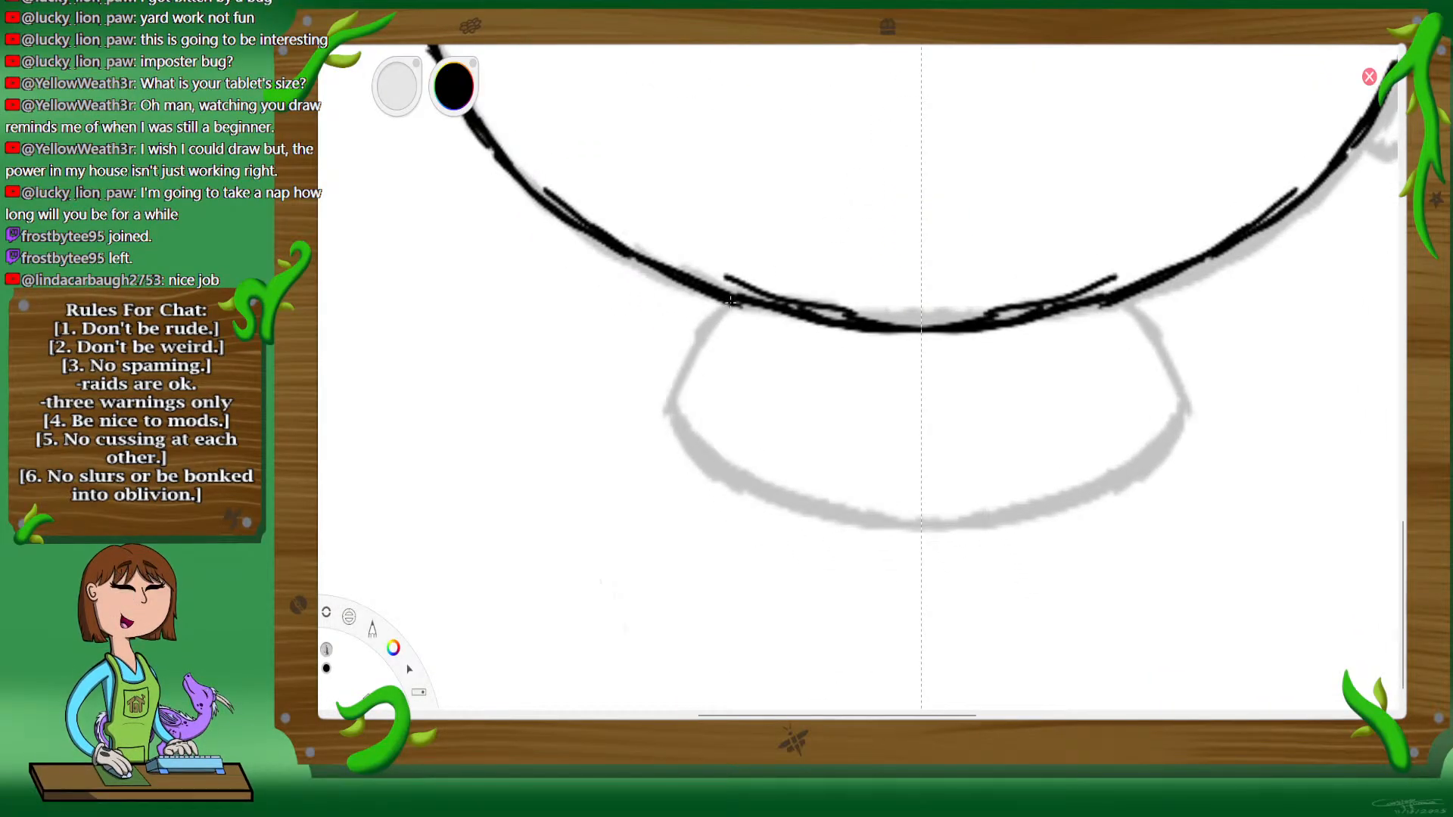
mouse_move(728, 302)
left_mouse_down()
mouse_move(670, 392)
mouse_move(703, 454)
mouse_move(688, 443)
mouse_move(791, 507)
mouse_move(754, 490)
mouse_move(919, 529)
left_mouse_up()
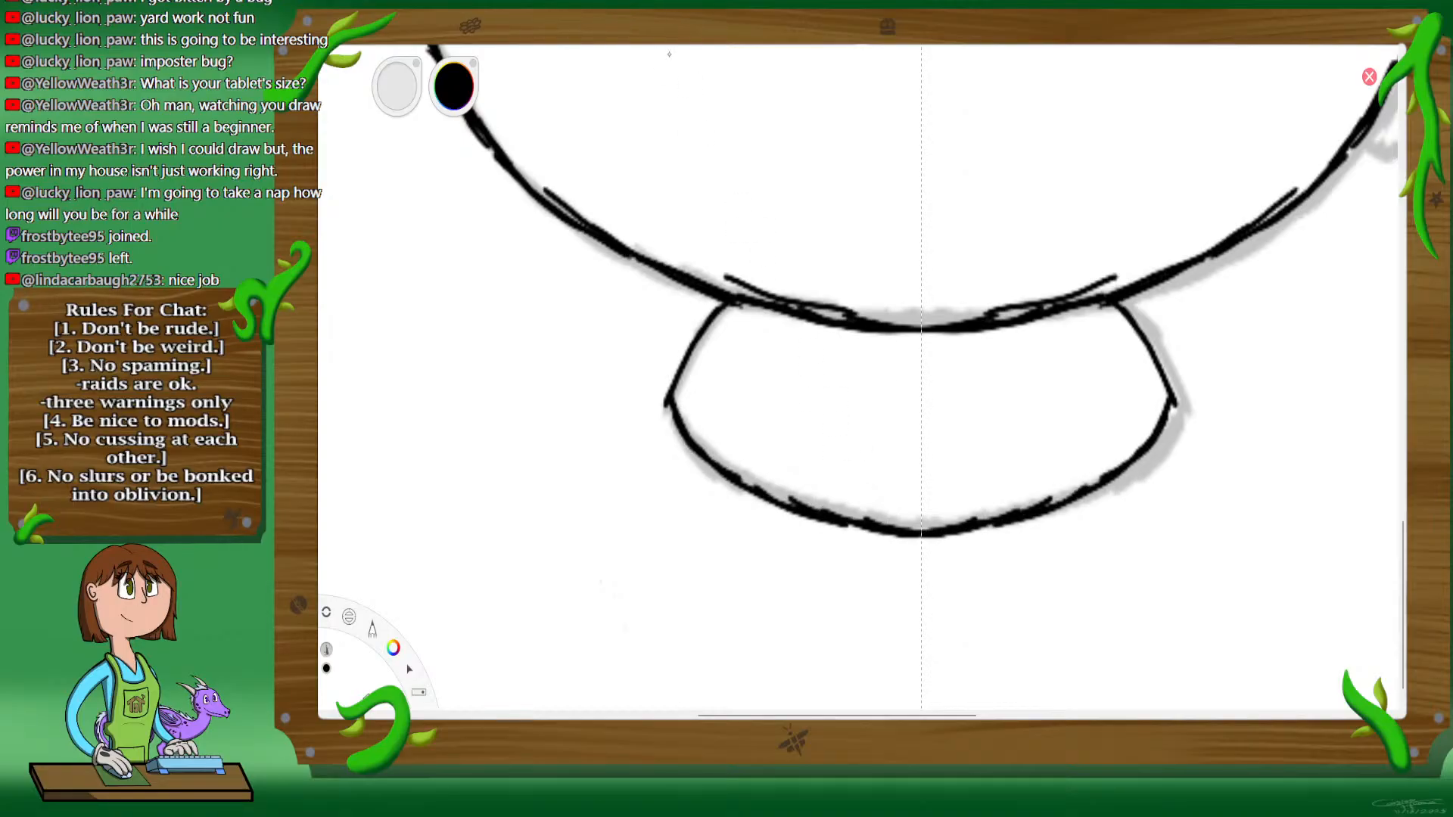
Step: Turn on mirror symmetry and ink a rounded drip with short curved shoulders at the center of the cup below the rim
key("space")
left_click_drag(822, 294, 791, 311)
left_click_drag(884, 347, 910, 535)
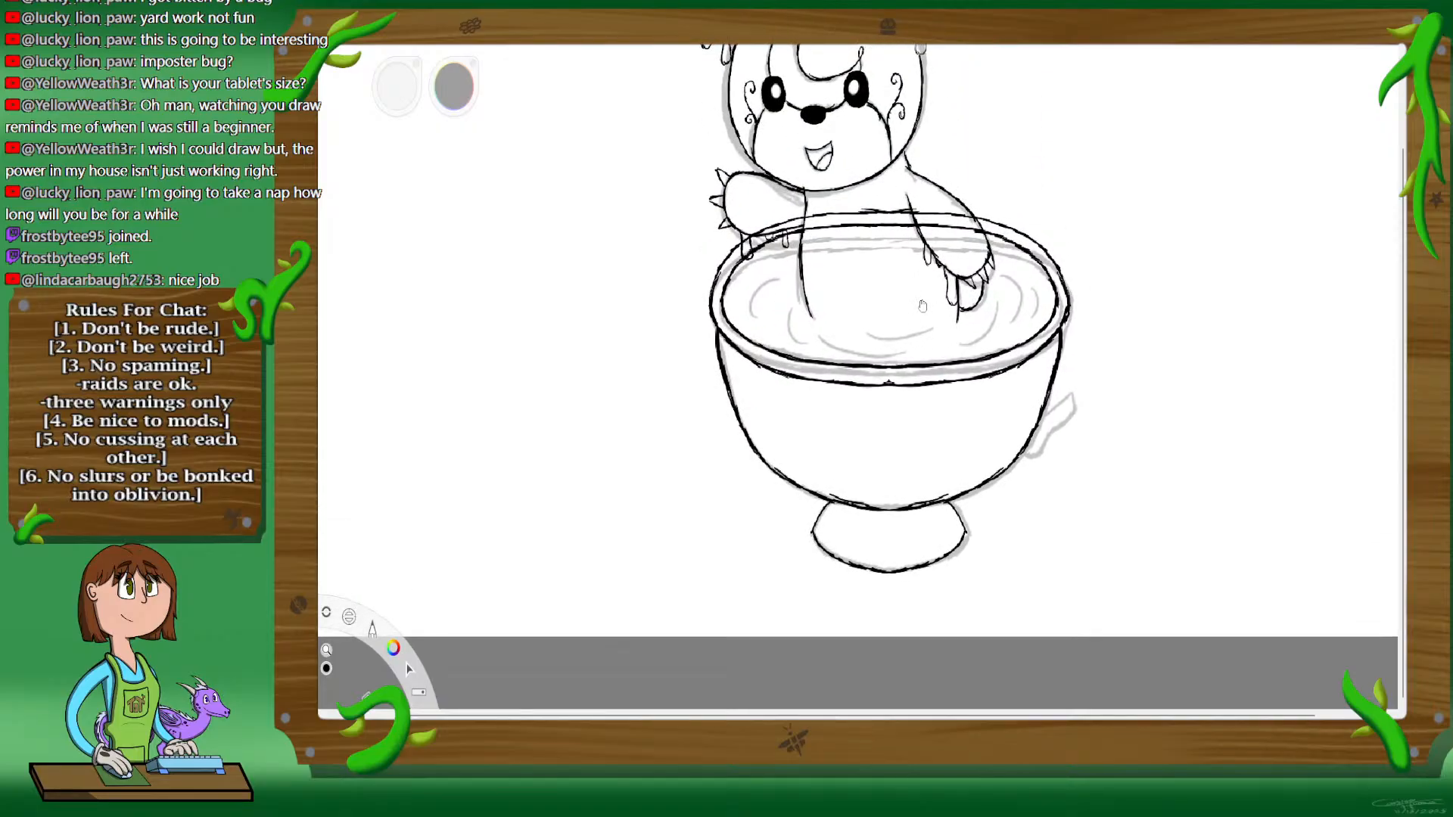
left_click_drag(931, 477, 974, 363)
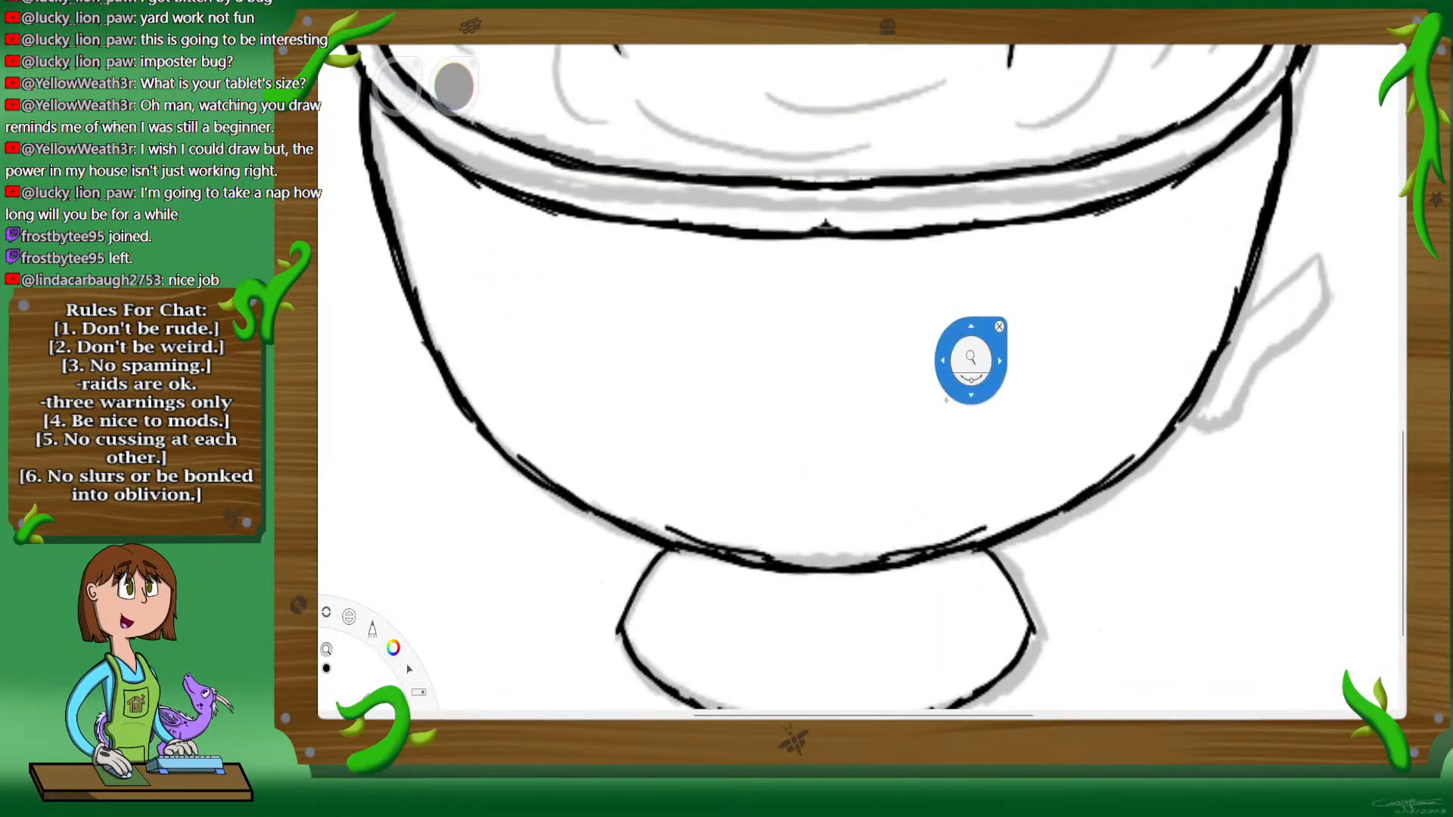
left_click_drag(944, 412, 1080, 339)
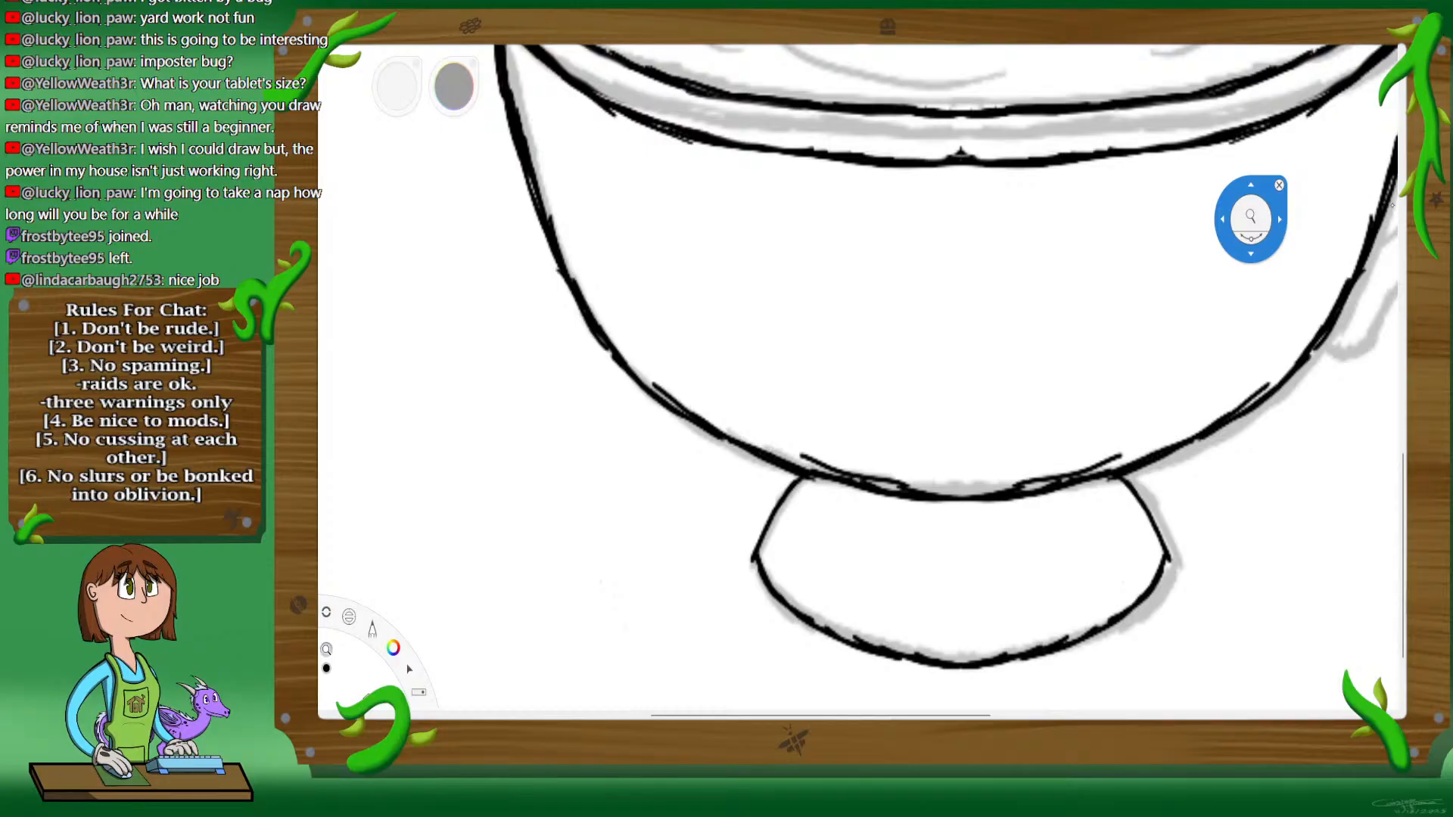
left_click_drag(1059, 342, 1002, 351)
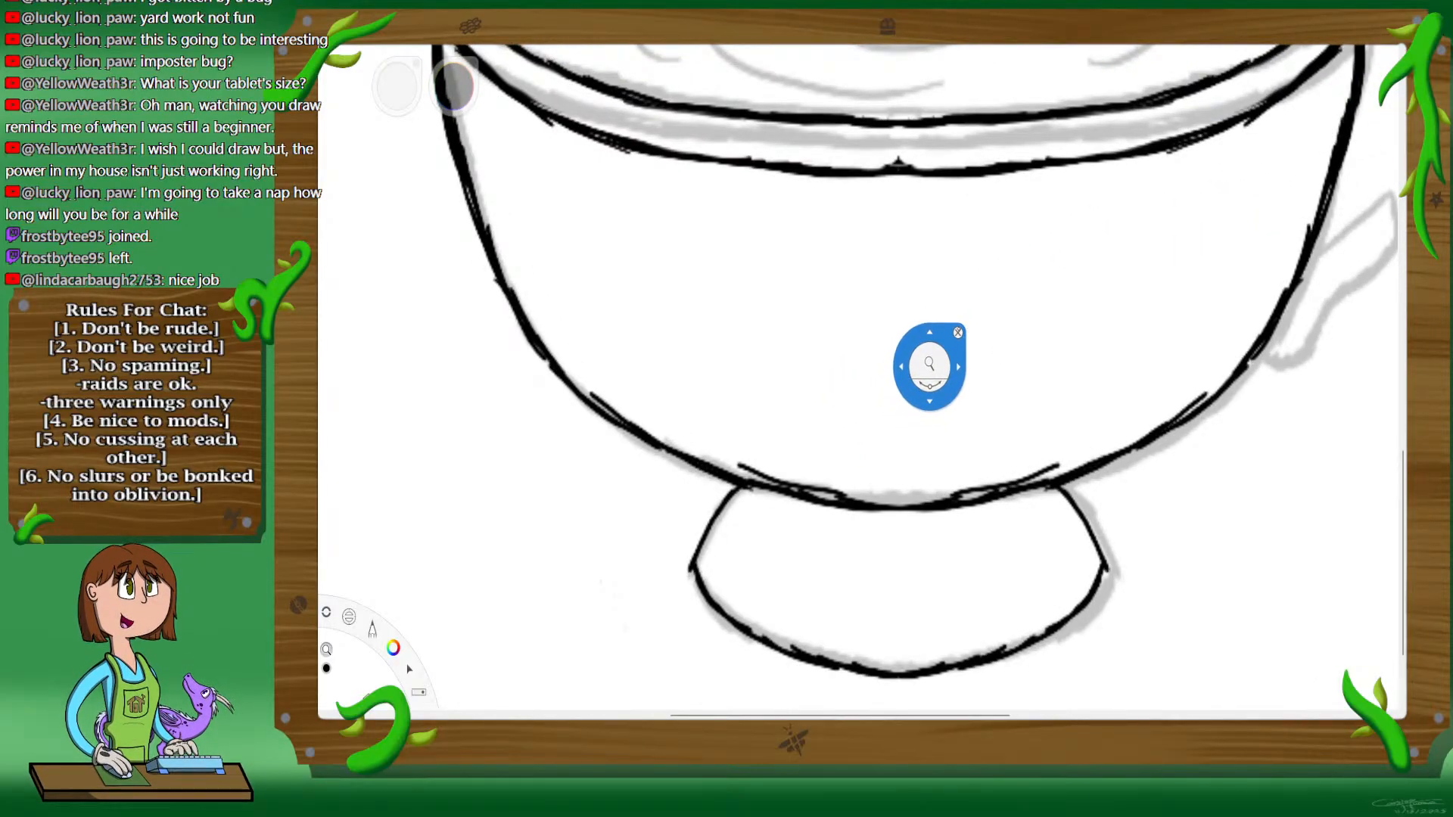
left_click_drag(930, 367, 996, 324)
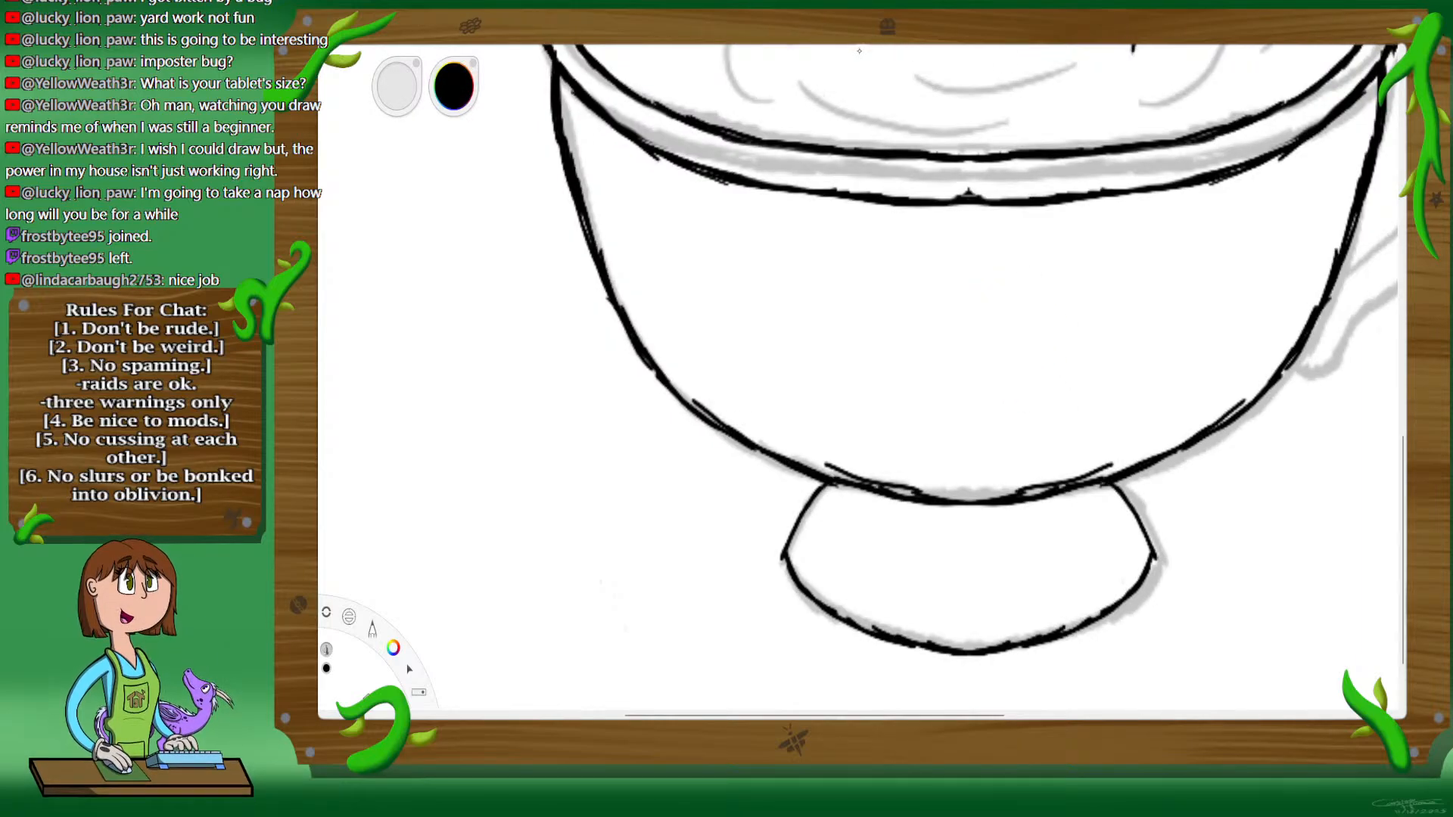
left_click(879, 34)
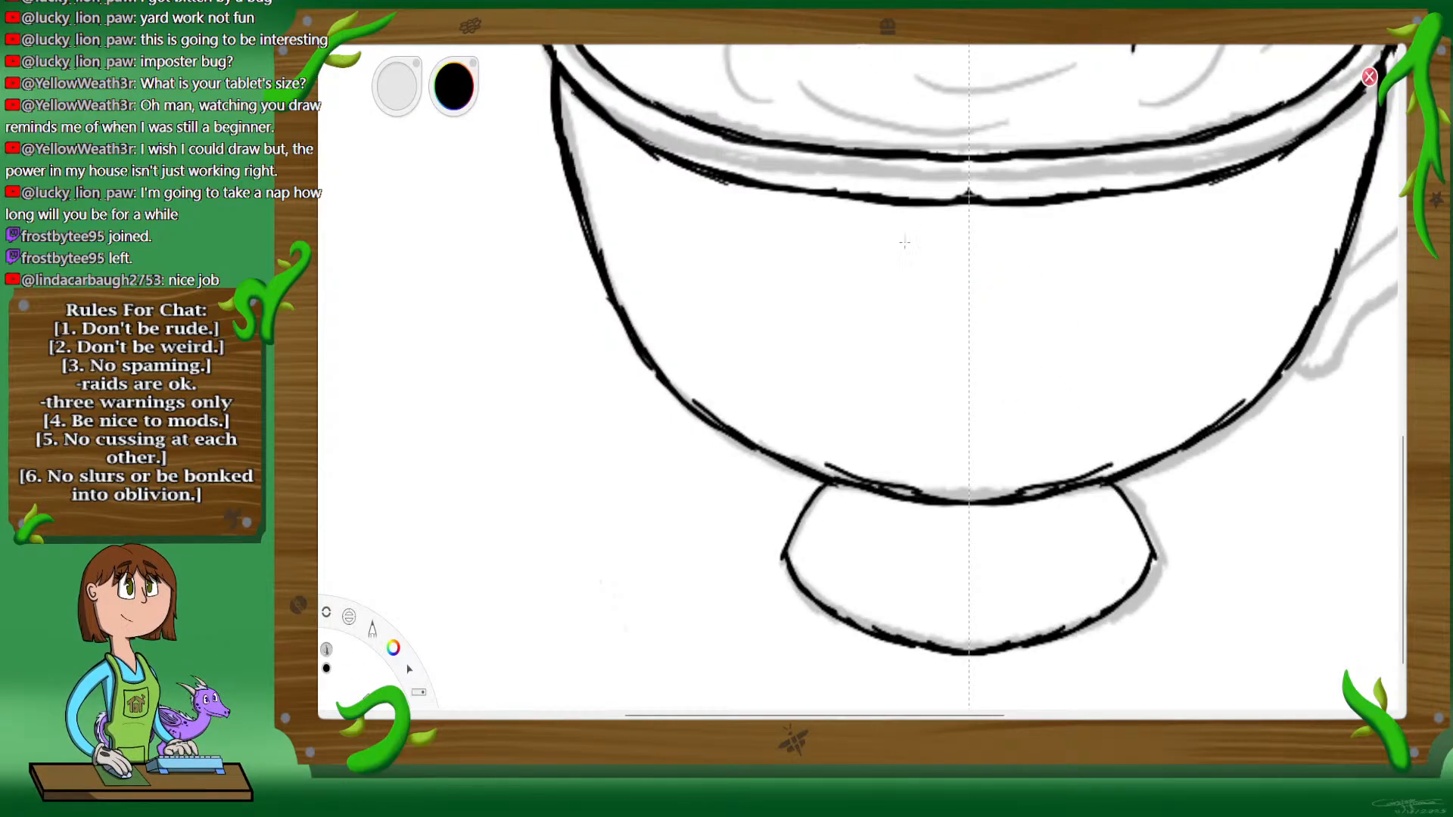
mouse_move(900, 234)
left_mouse_down()
mouse_move(957, 270)
mouse_move(960, 350)
left_mouse_up()
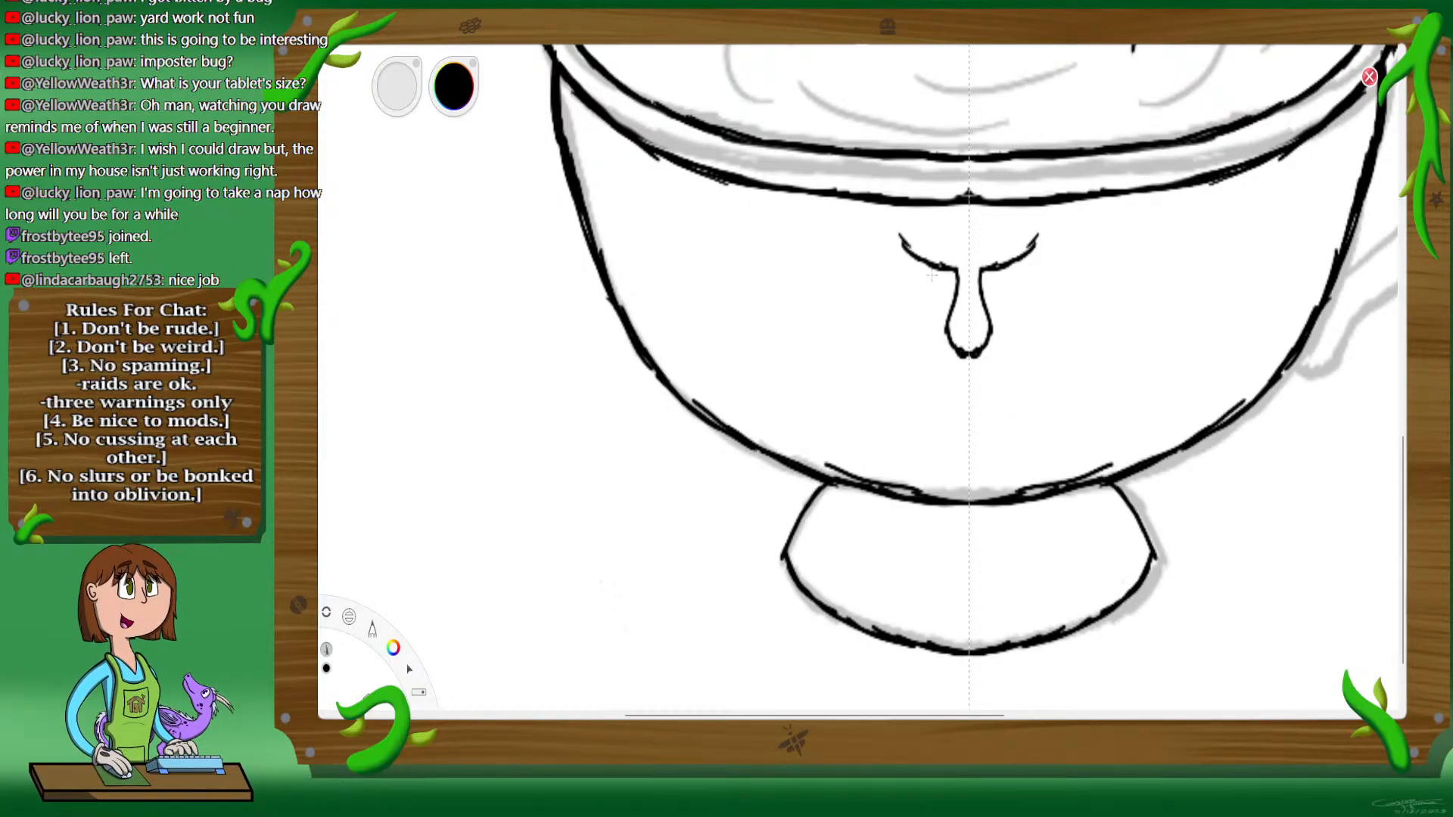
Step: Extend the drip border outward in mirrored scallops along the rim until it meets both sides of the cup
mouse_move(907, 246)
left_mouse_down()
mouse_move(817, 253)
mouse_move(838, 252)
left_mouse_up()
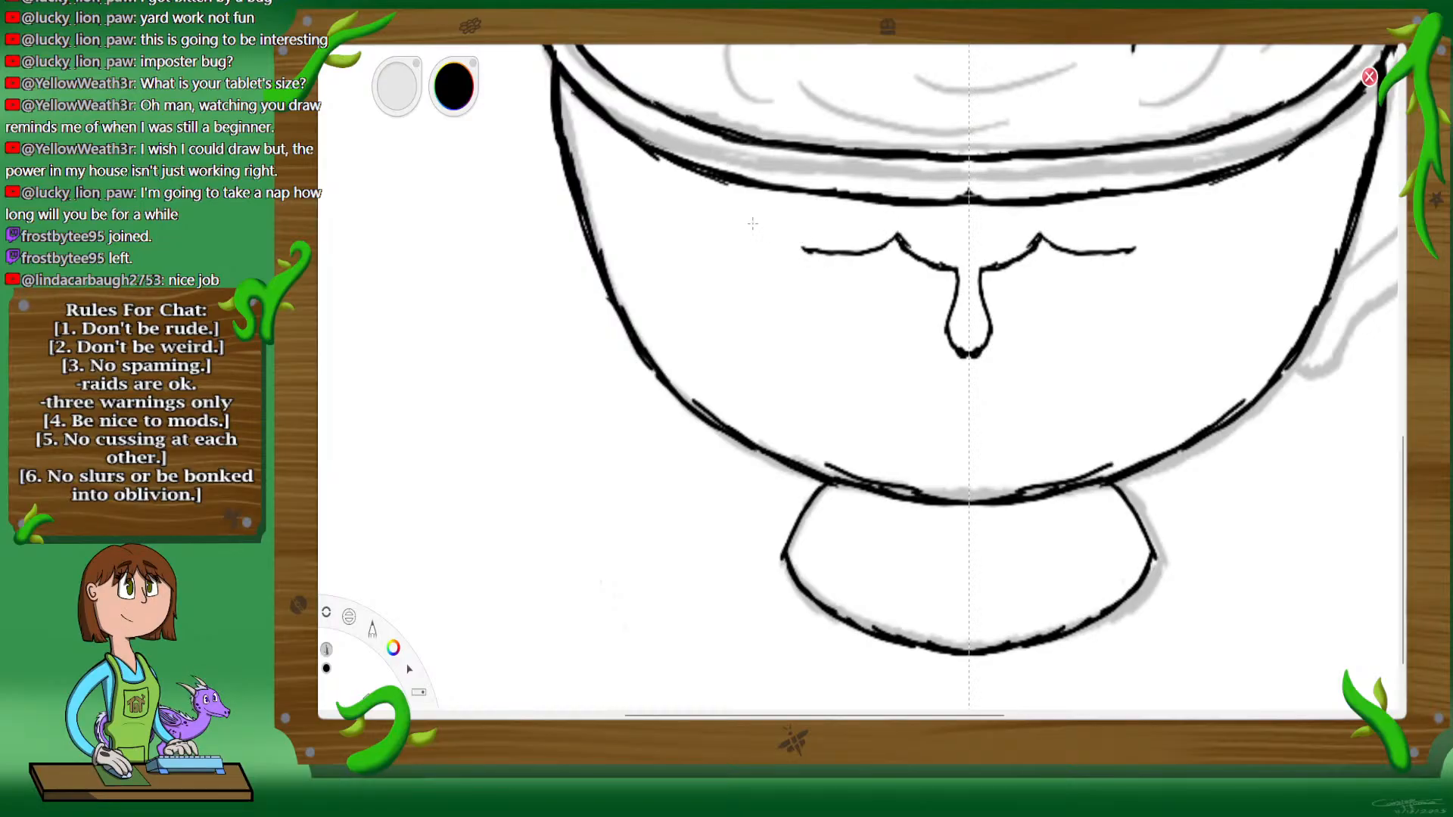
mouse_move(751, 215)
left_mouse_down()
mouse_move(819, 250)
mouse_move(747, 215)
left_mouse_up()
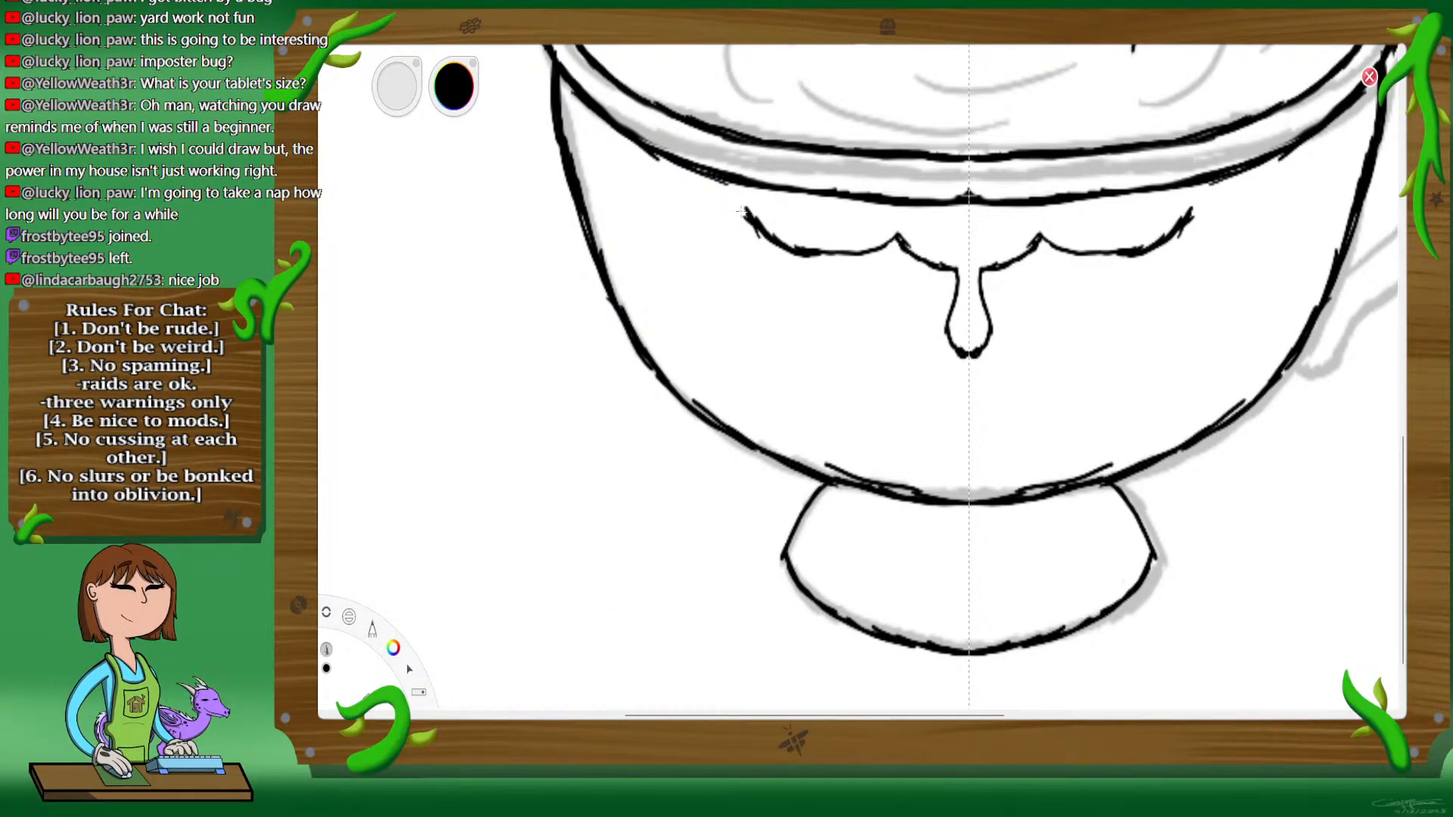
mouse_move(718, 222)
left_mouse_down()
mouse_move(662, 212)
mouse_move(641, 173)
left_mouse_up()
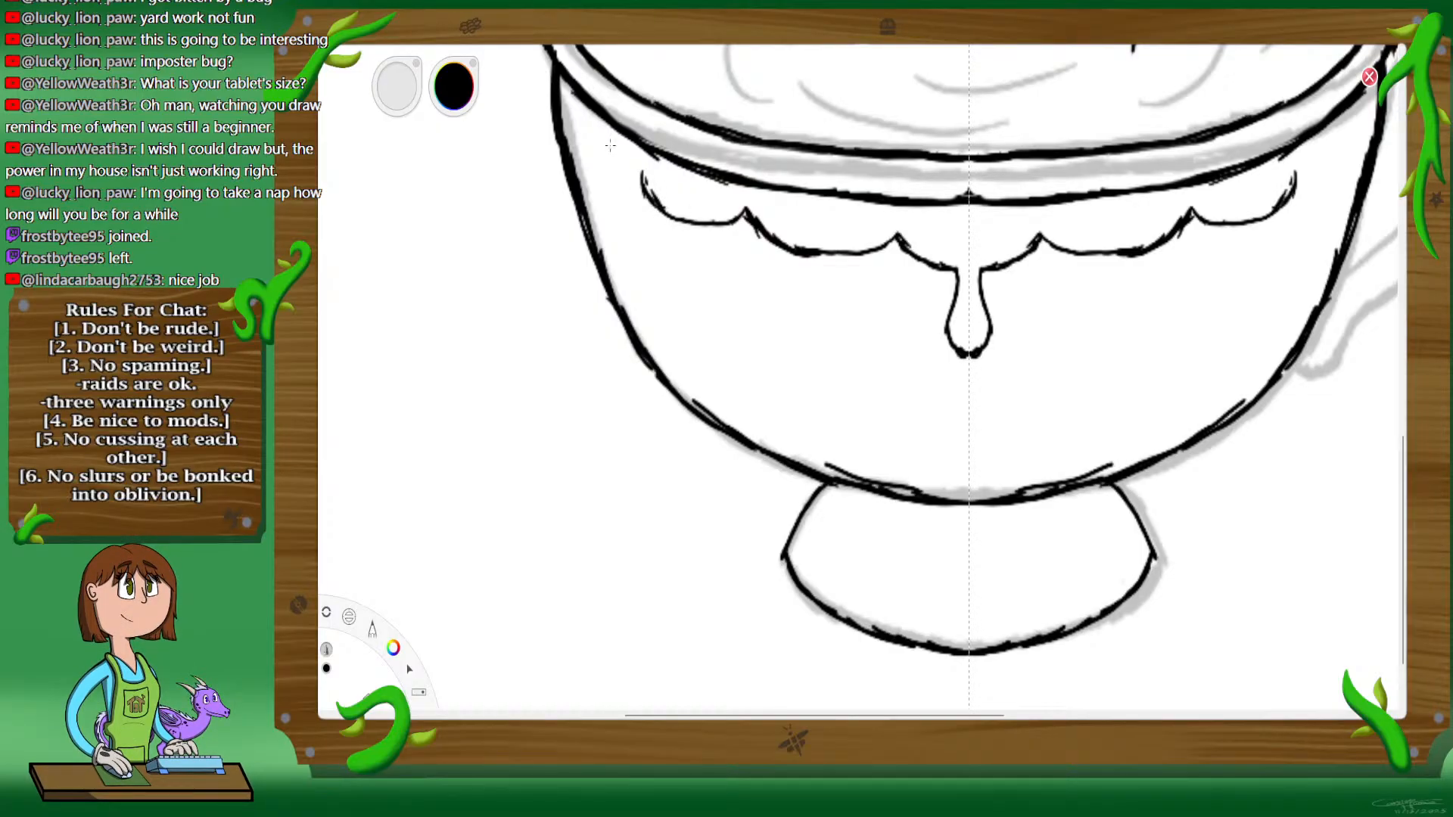
left_click_drag(627, 173, 583, 162)
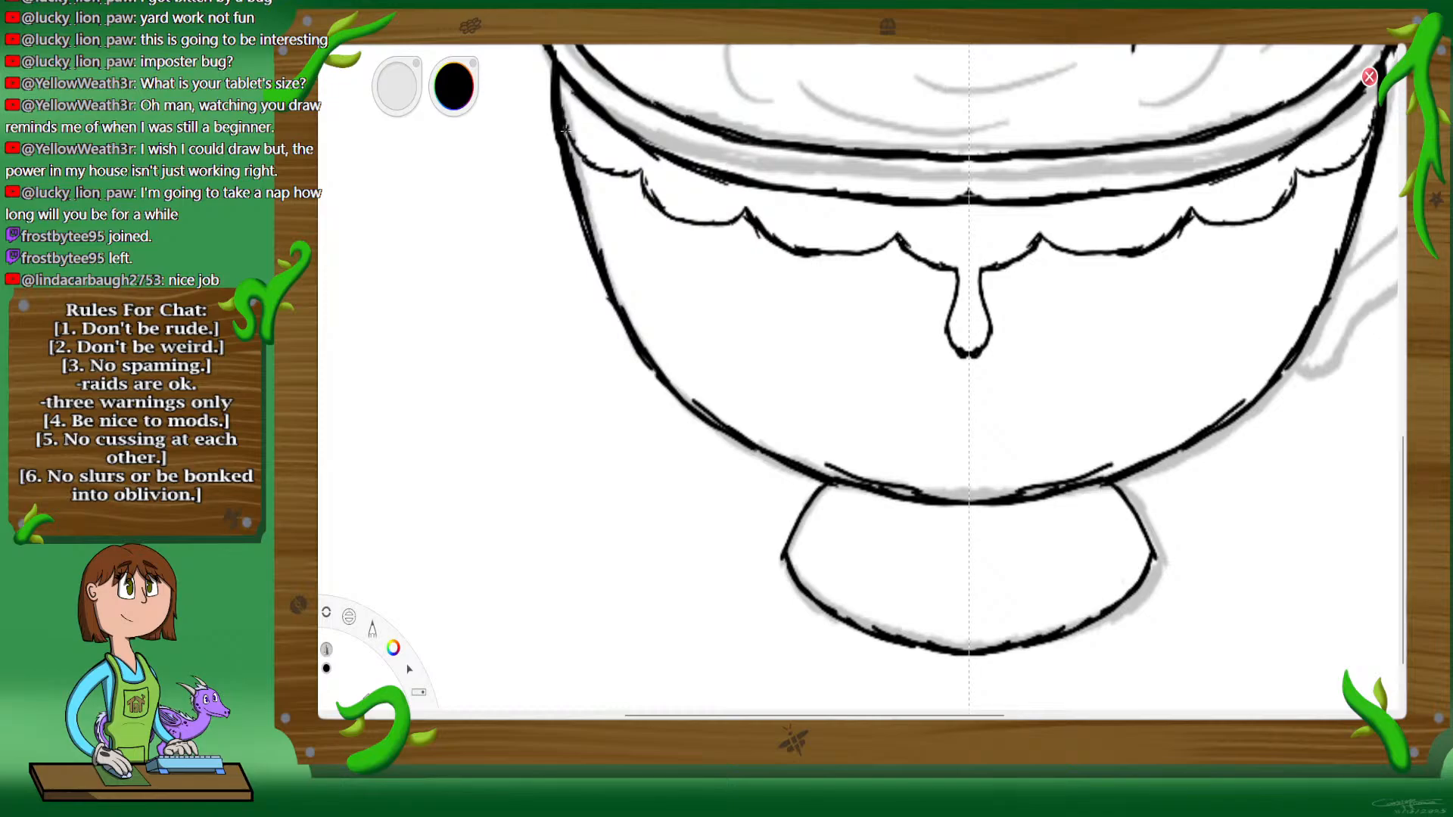
left_click_drag(564, 120, 594, 159)
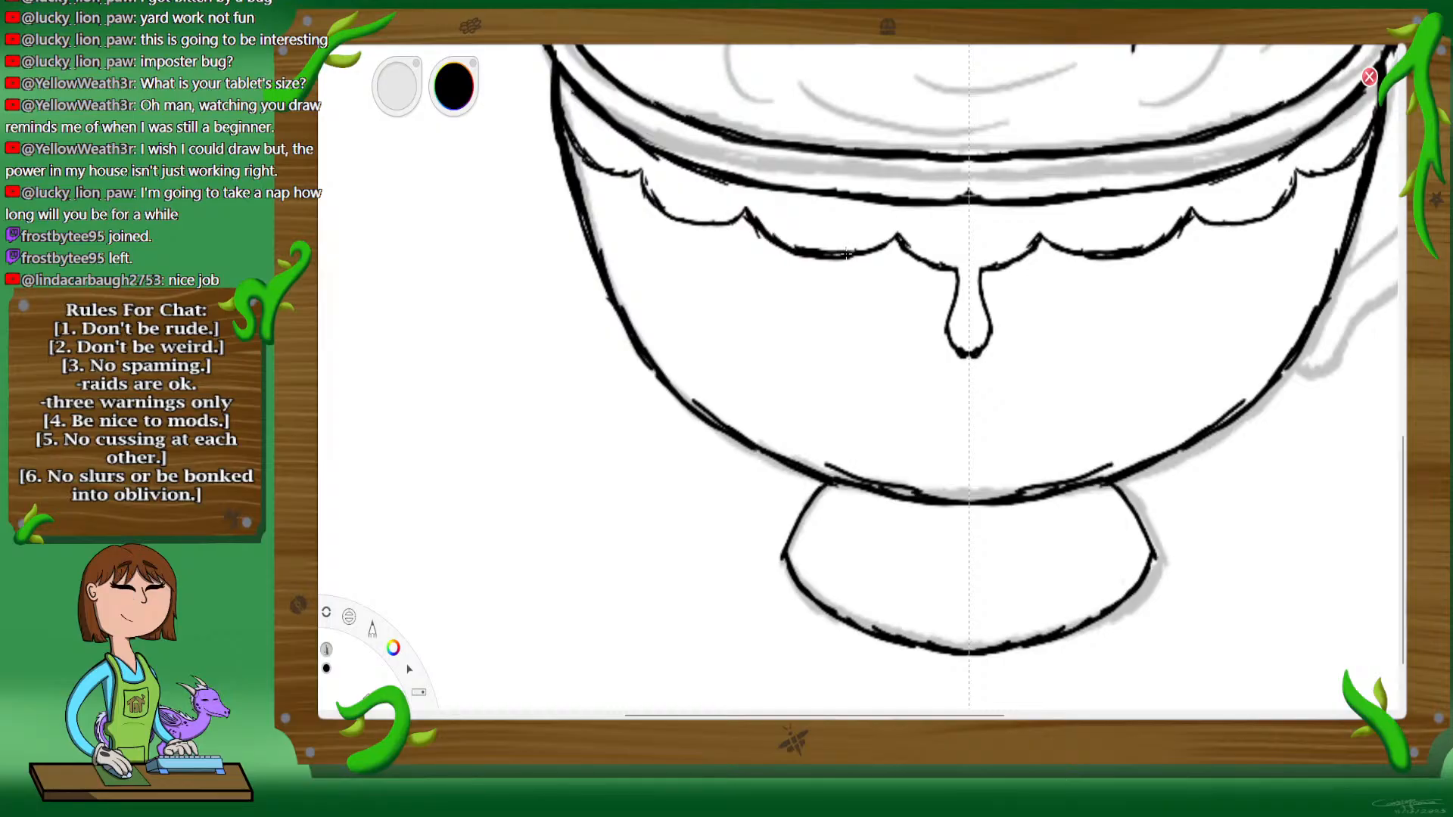
Step: Add progressively smaller mirrored drips hanging from the outer scallops and erase the scallop lines crossing their tops
mouse_move(833, 260)
left_mouse_down()
mouse_move(830, 298)
mouse_move(796, 299)
left_mouse_up()
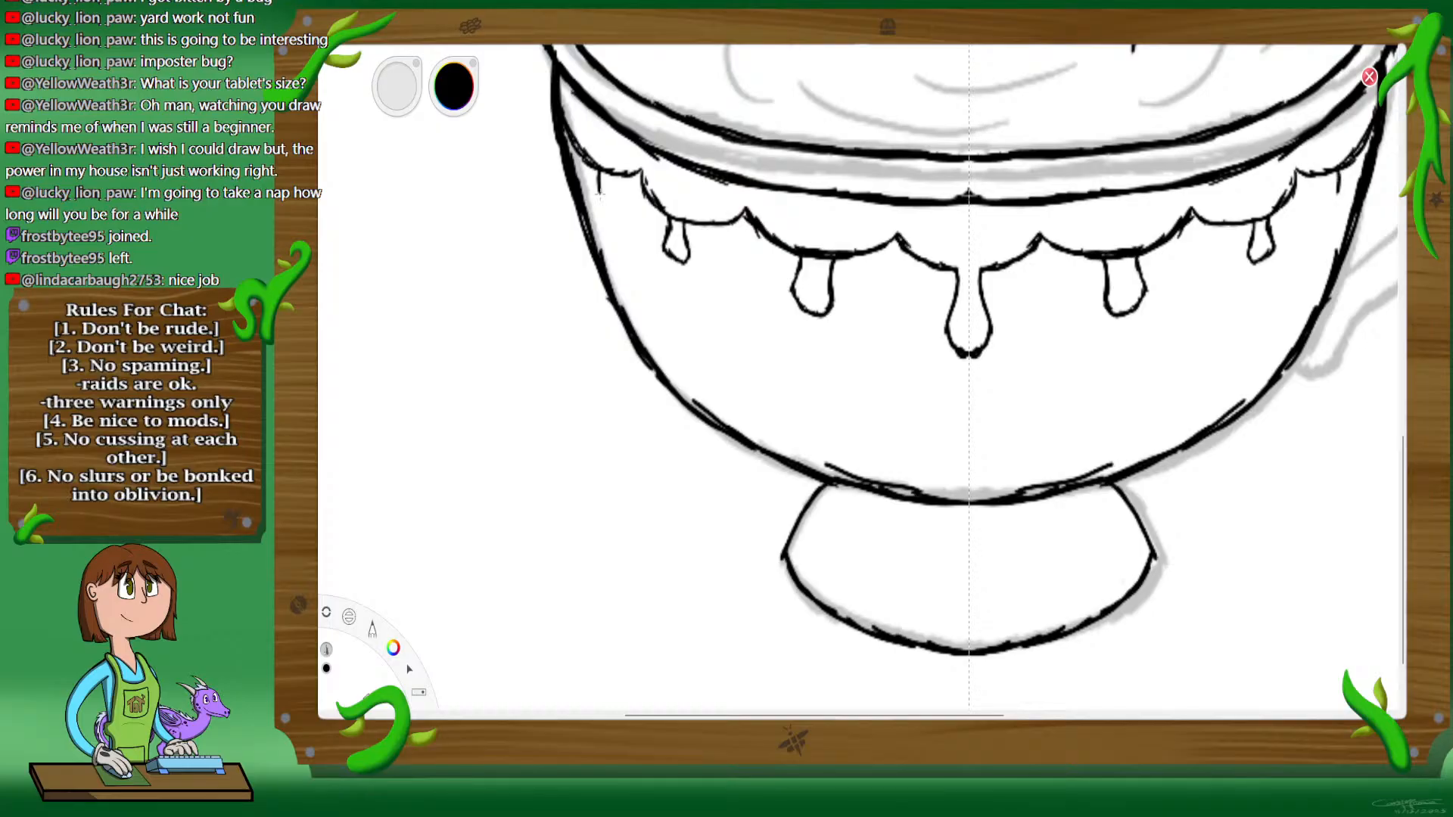
left_click_drag(600, 194, 591, 166)
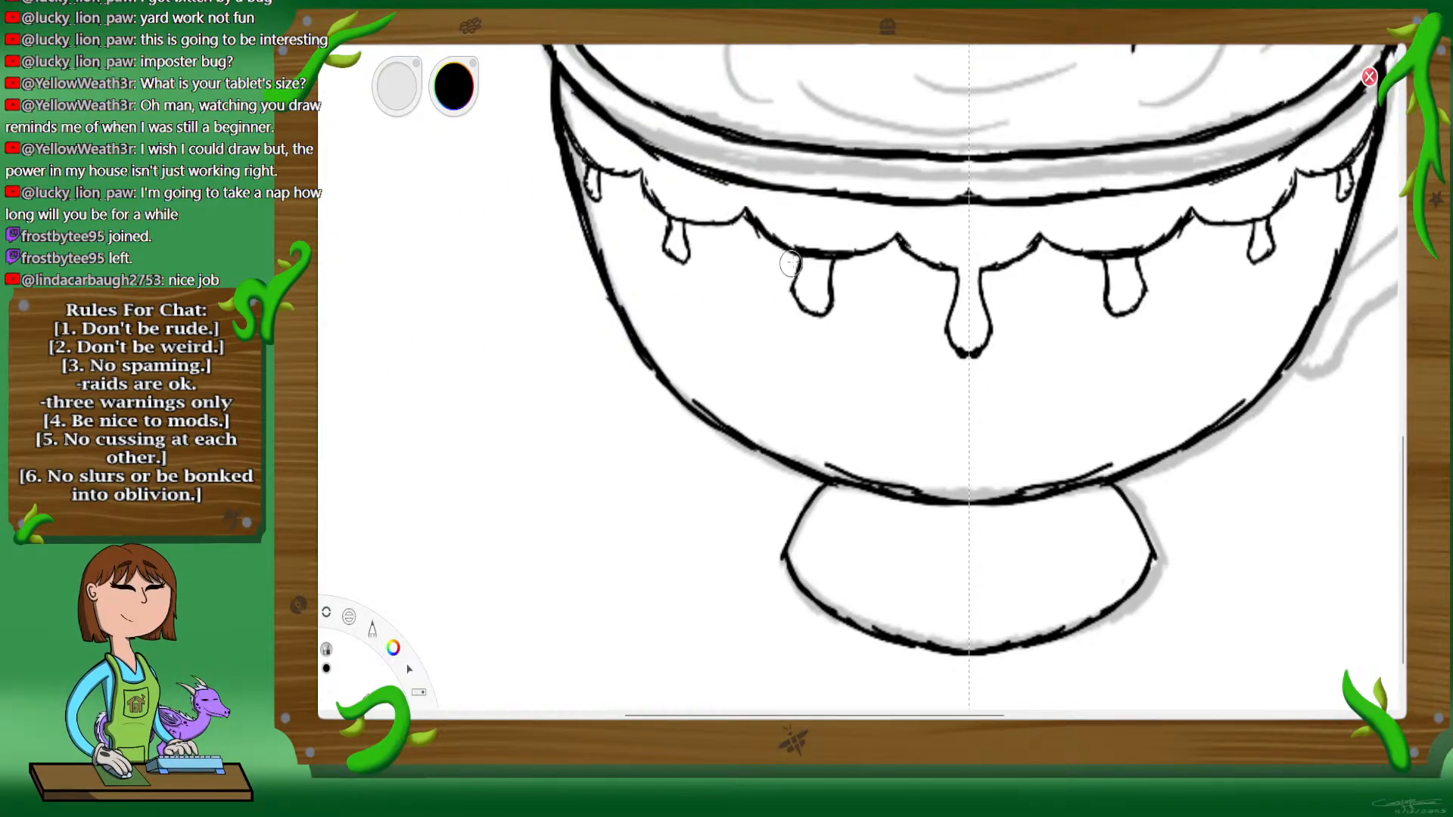
left_click_drag(809, 246, 810, 248)
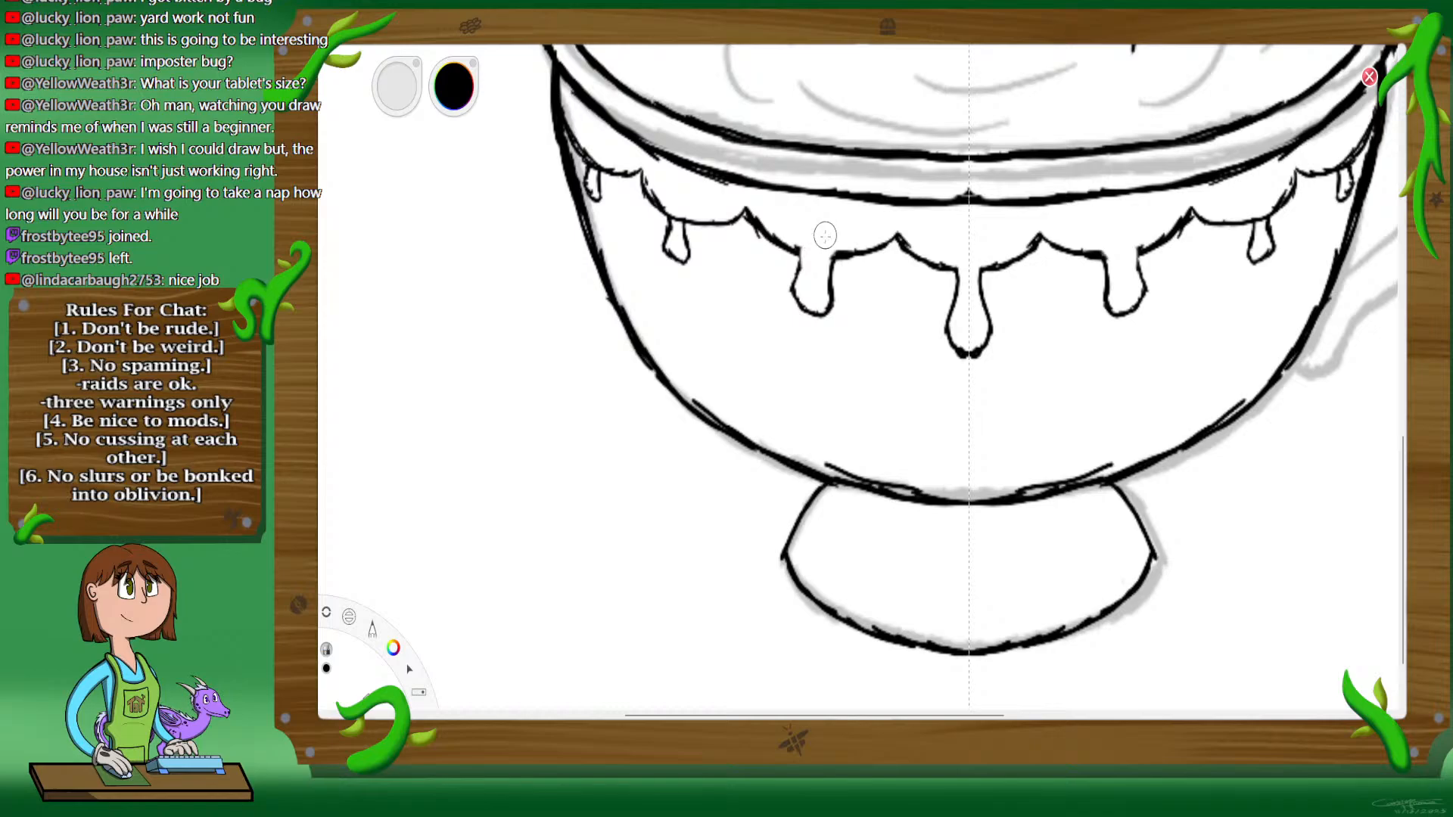
left_click_drag(684, 215, 677, 217)
left_click_drag(598, 168, 591, 161)
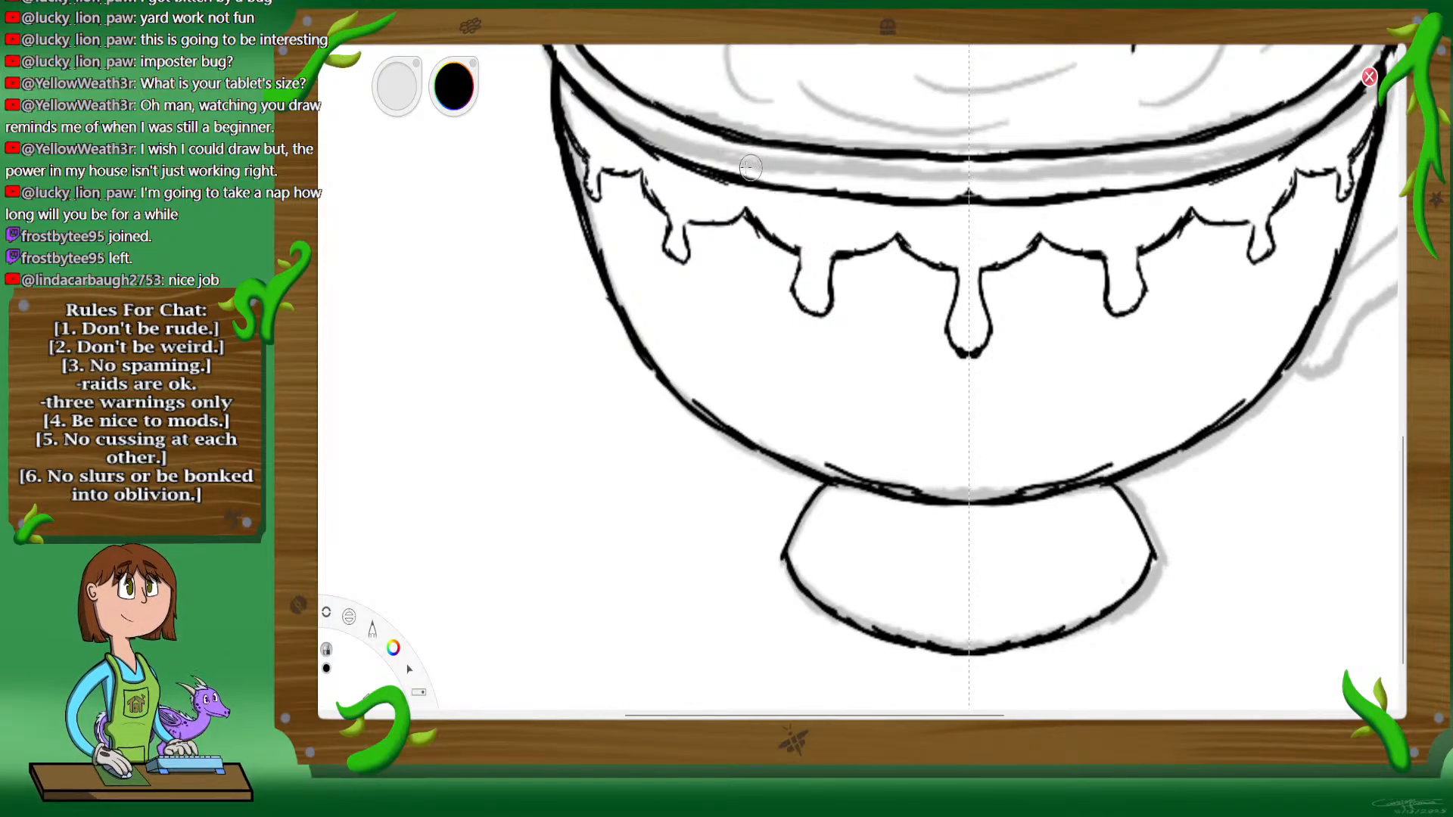
Step: Between the two drips left of center, ink a small honeycomb's central cell and begin the cells above it, using symmetry
key("space")
left_click_drag(918, 386, 918, 428)
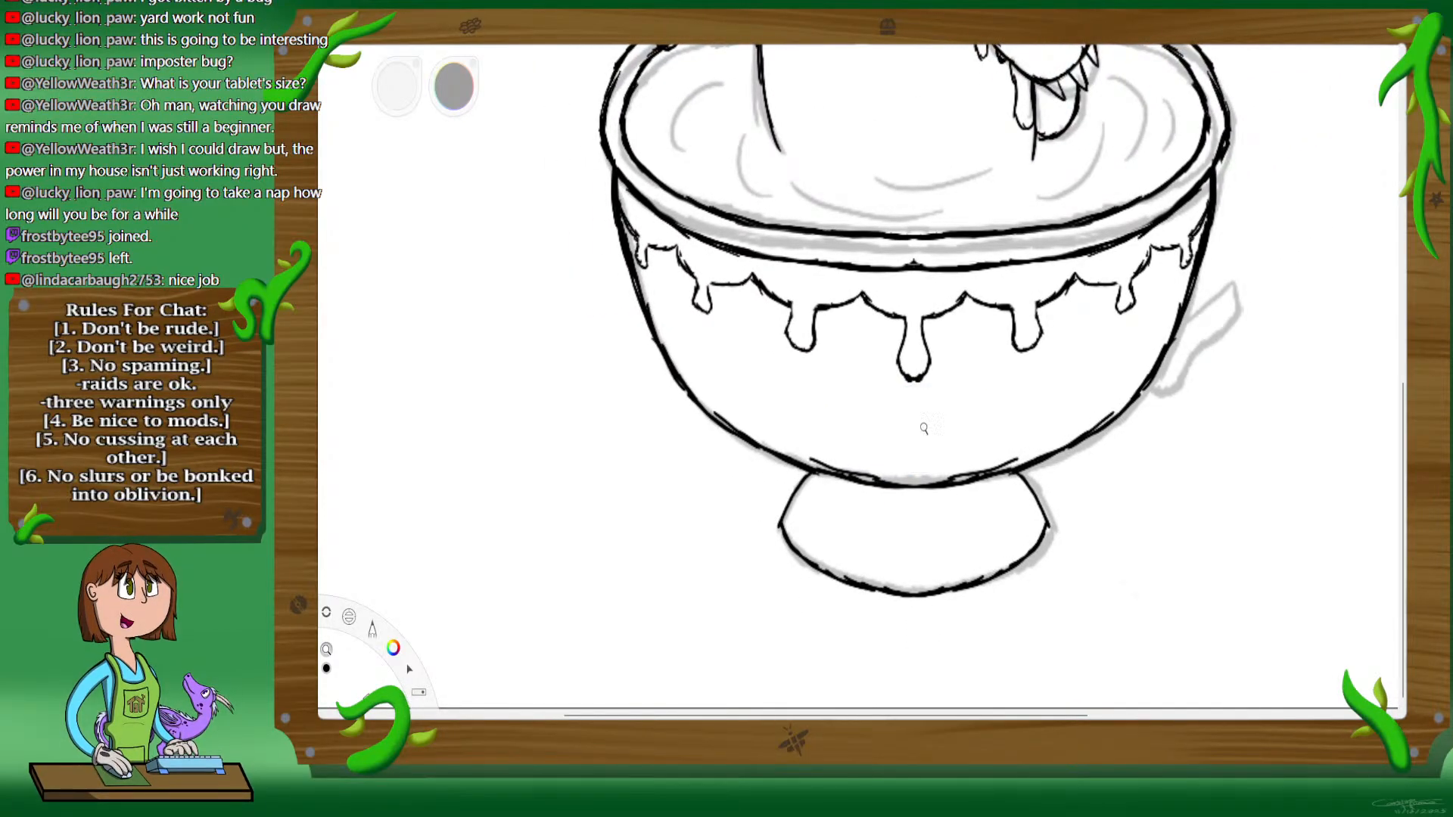
left_click_drag(924, 428, 924, 354)
left_click_drag(975, 448, 983, 374)
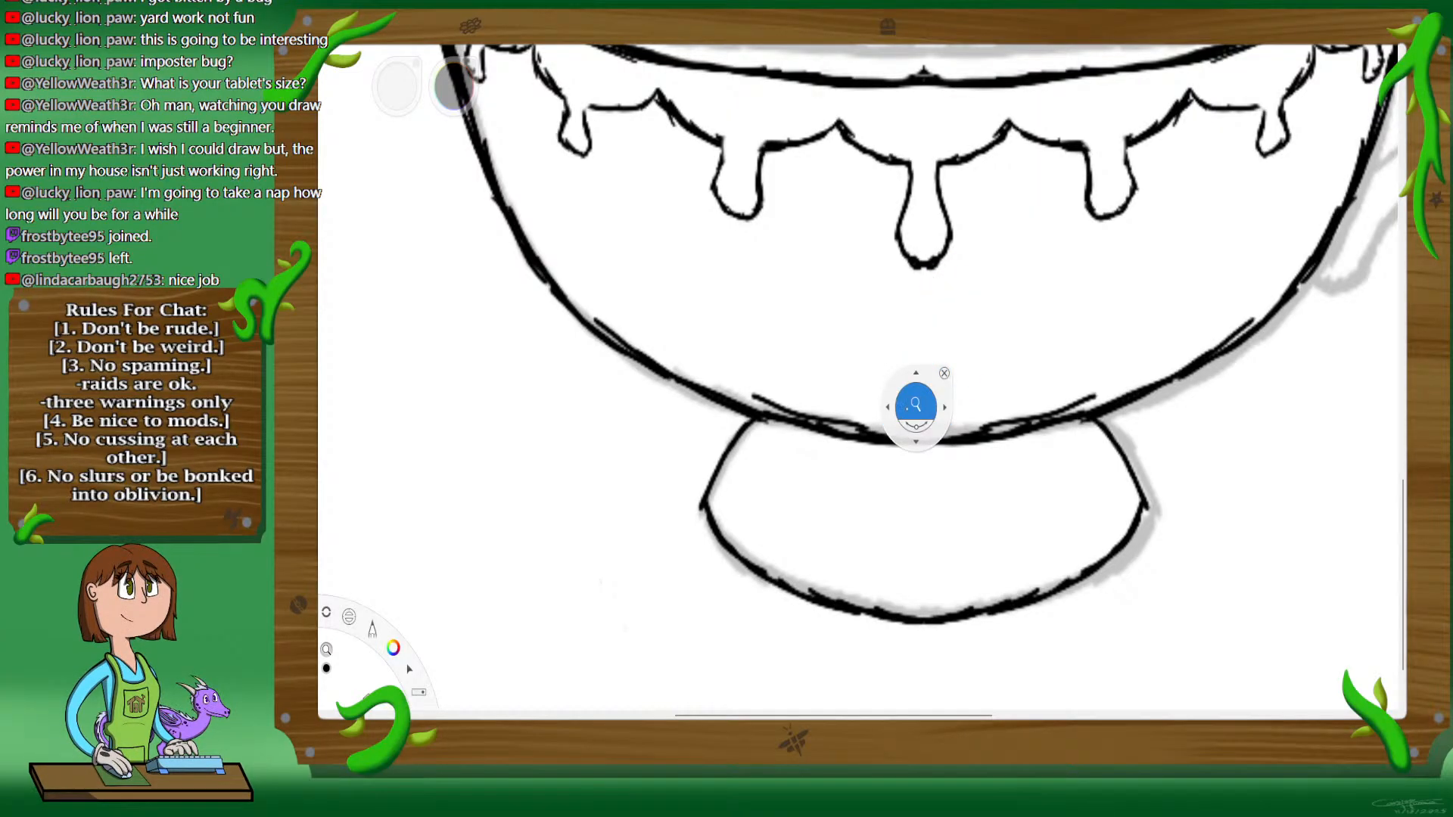
left_click_drag(916, 405, 581, 301)
key("space")
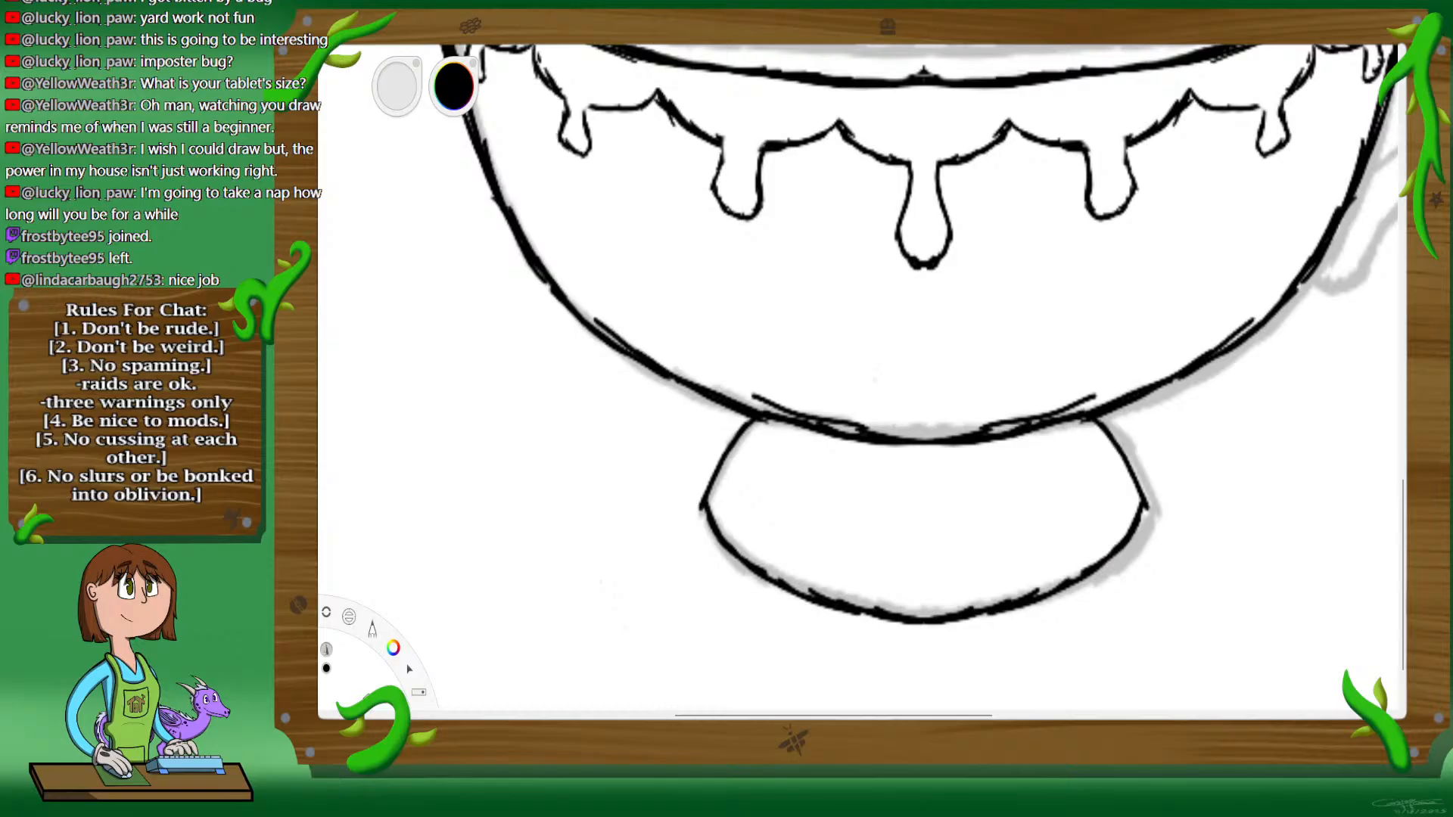
key("space")
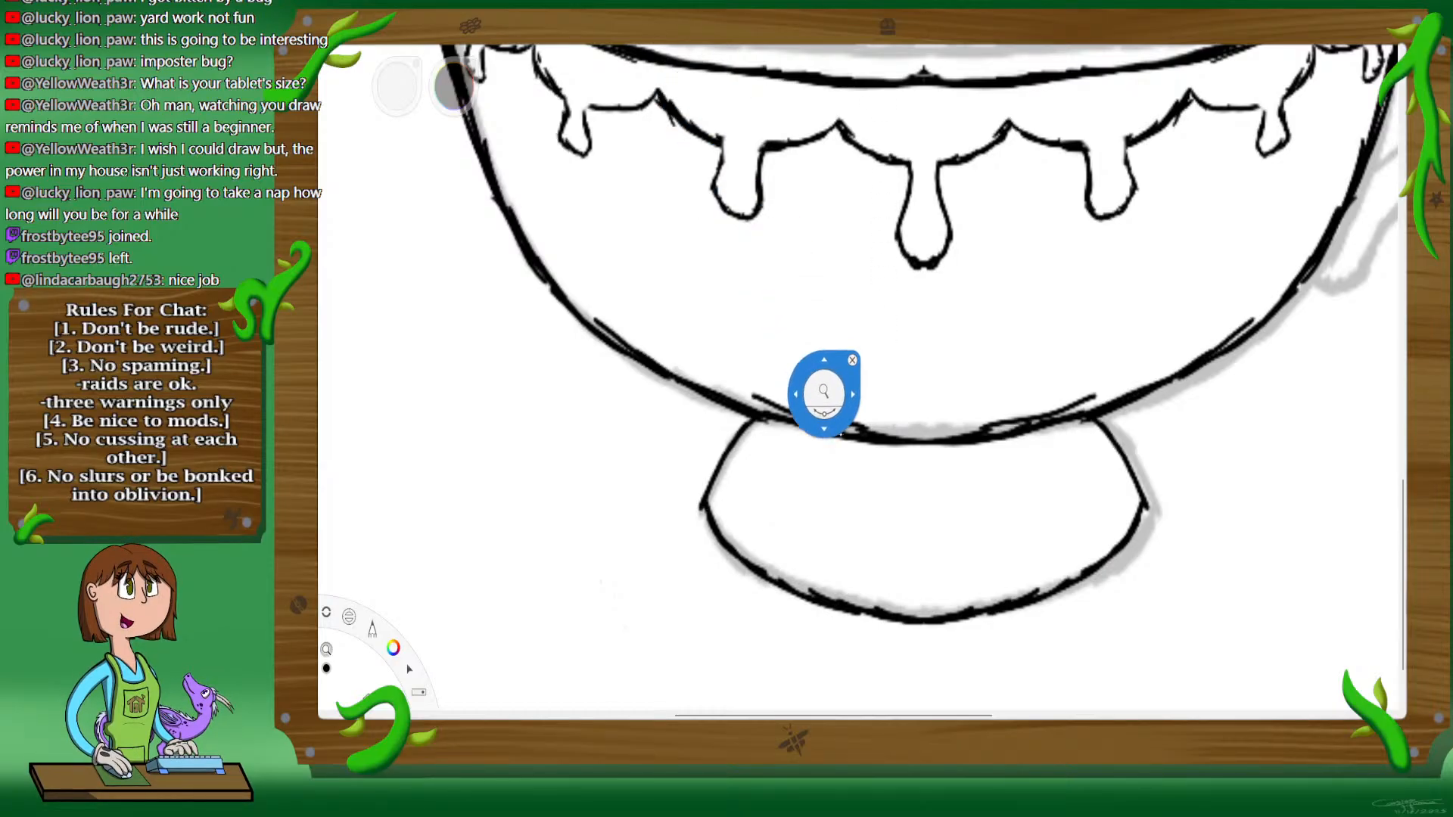
left_click_drag(814, 407, 978, 517)
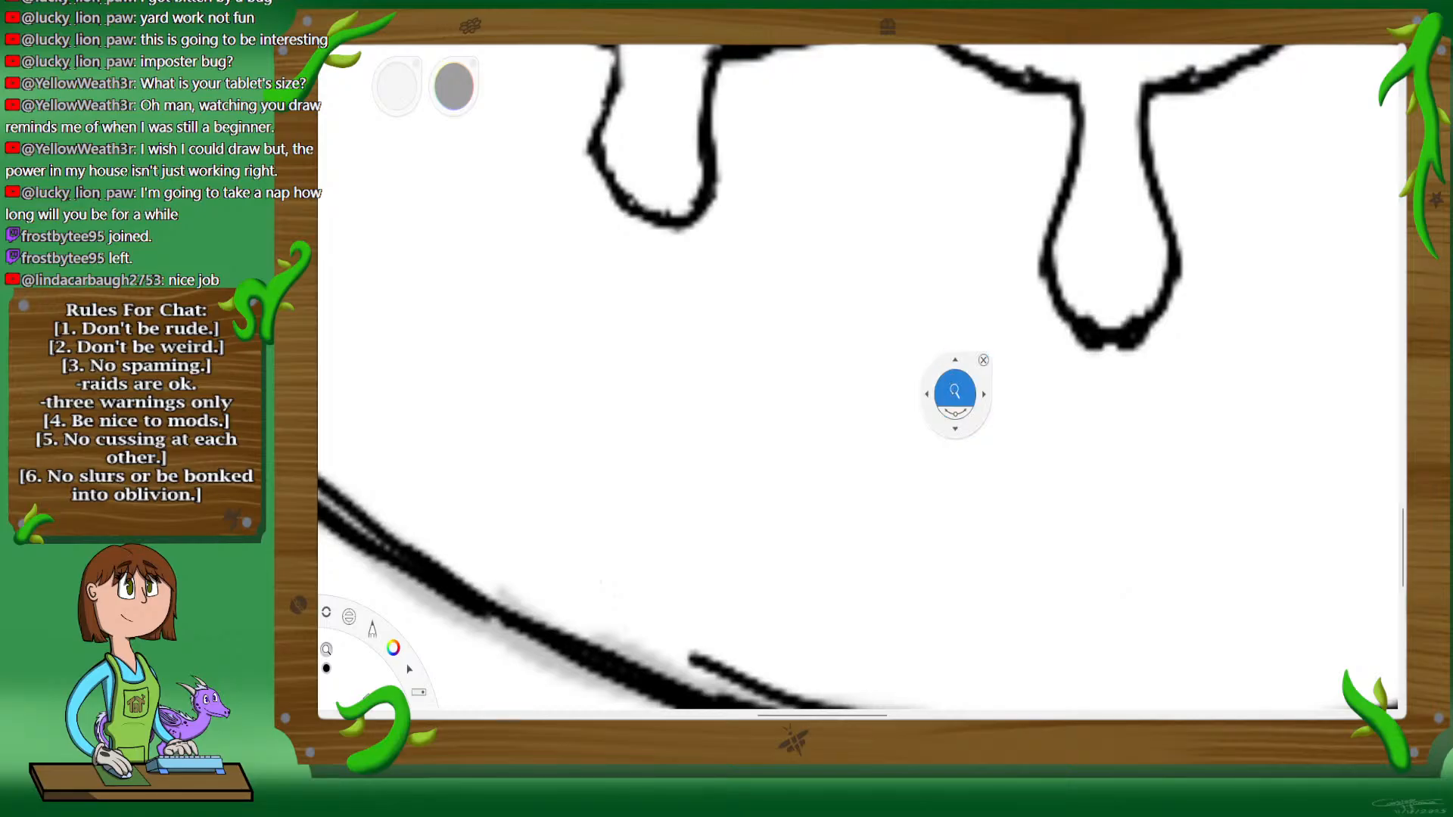
left_click_drag(956, 392, 968, 376)
left_click_drag(987, 318, 1015, 446)
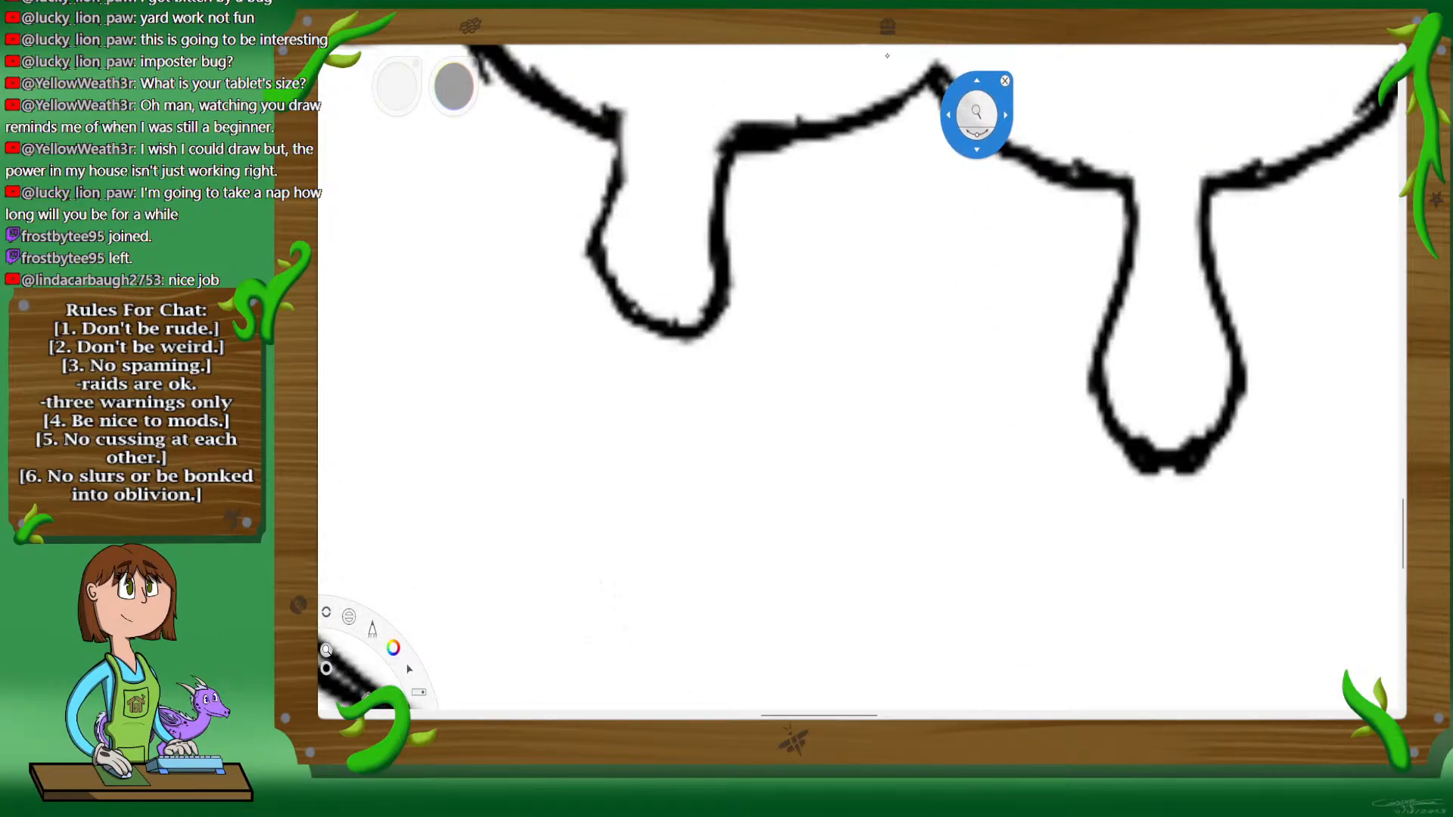
key("space")
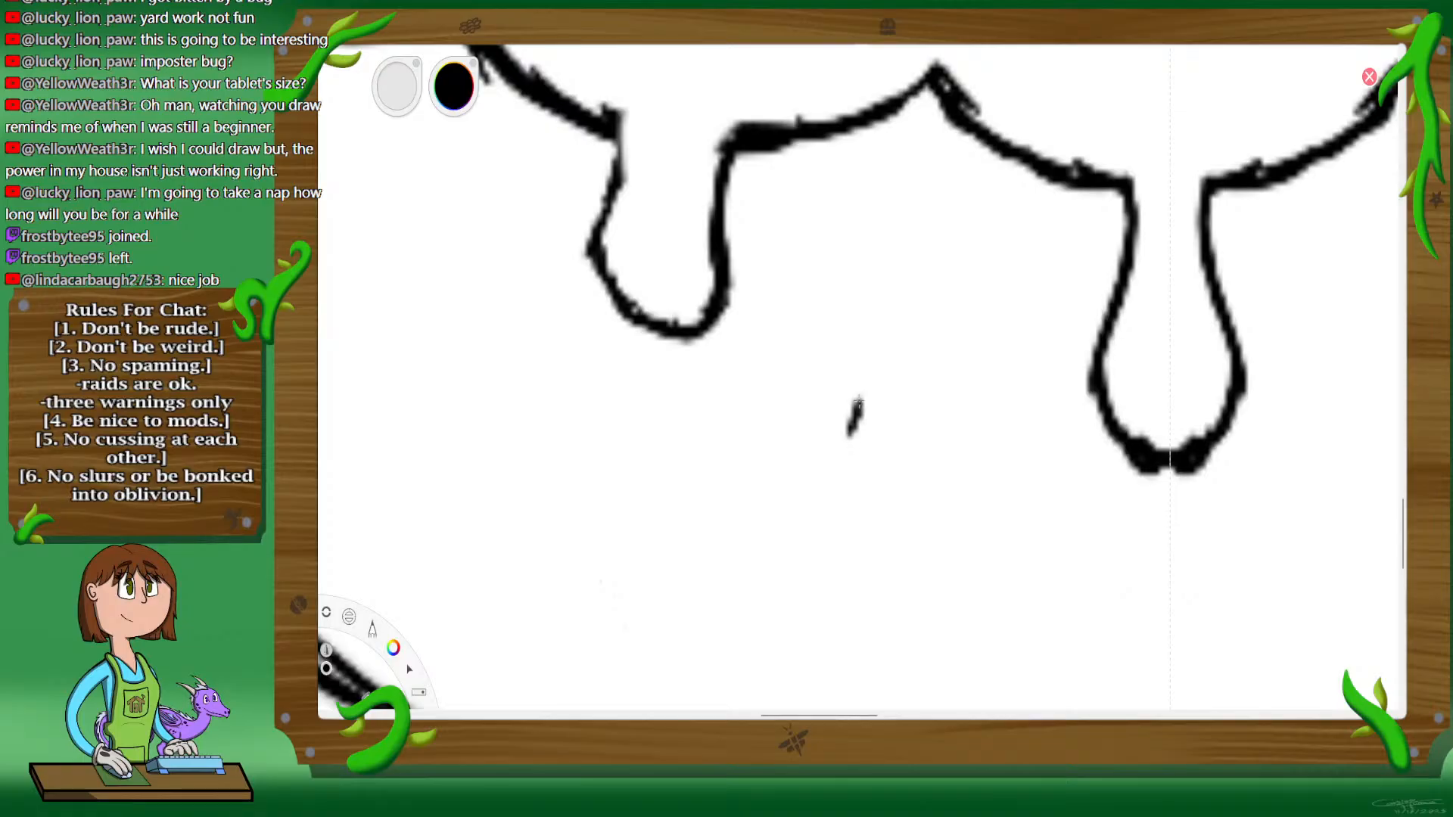
mouse_move(860, 404)
left_mouse_down()
mouse_move(905, 419)
mouse_move(898, 444)
mouse_move(849, 436)
mouse_move(855, 463)
mouse_move(896, 459)
left_mouse_up()
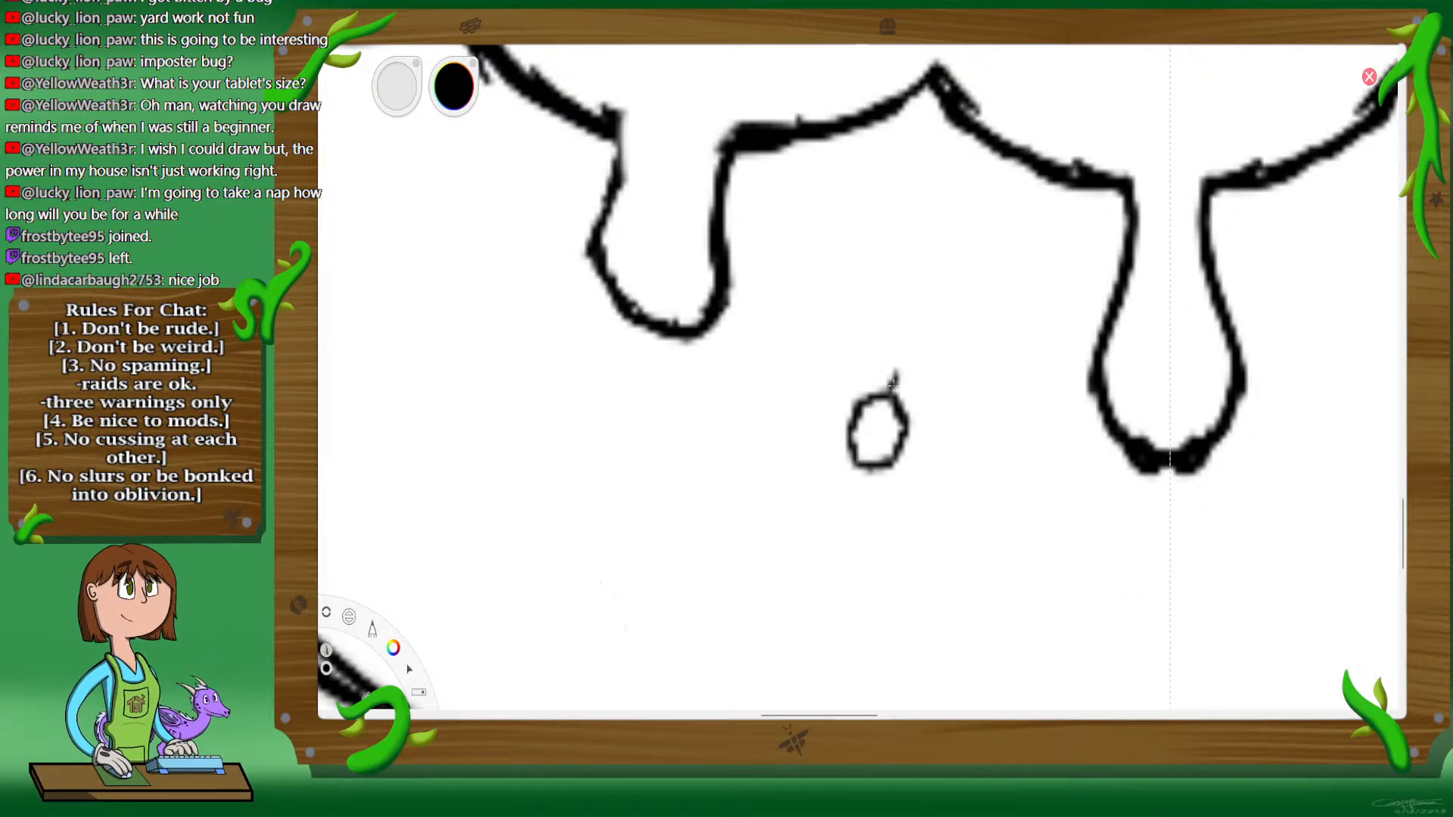
mouse_move(893, 386)
left_mouse_down()
mouse_move(909, 355)
mouse_move(890, 391)
left_mouse_up()
left_click_drag(857, 465, 842, 505)
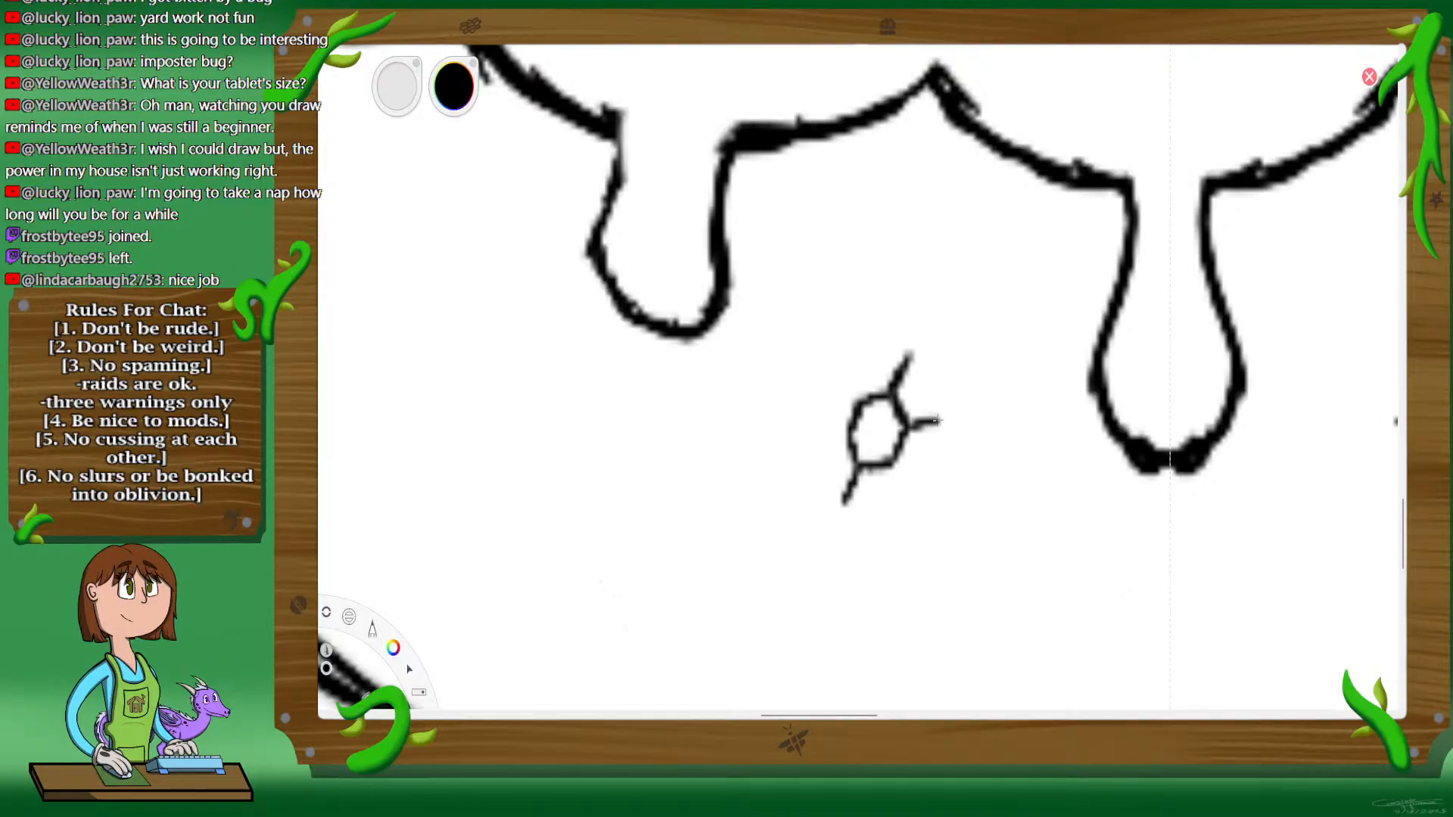
mouse_move(936, 421)
left_mouse_down()
mouse_move(947, 349)
mouse_move(913, 352)
mouse_move(937, 349)
mouse_move(898, 309)
mouse_move(846, 342)
left_mouse_up()
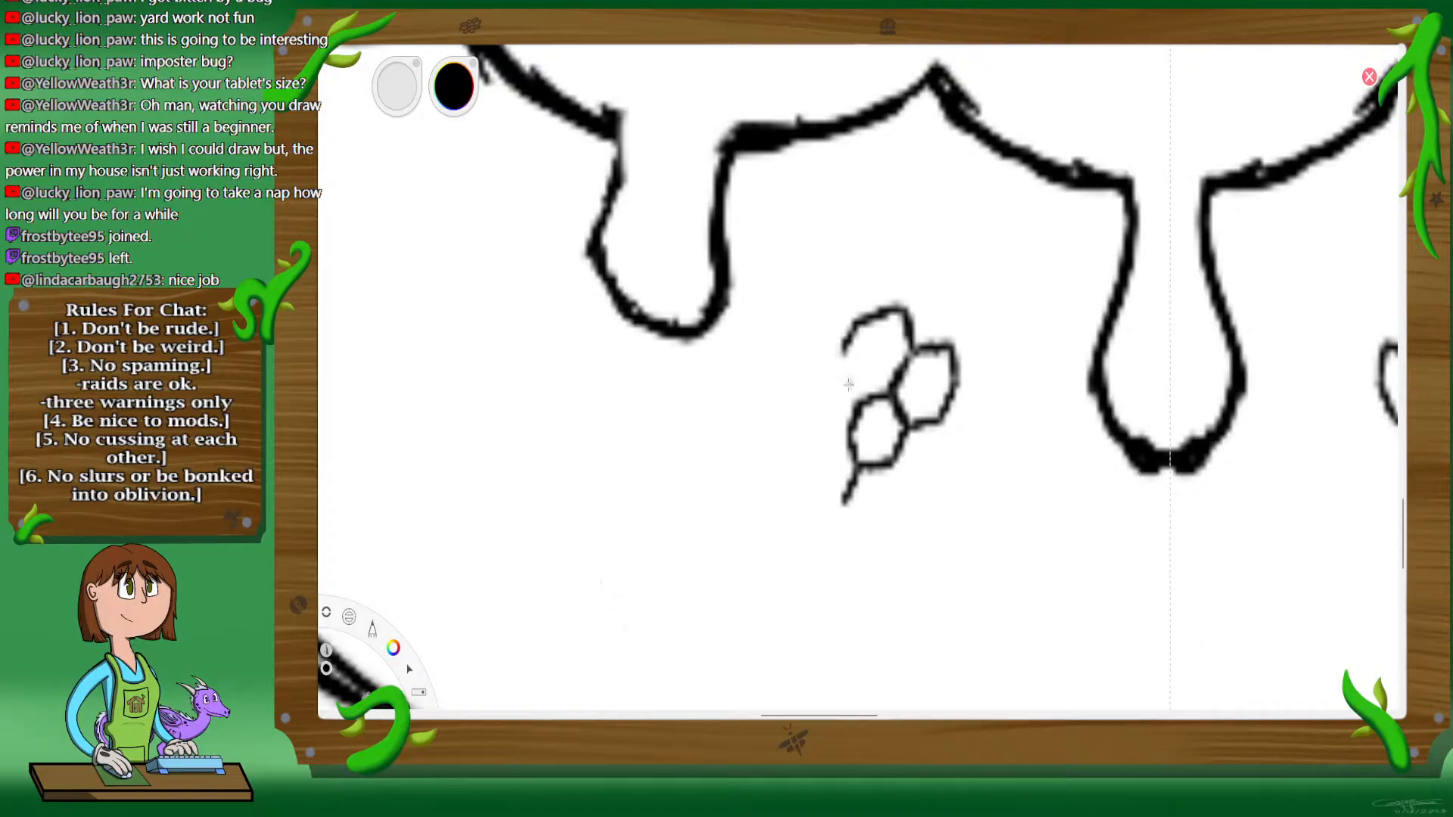
Step: Close the honeycomb's upper cell and ink the remaining cells around the center to complete the seven-cell cluster
left_click_drag(856, 402, 851, 385)
left_click_drag(867, 321, 846, 361)
left_click_drag(832, 371, 794, 393)
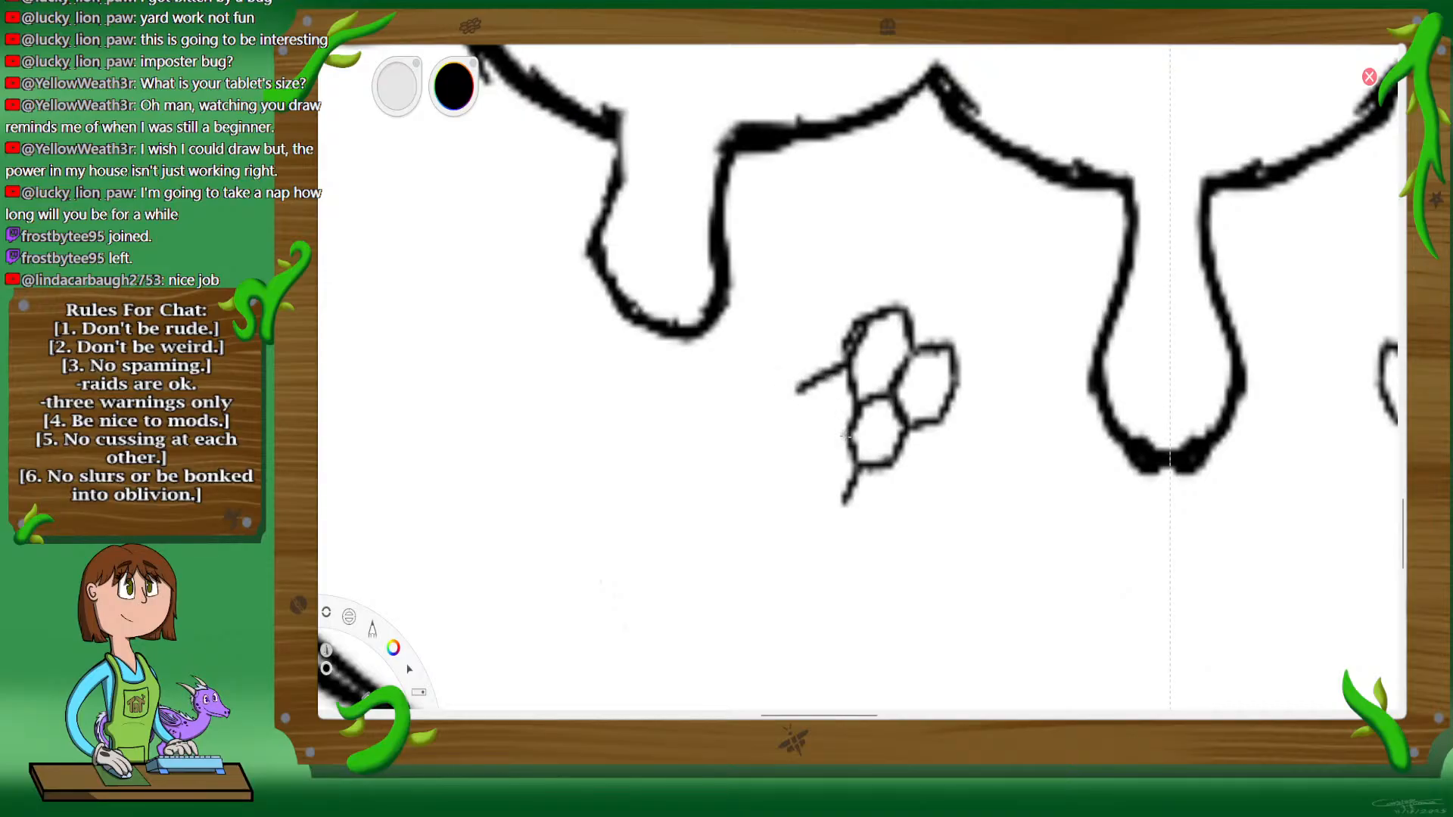
left_click_drag(846, 438, 811, 452)
mouse_move(801, 402)
left_mouse_down()
mouse_move(808, 520)
mouse_move(845, 501)
mouse_move(858, 542)
mouse_move(895, 513)
mouse_move(896, 478)
mouse_move(931, 483)
mouse_move(918, 496)
mouse_move(940, 479)
mouse_move(942, 423)
mouse_move(949, 456)
left_mouse_up()
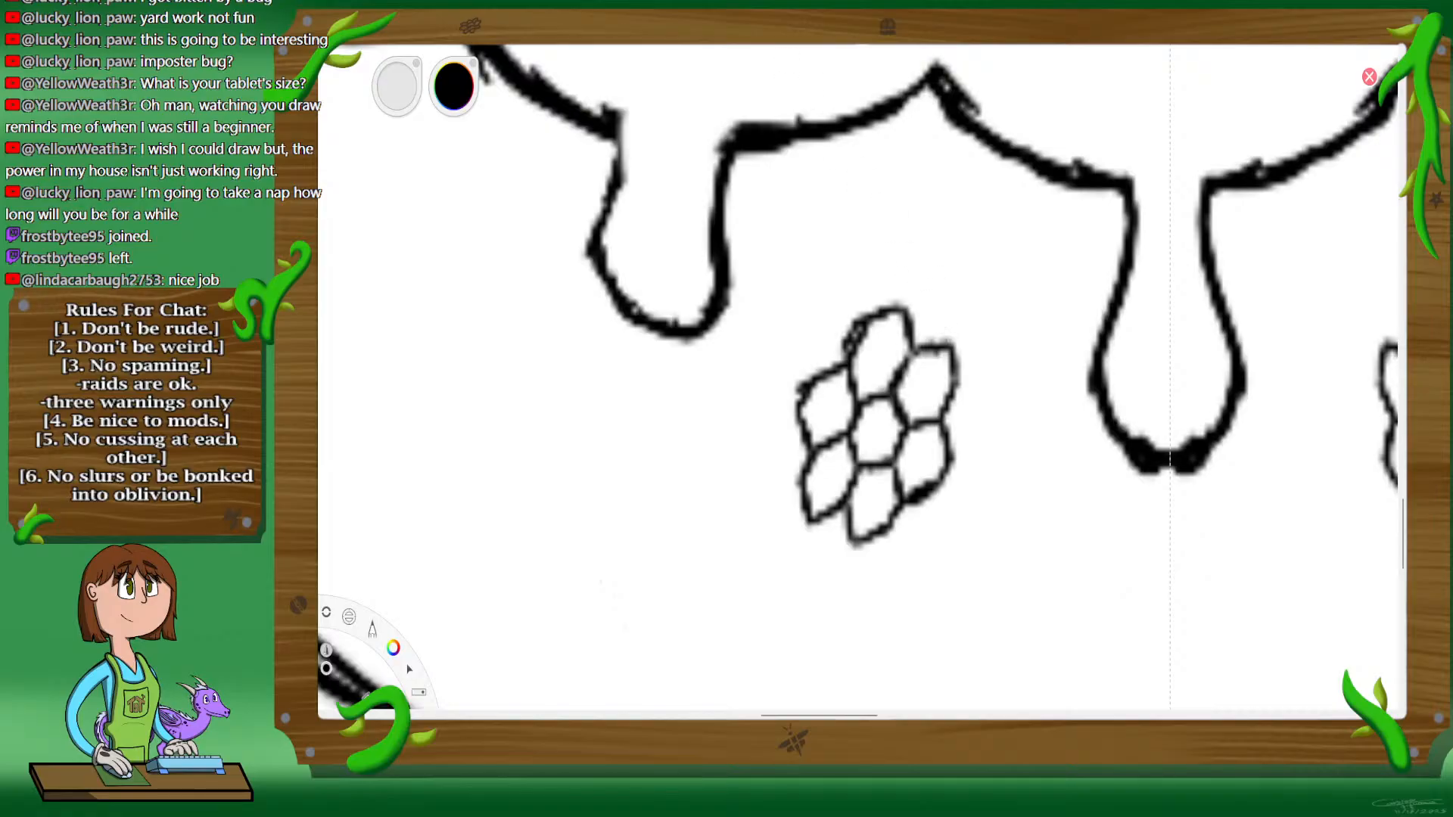
Step: Turn off symmetry and erase the mirrored honeycomb on the right side of the cup
key("space")
left_click_drag(858, 350, 901, 446)
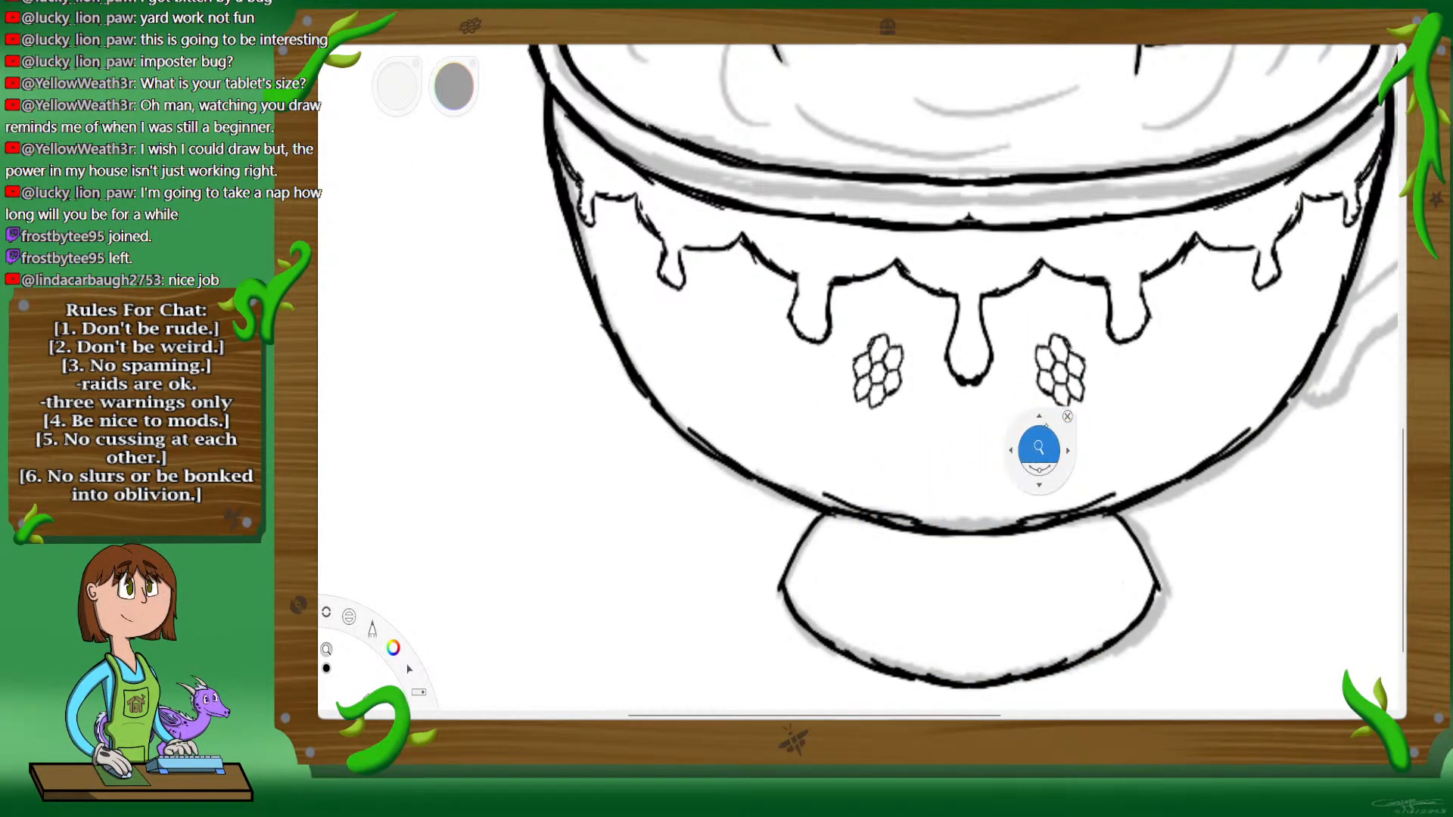
left_click_drag(1116, 415, 1114, 408)
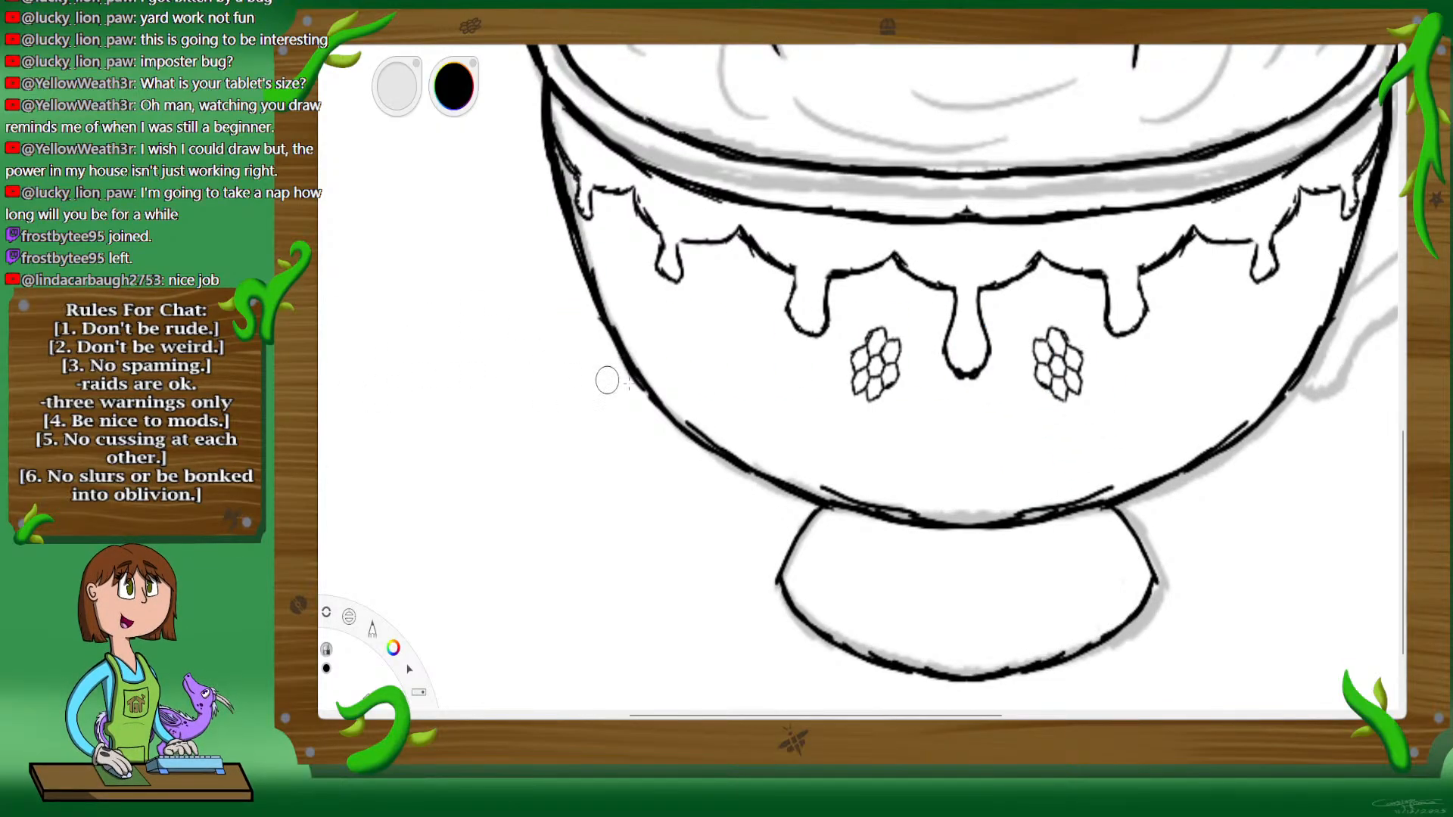
mouse_move(1028, 349)
left_mouse_down()
mouse_move(1038, 337)
mouse_move(1081, 371)
left_mouse_up()
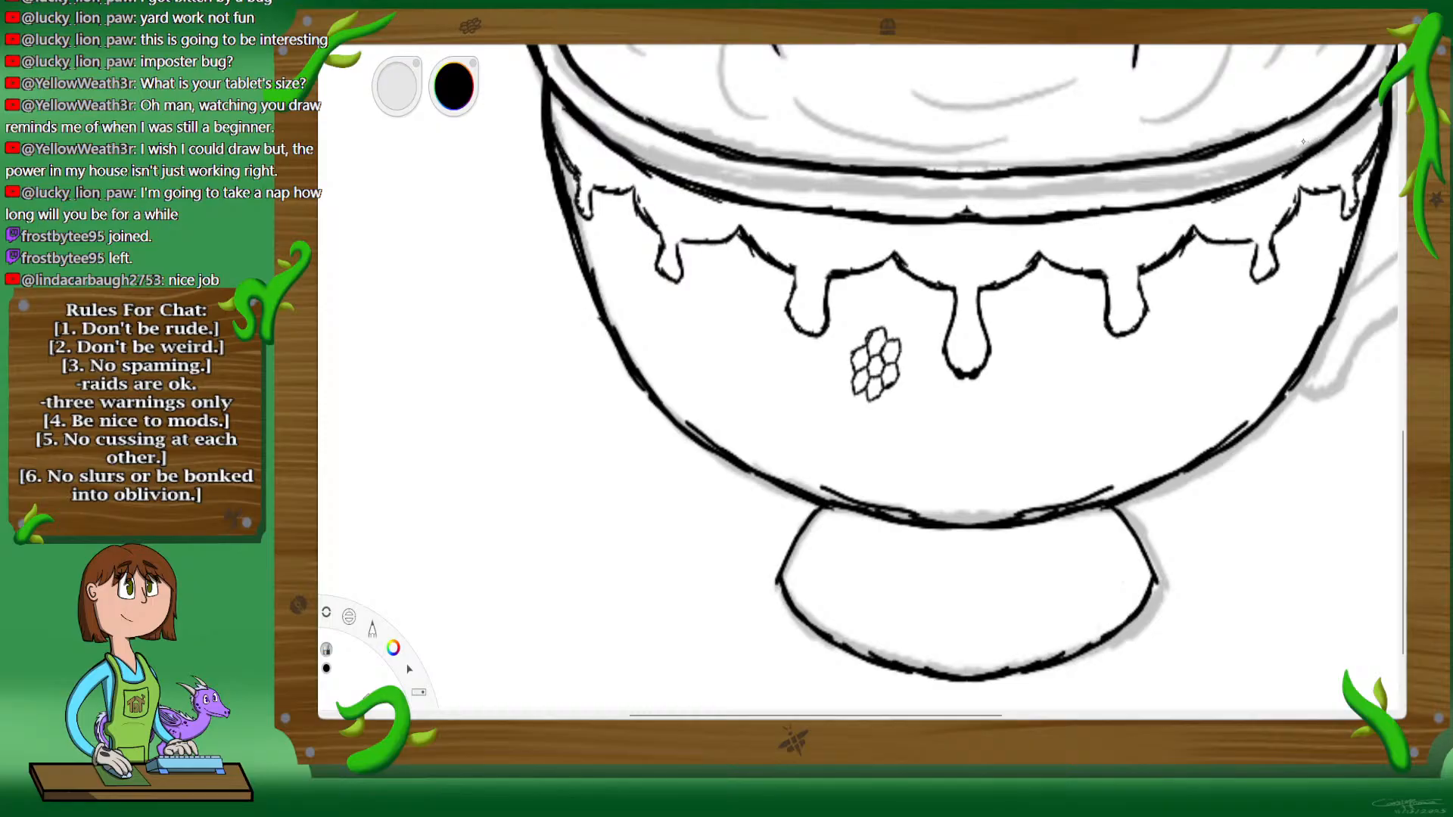
mouse_move(848, 371)
left_mouse_down()
mouse_move(864, 339)
mouse_move(886, 363)
mouse_move(904, 344)
left_mouse_up()
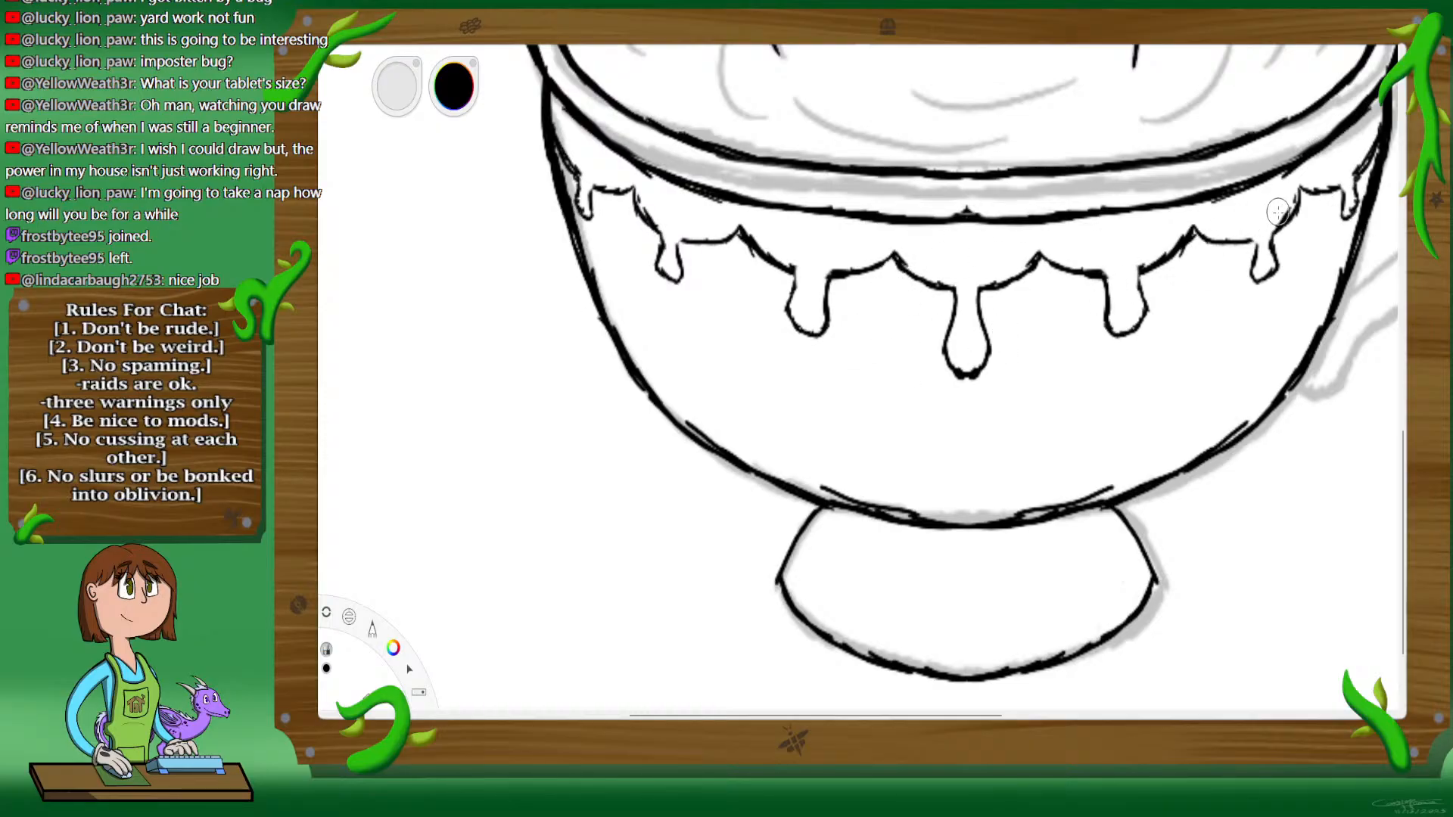
key("ctrl+z")
key("ctrl+z")
key("ctrl+z")
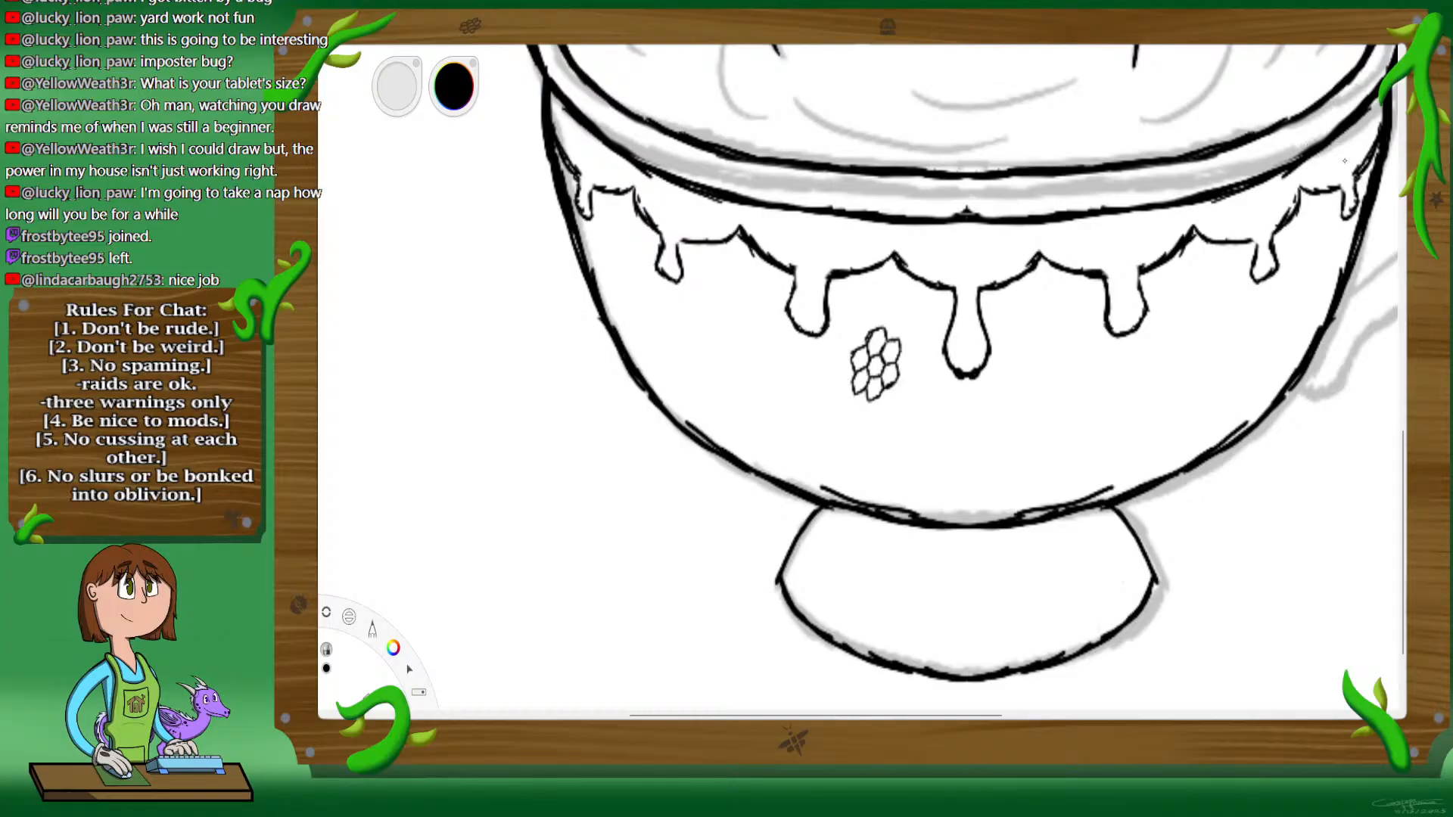
Step: Try removing the row of honey drips below the cup's rim
mouse_move(551, 135)
left_mouse_down()
mouse_move(582, 194)
mouse_move(631, 190)
mouse_move(671, 275)
mouse_move(691, 241)
mouse_move(743, 231)
mouse_move(793, 269)
mouse_move(800, 332)
mouse_move(827, 318)
mouse_move(836, 273)
mouse_move(881, 262)
mouse_move(946, 288)
mouse_move(964, 374)
left_mouse_up()
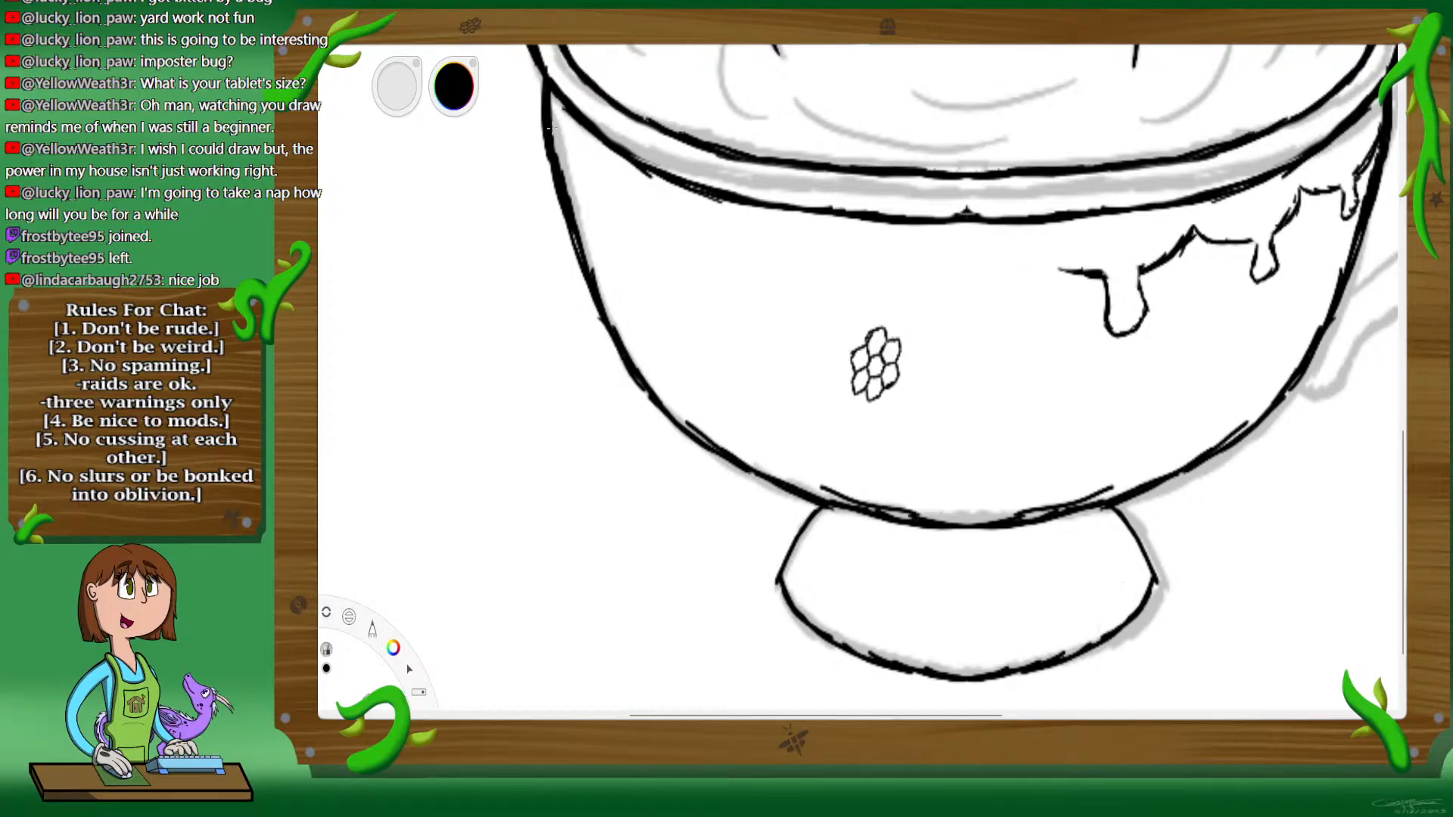
key("ctrl+z")
key("ctrl+z")
key("ctrl+z")
key("ctrl+z")
key("ctrl+z")
key("ctrl+z")
key("ctrl+z")
key("ctrl+z")
key("ctrl+z")
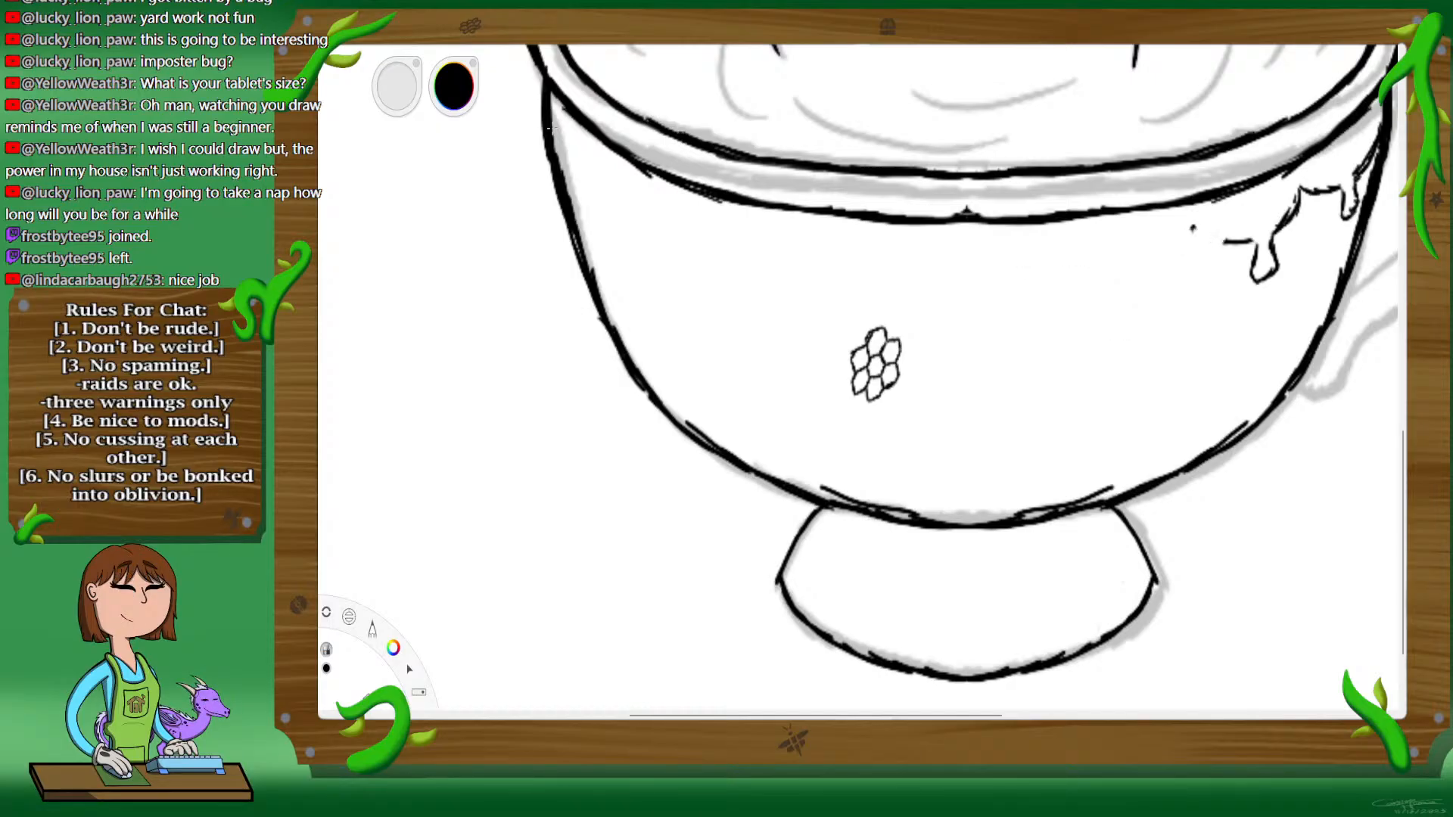
key("ctrl+z")
key("ctrl+z")
key("ctrl+z")
key("ctrl+z")
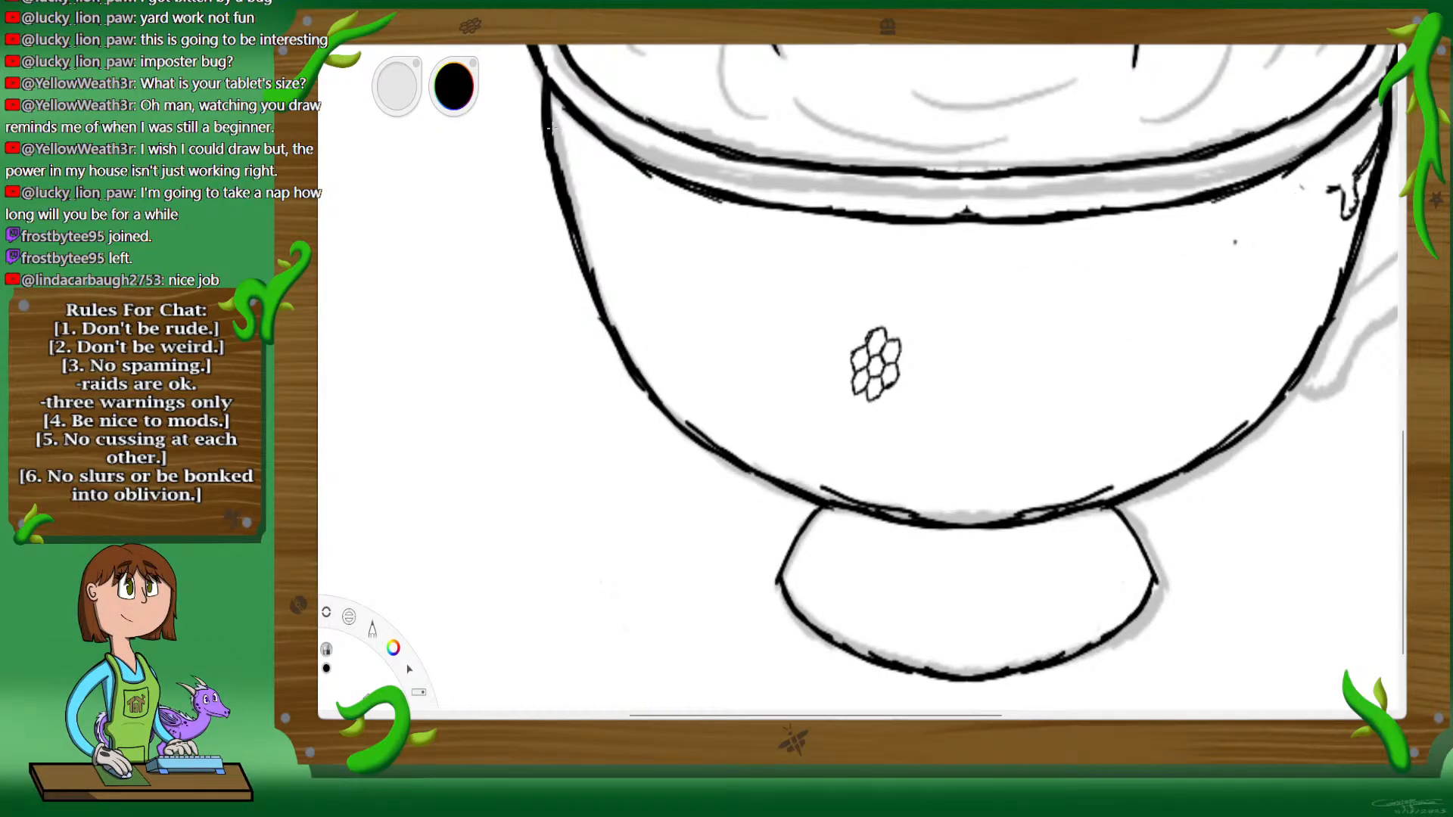
key("space")
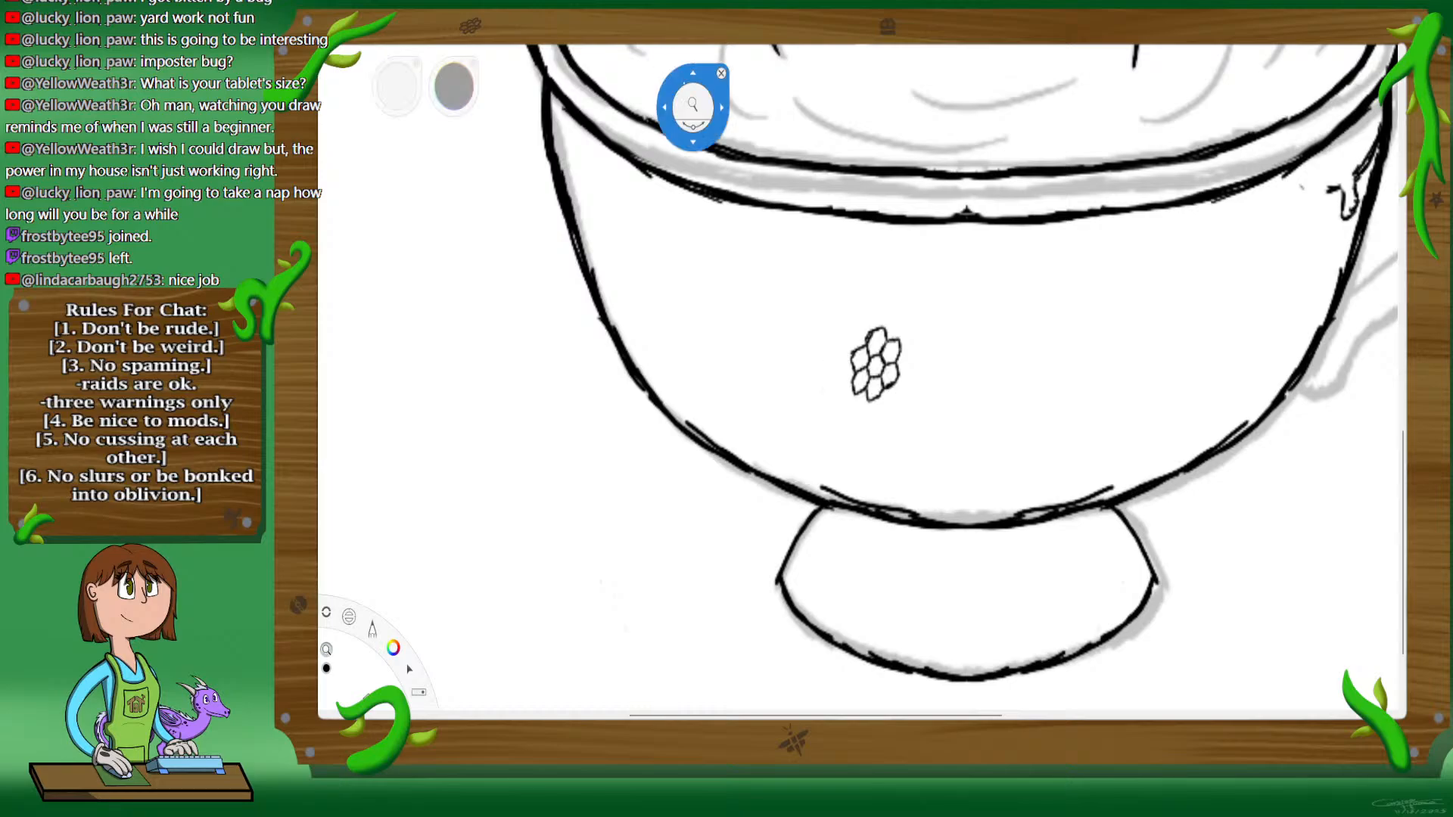
left_click_drag(906, 354, 912, 379)
left_click_drag(1093, 270, 1025, 293)
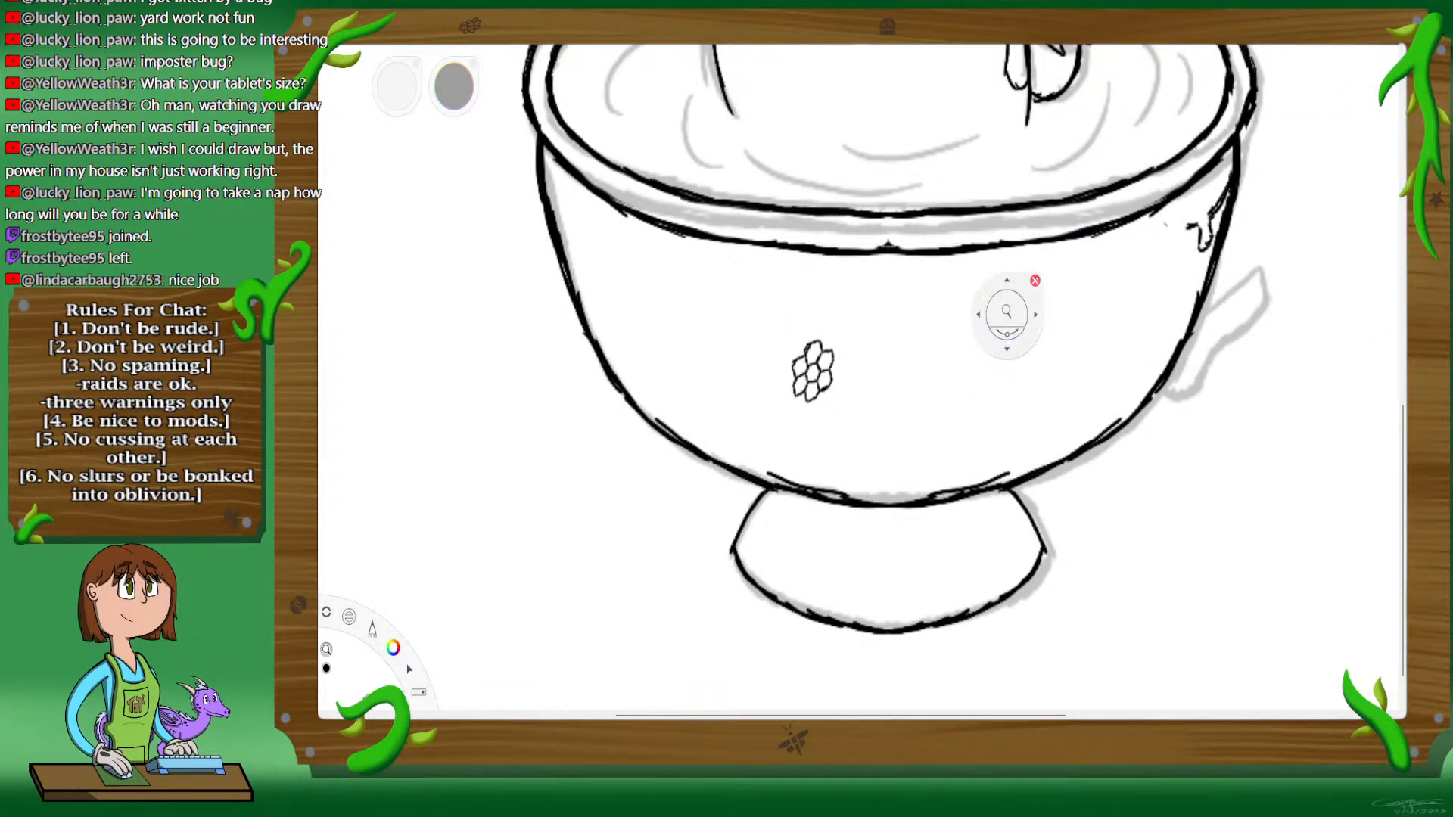
key("ctrl+z")
key("ctrl+z")
key("ctrl+z")
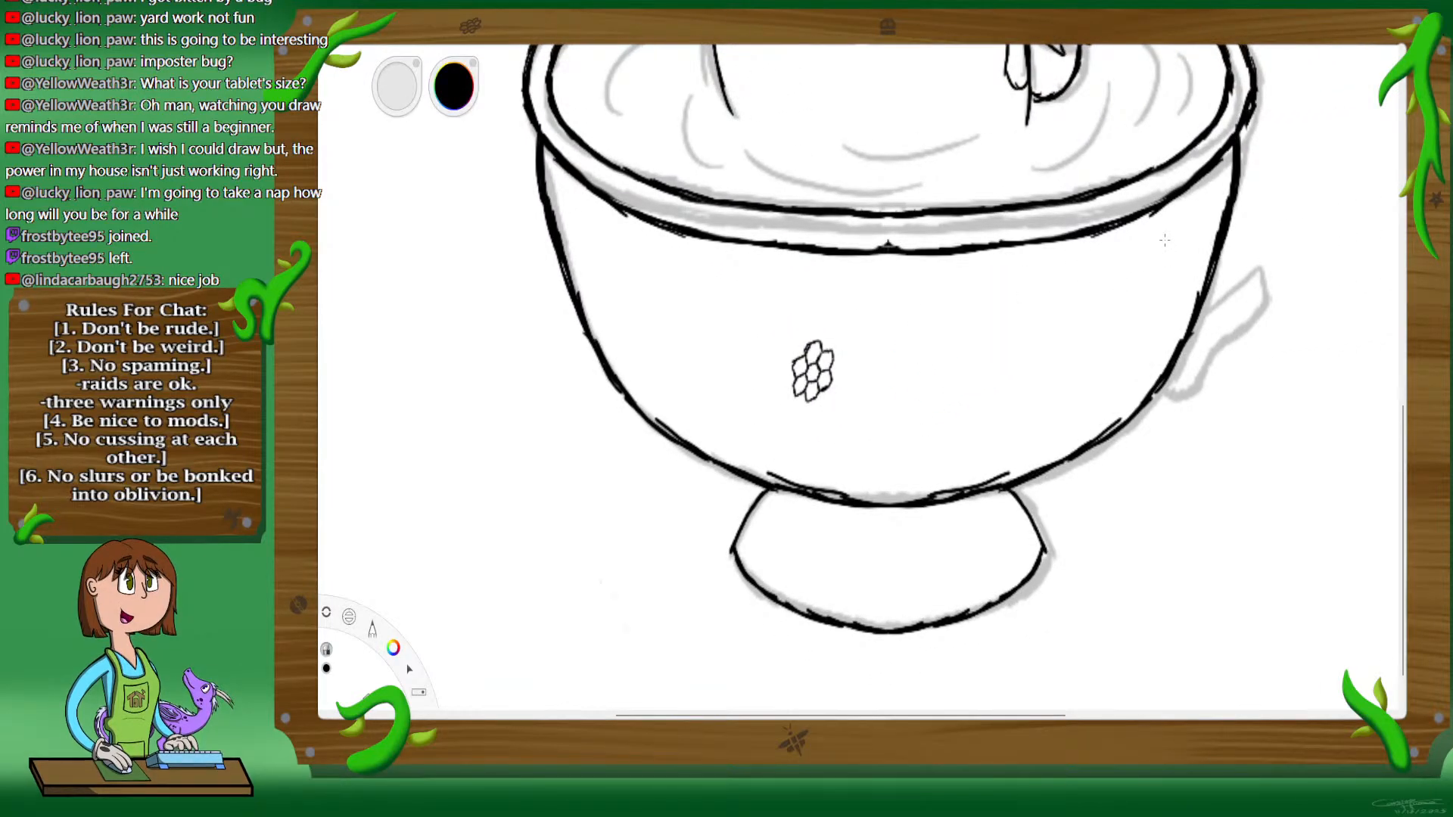
key("ctrl+y")
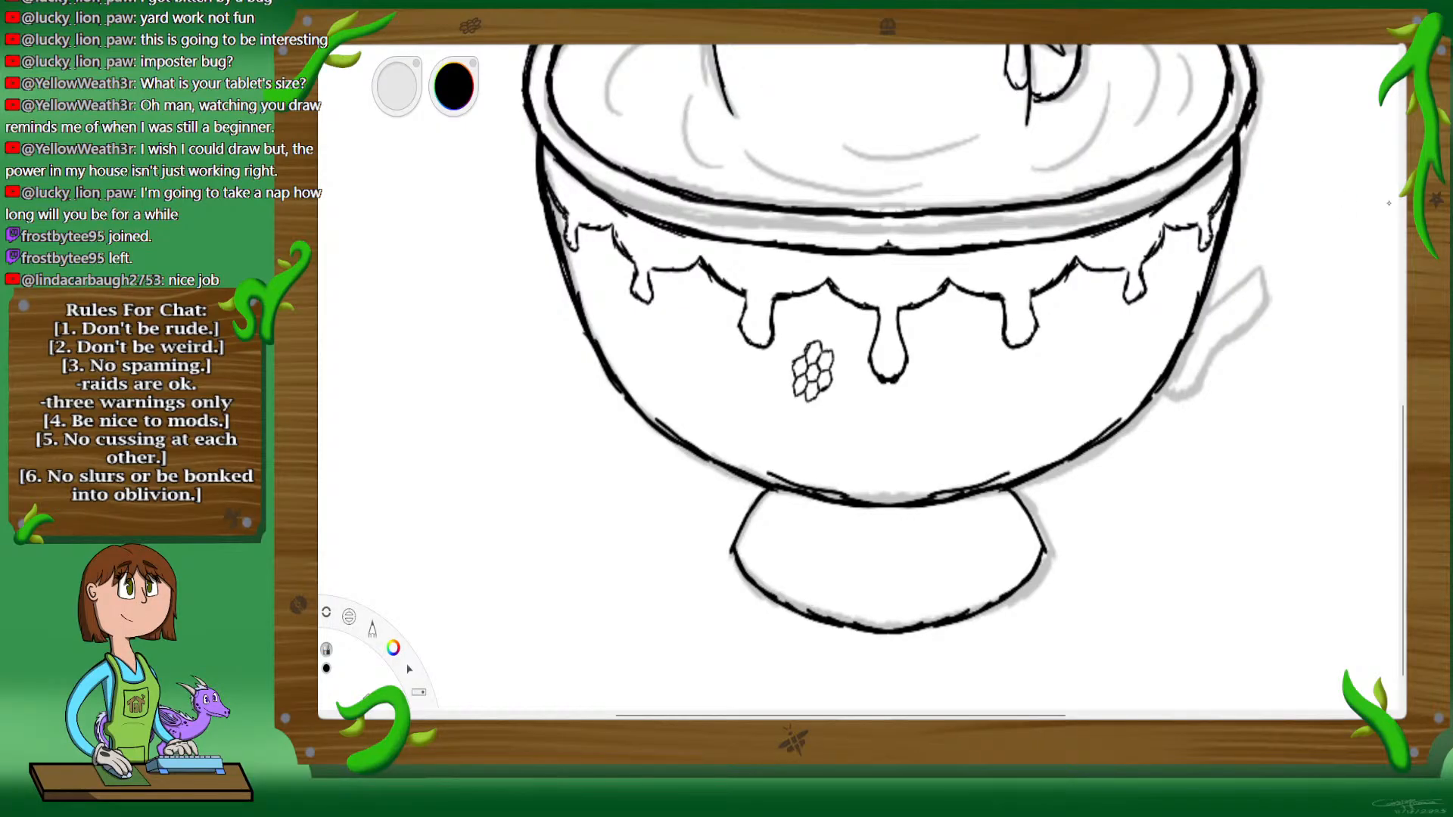
Step: Enlarge the honeycomb, place it between the two drips left of center, and fade it to gray as a guide
key("v")
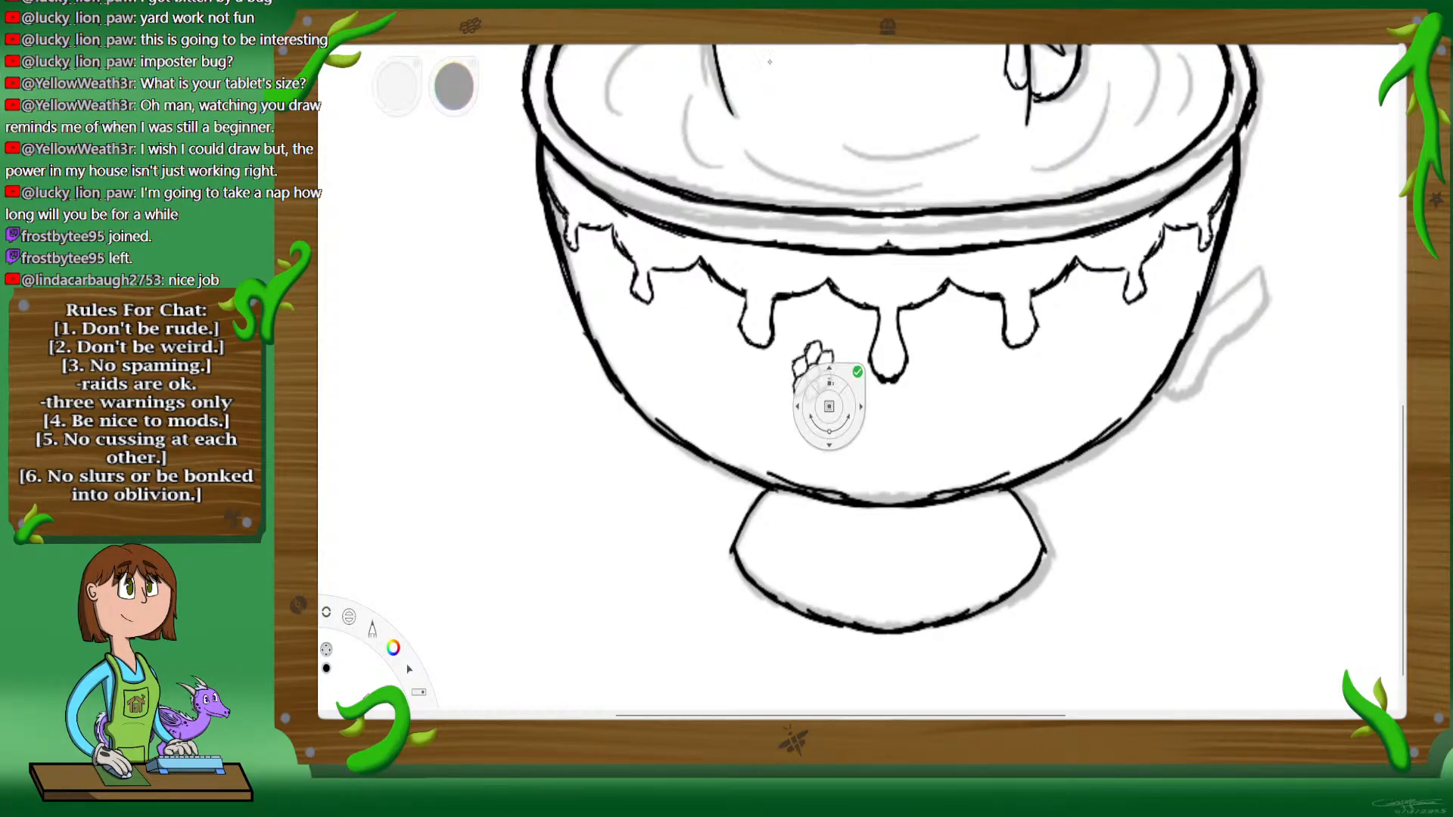
left_click_drag(1047, 372, 1048, 372)
left_click_drag(1091, 340, 1107, 262)
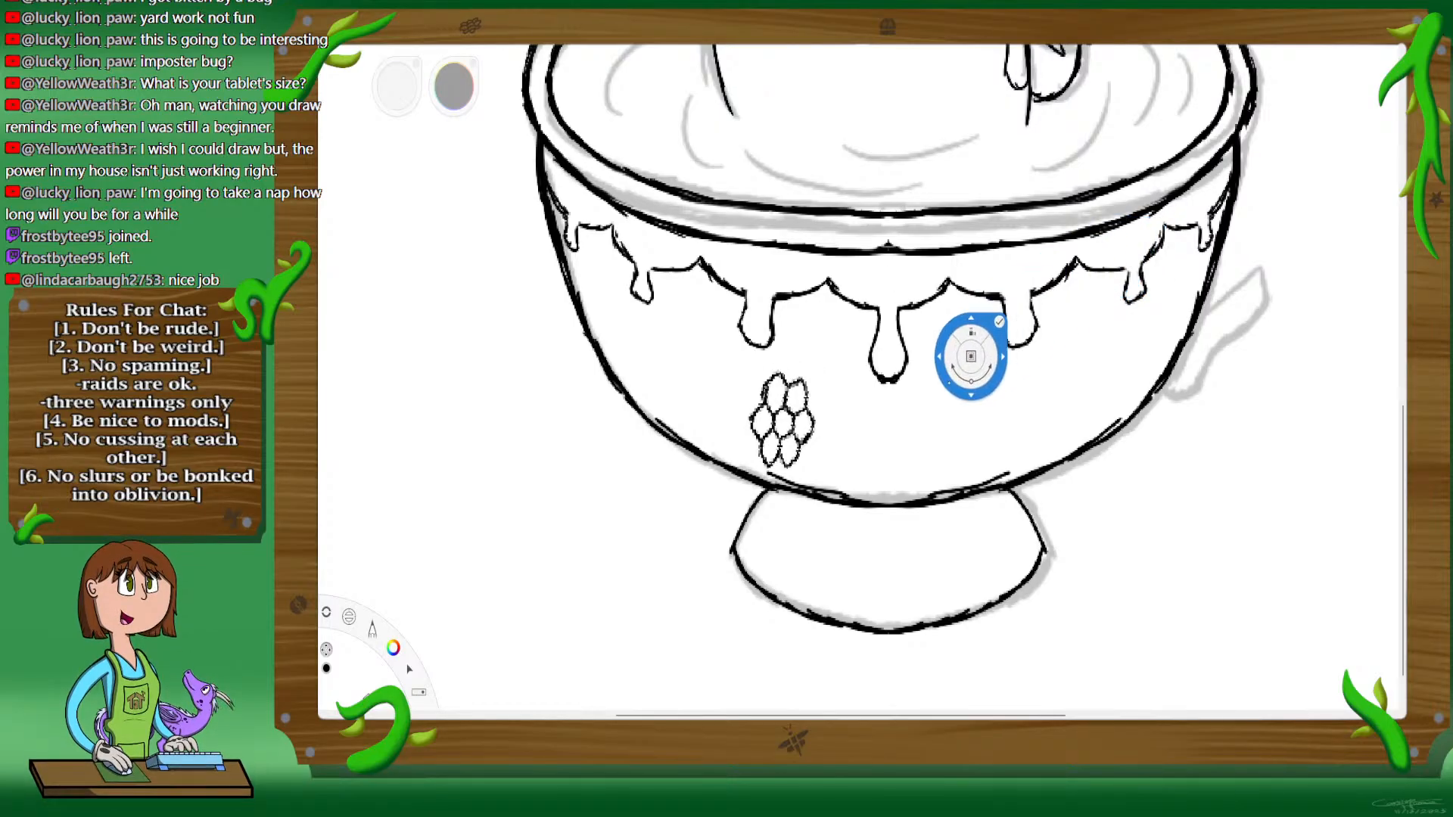
left_click_drag(1041, 362, 1105, 322)
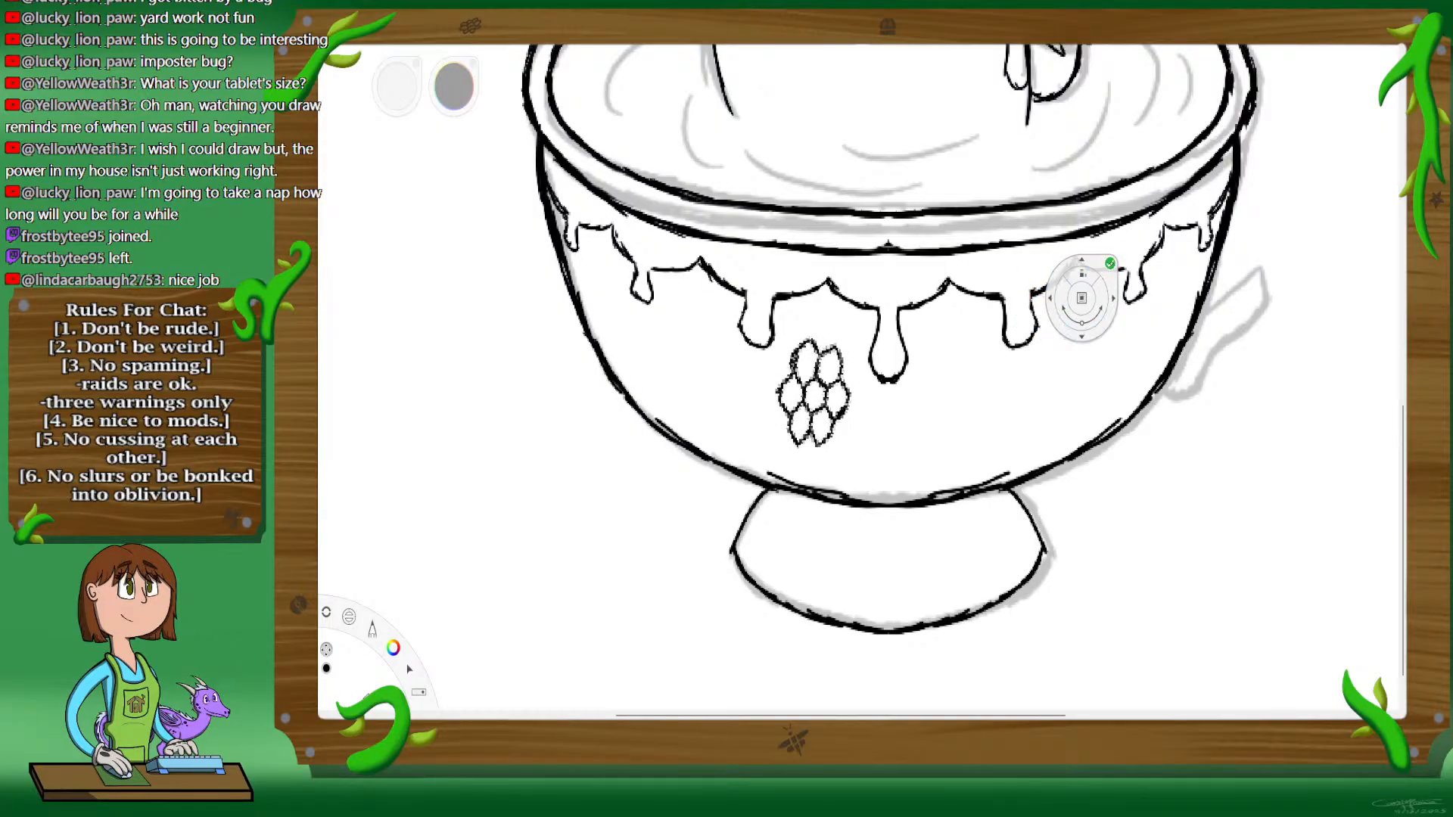
left_click(1112, 265)
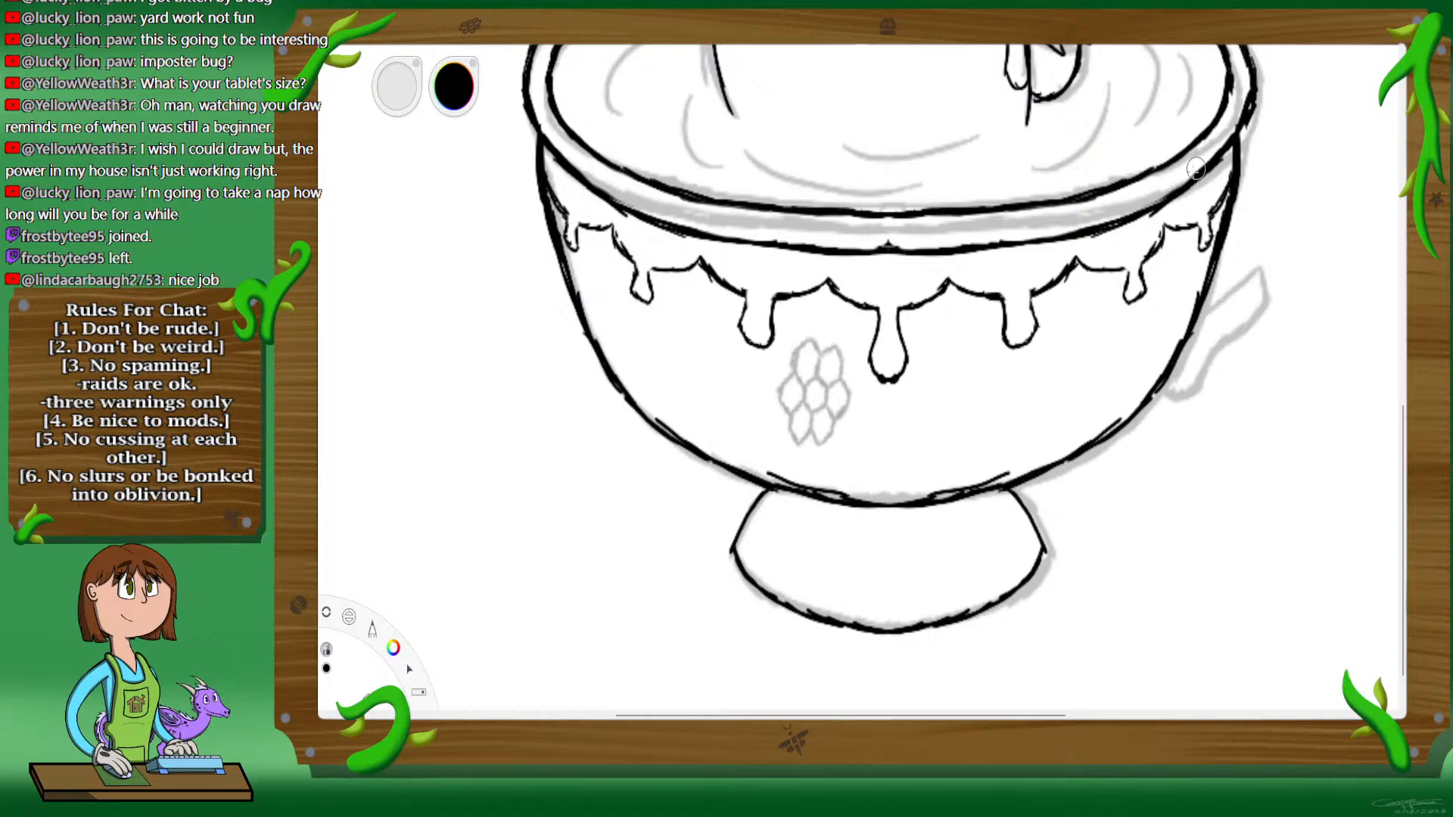
Step: Ink the honeycomb's central cell in black over the gray guide and add the divider lines radiating from its corners
key("space")
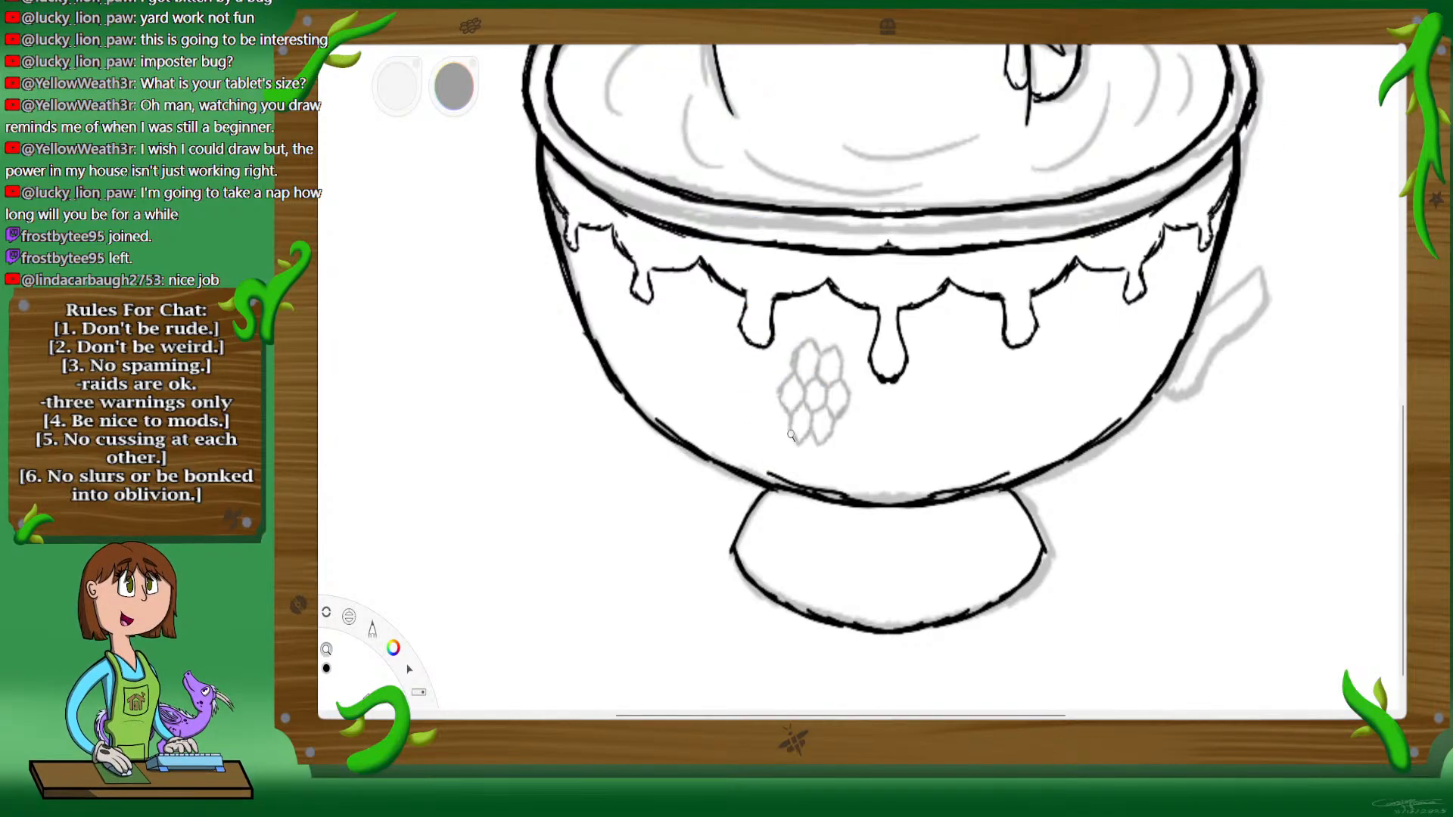
left_click_drag(791, 435, 941, 373)
left_click_drag(879, 493, 937, 378)
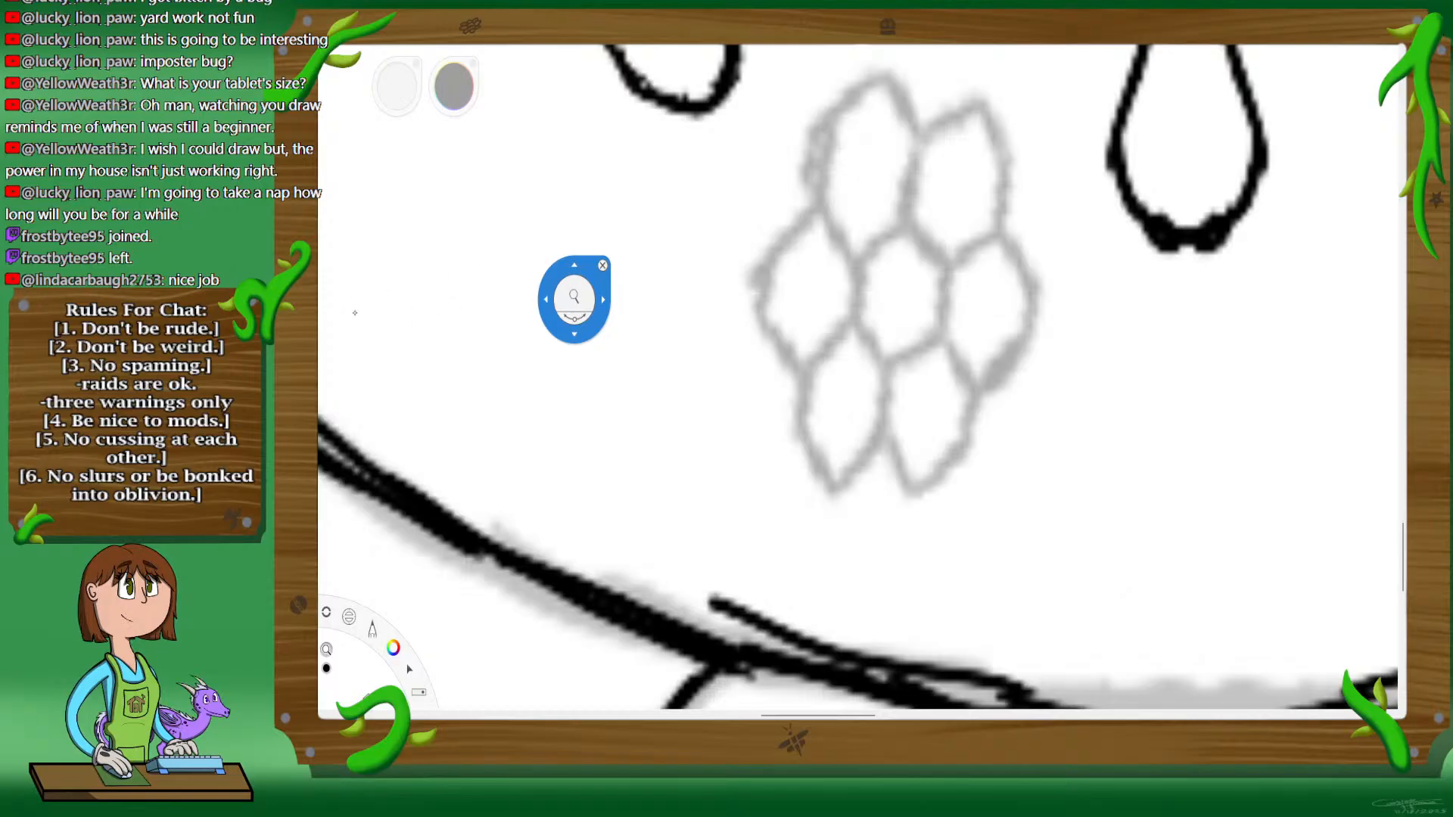
key("space")
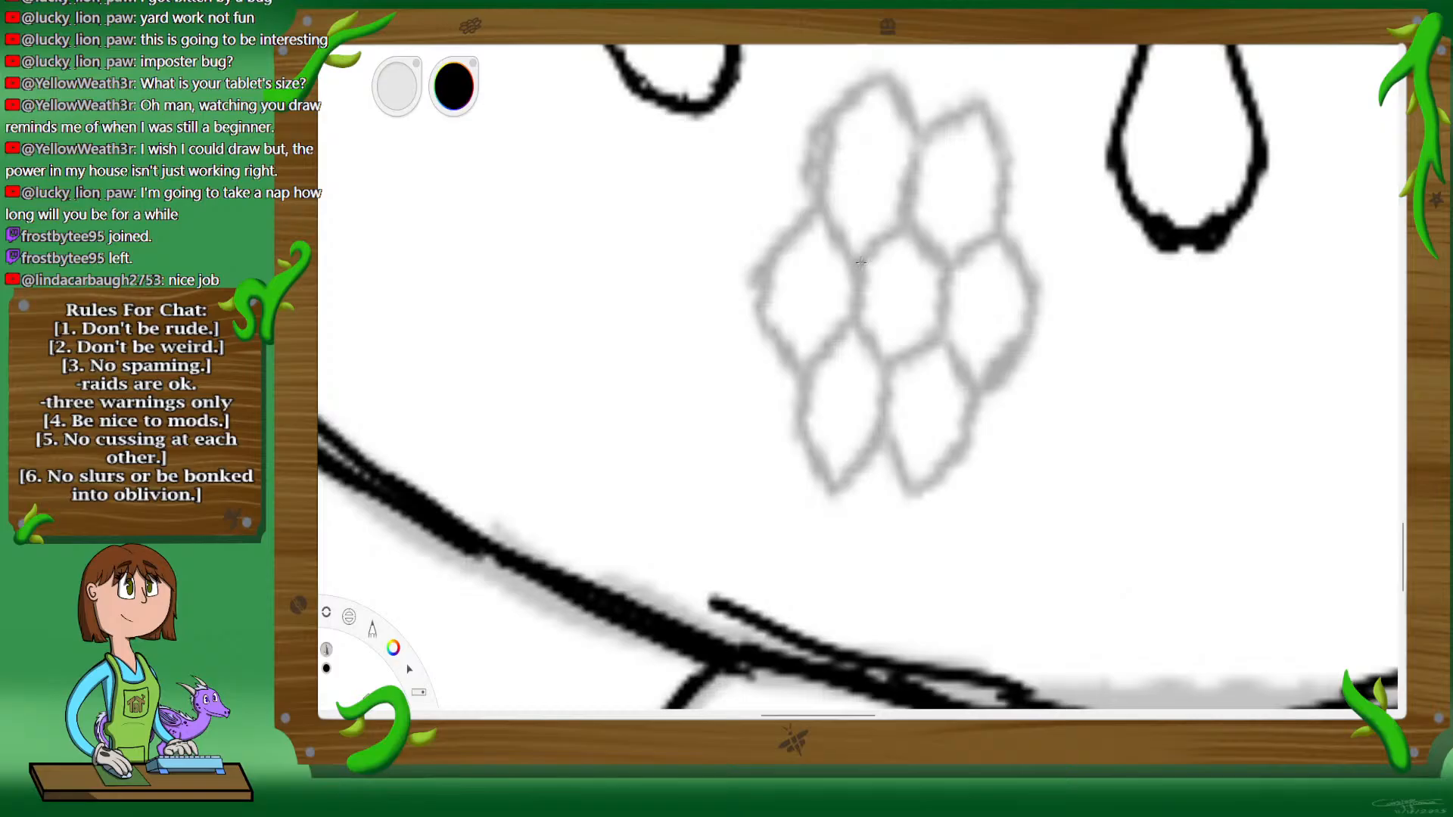
mouse_move(861, 262)
left_mouse_down()
mouse_move(855, 319)
mouse_move(886, 369)
mouse_move(937, 331)
mouse_move(946, 282)
mouse_move(941, 310)
mouse_move(861, 257)
mouse_move(870, 248)
mouse_move(915, 222)
mouse_move(934, 252)
mouse_move(897, 232)
mouse_move(865, 255)
mouse_move(852, 310)
mouse_move(878, 359)
left_mouse_up()
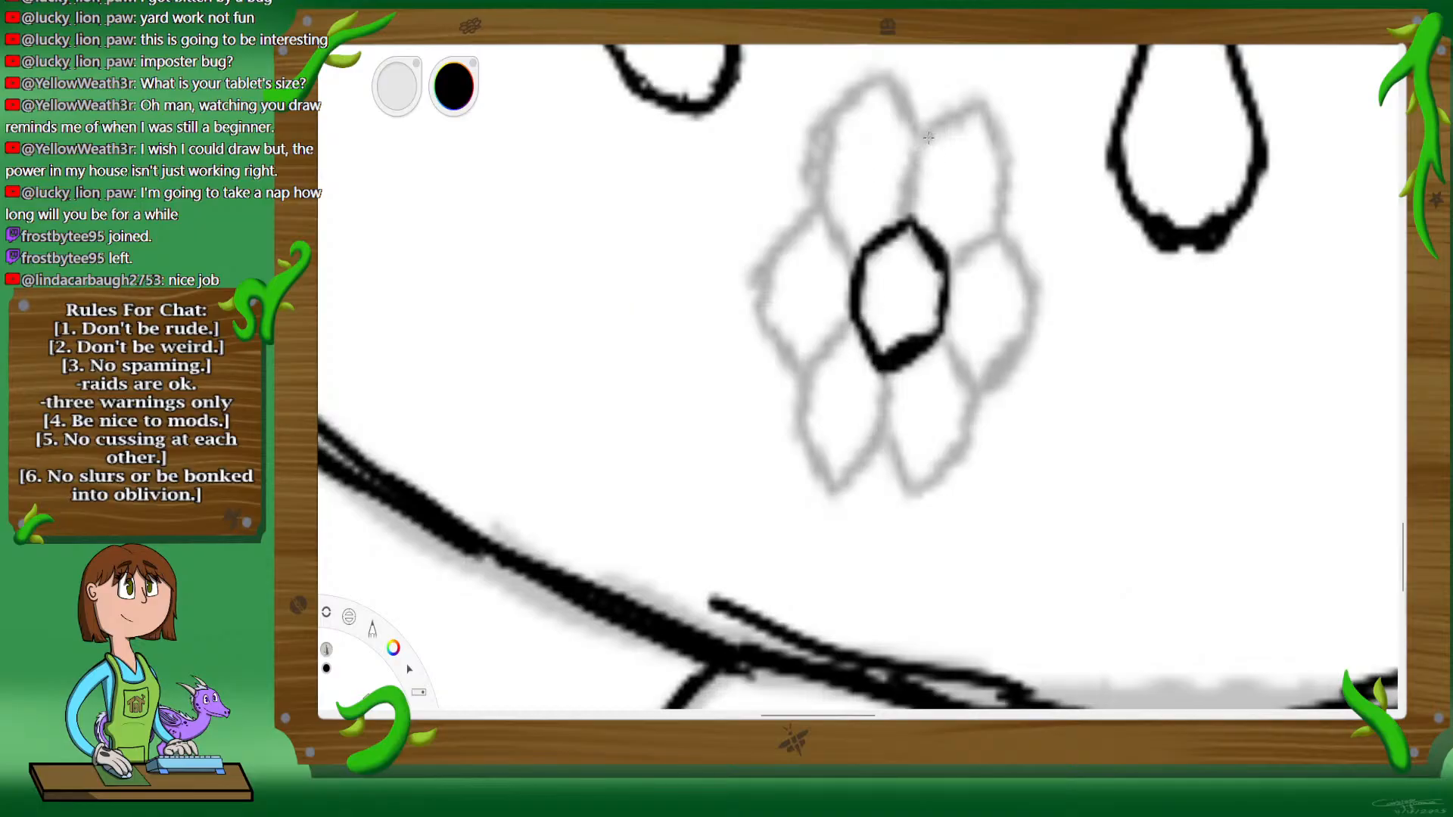
mouse_move(930, 137)
left_mouse_down()
mouse_move(911, 218)
mouse_move(929, 140)
mouse_move(980, 112)
left_mouse_up()
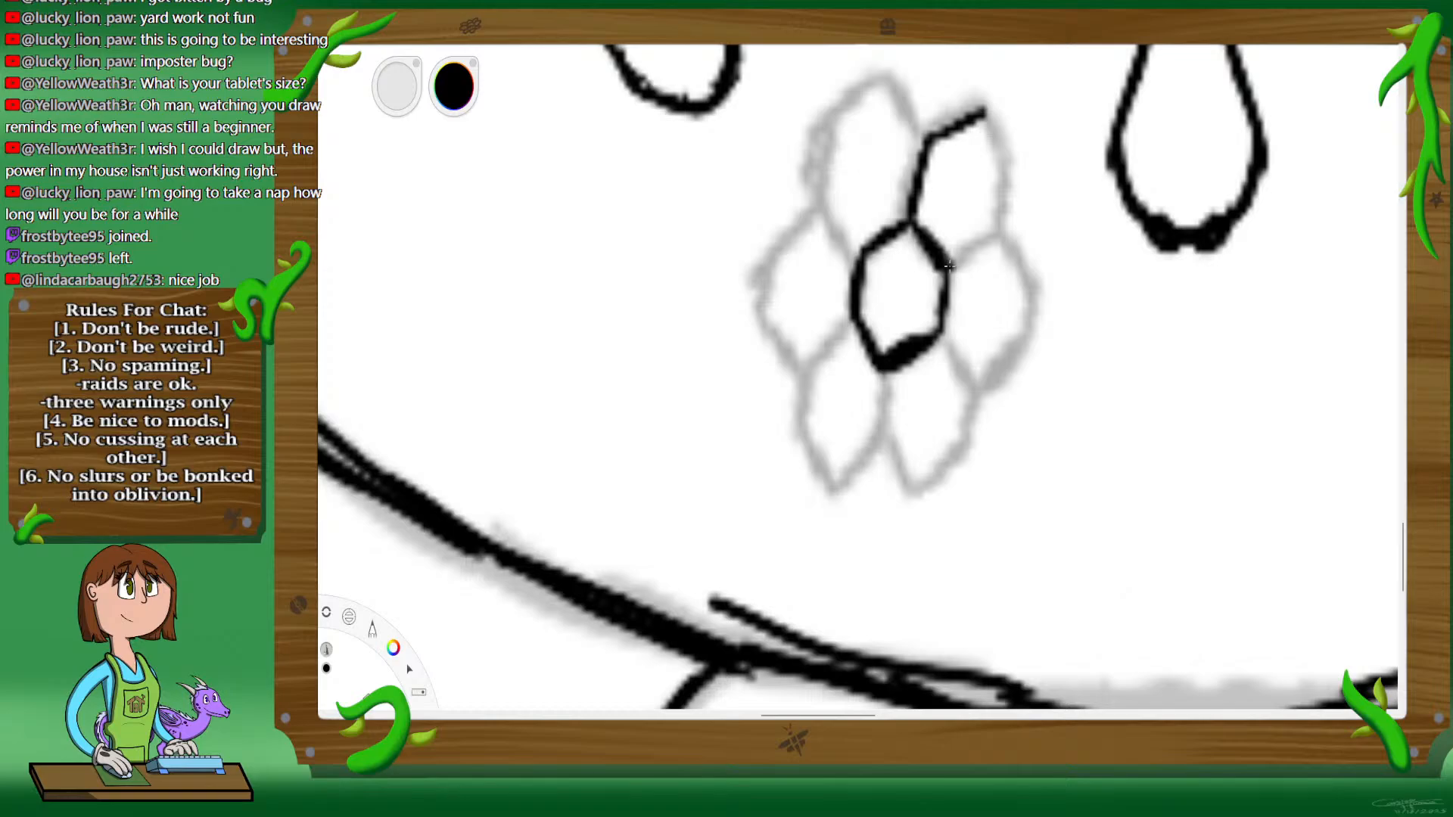
left_click_drag(949, 266, 1002, 236)
left_click_drag(855, 252, 824, 211)
mouse_move(853, 321)
left_mouse_down()
mouse_move(804, 364)
mouse_move(880, 420)
mouse_move(878, 435)
left_mouse_up()
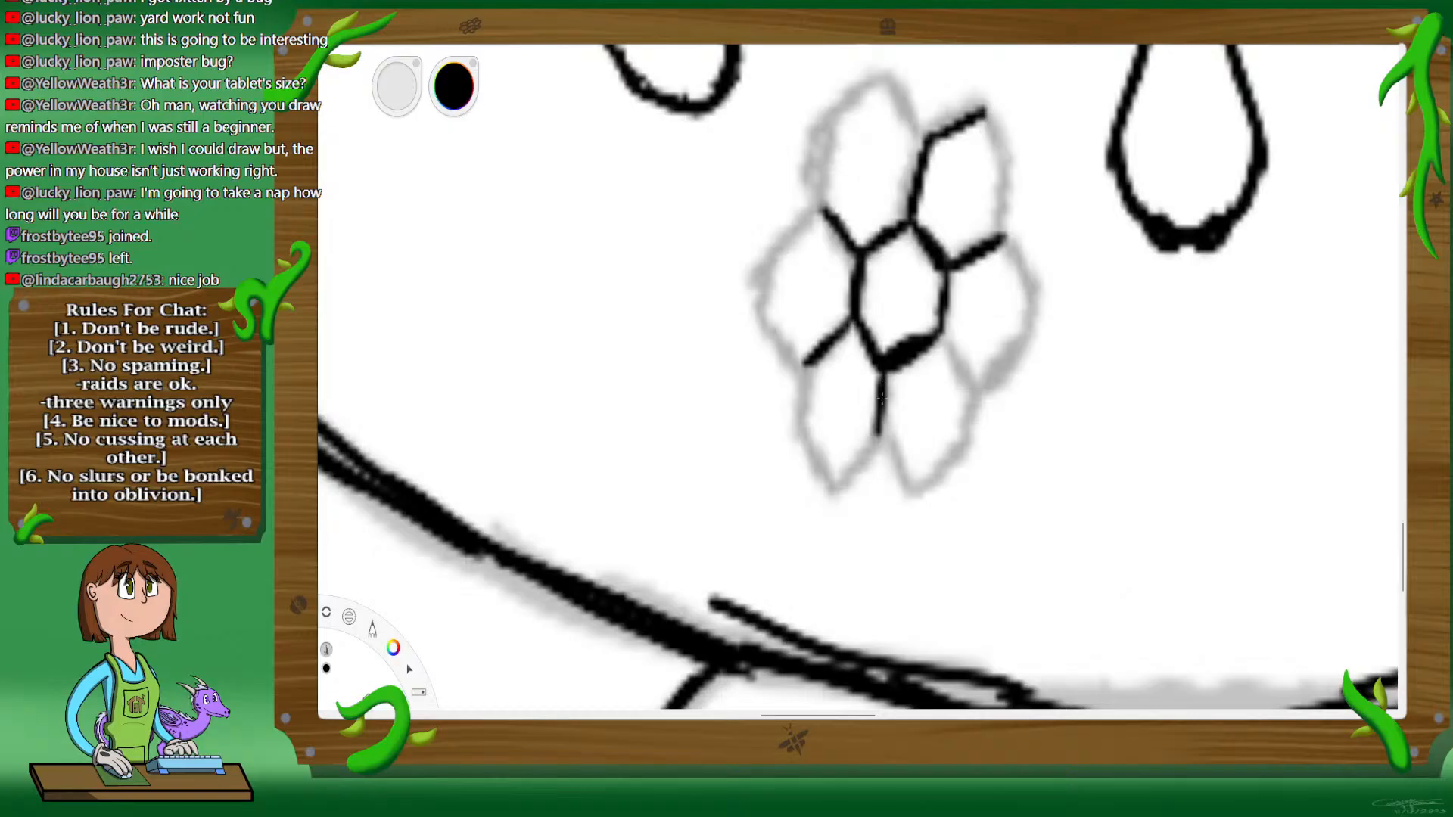
left_click_drag(944, 344, 978, 401)
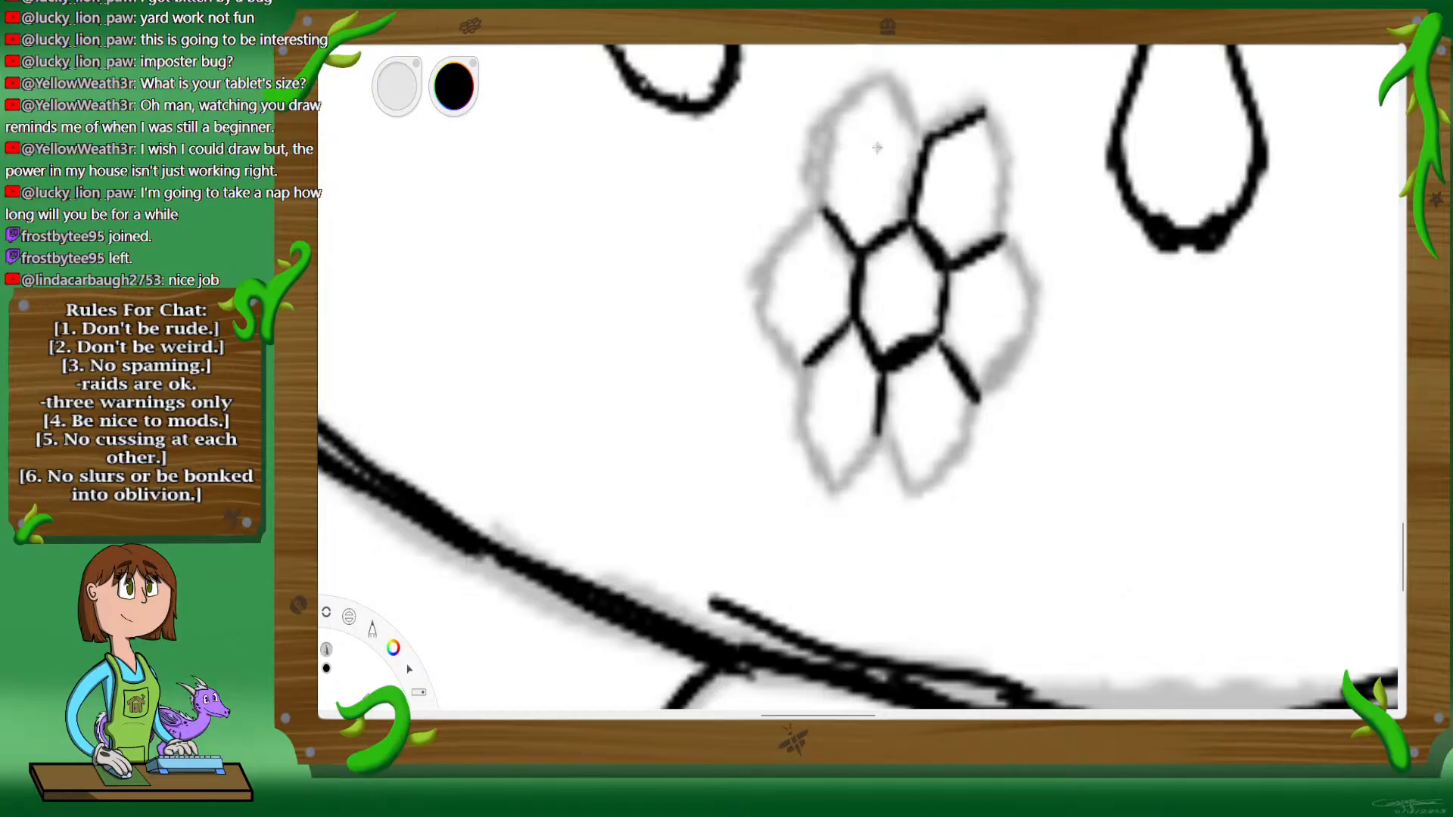
Step: Ink the outer edges of the six surrounding cells to close the honeycomb over the guide
left_click_drag(832, 119, 820, 203)
mouse_move(831, 123)
left_mouse_down()
mouse_move(882, 76)
mouse_move(922, 137)
left_mouse_up()
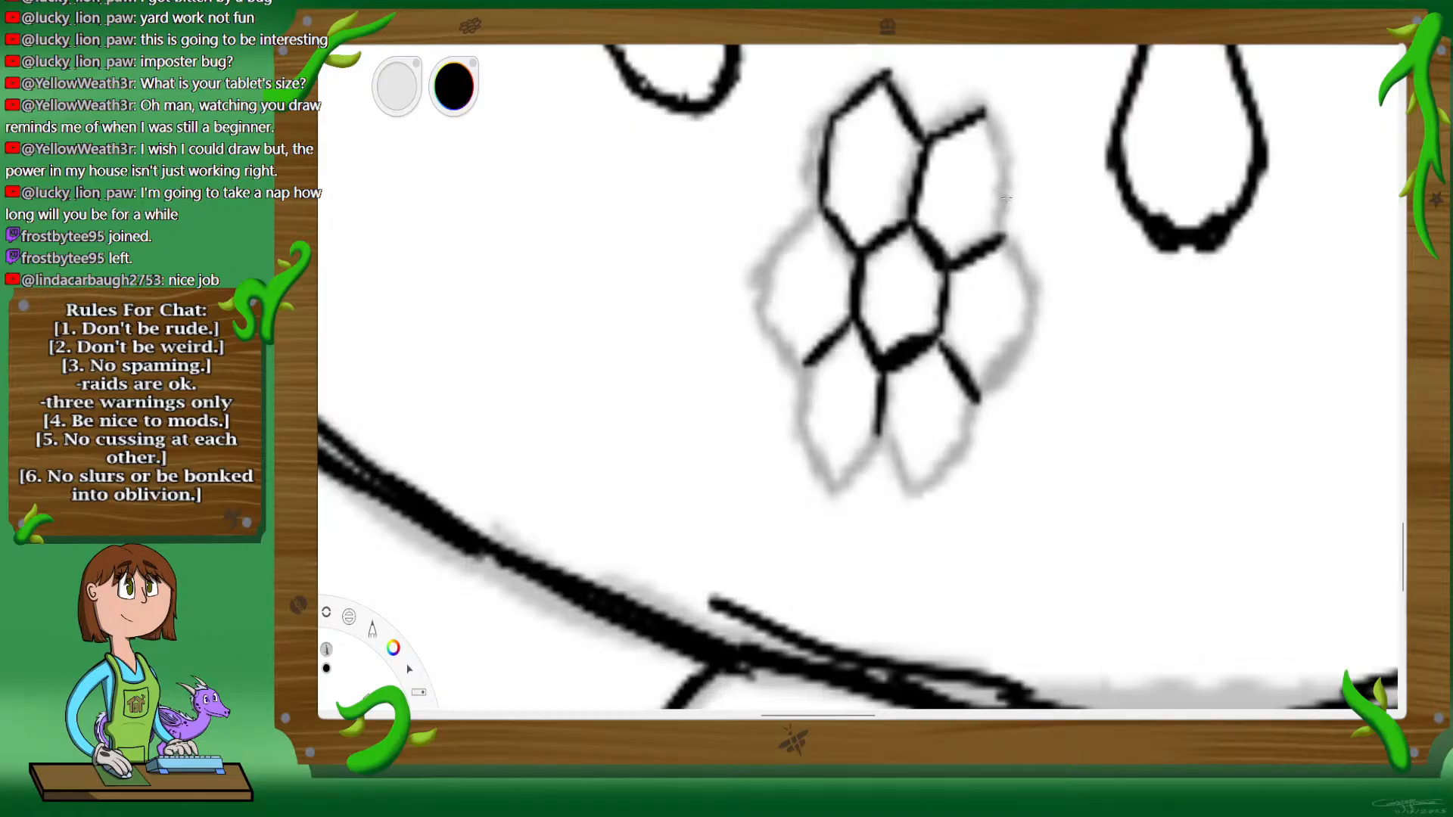
mouse_move(1012, 174)
left_mouse_down()
mouse_move(1006, 220)
mouse_move(1012, 190)
left_mouse_up()
left_click_drag(984, 114, 1015, 175)
mouse_move(1005, 241)
left_mouse_down()
mouse_move(1034, 301)
mouse_move(1005, 385)
mouse_move(1022, 365)
mouse_move(1022, 353)
mouse_move(958, 455)
left_mouse_up()
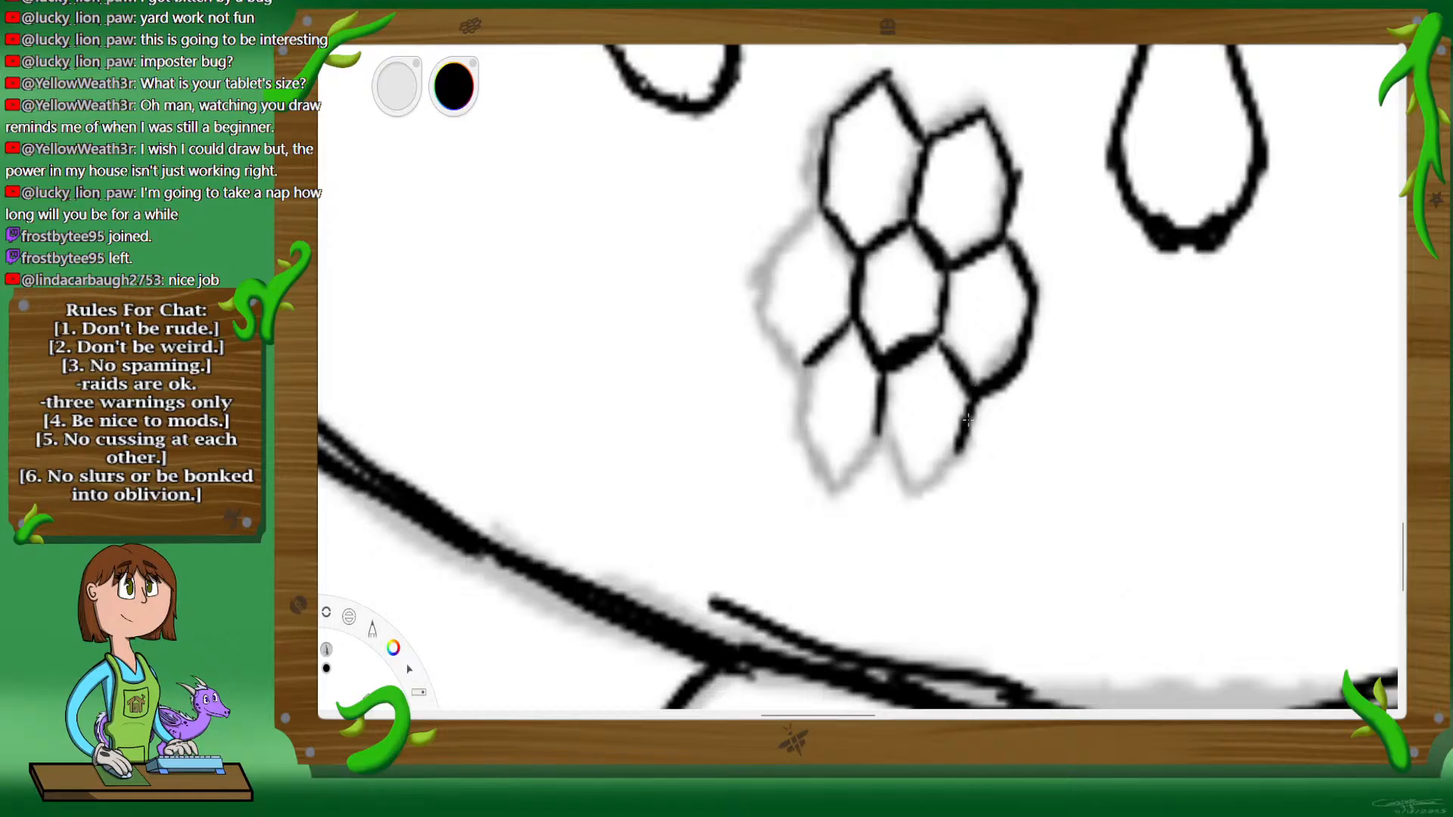
mouse_move(878, 426)
left_mouse_down()
mouse_move(907, 487)
mouse_move(957, 453)
mouse_move(880, 450)
mouse_move(909, 485)
mouse_move(878, 432)
mouse_move(854, 457)
mouse_move(873, 441)
mouse_move(859, 454)
mouse_move(854, 434)
mouse_move(805, 433)
left_mouse_up()
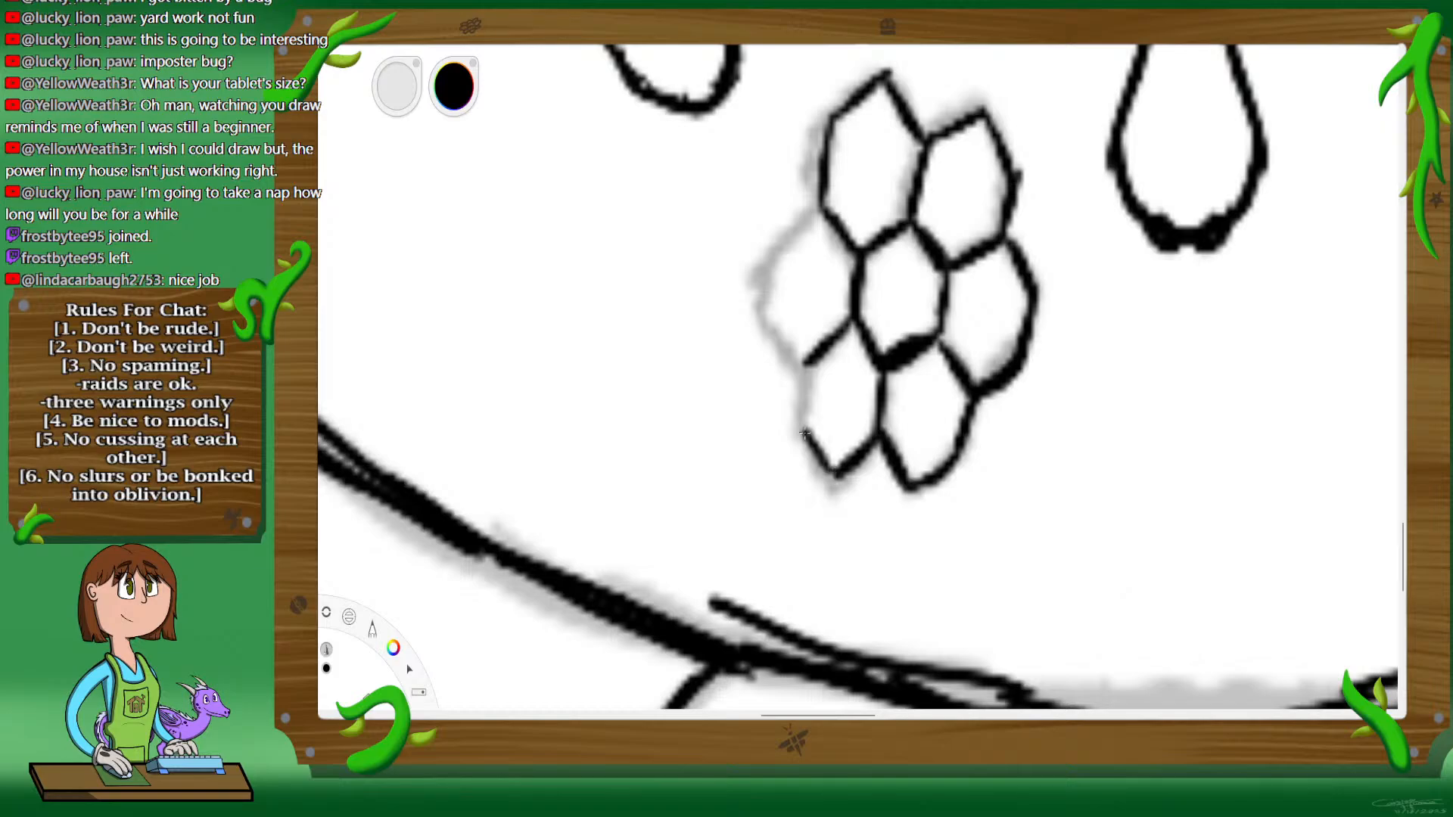
left_click_drag(809, 361, 798, 442)
left_click_drag(761, 301, 804, 357)
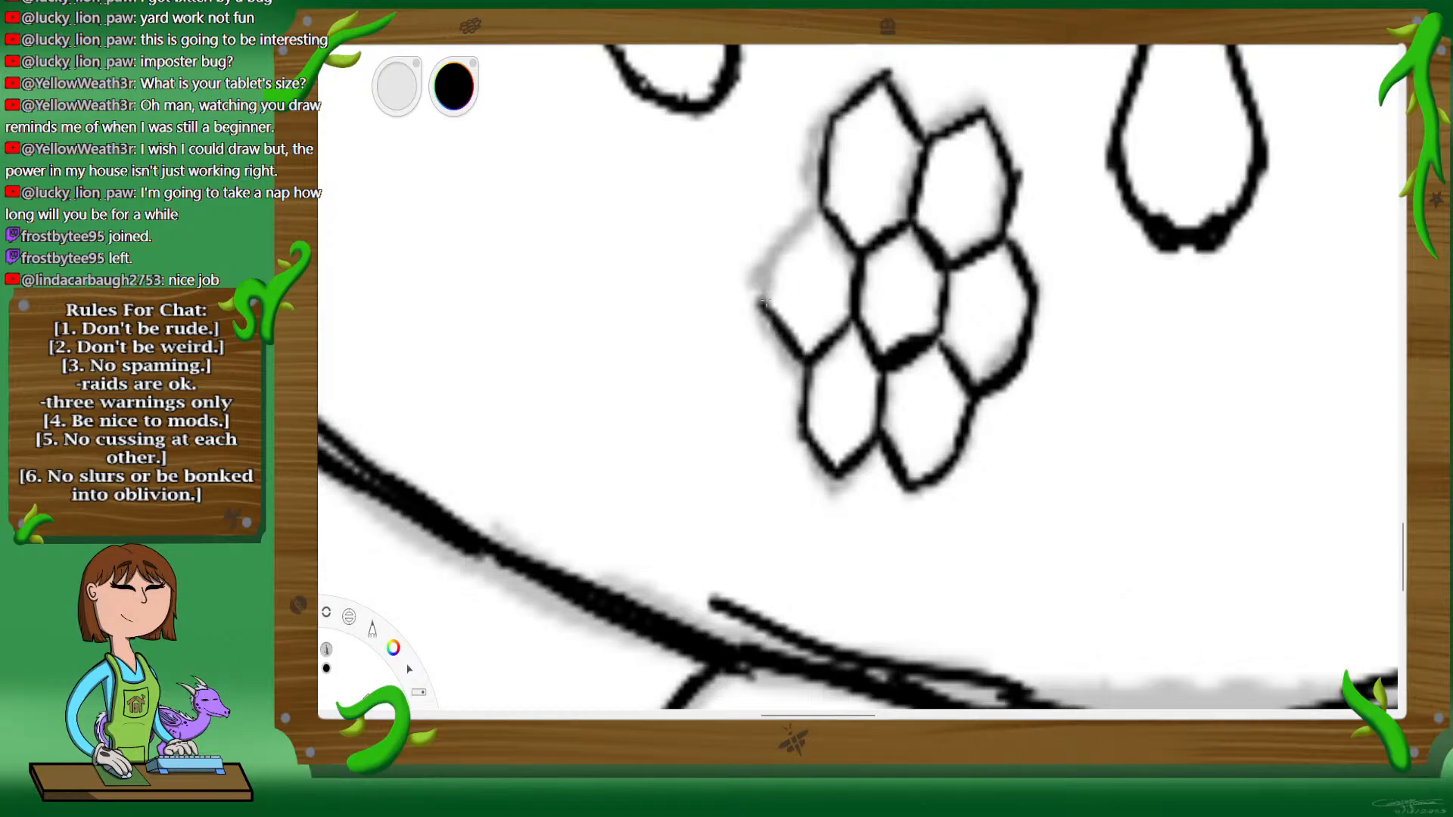
mouse_move(769, 261)
left_mouse_down()
mouse_move(766, 296)
mouse_move(769, 256)
mouse_move(824, 209)
left_mouse_up()
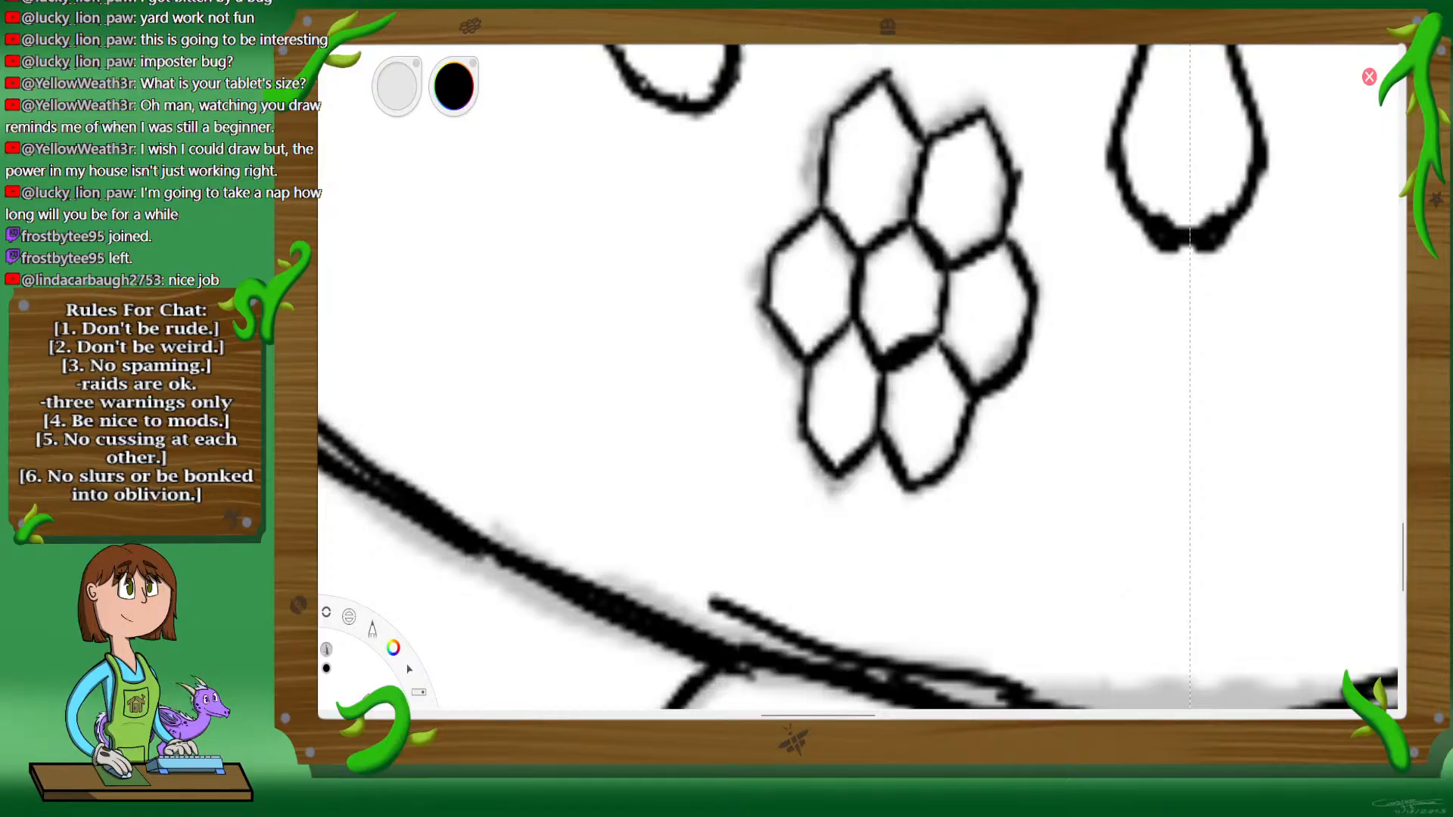
Step: Erase the black honeycomb lines, keeping the gray guide
key("space")
left_click_drag(873, 176, 850, 265)
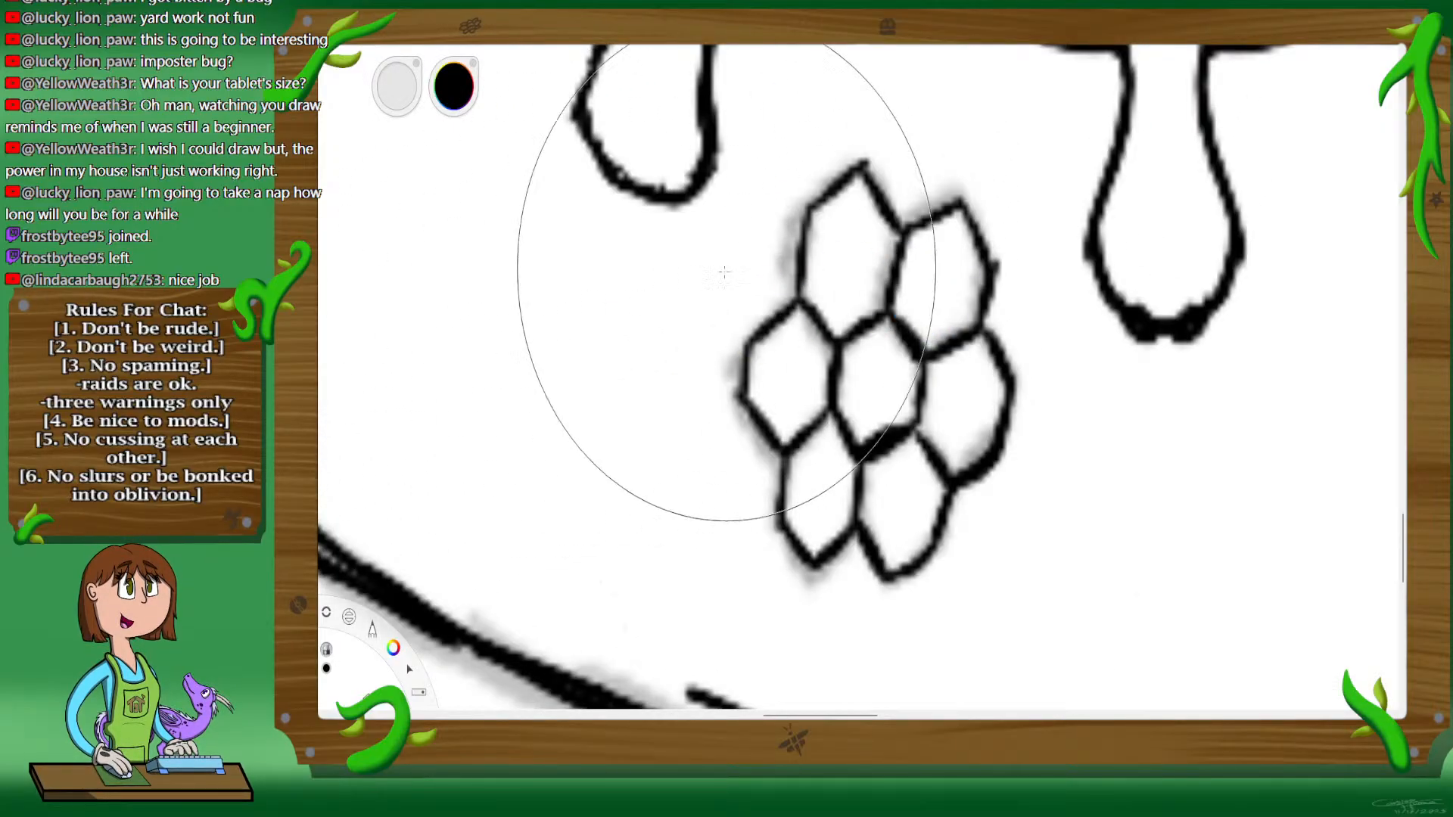
left_click_drag(872, 226, 858, 428)
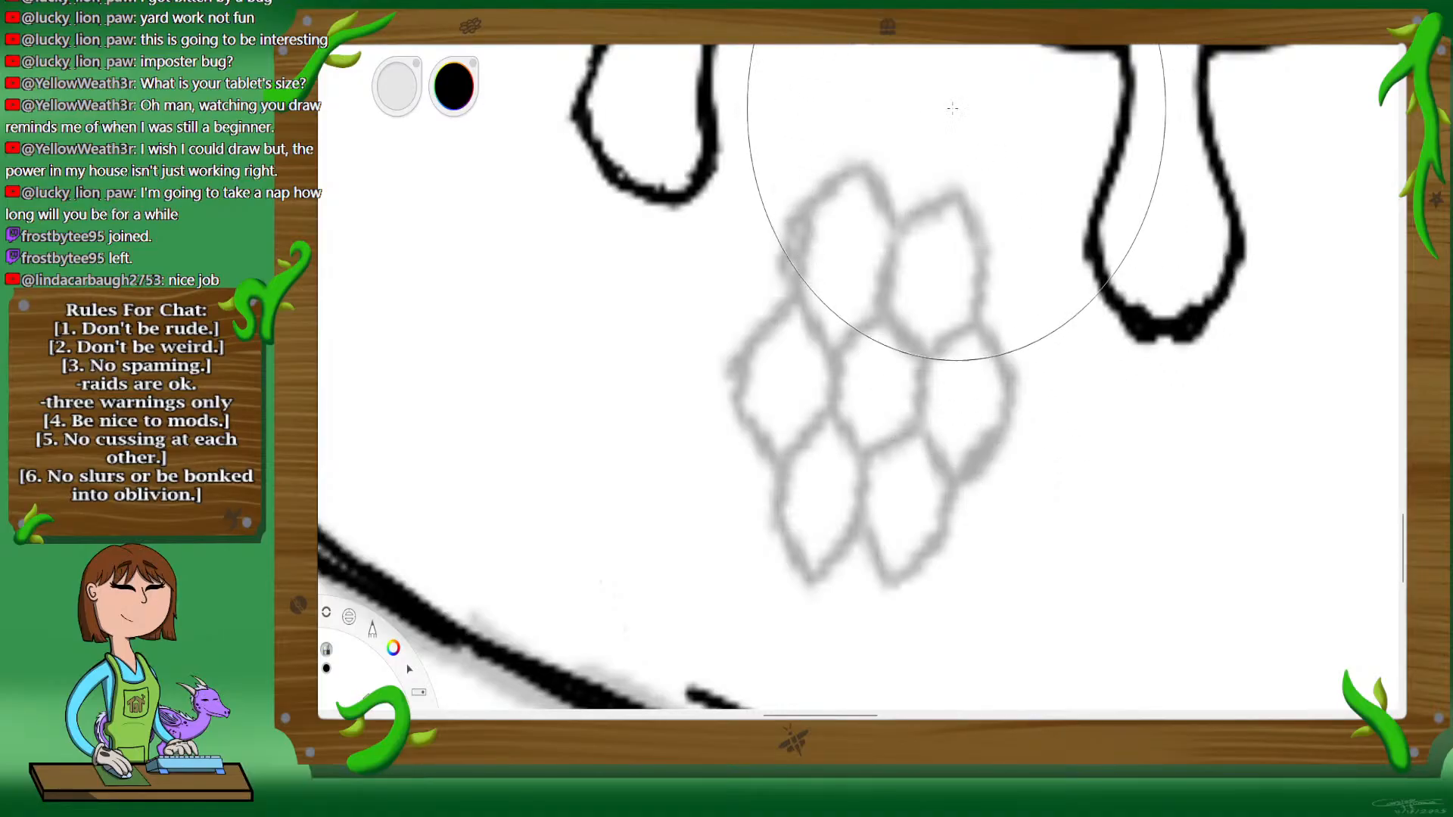
Step: Turn on symmetry and ink the honeycomb's central cell and upper-right cell over the gray guide
left_click(890, 32)
left_click(307, 181)
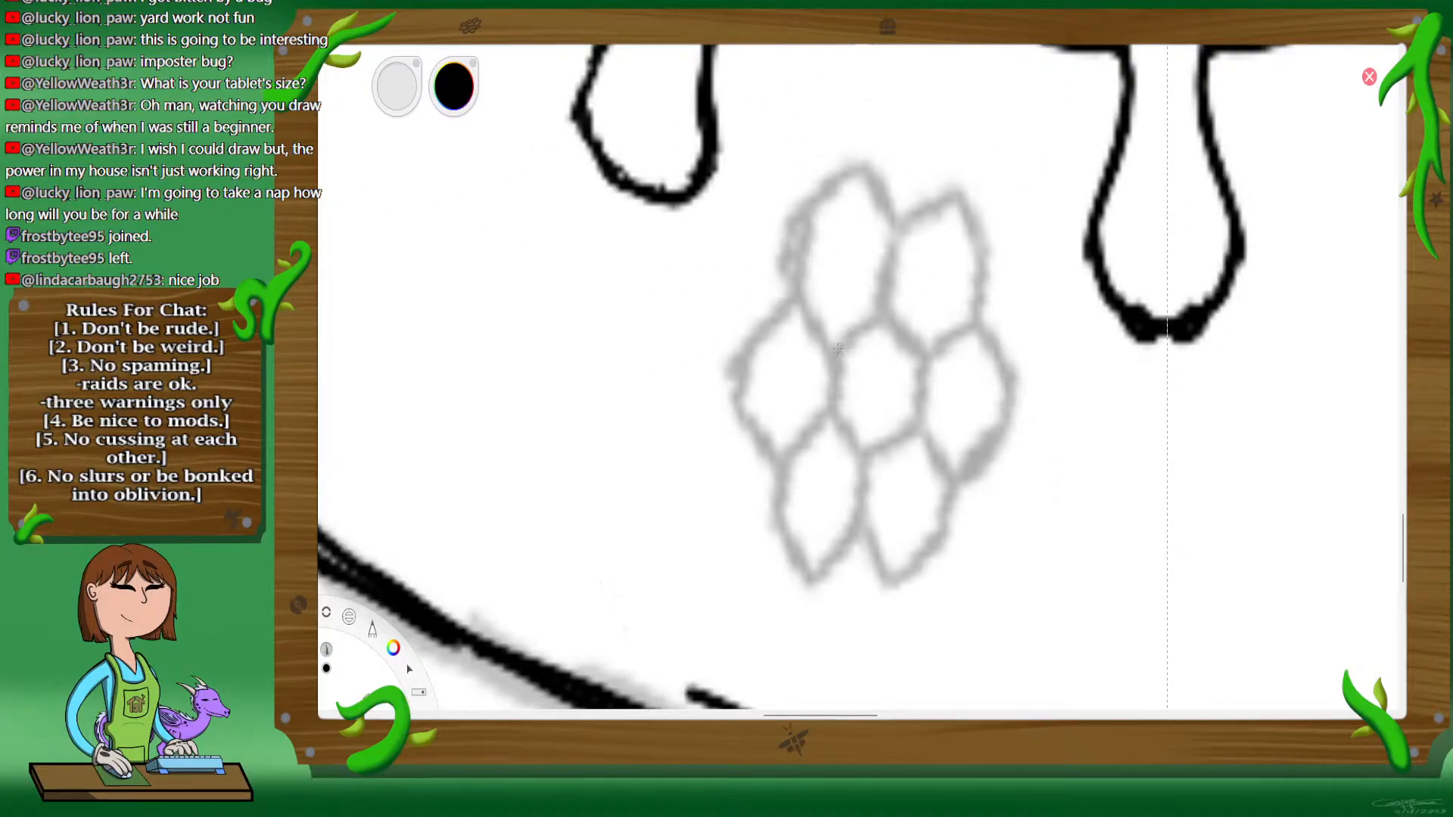
mouse_move(839, 349)
left_mouse_down()
mouse_move(897, 331)
mouse_move(908, 347)
mouse_move(836, 388)
mouse_move(833, 405)
mouse_move(870, 454)
mouse_move(913, 425)
left_mouse_up()
left_click_drag(921, 362, 913, 425)
left_click_drag(922, 353, 976, 327)
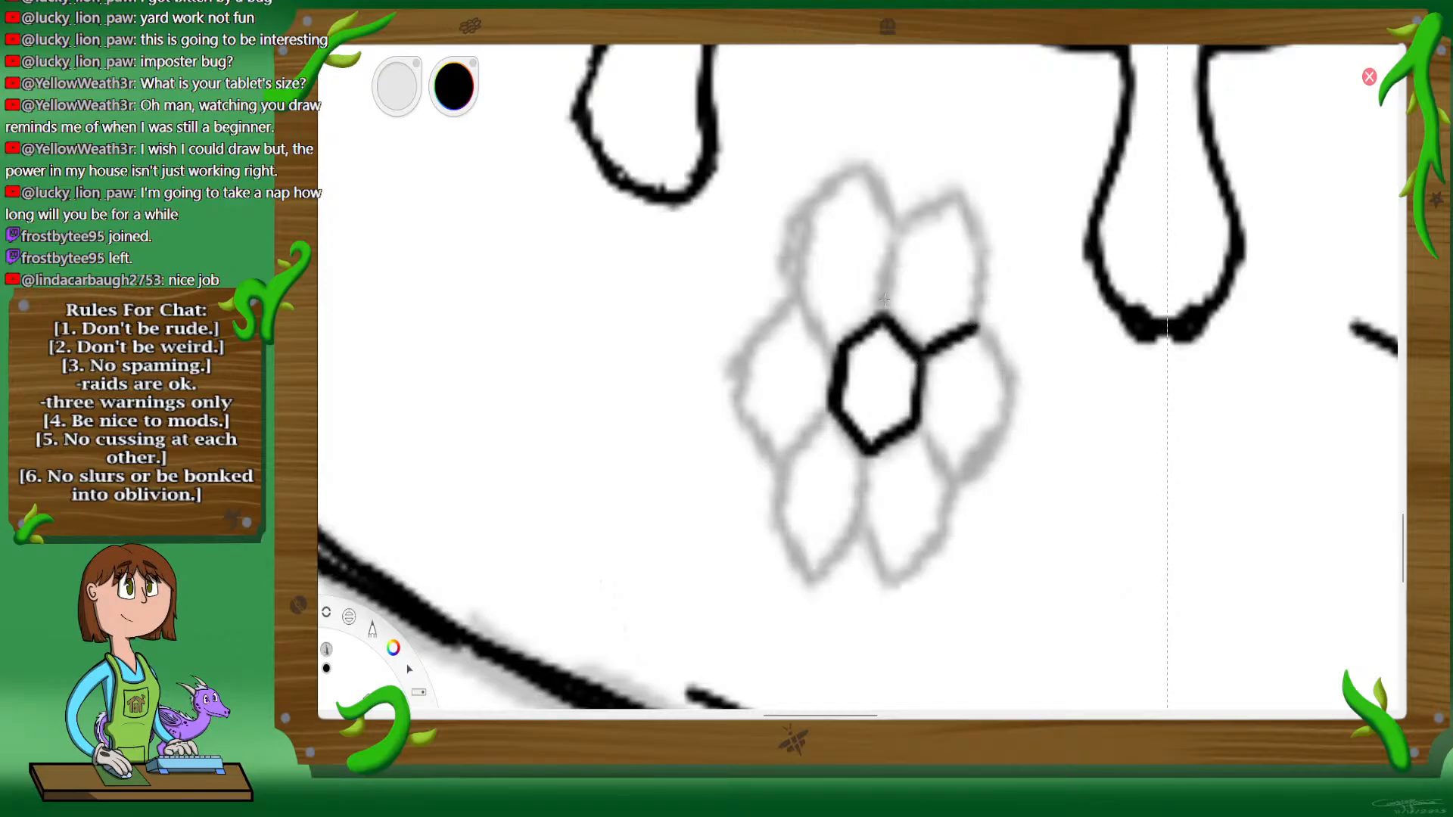
mouse_move(894, 230)
left_mouse_down()
mouse_move(878, 314)
mouse_move(895, 226)
left_mouse_up()
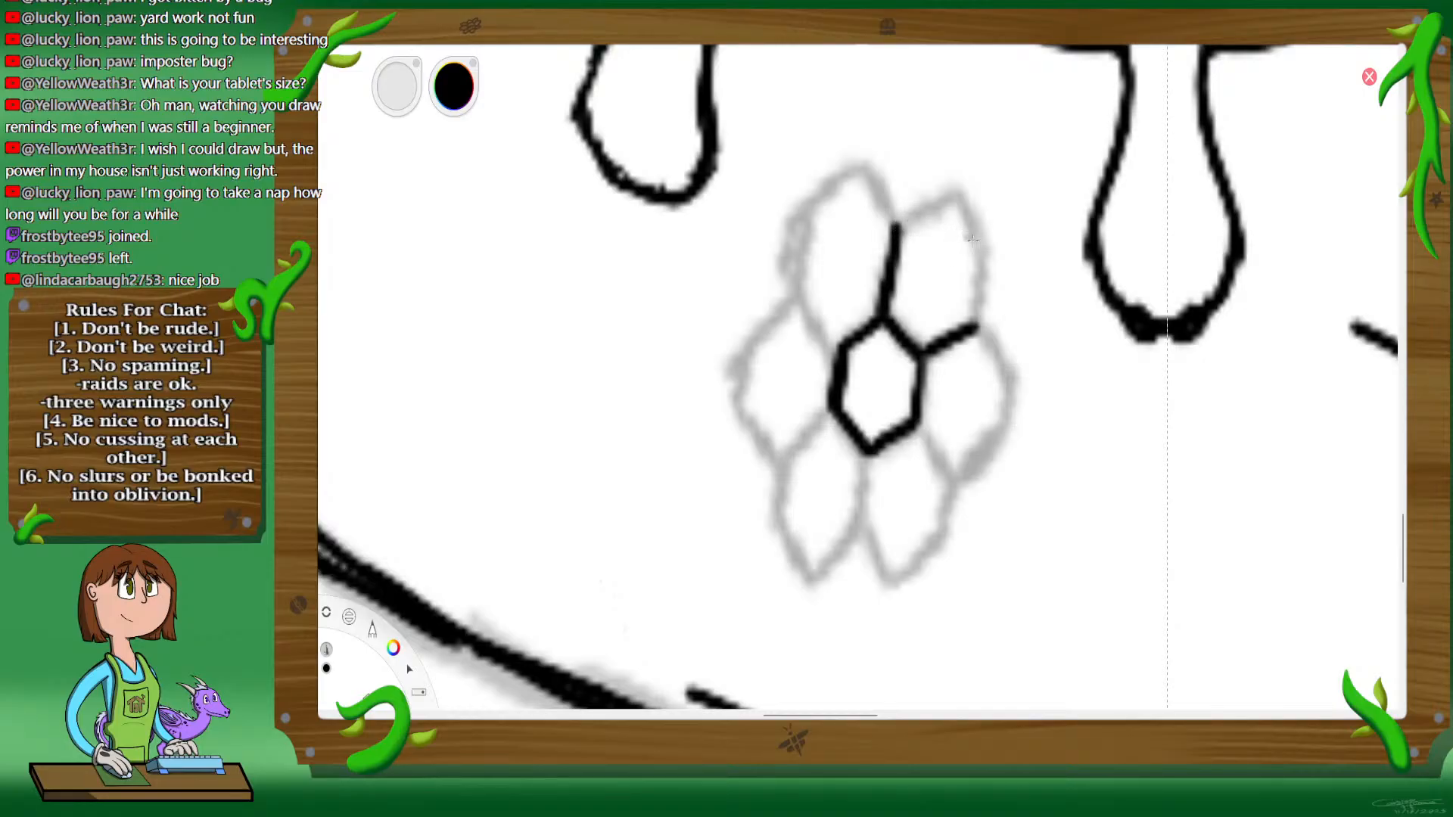
left_click_drag(982, 252, 973, 330)
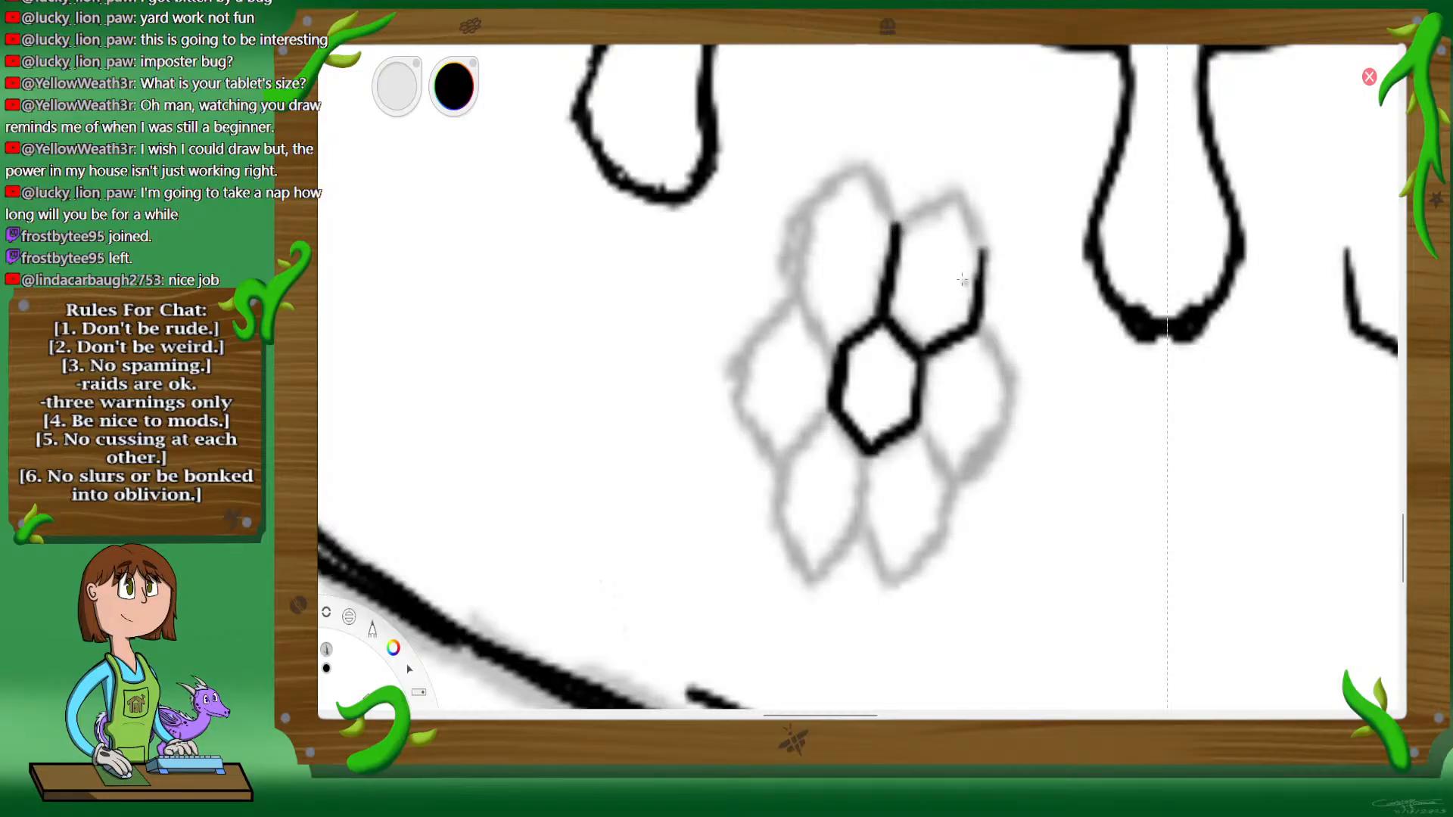
mouse_move(899, 227)
left_mouse_down()
mouse_move(956, 190)
mouse_move(983, 254)
left_mouse_up()
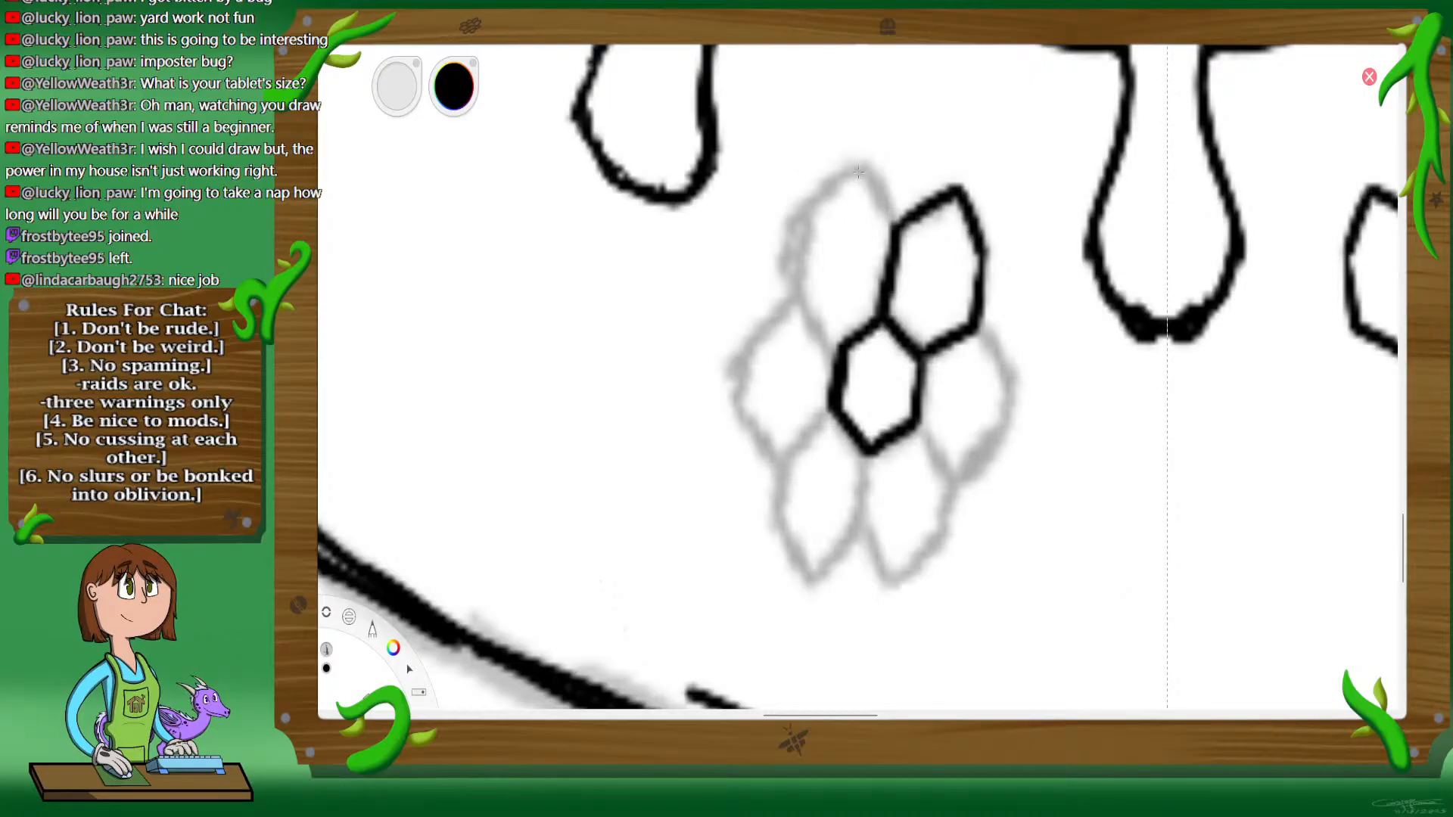
Step: Ink the honeycomb's upper-left cell, joining it to the central and upper-right cells
left_click_drag(859, 173, 893, 221)
mouse_move(853, 168)
left_mouse_down()
mouse_move(803, 205)
mouse_move(787, 278)
left_mouse_up()
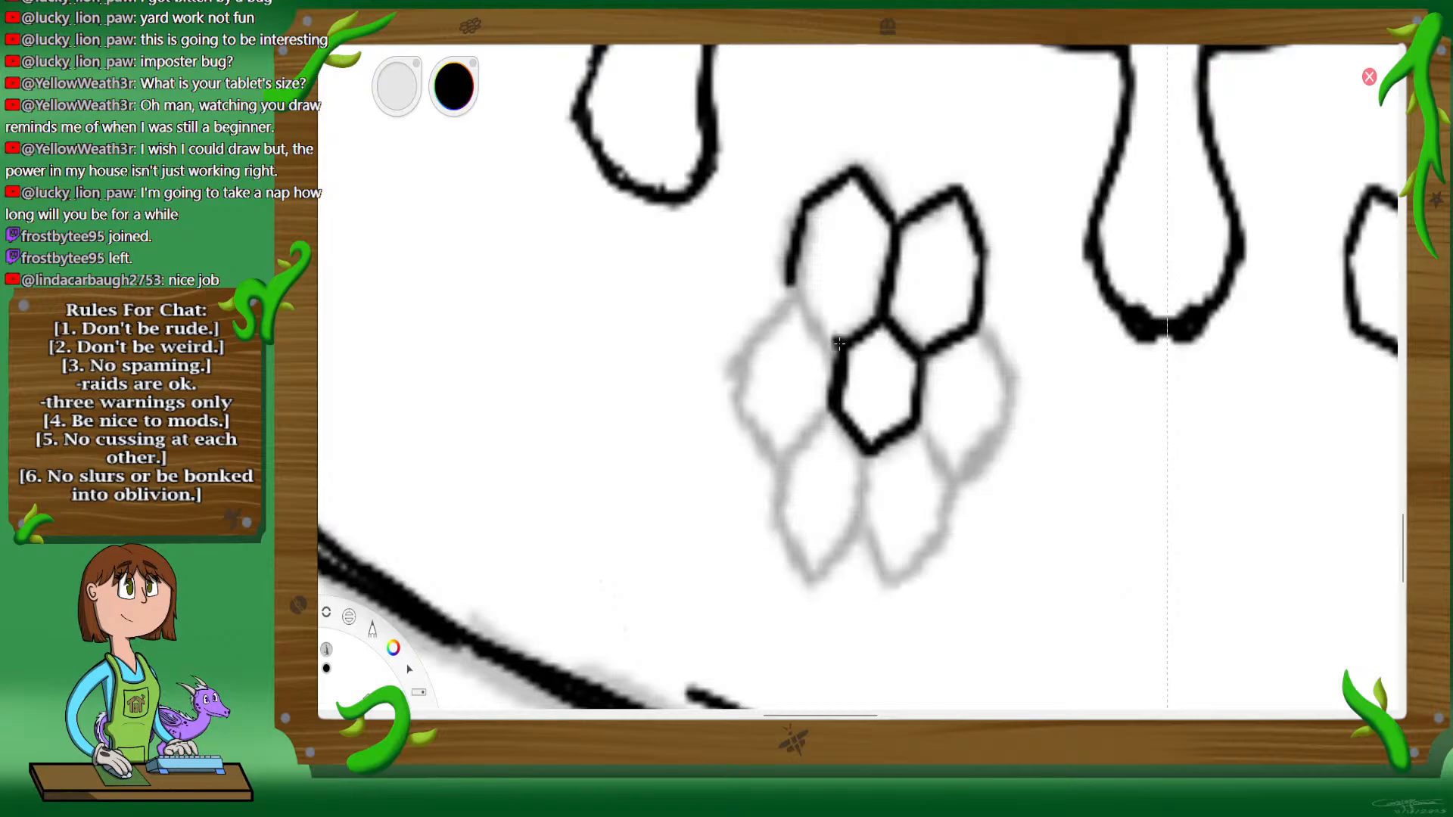
left_click_drag(839, 344, 815, 319)
left_click_drag(804, 225, 796, 311)
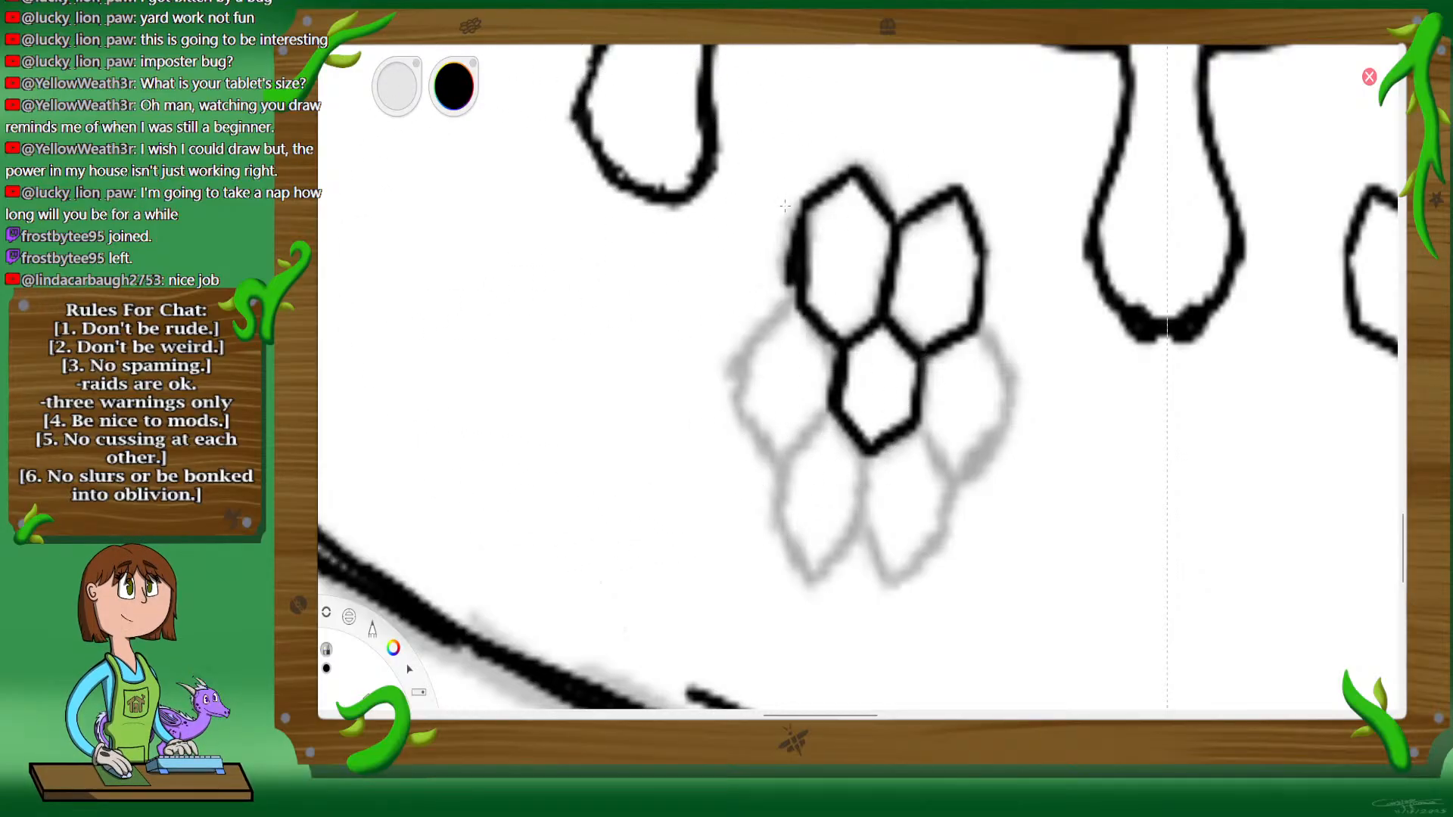
Step: Redraw the upper-left honeycomb cell's outer edge farther inward and ink the middle-left cell below it
mouse_move(784, 206)
left_mouse_down()
mouse_move(775, 263)
mouse_move(780, 230)
left_mouse_up()
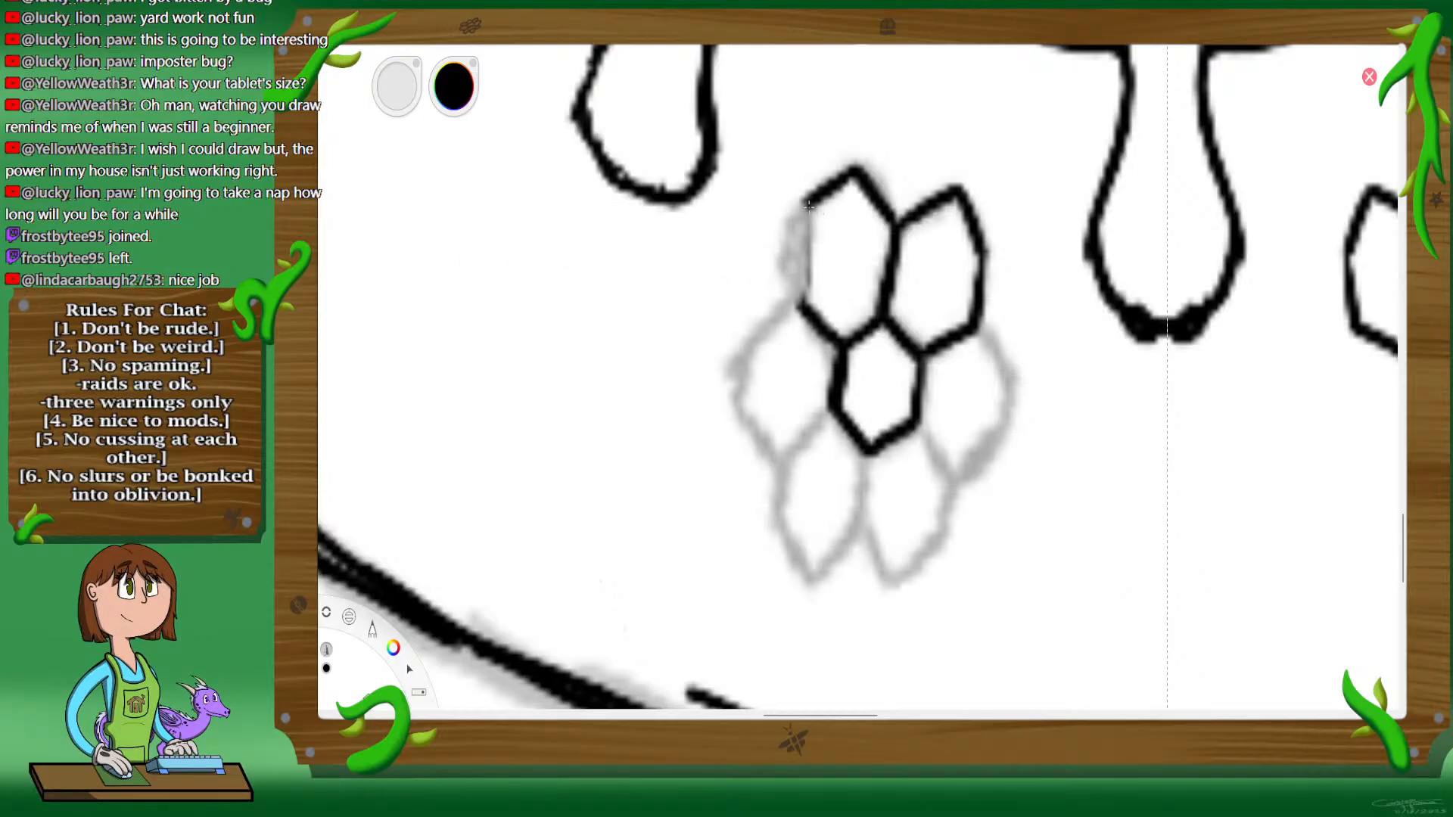
mouse_move(809, 204)
left_mouse_down()
mouse_move(801, 297)
mouse_move(812, 202)
mouse_move(797, 285)
left_mouse_up()
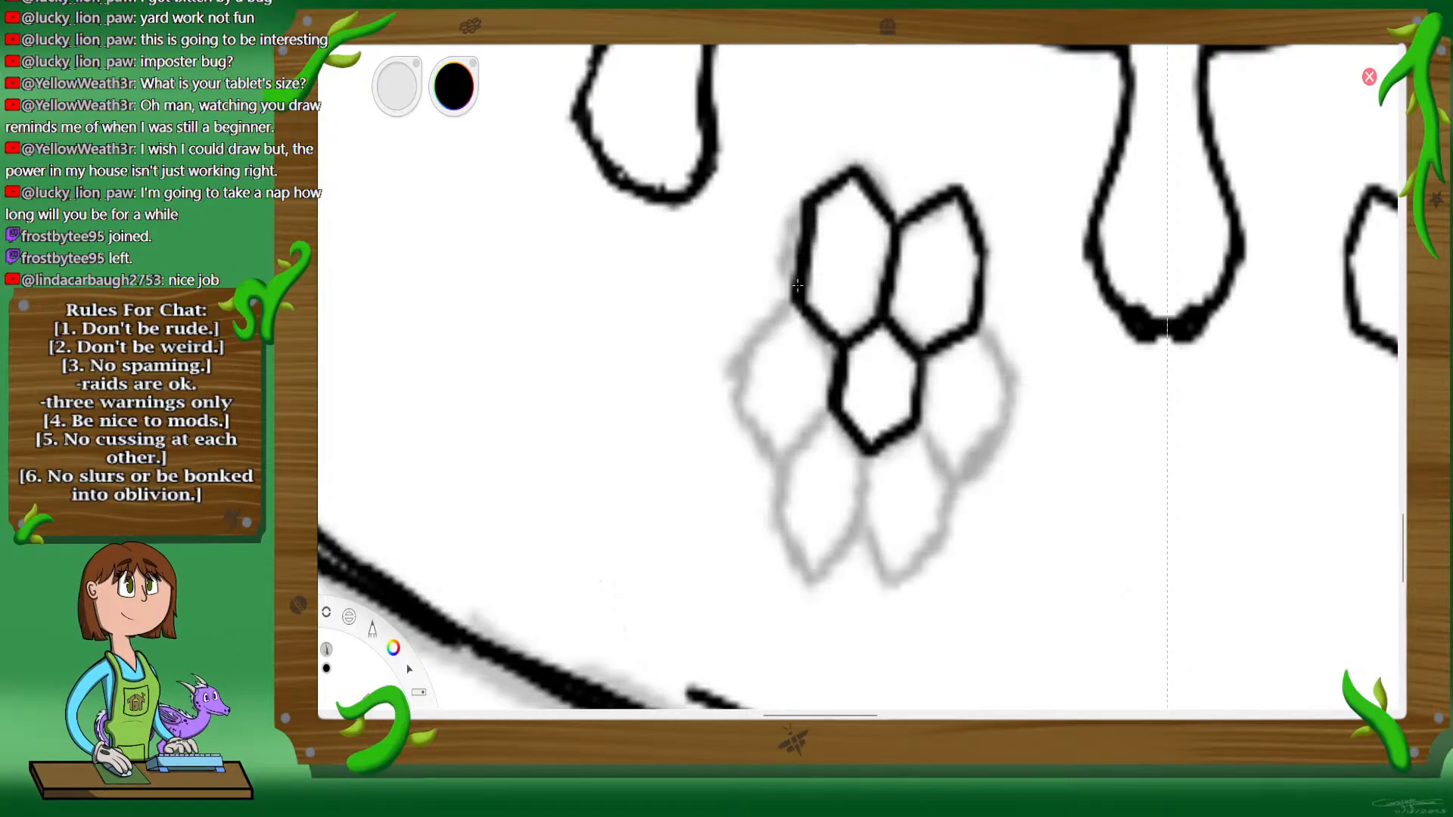
mouse_move(811, 206)
left_mouse_down()
mouse_move(798, 303)
mouse_move(799, 249)
mouse_move(794, 309)
mouse_move(754, 342)
mouse_move(758, 361)
mouse_move(753, 344)
mouse_move(753, 408)
mouse_move(780, 429)
mouse_move(832, 414)
mouse_move(759, 415)
mouse_move(872, 450)
mouse_move(871, 519)
left_mouse_up()
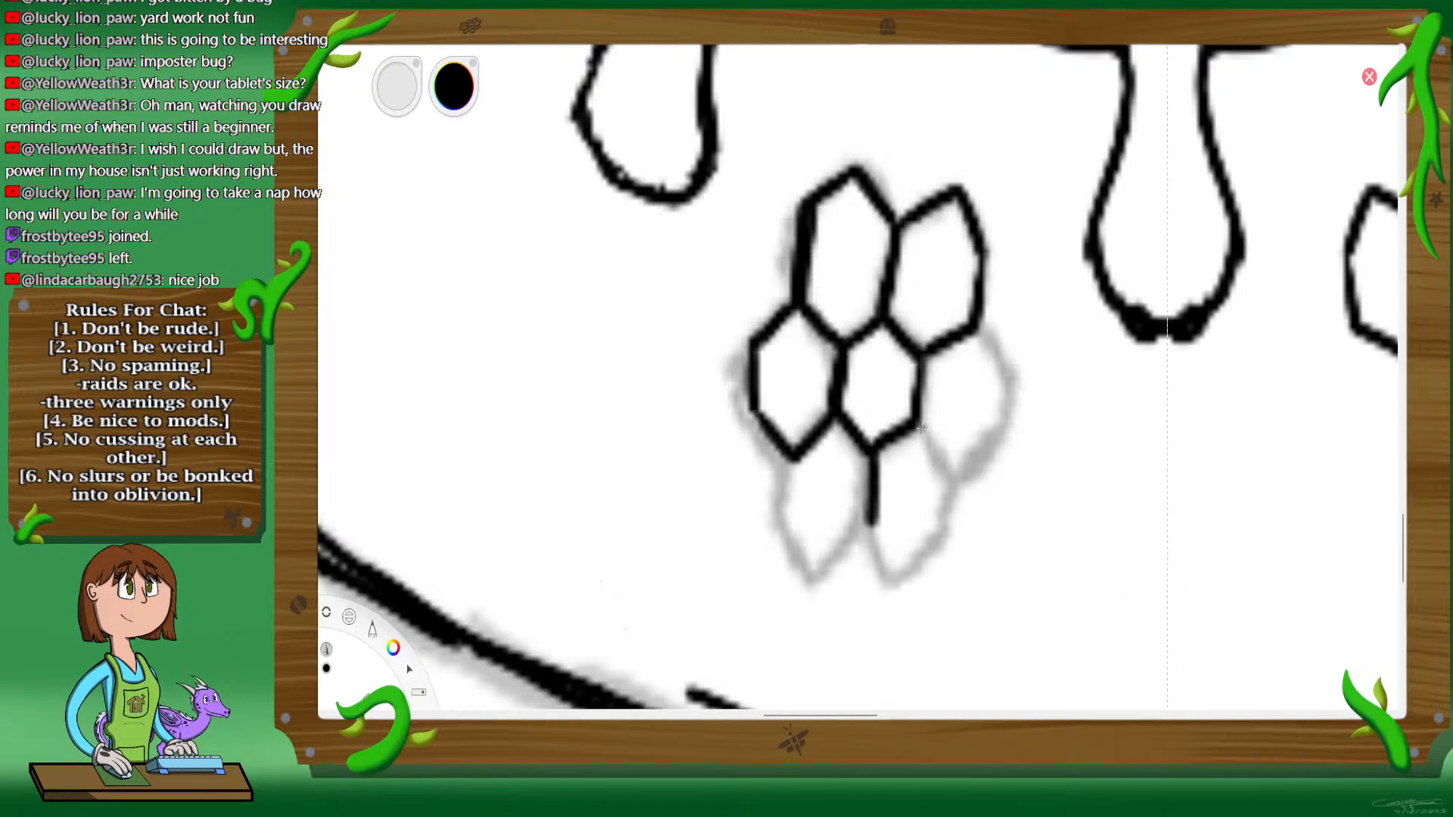
Step: Ink the middle-right, lower-right and lower-left cells to complete the seven-cell honeycomb around the central cell
left_click_drag(921, 428, 958, 465)
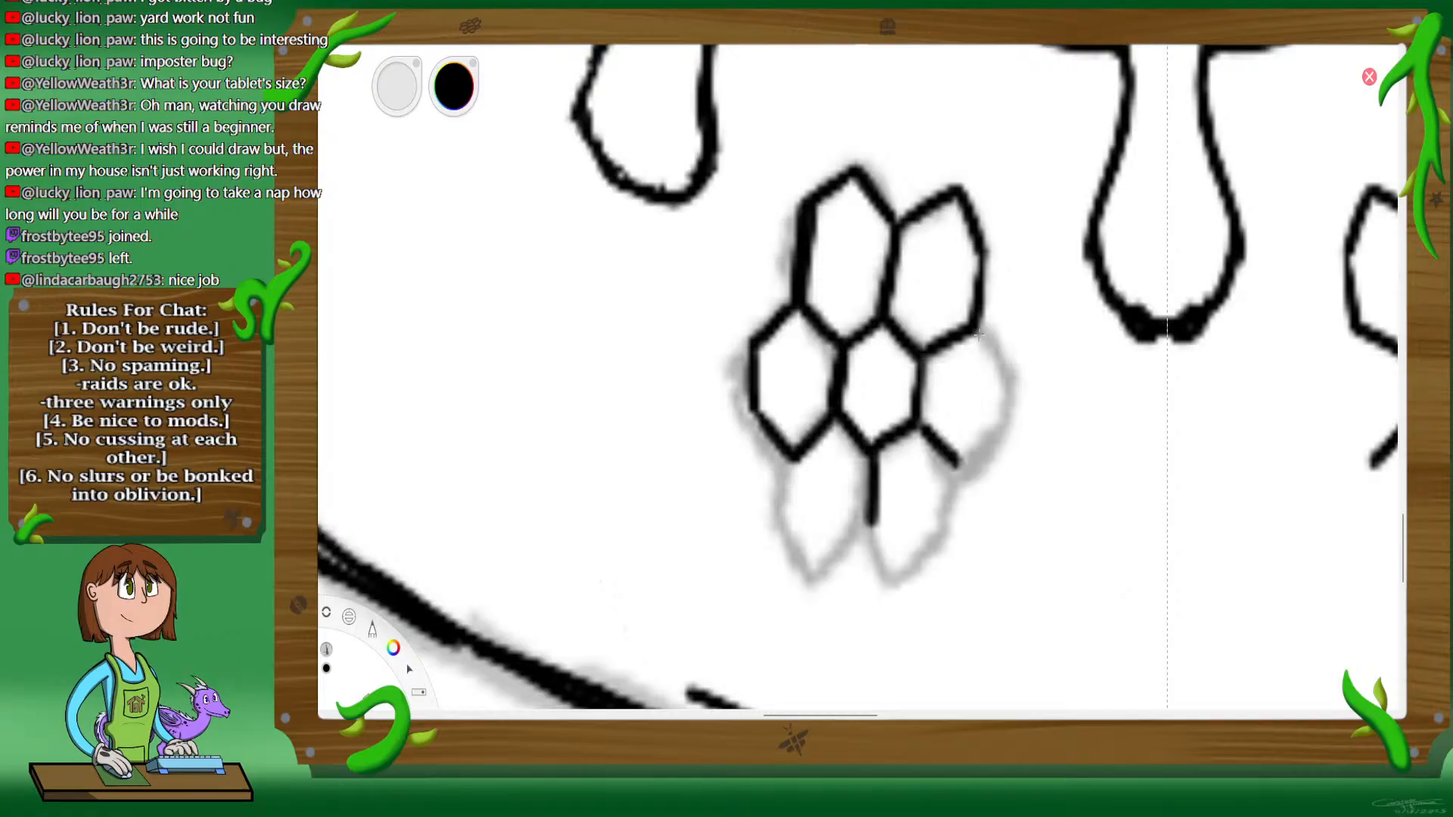
mouse_move(979, 334)
left_mouse_down()
mouse_move(995, 432)
mouse_move(957, 462)
mouse_move(996, 433)
mouse_move(954, 527)
mouse_move(874, 525)
mouse_move(911, 577)
mouse_move(953, 529)
left_mouse_up()
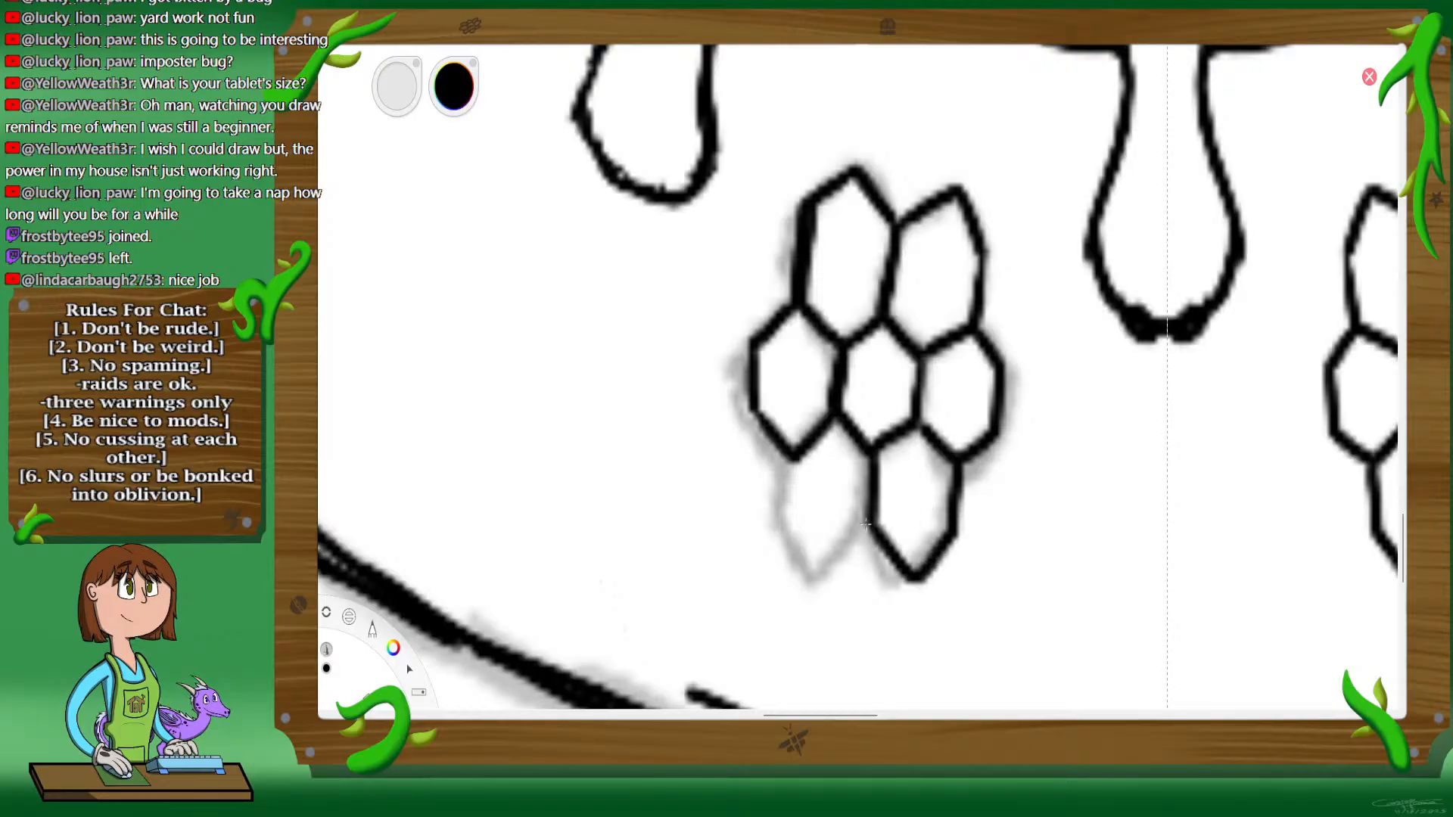
left_click_drag(867, 522, 820, 576)
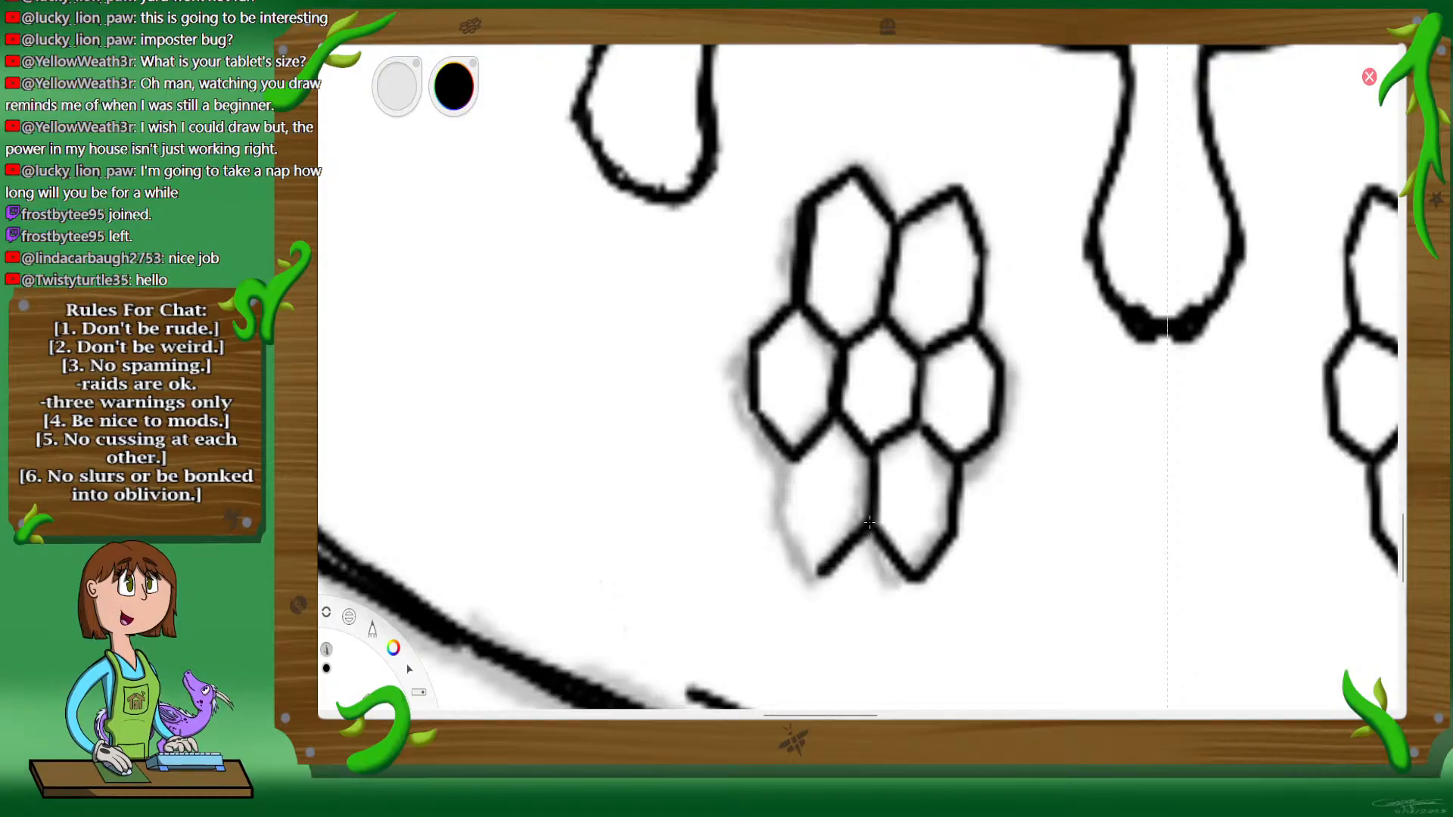
mouse_move(794, 458)
left_mouse_down()
mouse_move(799, 505)
mouse_move(833, 549)
left_mouse_up()
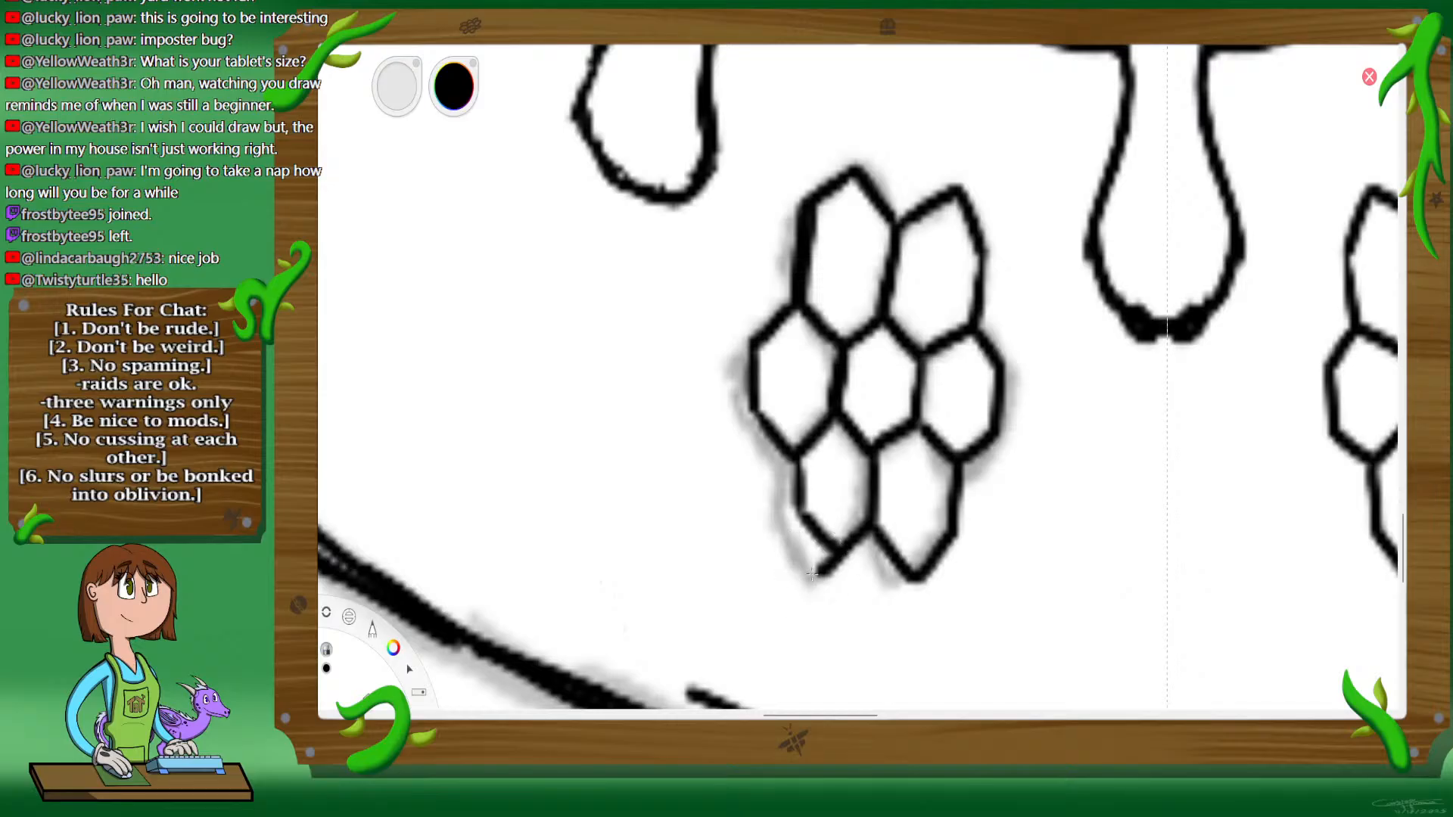
Step: Trim the lower tips of the two bottom honeycomb cells and thicken their outer edges
left_click_drag(821, 577, 831, 562)
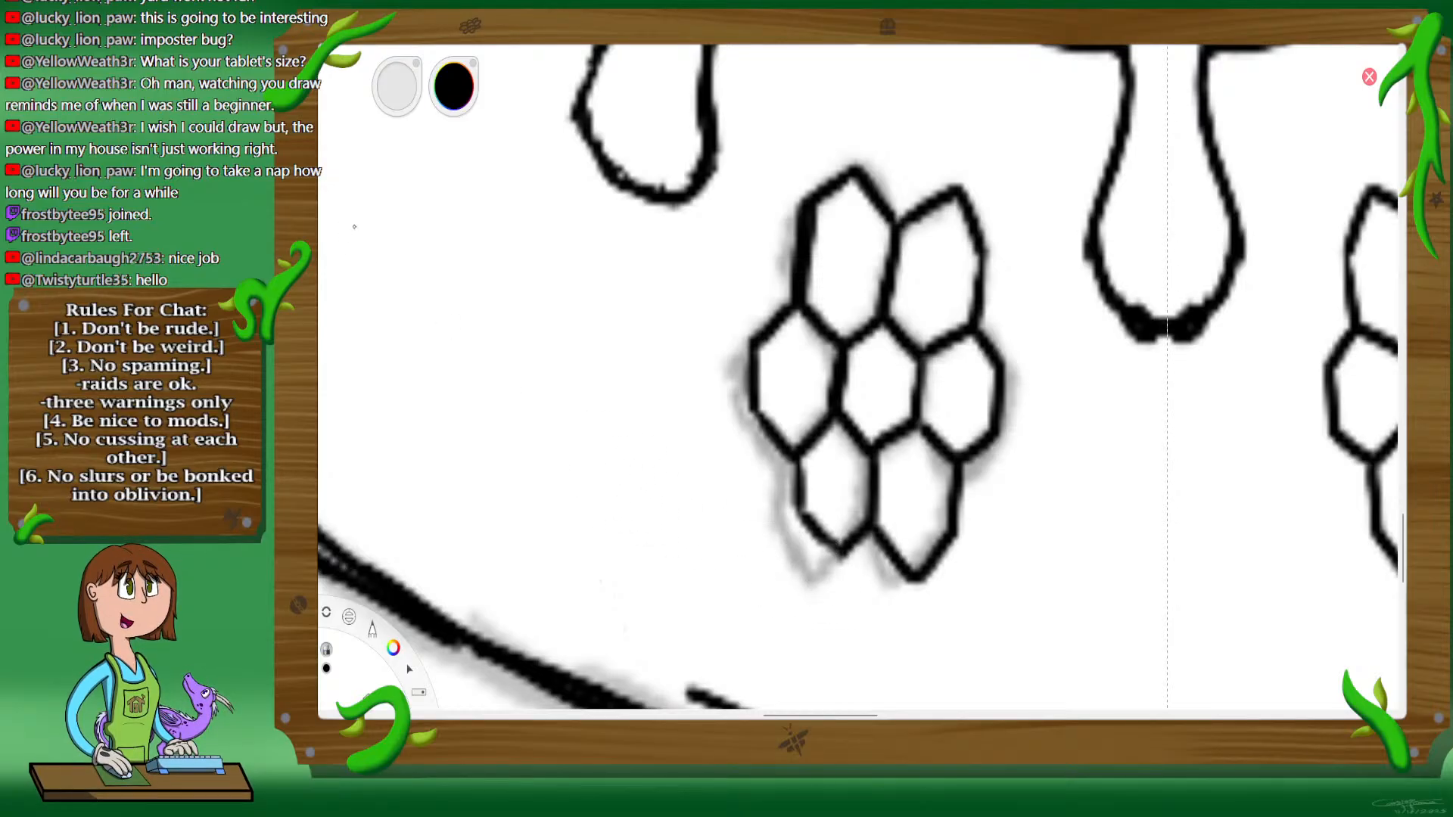
mouse_move(800, 520)
left_mouse_down()
mouse_move(833, 556)
mouse_move(805, 459)
left_mouse_up()
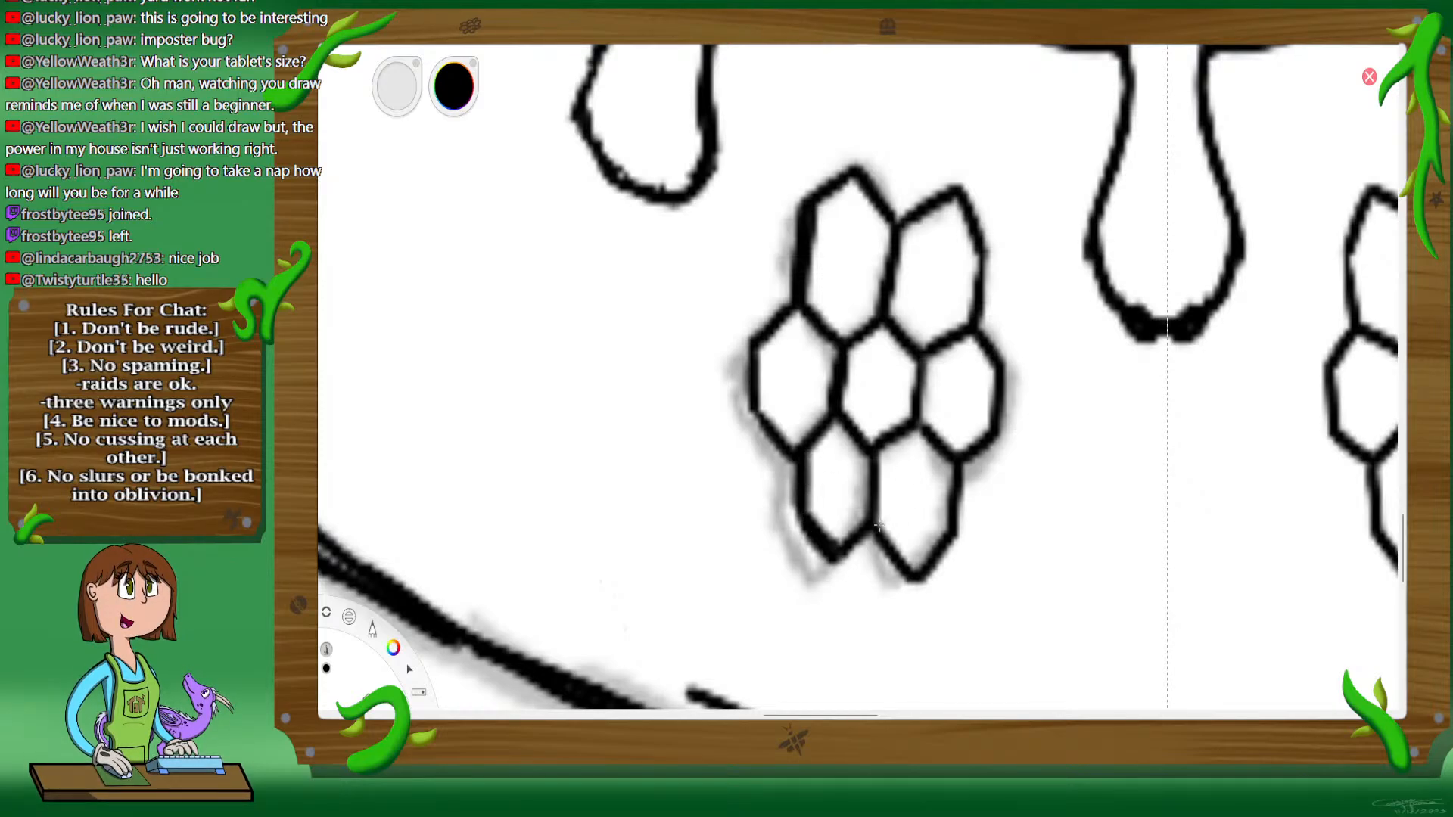
mouse_move(878, 524)
left_mouse_down()
mouse_move(927, 562)
mouse_move(953, 527)
mouse_move(954, 461)
left_mouse_up()
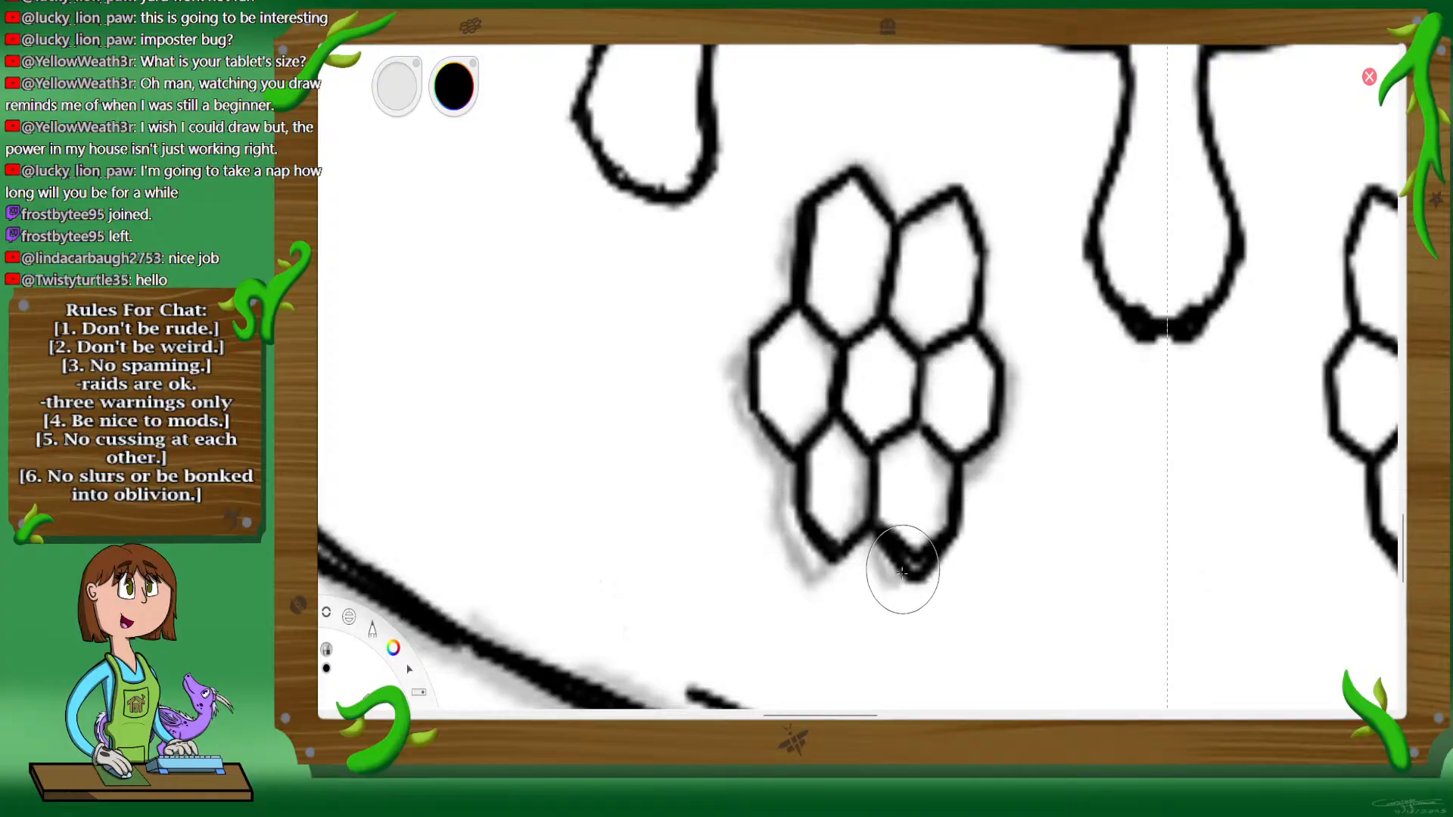
mouse_move(903, 572)
left_mouse_down()
mouse_move(900, 561)
mouse_move(941, 570)
mouse_move(967, 535)
left_mouse_up()
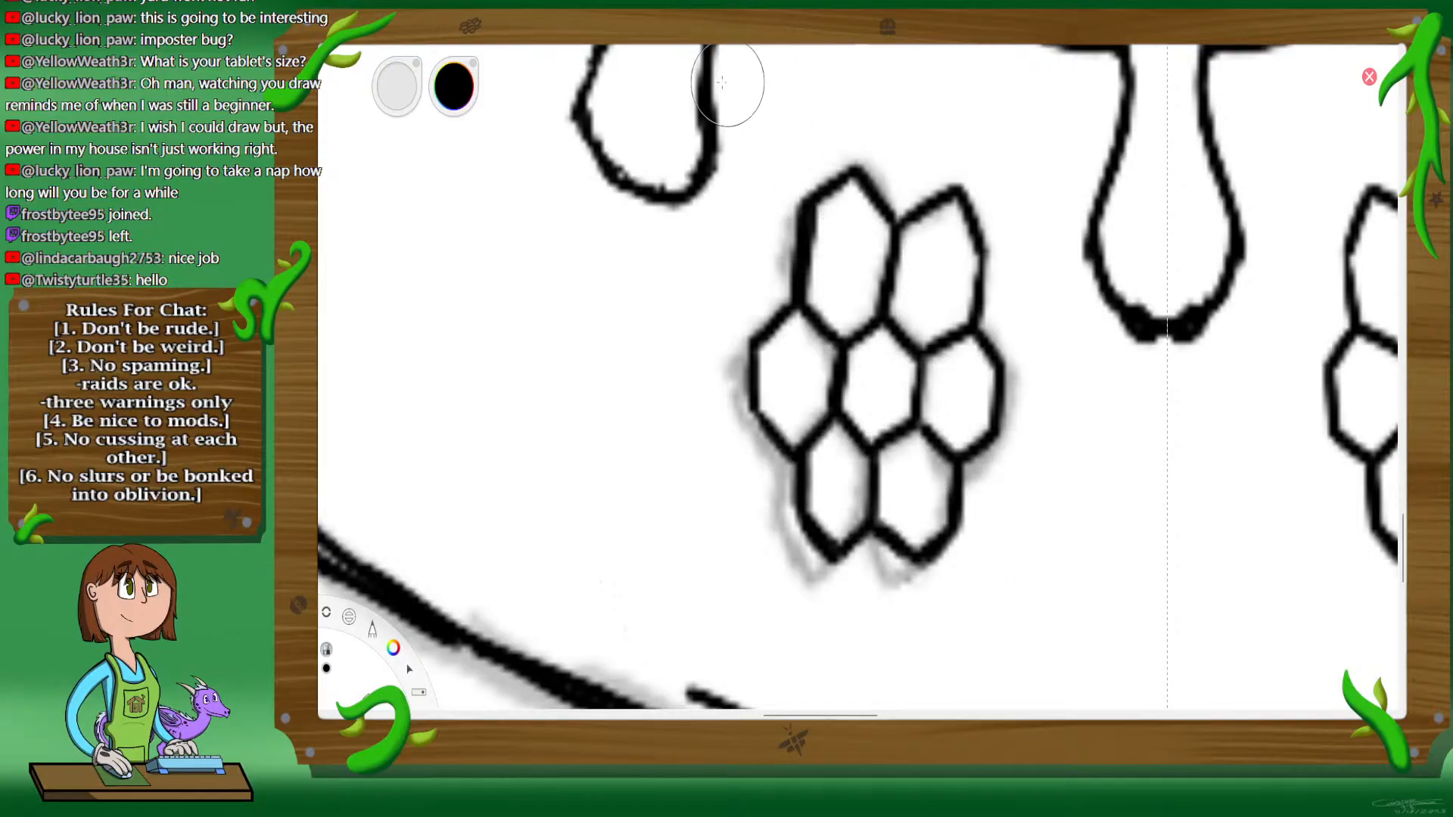
Step: Start a smaller honeycomb farther left on the cup, inking its narrow central cell plus the upper-right and middle-right cells
key("space")
left_click_drag(906, 391, 1051, 373)
left_click_drag(817, 387, 981, 351)
left_click_drag(939, 396, 968, 352)
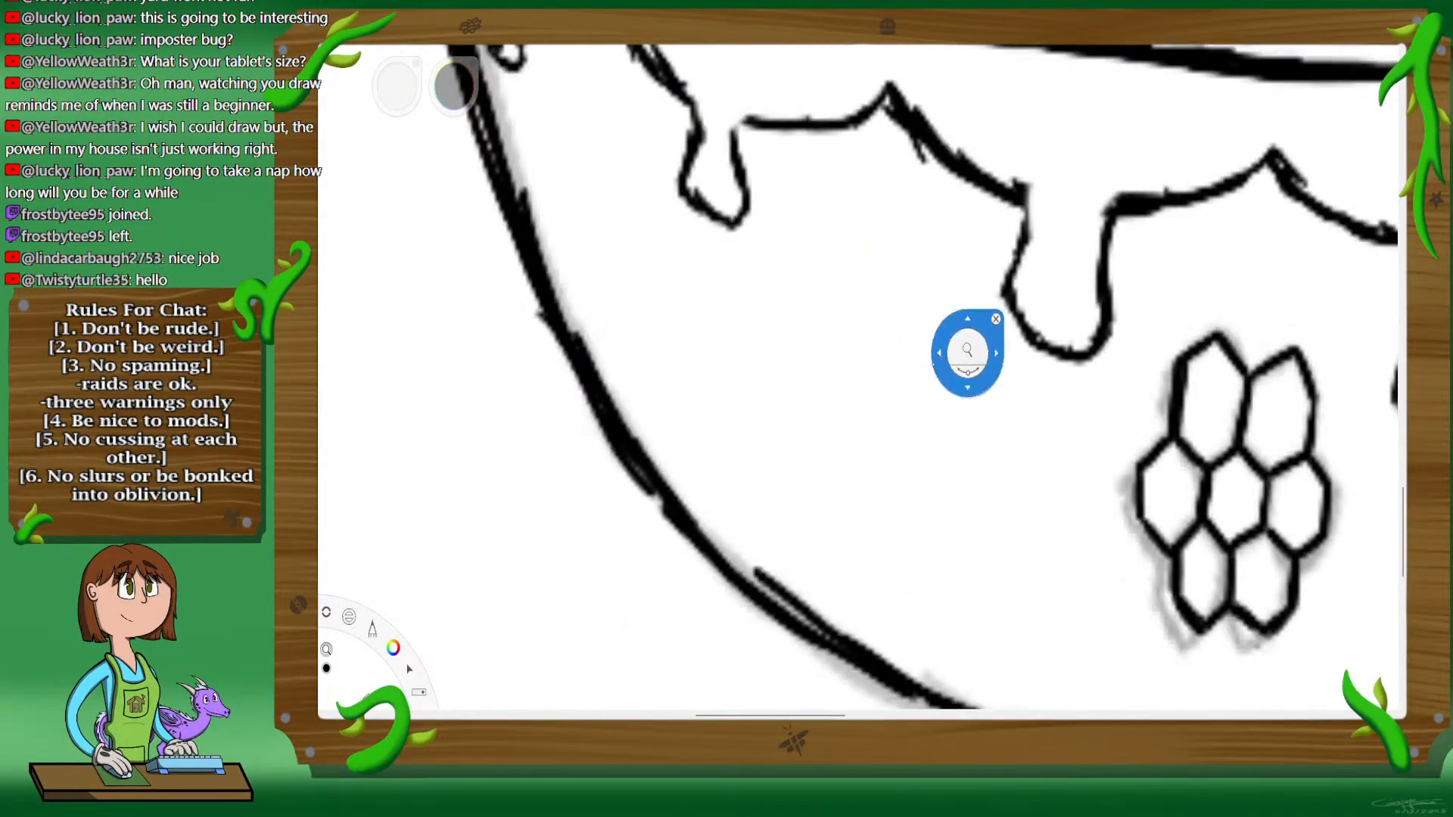
left_click_drag(886, 425, 894, 415)
left_click_drag(931, 337, 962, 377)
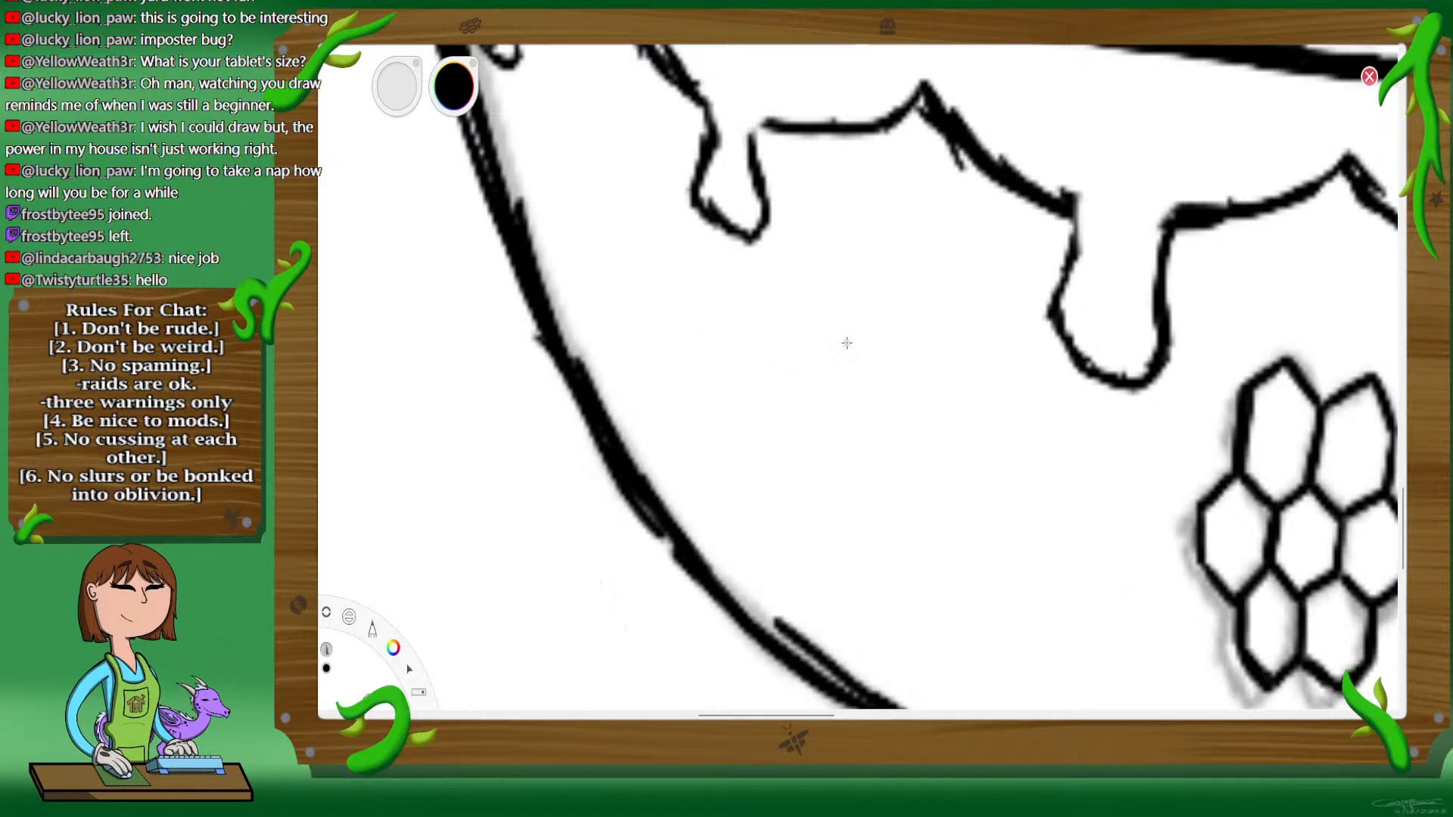
mouse_move(847, 334)
left_mouse_down()
mouse_move(842, 377)
mouse_move(867, 319)
left_mouse_up()
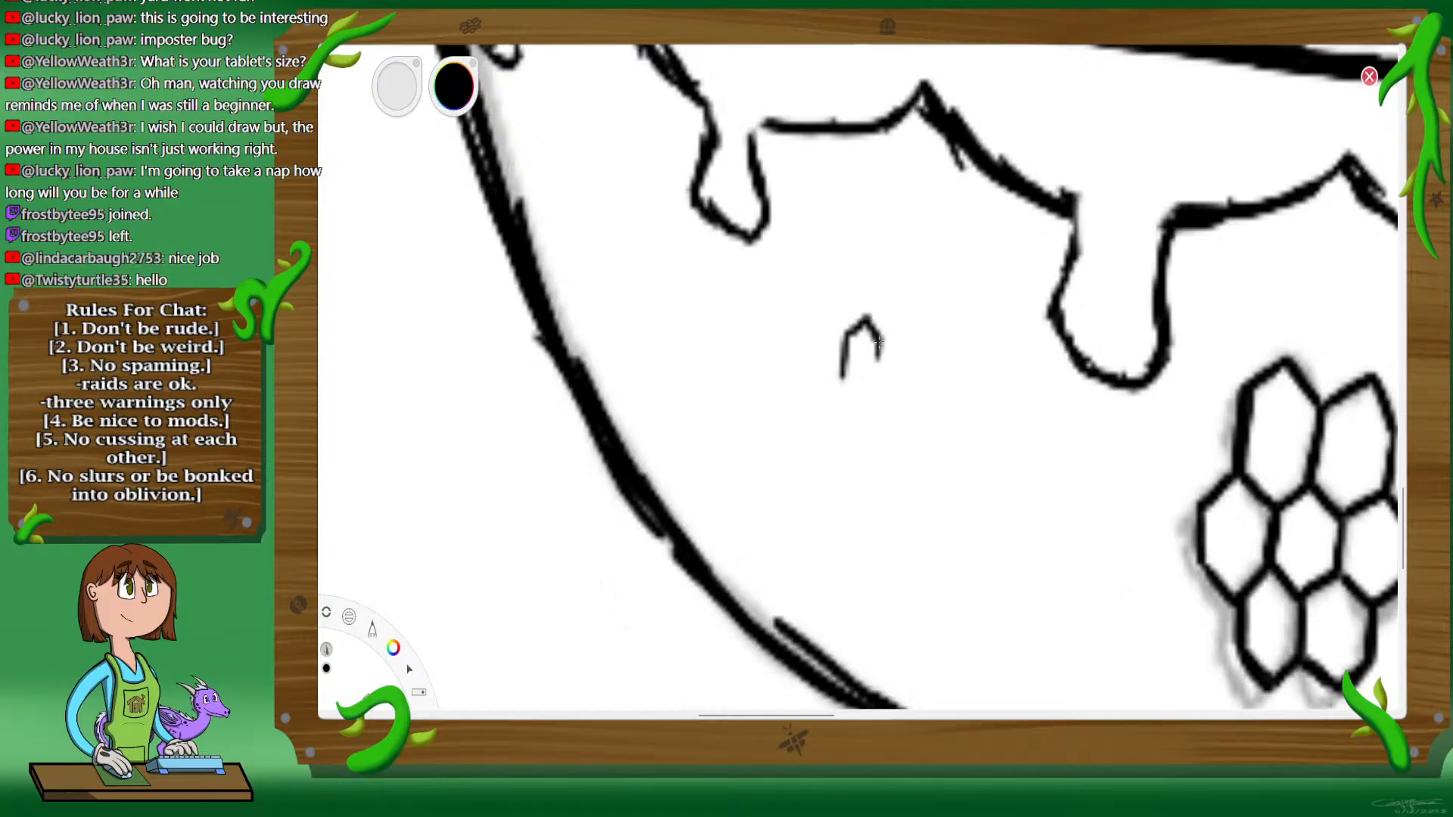
left_click_drag(843, 379, 856, 401)
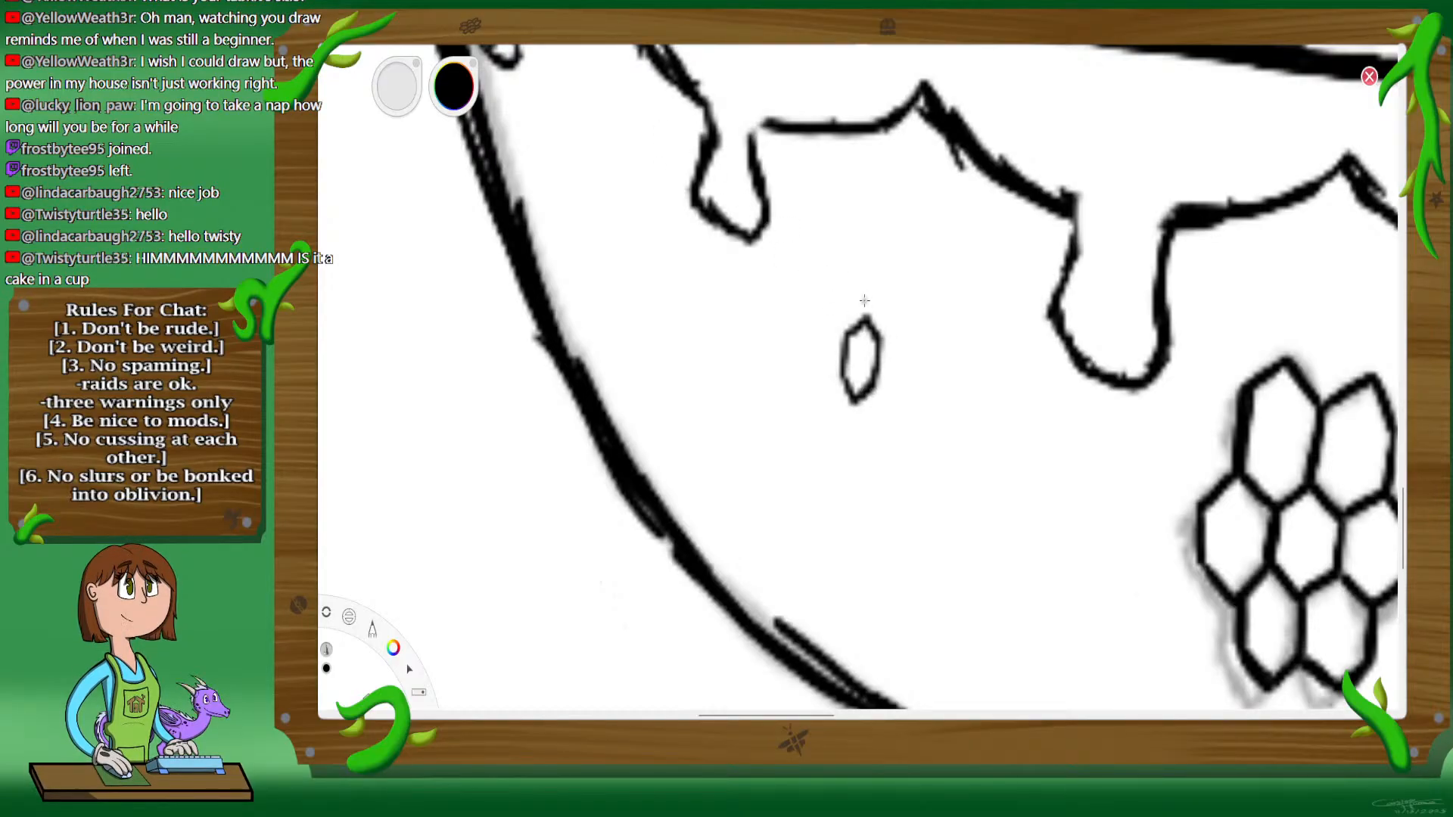
mouse_move(871, 287)
left_mouse_down()
mouse_move(866, 316)
mouse_move(897, 260)
mouse_move(914, 296)
mouse_move(902, 326)
mouse_move(912, 293)
left_mouse_up()
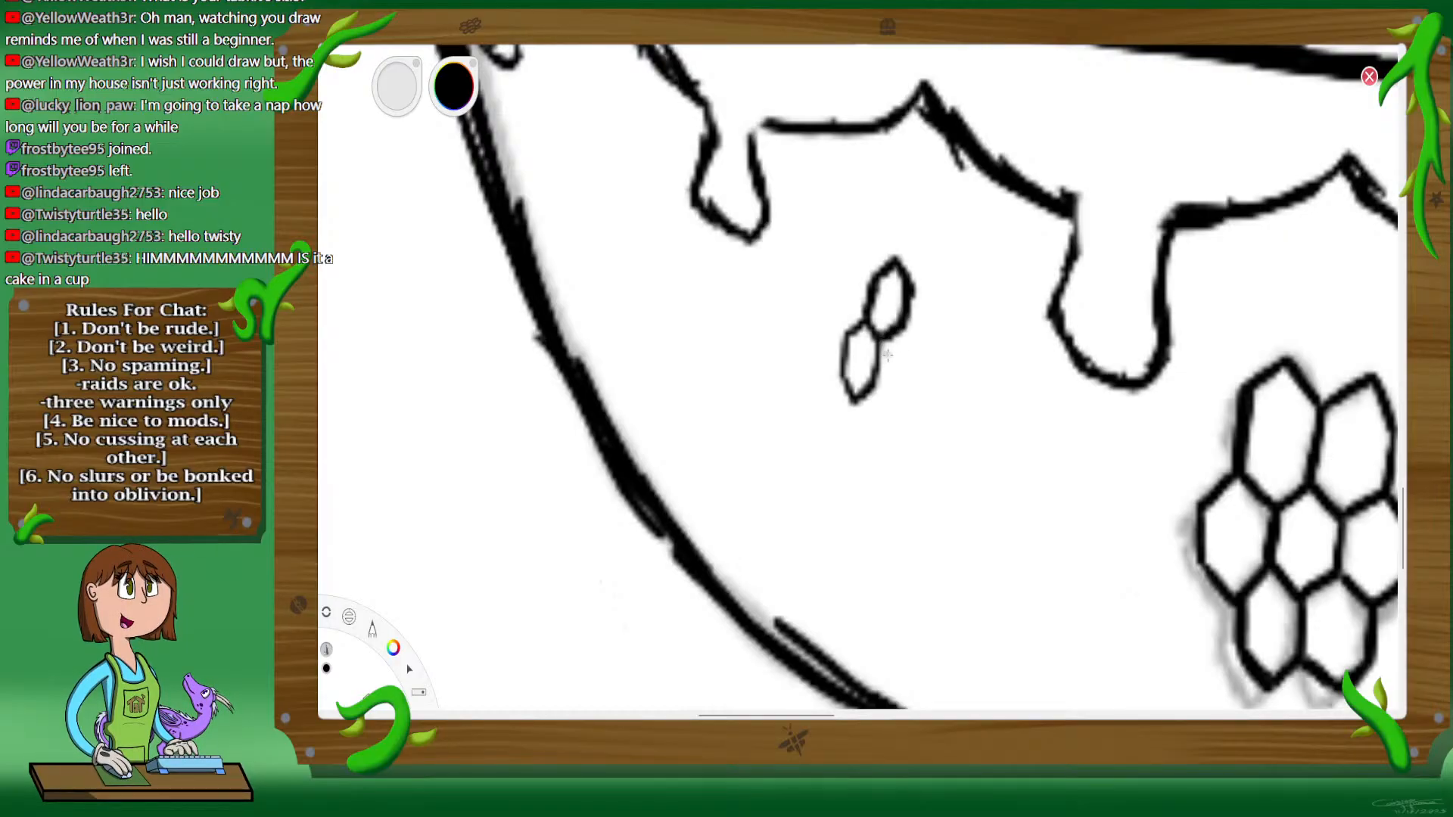
mouse_move(876, 386)
left_mouse_down()
mouse_move(893, 404)
mouse_move(914, 389)
mouse_move(921, 350)
left_mouse_up()
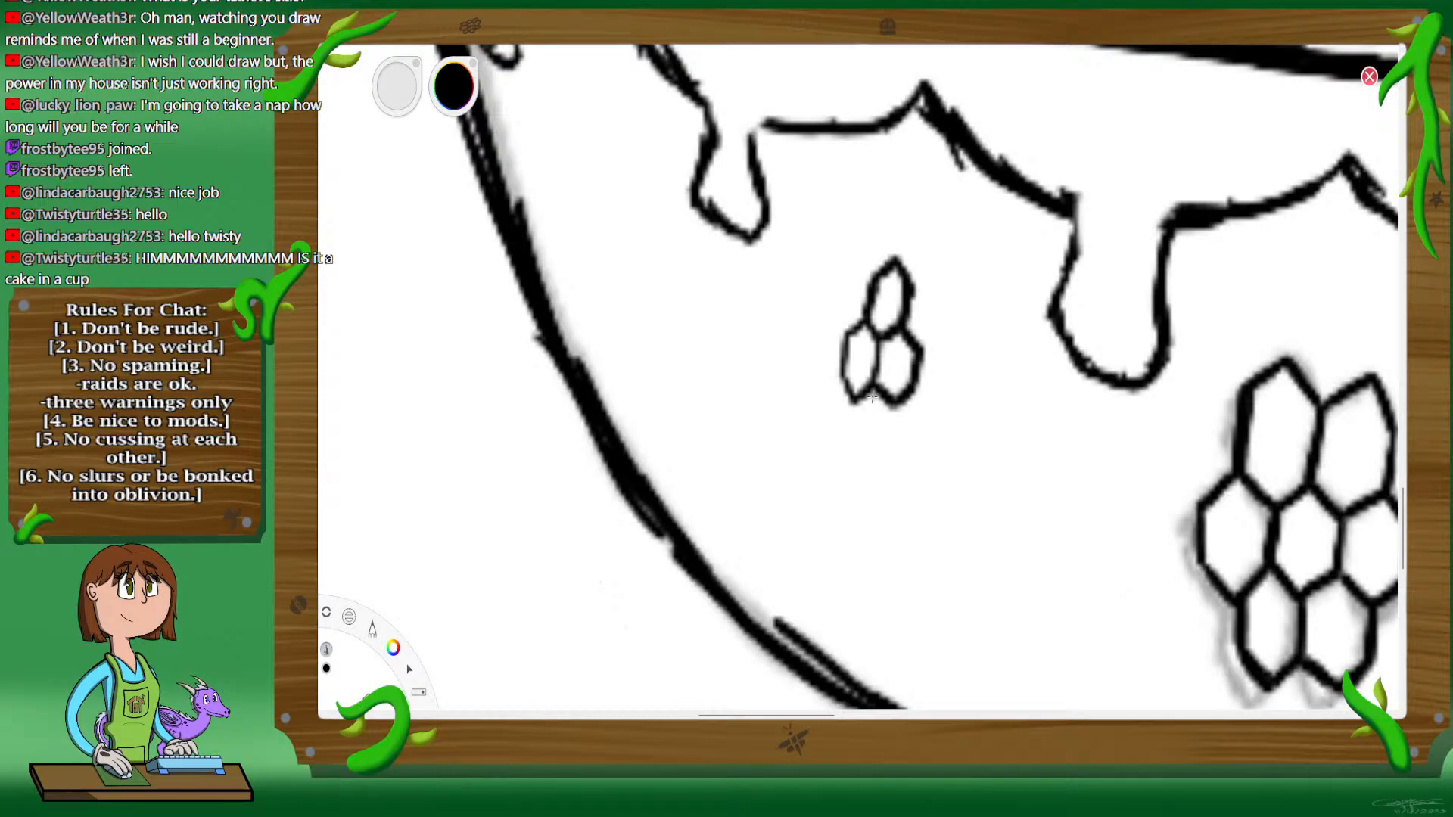
Step: Ink the lower-right, lower-left, upper-left and middle-left cells to complete the smaller honeycomb
mouse_move(851, 402)
left_mouse_down()
mouse_move(844, 454)
mouse_move(864, 474)
mouse_move(892, 452)
left_mouse_up()
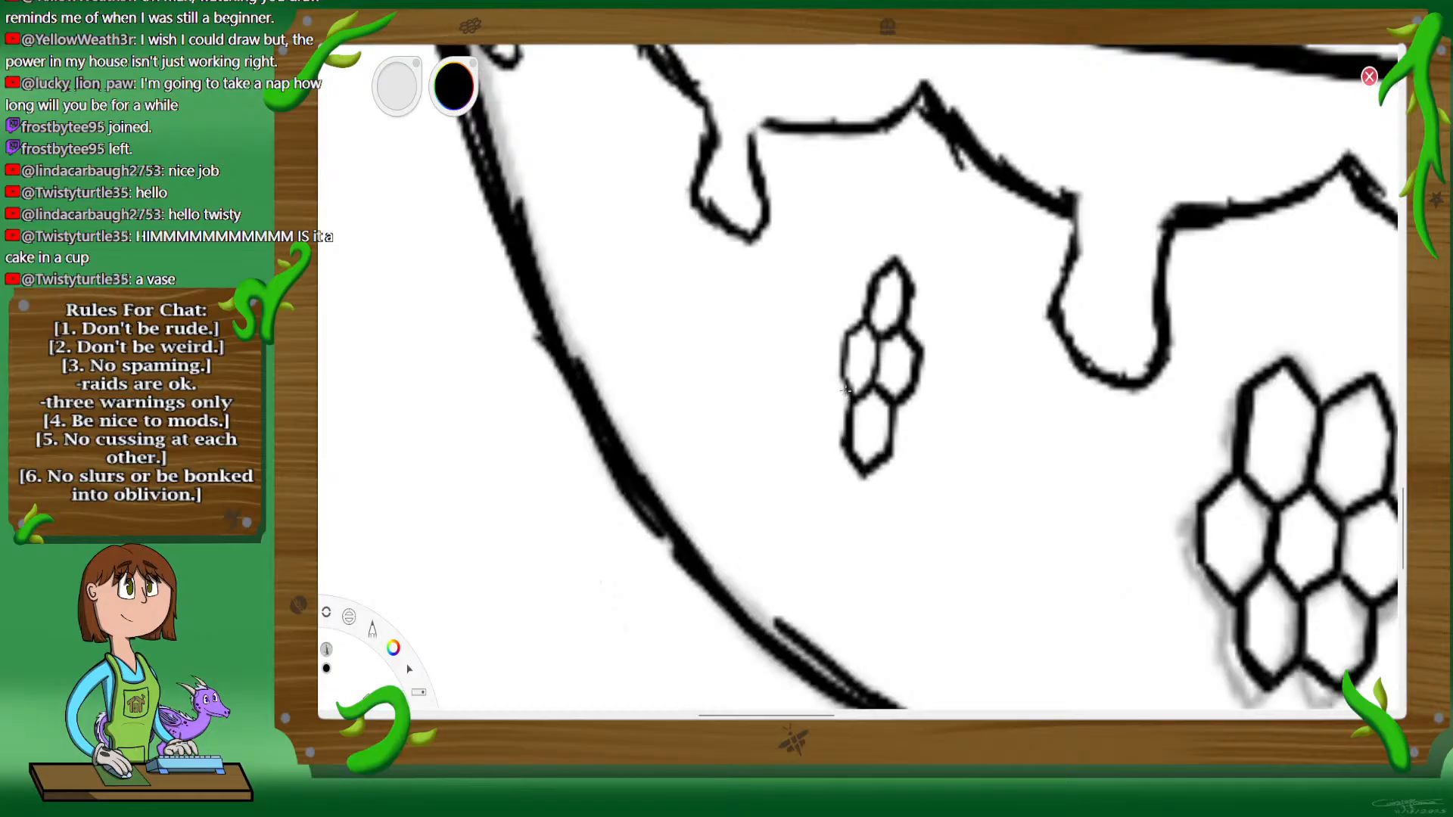
left_click_drag(815, 395, 838, 379)
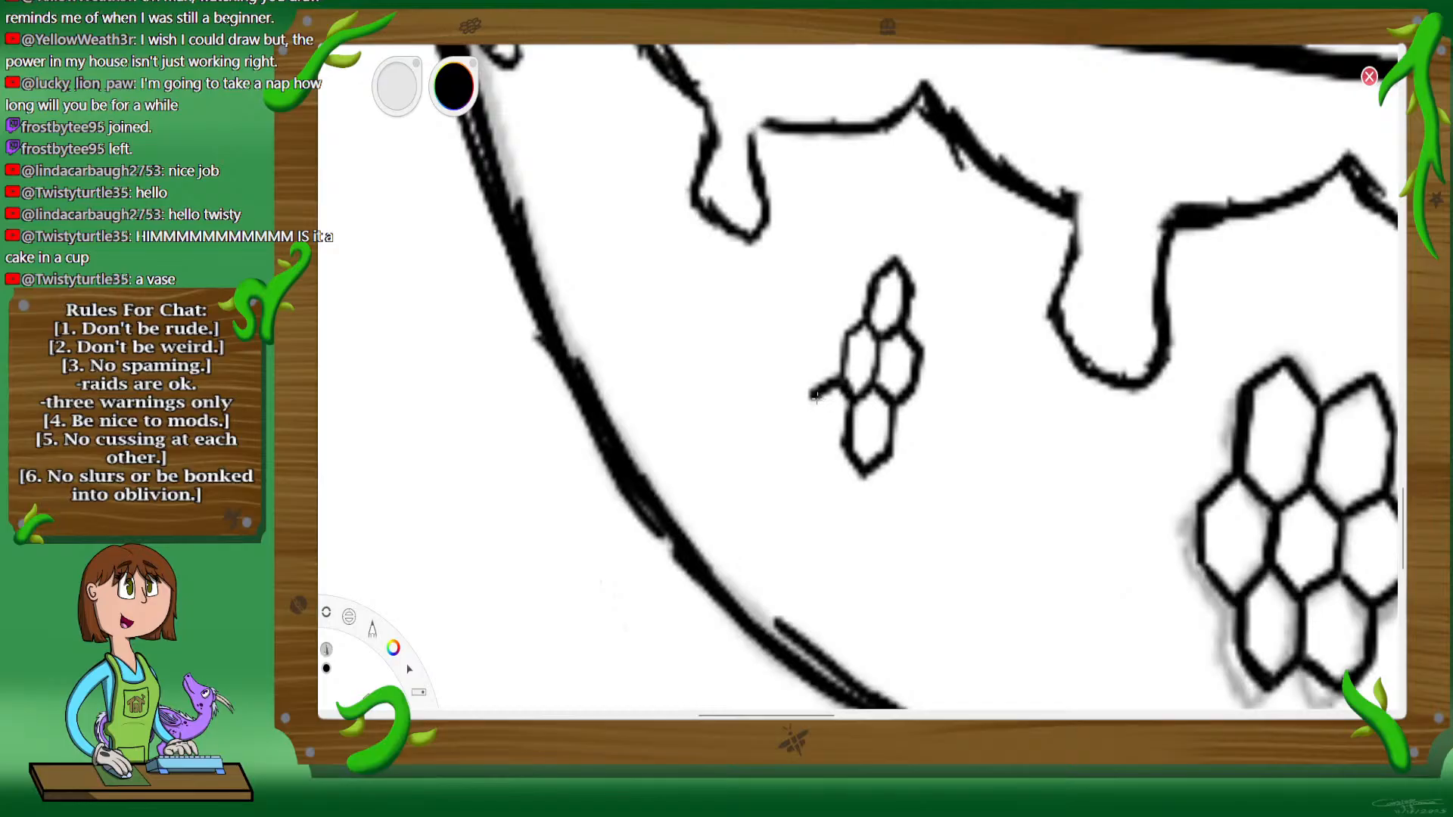
left_click_drag(812, 396, 823, 463)
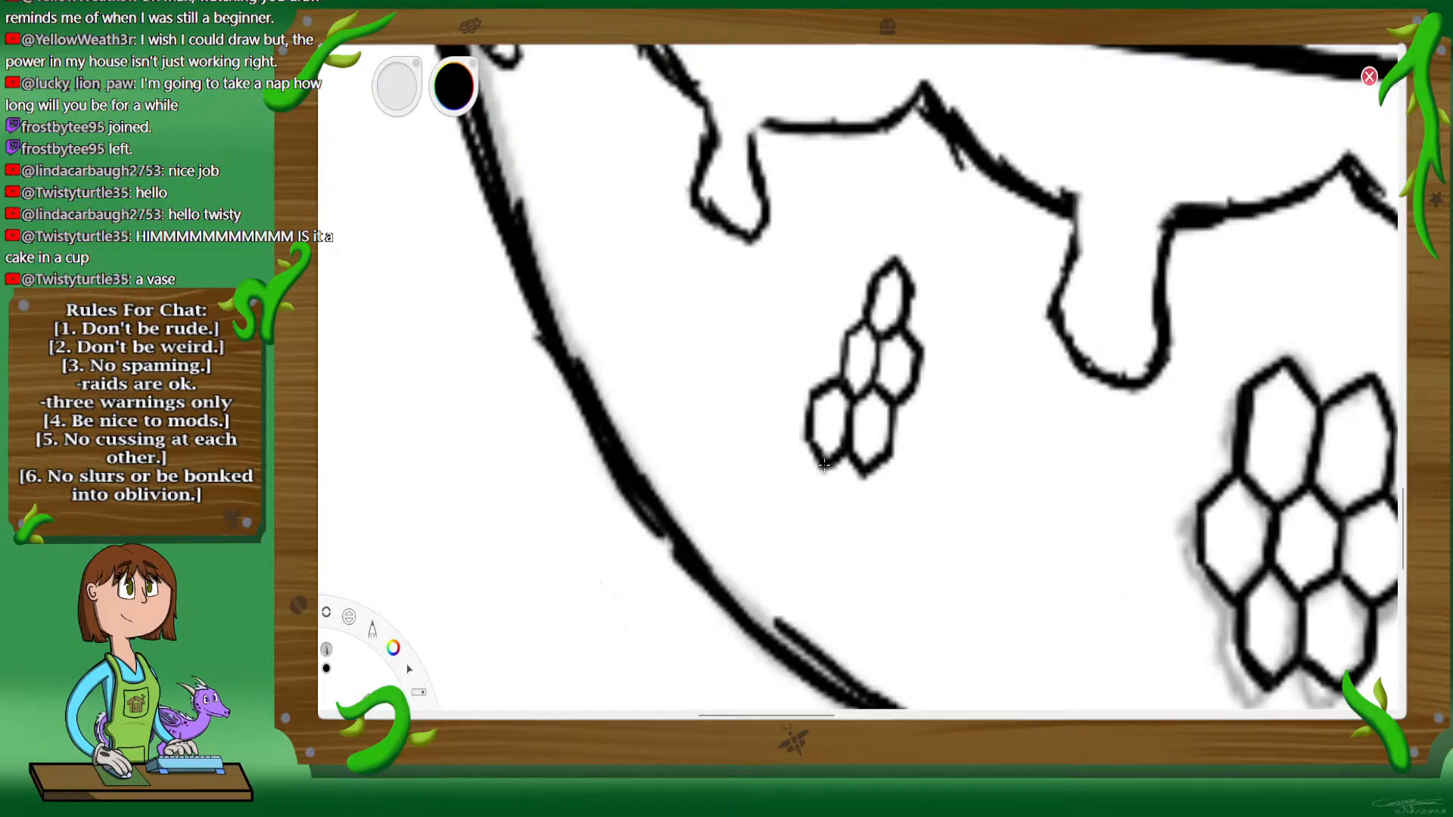
left_click_drag(847, 329, 832, 296)
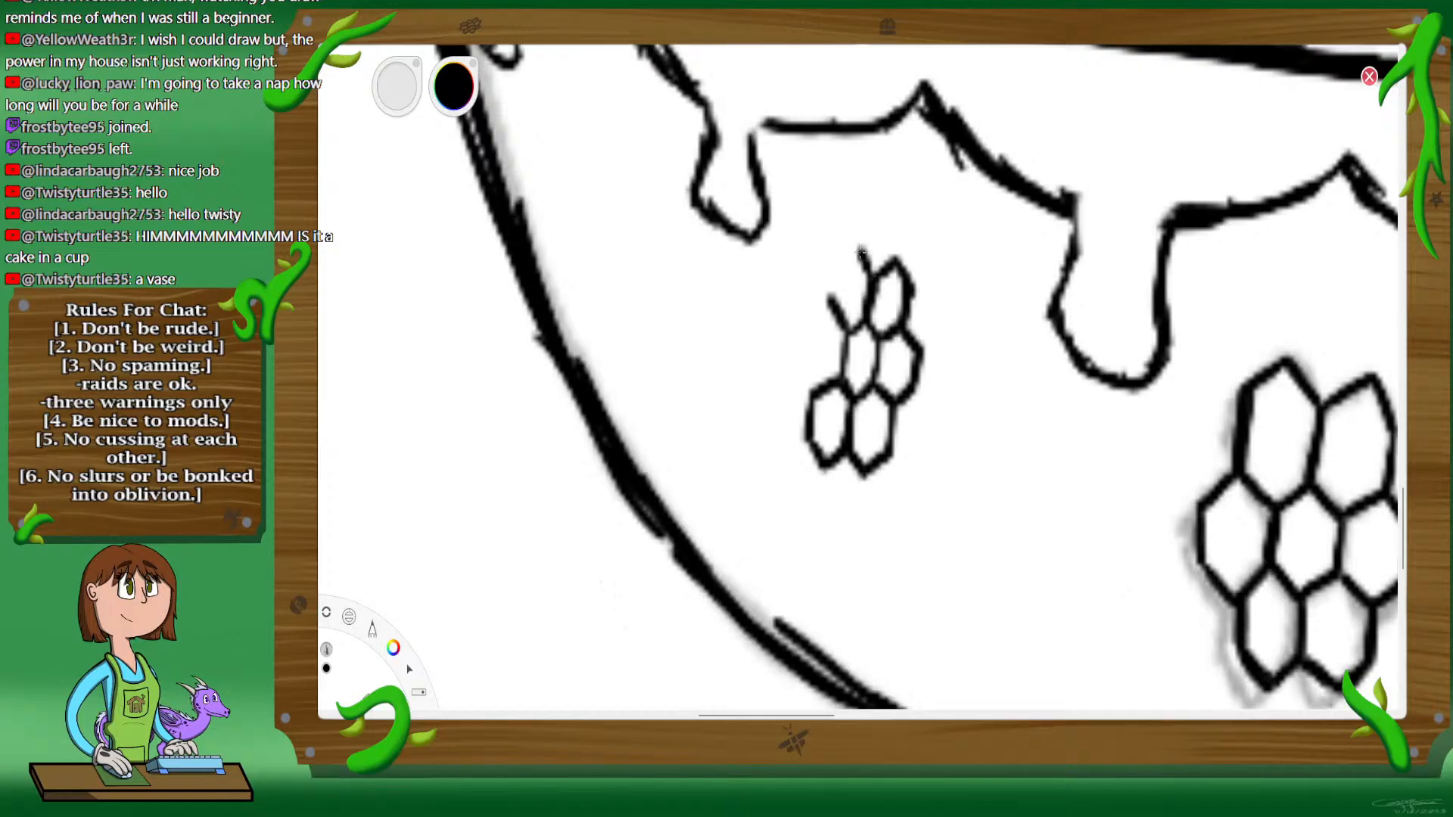
mouse_move(860, 252)
left_mouse_down()
mouse_move(833, 311)
mouse_move(806, 321)
mouse_move(814, 372)
left_mouse_up()
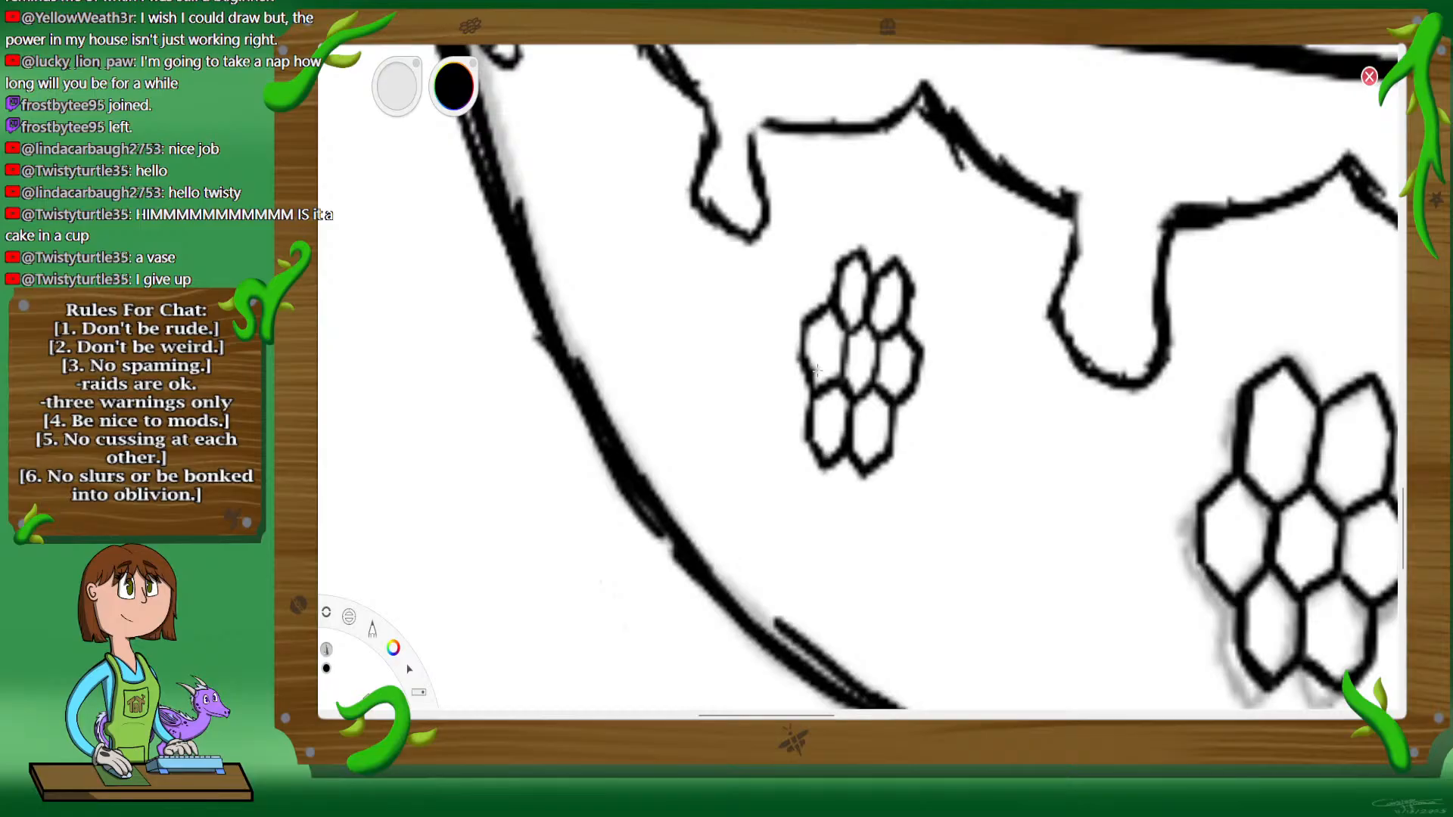
Step: Ink a third, smallest seven-cell honeycomb beside the cup's left edge, beneath the gap between the two outermost honey drips
key("space")
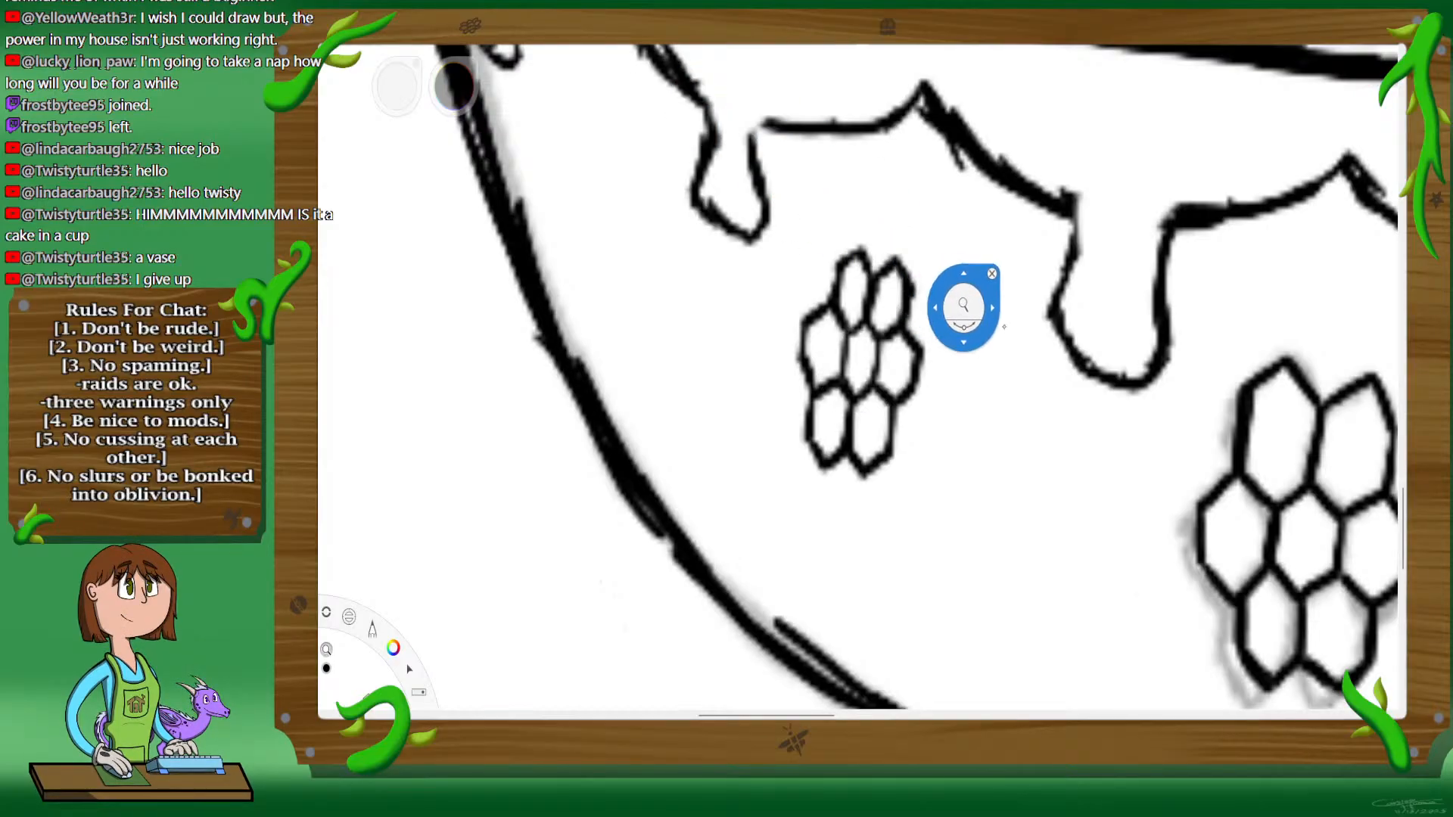
mouse_move(1005, 327)
left_mouse_down()
mouse_move(1226, 228)
mouse_move(1165, 250)
mouse_move(1150, 284)
left_mouse_up()
mouse_move(1242, 136)
left_mouse_down()
mouse_move(1174, 214)
mouse_move(1120, 236)
left_mouse_up()
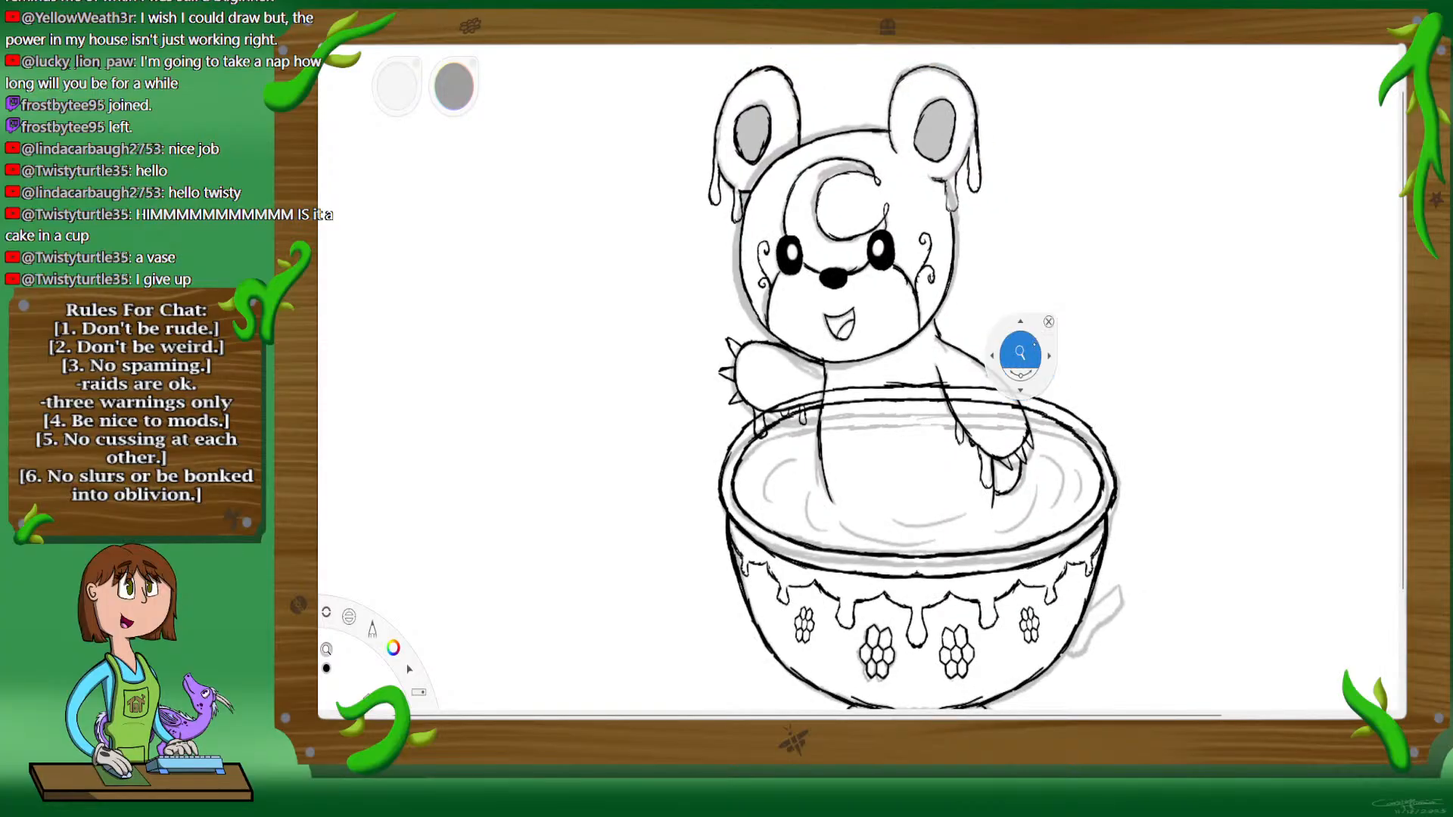
left_click_drag(1021, 350, 1031, 357)
mouse_move(1123, 337)
left_mouse_down()
mouse_move(1084, 327)
mouse_move(1122, 328)
left_mouse_up()
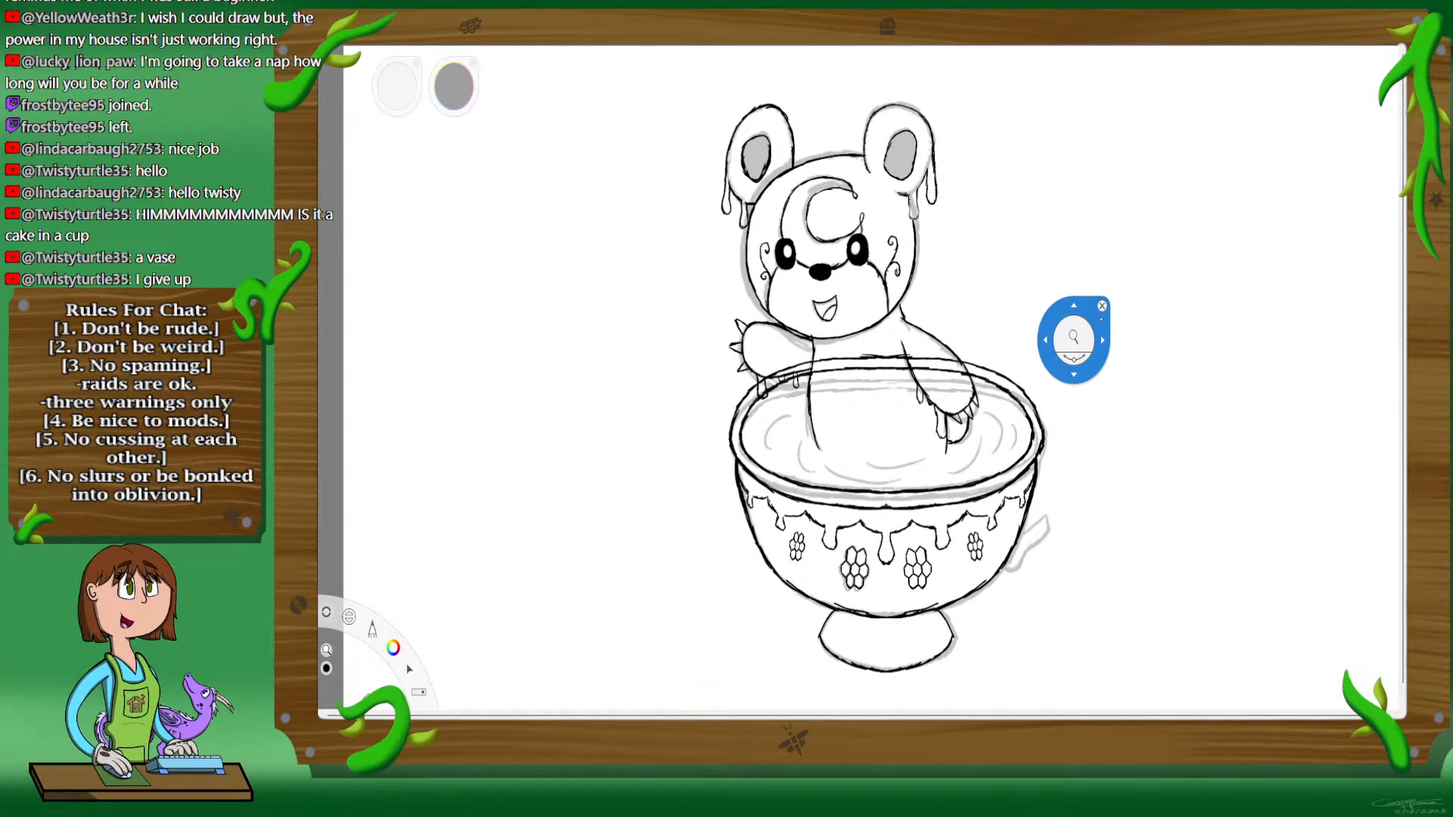
mouse_move(1073, 339)
left_mouse_down()
mouse_move(946, 363)
mouse_move(859, 455)
mouse_move(1025, 308)
mouse_move(802, 323)
mouse_move(999, 356)
mouse_move(840, 217)
mouse_move(957, 402)
mouse_move(910, 261)
mouse_move(1073, 318)
mouse_move(851, 620)
mouse_move(915, 616)
mouse_move(973, 422)
mouse_move(996, 395)
mouse_move(795, 504)
mouse_move(893, 484)
left_mouse_up()
left_click_drag(795, 530, 937, 380)
left_click_drag(918, 317, 933, 371)
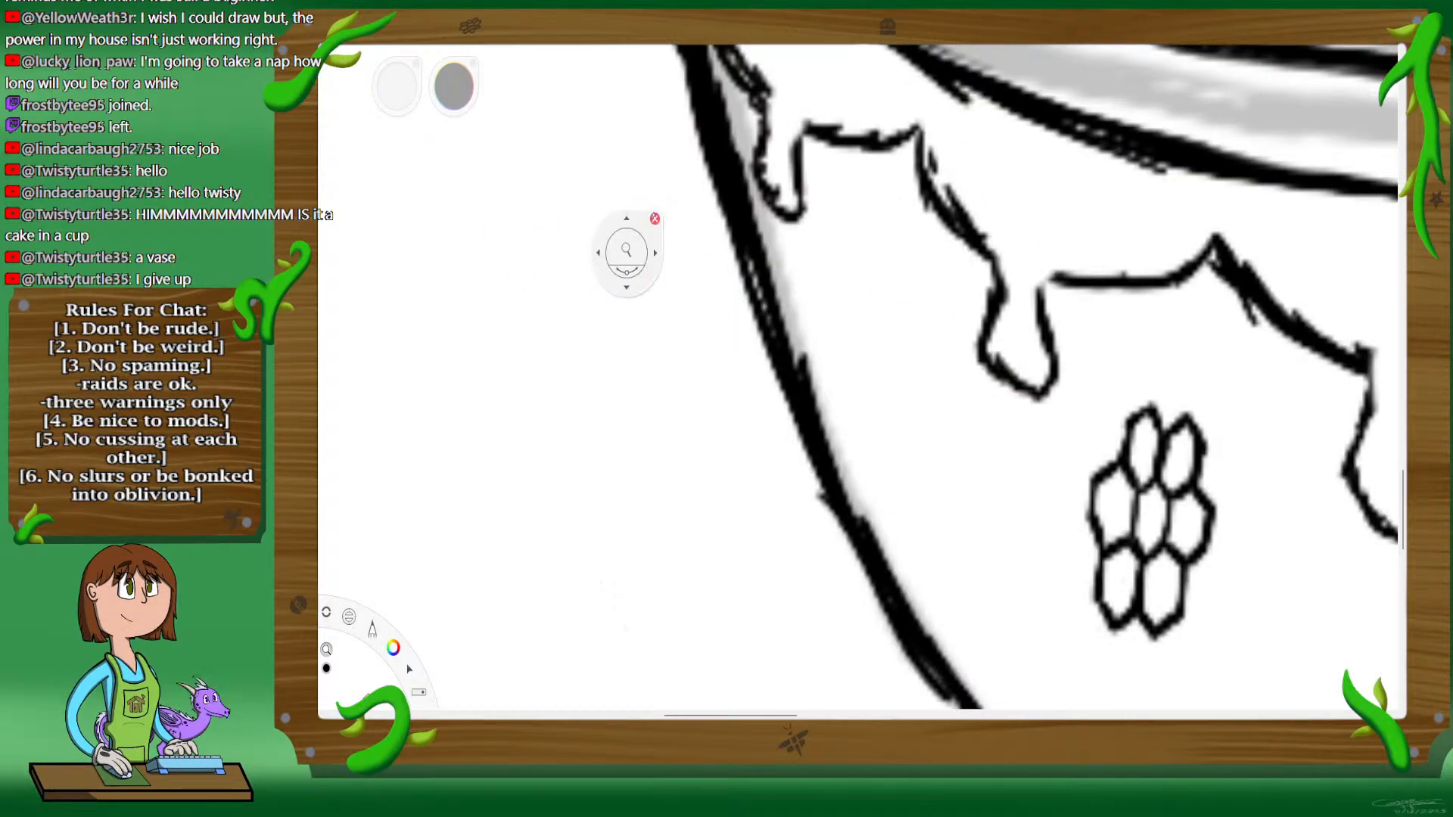
left_click(656, 212)
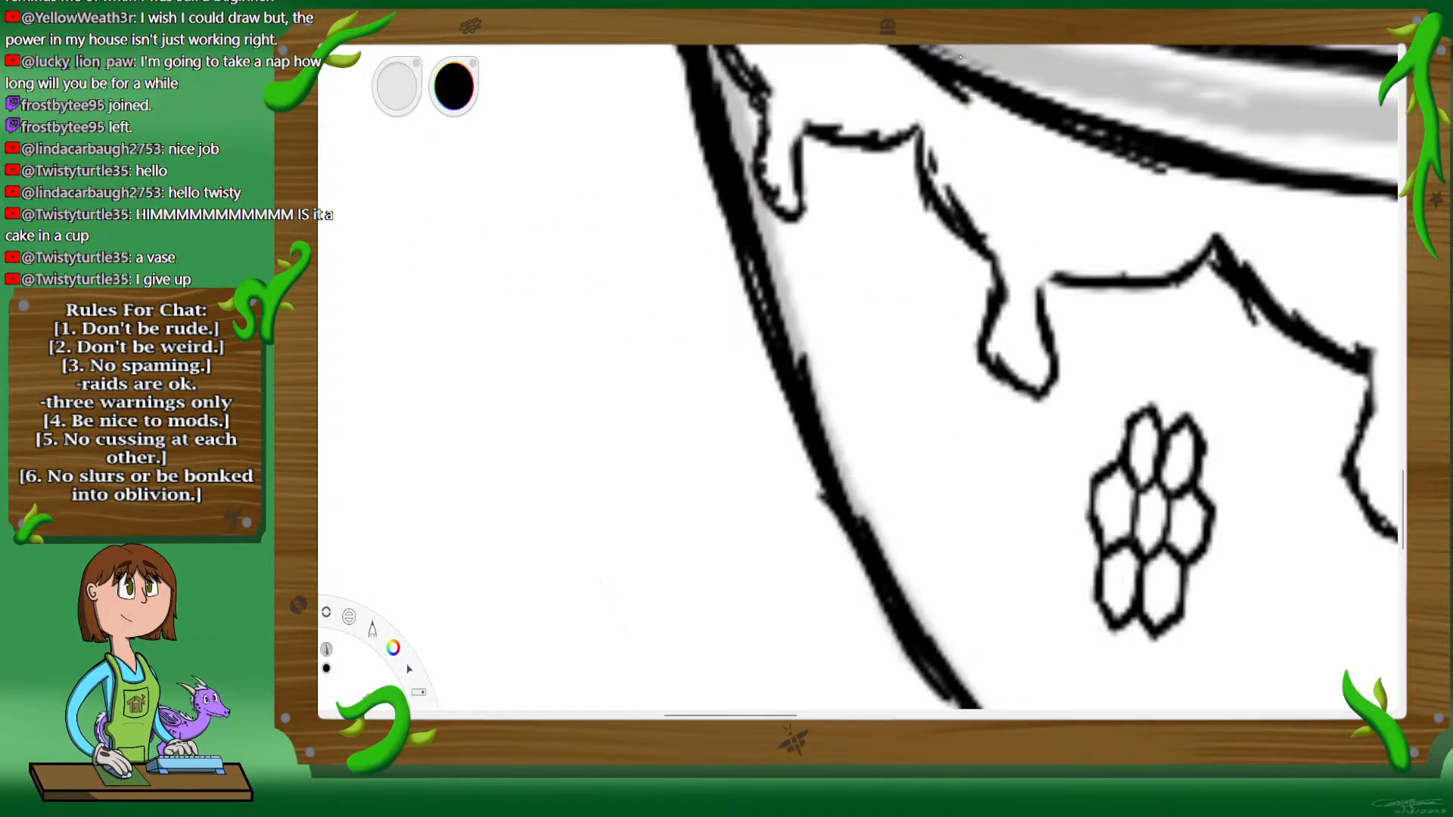
key("space")
mouse_move(851, 304)
left_mouse_down()
mouse_move(848, 335)
mouse_move(869, 291)
mouse_move(878, 318)
mouse_move(849, 384)
mouse_move(862, 407)
mouse_move(887, 378)
mouse_move(883, 356)
mouse_move(905, 348)
mouse_move(902, 288)
left_mouse_up()
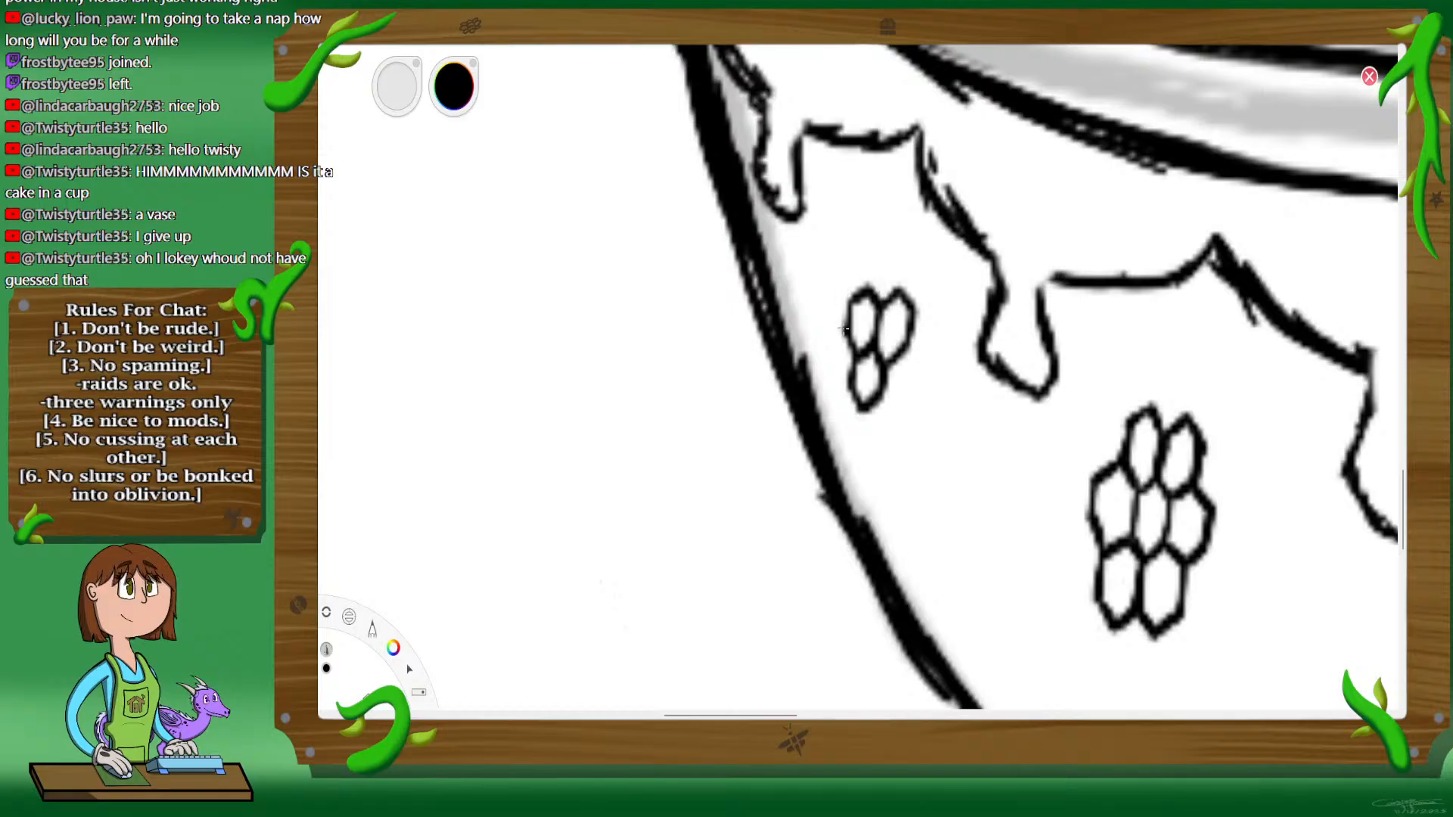
mouse_move(844, 384)
left_mouse_down()
mouse_move(826, 338)
mouse_move(845, 328)
mouse_move(826, 333)
mouse_move(818, 314)
mouse_move(823, 298)
mouse_move(850, 300)
mouse_move(846, 283)
mouse_move(826, 287)
mouse_move(849, 283)
mouse_move(857, 252)
mouse_move(873, 258)
mouse_move(866, 288)
mouse_move(856, 249)
mouse_move(891, 249)
mouse_move(895, 289)
left_mouse_up()
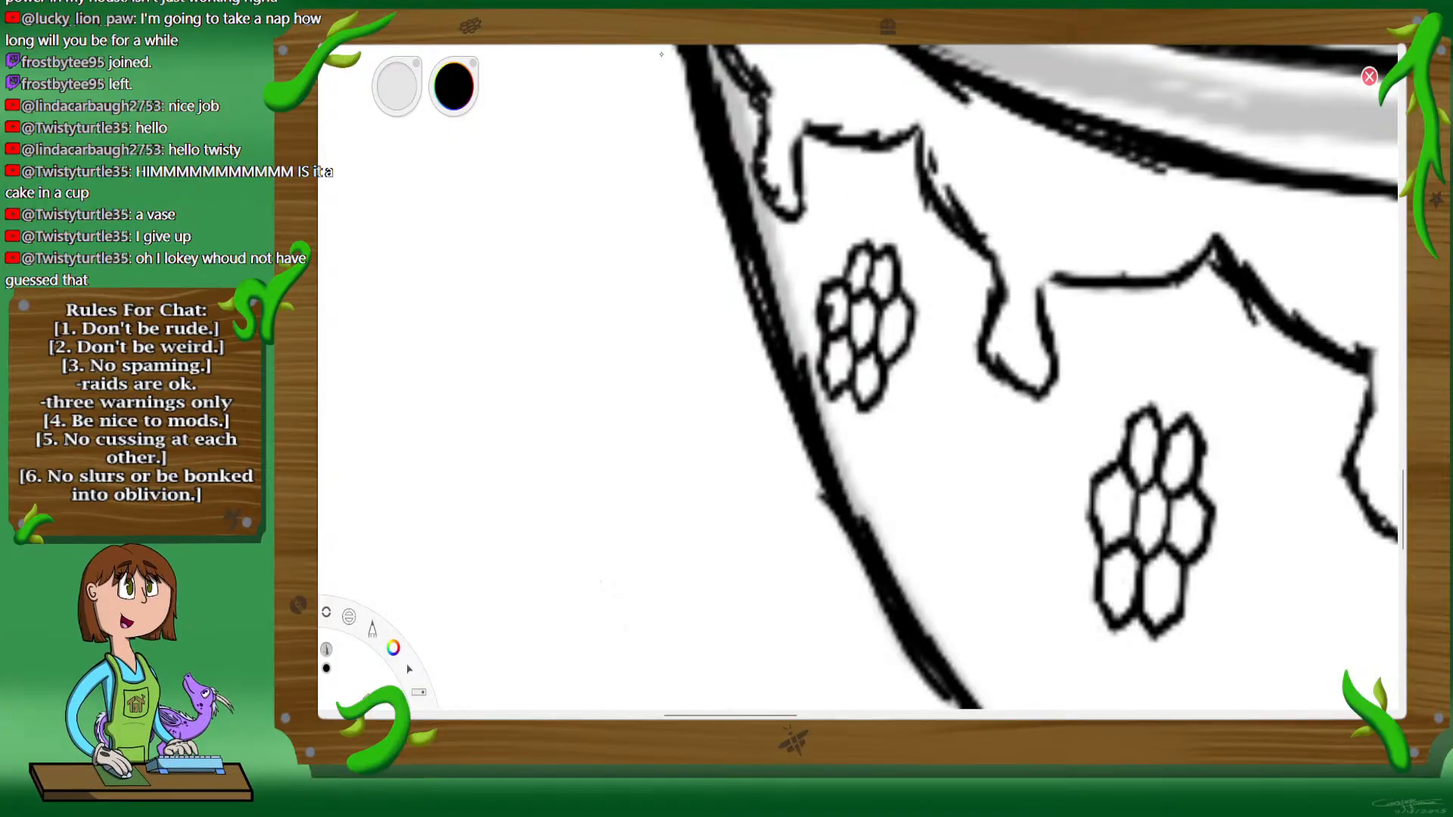
Step: Examine the whole drawing, checking the mirrored honeycombs, the cup and the gray handle sketch
key("space")
left_click_drag(956, 281, 1156, 321)
left_click_drag(1160, 330, 989, 341)
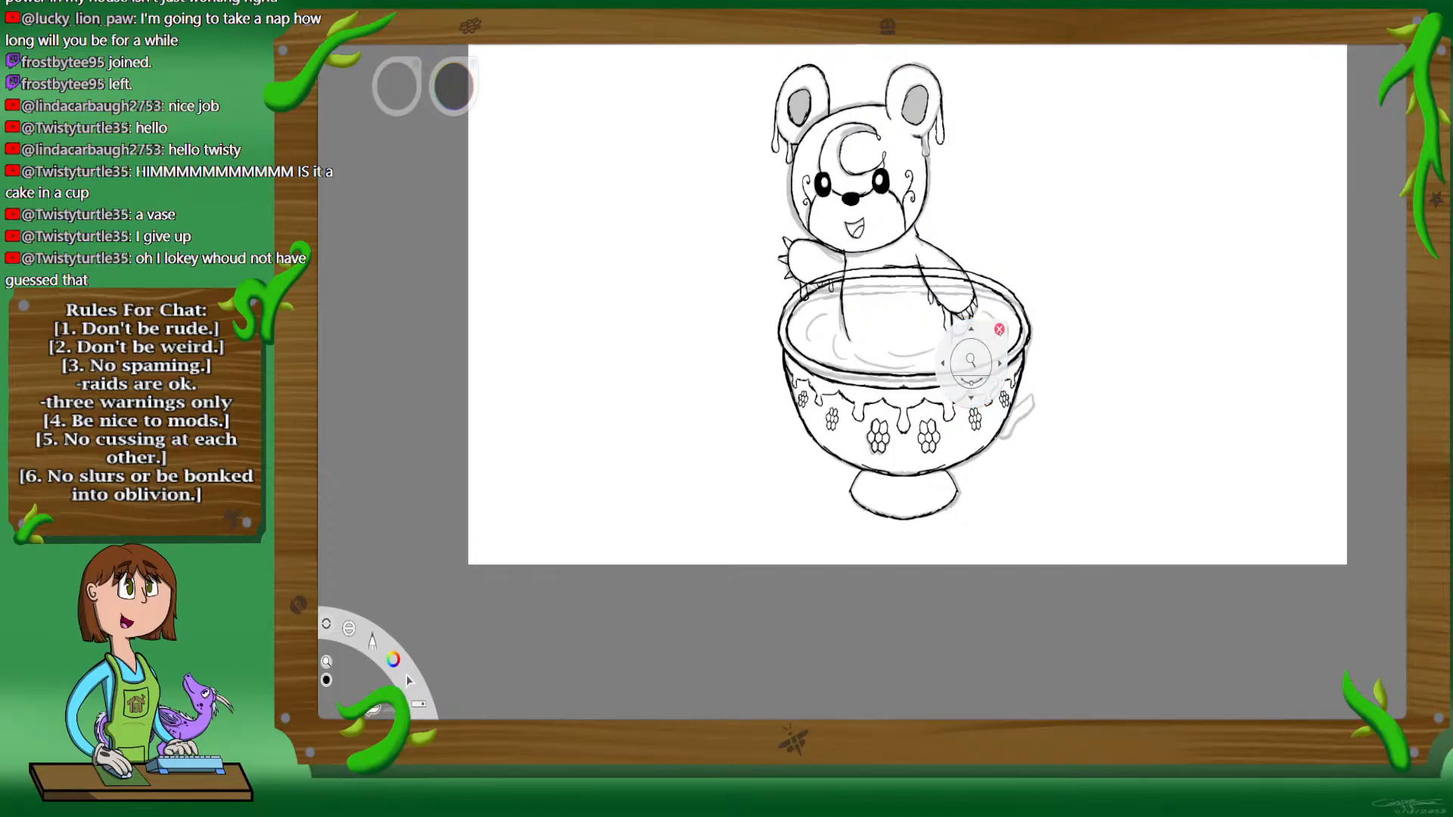
left_click_drag(1133, 184, 1026, 338)
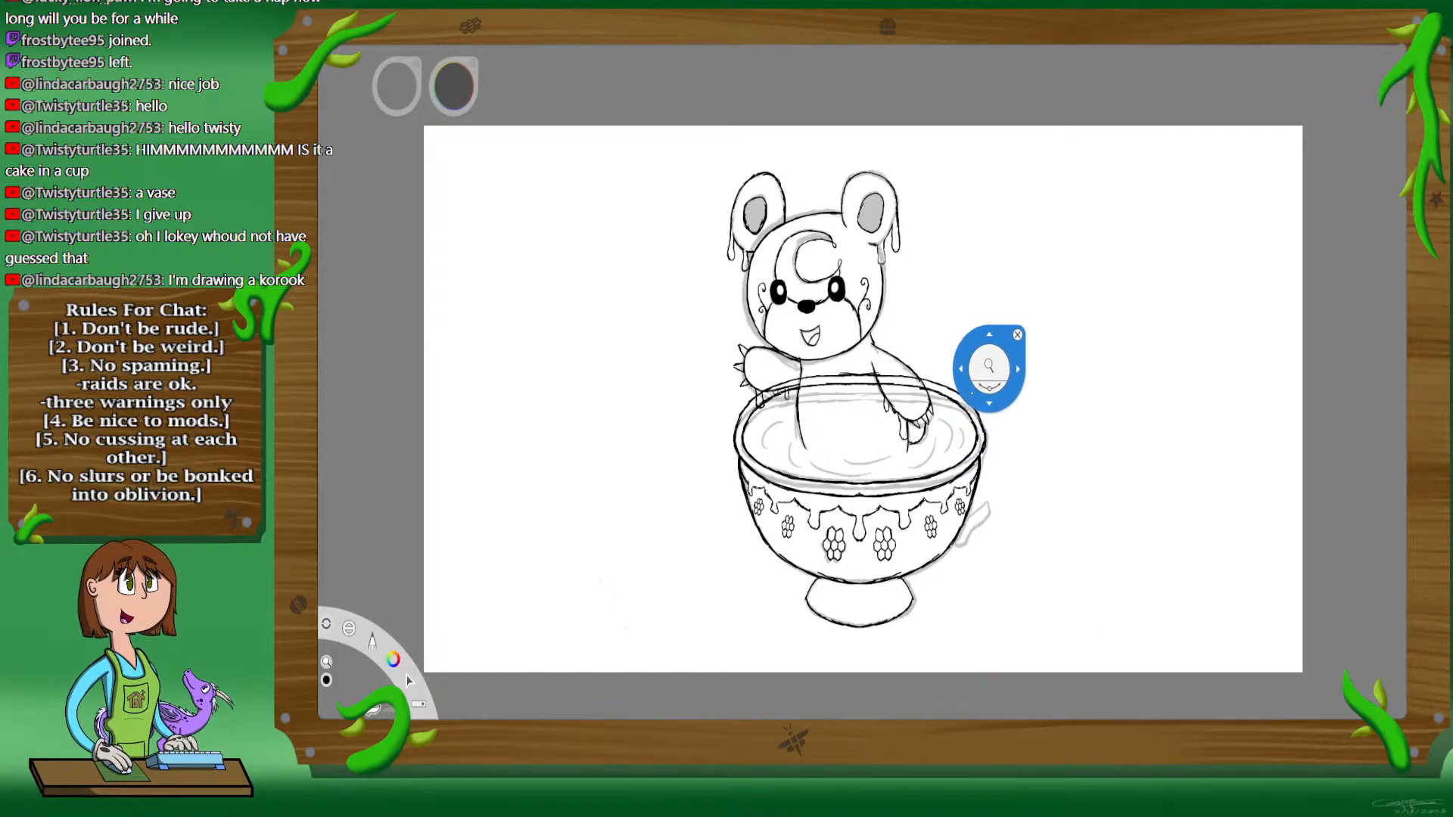
left_click_drag(992, 372, 1002, 311)
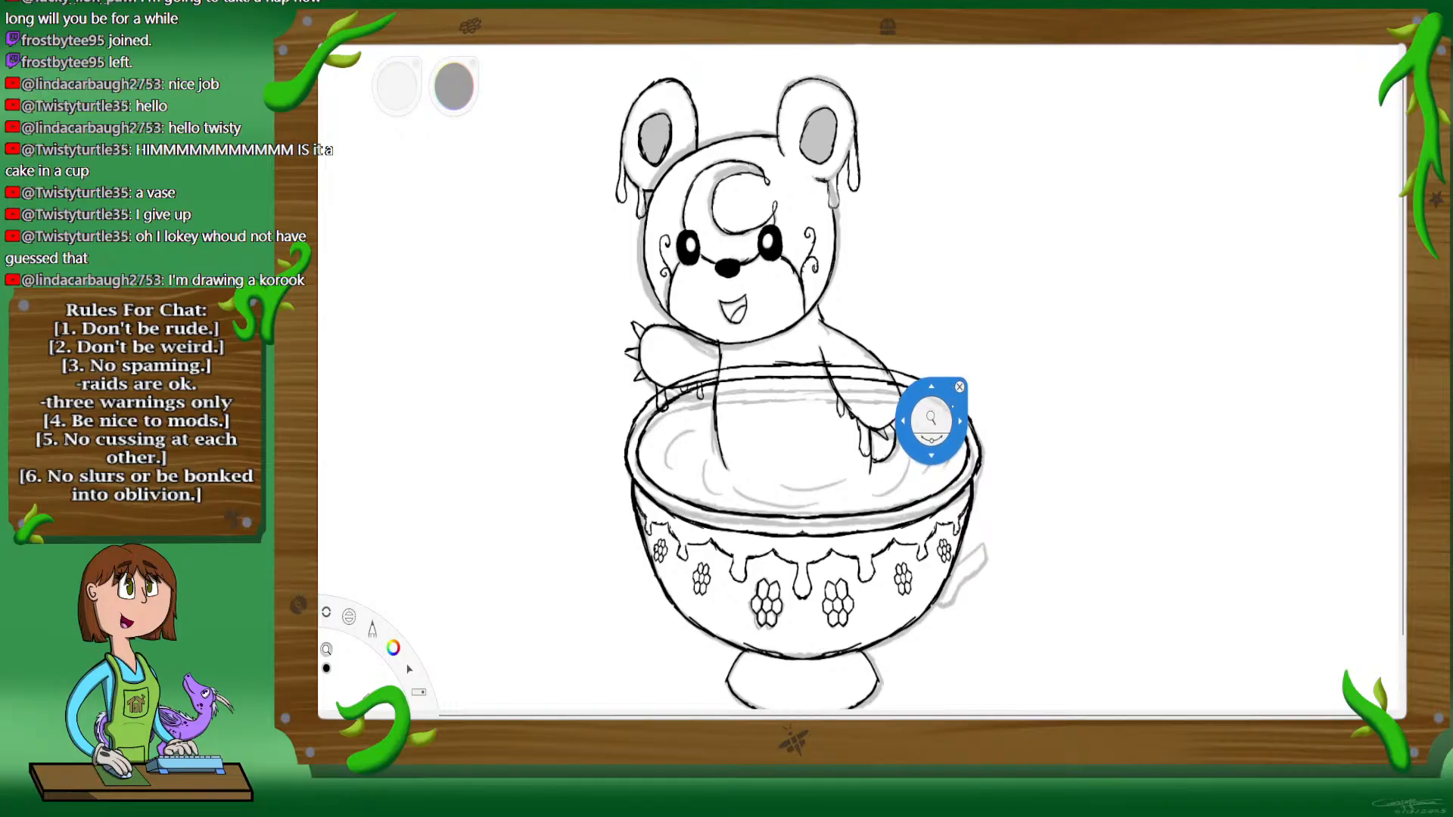
left_click_drag(935, 418, 961, 349)
left_click_drag(1102, 233, 1037, 289)
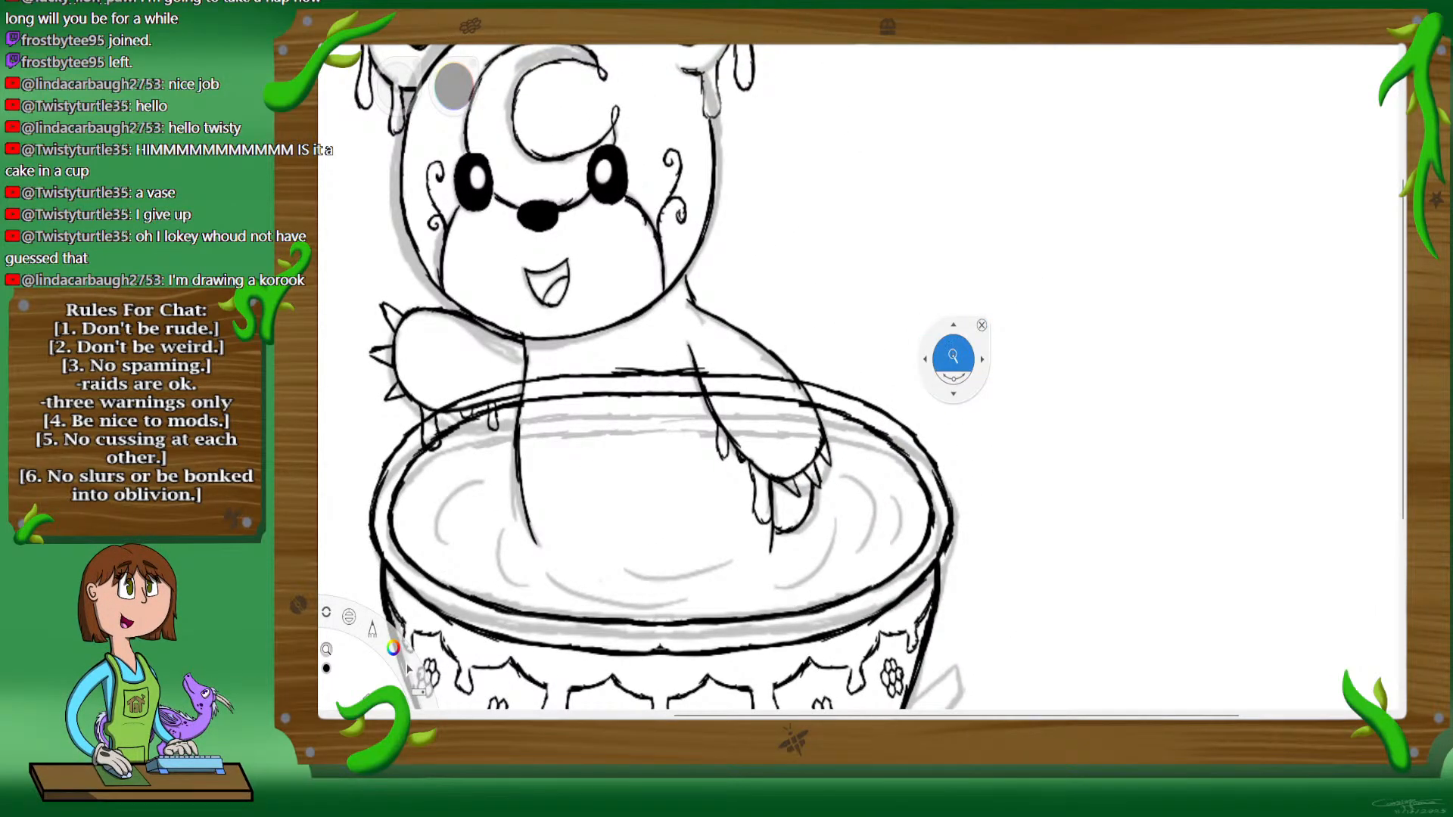
left_click_drag(954, 356, 983, 303)
left_click_drag(973, 415, 994, 237)
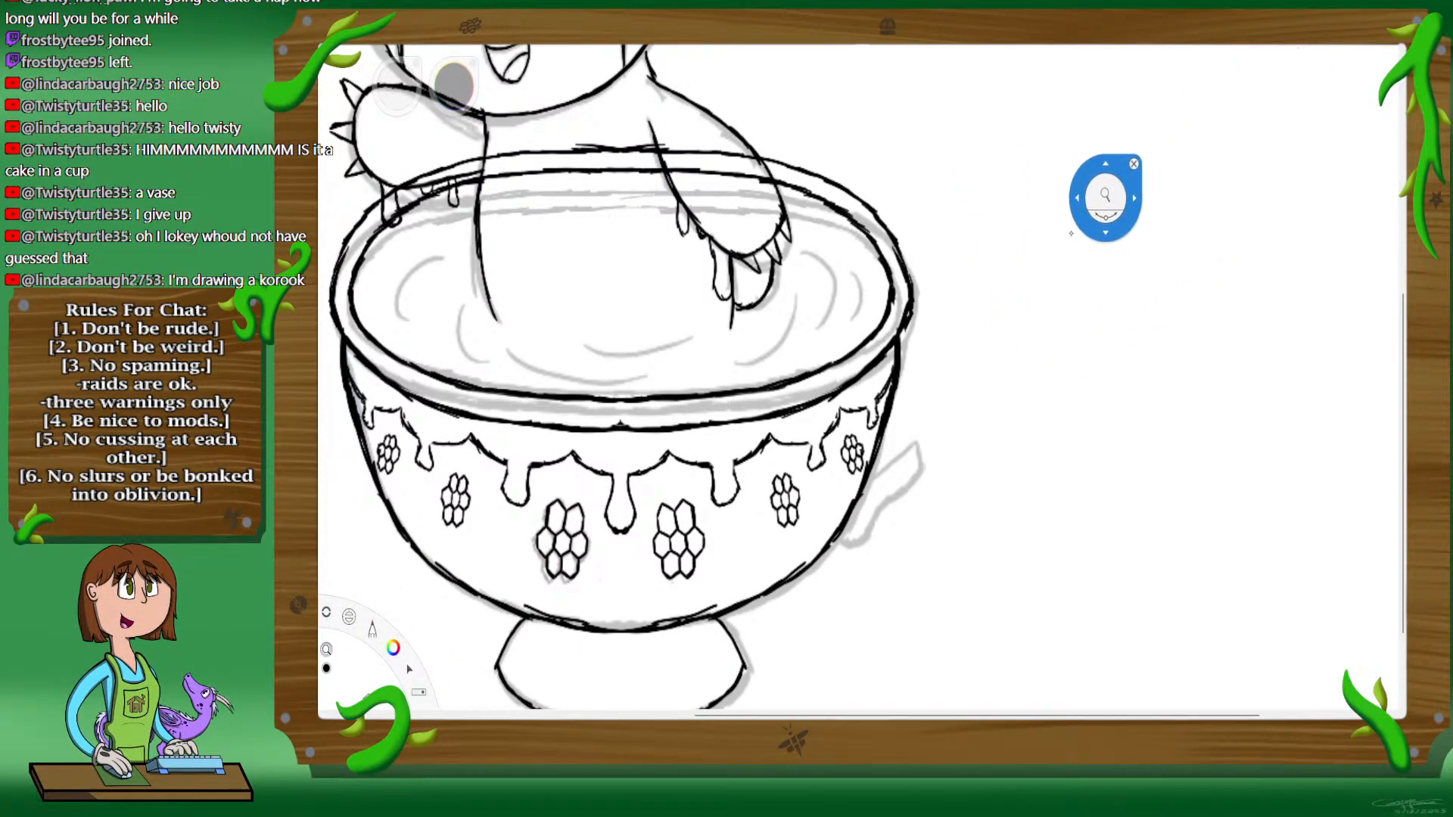
left_click_drag(995, 400, 1018, 252)
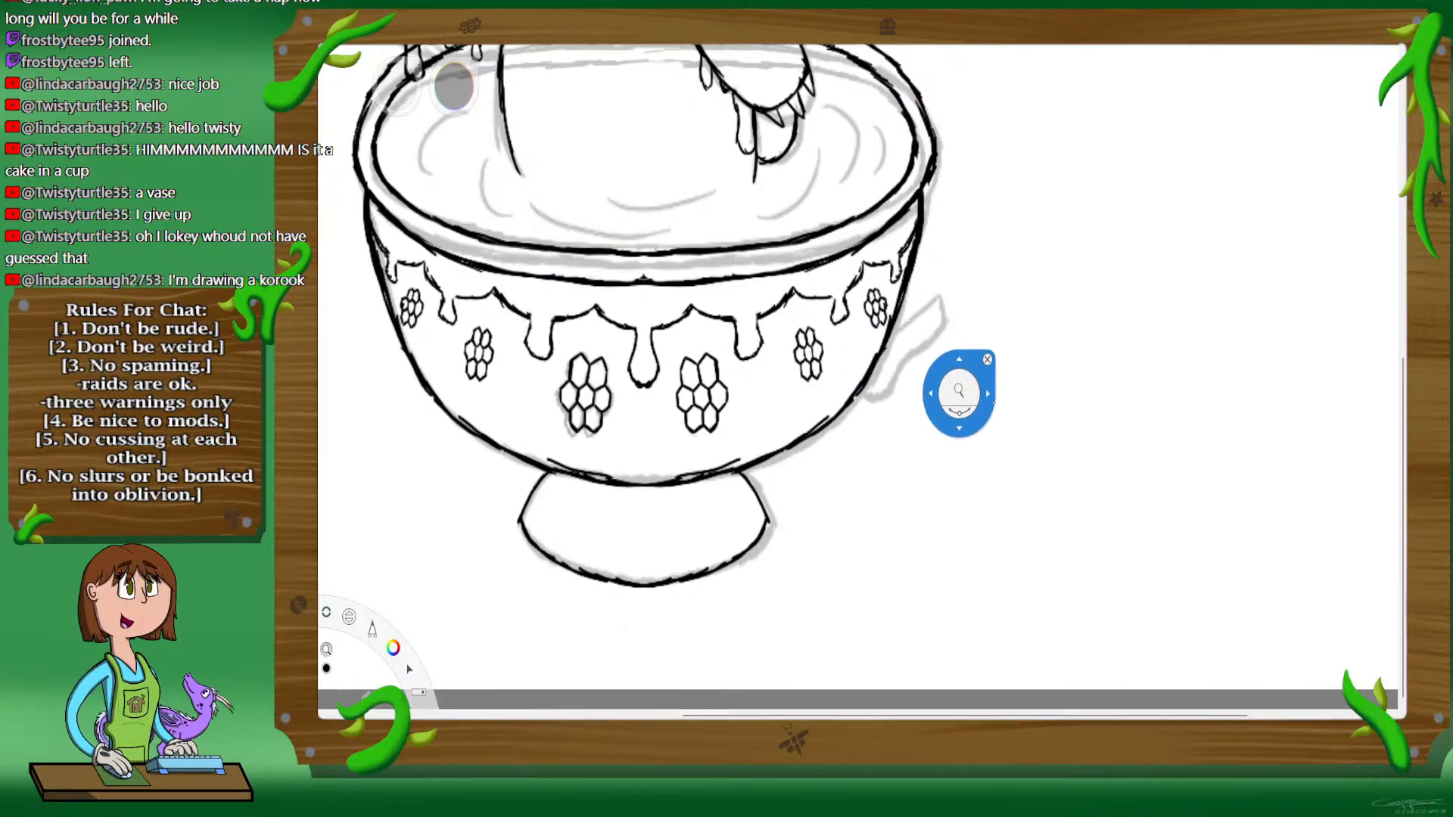
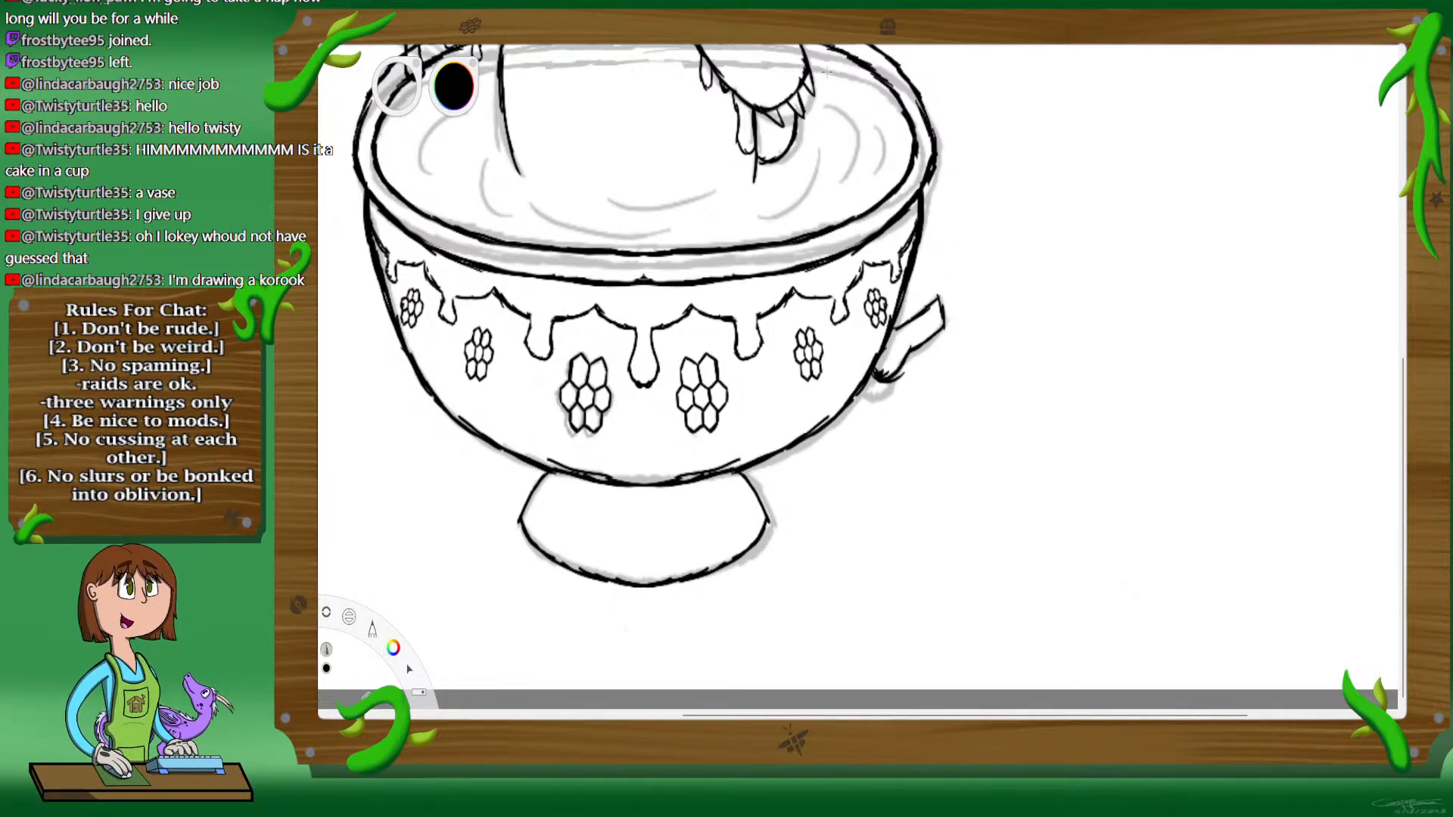
Step: Ink a thick tendril handle arching from the cup's liquid over the right rim and curving down to the stub on the cup's side
key("space")
left_click_drag(858, 373, 1021, 324)
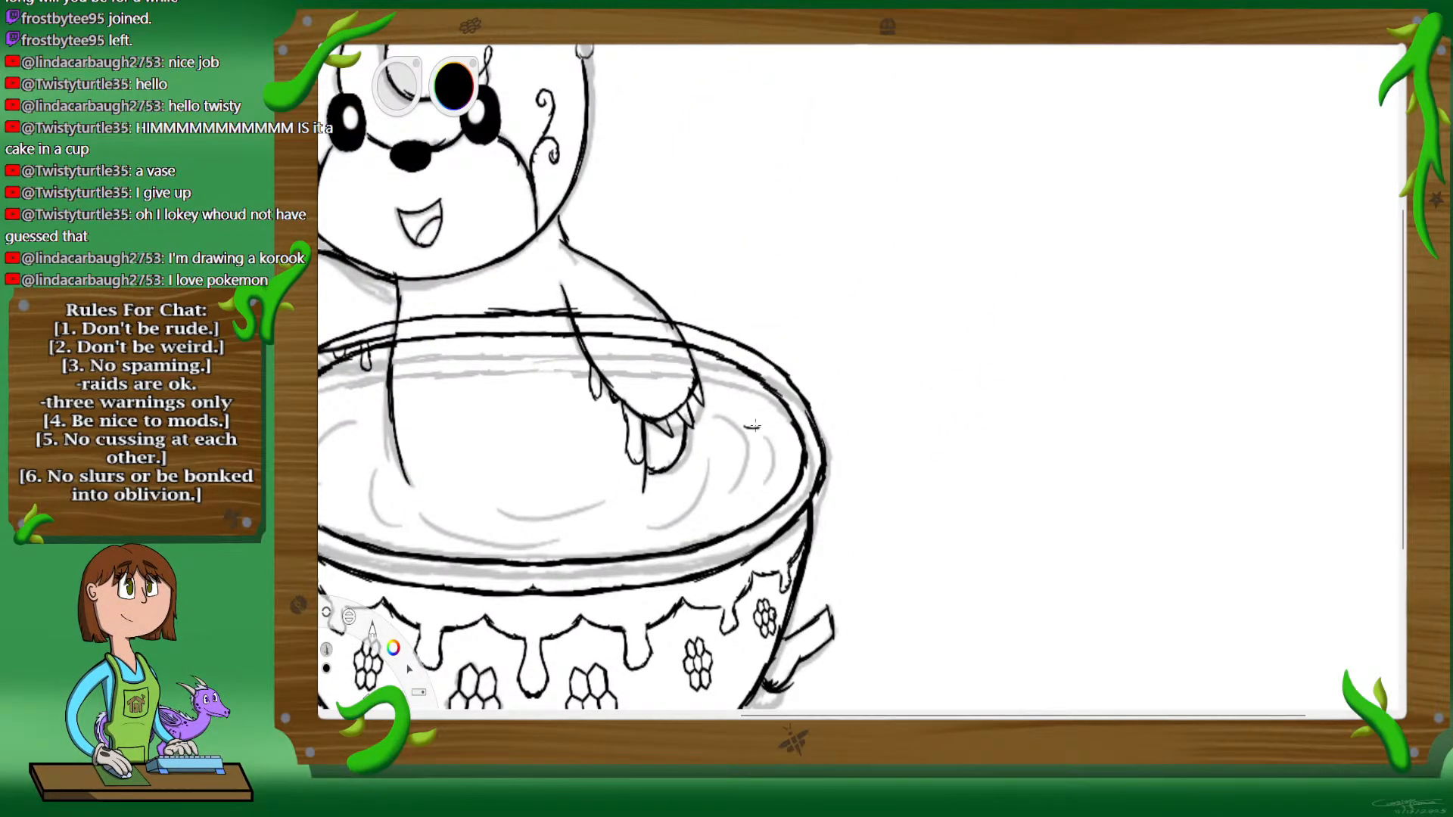
mouse_move(744, 427)
left_mouse_down()
mouse_move(851, 339)
mouse_move(880, 338)
mouse_move(912, 374)
mouse_move(920, 451)
mouse_move(939, 477)
mouse_move(863, 632)
mouse_move(825, 639)
mouse_move(830, 602)
left_mouse_up()
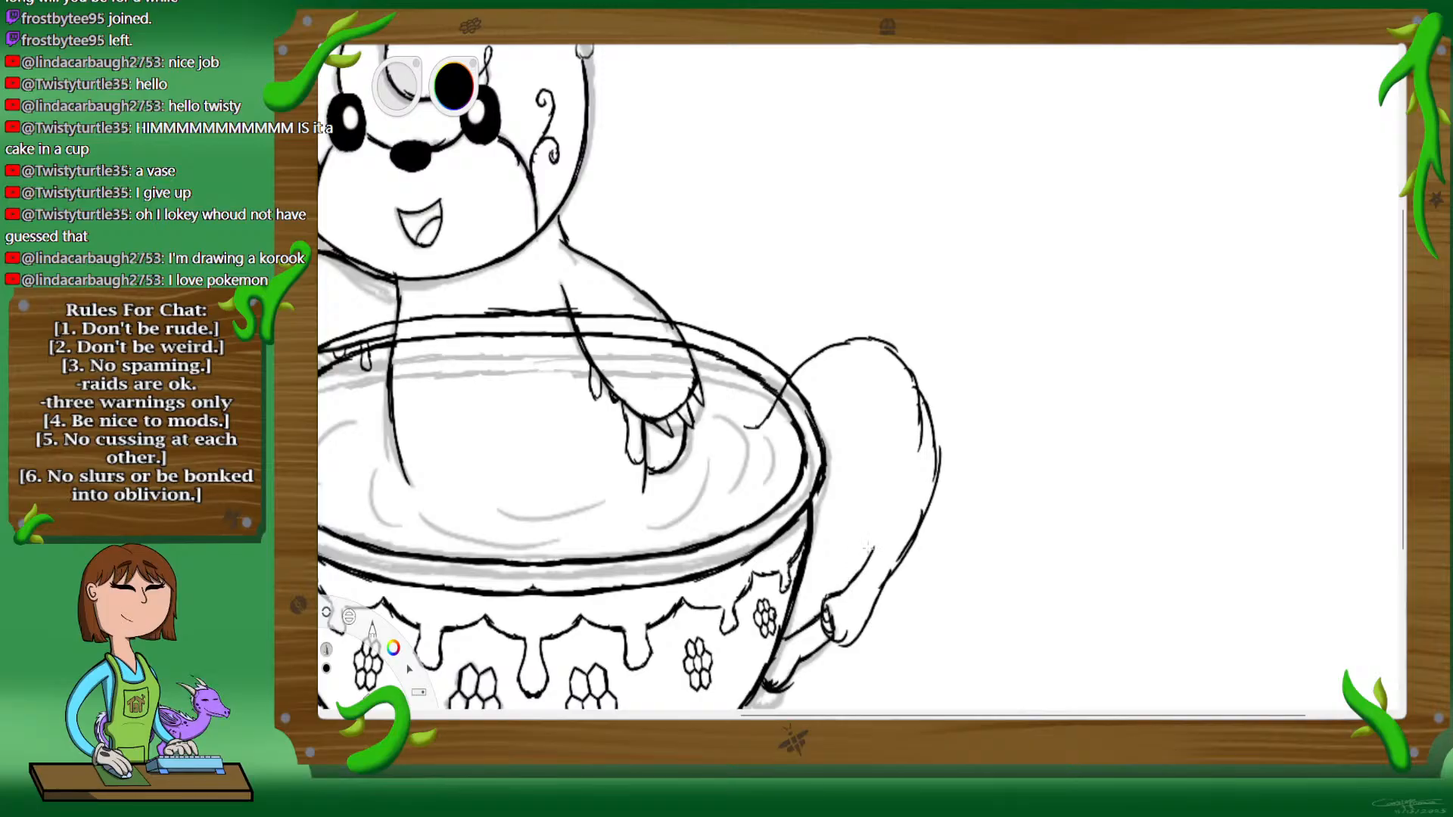
left_click_drag(782, 462, 783, 439)
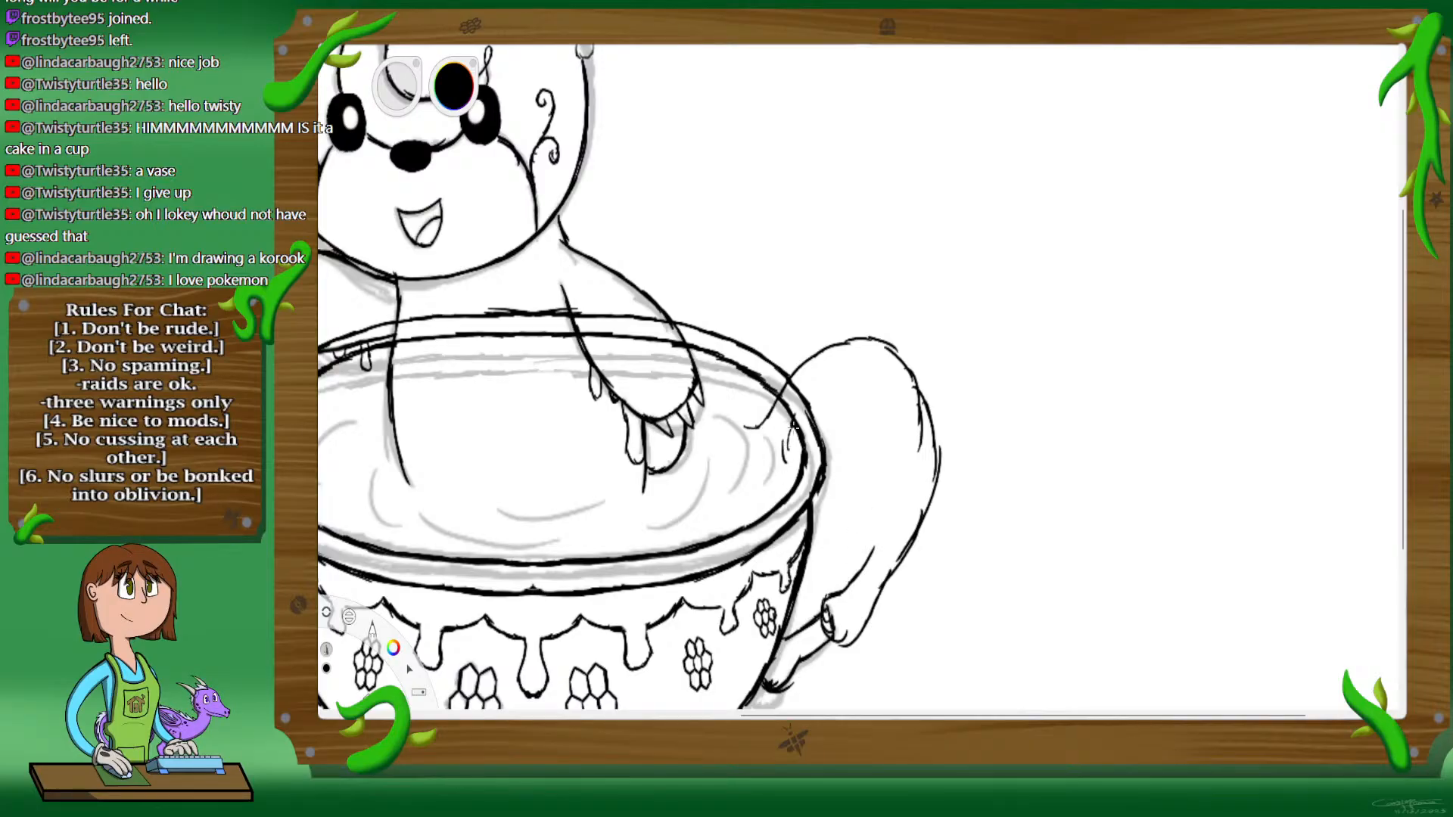
mouse_move(867, 379)
left_mouse_down()
mouse_move(893, 395)
mouse_move(905, 465)
mouse_move(883, 529)
mouse_move(901, 559)
left_mouse_up()
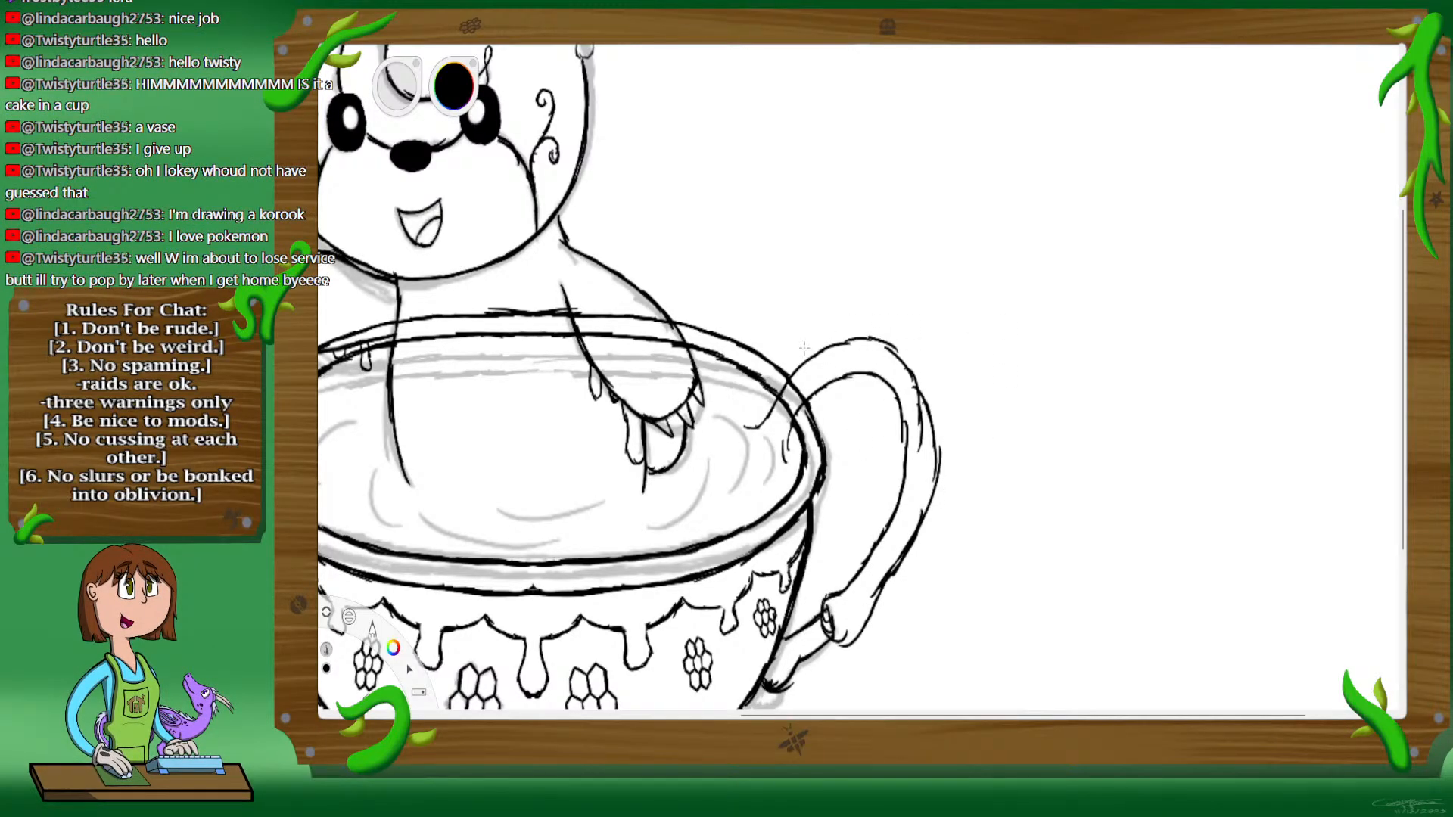
Step: Ink a second, thinner tendril rising from the rim beside the handle and curving outward to a smooth rounded tip
mouse_move(788, 372)
left_mouse_down()
mouse_move(835, 261)
mouse_move(935, 174)
mouse_move(993, 203)
mouse_move(912, 221)
mouse_move(862, 257)
mouse_move(839, 306)
left_mouse_up()
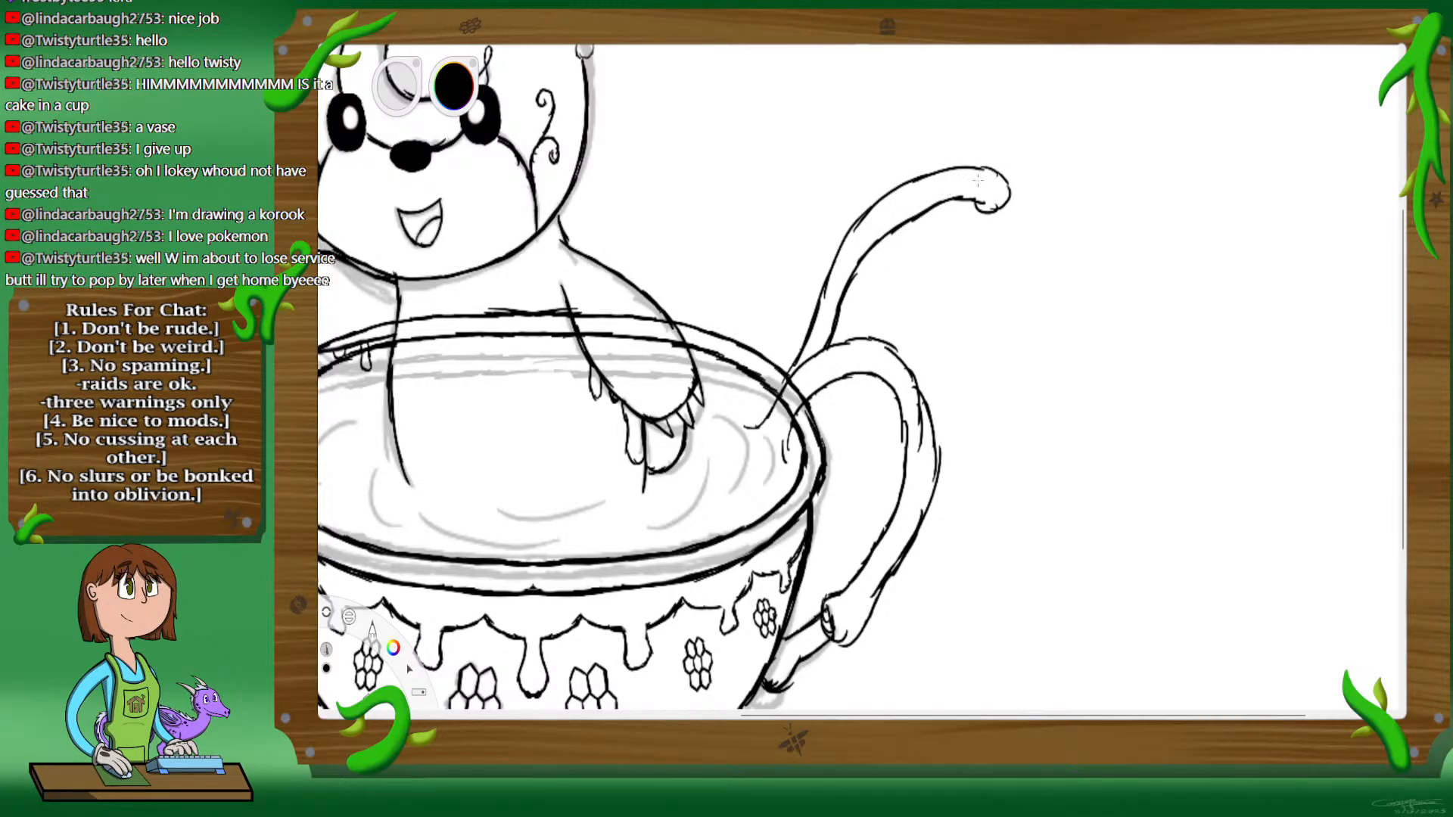
mouse_move(1023, 179)
left_mouse_down()
mouse_move(982, 203)
mouse_move(1021, 198)
left_mouse_up()
left_click(326, 650)
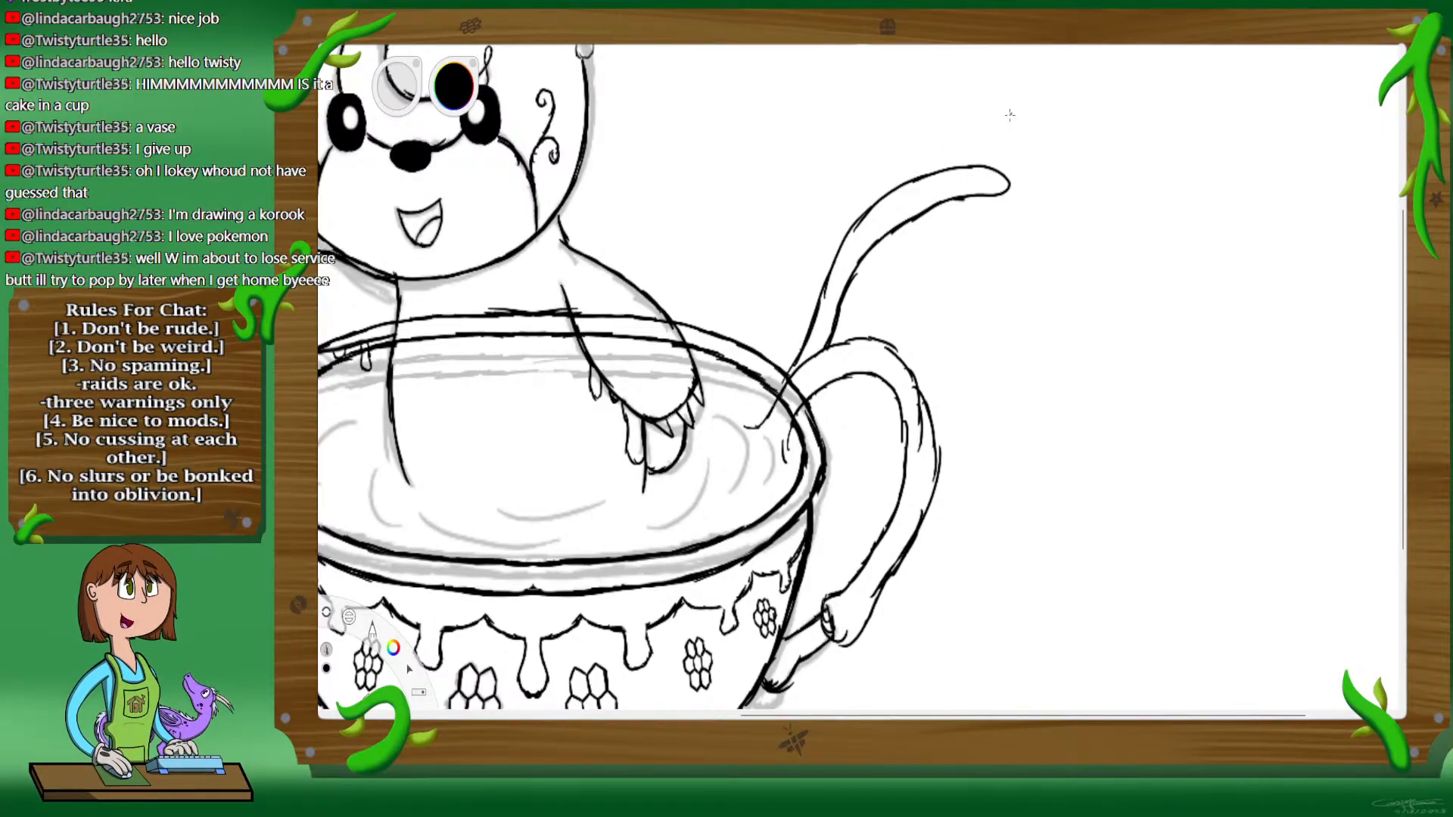
Step: Ink the honey dipper's slanted stick across the upper tendril's tip, ending in a small knob at its lower end
left_click_drag(1014, 114, 980, 195)
mouse_move(1014, 123)
left_mouse_down()
mouse_move(964, 233)
mouse_move(979, 198)
mouse_move(936, 249)
mouse_move(981, 156)
left_mouse_up()
left_click_drag(956, 205, 983, 143)
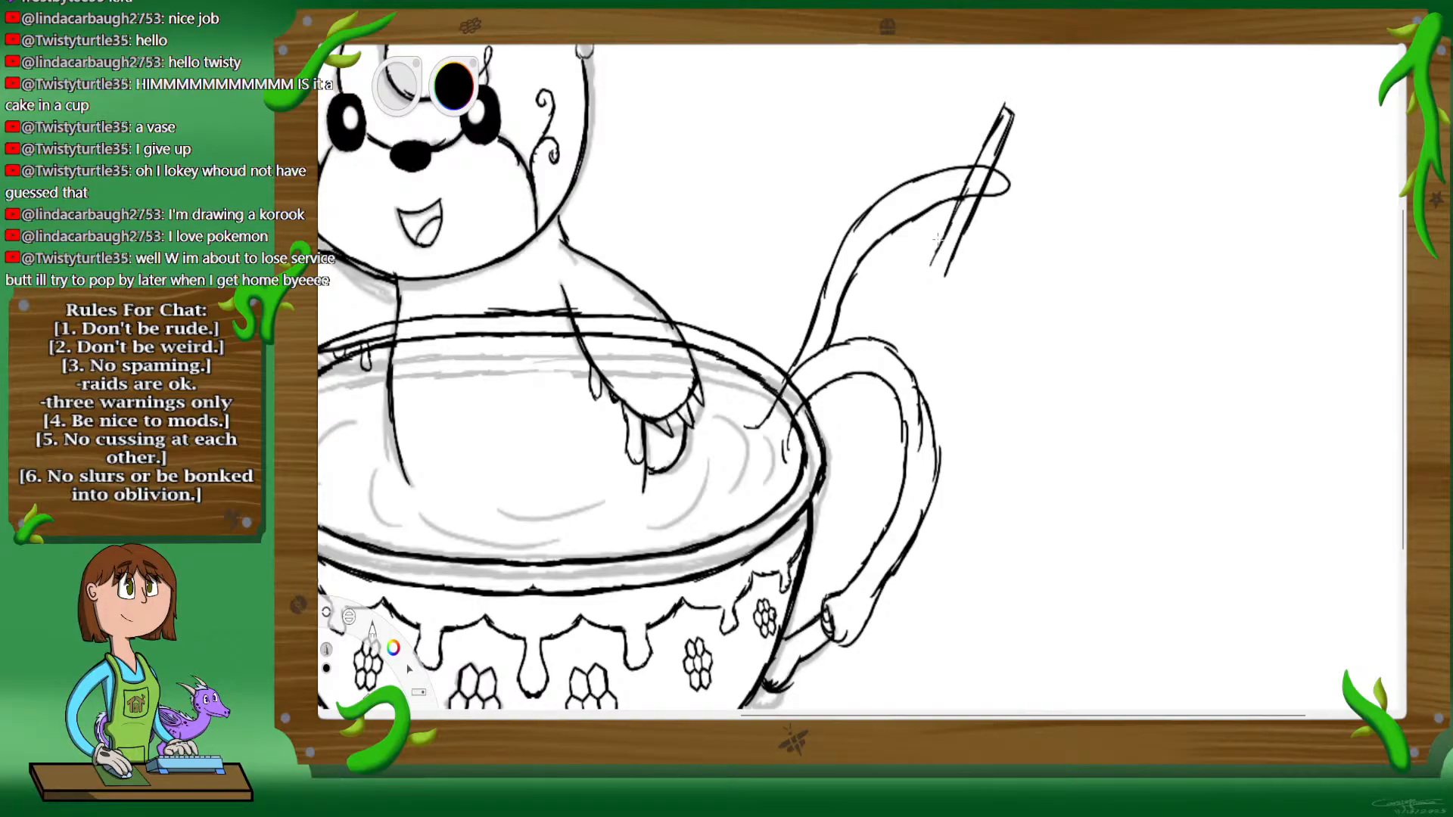
left_click_drag(931, 265, 920, 281)
Step: Ink the first three stacked rings of the honey dipper's head on the stick's upper end, each wider than the one below
key("space")
left_click_drag(1078, 123, 987, 351)
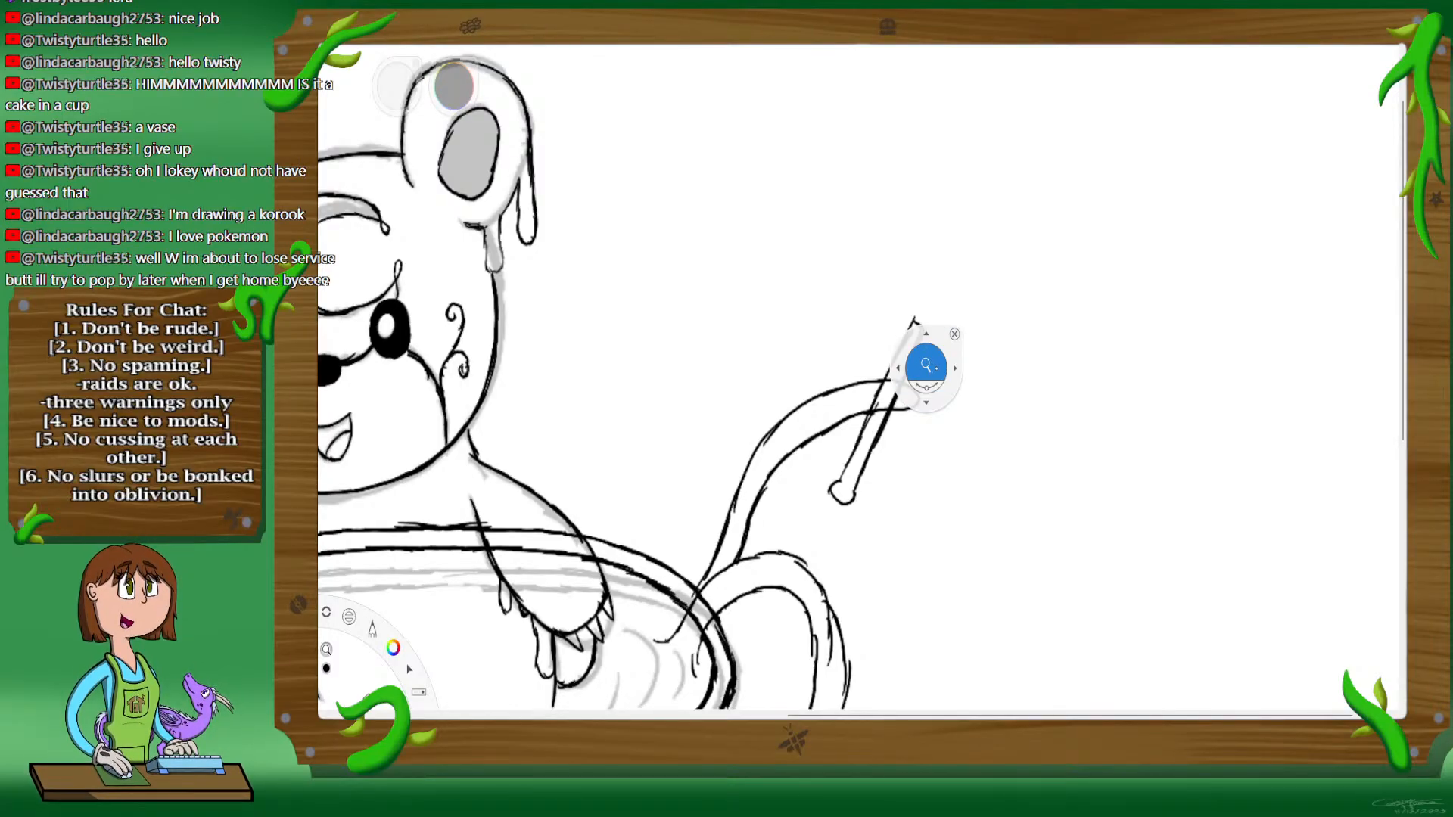
left_click_drag(926, 365, 948, 369)
left_click_drag(1109, 127, 1034, 211)
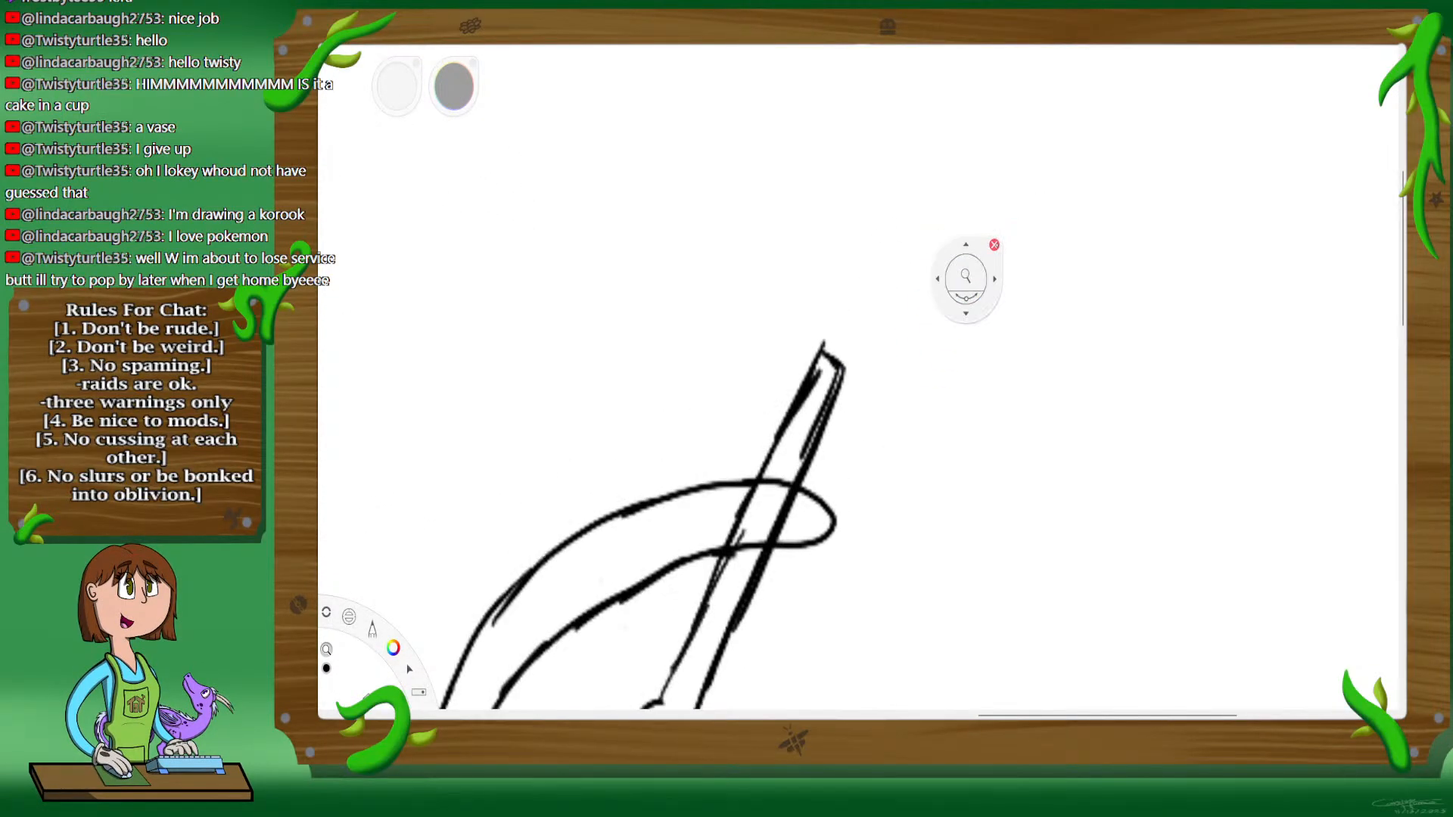
left_click(932, 203)
left_click_drag(804, 329, 866, 388)
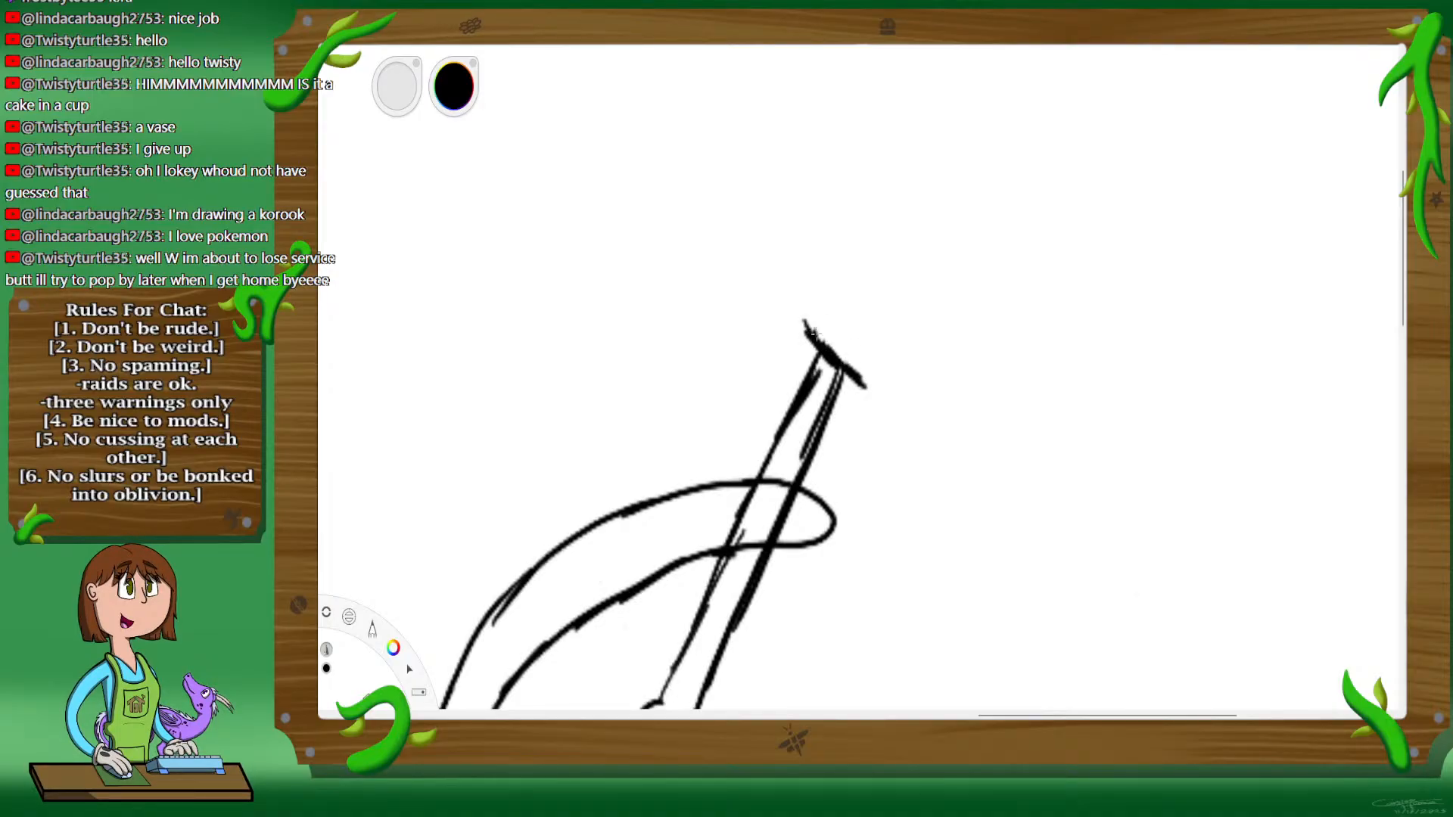
mouse_move(812, 319)
left_mouse_down()
mouse_move(859, 339)
mouse_move(868, 366)
mouse_move(845, 339)
mouse_move(878, 375)
mouse_move(855, 341)
mouse_move(865, 367)
mouse_move(847, 365)
mouse_move(873, 381)
left_mouse_up()
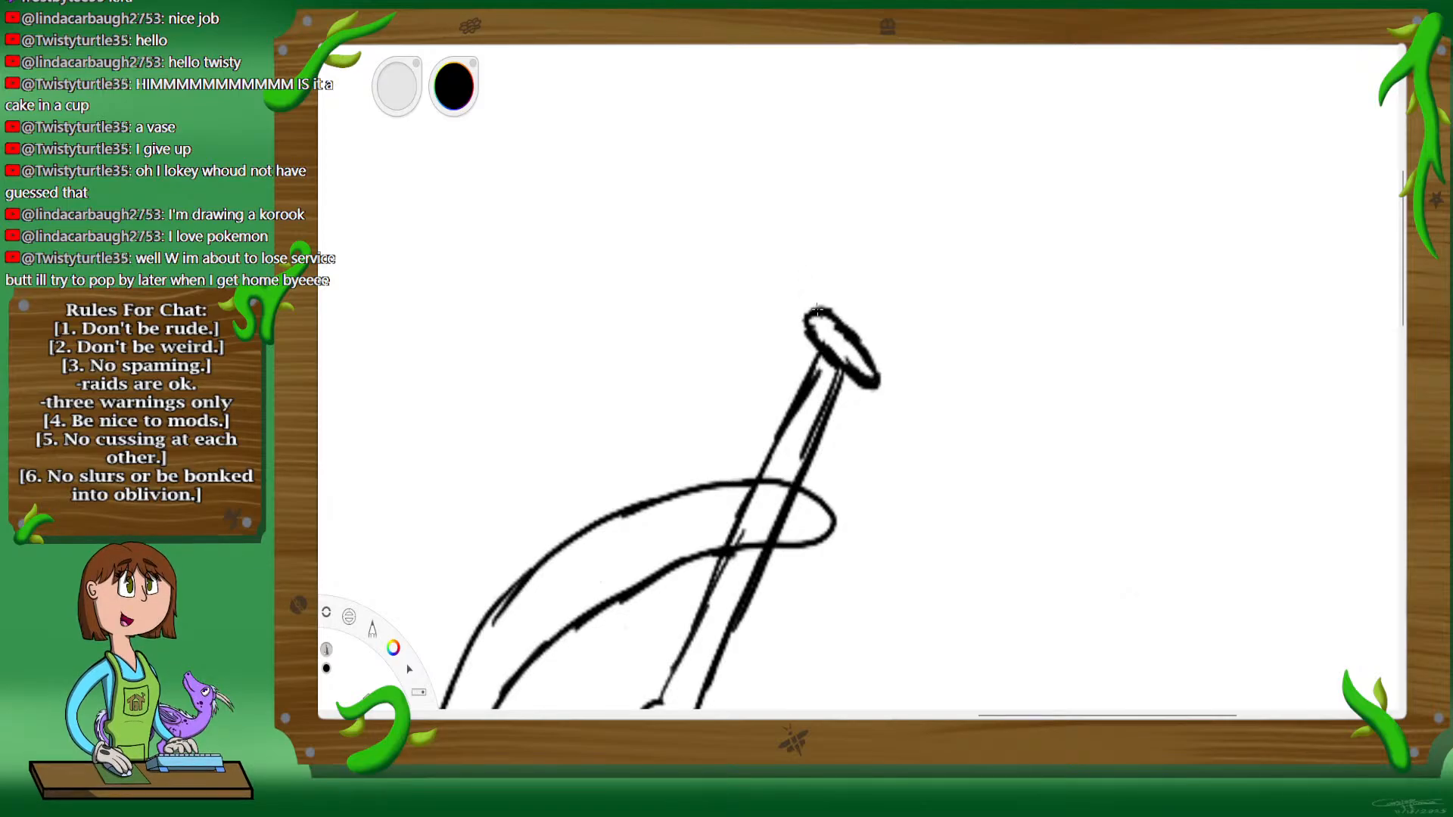
mouse_move(816, 306)
left_mouse_down()
mouse_move(819, 276)
mouse_move(878, 324)
mouse_move(874, 312)
mouse_move(899, 368)
left_mouse_up()
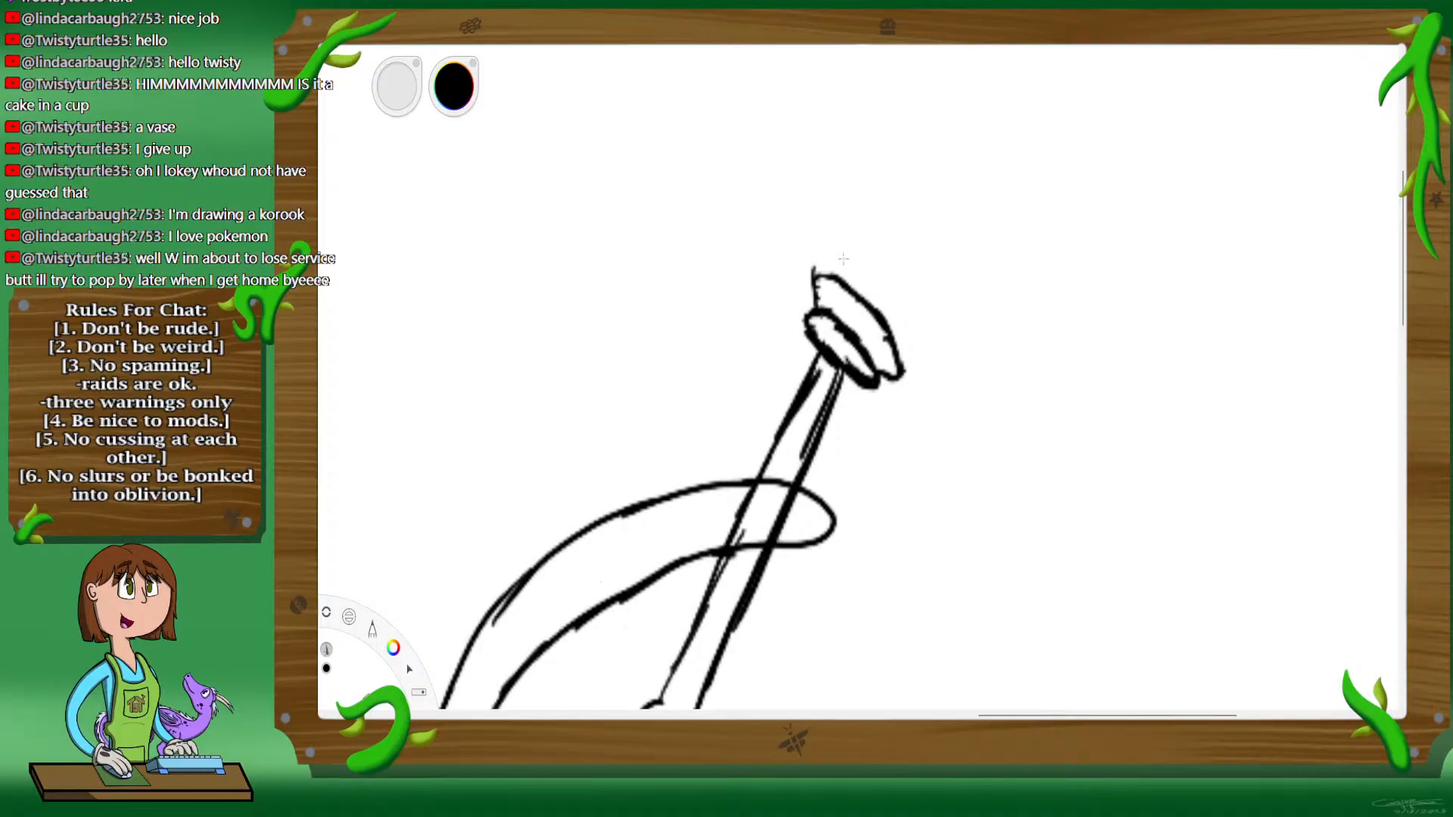
mouse_move(825, 256)
left_mouse_down()
mouse_move(903, 292)
mouse_move(883, 270)
mouse_move(905, 311)
mouse_move(897, 356)
mouse_move(914, 363)
mouse_move(917, 318)
left_mouse_up()
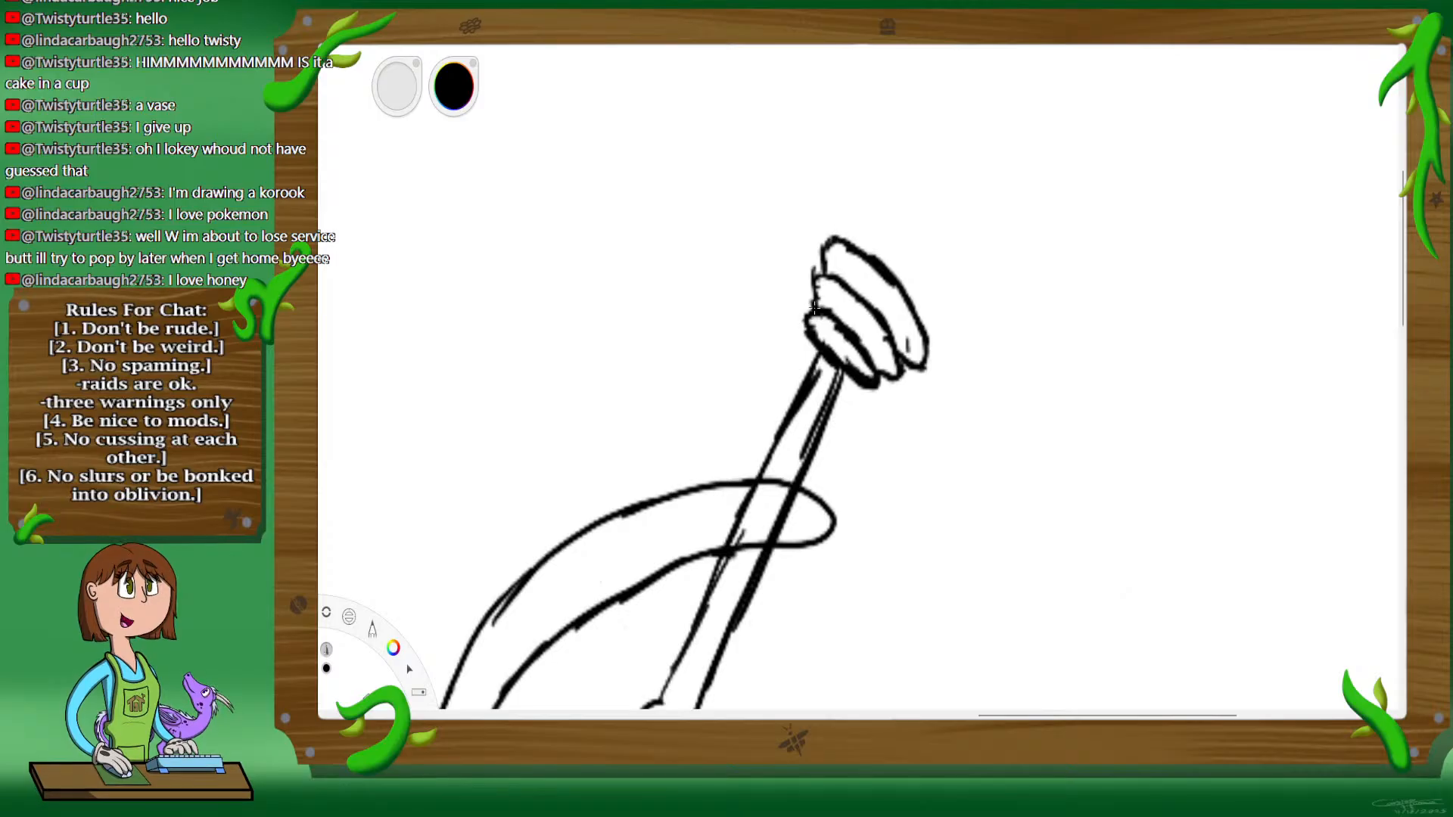
Step: Clean up and reinforce the rounded ends and outlines of the dipper head's second and third rings
mouse_move(825, 274)
left_mouse_down()
mouse_move(818, 241)
mouse_move(835, 236)
left_mouse_up()
mouse_move(924, 368)
left_mouse_down()
mouse_move(906, 356)
mouse_move(923, 343)
mouse_move(898, 363)
left_mouse_up()
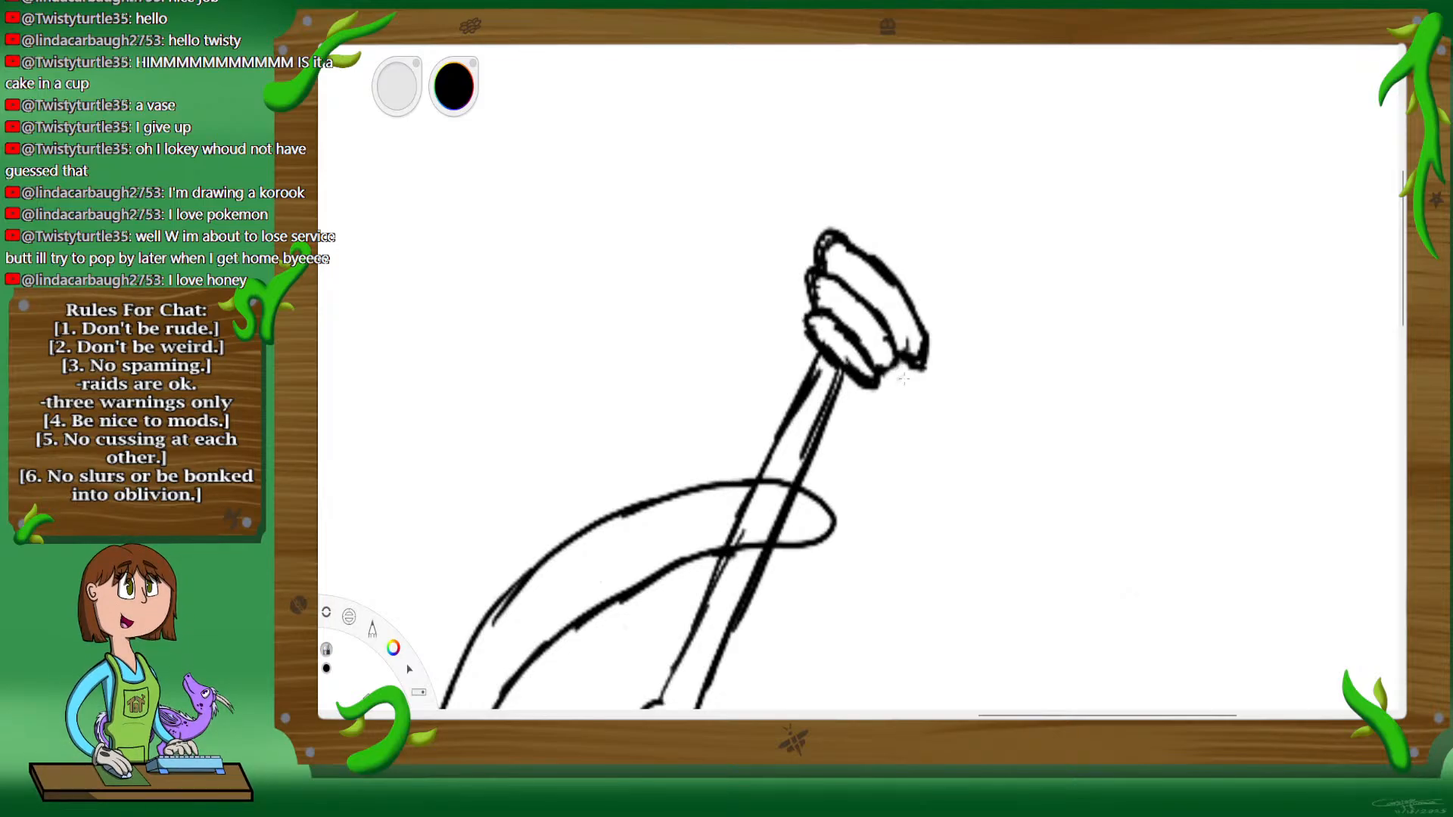
left_click_drag(904, 376, 905, 376)
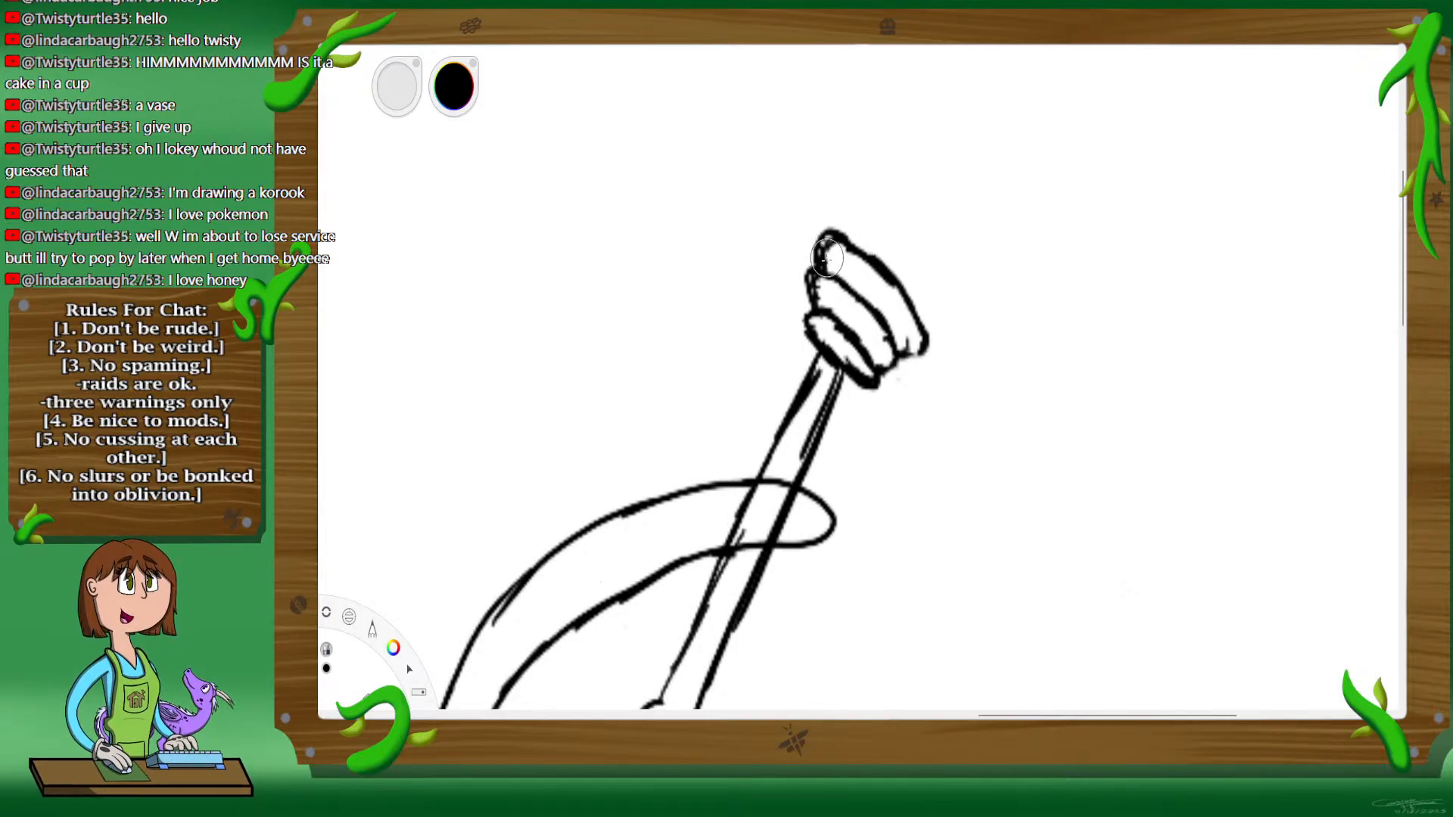
left_click_drag(832, 246, 830, 261)
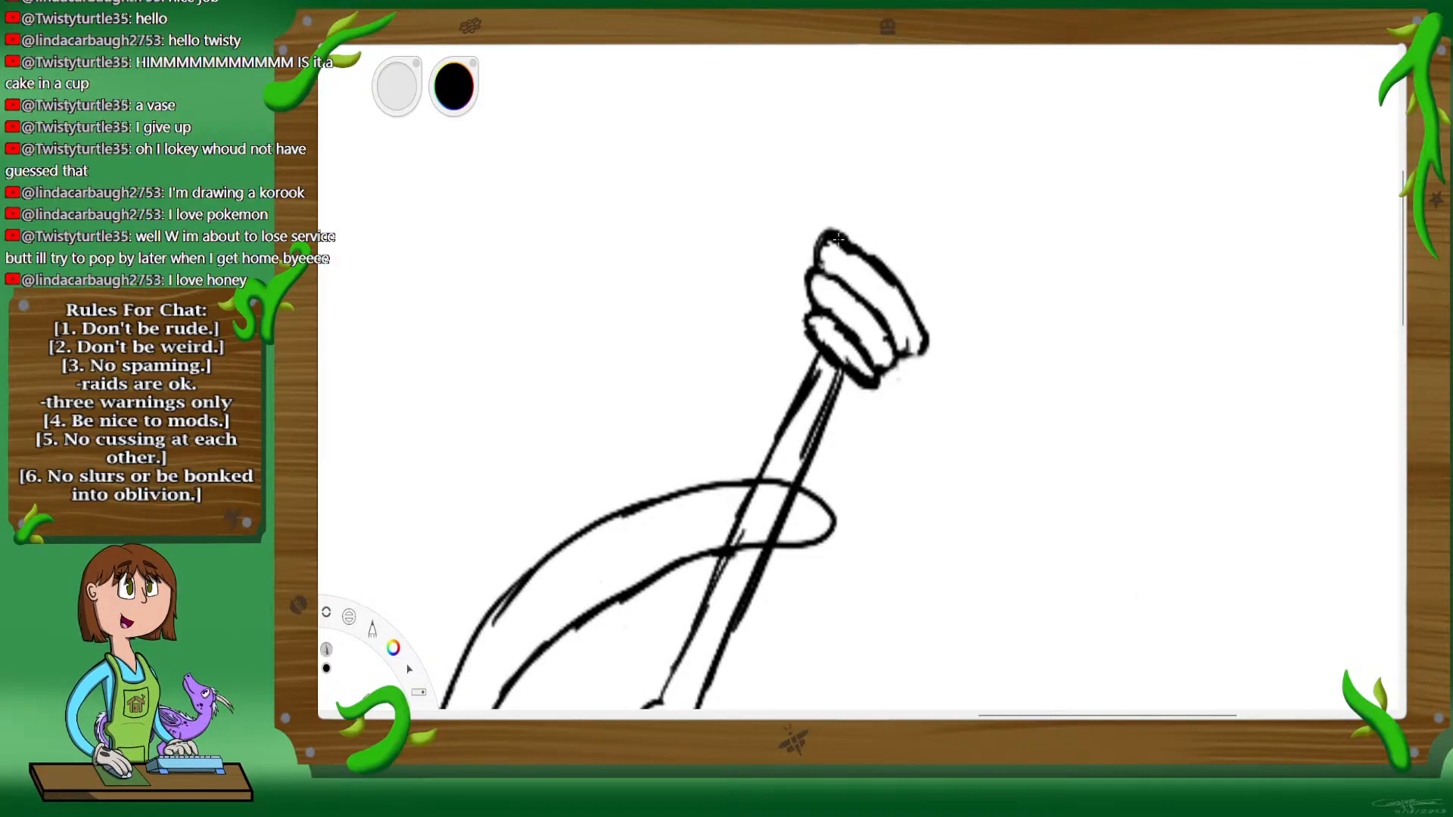
left_click_drag(880, 270, 916, 353)
Step: Ink three more rings above the existing ones, tapering to a rounded end to complete the honey dipper's head
mouse_move(831, 234)
left_mouse_down()
mouse_move(842, 201)
mouse_move(916, 263)
mouse_move(928, 324)
mouse_move(937, 311)
left_mouse_up()
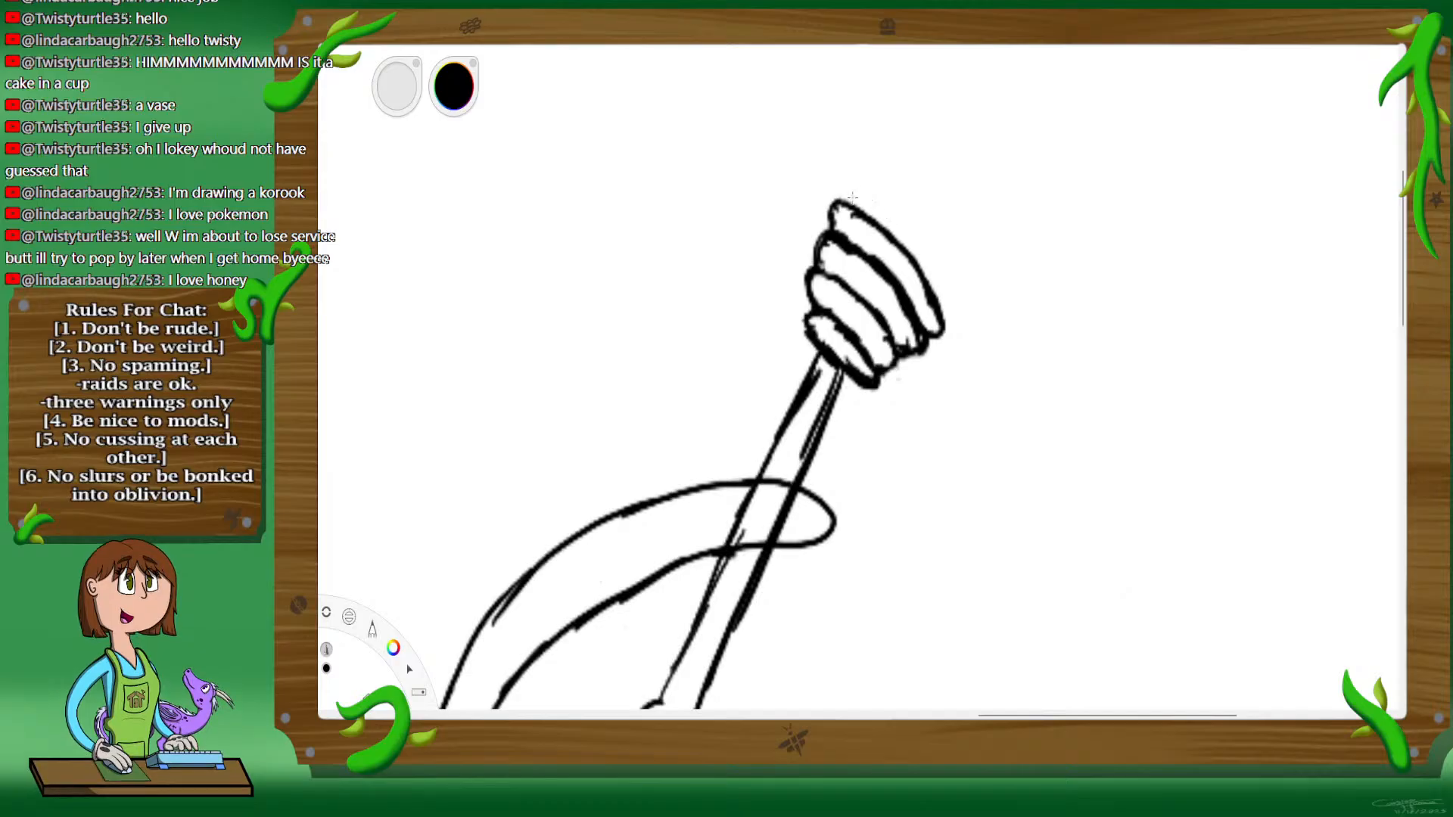
mouse_move(870, 190)
left_mouse_down()
mouse_move(954, 301)
mouse_move(951, 286)
left_mouse_up()
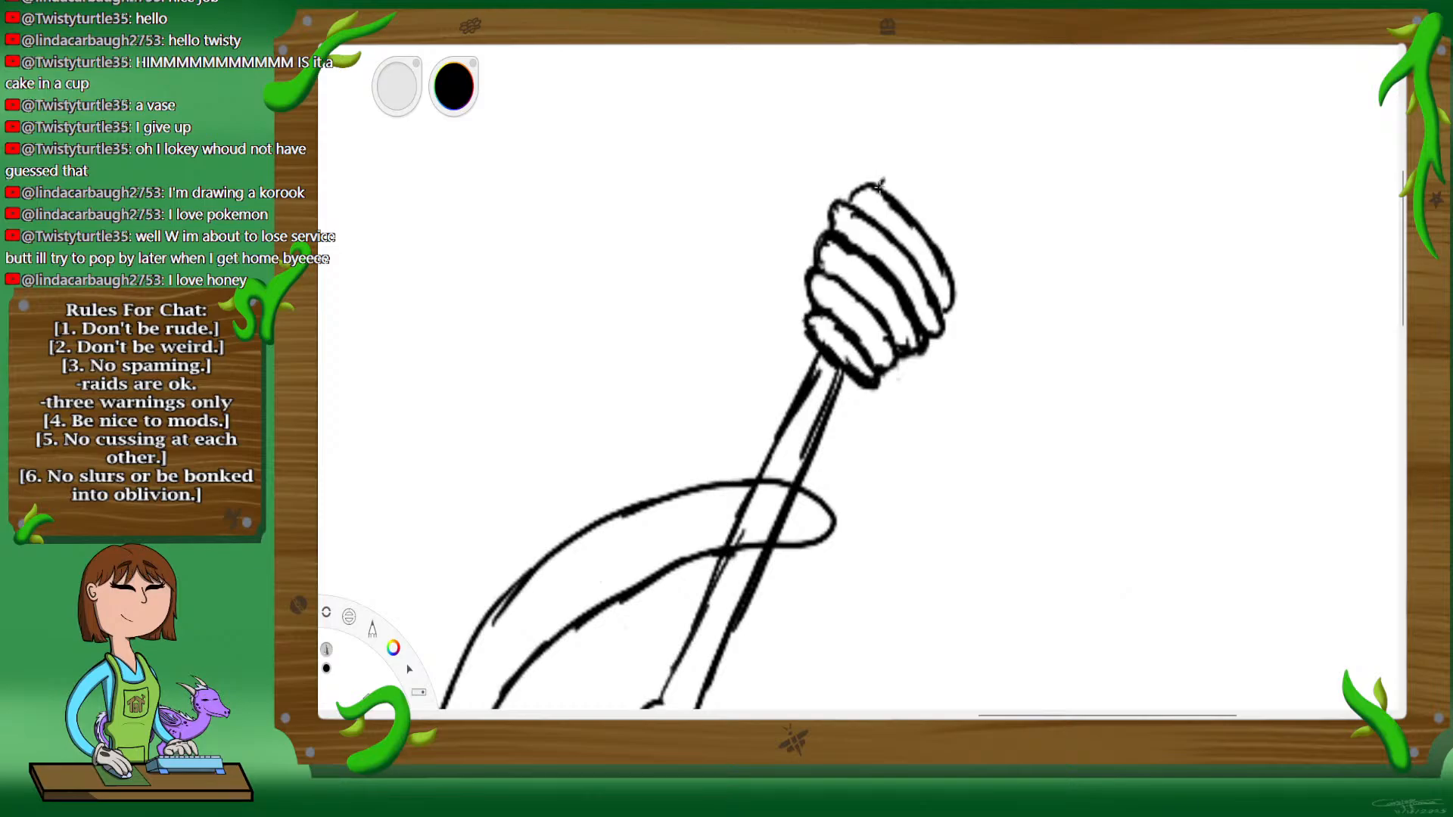
mouse_move(880, 182)
left_mouse_down()
mouse_move(925, 201)
mouse_move(956, 272)
left_mouse_up()
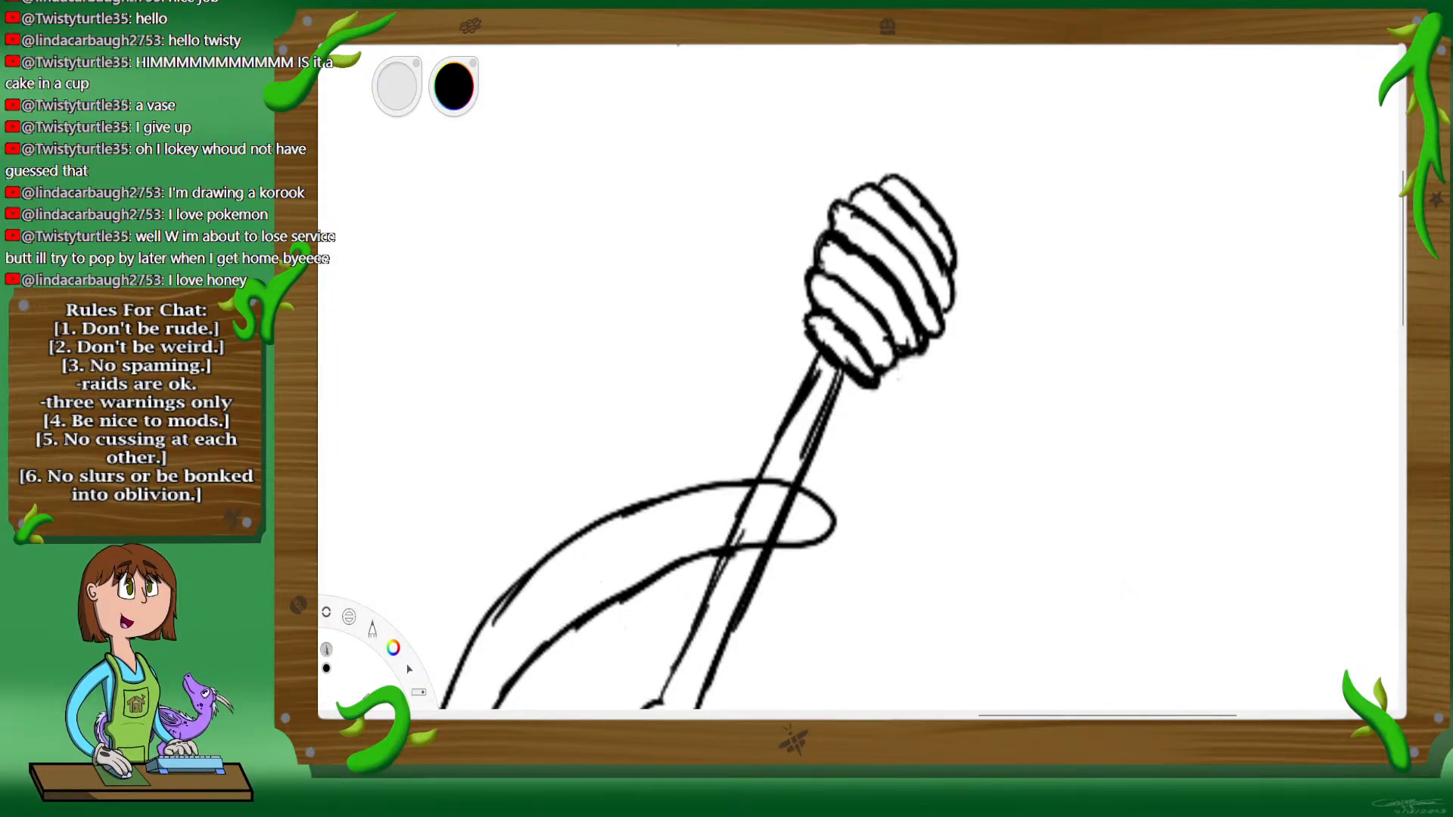
Step: Examine the whole drawing, checking the tendril handle and the honey dipper against the bear and the cup
key("space")
left_click_drag(908, 417, 887, 477)
left_click_drag(959, 341, 952, 465)
left_click_drag(952, 466, 1027, 347)
left_click_drag(1026, 346, 1039, 323)
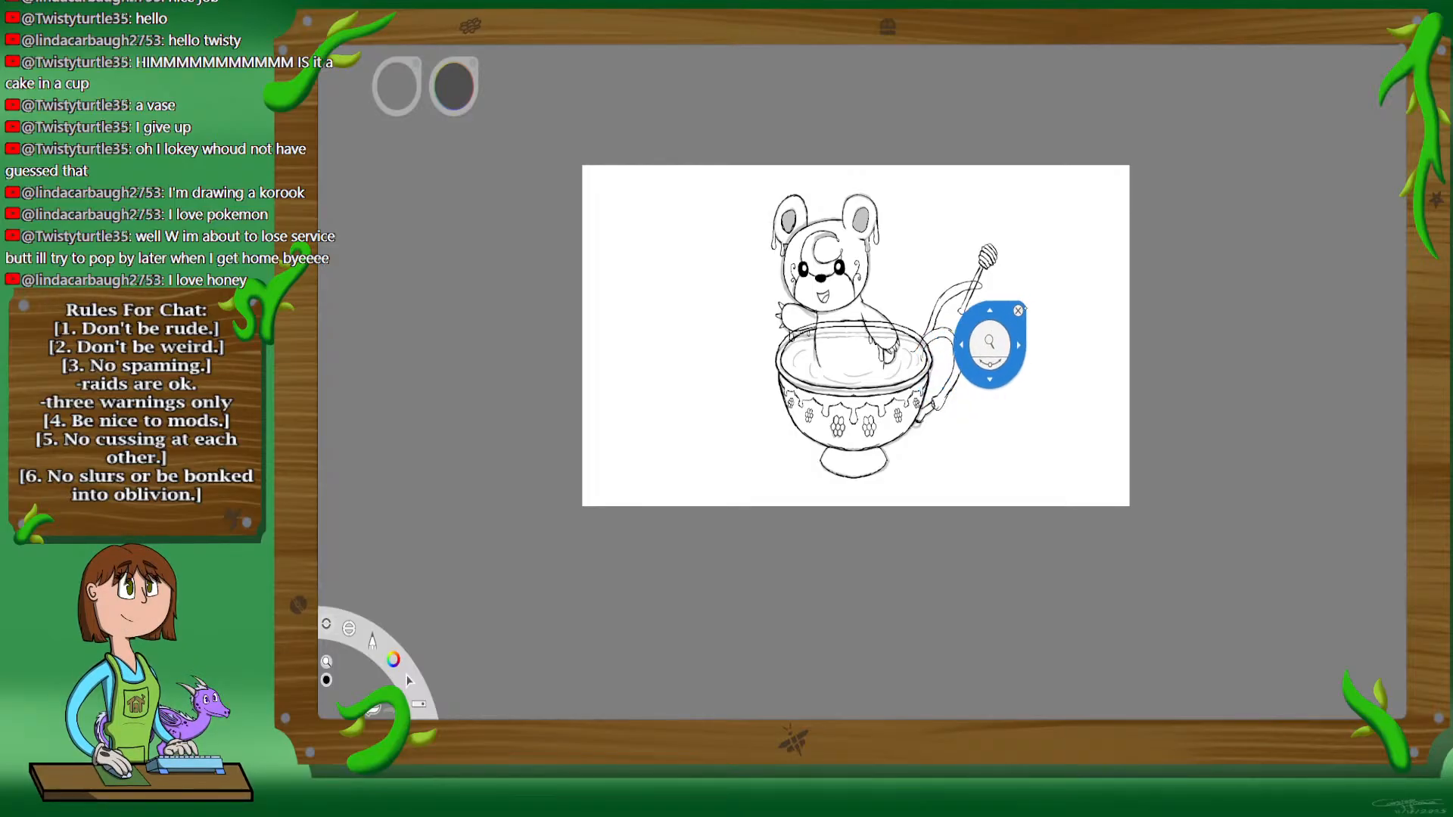
left_click_drag(1042, 320, 985, 345)
left_click_drag(931, 394, 1060, 361)
left_click_drag(1076, 223, 1070, 253)
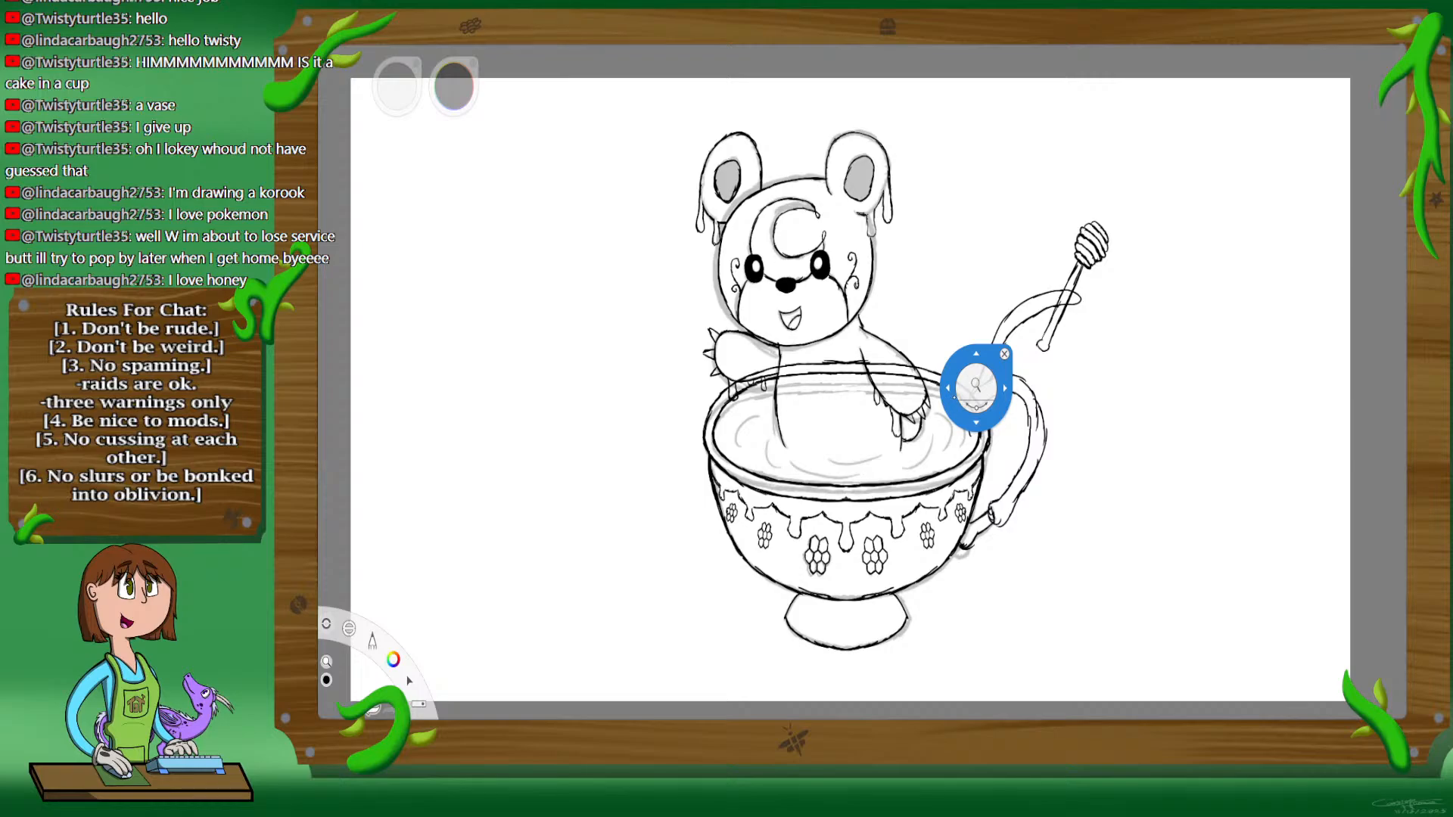
left_click_drag(976, 388, 353, 60)
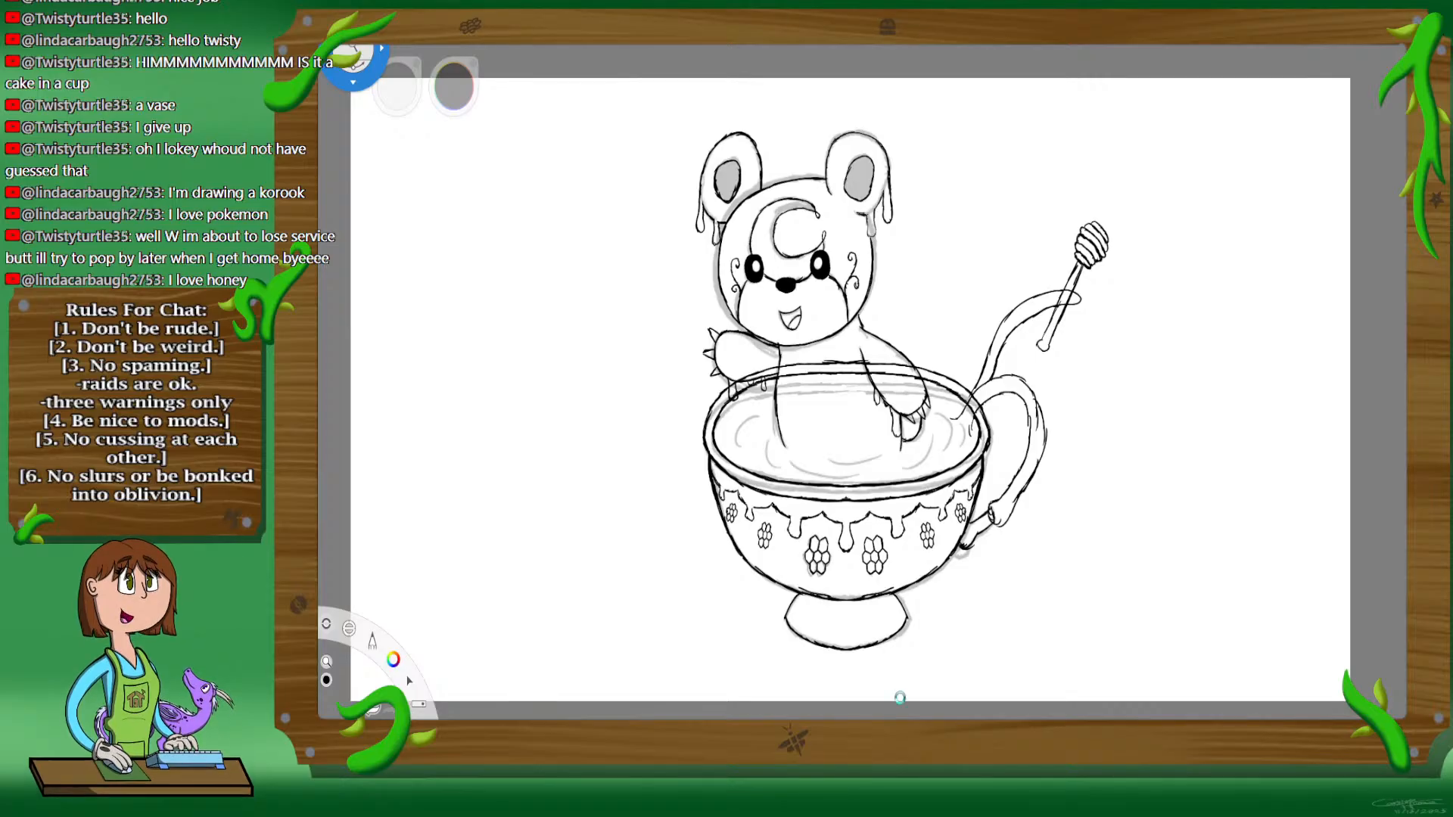
key("space")
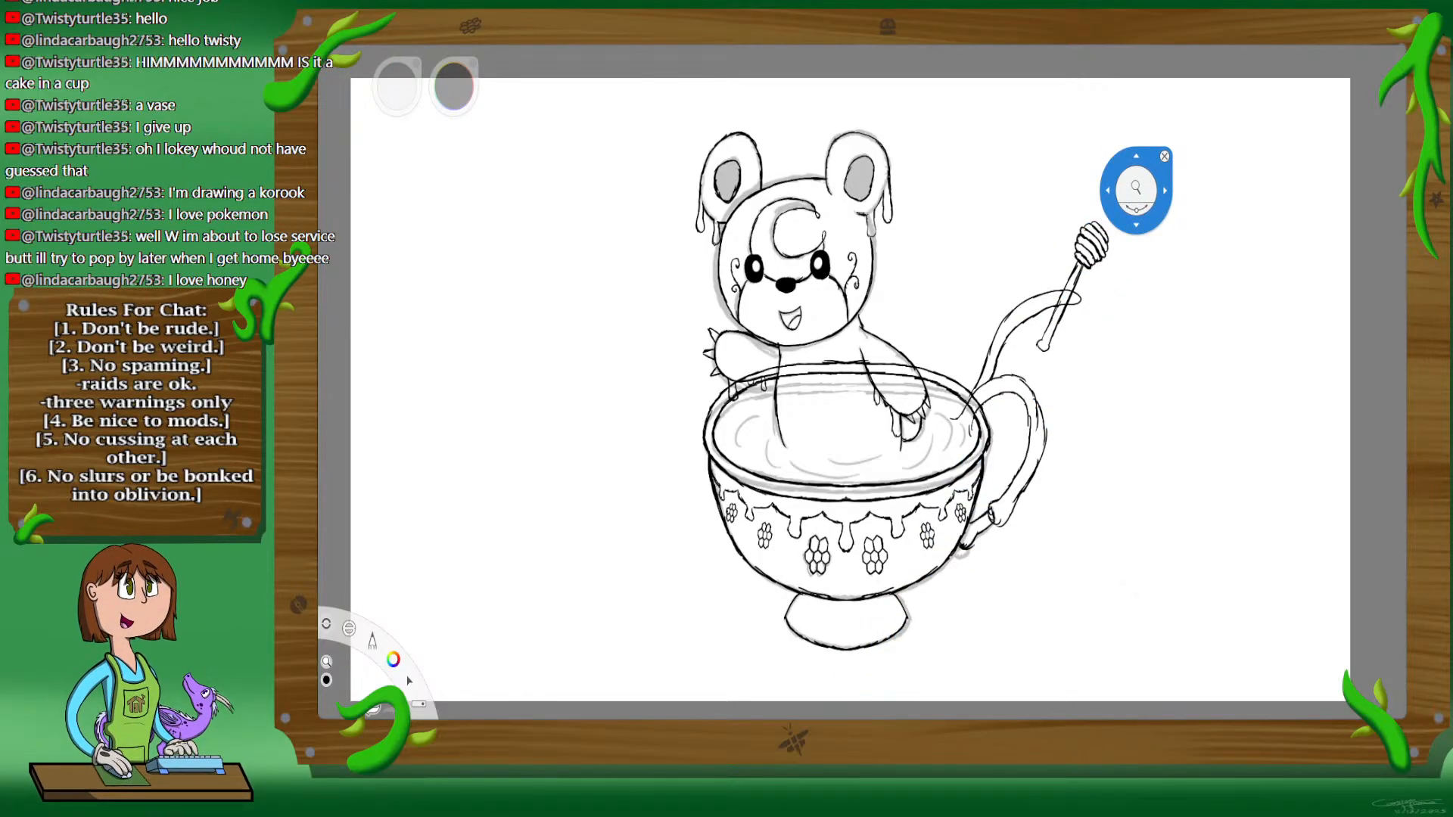